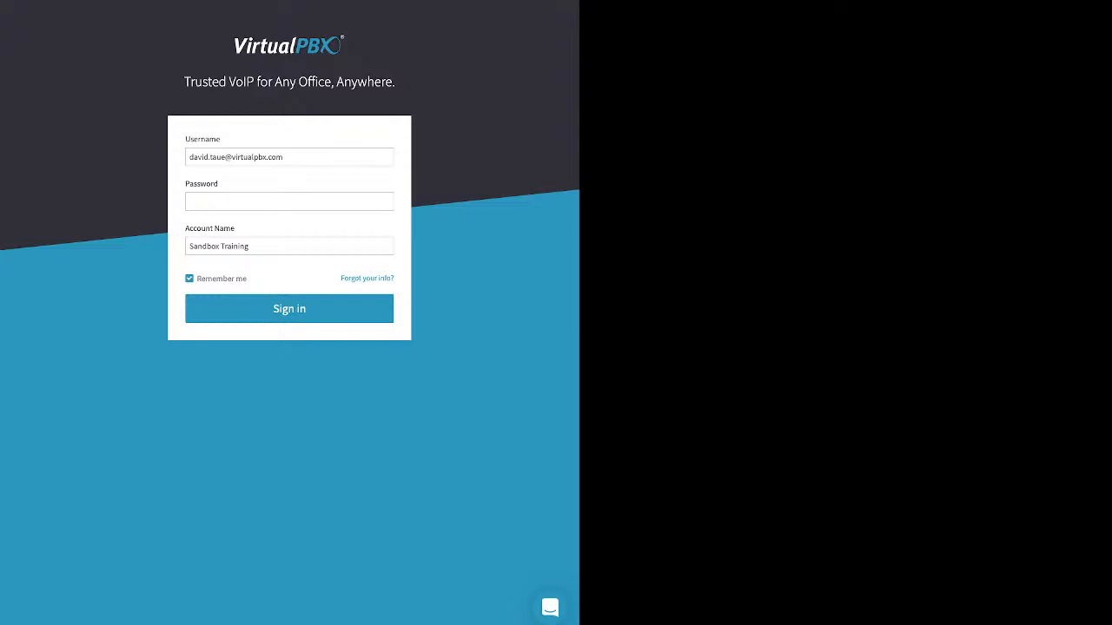
# Review the password recovery form and its account name and phone number fields from the sign-in page.
pyautogui.moveTo(341, 279); pyautogui.dragTo(394, 279)
pyautogui.click(367, 279)
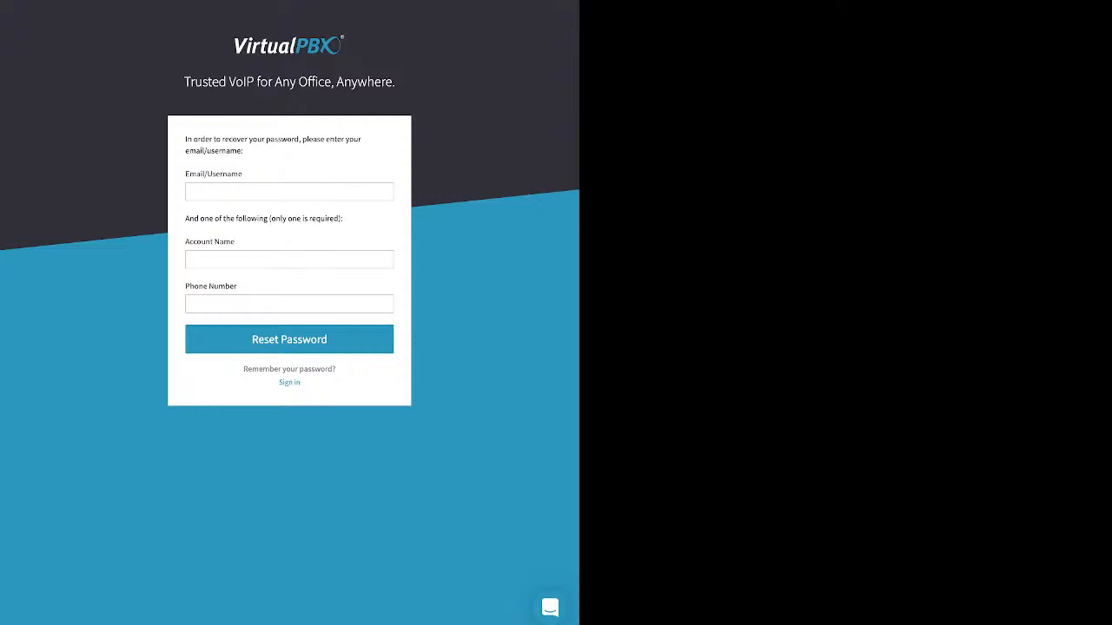
pyautogui.moveTo(185, 242); pyautogui.dragTo(233, 242)
pyautogui.moveTo(185, 286); pyautogui.dragTo(237, 286)
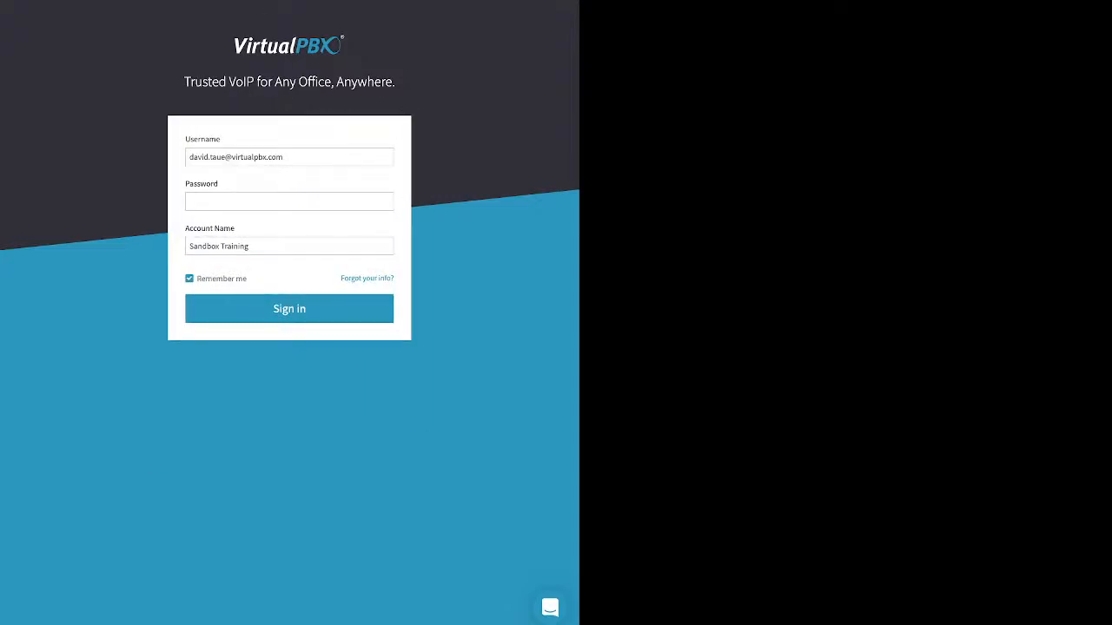
# Enter the account password and sign in to the Sandbox Training account.
pyautogui.click(288, 202)
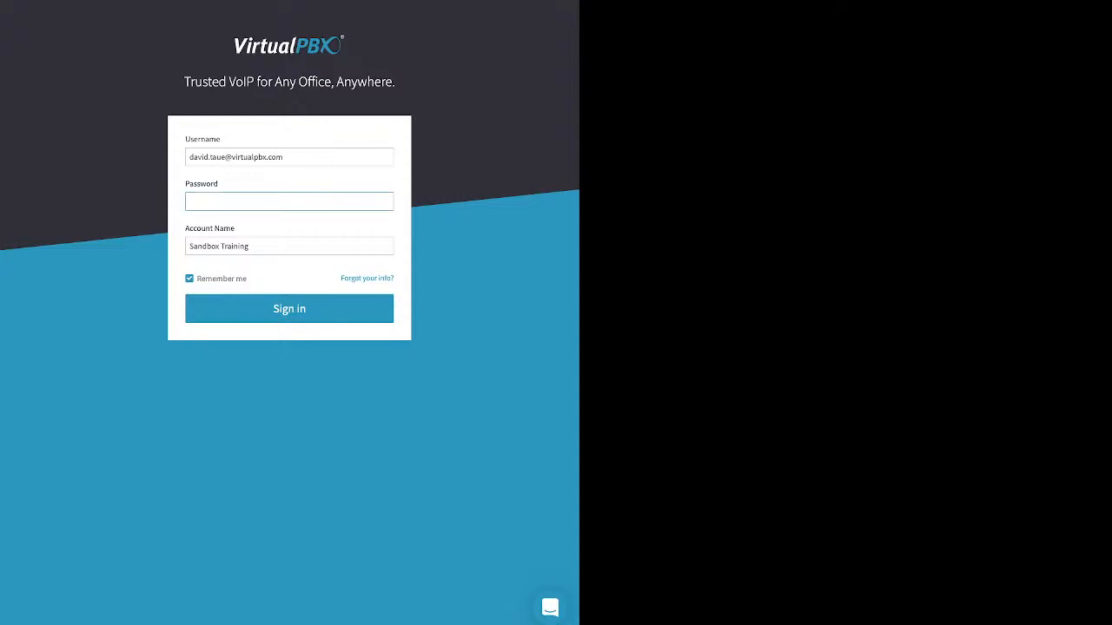
pyautogui.write('••••')
pyautogui.doubleClick(289, 308)
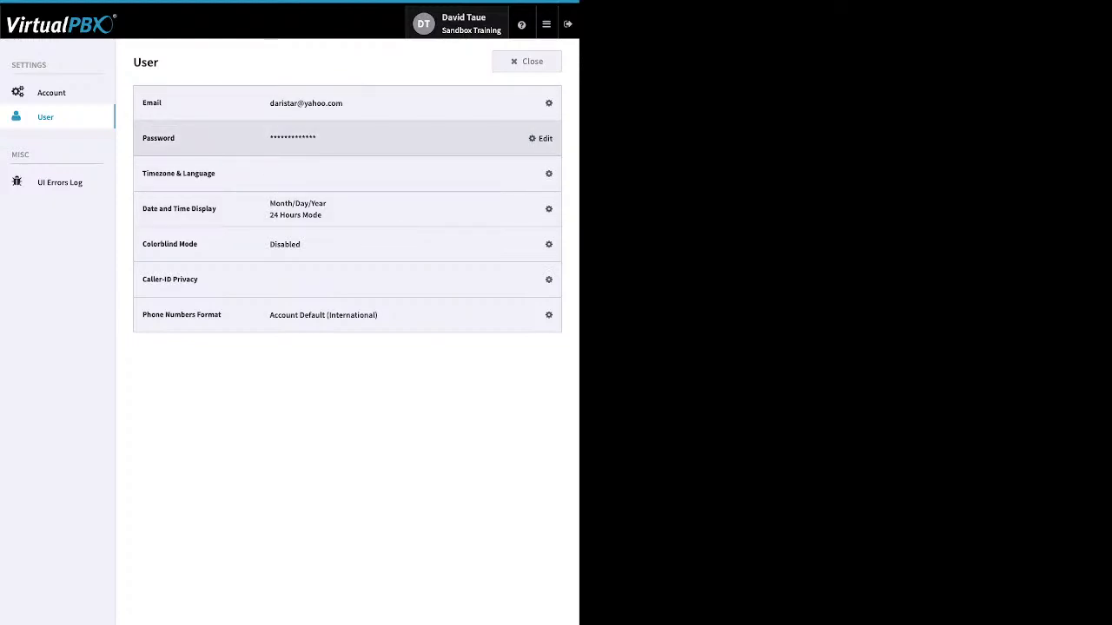
# Review the user's password change form and the account-level settings, and close the settings.
pyautogui.click(540, 138)
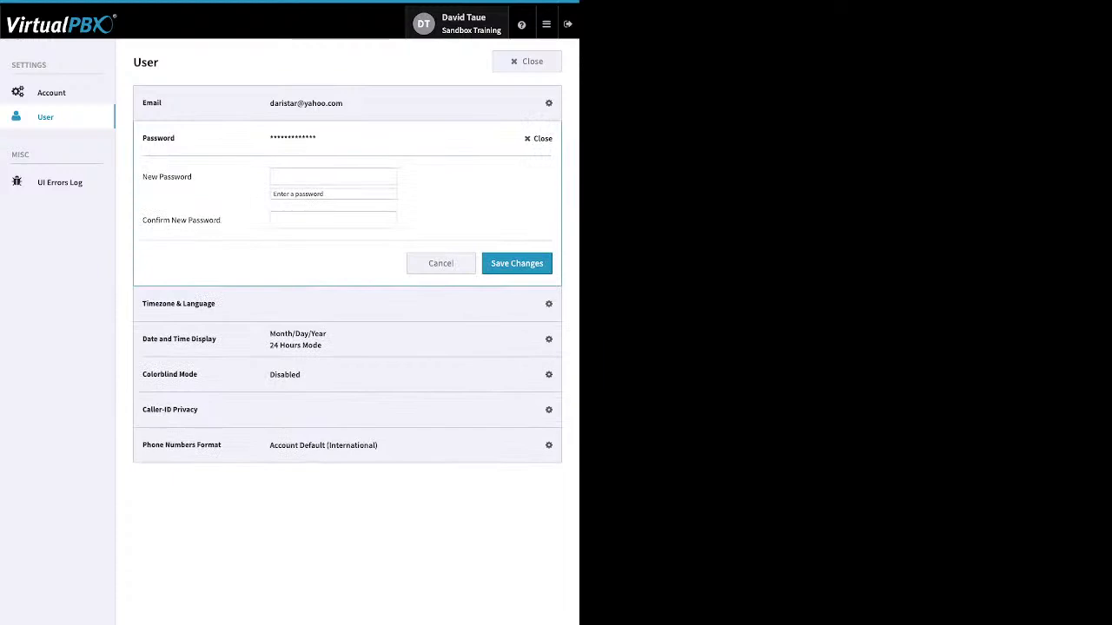
pyautogui.click(540, 138)
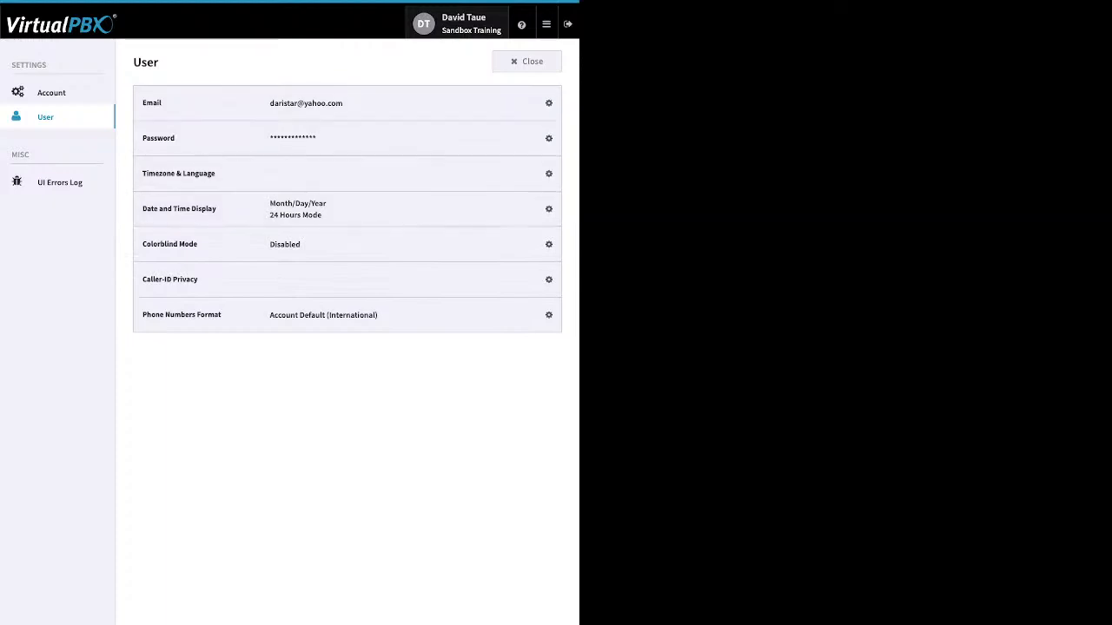
pyautogui.click(51, 93)
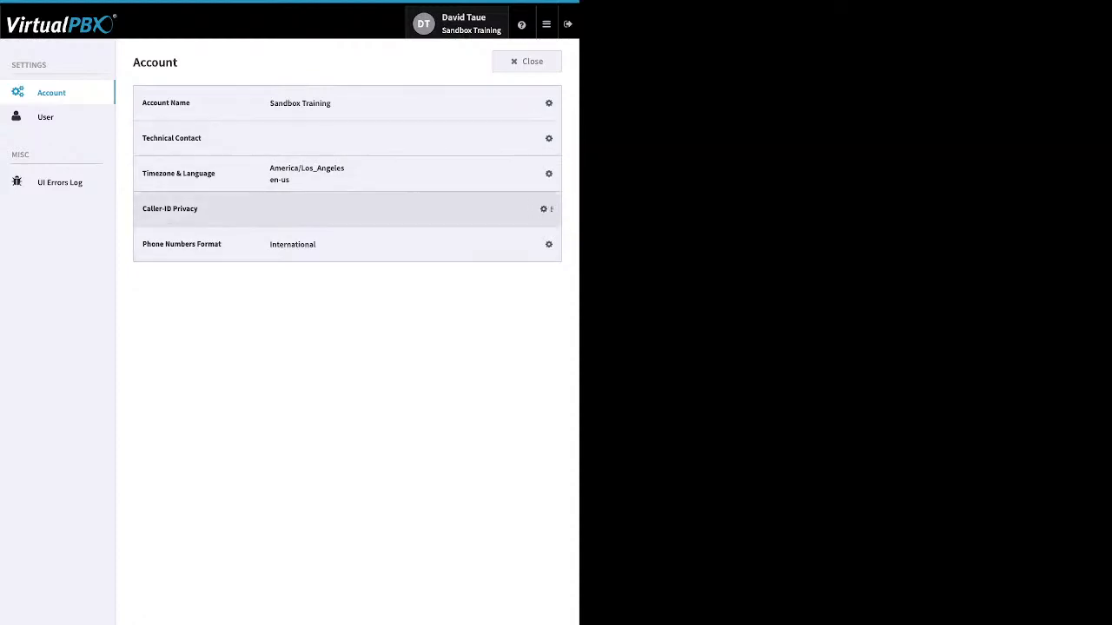
pyautogui.click(527, 61)
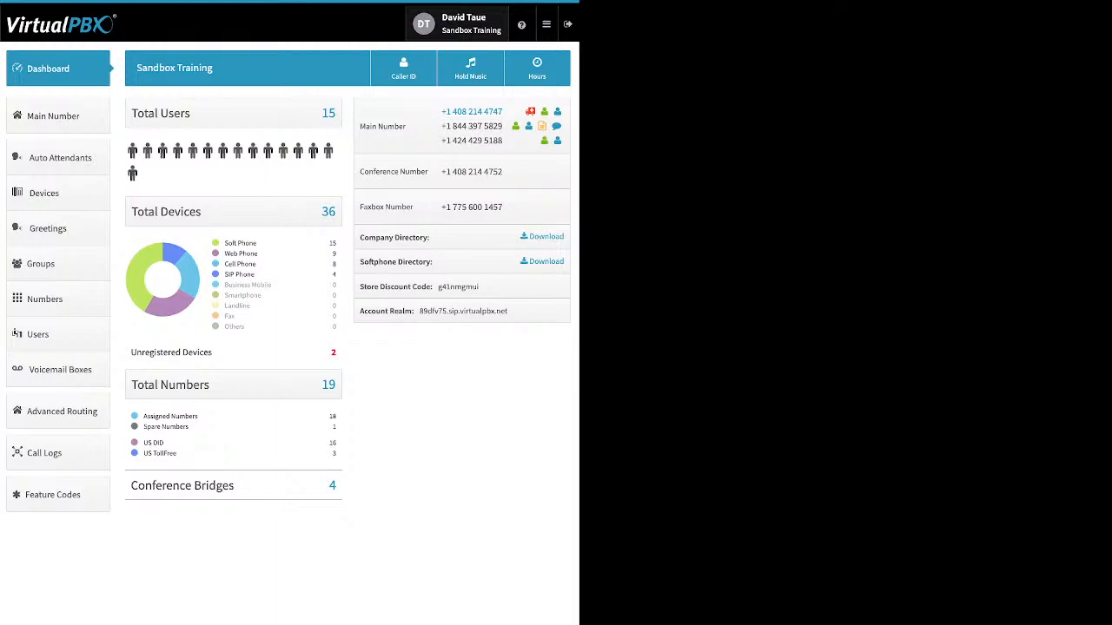
# Examine the dashboard's device breakdown by type, from soft phones to SIP phones, and the unregistered devices entry.
pyautogui.moveTo(521, 25)
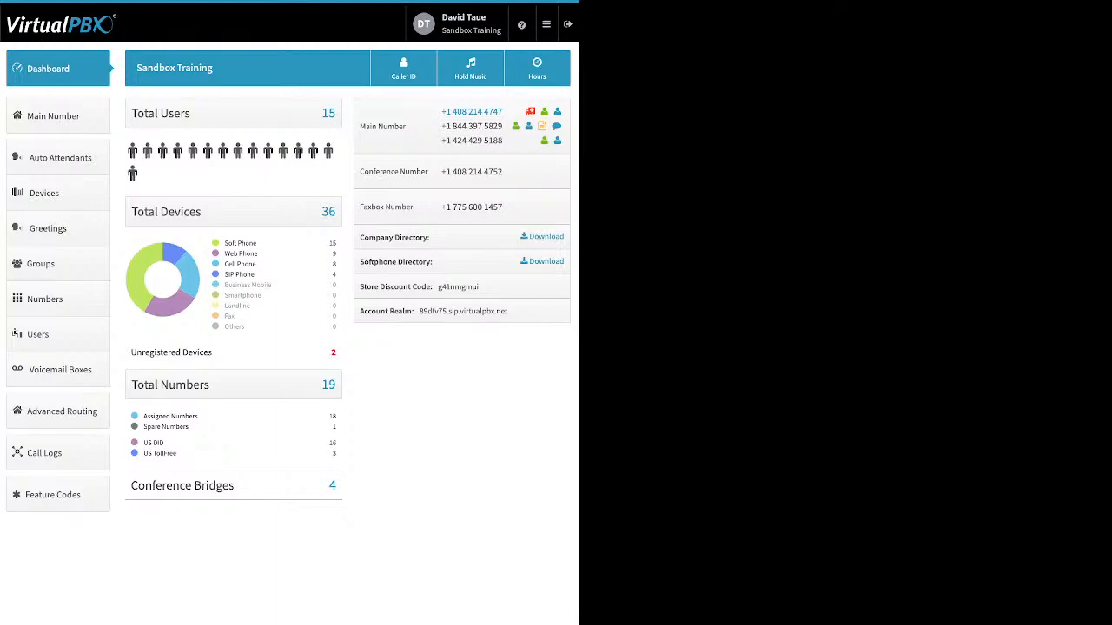
pyautogui.moveTo(258, 243); pyautogui.dragTo(223, 243)
pyautogui.click(241, 243)
pyautogui.moveTo(259, 254); pyautogui.dragTo(224, 254)
pyautogui.moveTo(257, 264); pyautogui.dragTo(224, 264)
pyautogui.moveTo(255, 275); pyautogui.dragTo(224, 275)
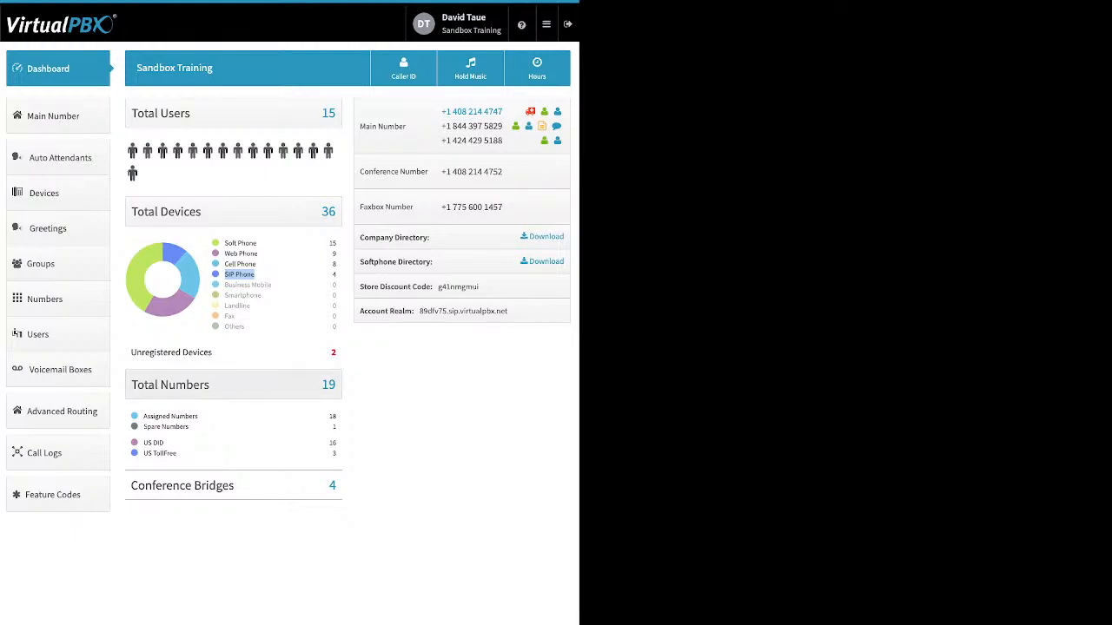
pyautogui.moveTo(212, 352); pyautogui.dragTo(153, 351)
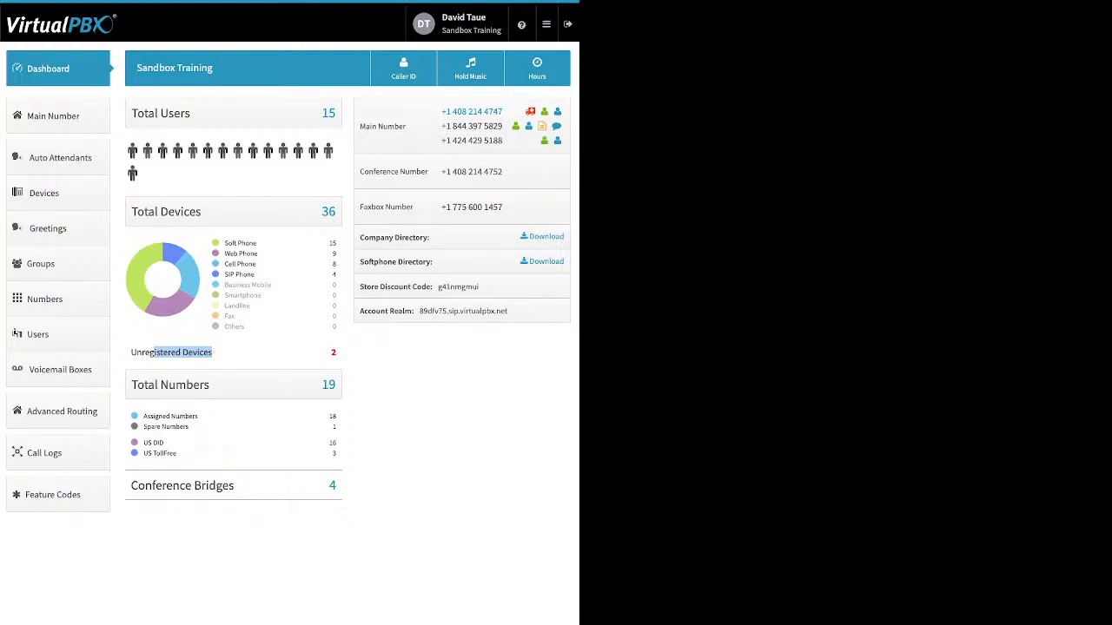
# Examine the dashboard's assigned, spare and US DID number entries and the conference bridges total.
pyautogui.moveTo(200, 427); pyautogui.dragTo(143, 417)
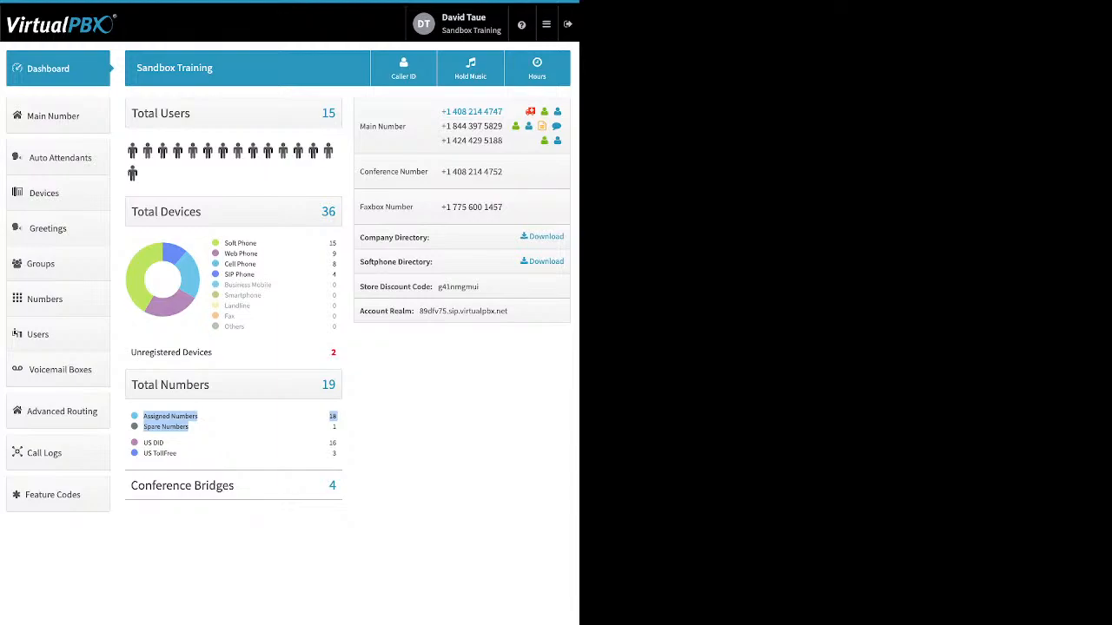
pyautogui.click(153, 443)
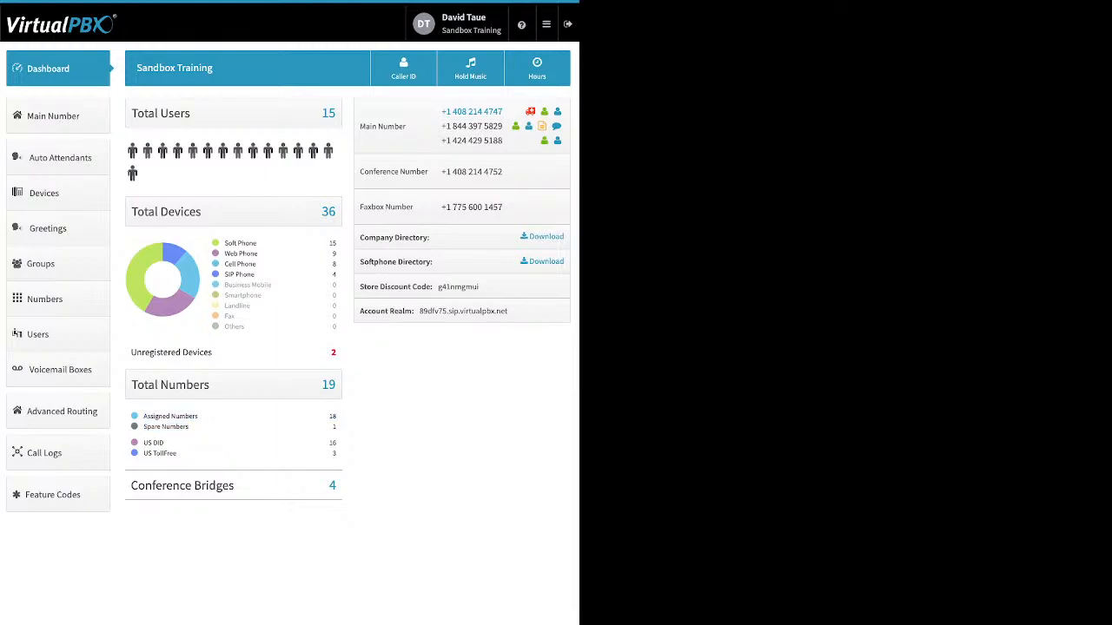
pyautogui.moveTo(153, 443)
pyautogui.mouseDown()
pyautogui.moveTo(177, 454)
pyautogui.moveTo(143, 443)
pyautogui.mouseUp()
pyautogui.click(209, 452)
pyautogui.moveTo(128, 485); pyautogui.dragTo(235, 486)
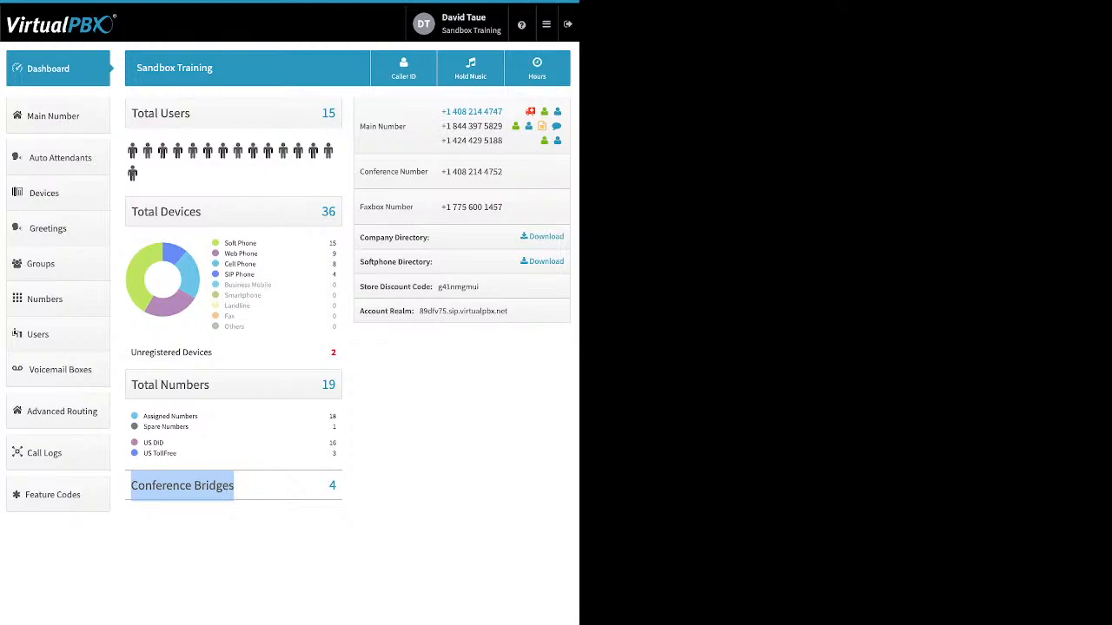
# Examine the dashboard's company directory, softphone directory, store discount code and account realm entries.
pyautogui.moveTo(432, 237); pyautogui.dragTo(360, 238)
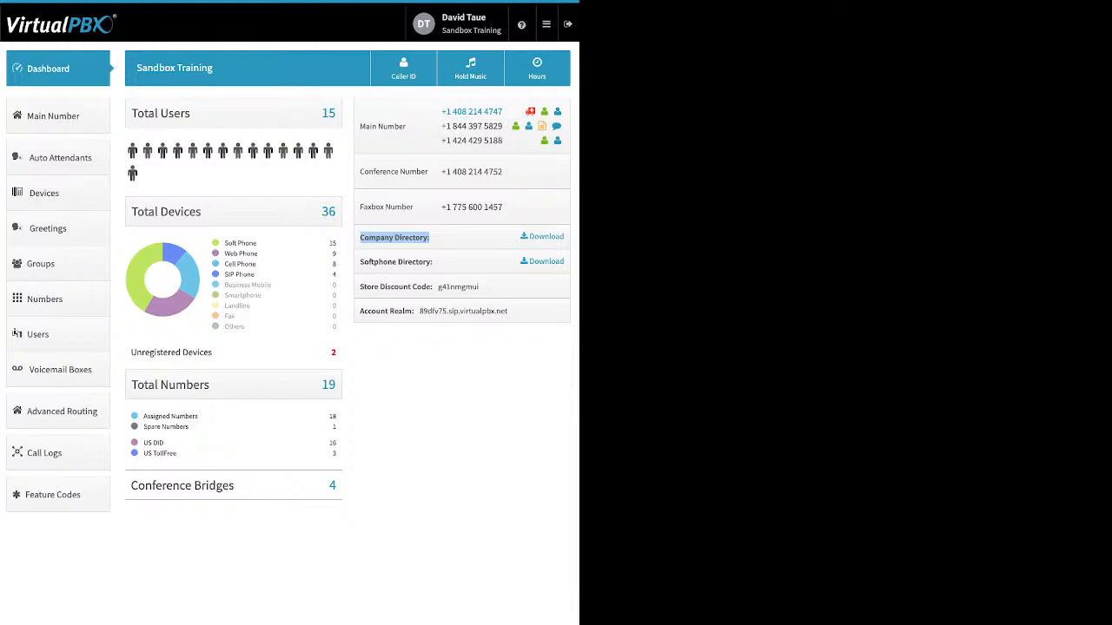
pyautogui.click(433, 262)
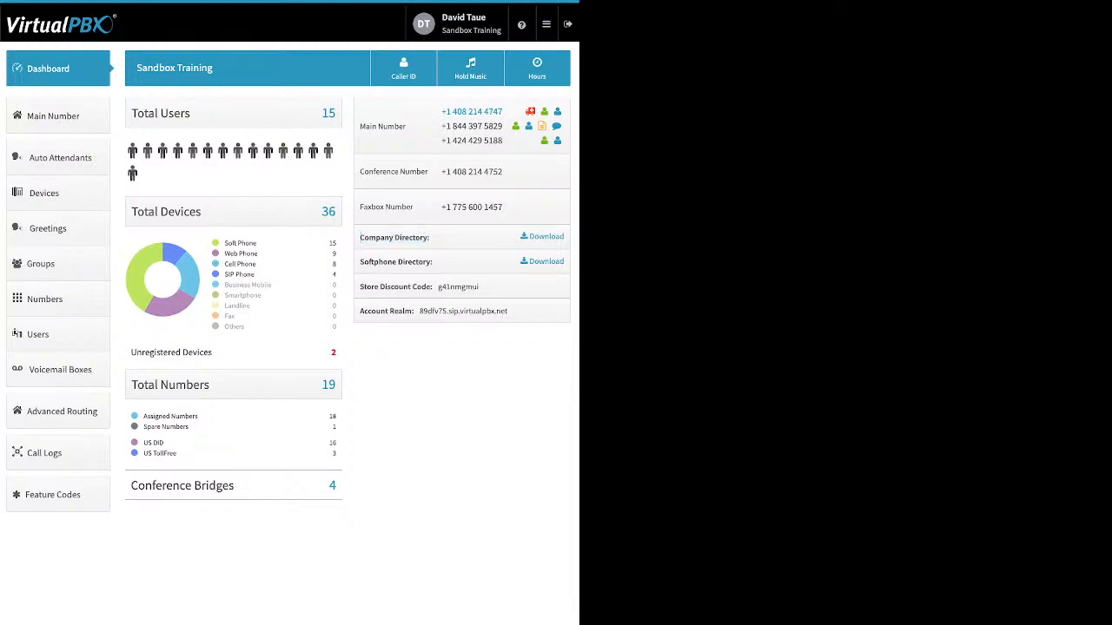
pyautogui.moveTo(434, 262); pyautogui.dragTo(359, 261)
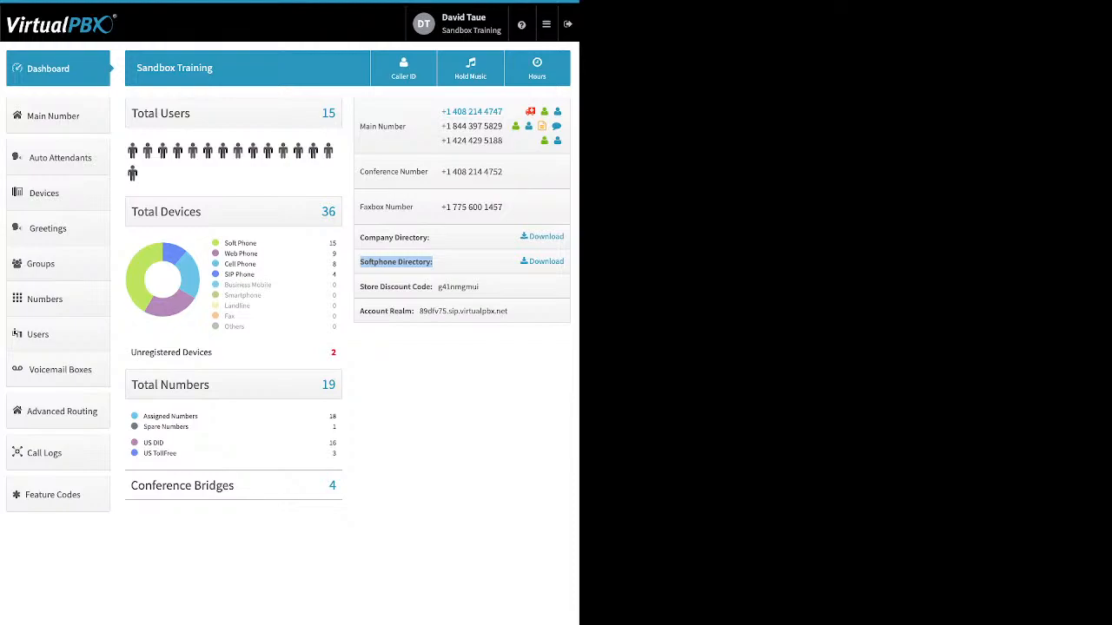
pyautogui.click(396, 262)
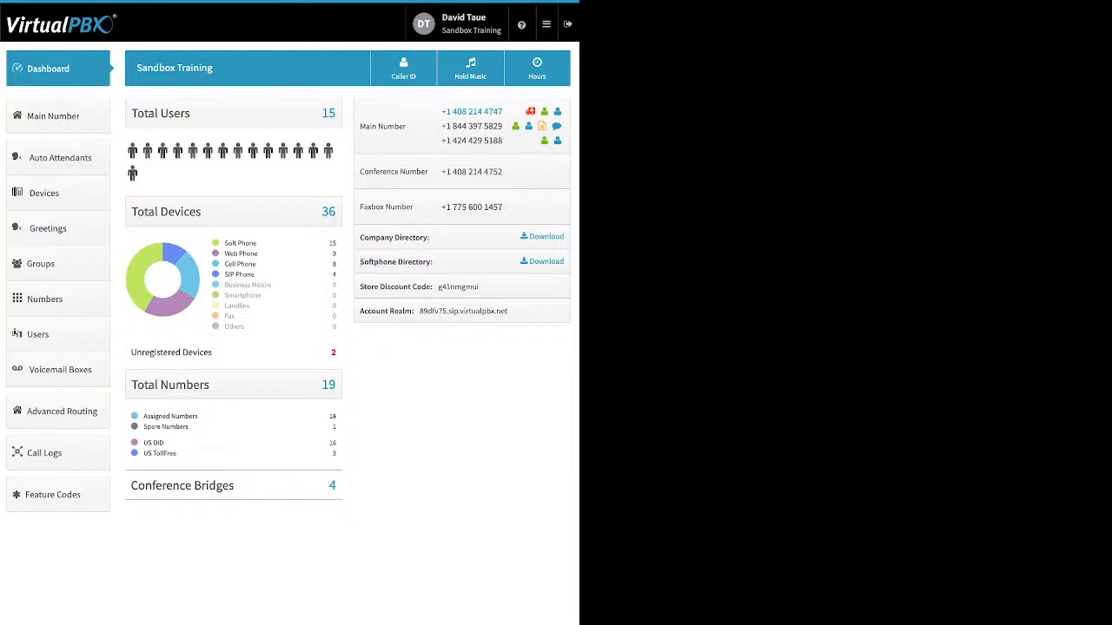
pyautogui.moveTo(359, 287); pyautogui.dragTo(480, 287)
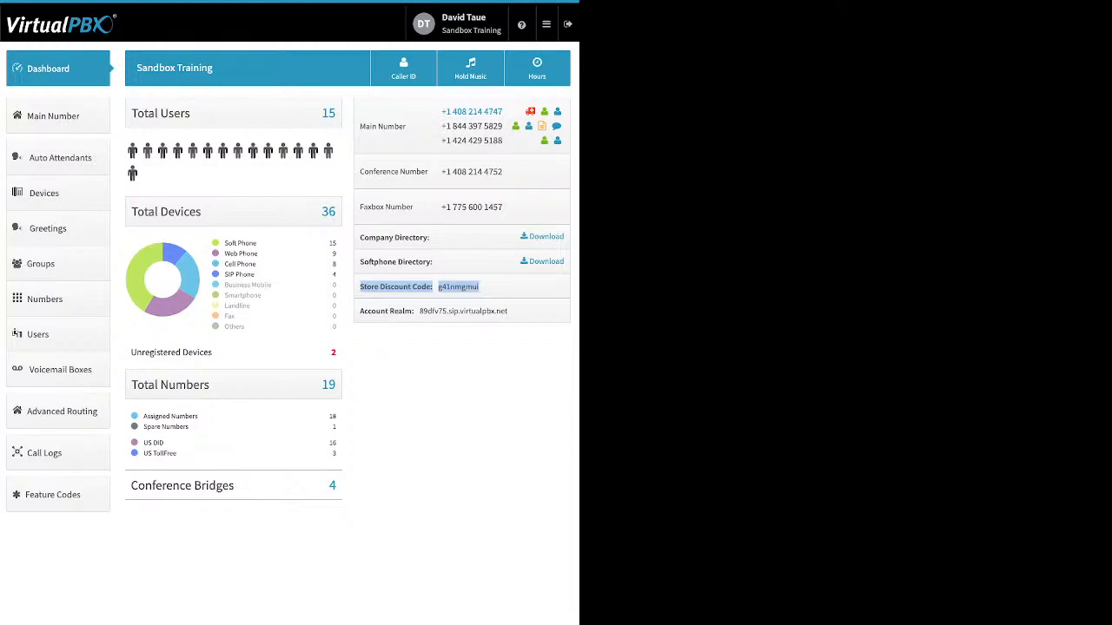
pyautogui.click(360, 286)
pyautogui.moveTo(360, 311); pyautogui.dragTo(414, 311)
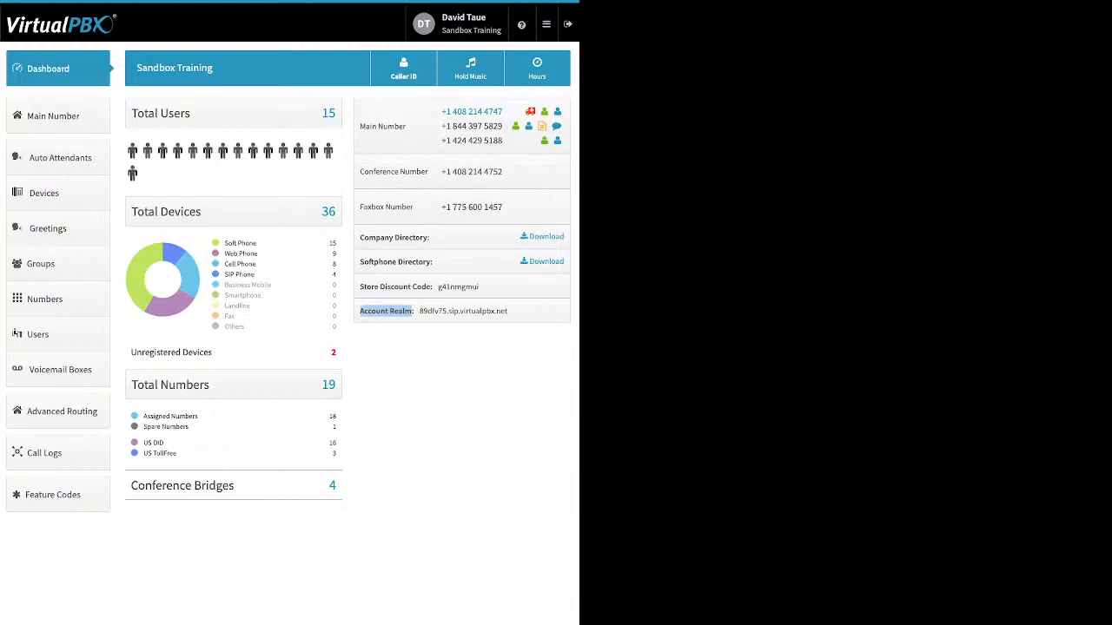
# Review the company caller ID name and emergency (E911) information, and close the caller ID settings without saving.
pyautogui.click(403, 68)
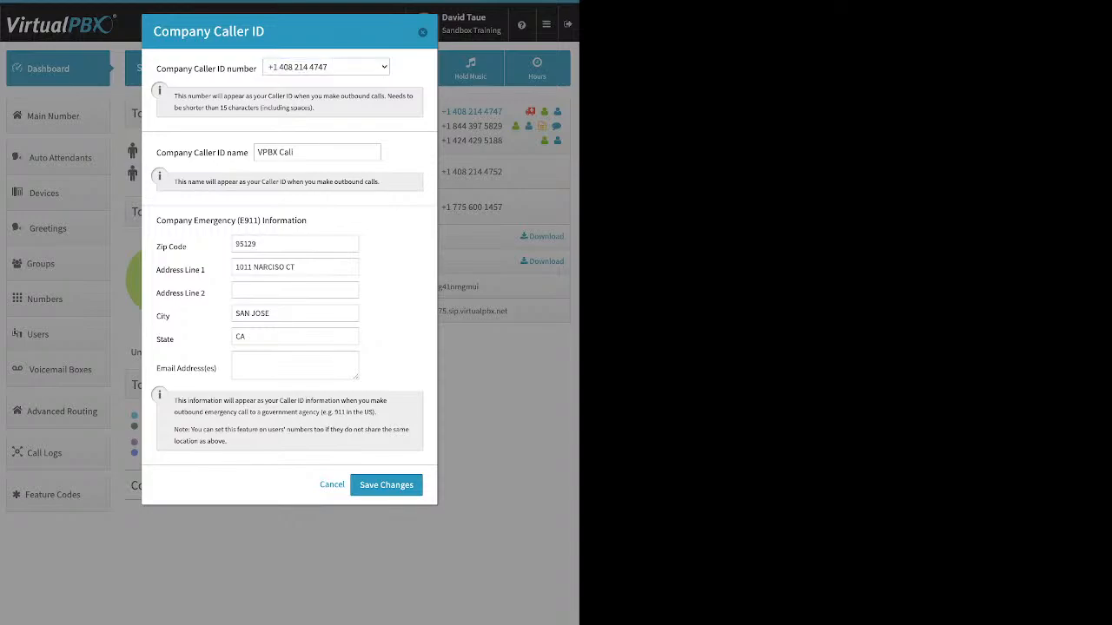
pyautogui.moveTo(156, 153); pyautogui.dragTo(244, 153)
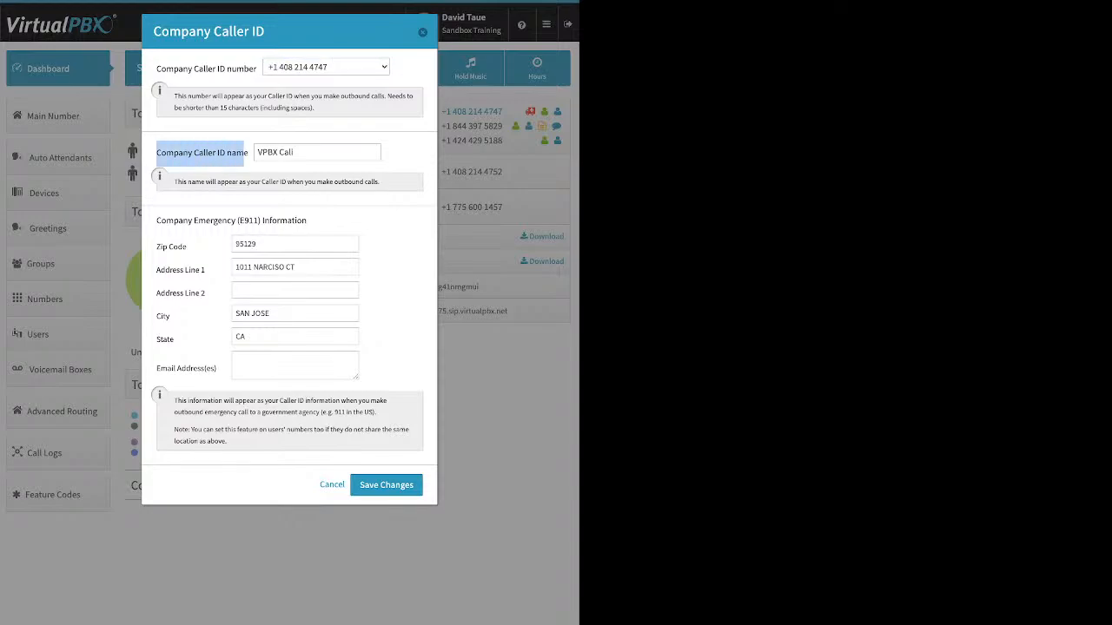
pyautogui.click(316, 152)
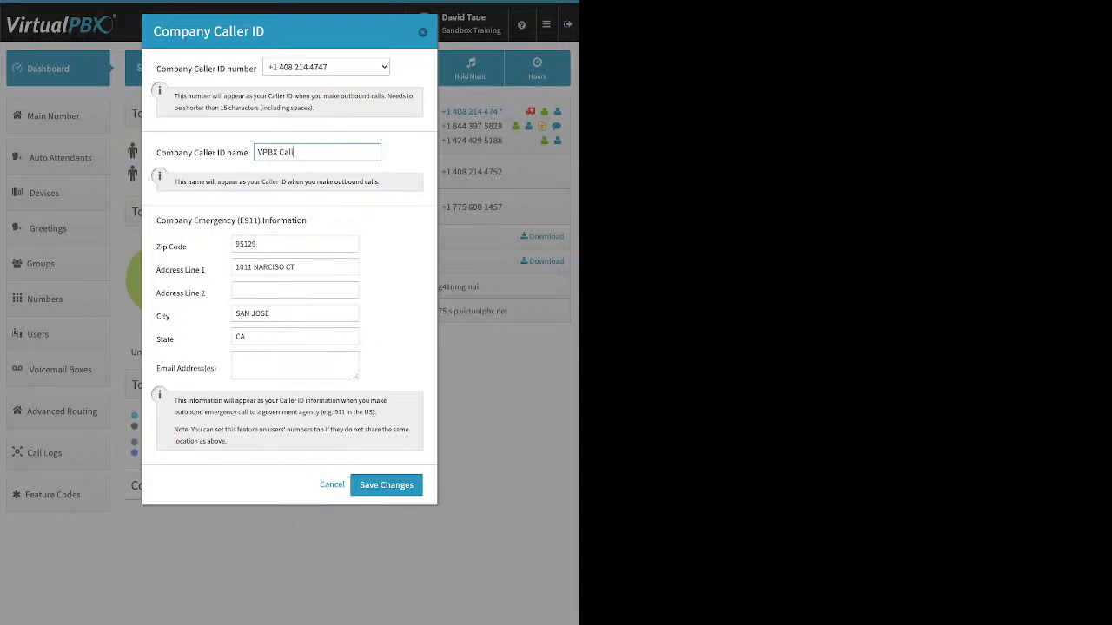
pyautogui.moveTo(156, 221); pyautogui.dragTo(292, 221)
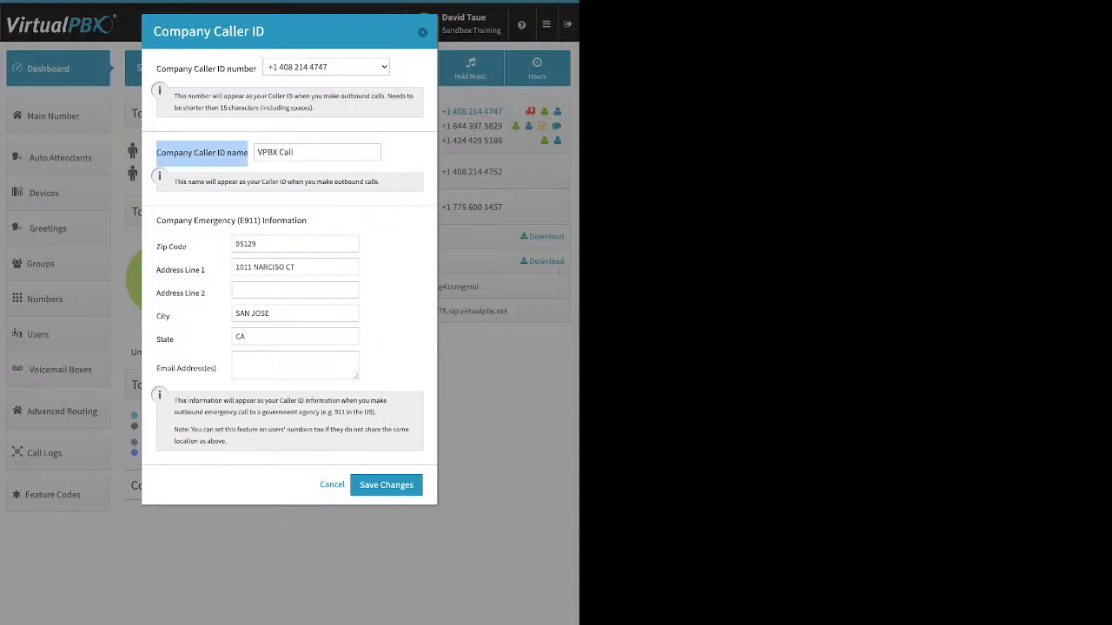
pyautogui.click(423, 32)
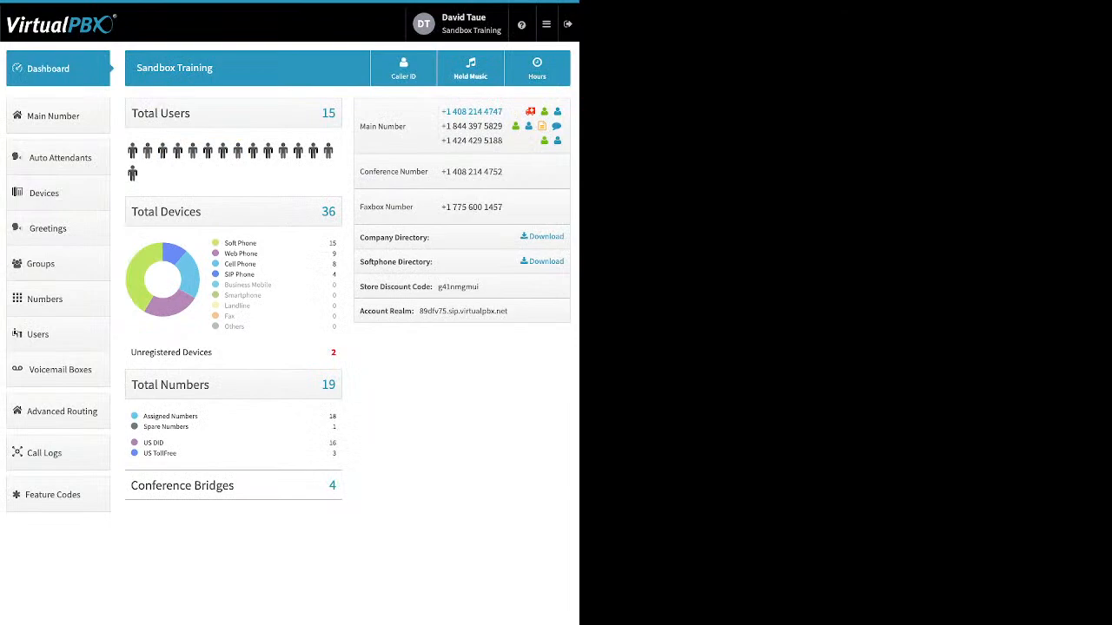
# Review the account's music-on-hold settings and the file upload option, and close them without saving.
pyautogui.click(470, 68)
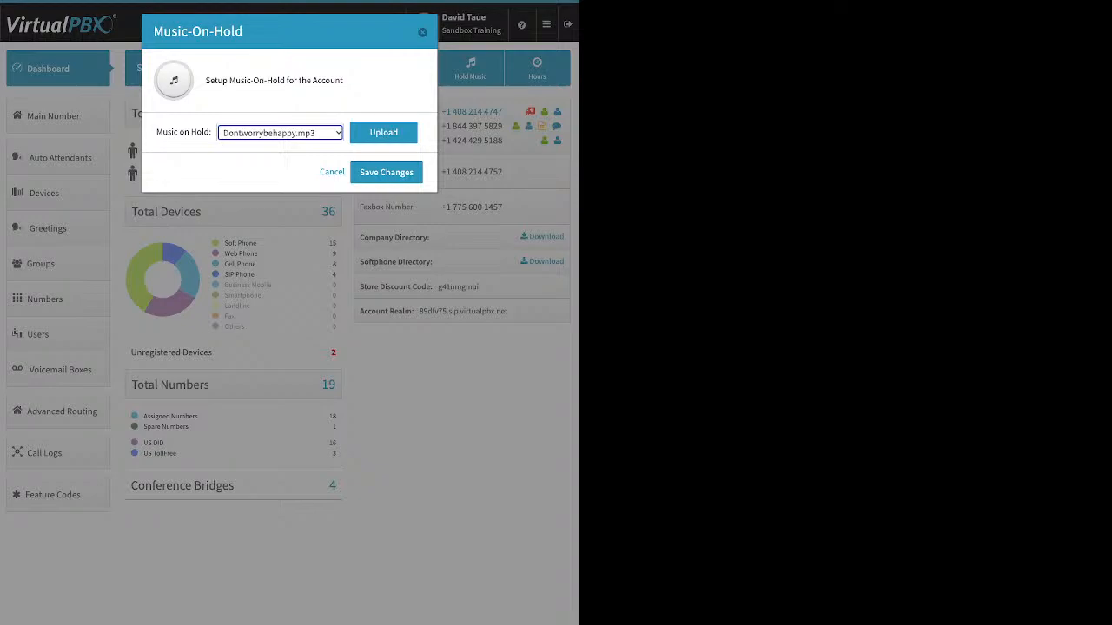
pyautogui.click(383, 133)
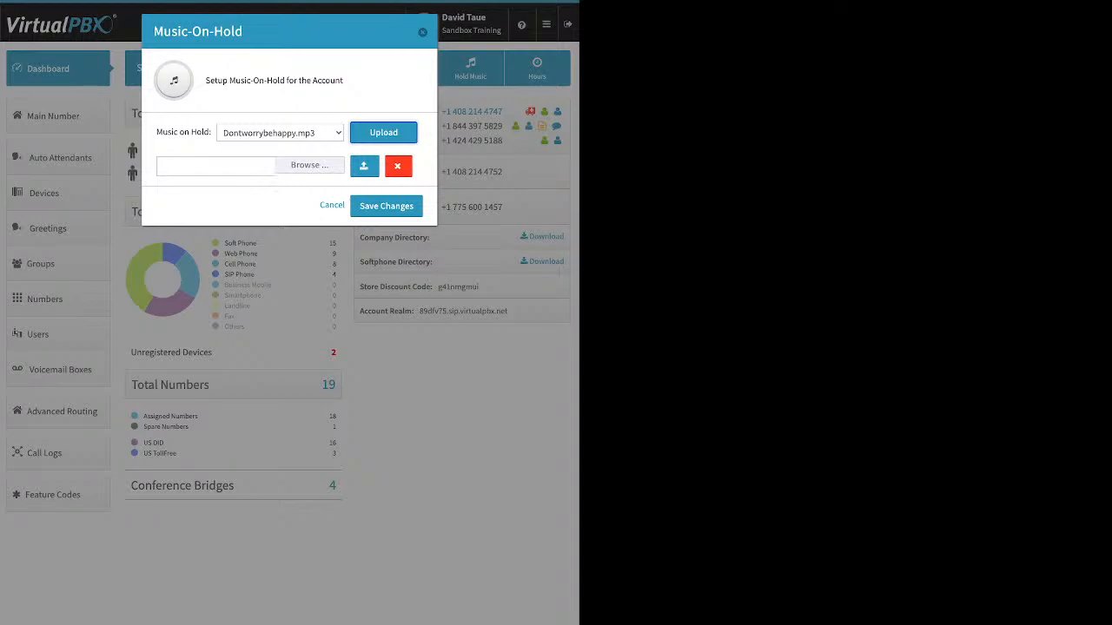
pyautogui.click(422, 32)
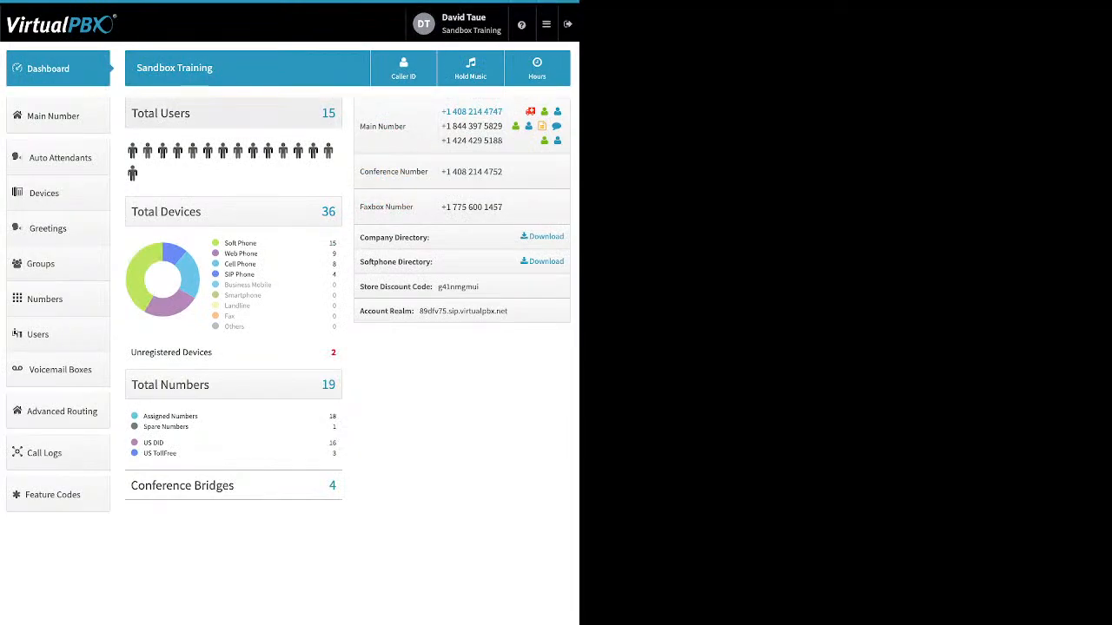
# Expand the main company numbers and view the spare numbers available to add, without adding any.
pyautogui.click(57, 117)
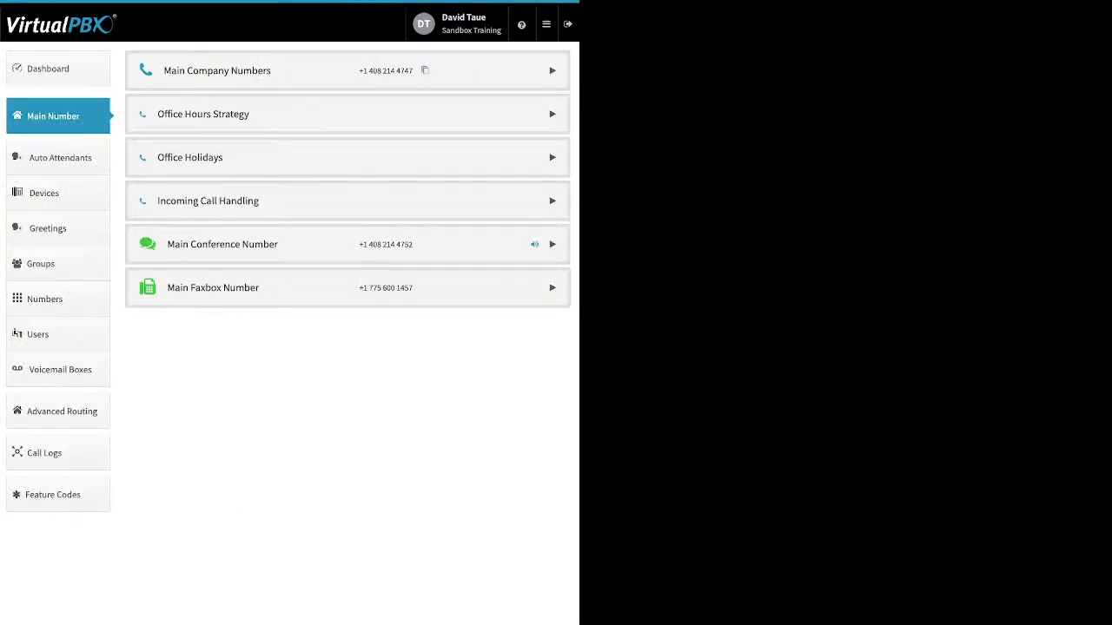
pyautogui.click(552, 71)
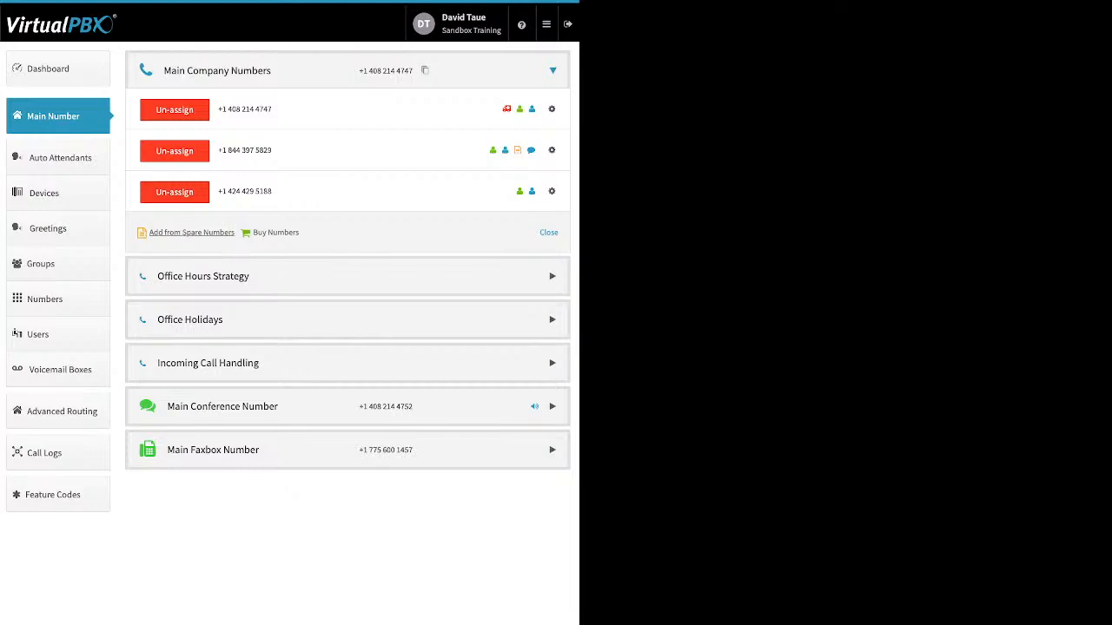
pyautogui.click(191, 232)
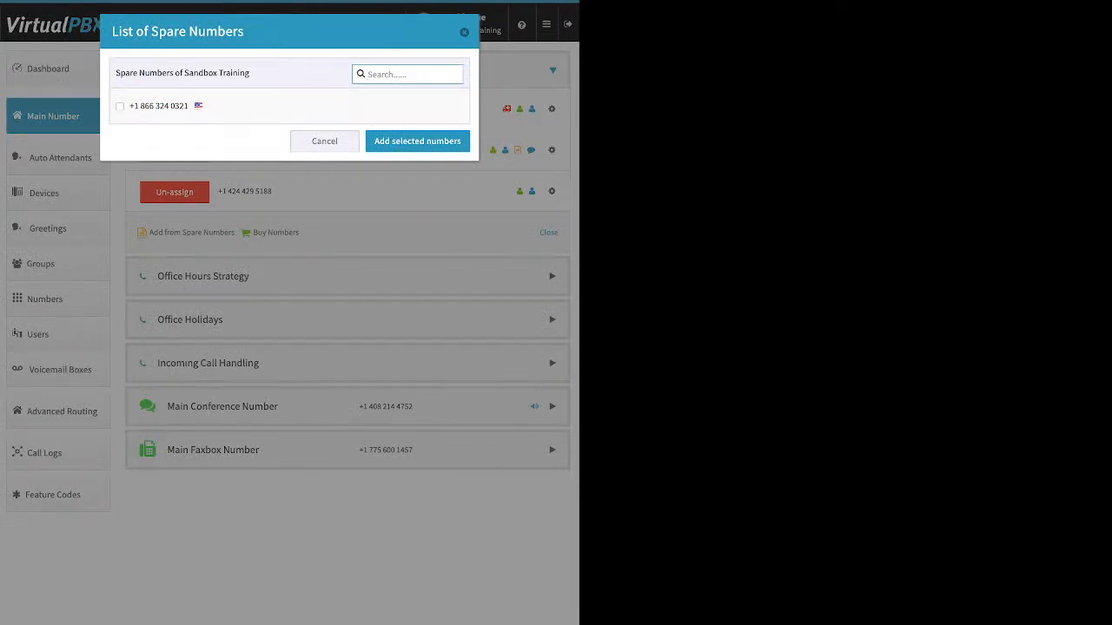
pyautogui.click(325, 140)
# Search for toll-free numbers to buy with the 86* prefix and browse the available ones.
pyautogui.click(275, 232)
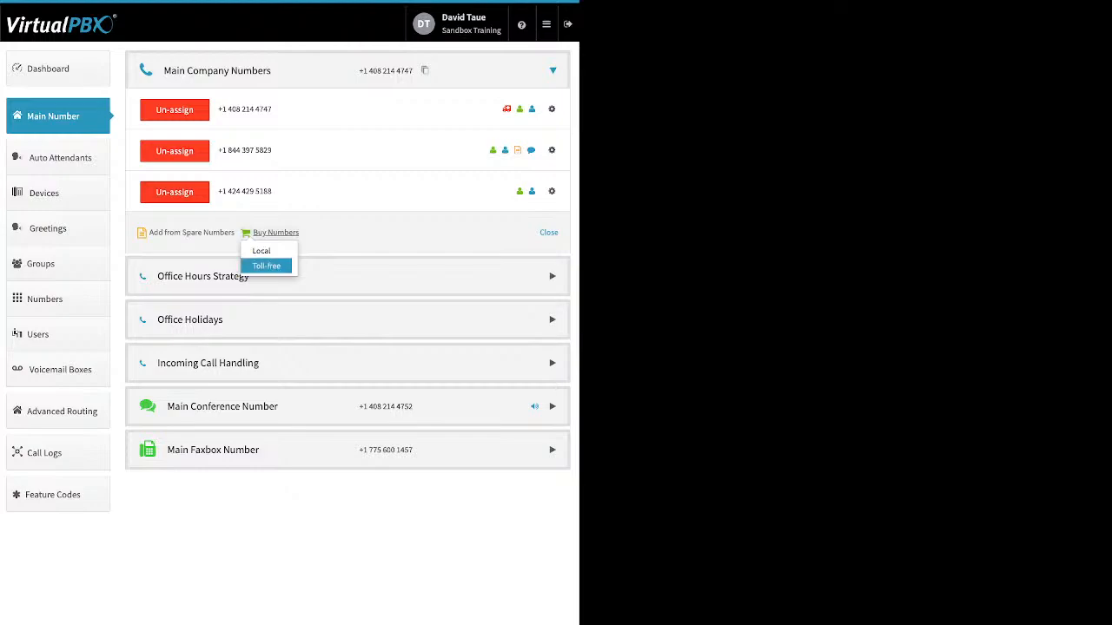
pyautogui.click(266, 266)
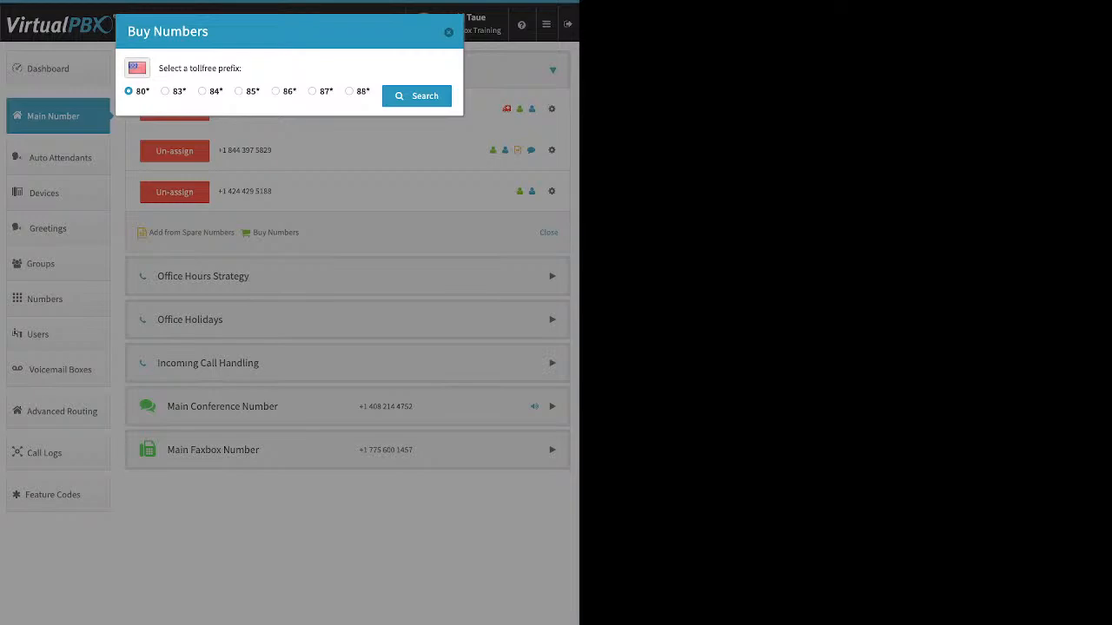
pyautogui.click(275, 91)
pyautogui.click(417, 97)
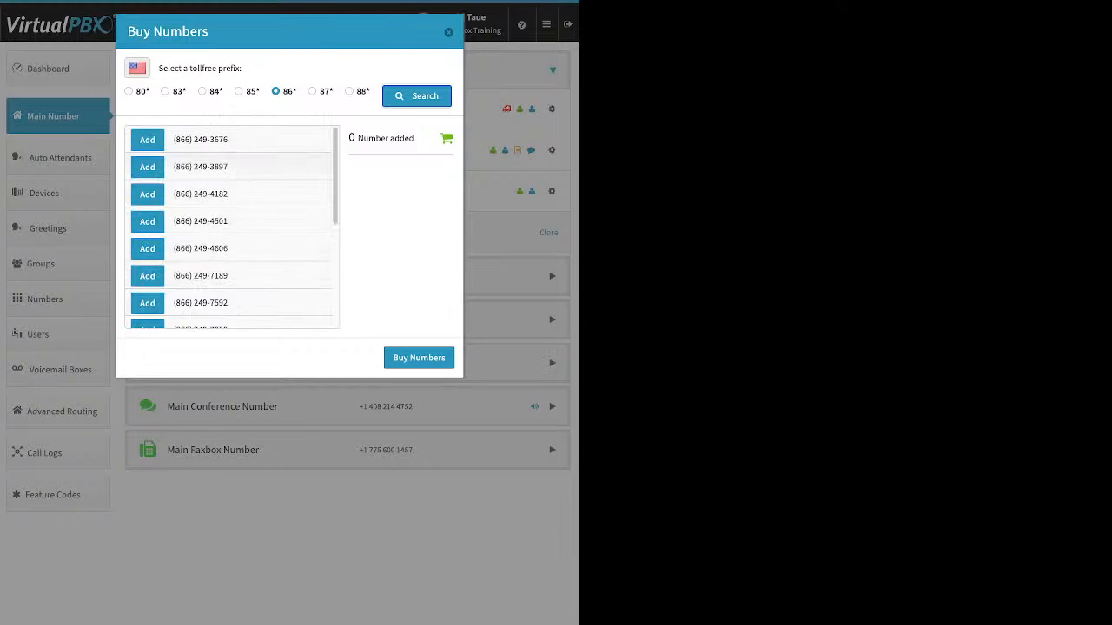
pyautogui.scroll(-1, 230, 228)
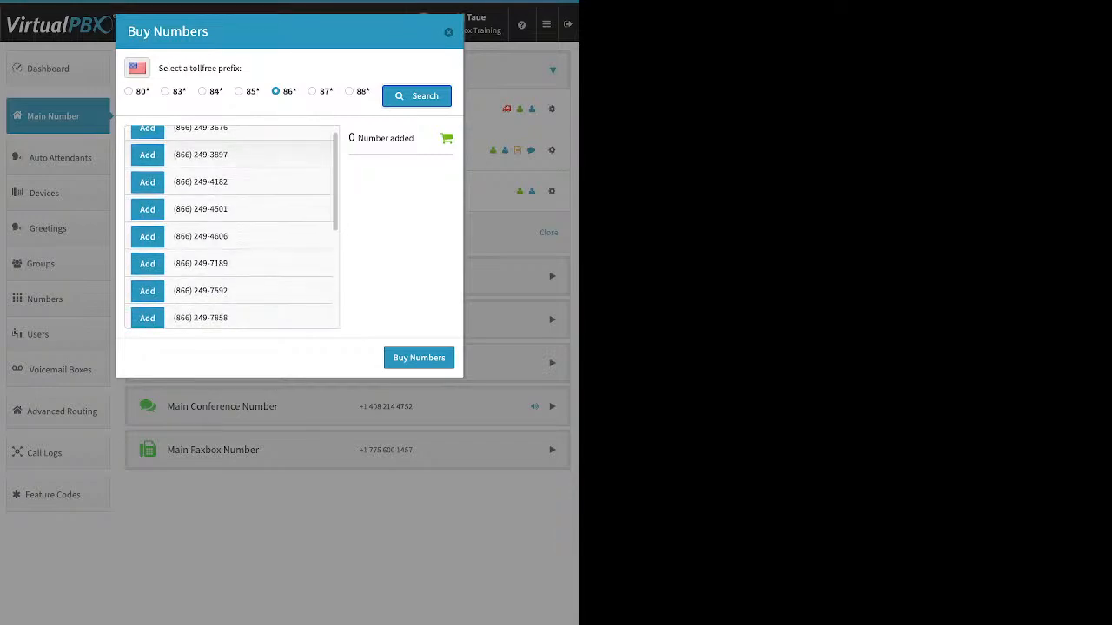
# Add one of the listed 866 toll-free numbers to the order and buy it.
pyautogui.click(147, 268)
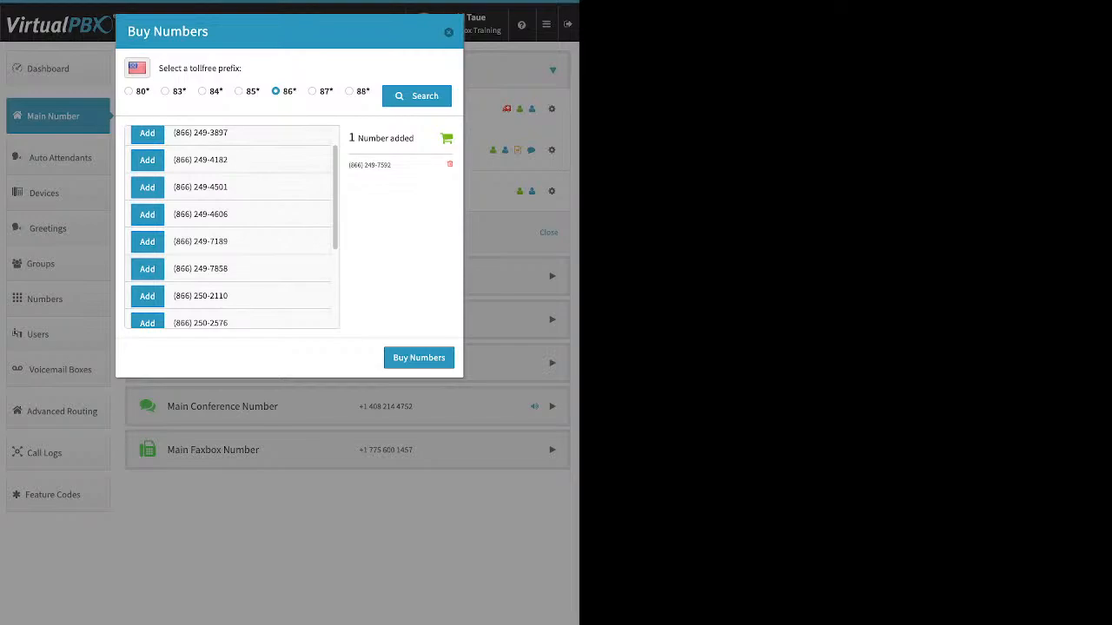
pyautogui.click(418, 357)
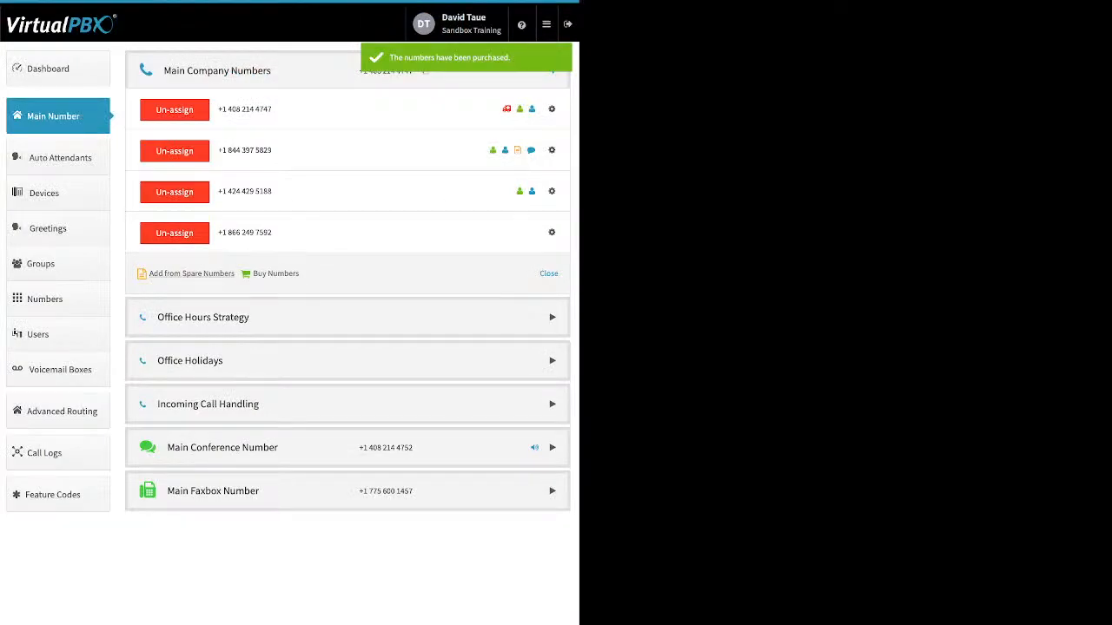
# Search for local United States numbers to buy in area code 310, and return to the search form.
pyautogui.click(276, 274)
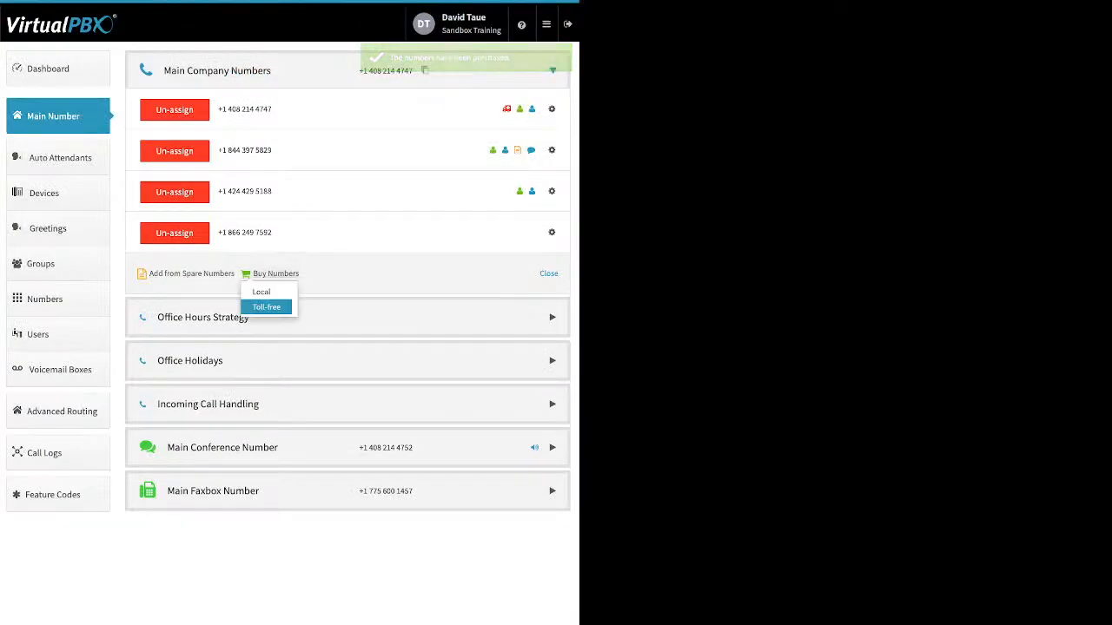
pyautogui.click(261, 292)
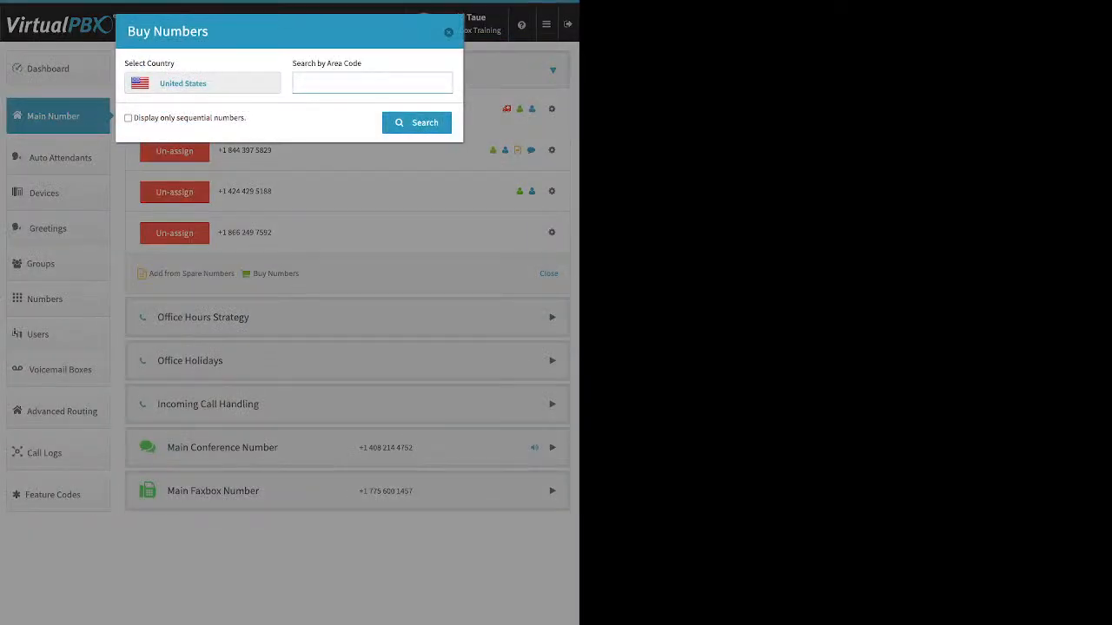
pyautogui.write('310')
pyautogui.press('Return')
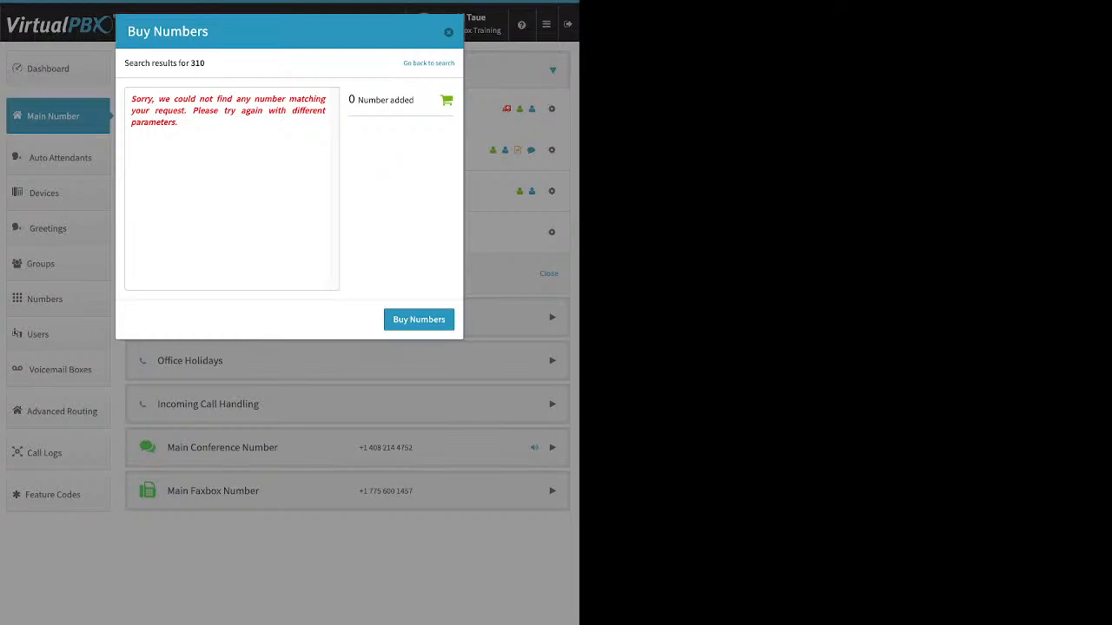
pyautogui.click(428, 63)
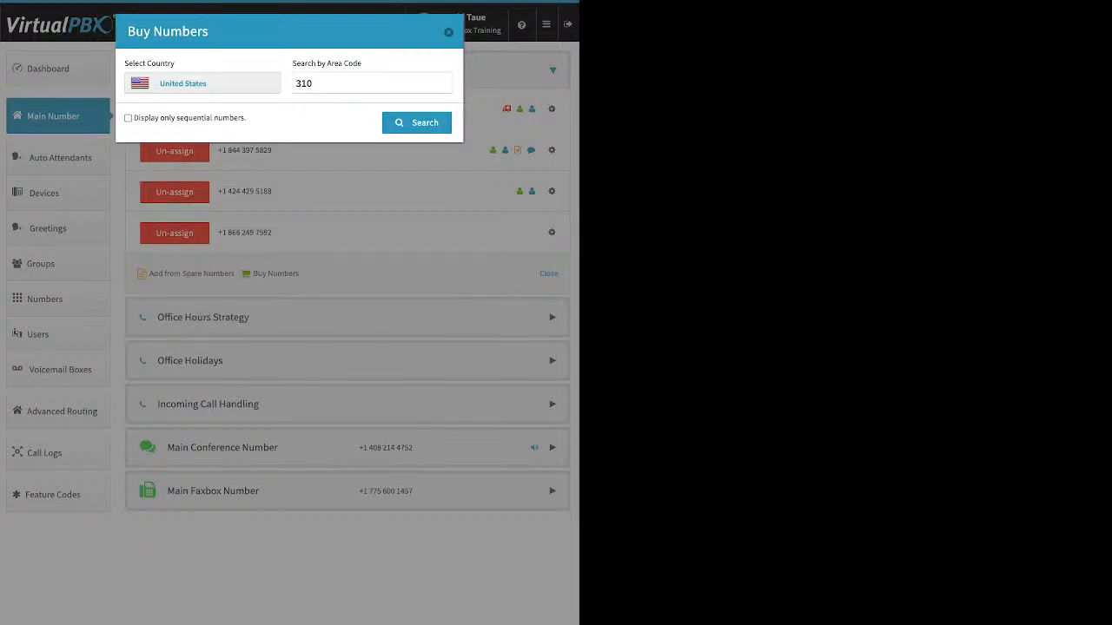
# Search for local numbers in area code 424, add one of them to the order and buy it.
pyautogui.click(316, 84)
pyautogui.press('BackSpace')
pyautogui.press('BackSpace')
pyautogui.write('424')
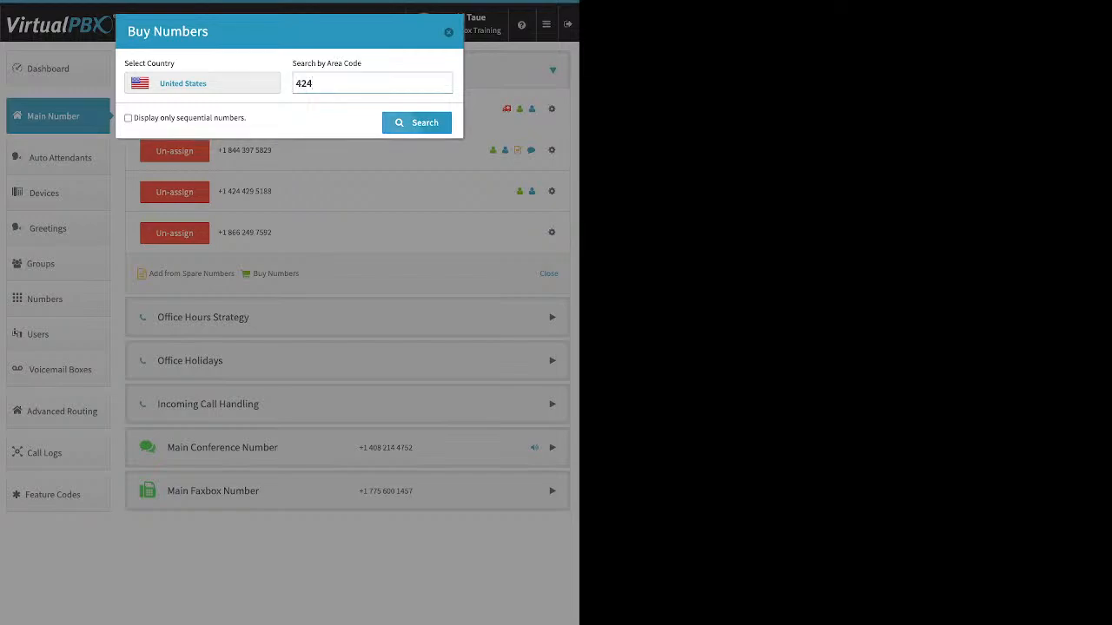
pyautogui.click(413, 122)
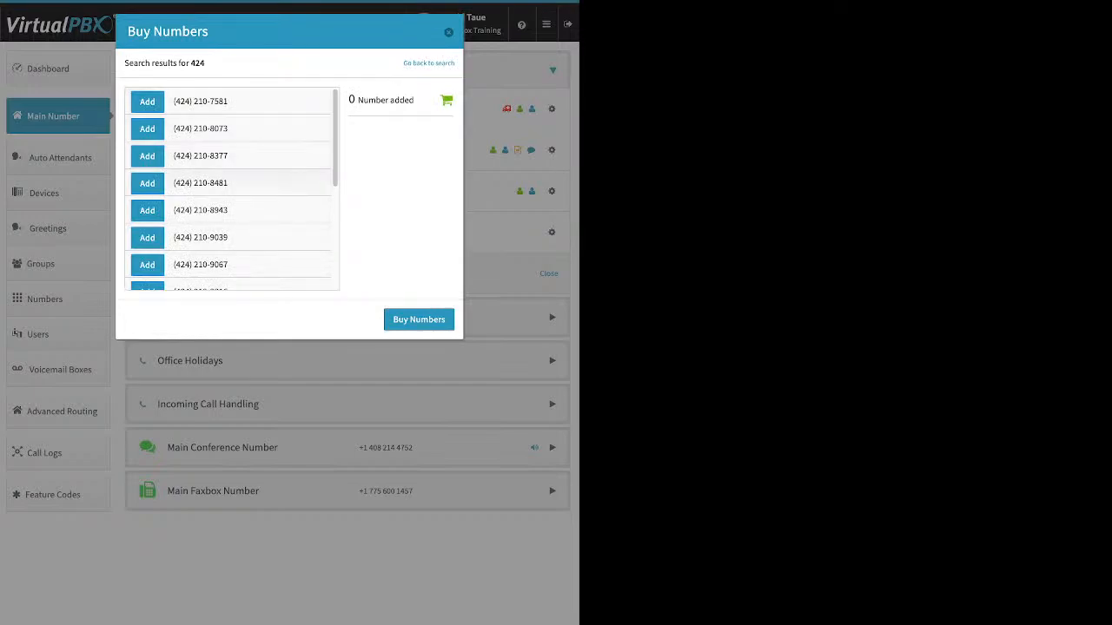
pyautogui.click(148, 183)
pyautogui.click(419, 320)
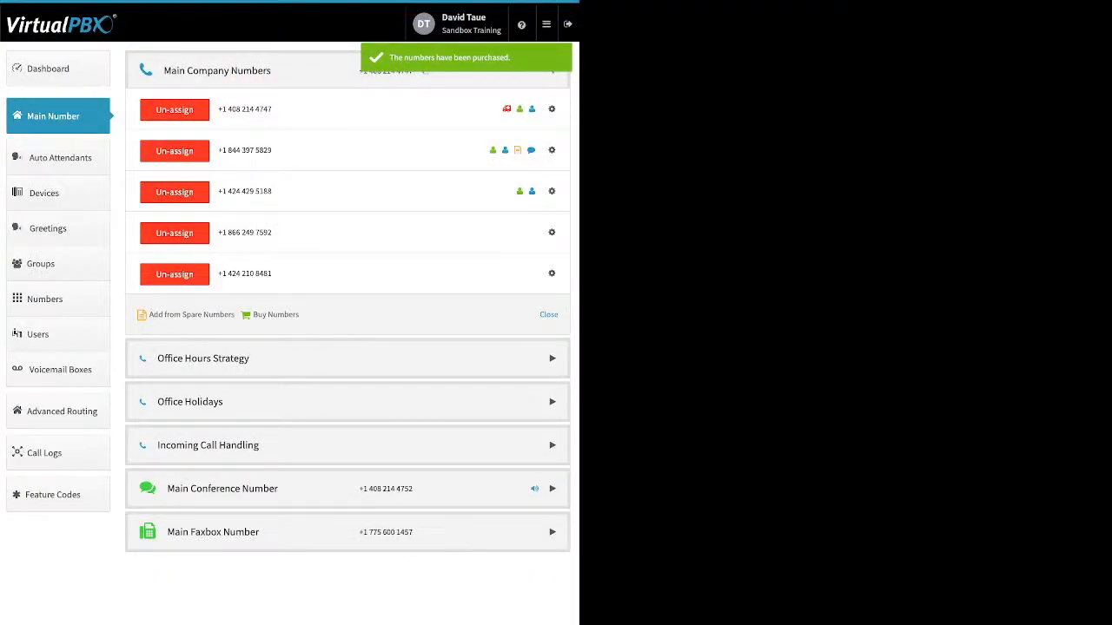
# Review the caller ID name and E911 settings of the newly bought toll-free number, closing both without saving.
pyautogui.click(552, 233)
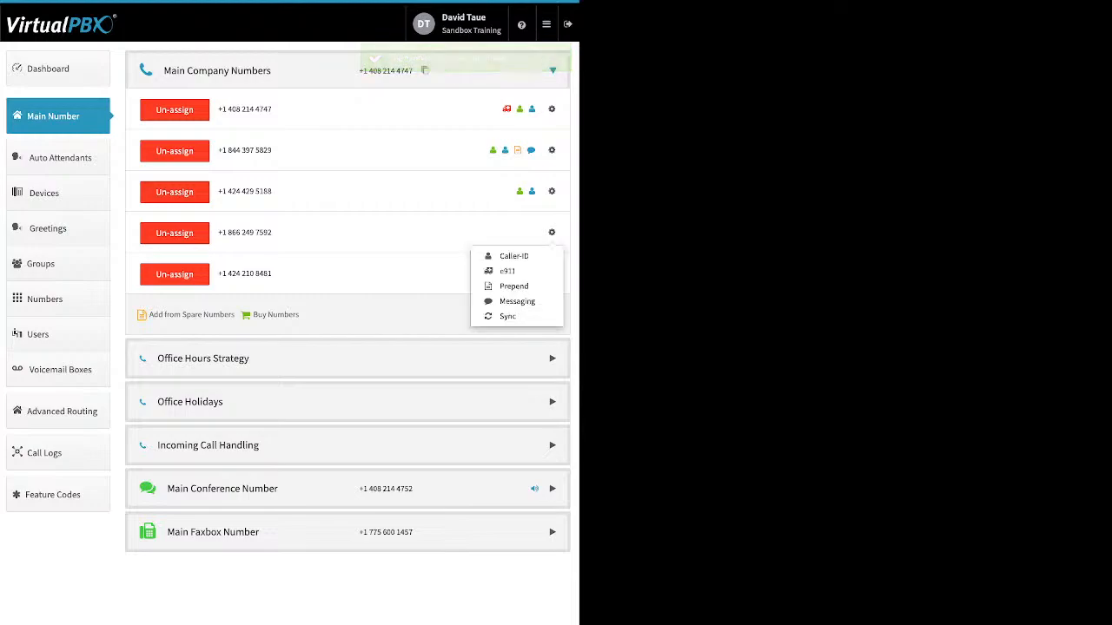
pyautogui.click(513, 257)
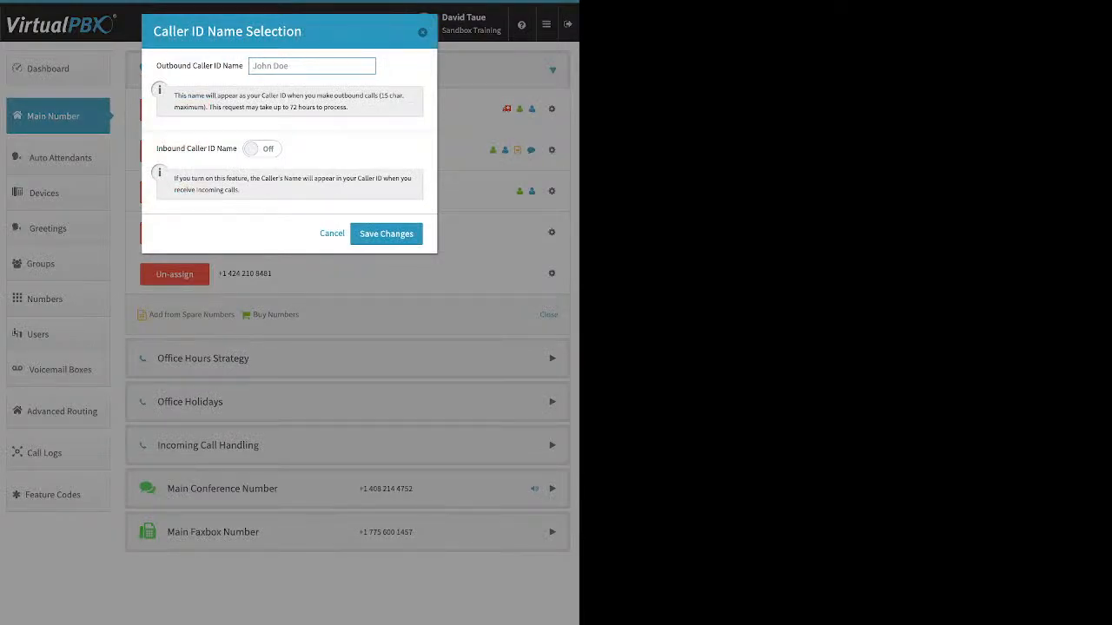
pyautogui.moveTo(155, 149); pyautogui.dragTo(237, 149)
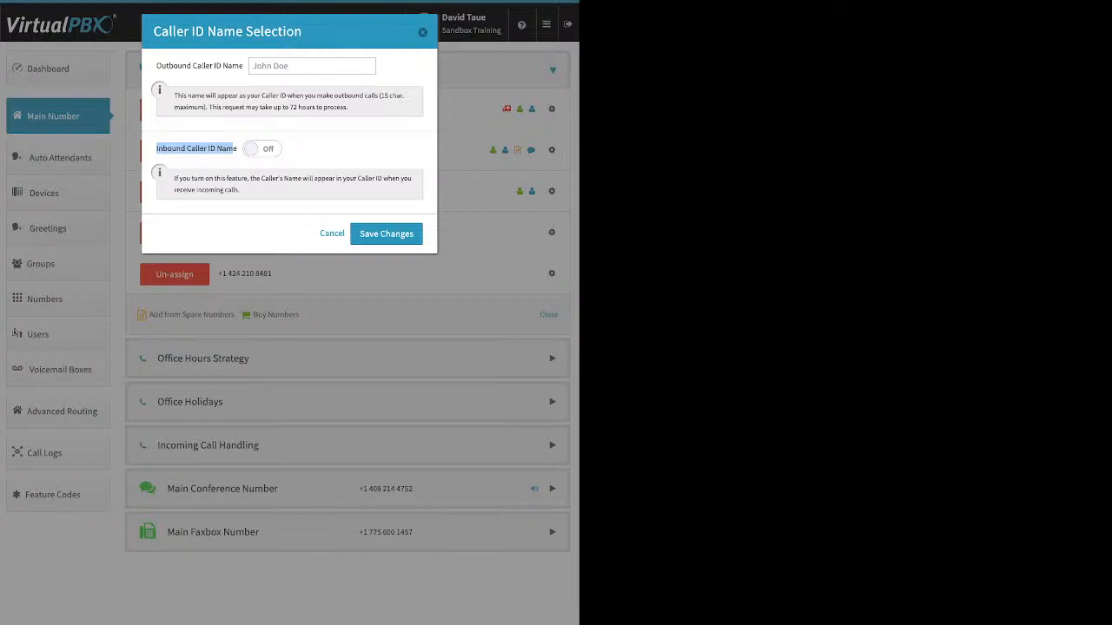
pyautogui.press('Escape')
pyautogui.click(551, 232)
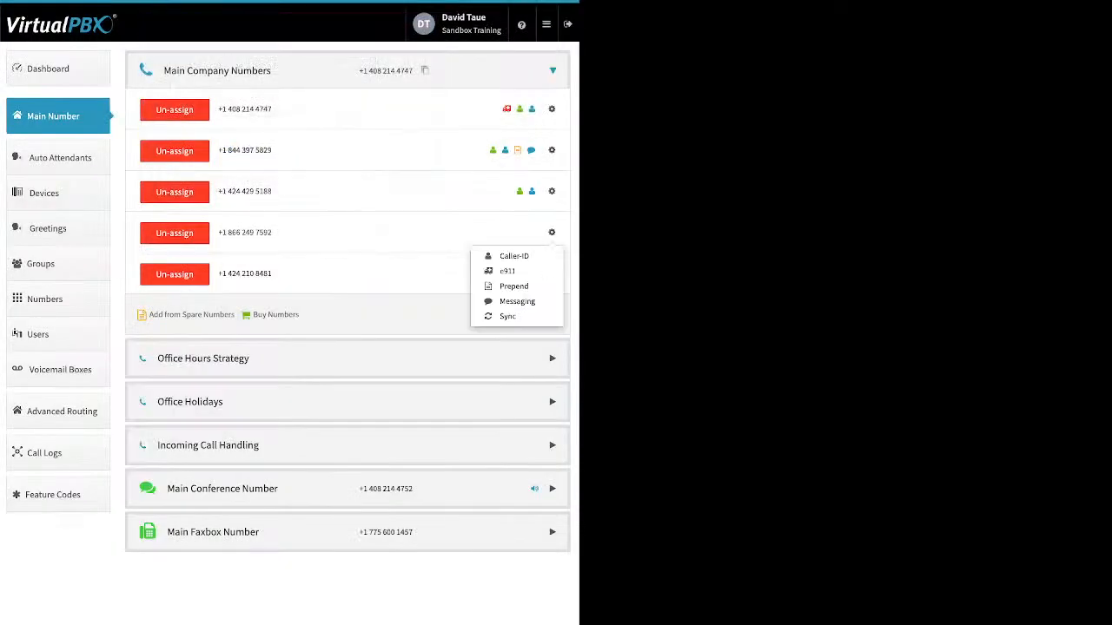
pyautogui.click(508, 269)
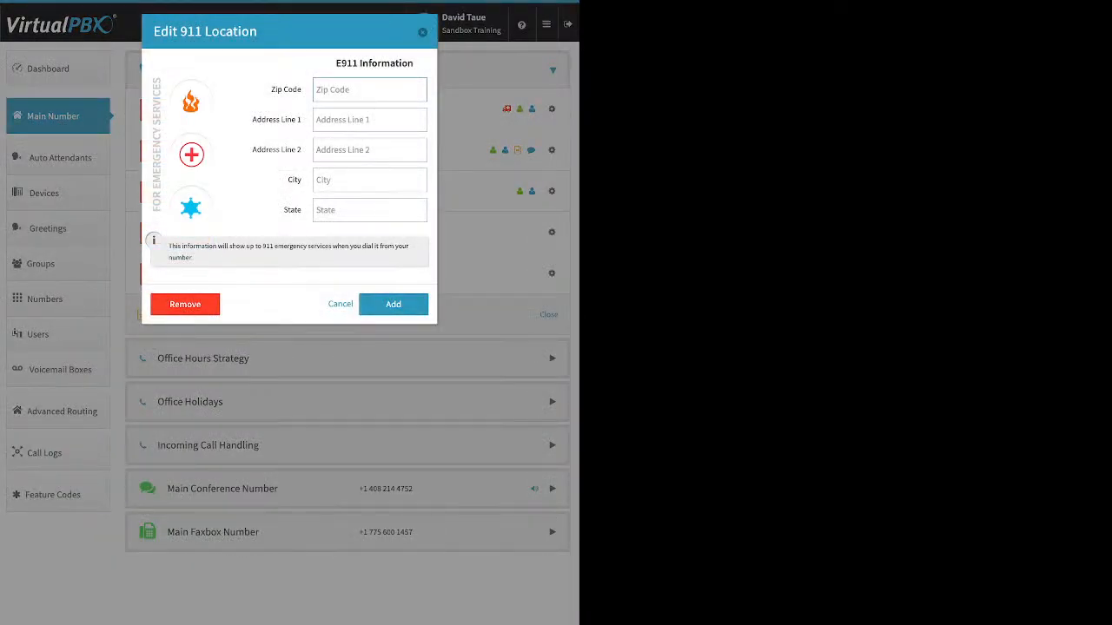
pyautogui.press('Escape')
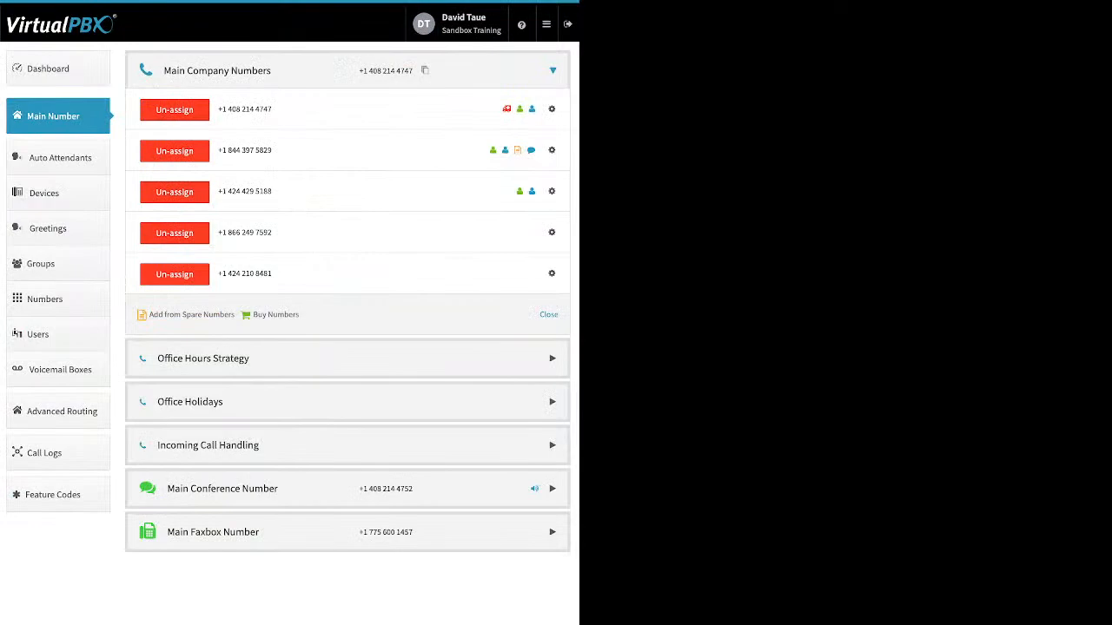
# Set the prepend text of the newly bought toll-free number to "Xmas sale" and save it.
pyautogui.click(552, 232)
pyautogui.click(508, 285)
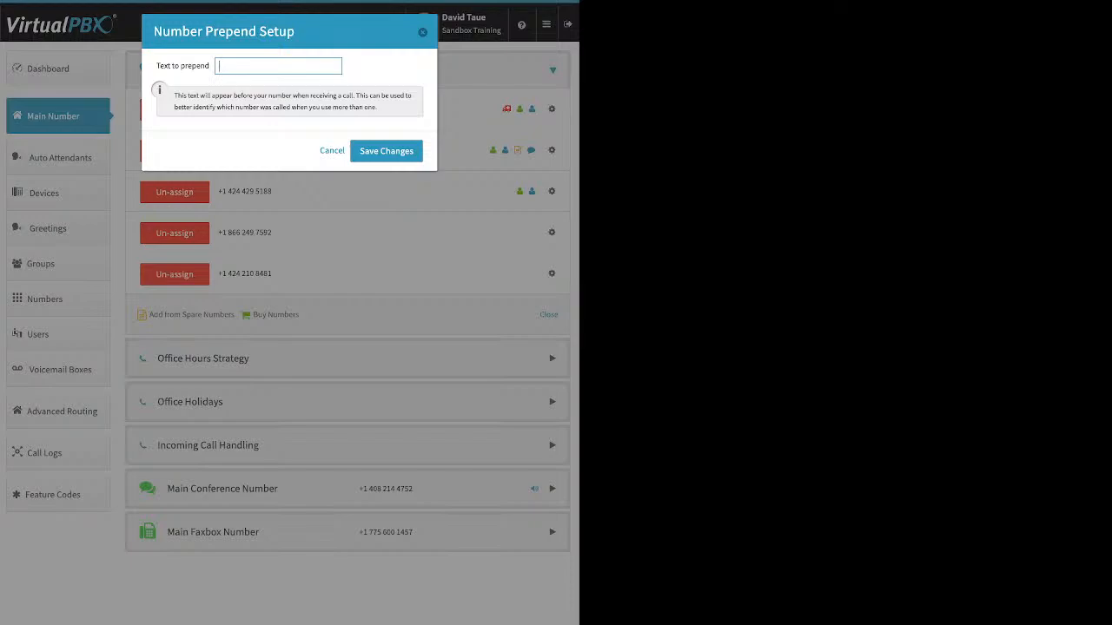
pyautogui.write('Xmas sale')
pyautogui.click(387, 152)
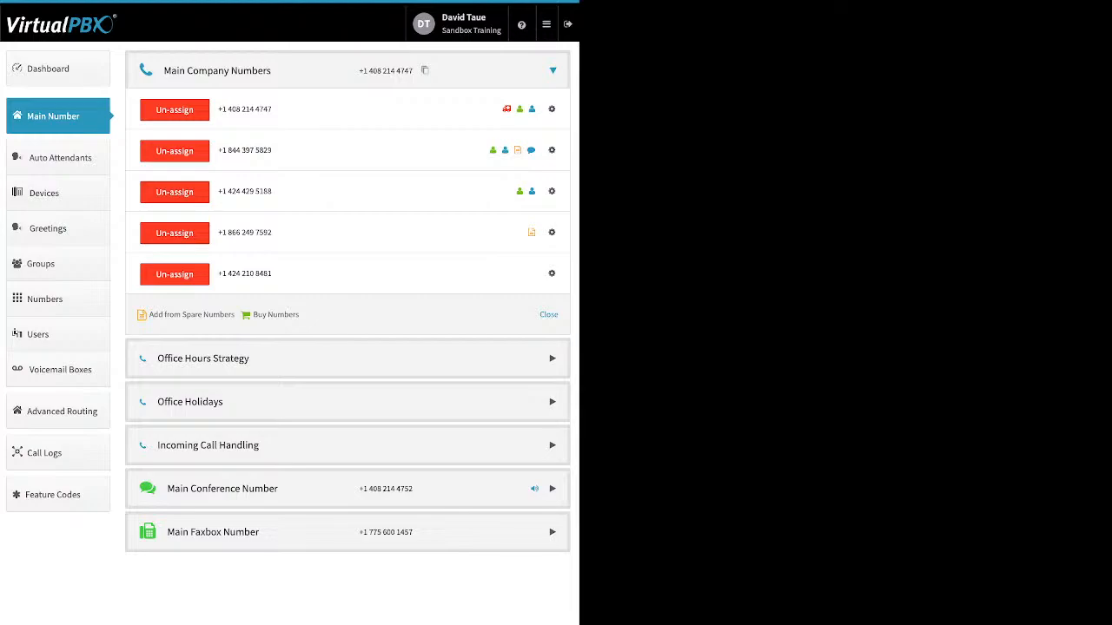
# Un-assign the newly bought 424 local number and 866 toll-free number from the main company numbers.
pyautogui.click(175, 274)
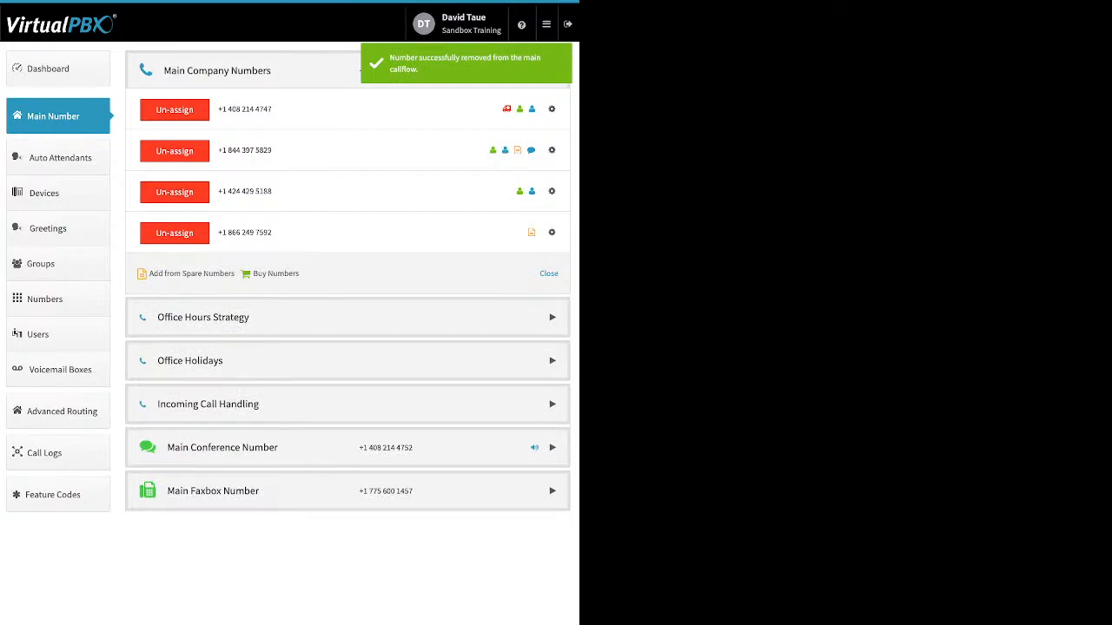
pyautogui.click(174, 233)
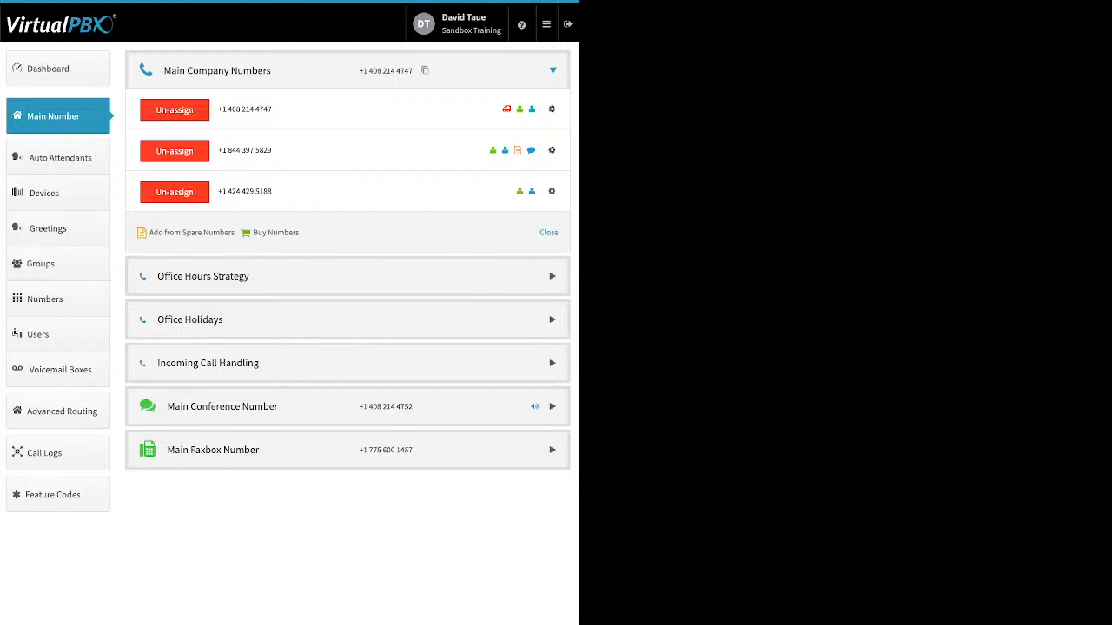
# Mark Saturday as closed in the custom office hours, and view the time choices for Monday without changing them.
pyautogui.click(348, 276)
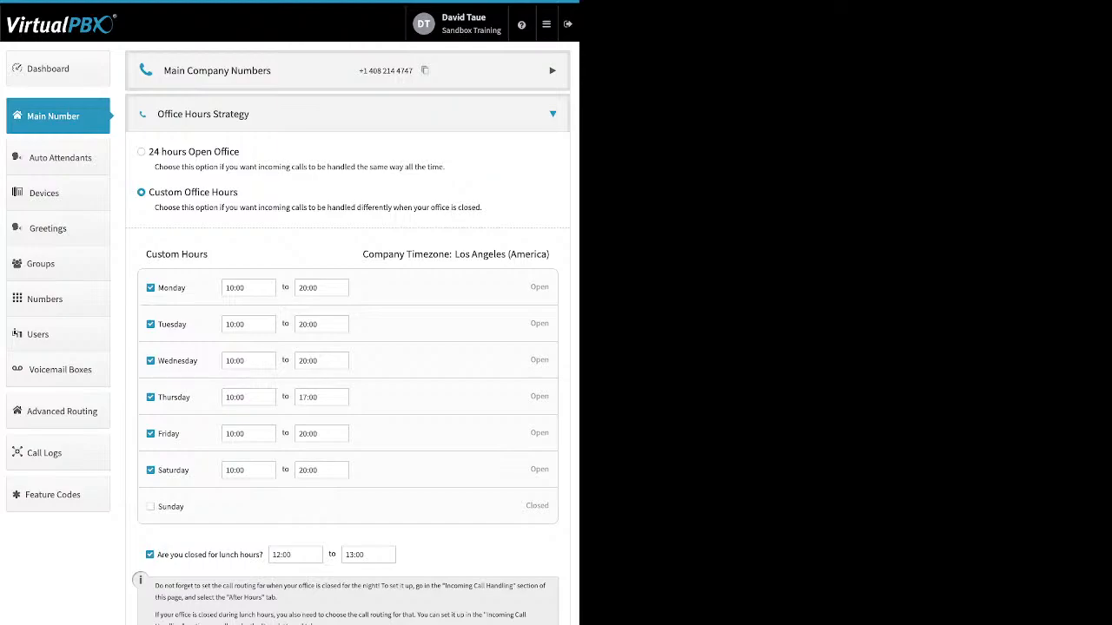
pyautogui.click(150, 470)
pyautogui.click(249, 287)
pyautogui.click(322, 287)
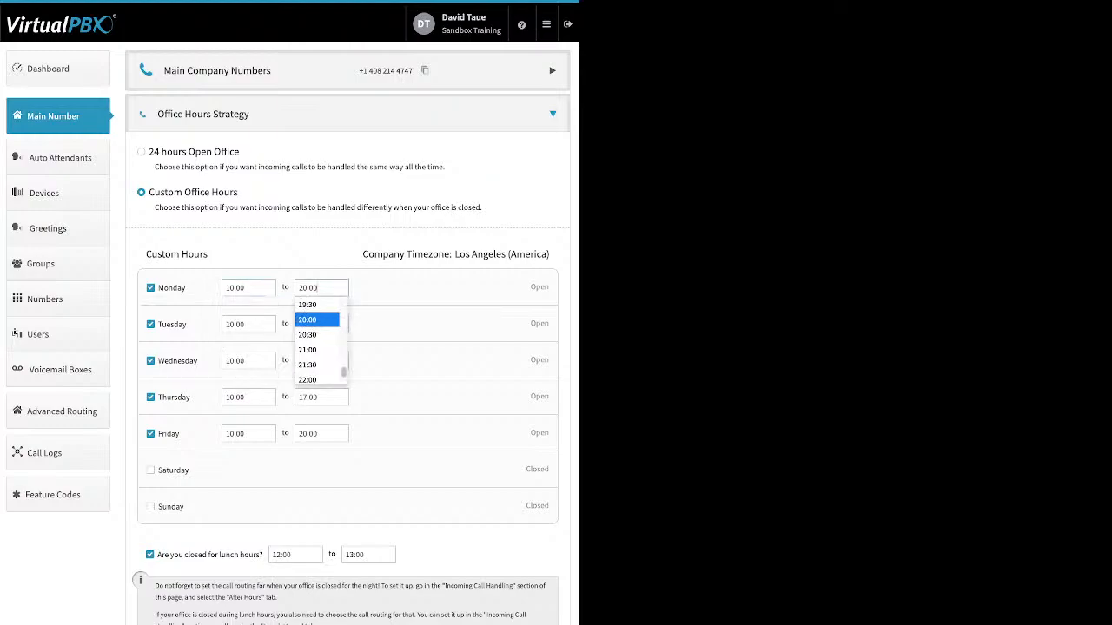
pyautogui.press('Escape')
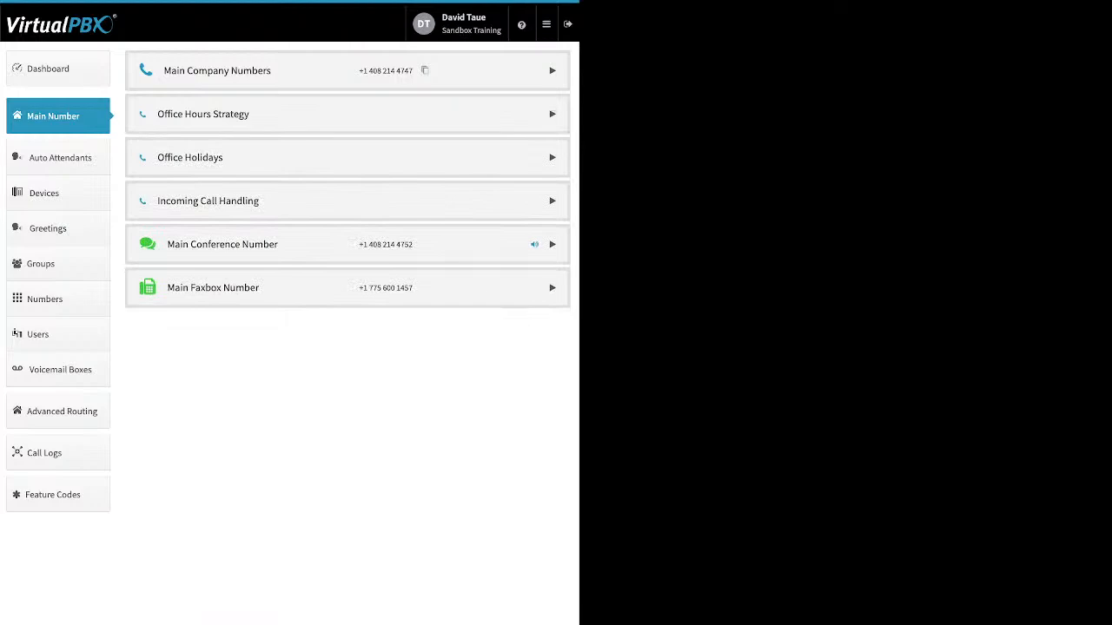
# Review the office holidays setting and the types of holiday that can be added, and cancel without adding one.
pyautogui.click(552, 157)
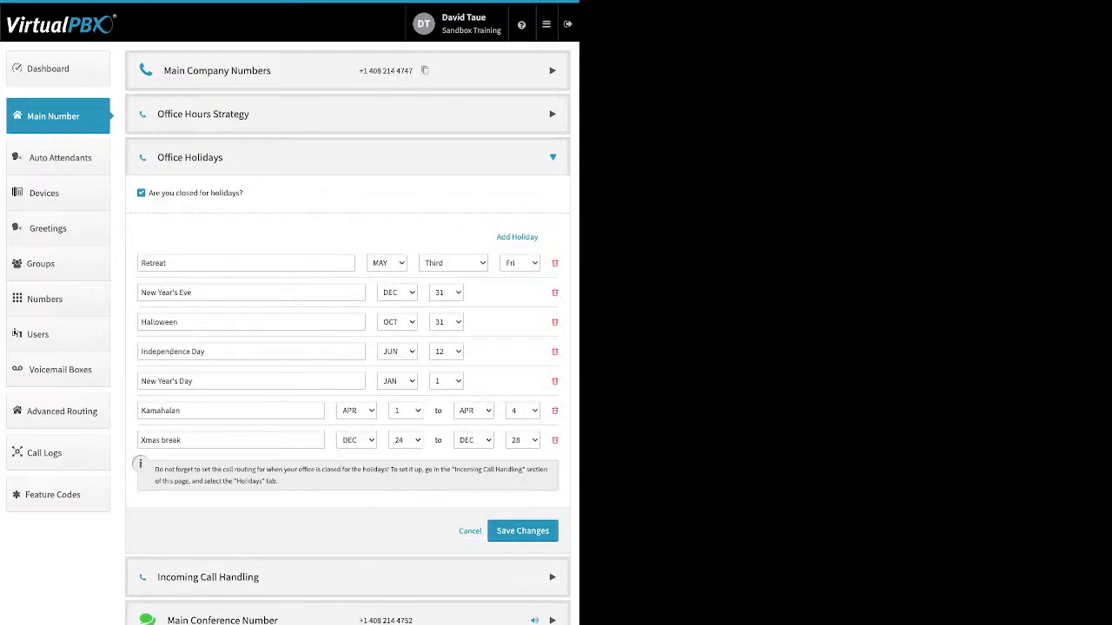
pyautogui.moveTo(243, 193); pyautogui.dragTo(147, 193)
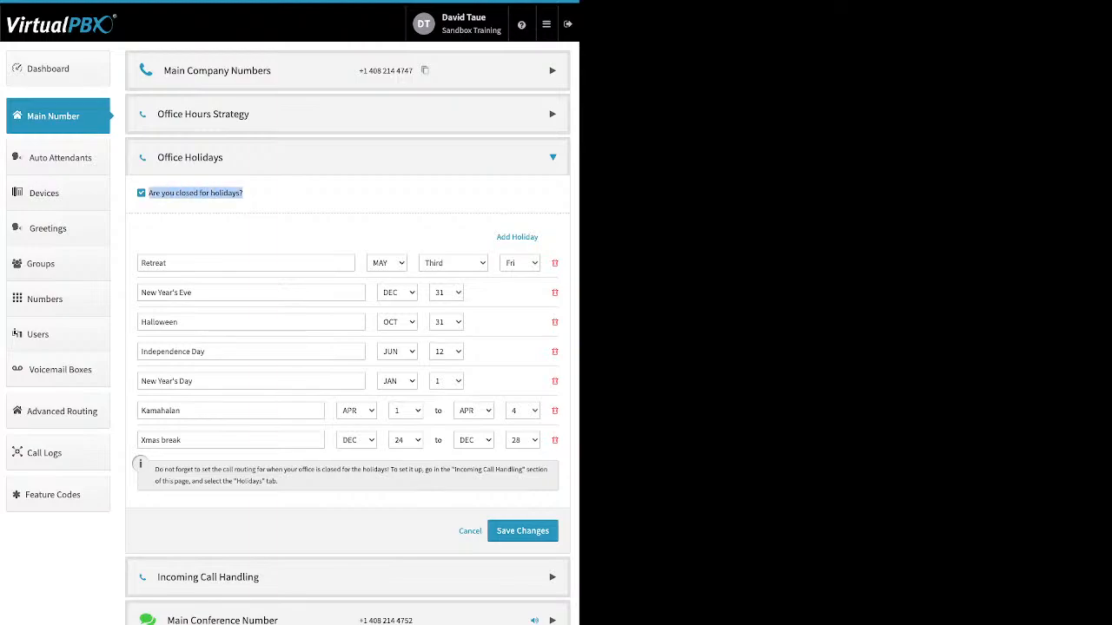
pyautogui.click(278, 198)
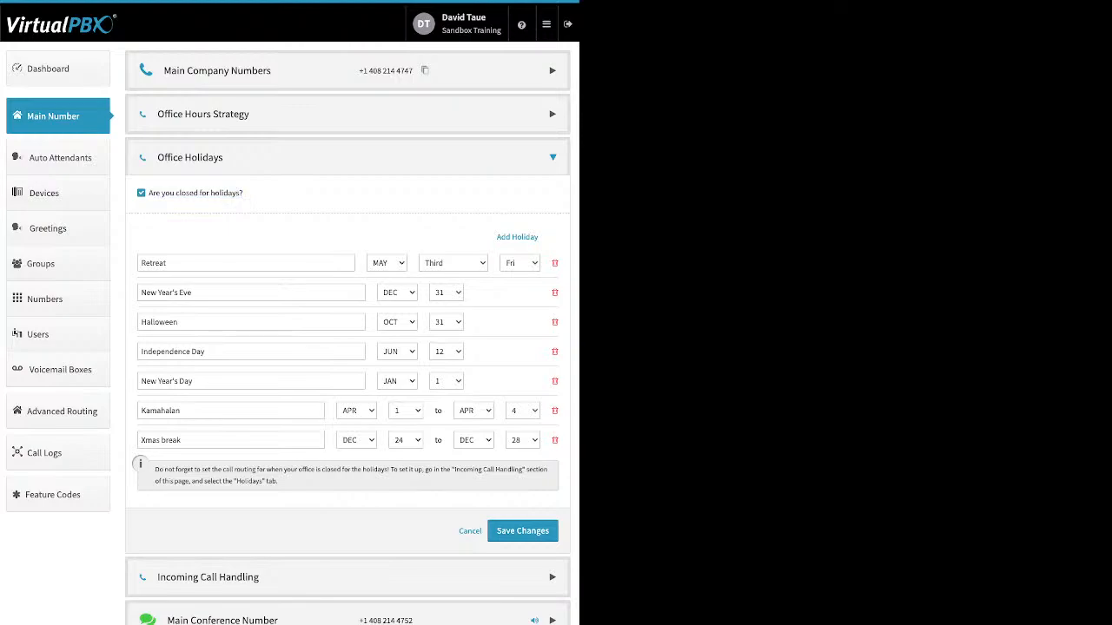
pyautogui.moveTo(497, 236); pyautogui.dragTo(538, 237)
pyautogui.click(520, 237)
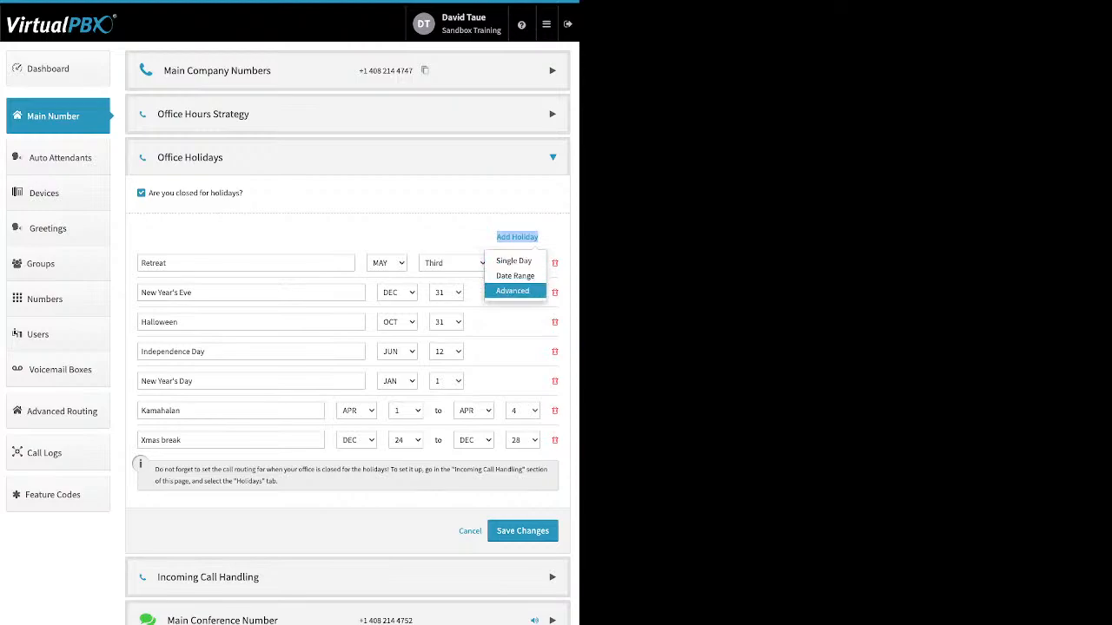
pyautogui.click(470, 531)
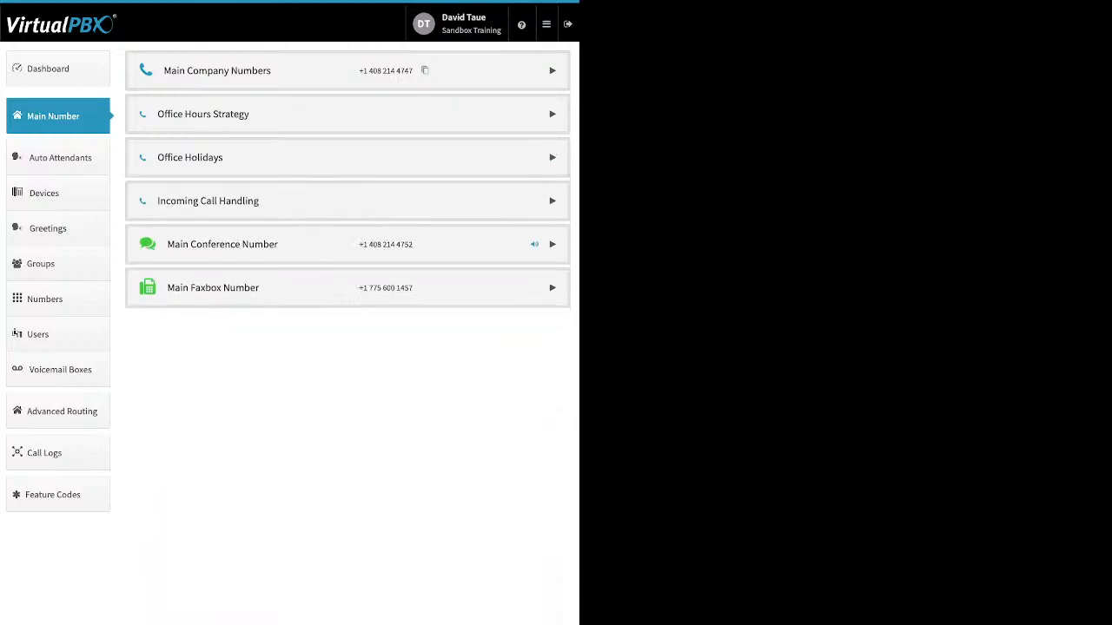
# Review the Halloween, Xmas break and Retreat entries as examples of holiday types, and save the office holidays.
pyautogui.click(552, 157)
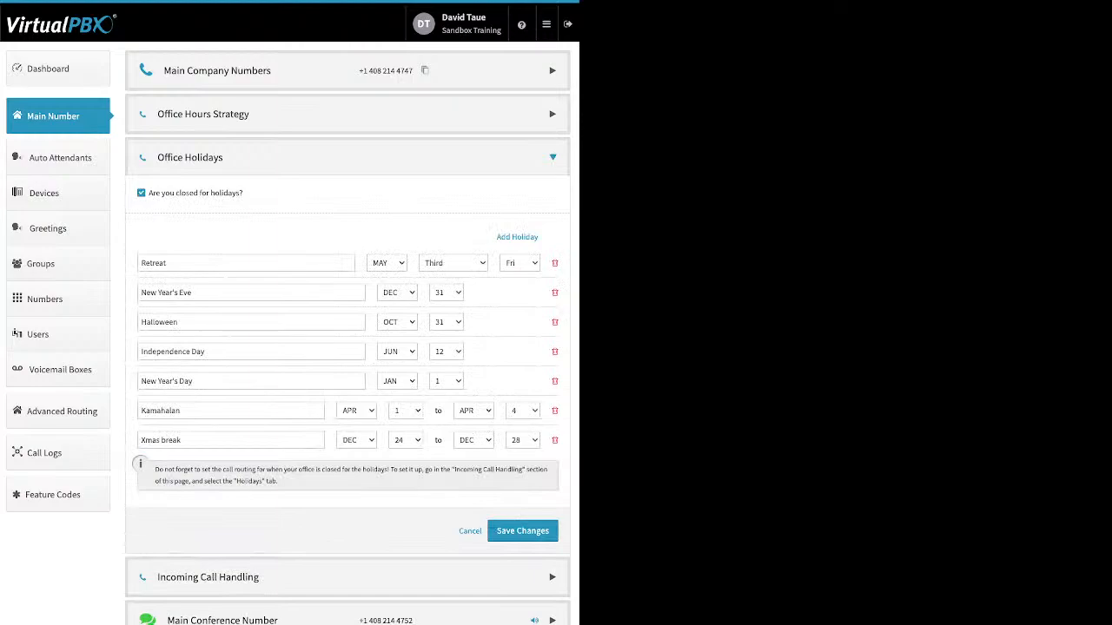
pyautogui.moveTo(180, 322); pyautogui.dragTo(139, 322)
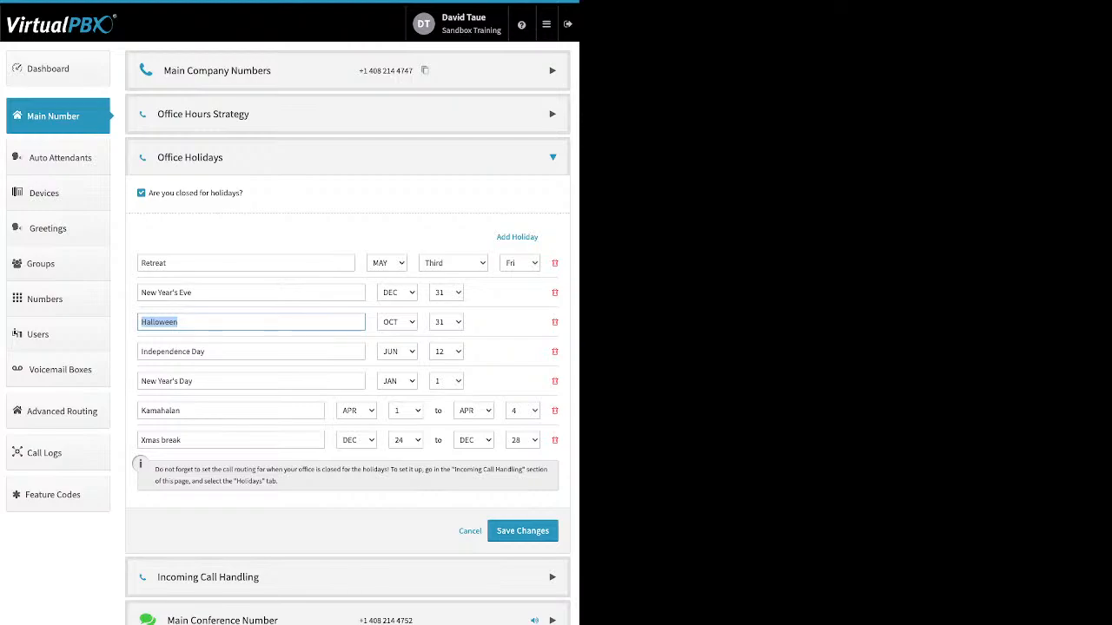
pyautogui.moveTo(184, 440); pyautogui.dragTo(139, 440)
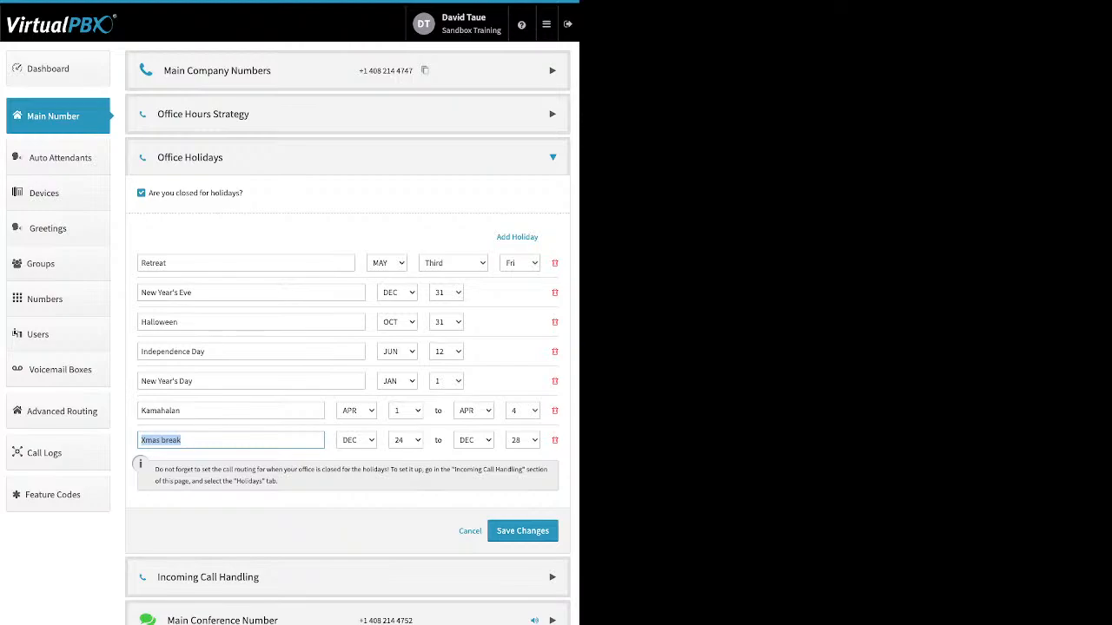
pyautogui.moveTo(170, 264); pyautogui.dragTo(140, 264)
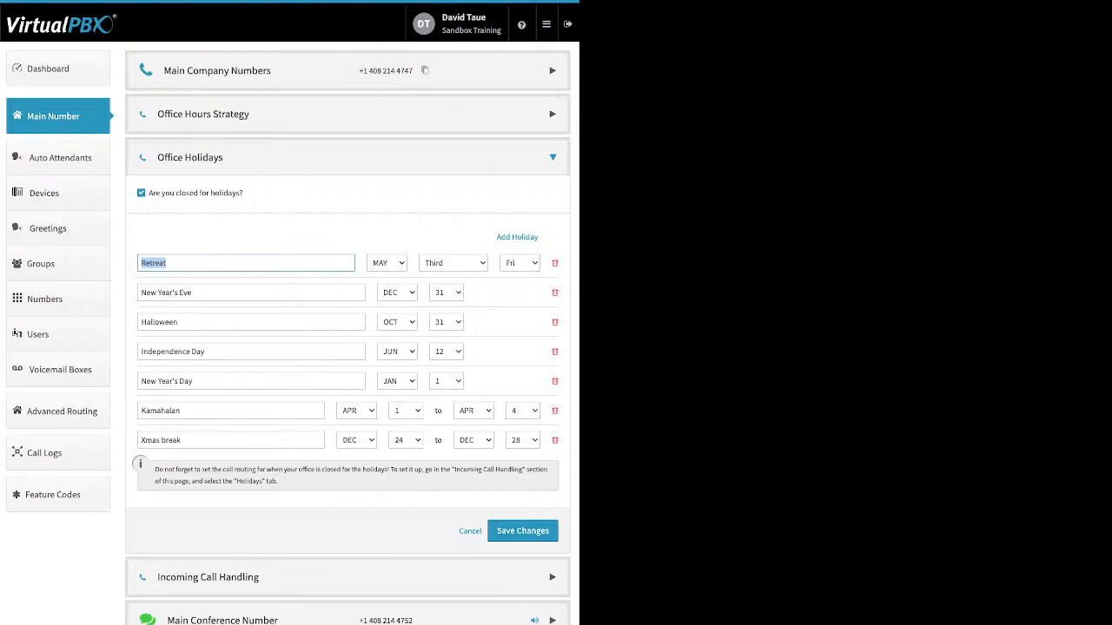
pyautogui.click(523, 531)
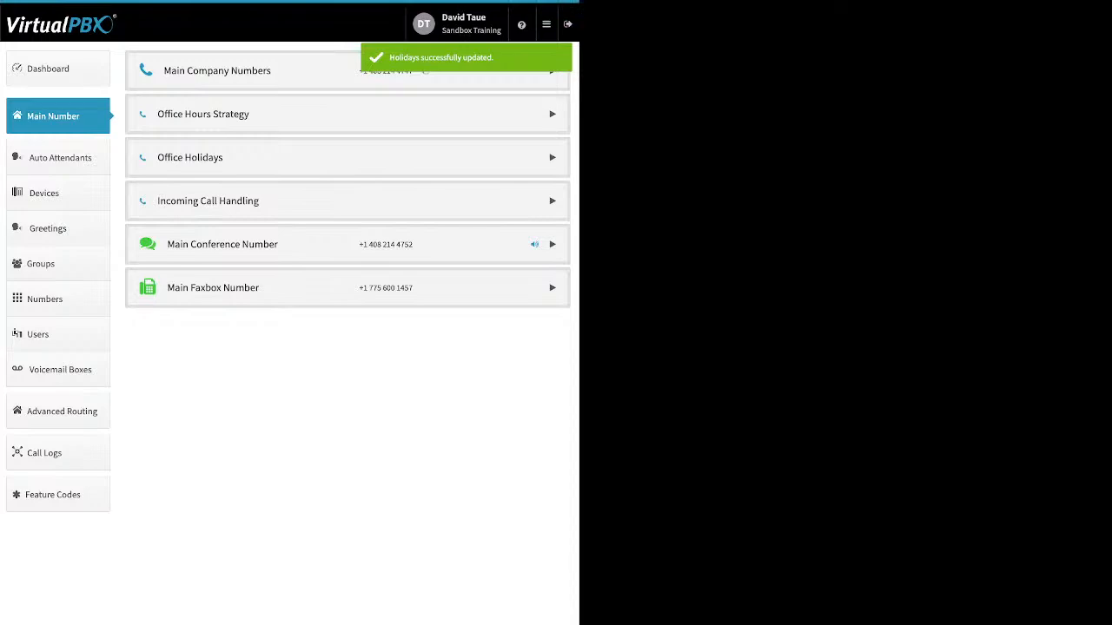
# Review the incoming call handling for open hours, lunch hours, after hours and holidays.
pyautogui.click(553, 201)
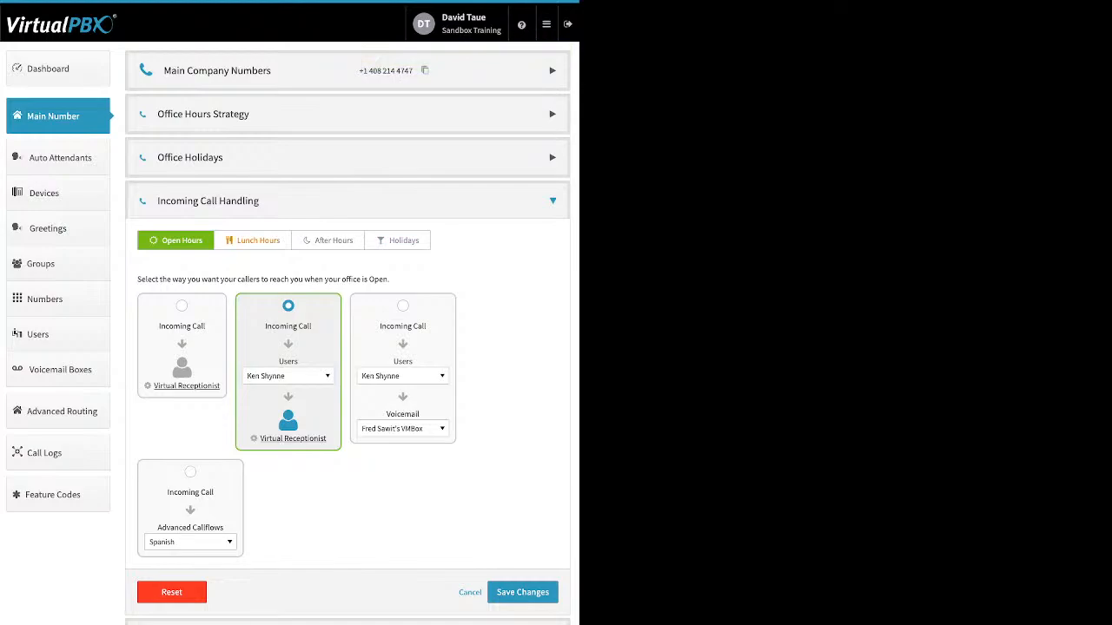
pyautogui.click(254, 241)
pyautogui.click(327, 241)
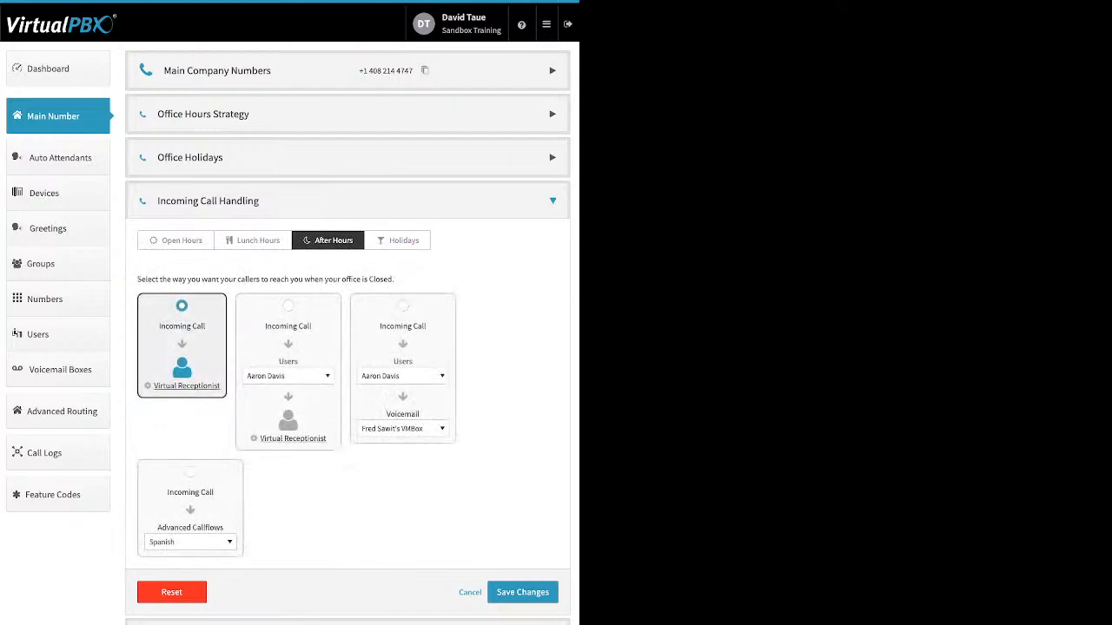
pyautogui.click(398, 240)
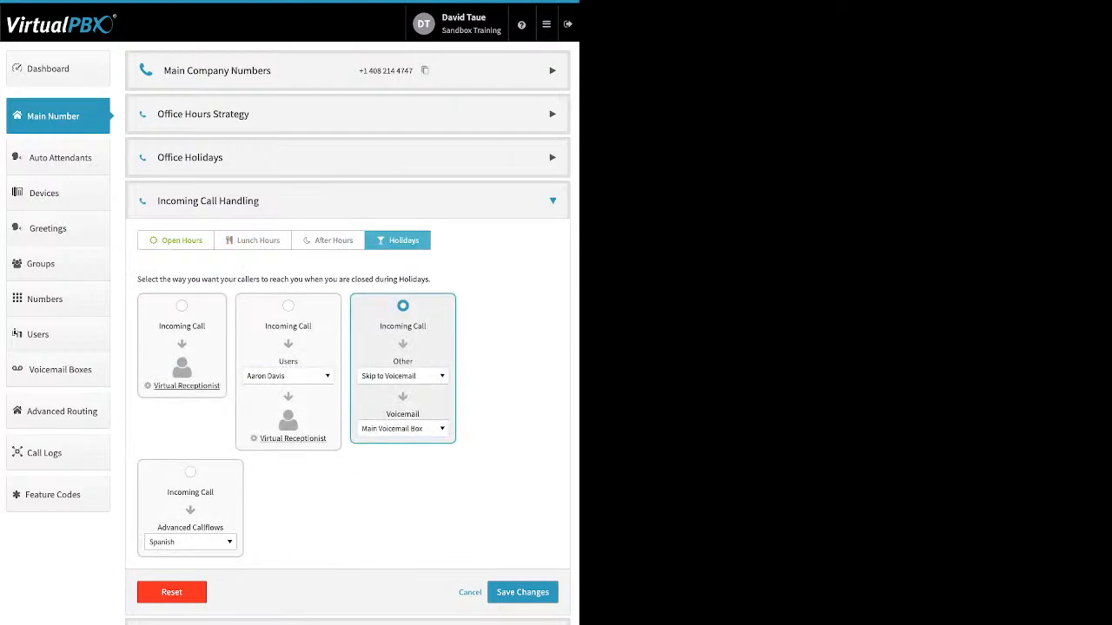
# Route open-hours incoming calls straight to the Virtual Receptionist and open its settings.
pyautogui.click(175, 241)
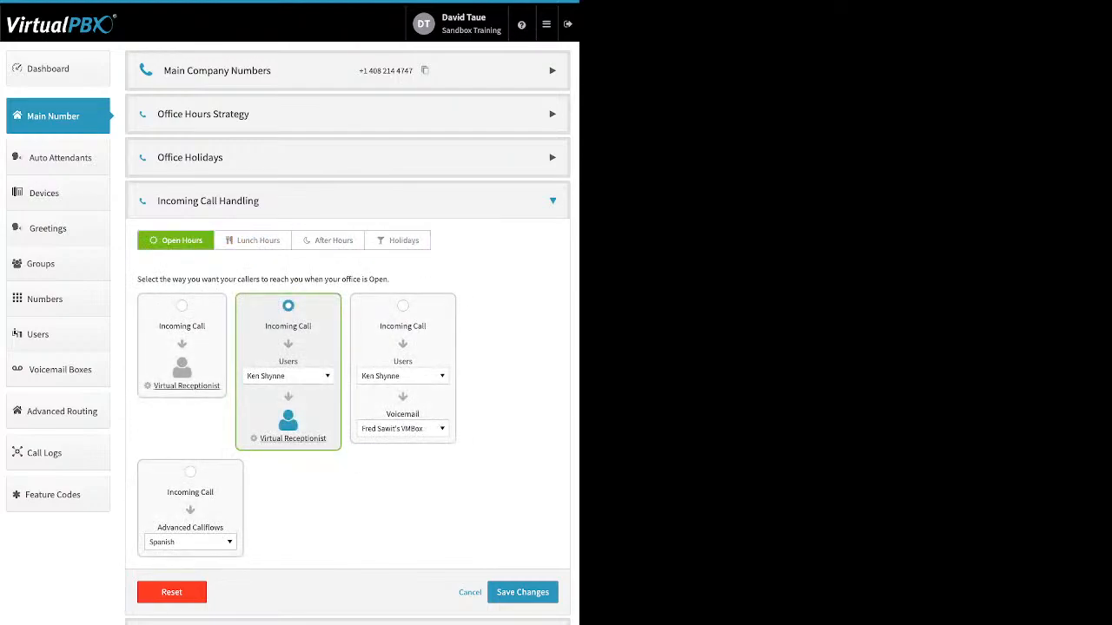
pyautogui.click(181, 305)
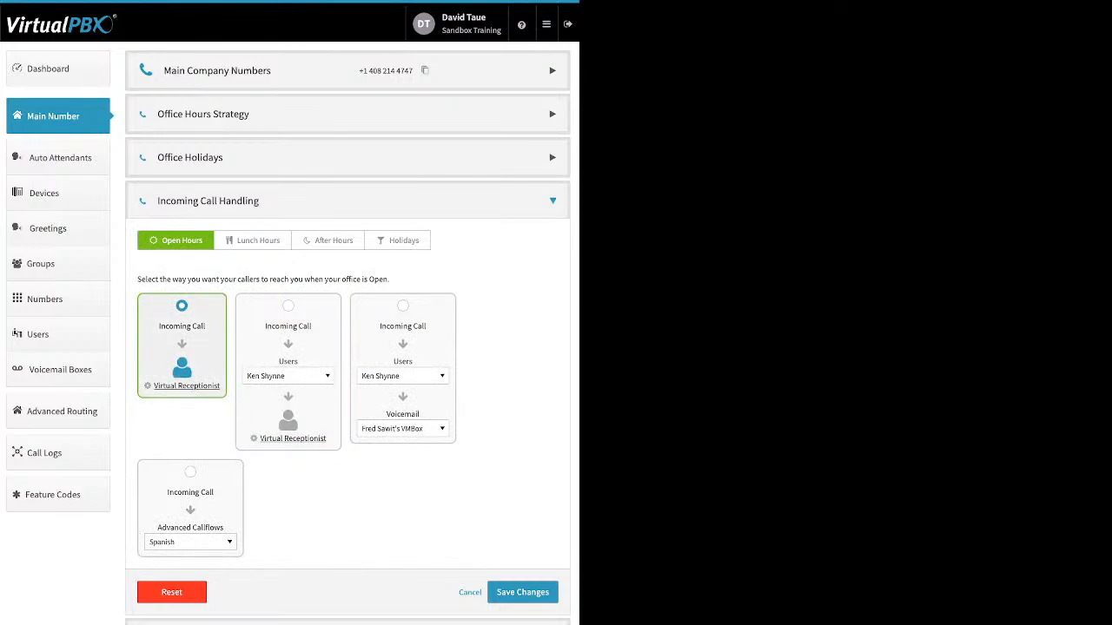
pyautogui.click(187, 386)
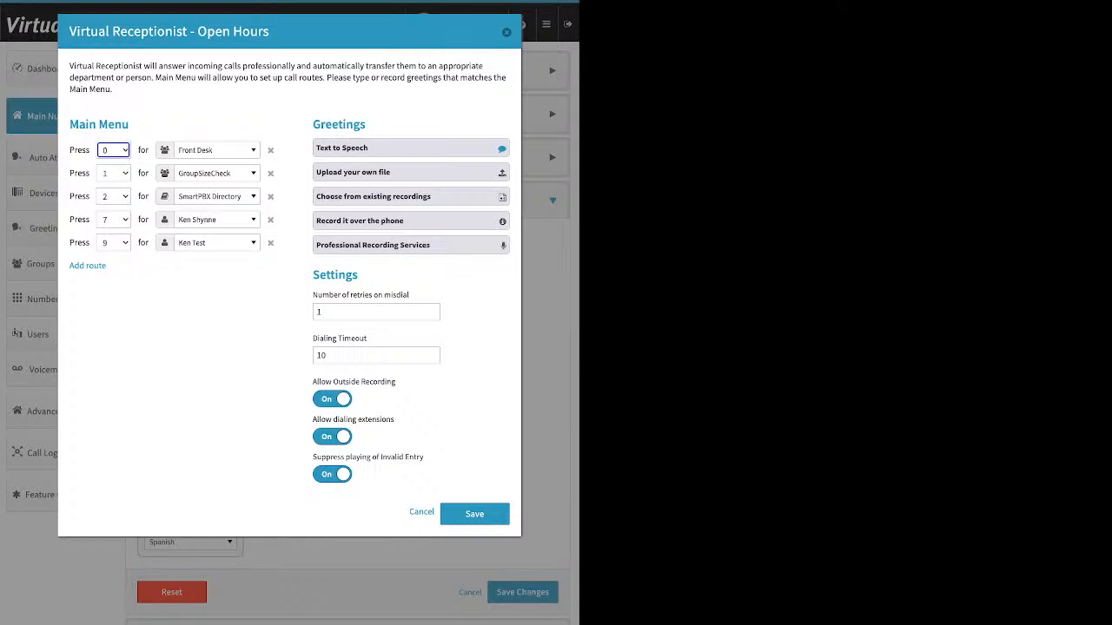
# Add a new route to the Main Menu of the open-hours Virtual Receptionist.
pyautogui.moveTo(129, 125); pyautogui.dragTo(70, 125)
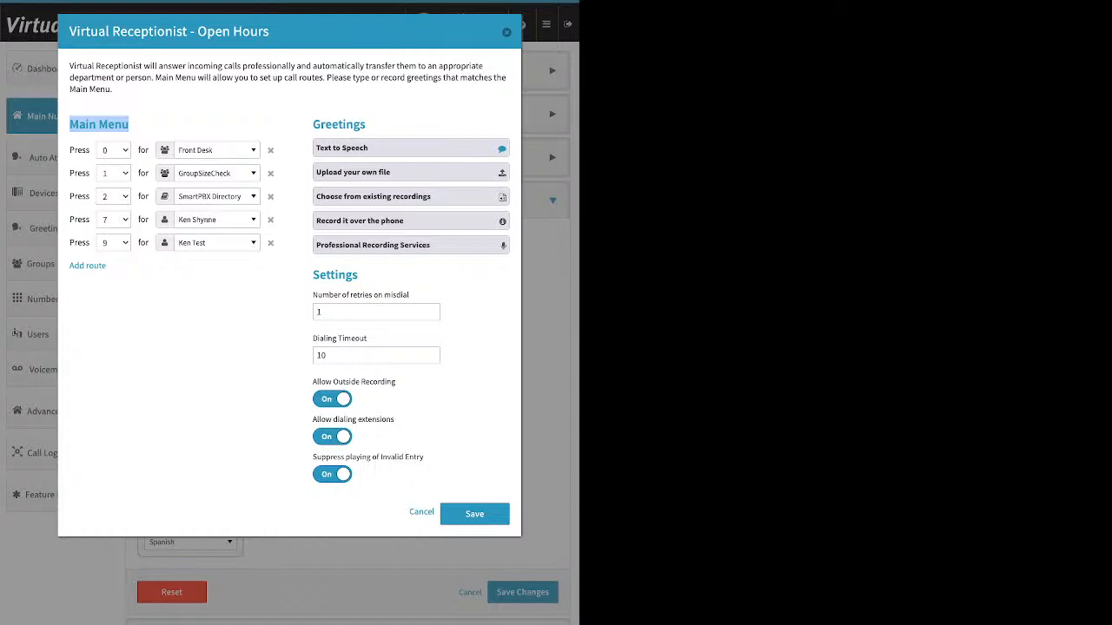
pyautogui.moveTo(107, 265); pyautogui.dragTo(70, 266)
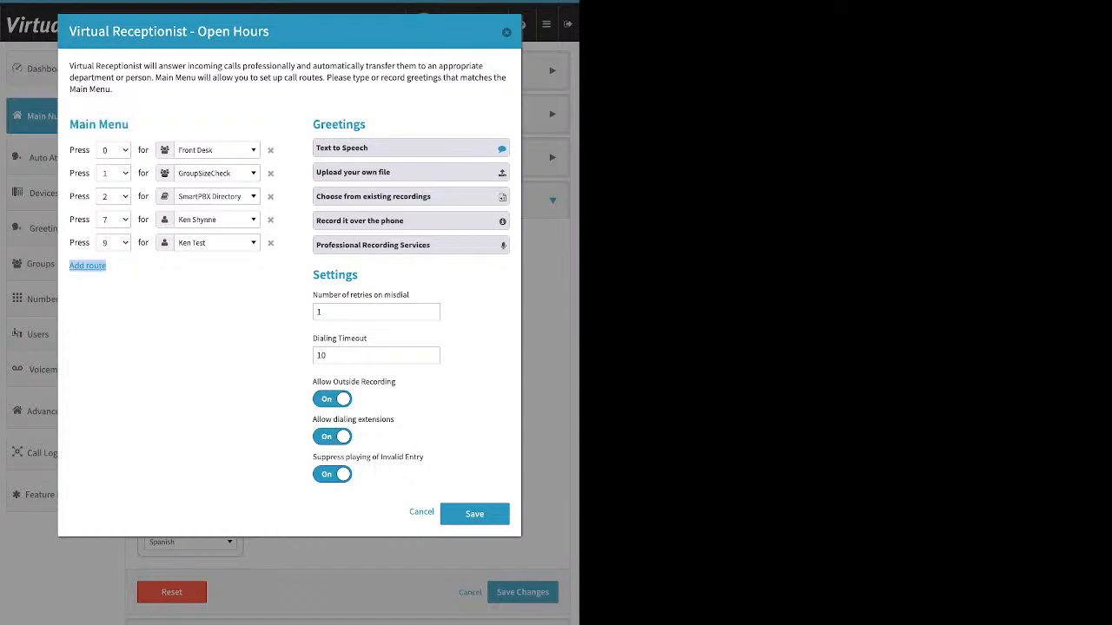
pyautogui.click(87, 265)
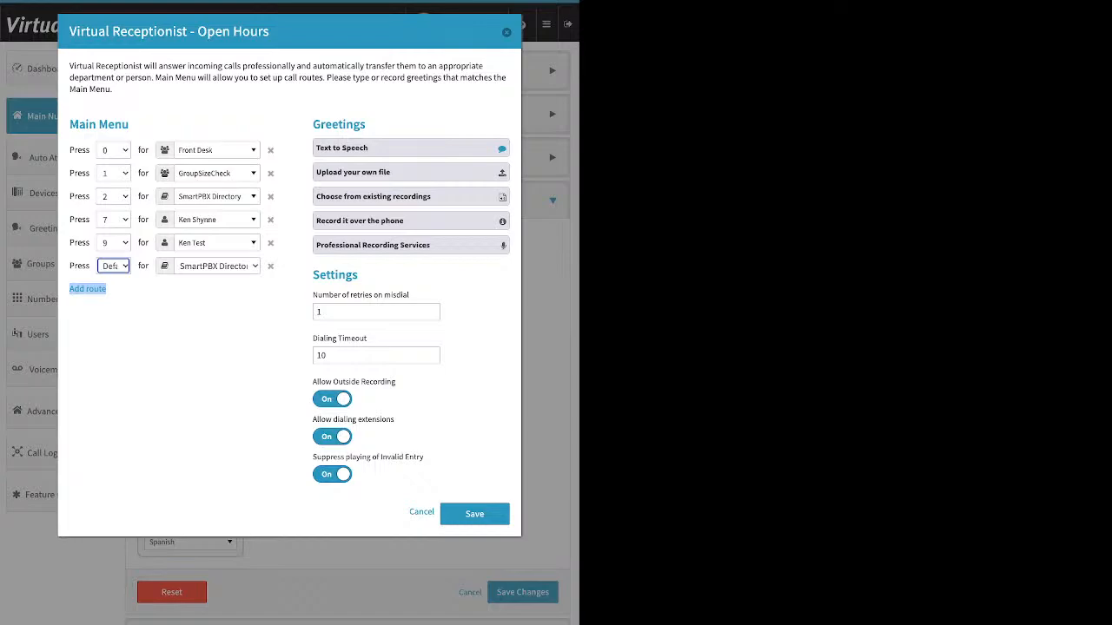
# Examine the destinations available for menu key 1, from directory and users through devices, media and groups to voicemail boxes, without choosing another.
pyautogui.click(218, 174)
pyautogui.scroll(10, 233, 291)
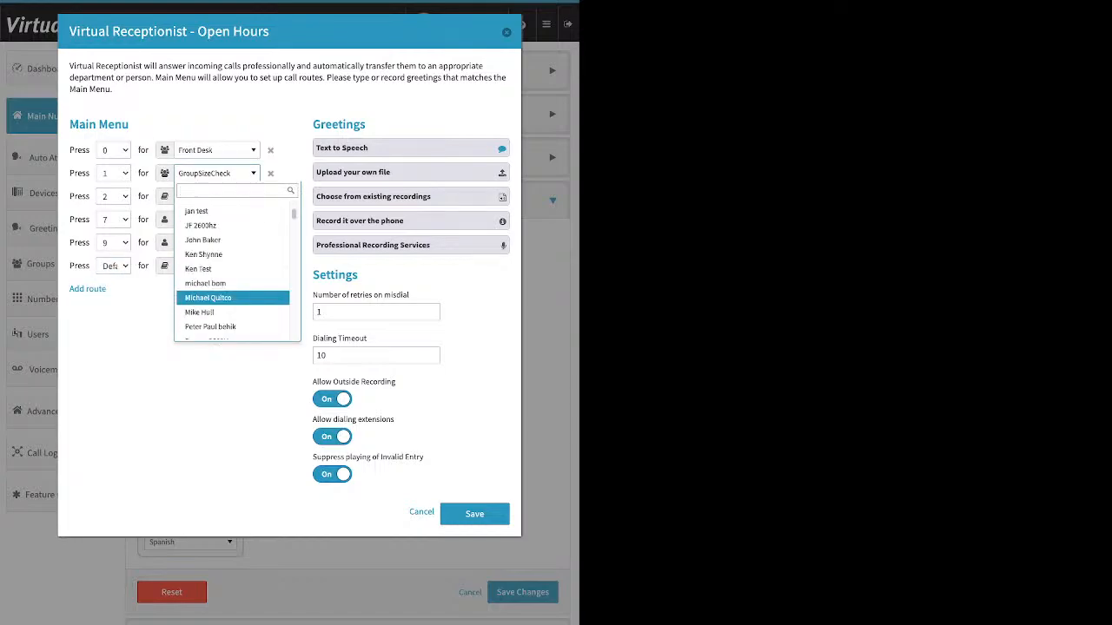
pyautogui.scroll(3, 233, 269)
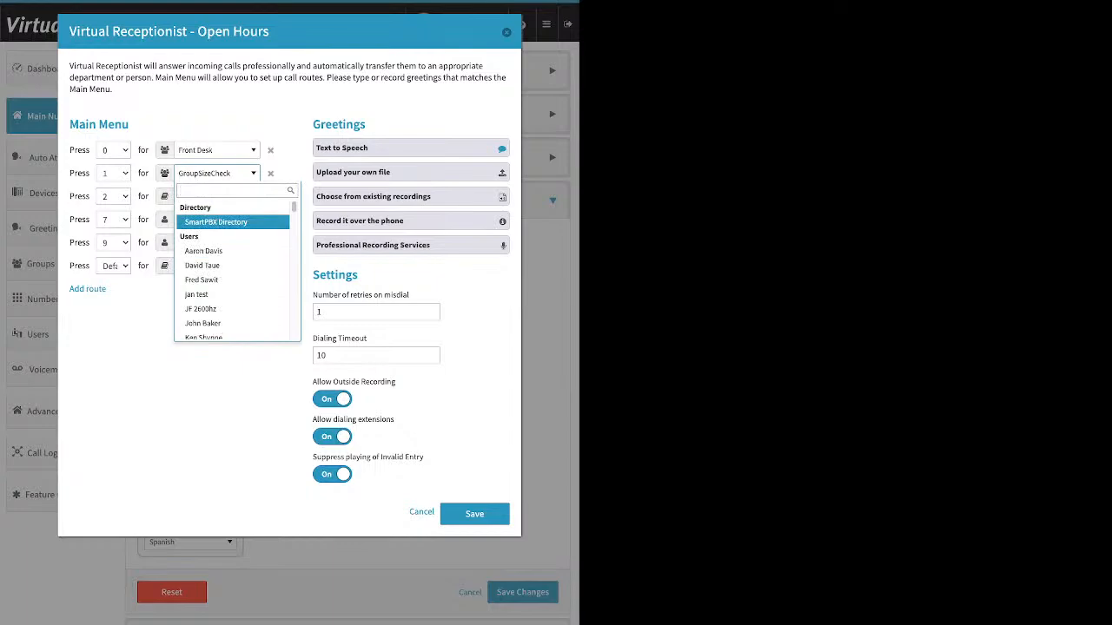
pyautogui.press('Down')
pyautogui.press('Down')
pyautogui.press('Down')
pyautogui.press('Down')
pyautogui.press('Down')
pyautogui.press('Down')
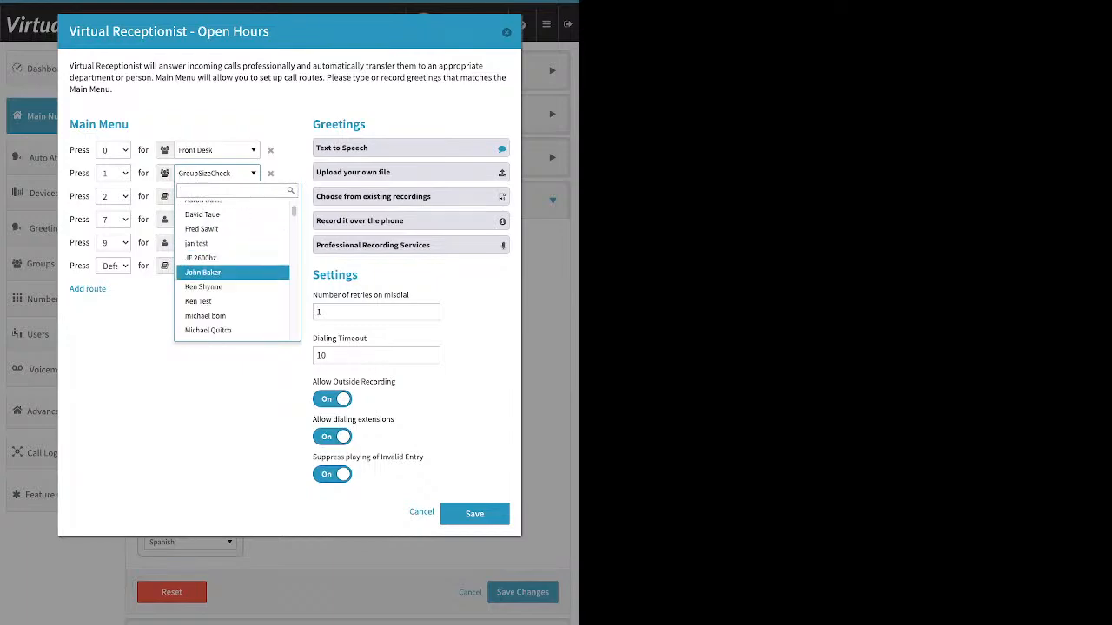
pyautogui.press('Down')
pyautogui.press('Down')
pyautogui.press('Down')
pyautogui.press('Down')
pyautogui.press('Down')
pyautogui.press('Down')
pyautogui.press('Down')
pyautogui.press('Down')
pyautogui.press('Down')
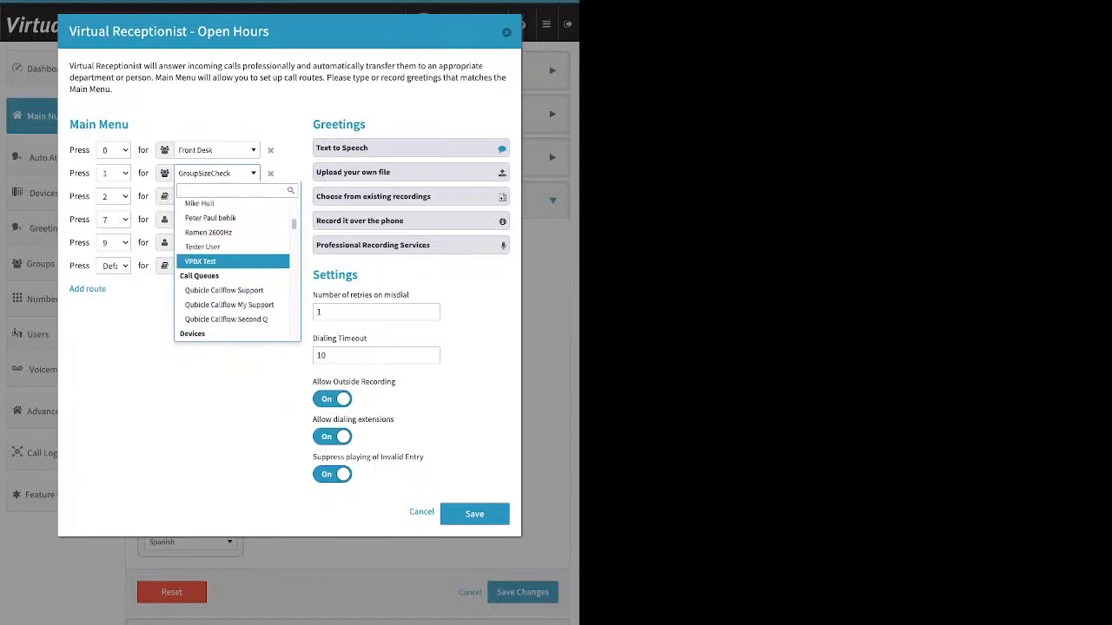
pyautogui.press('Down')
pyautogui.press('Down')
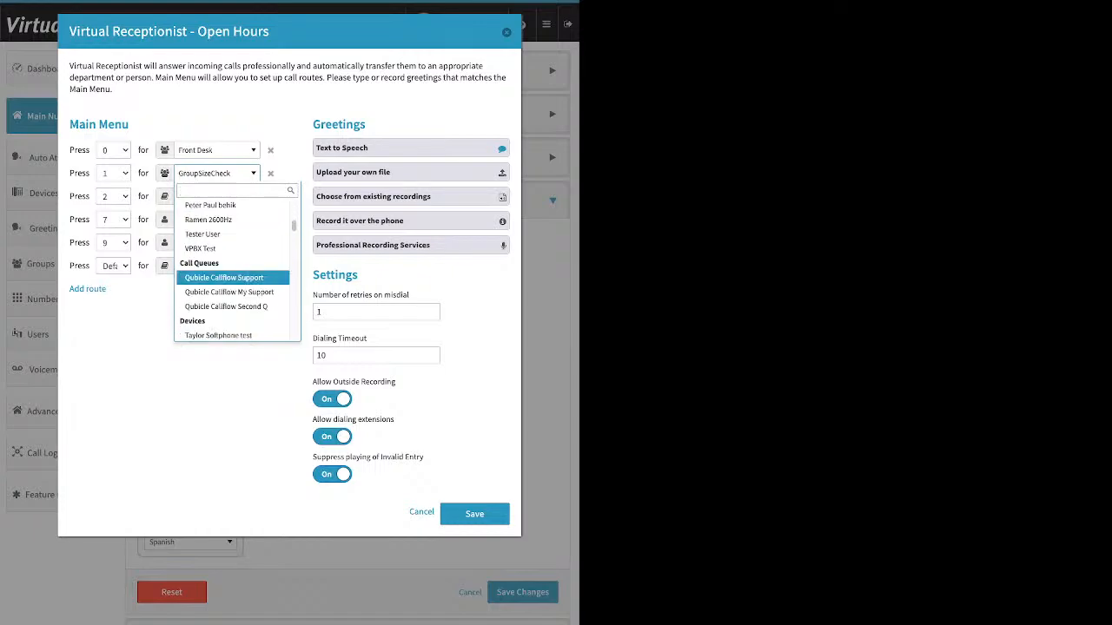
pyautogui.press('Up')
pyautogui.press('Down')
pyautogui.press('Down')
pyautogui.press('Down')
pyautogui.press('Down')
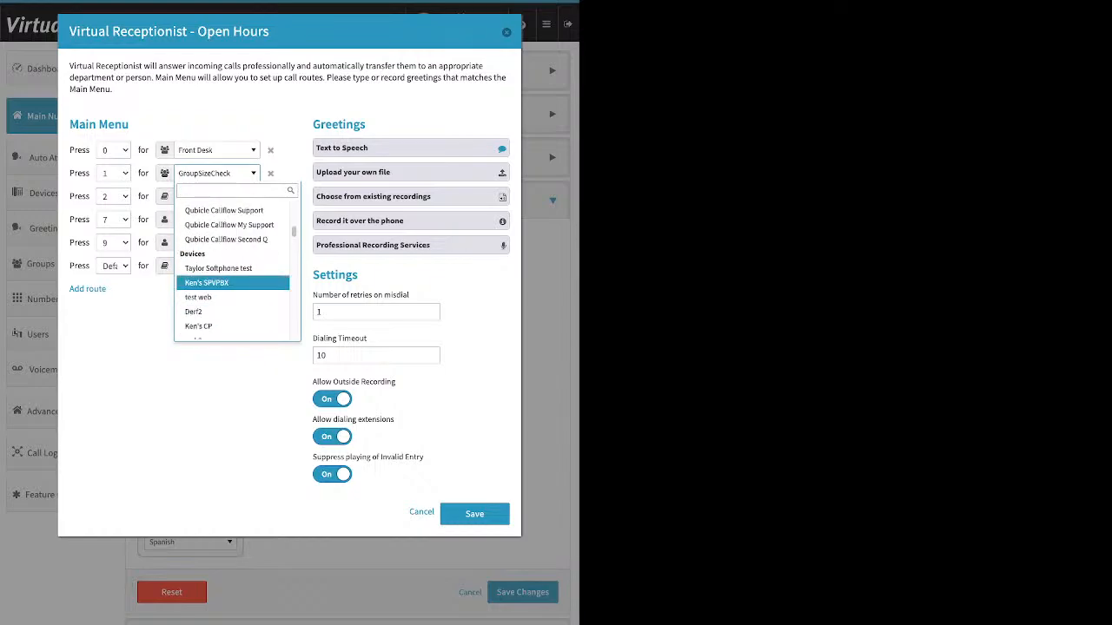
pyautogui.press('Down')
pyautogui.press('Down')
pyautogui.press('Down')
pyautogui.press('Down')
pyautogui.press('Down')
pyautogui.press('Down')
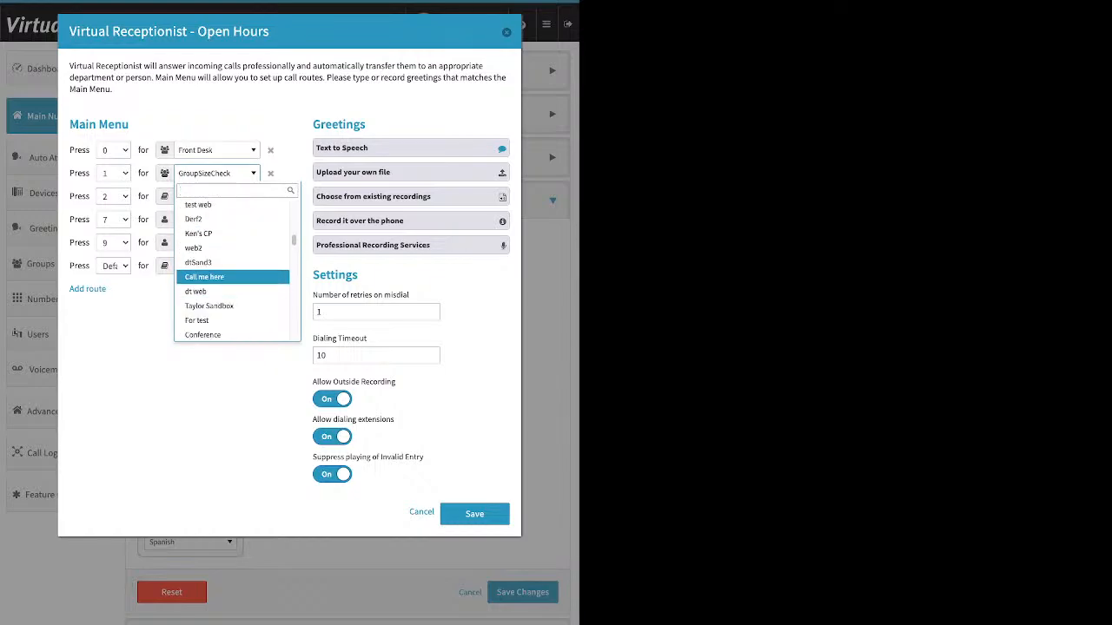
pyautogui.press('Down')
pyautogui.press('Down')
pyautogui.press('Down')
pyautogui.press('Down')
pyautogui.press('Down')
pyautogui.press('Down')
pyautogui.press('Down')
pyautogui.press('Down')
pyautogui.press('Down')
pyautogui.press('Down')
pyautogui.press('Down')
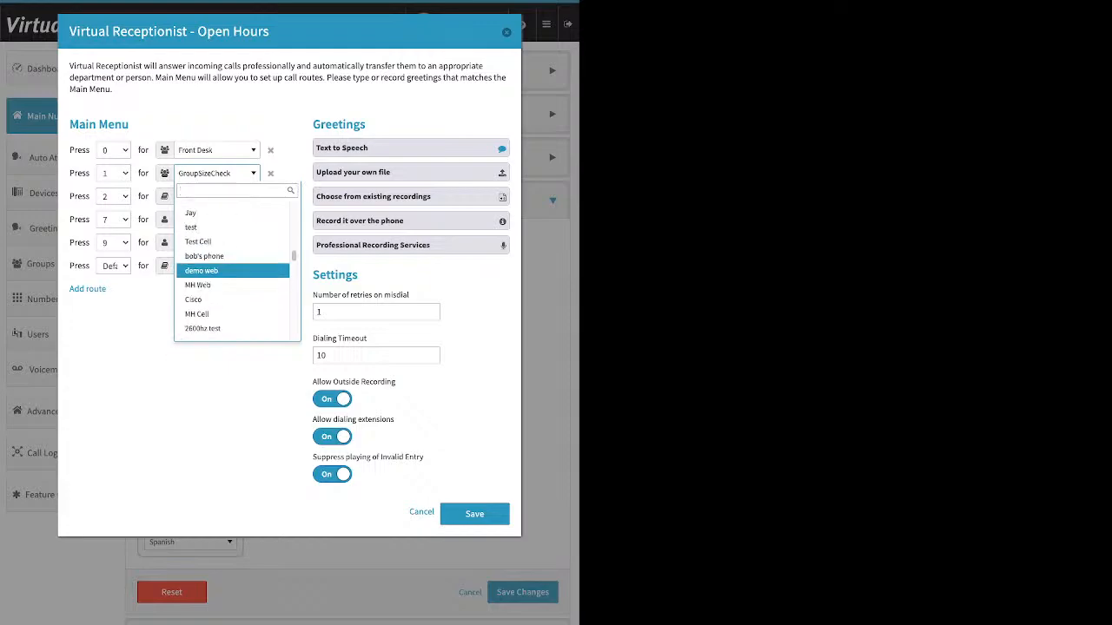
pyautogui.press('Down')
pyautogui.press('Down')
pyautogui.press('Down')
pyautogui.press('Down')
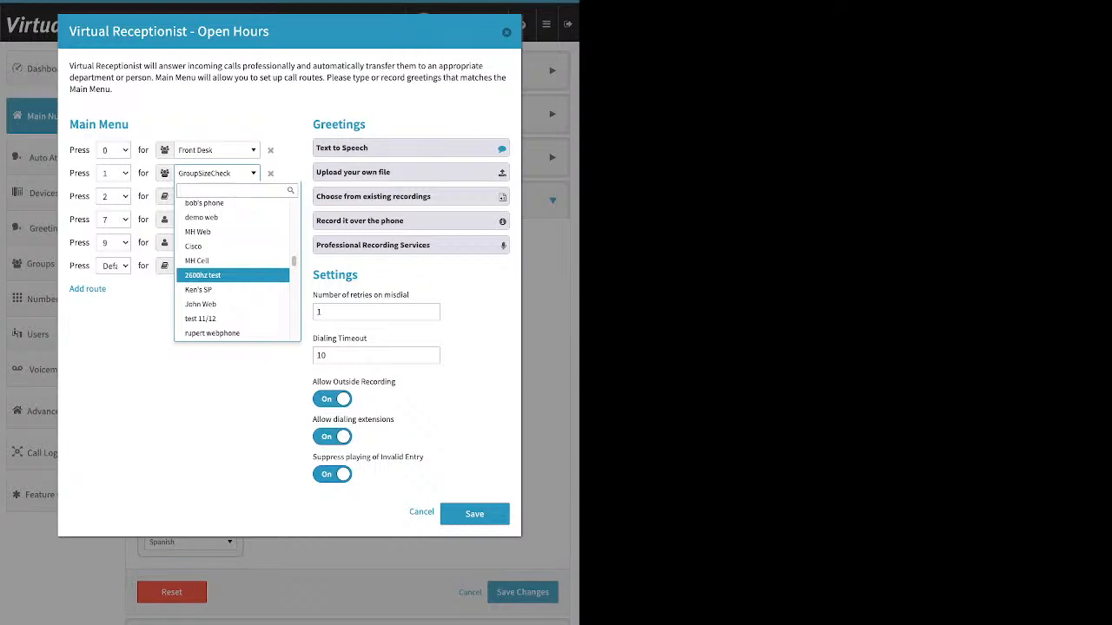
pyautogui.press('Down')
pyautogui.press('Down')
pyautogui.press('Down')
pyautogui.press('Down')
pyautogui.press('Down')
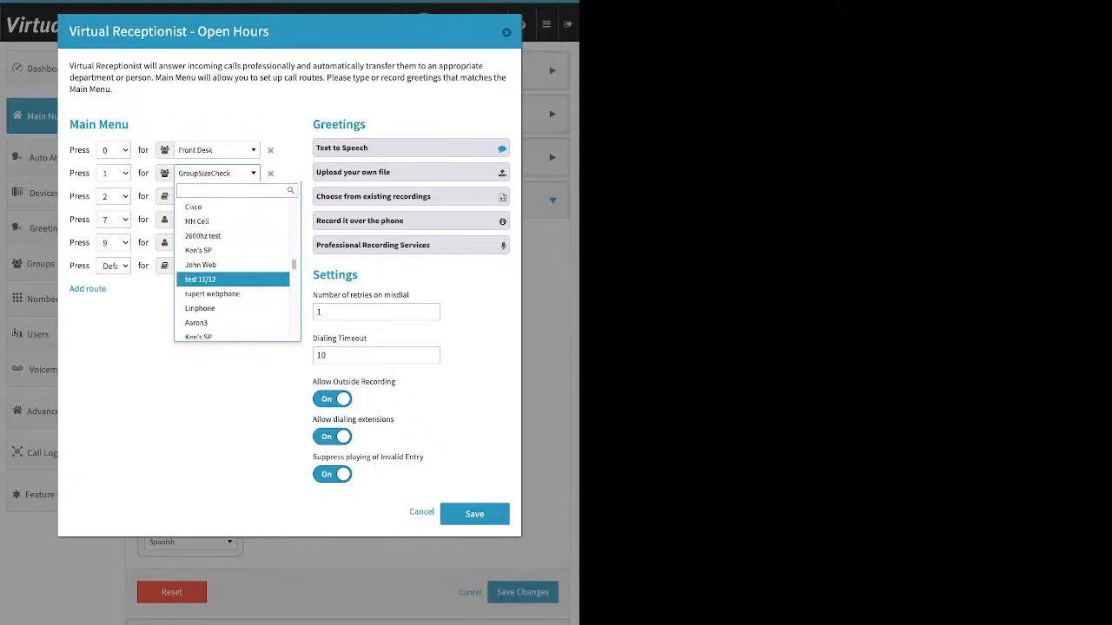
pyautogui.press('Down')
pyautogui.press('Down')
pyautogui.press('Down')
pyautogui.press('Down')
pyautogui.press('Down')
pyautogui.press('Down')
pyautogui.press('Down')
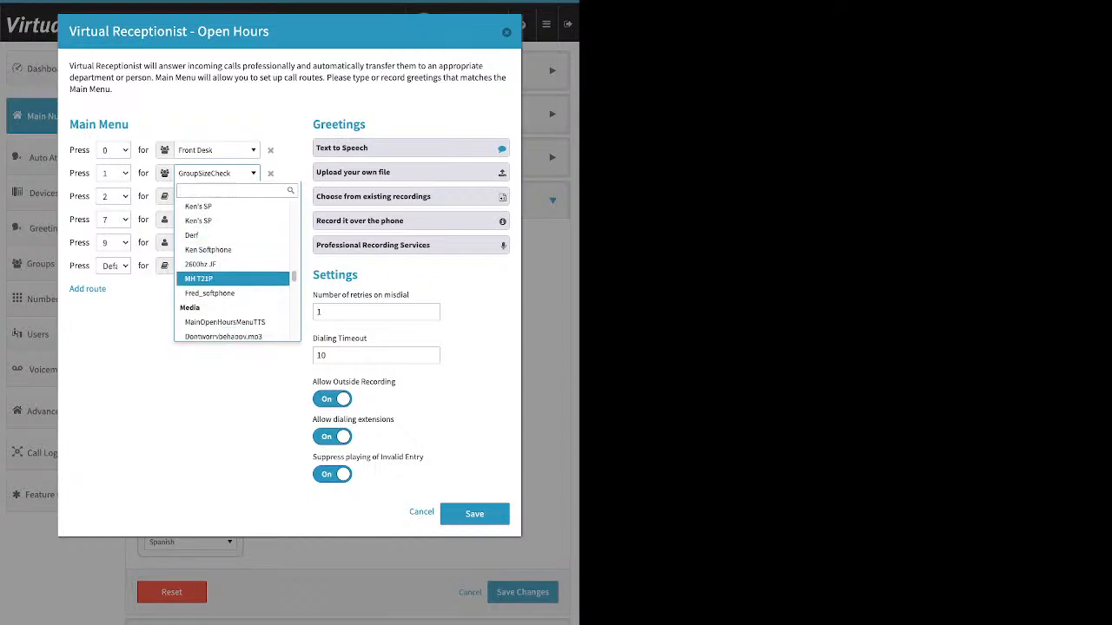
pyautogui.press('Down')
pyautogui.press('Down')
pyautogui.press('Down')
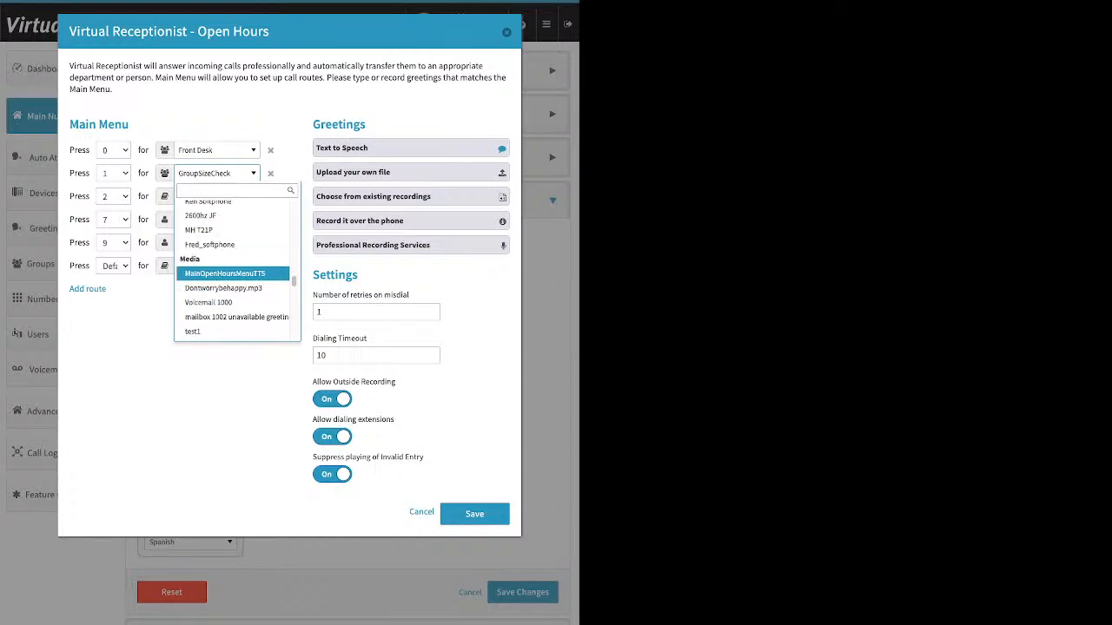
pyautogui.press('Down')
pyautogui.press('Down')
pyautogui.press('Down')
pyautogui.press('Down')
pyautogui.press('Down')
pyautogui.press('Down')
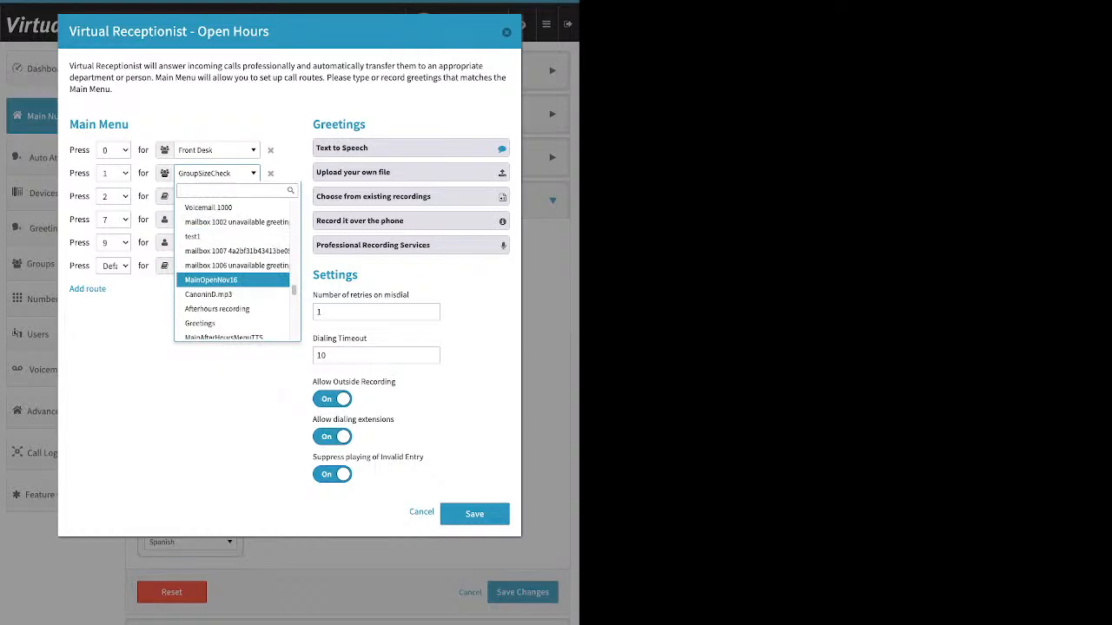
pyautogui.press('Down')
pyautogui.press('Down')
pyautogui.press('Down')
pyautogui.press('Down')
pyautogui.press('Down')
pyautogui.press('Down')
pyautogui.press('Down')
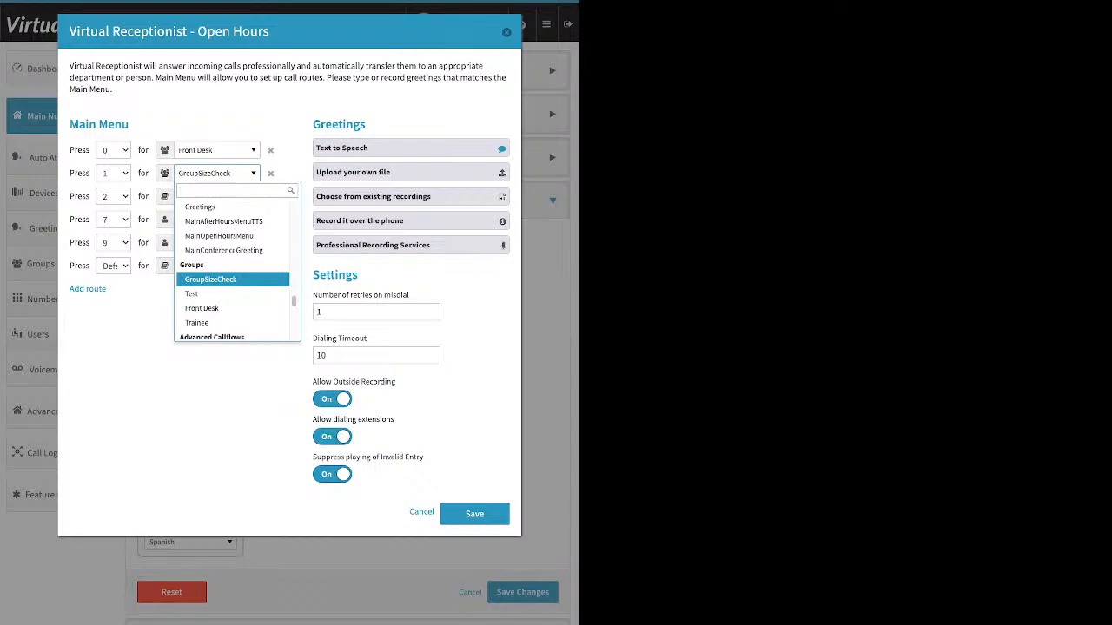
pyautogui.press('Down')
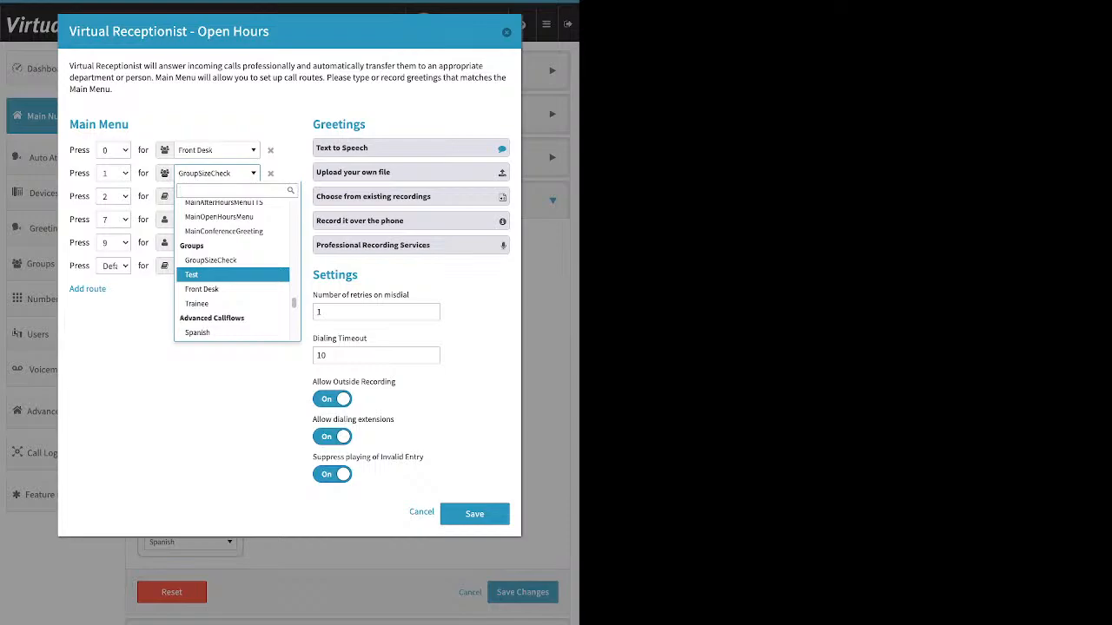
pyautogui.press('Down')
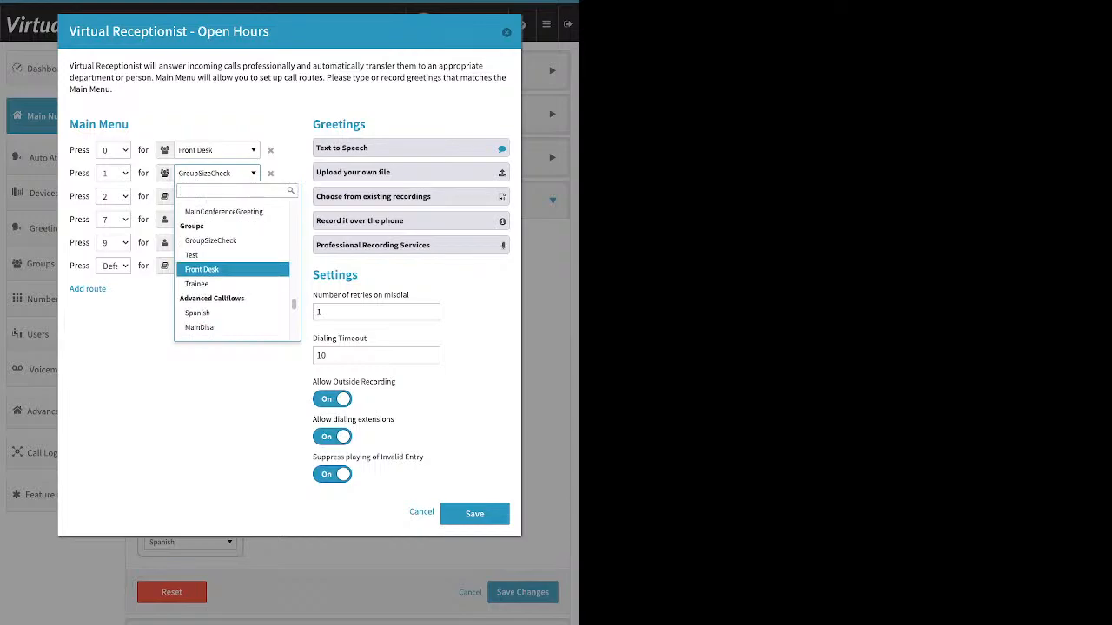
pyautogui.scroll(-2, 234, 269)
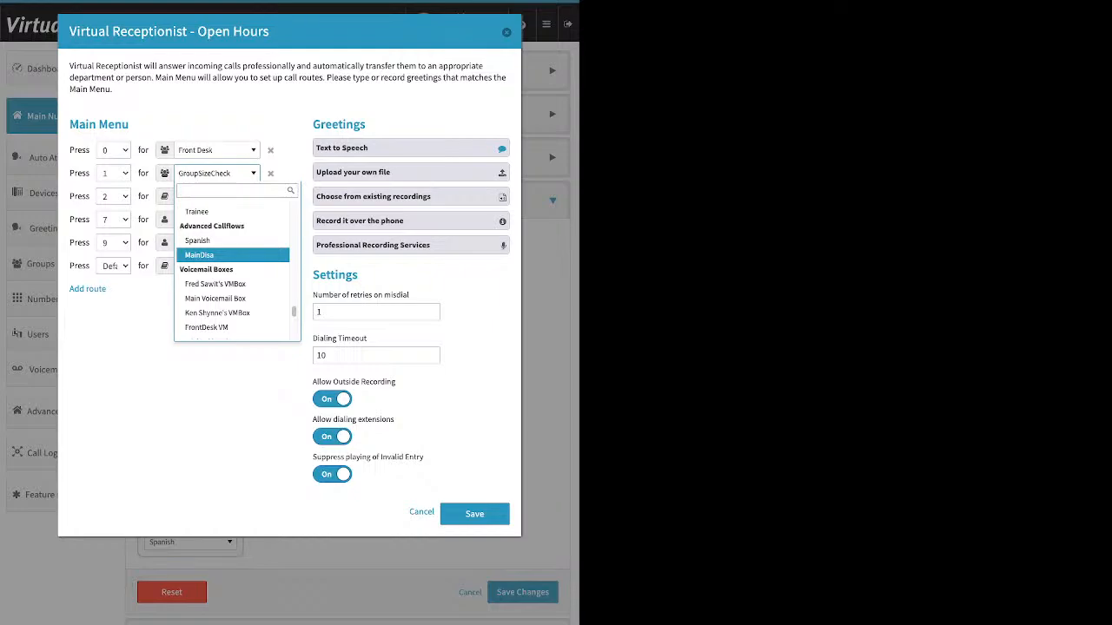
pyautogui.press('Up')
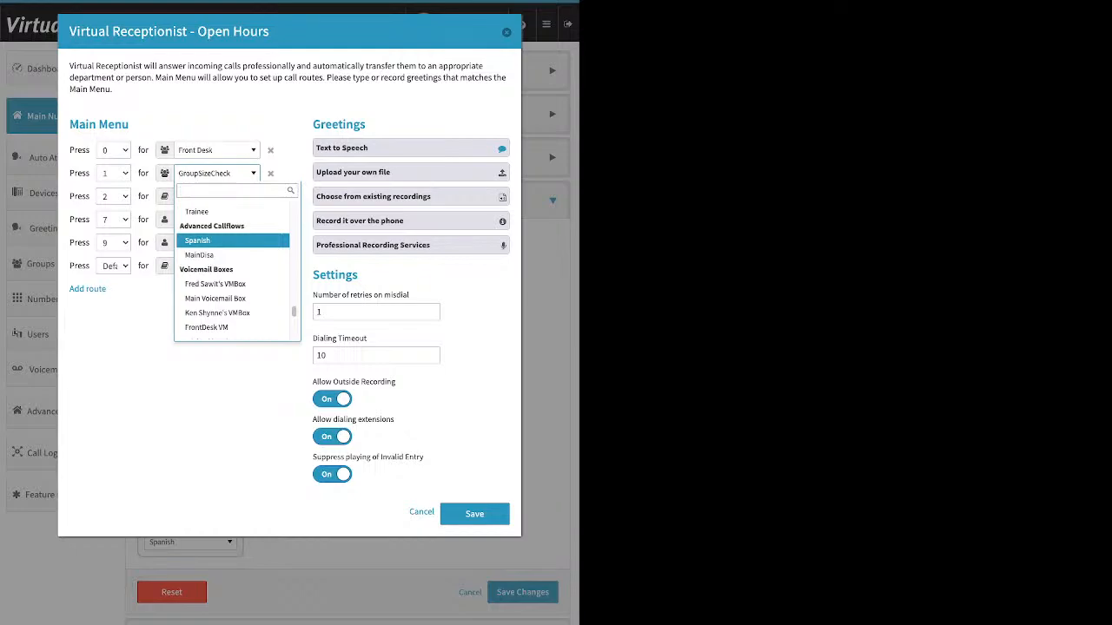
pyautogui.press('Down')
pyautogui.press('Down')
pyautogui.press('Down')
pyautogui.press('Down')
pyautogui.press('Down')
pyautogui.press('Down')
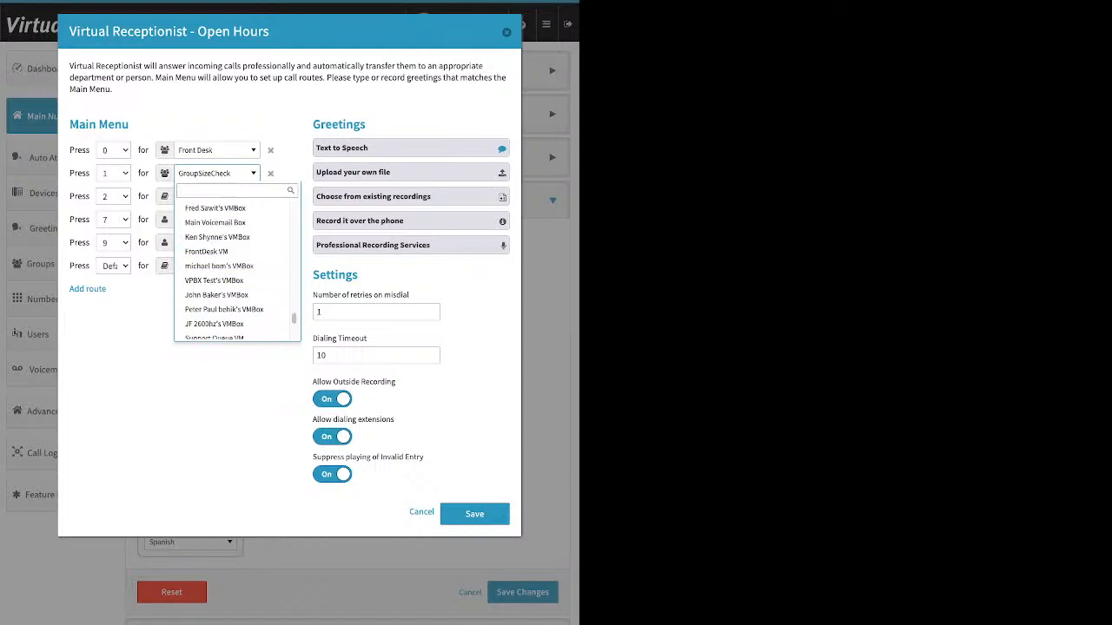
pyautogui.press('Escape')
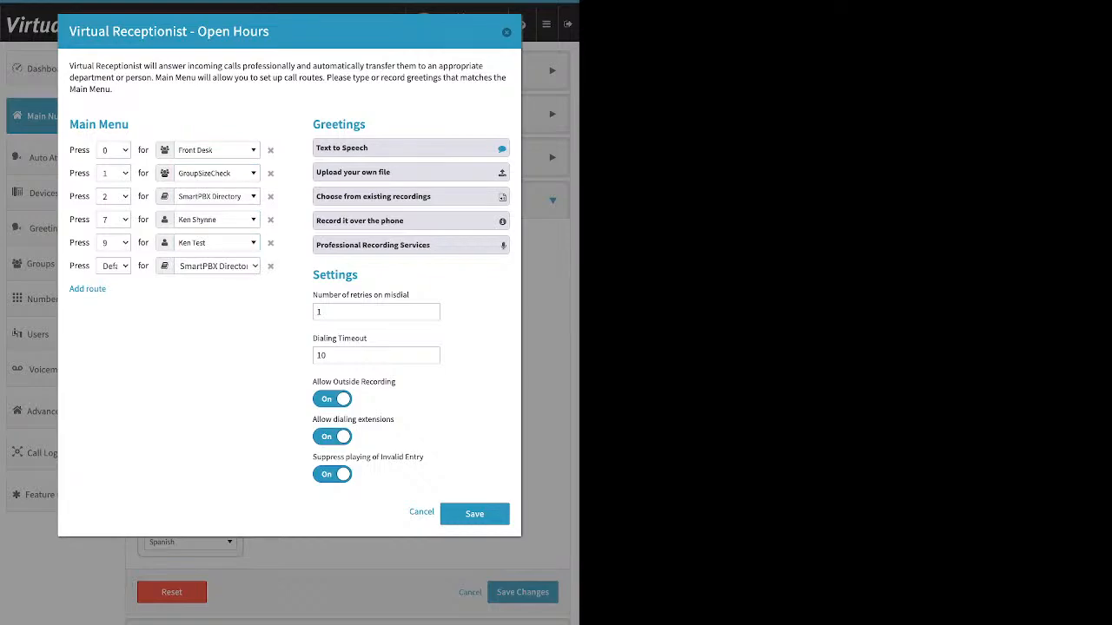
# Try adding filler text to the end of the text-to-speech greeting without updating it.
pyautogui.click(411, 148)
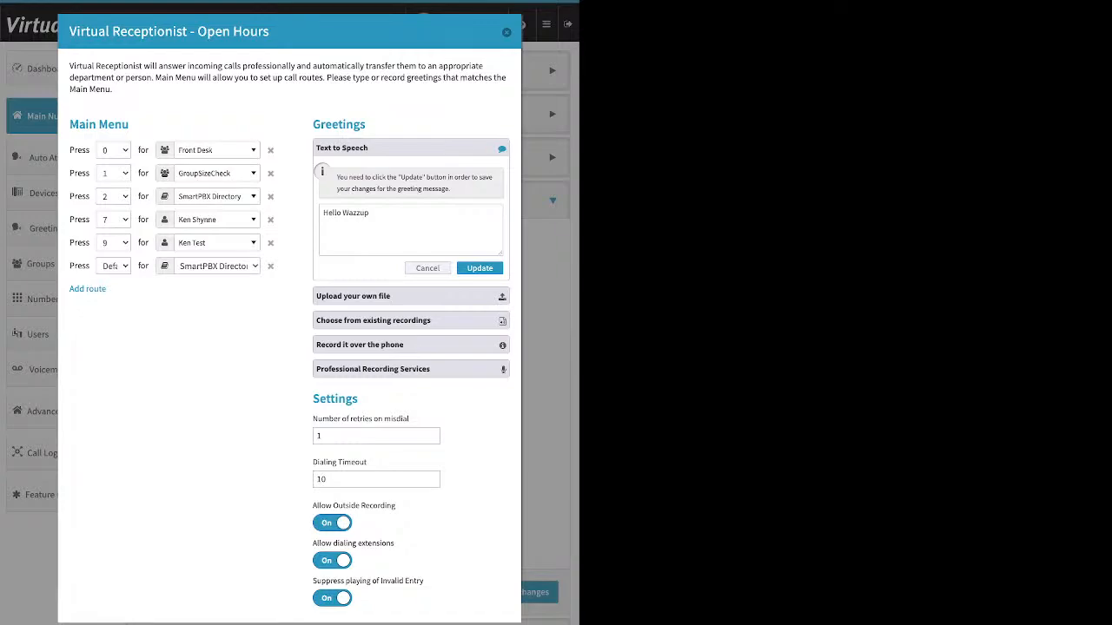
pyautogui.click(370, 213)
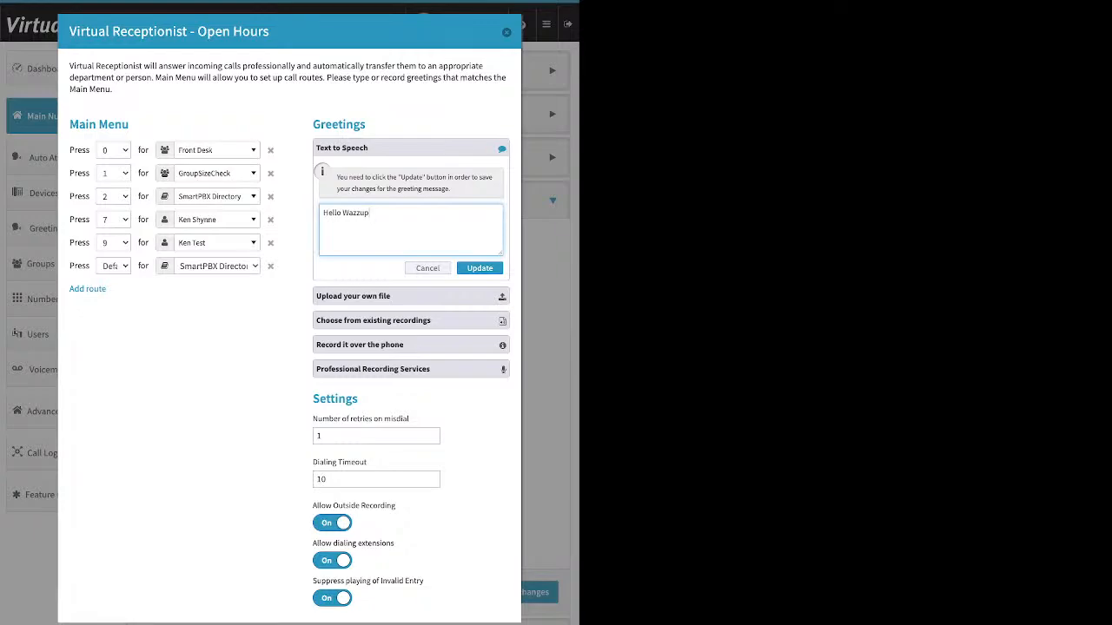
pyautogui.write('fffggkhg')
# Review the greeting options for uploading a file, using existing recordings and recording over the phone, including the Allow Outside Recording setting and the PIN.
pyautogui.click(411, 296)
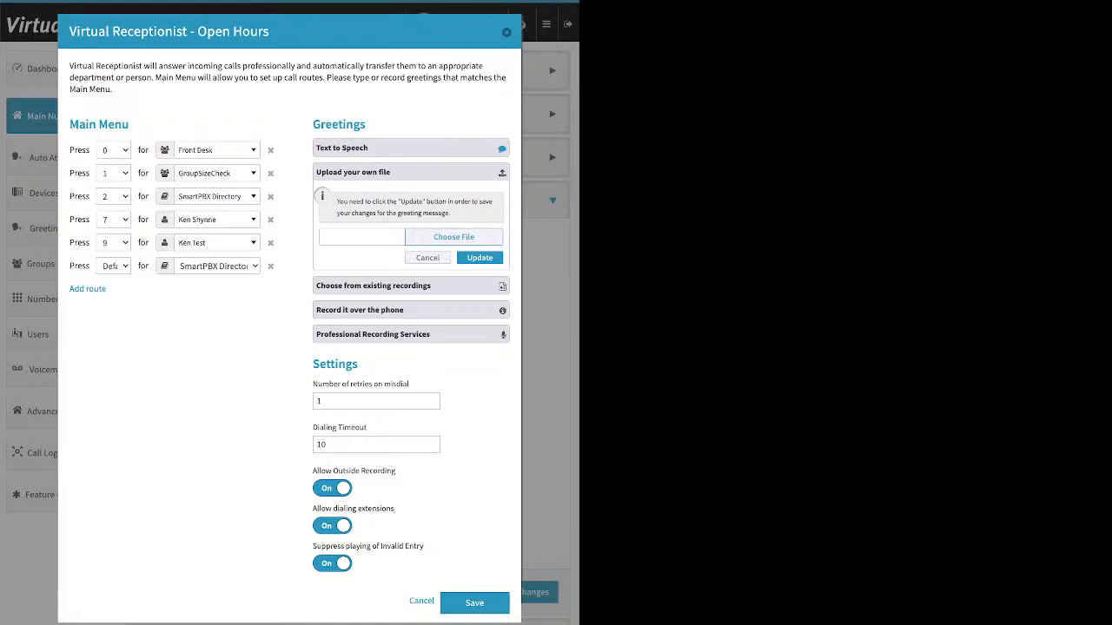
pyautogui.click(410, 286)
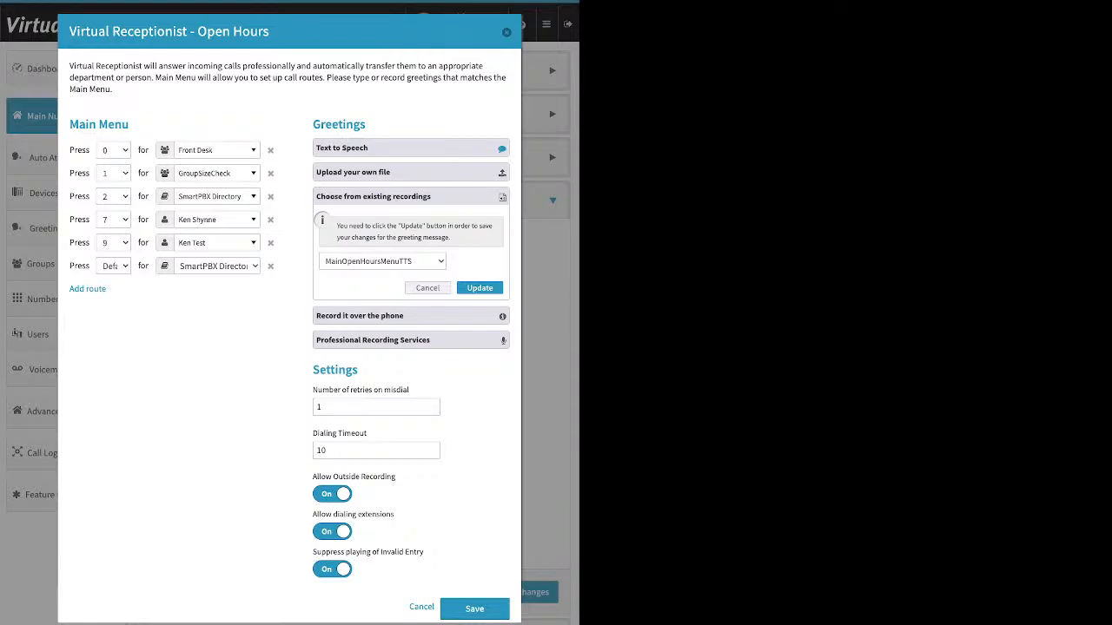
pyautogui.click(410, 316)
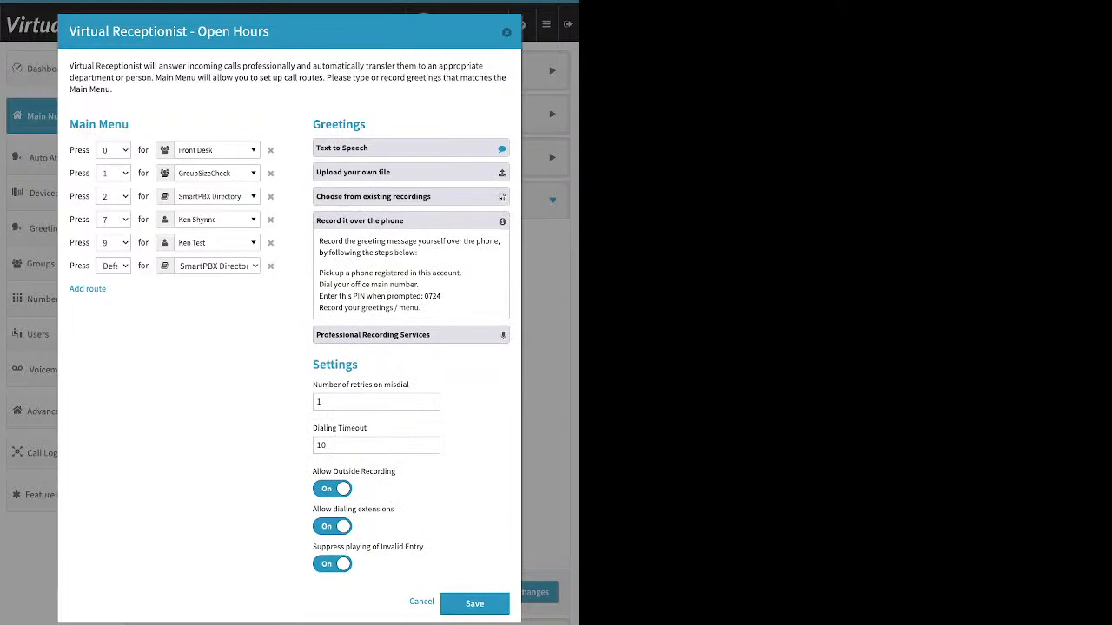
pyautogui.moveTo(318, 273); pyautogui.dragTo(461, 273)
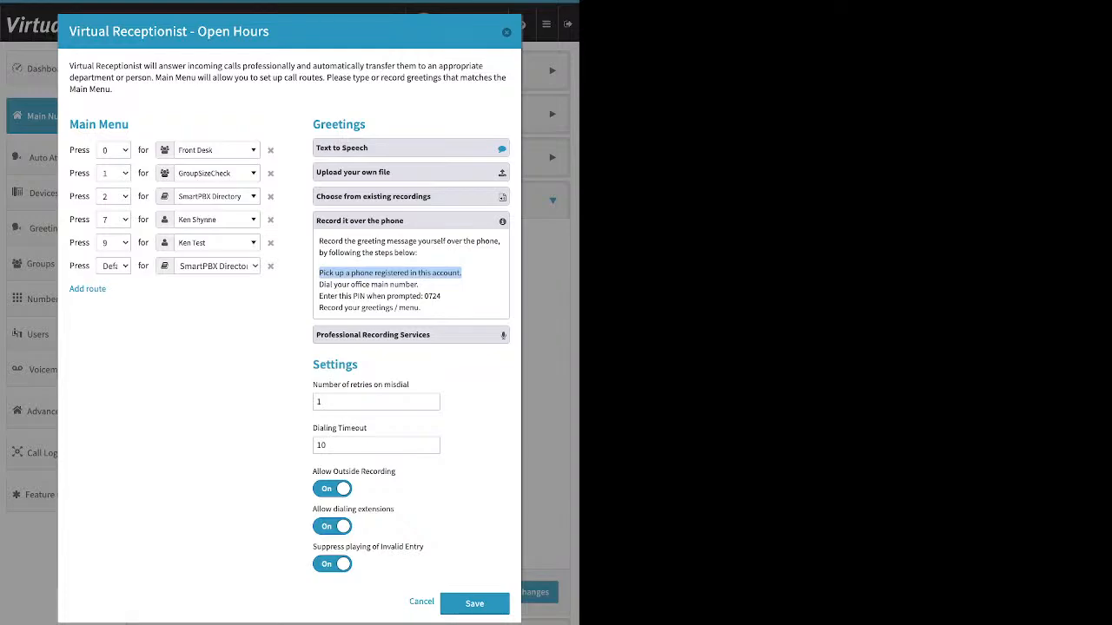
pyautogui.moveTo(313, 472); pyautogui.dragTo(396, 471)
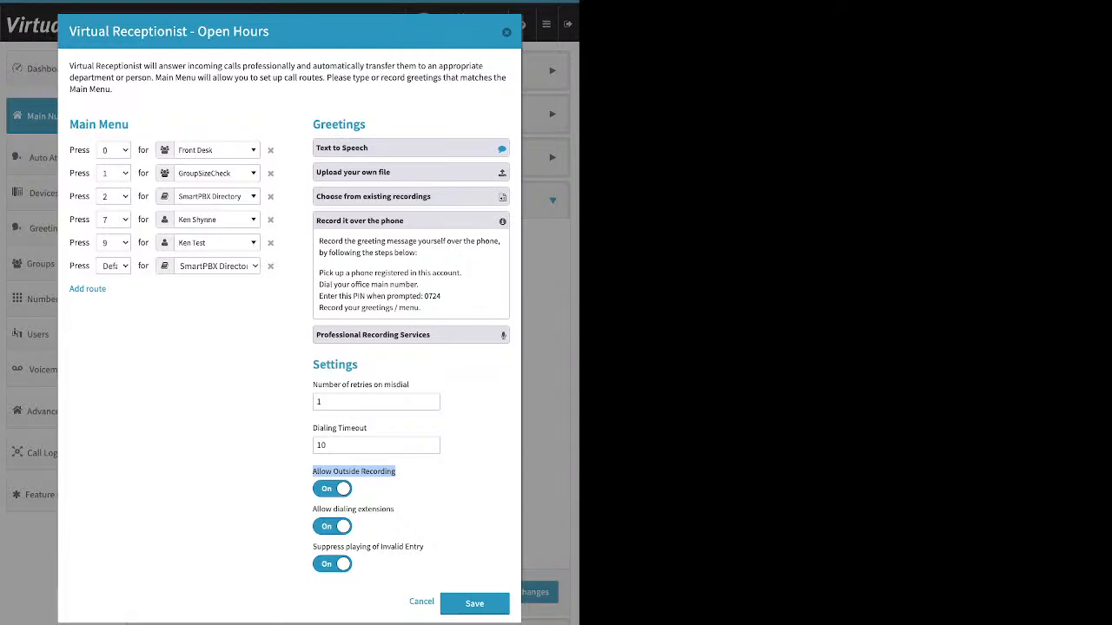
pyautogui.moveTo(441, 296); pyautogui.dragTo(425, 296)
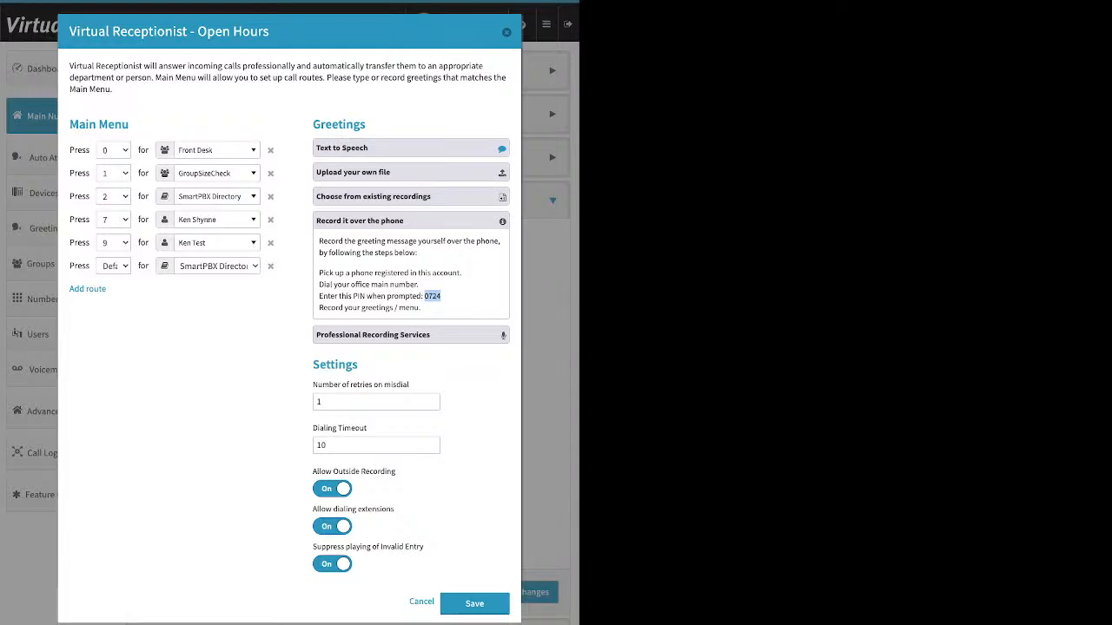
# Close the phone-recording greeting option and remove the Default route to SmartPBX Directory from the open-hours Main Menu.
pyautogui.click(410, 220)
pyautogui.click(411, 245)
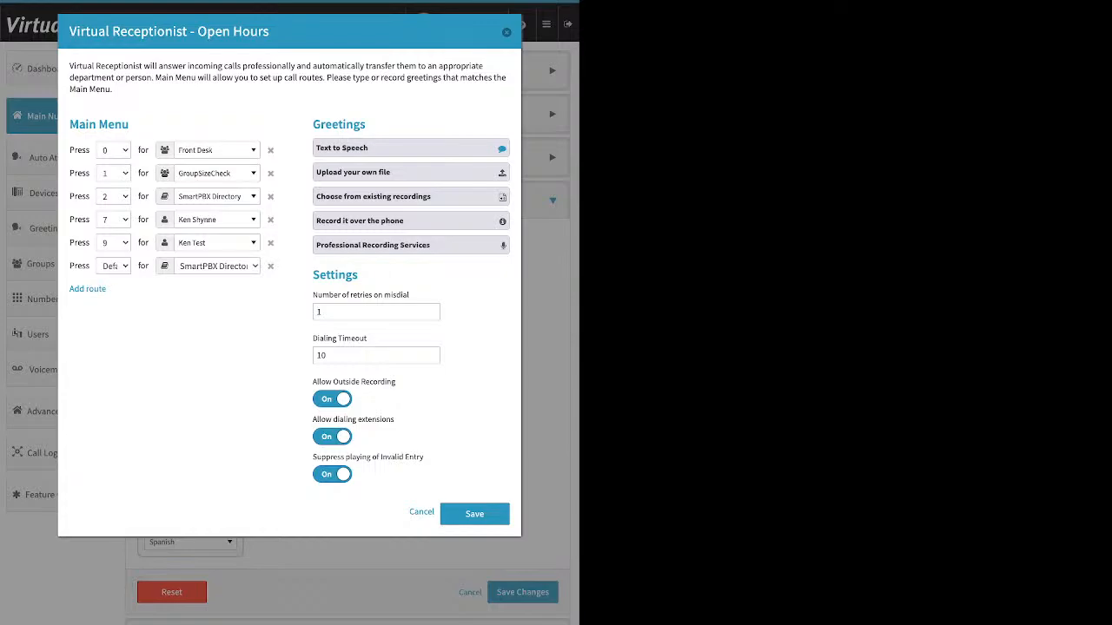
pyautogui.moveTo(307, 295)
pyautogui.mouseDown()
pyautogui.moveTo(411, 296)
pyautogui.moveTo(312, 296)
pyautogui.mouseUp()
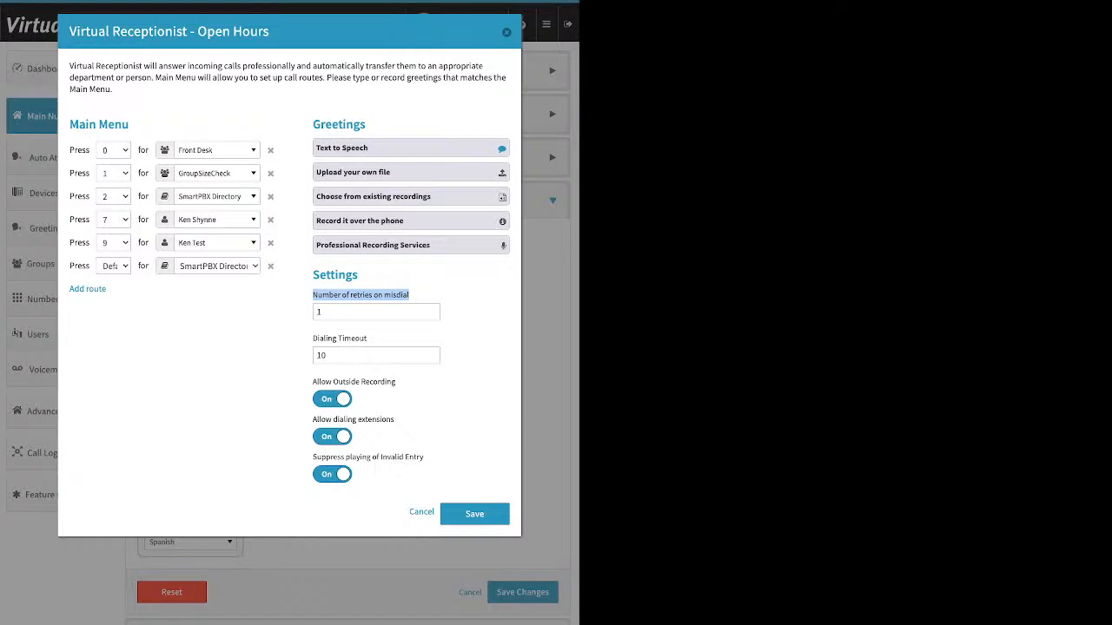
pyautogui.click(270, 266)
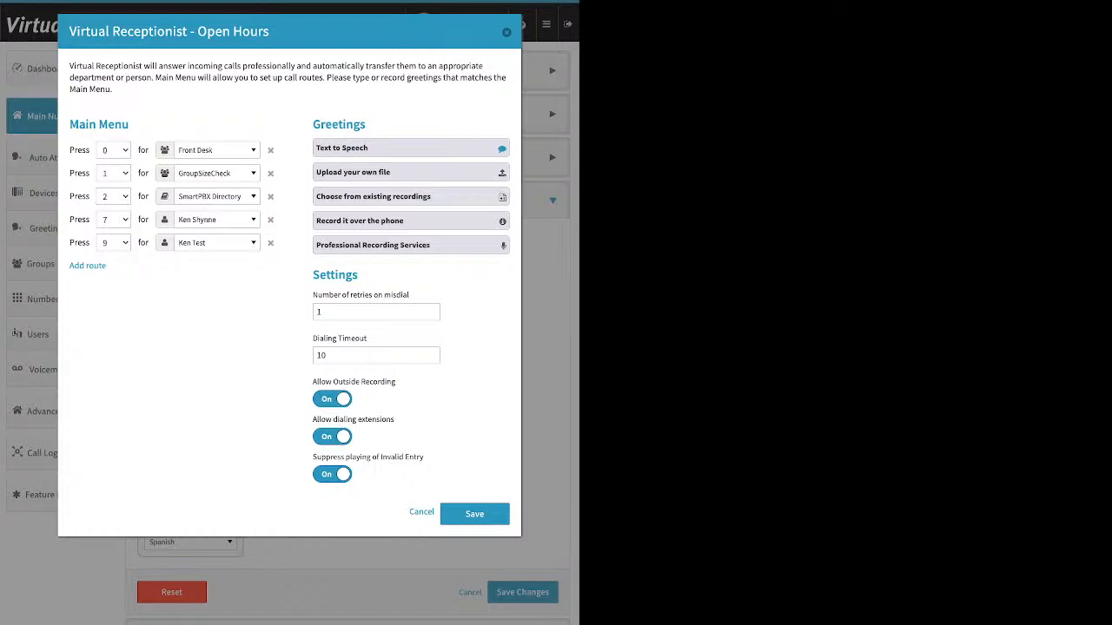
# Review the Dialing Timeout setting and turn off Allow Outside Recording for the open-hours Virtual Receptionist.
pyautogui.moveTo(313, 338); pyautogui.dragTo(367, 338)
pyautogui.click(378, 339)
pyautogui.click(332, 400)
pyautogui.click(332, 400)
pyautogui.click(332, 399)
# Try switching Allow dialing extensions and Suppress playing of Invalid Entry off and back on.
pyautogui.moveTo(313, 419); pyautogui.dragTo(388, 419)
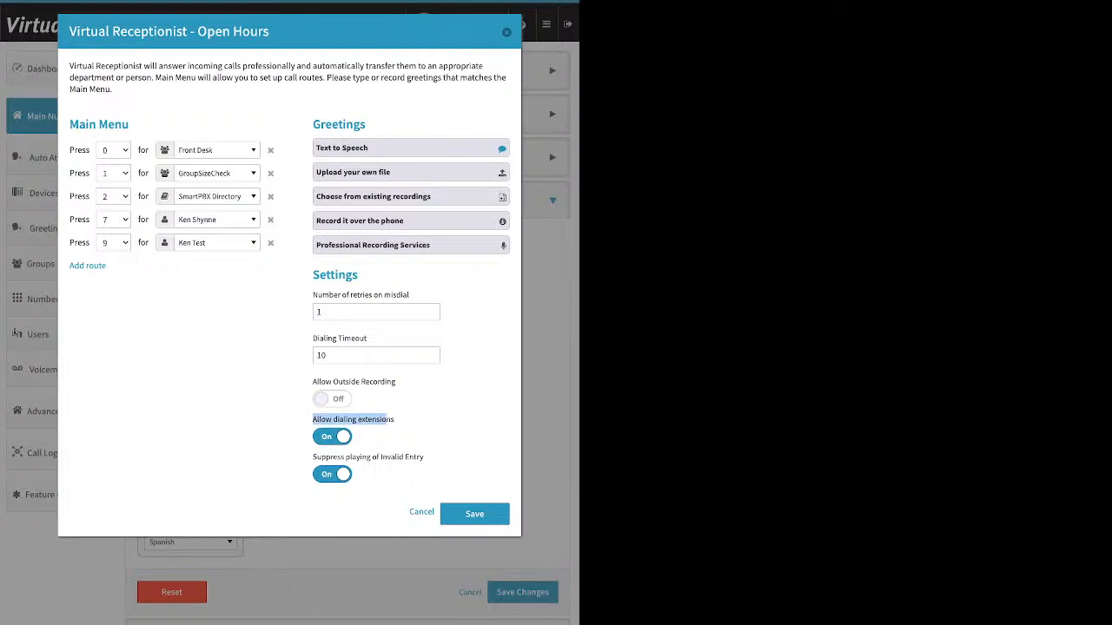
pyautogui.click(332, 437)
pyautogui.click(332, 437)
pyautogui.moveTo(312, 457); pyautogui.dragTo(424, 456)
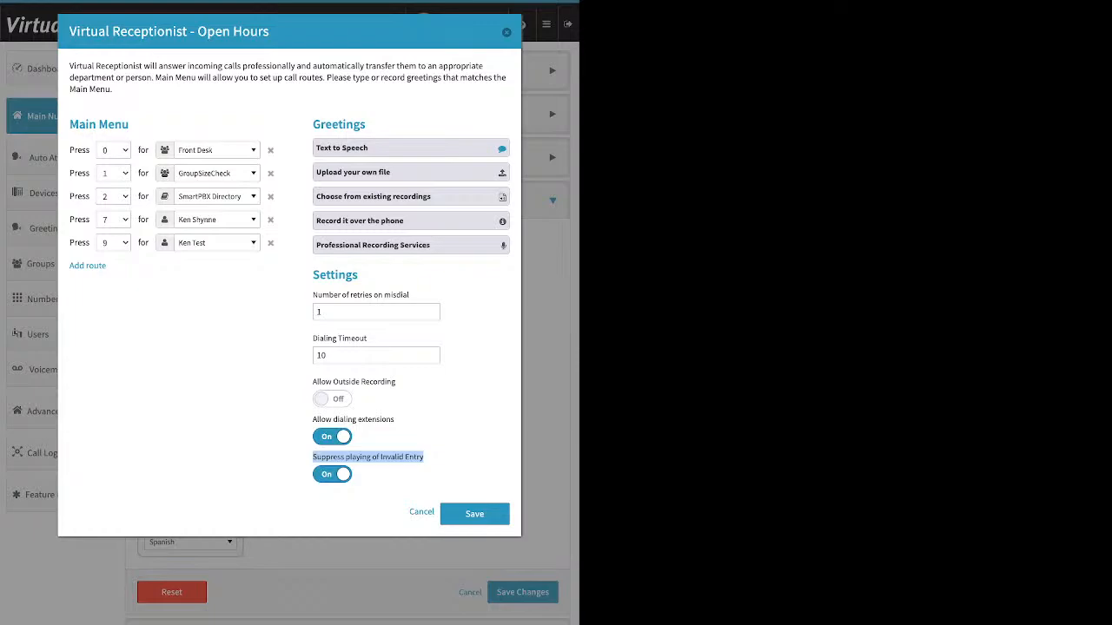
pyautogui.click(426, 459)
pyautogui.click(332, 474)
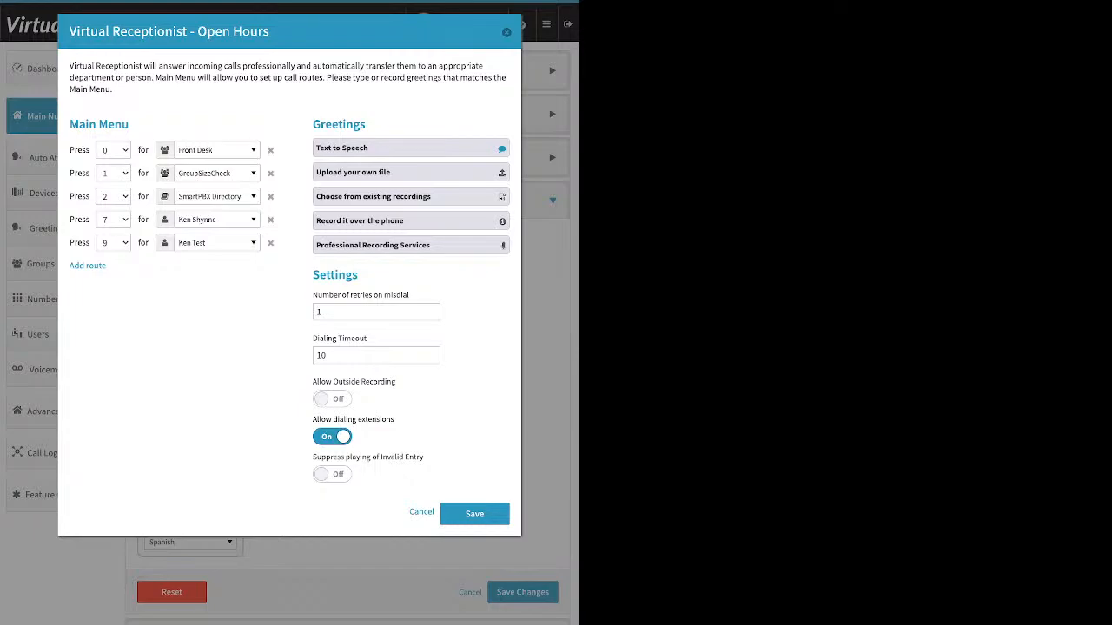
pyautogui.click(332, 475)
# Save the open-hours Virtual Receptionist settings and the incoming call handling changes.
pyautogui.click(470, 518)
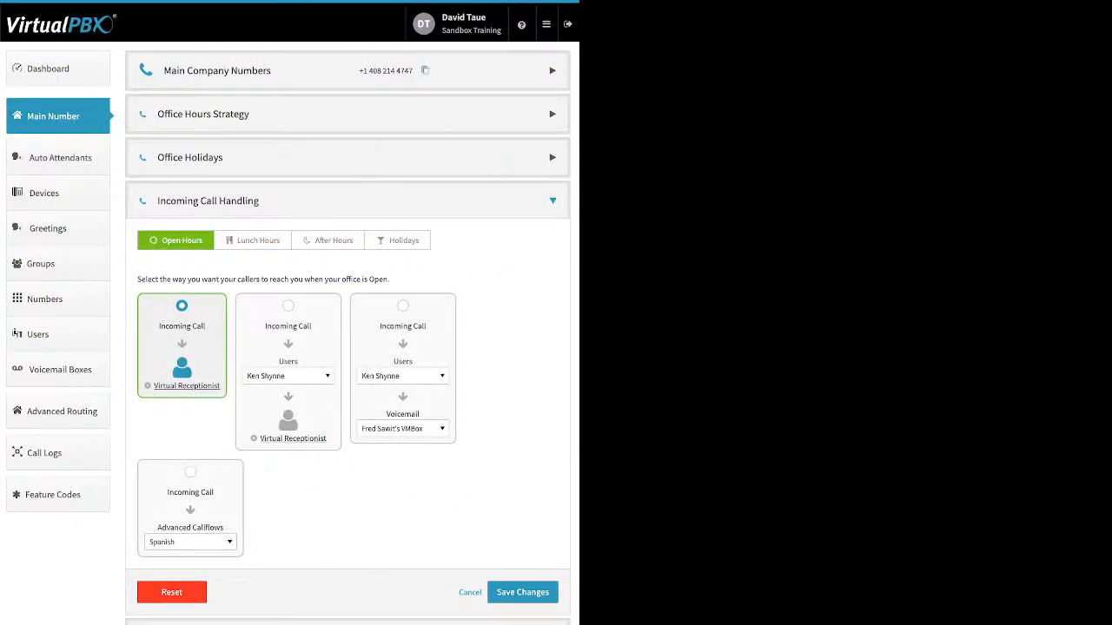
pyautogui.click(522, 593)
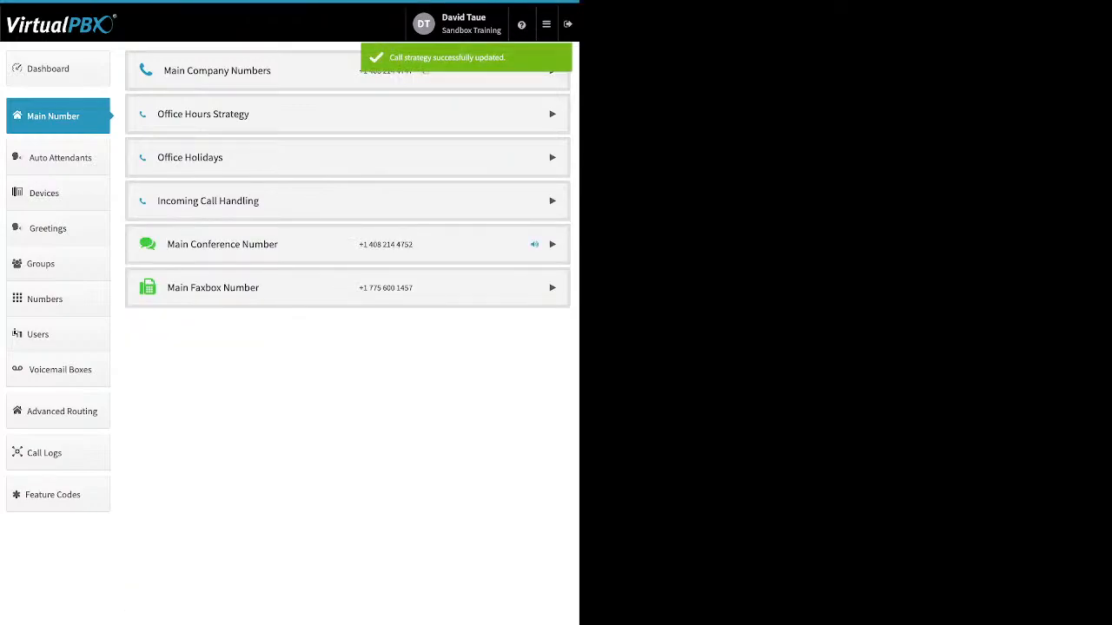
# Route lunch-hours incoming calls to the Front Desk group first, followed by the Virtual Receptionist.
pyautogui.click(239, 201)
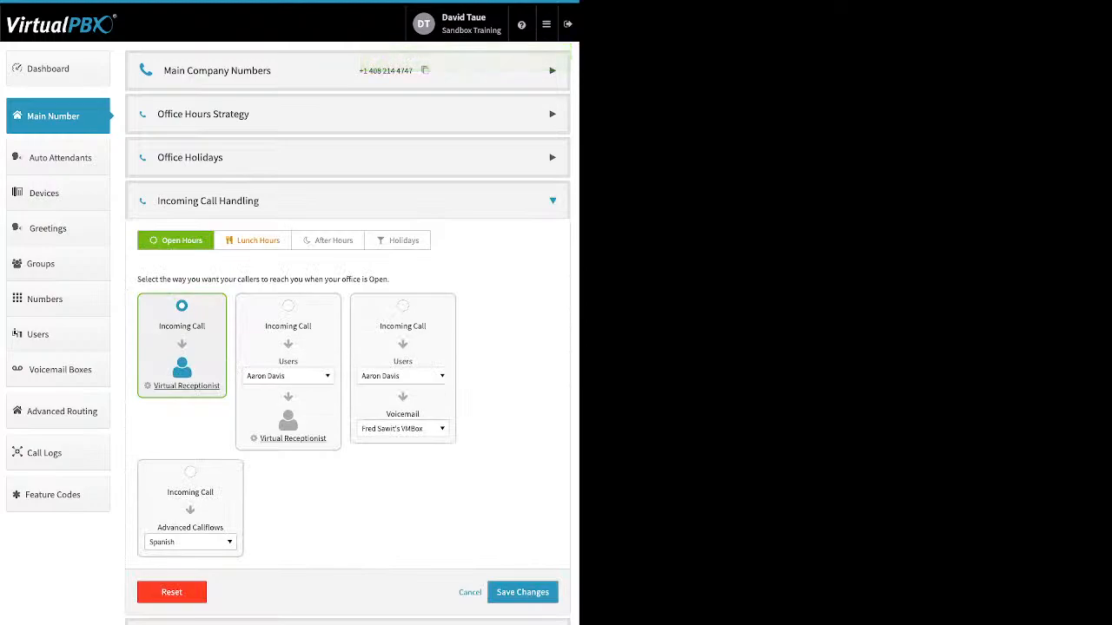
pyautogui.click(253, 241)
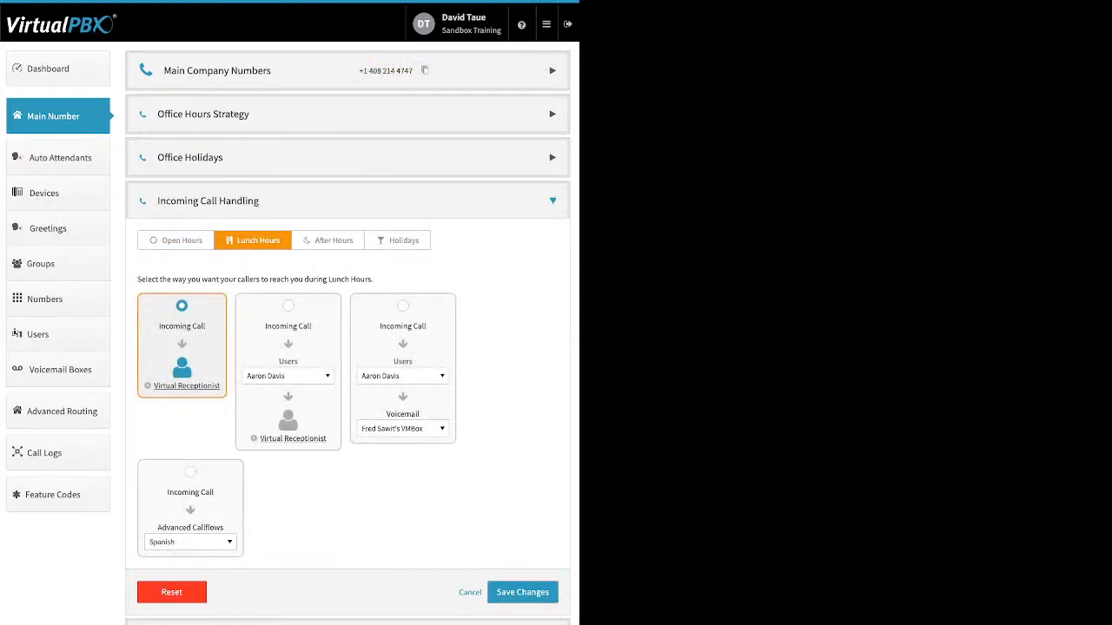
pyautogui.click(288, 306)
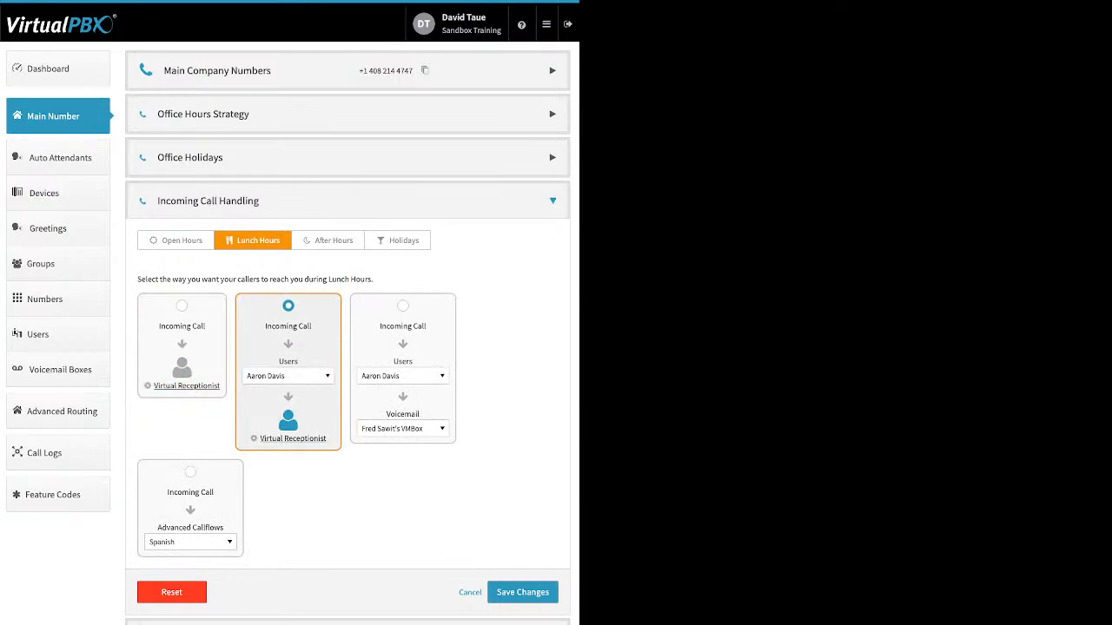
pyautogui.click(289, 376)
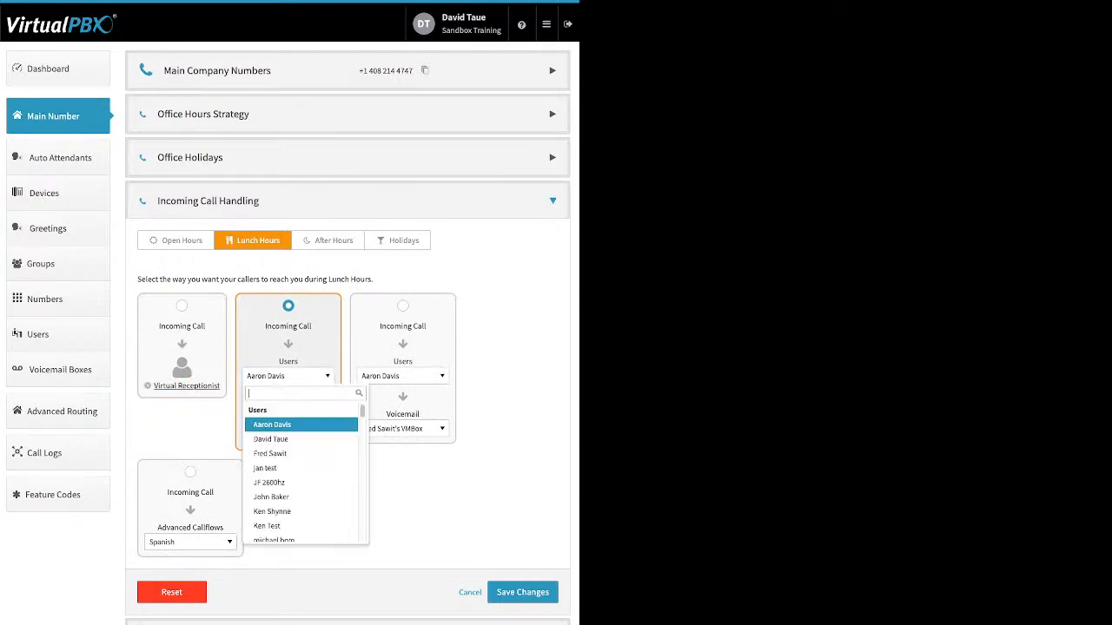
pyautogui.scroll(-2, 296, 483)
pyautogui.scroll(-3, 296, 475)
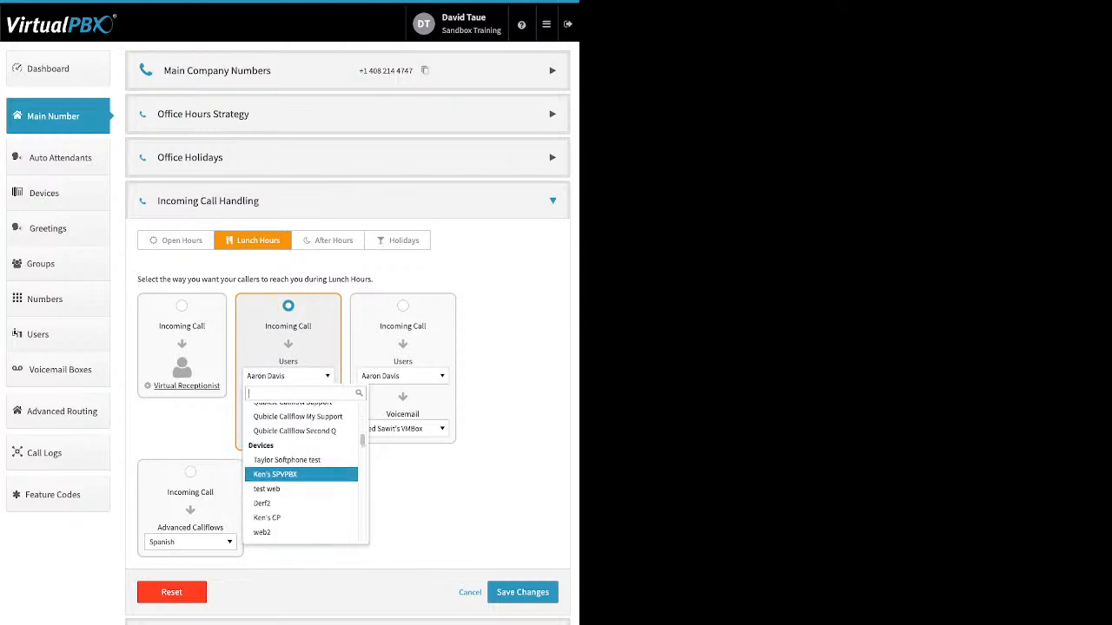
pyautogui.scroll(-1, 295, 478)
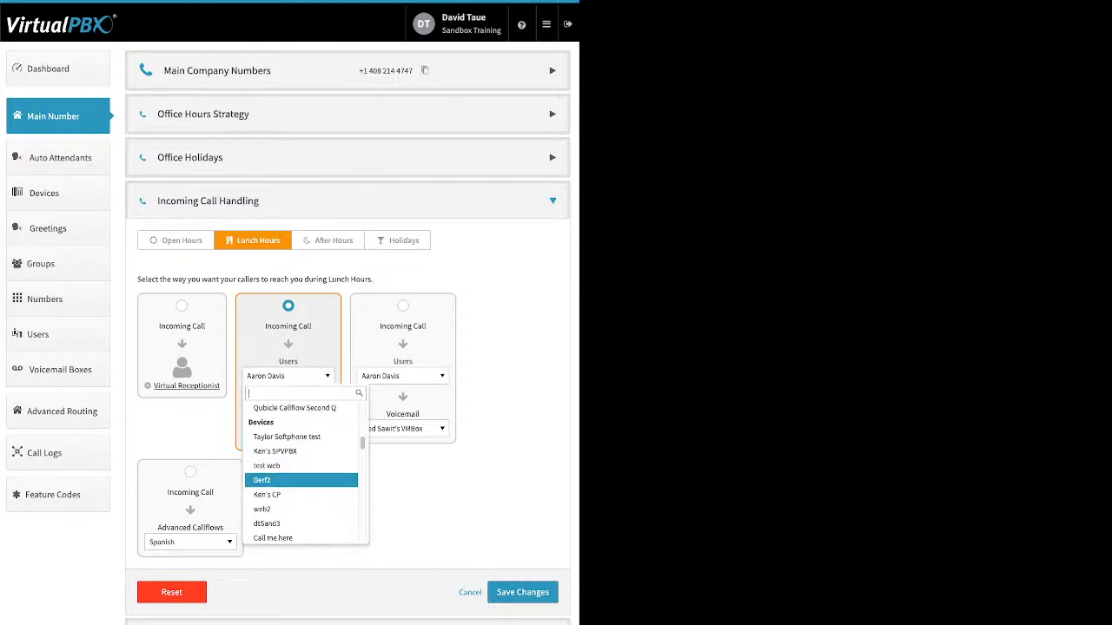
pyautogui.scroll(-5, 301, 479)
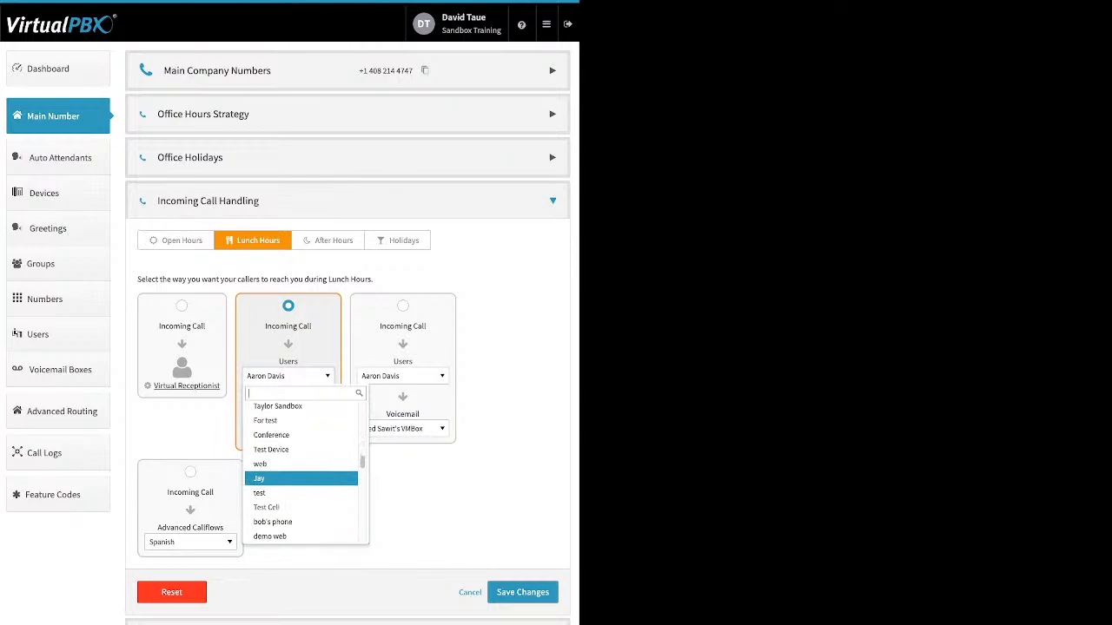
pyautogui.scroll(-6, 301, 477)
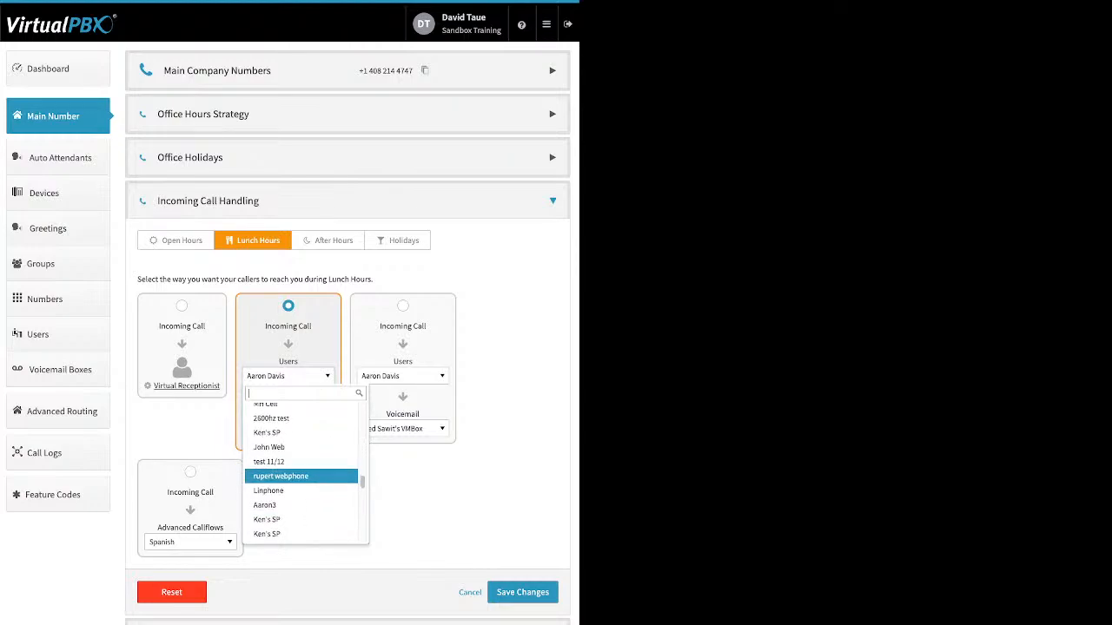
pyautogui.scroll(-5, 301, 477)
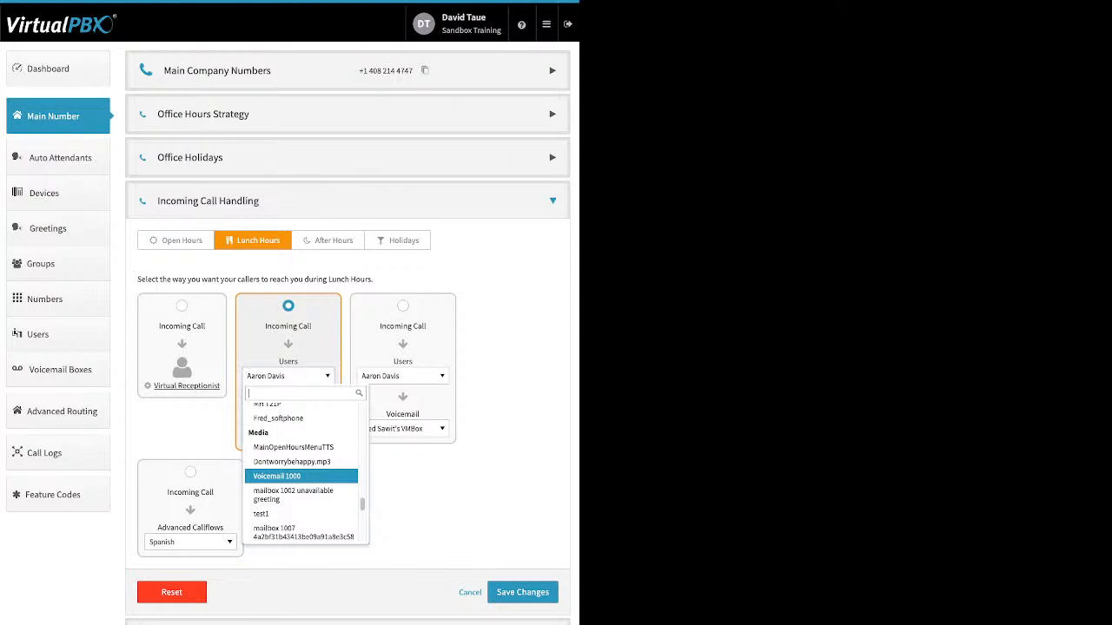
pyautogui.press('Down')
pyautogui.press('Down')
pyautogui.press('Down')
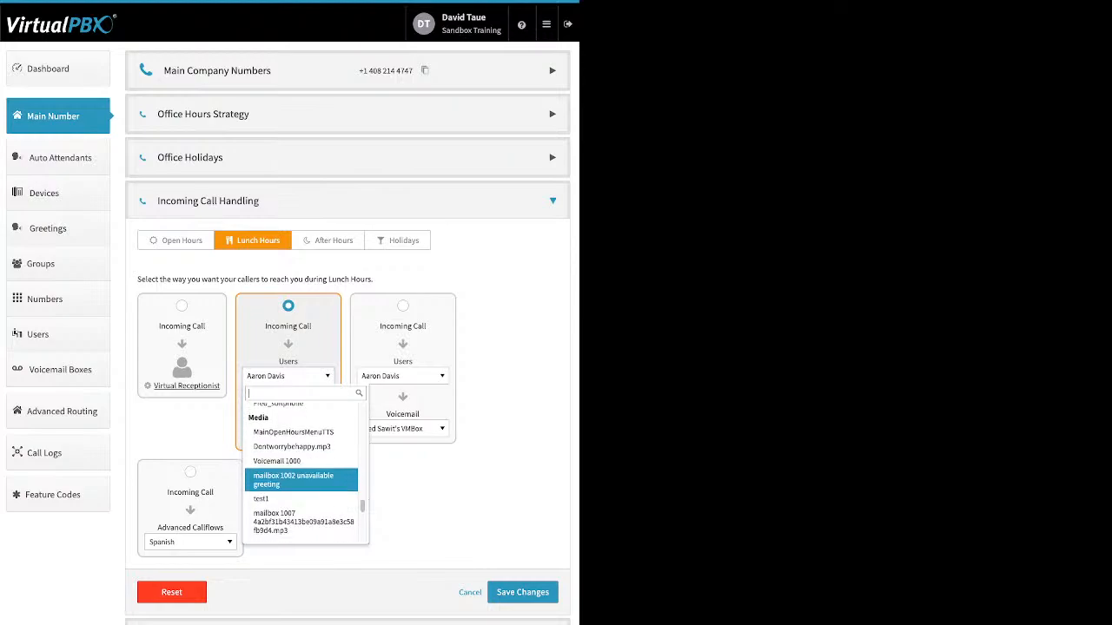
pyautogui.press('Down')
pyautogui.press('Down')
pyautogui.press('Down')
pyautogui.press('Down')
pyautogui.press('Down')
pyautogui.press('Down')
pyautogui.press('Down')
pyautogui.press('Down')
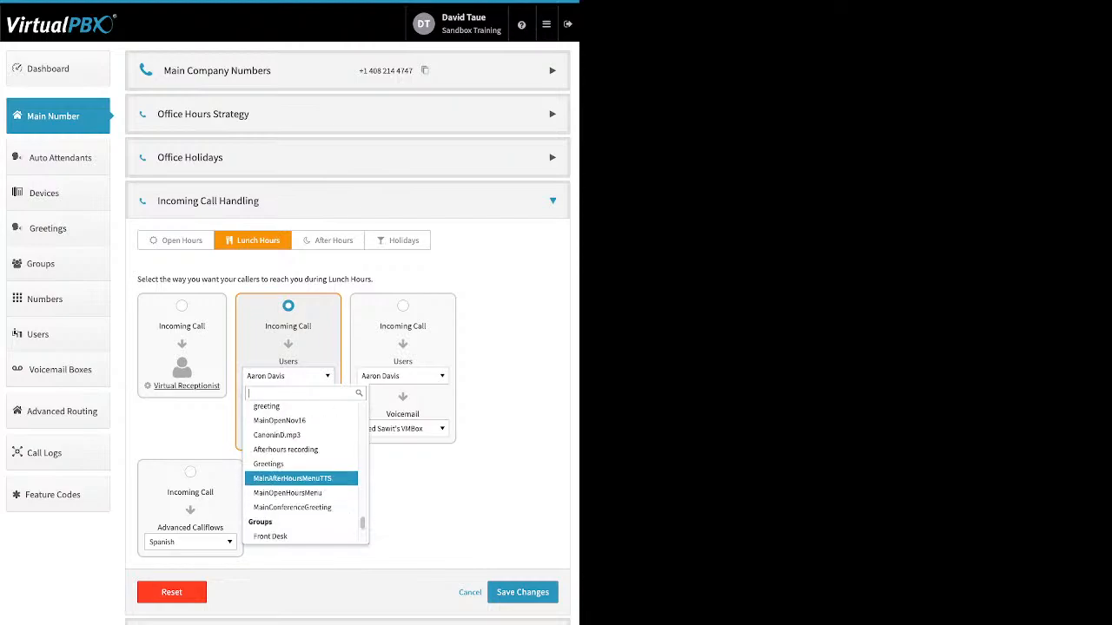
pyautogui.press('Down')
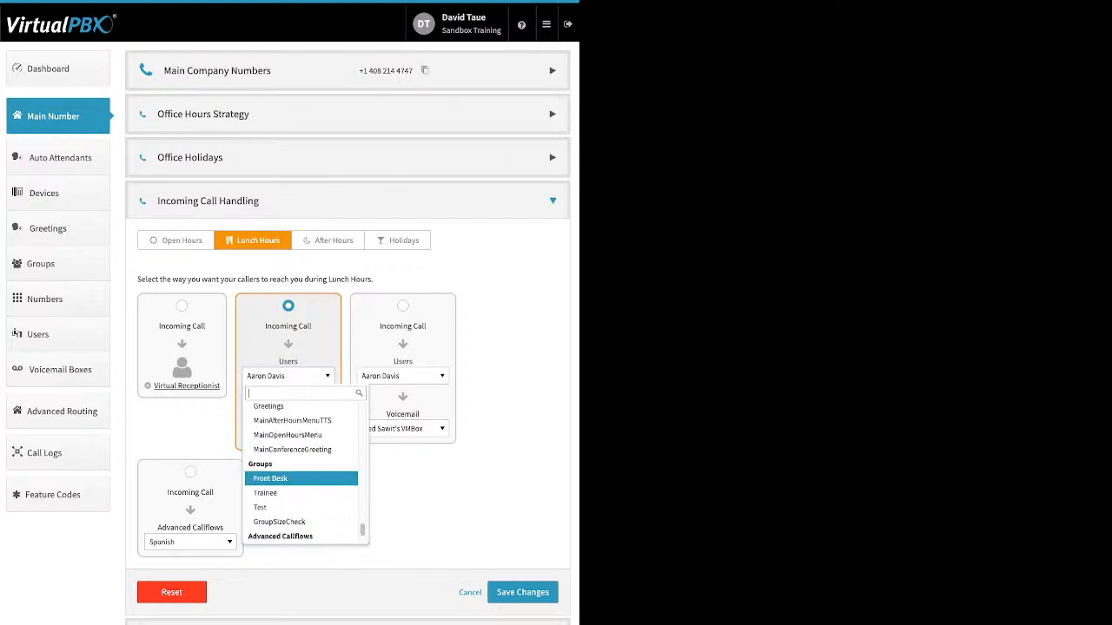
pyautogui.press('Down')
pyautogui.press('Down')
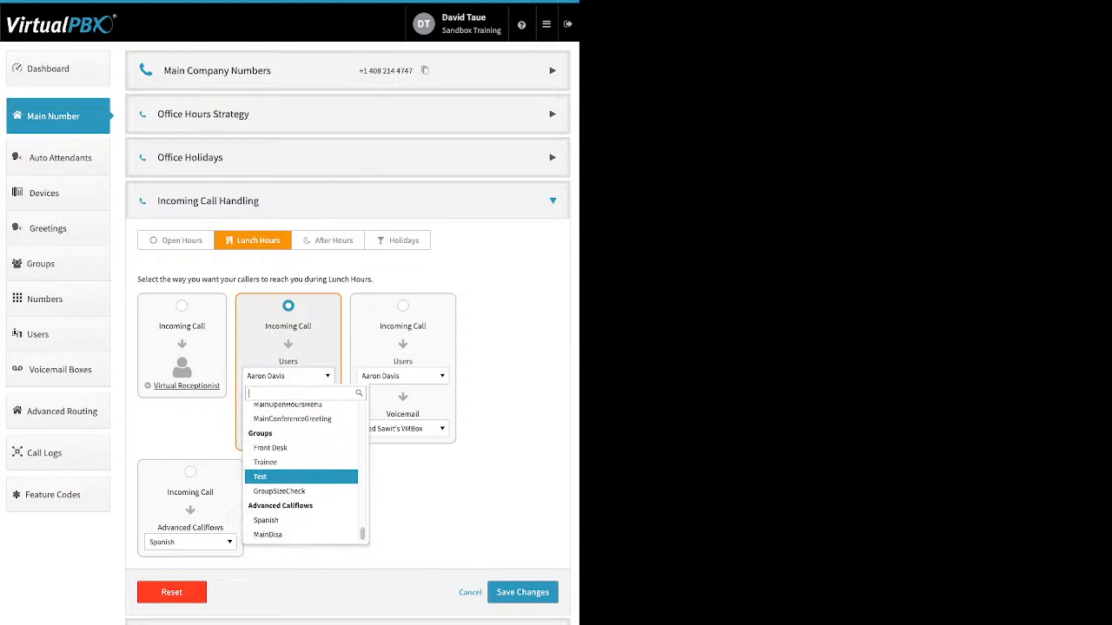
pyautogui.press('Up')
pyautogui.press('Up')
pyautogui.press('Return')
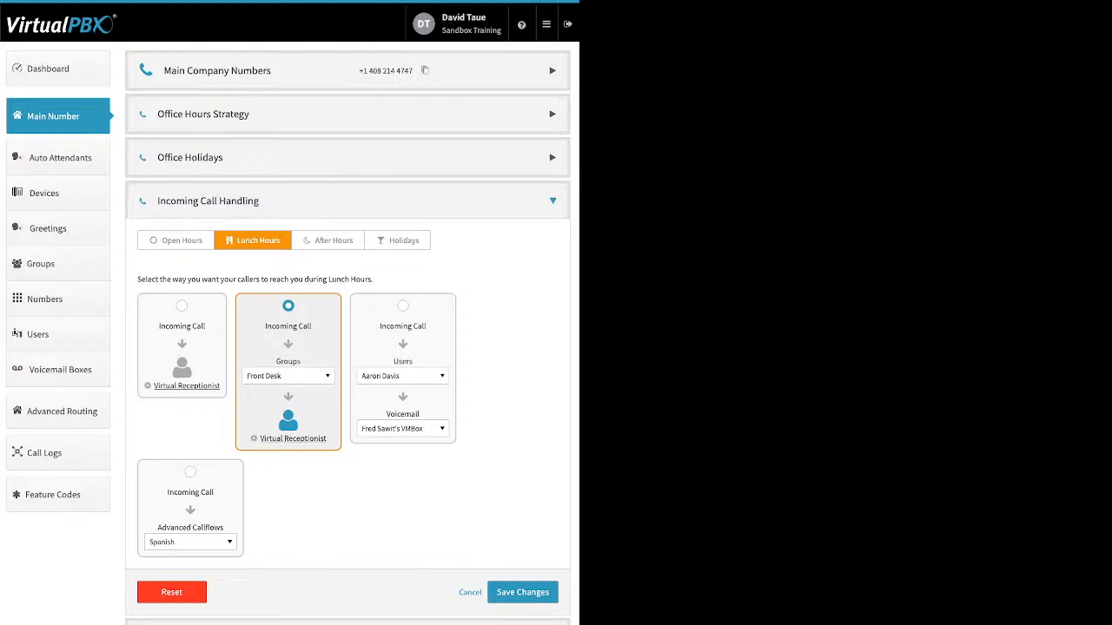
# Give the lunch-hours Virtual Receptionist a Default route to SmartPBX Directory and the existing MainOpenHoursMenuTTS recording, saving the call handling changes.
pyautogui.click(292, 439)
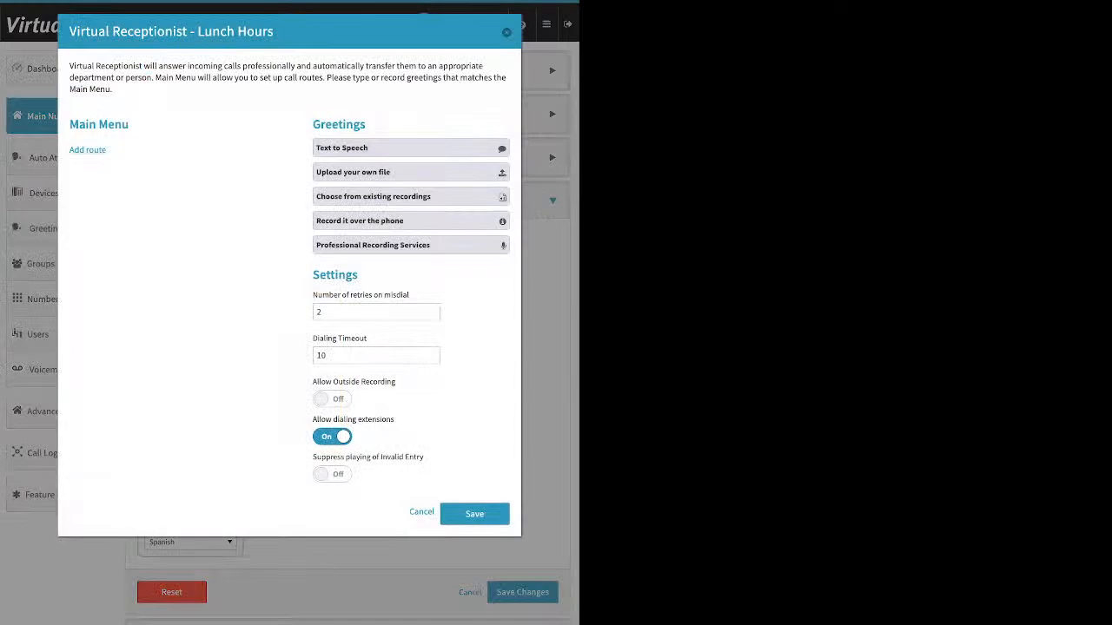
pyautogui.click(88, 150)
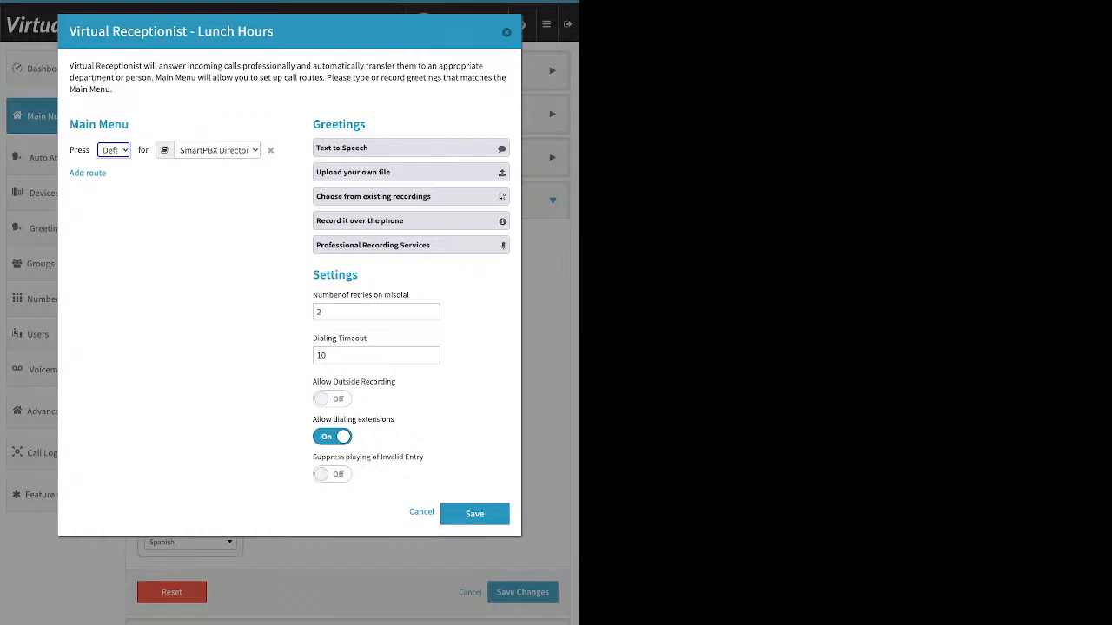
pyautogui.click(410, 197)
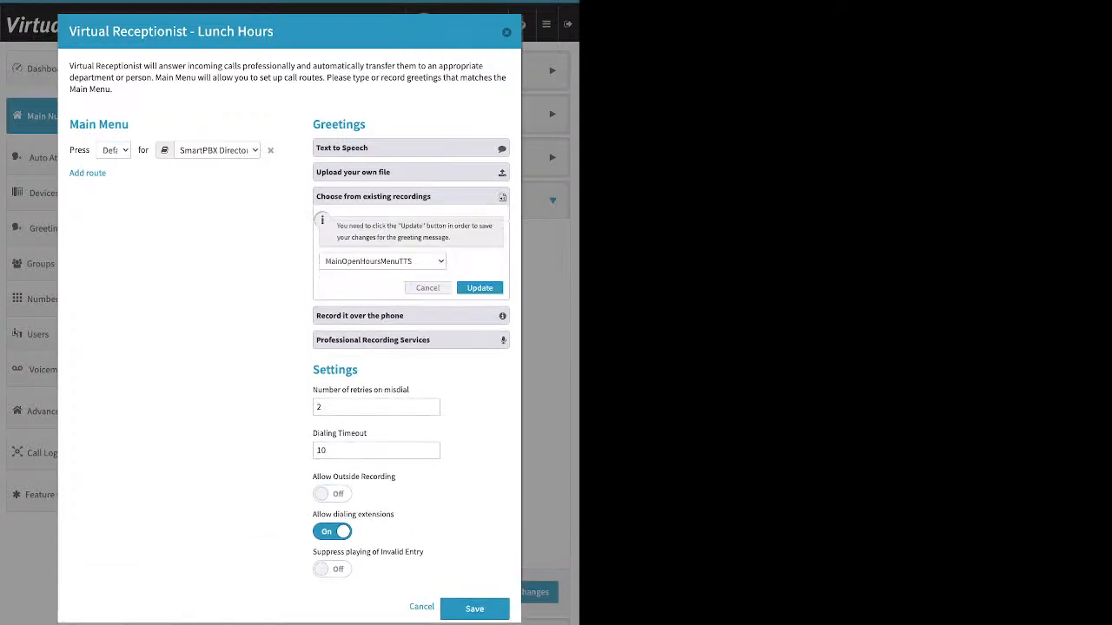
pyautogui.click(480, 288)
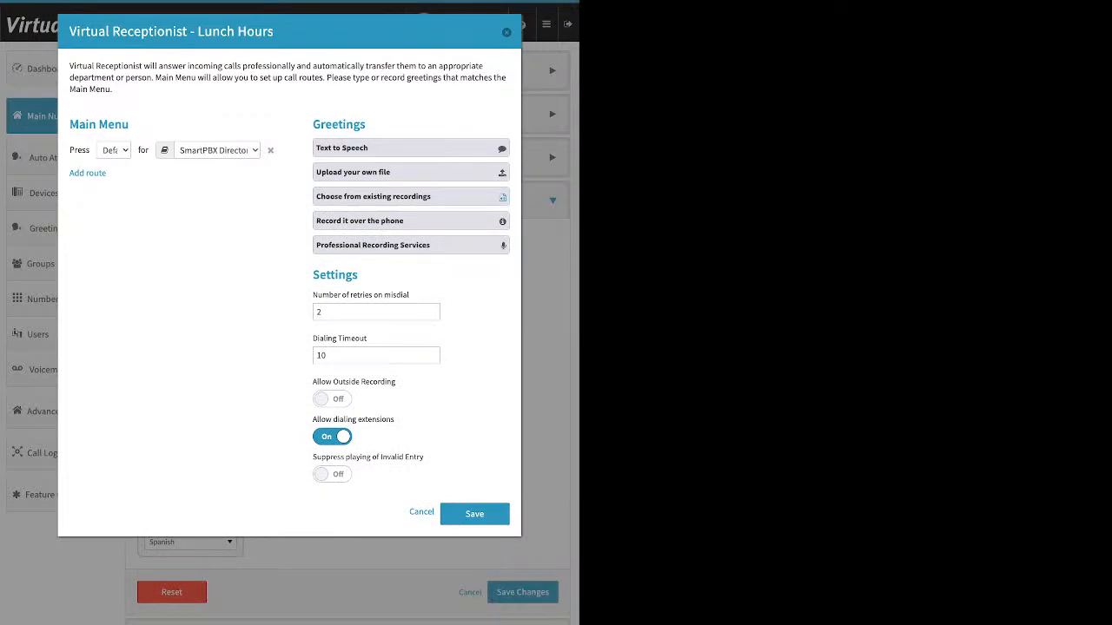
pyautogui.click(475, 513)
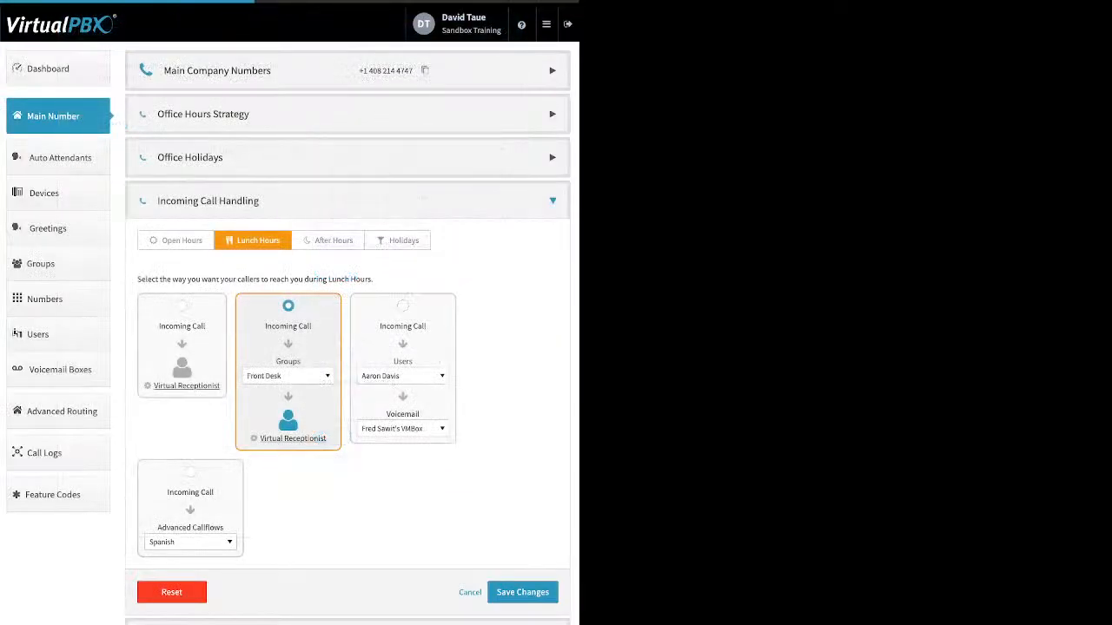
pyautogui.click(522, 592)
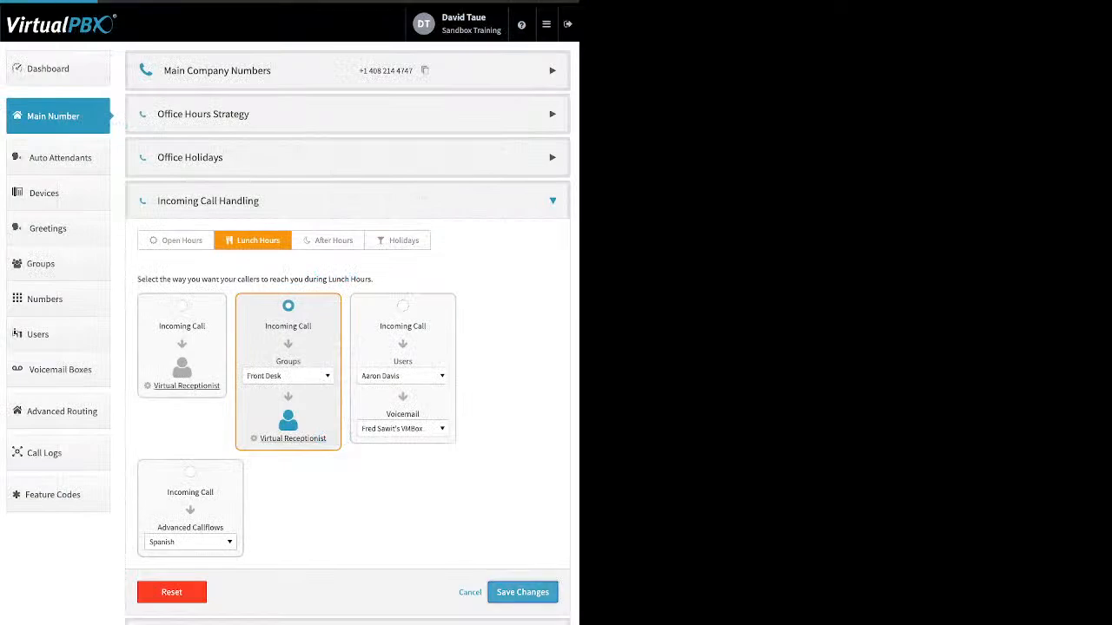
# Review the Holidays incoming call handling, checking the available Skip to Voicemail alternatives and voicemail boxes.
pyautogui.click(304, 201)
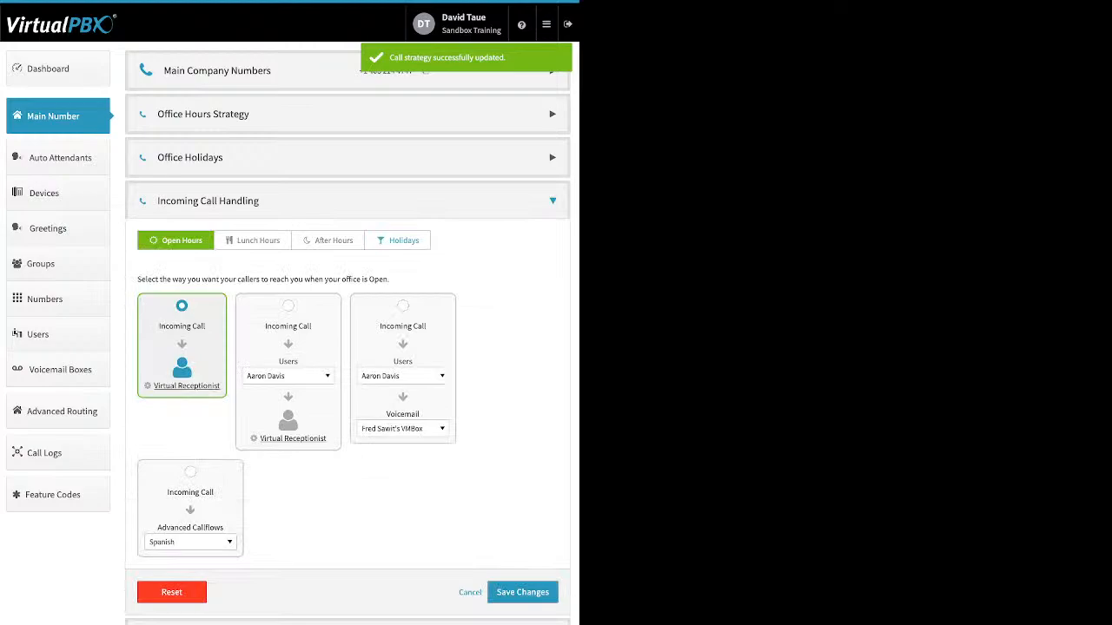
pyautogui.click(397, 240)
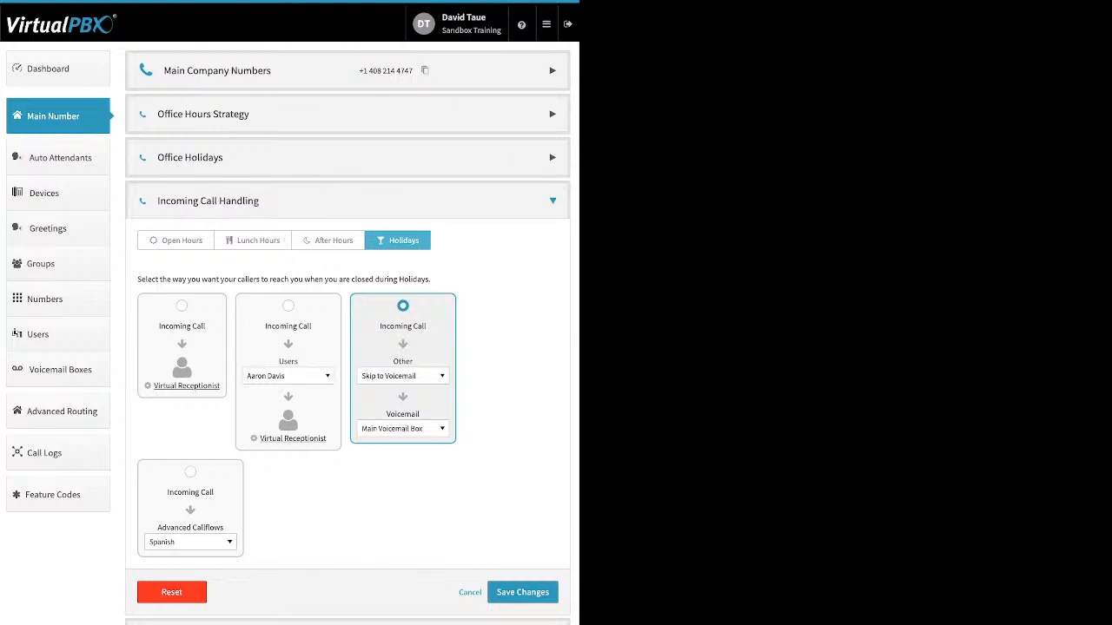
pyautogui.click(403, 376)
pyautogui.scroll(10, 415, 487)
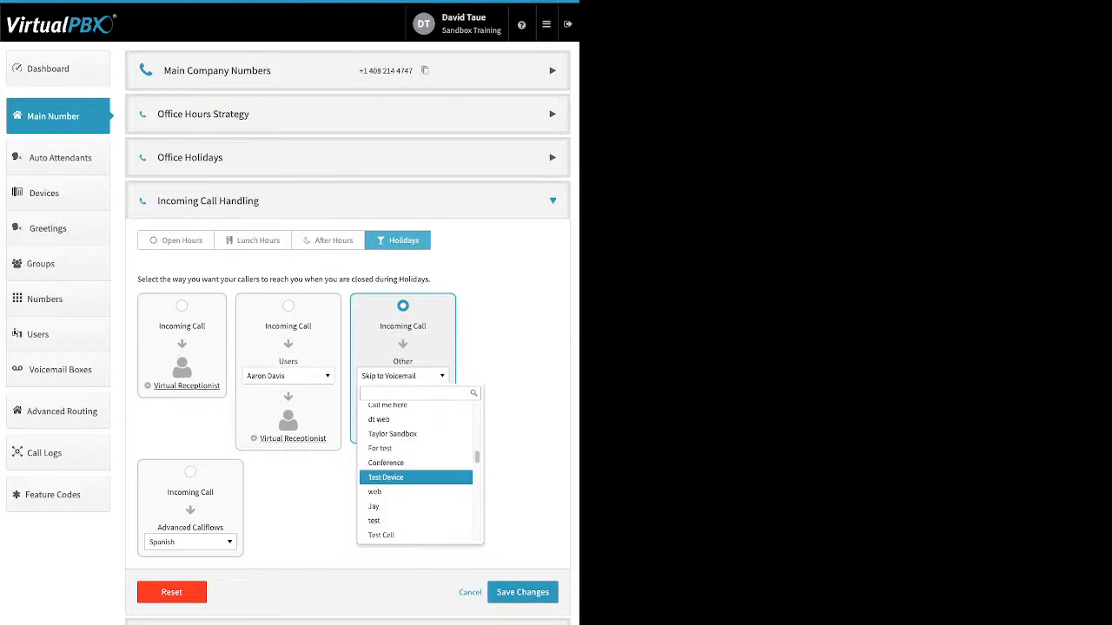
pyautogui.scroll(5, 415, 482)
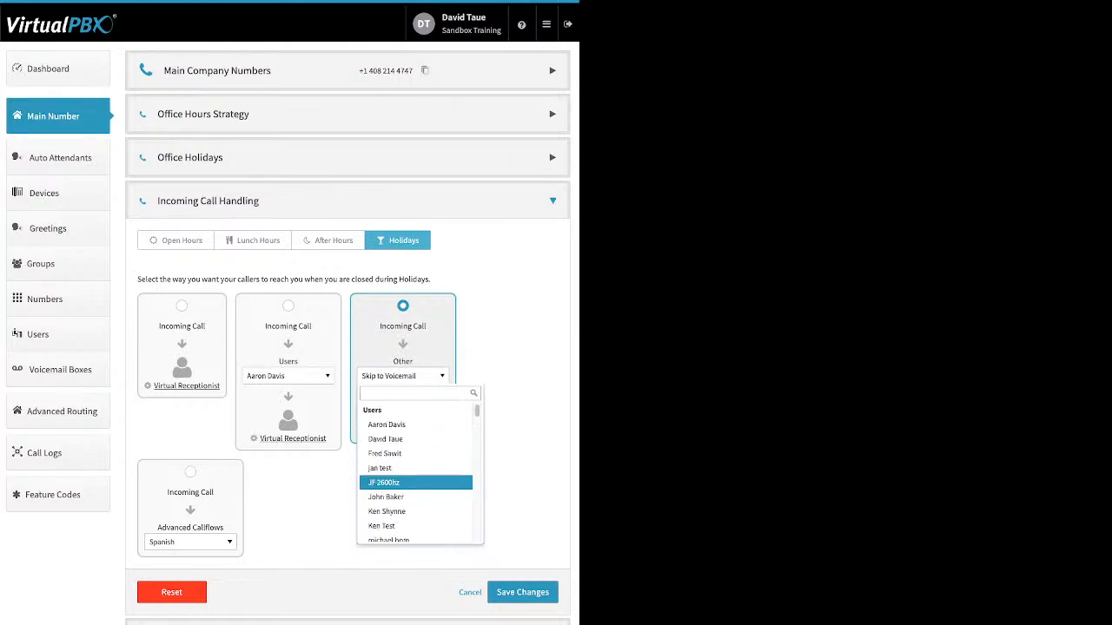
pyautogui.scroll(-5, 415, 482)
pyautogui.scroll(-3, 416, 486)
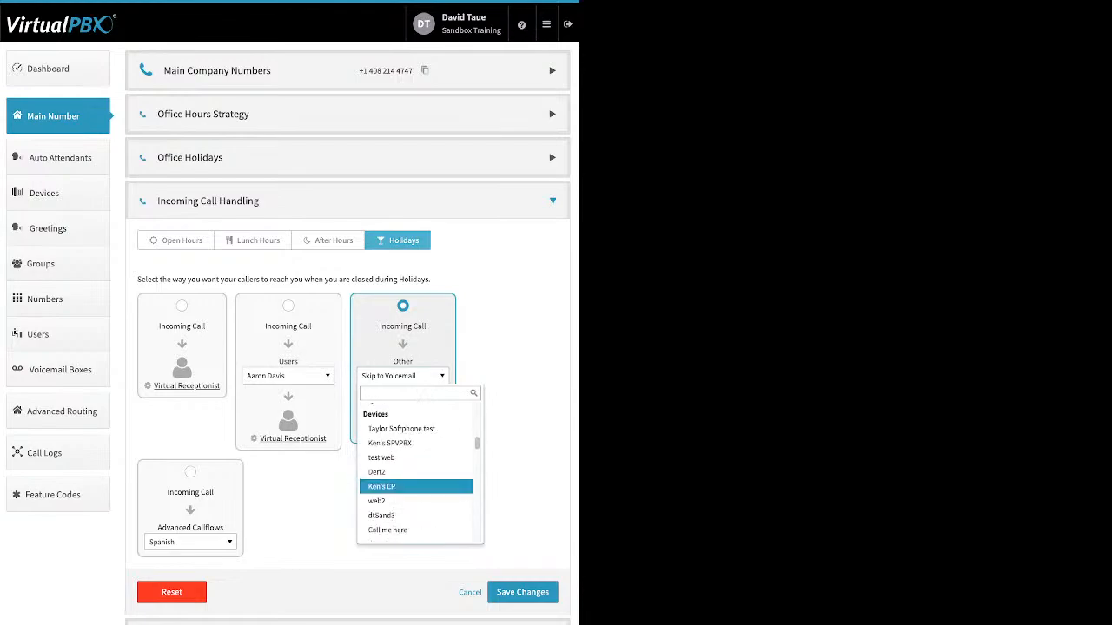
pyautogui.scroll(-3, 415, 487)
pyautogui.press('Escape')
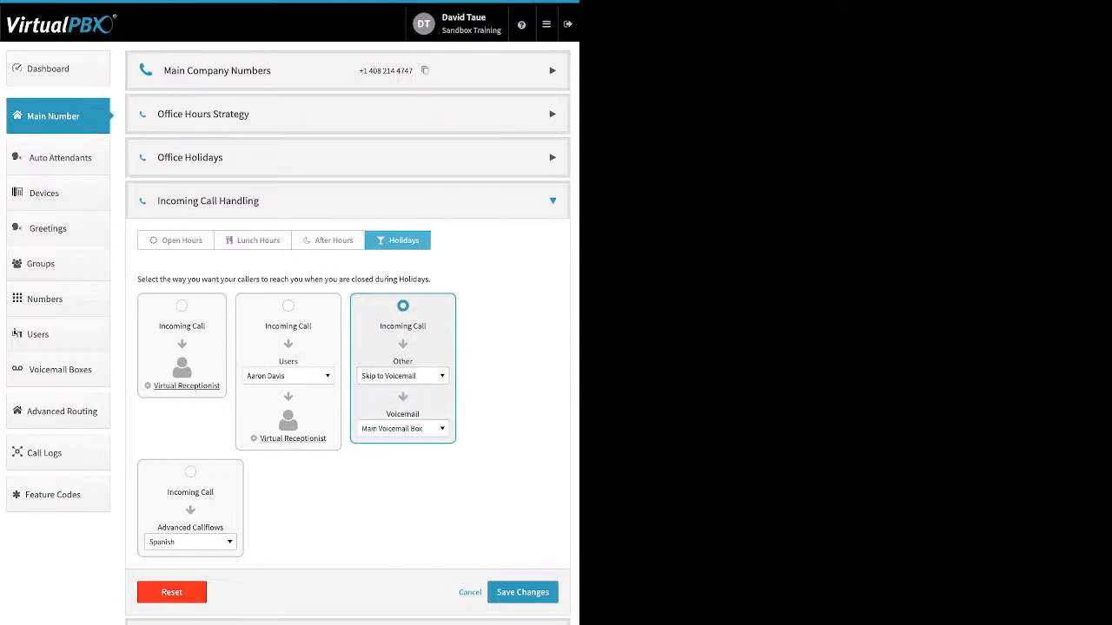
pyautogui.click(403, 429)
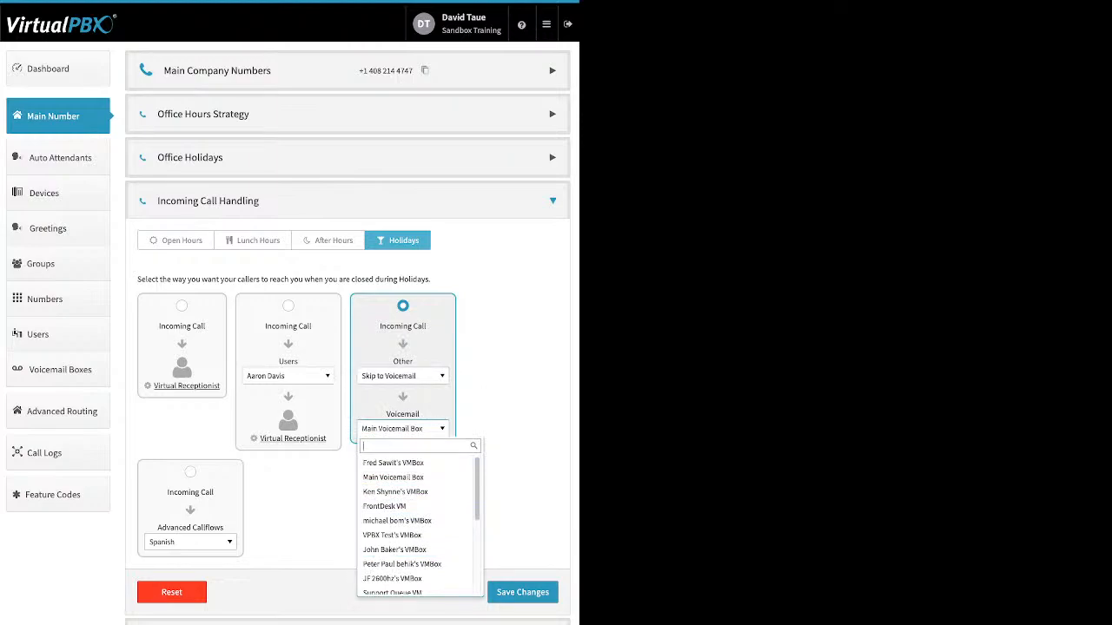
pyautogui.press('Escape')
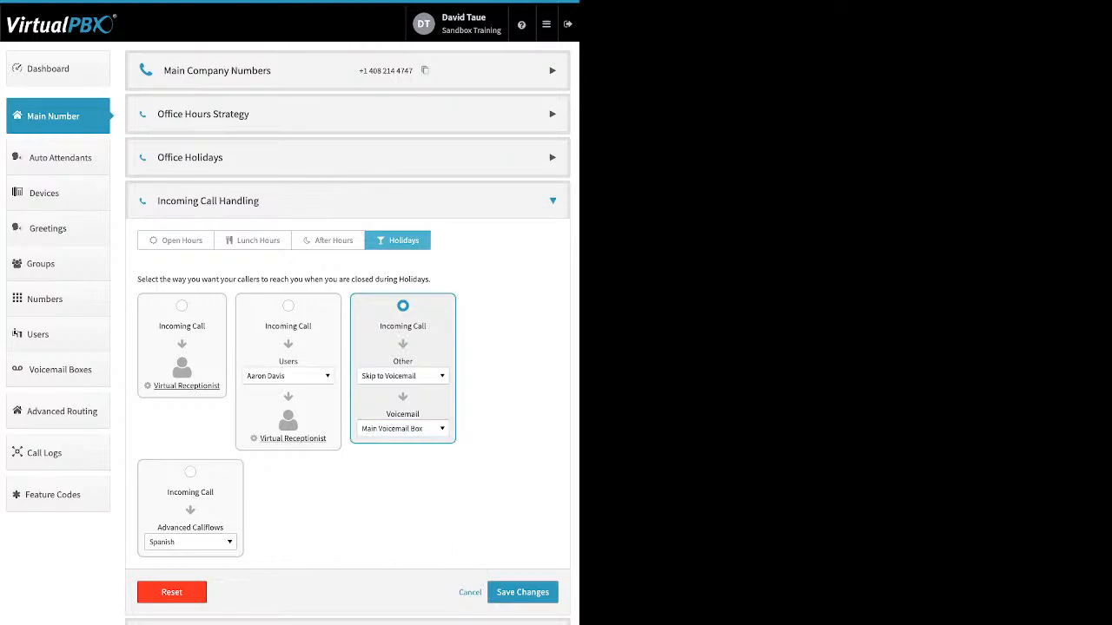
# Select Advanced Callflows with the Spanish callflow as the Holidays incoming call route.
pyautogui.click(190, 473)
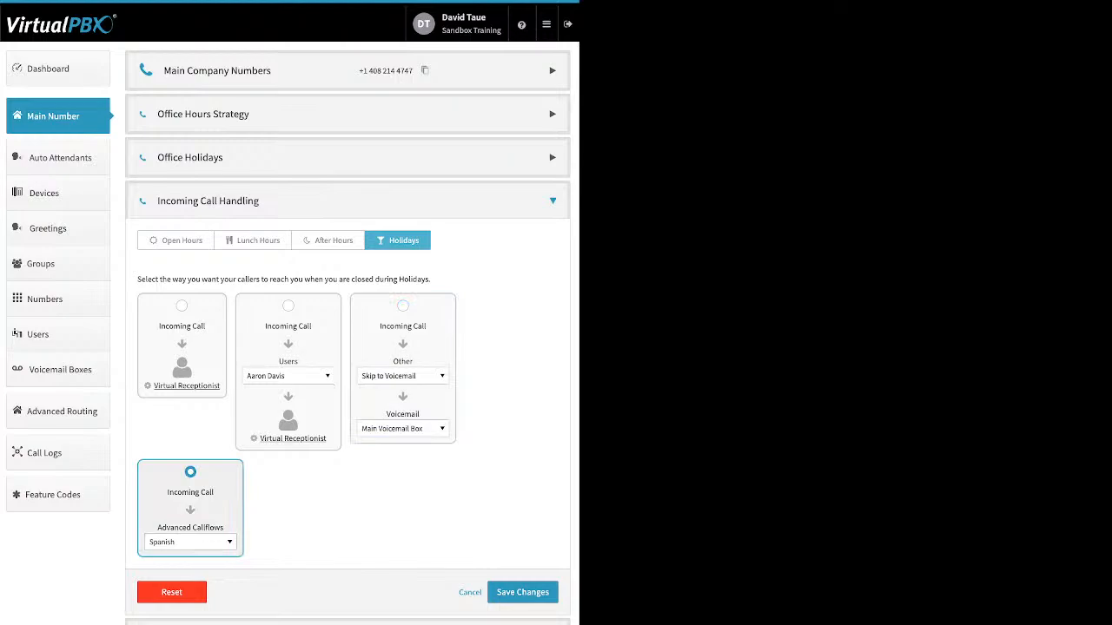
pyautogui.click(190, 543)
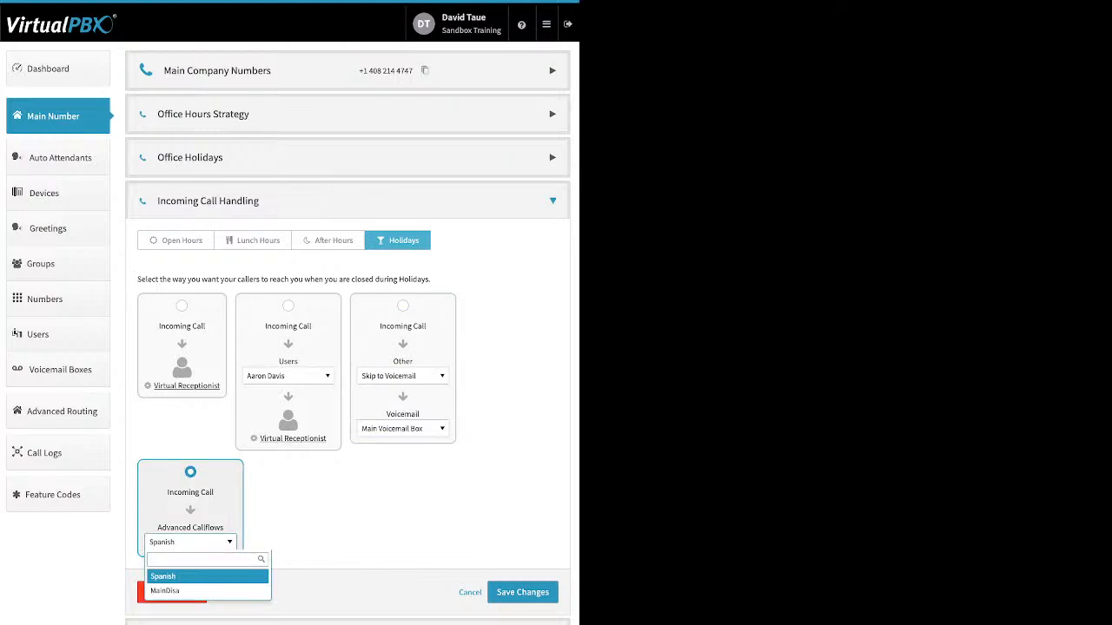
pyautogui.click(190, 576)
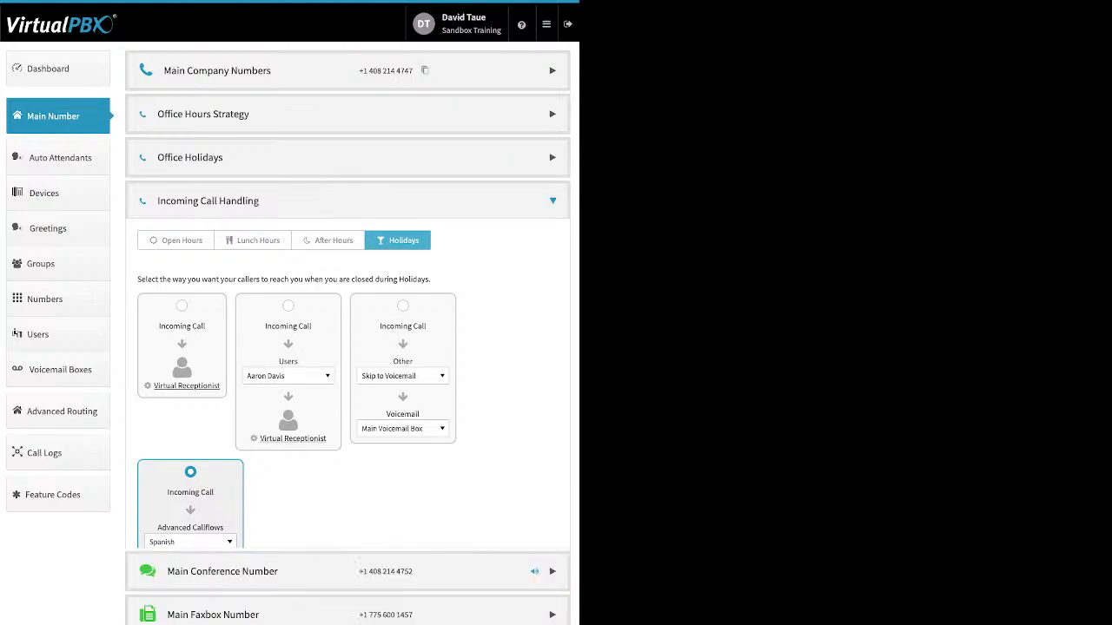
# Disable the Custom Conference Greeting of the Main Conference Number and save the change.
pyautogui.click(552, 244)
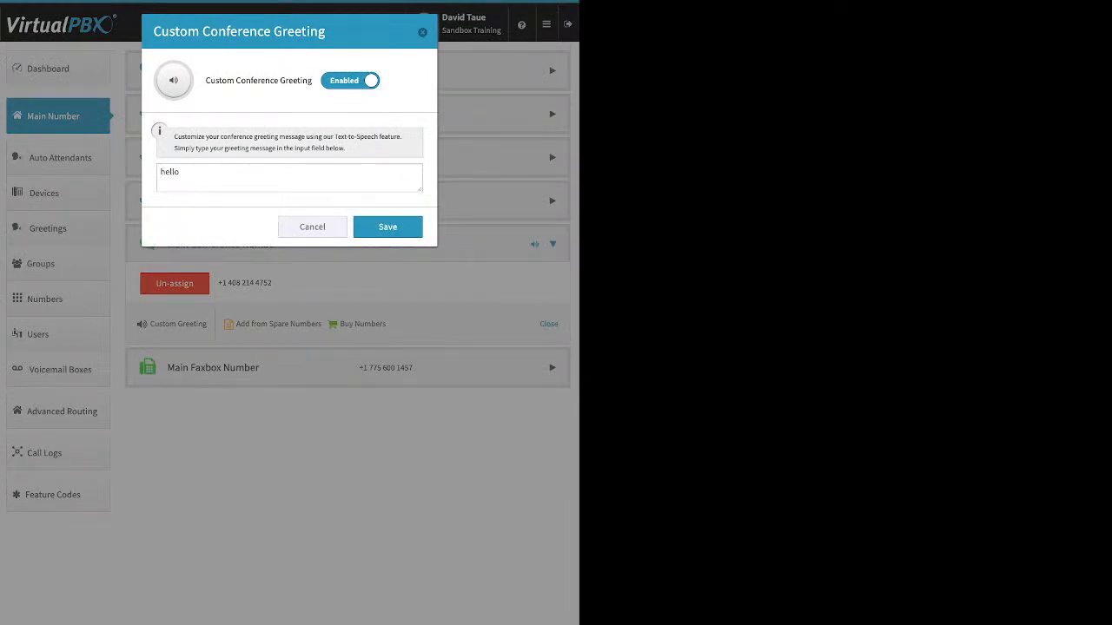
pyautogui.click(350, 81)
pyautogui.click(387, 133)
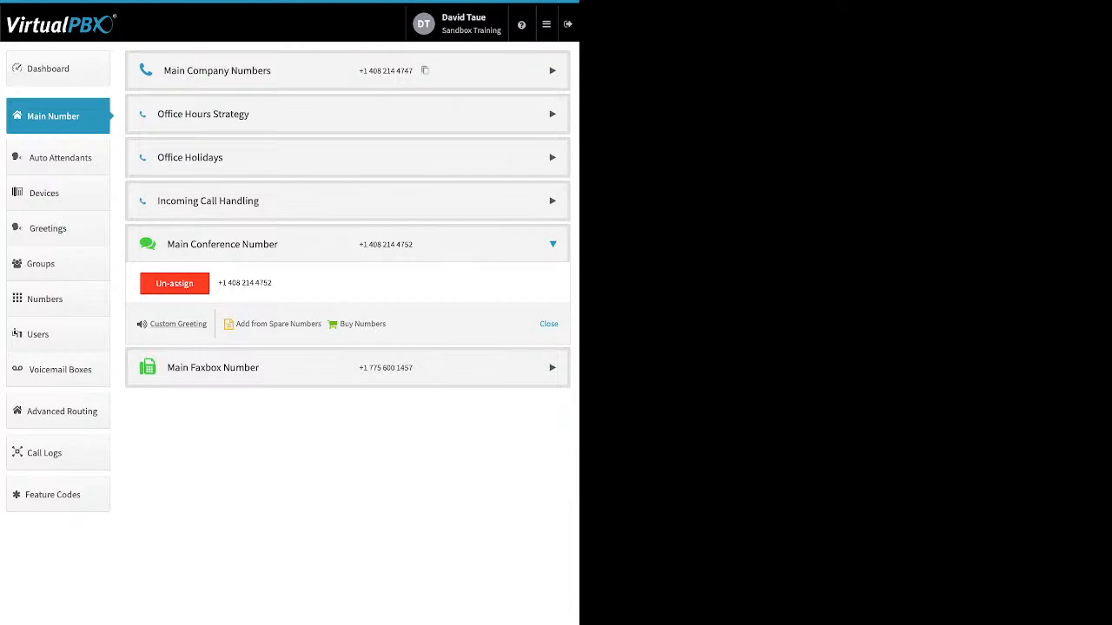
# Review the Main Faxbox's Inbound Notification Email and Email Permissions settings, leaving them unedited.
pyautogui.click(213, 367)
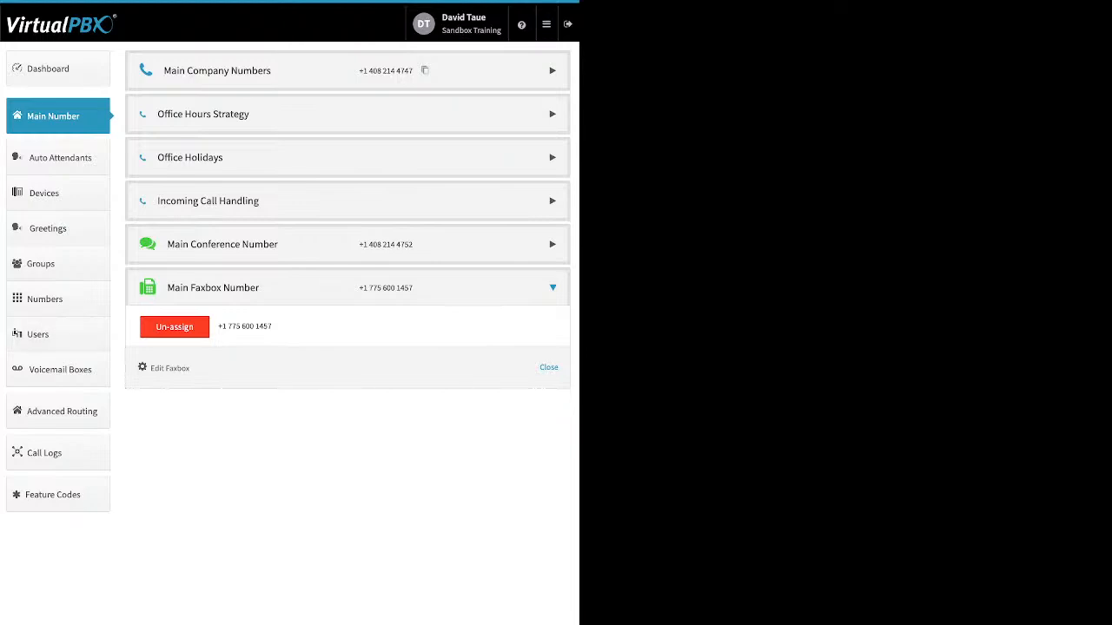
pyautogui.click(170, 368)
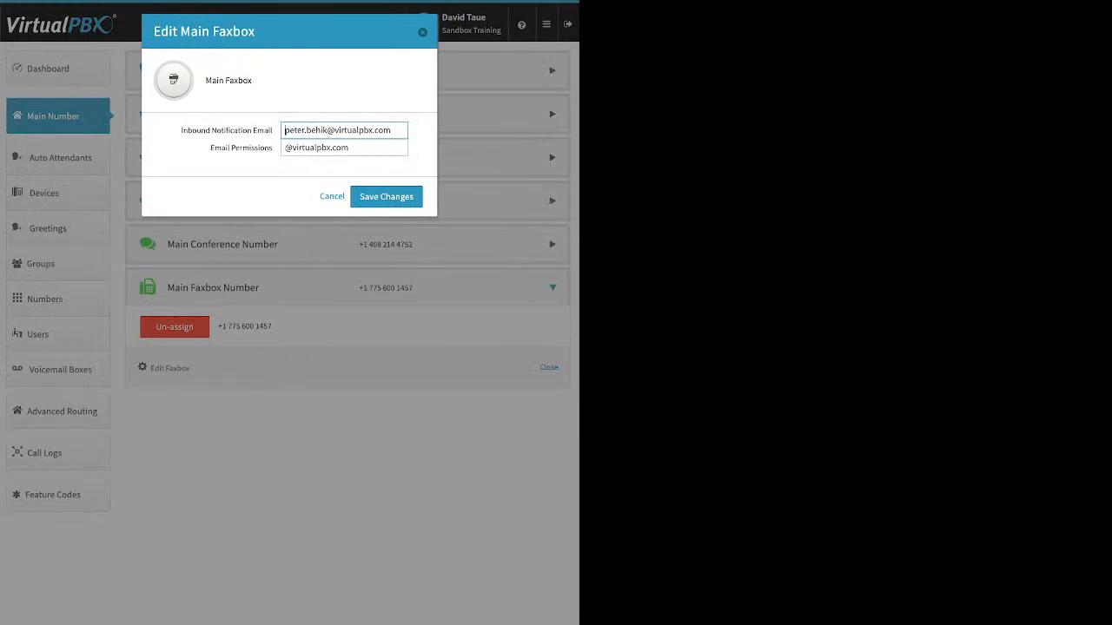
pyautogui.moveTo(181, 131); pyautogui.dragTo(264, 130)
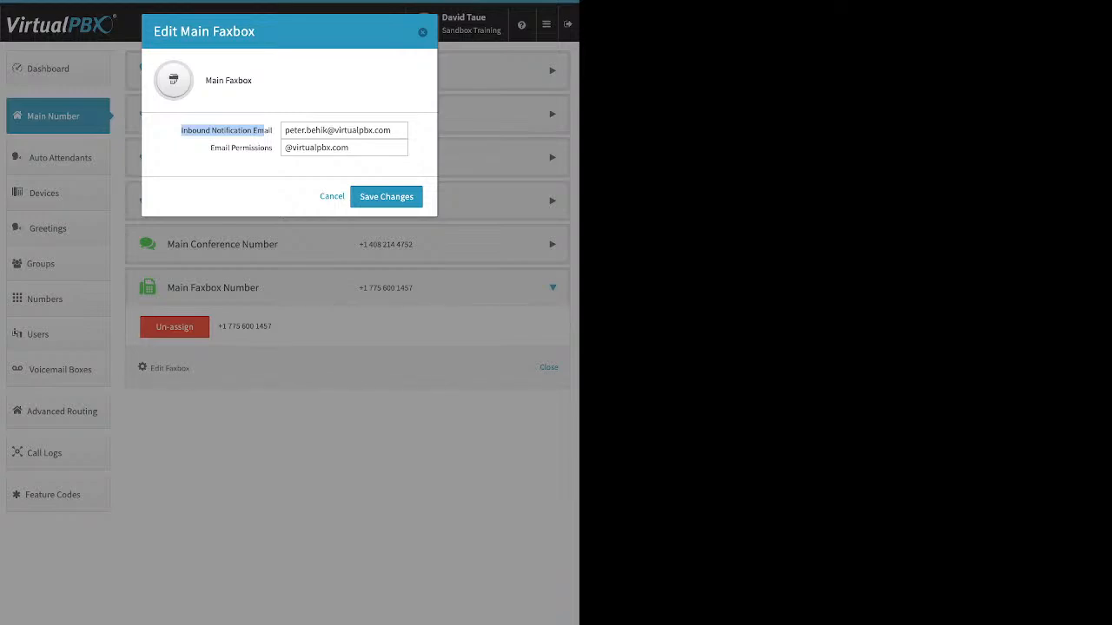
pyautogui.click(264, 132)
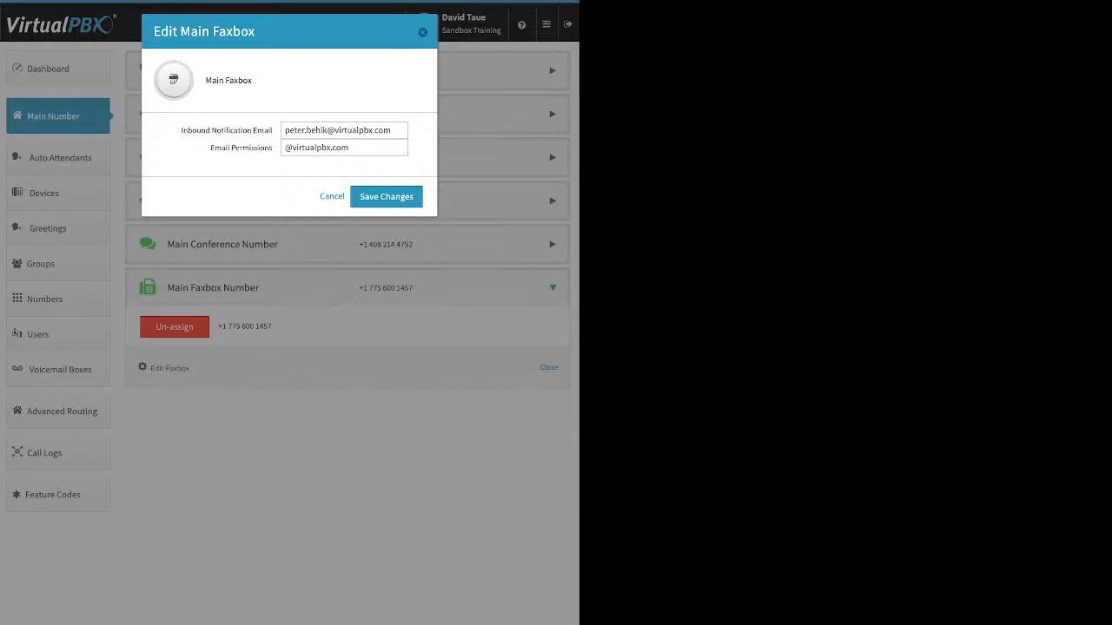
pyautogui.moveTo(210, 148); pyautogui.dragTo(273, 148)
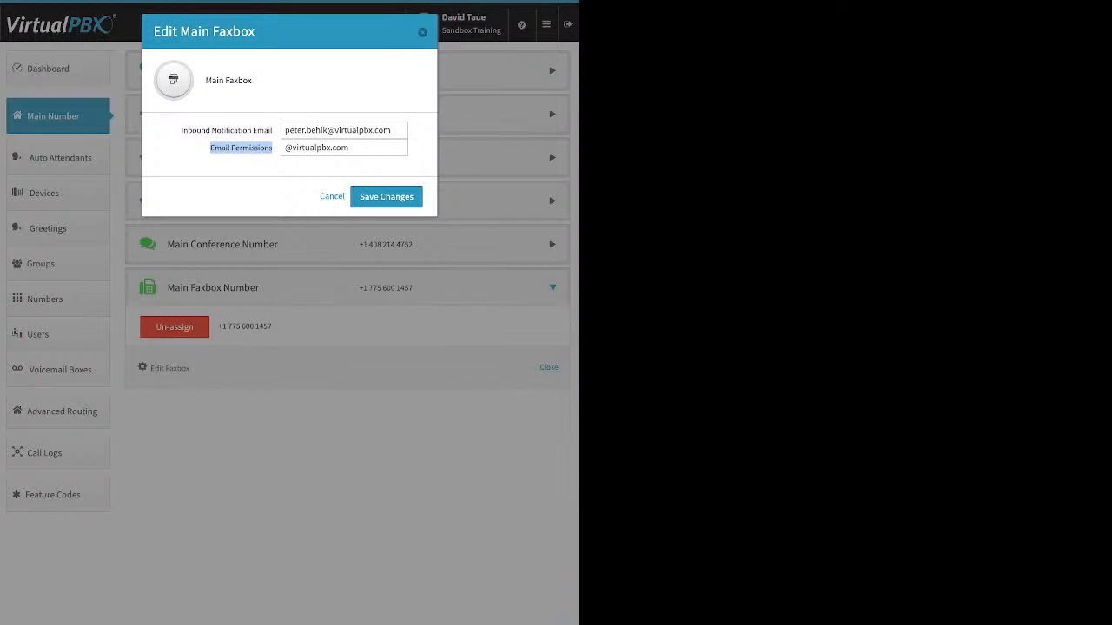
pyautogui.click(241, 150)
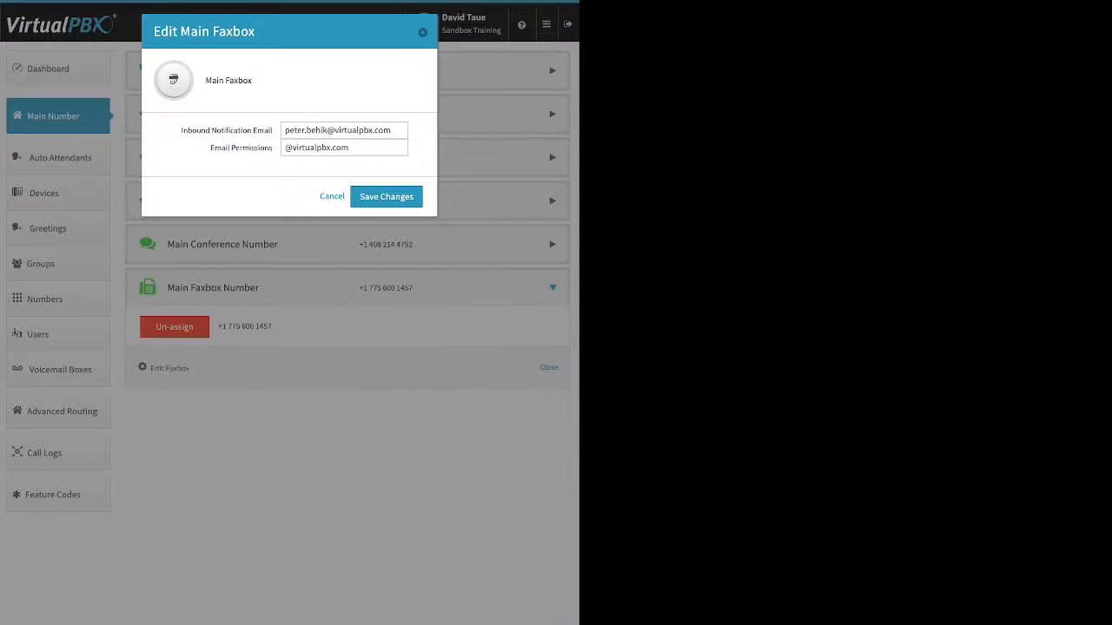
pyautogui.press('Escape')
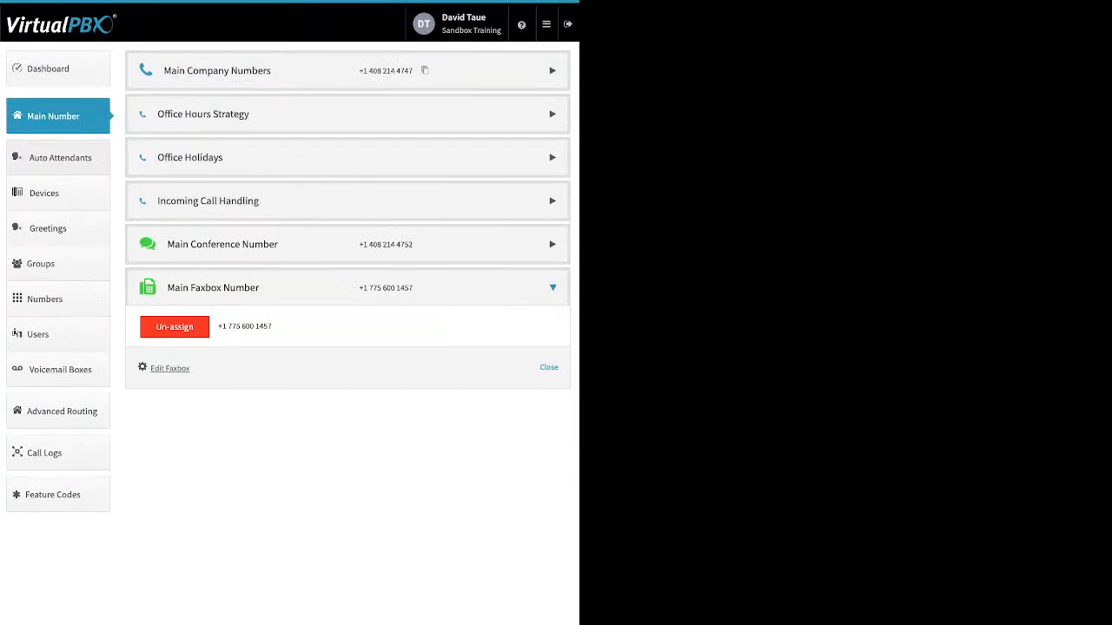
# Go to Auto Attendants and view the form for creating an attendant, closing it without creating one.
pyautogui.click(59, 158)
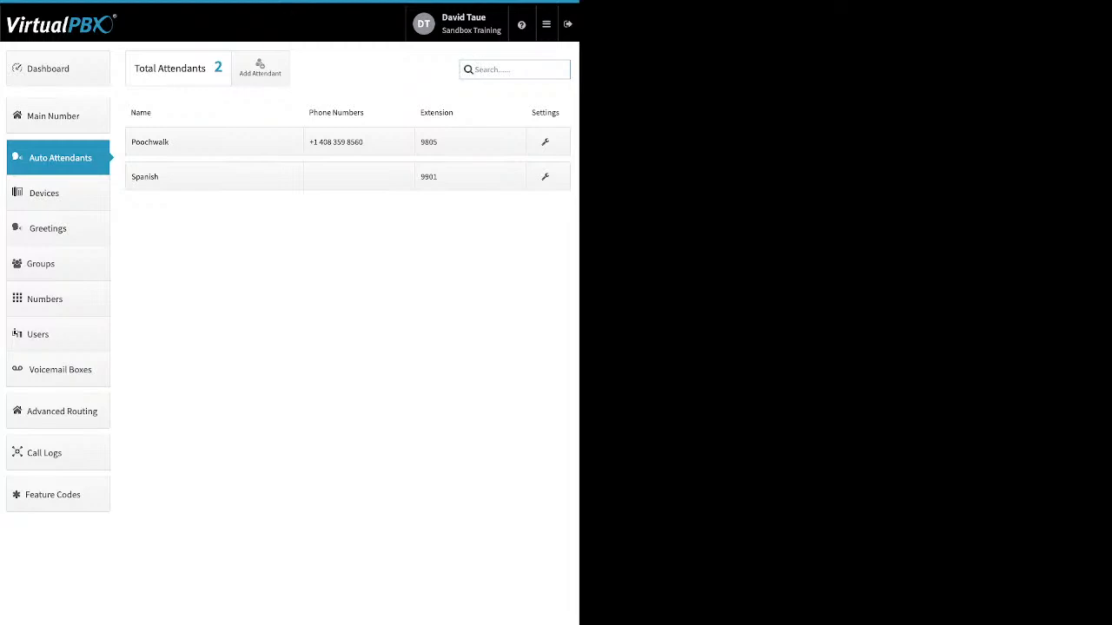
pyautogui.click(260, 68)
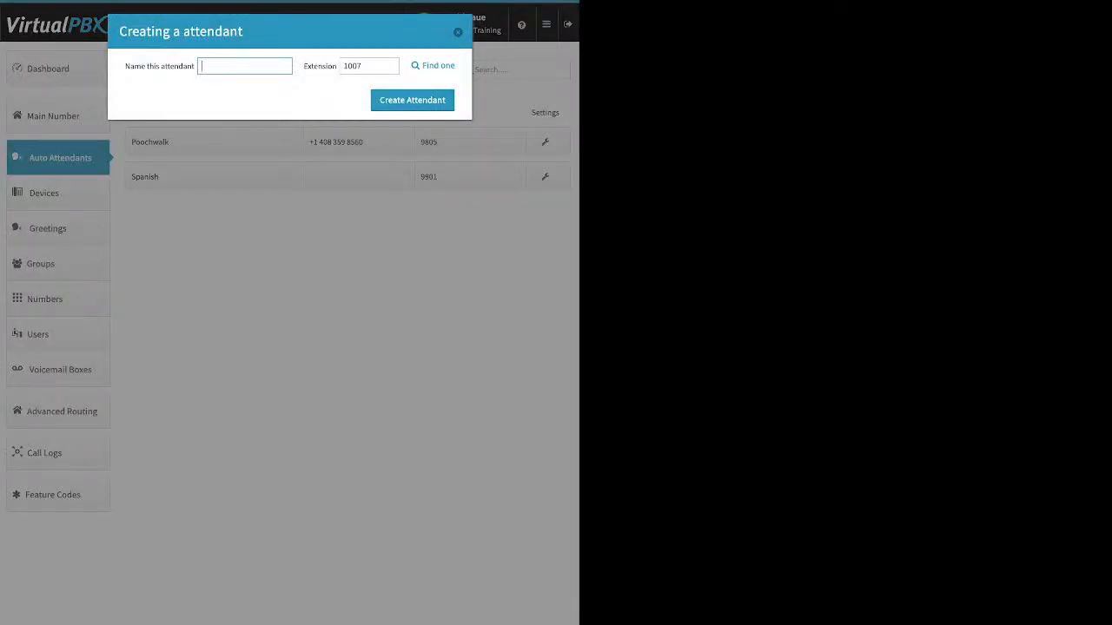
pyautogui.click(457, 32)
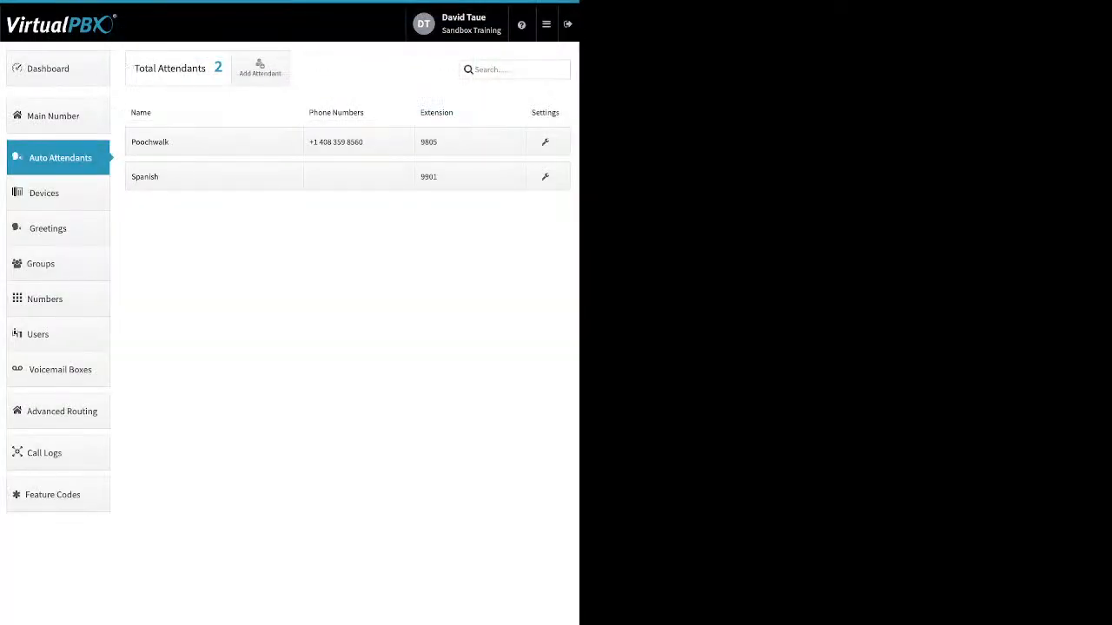
# Try switching the Poochwalk attendant to Available in Main Menu and back to Unavailable.
pyautogui.click(212, 141)
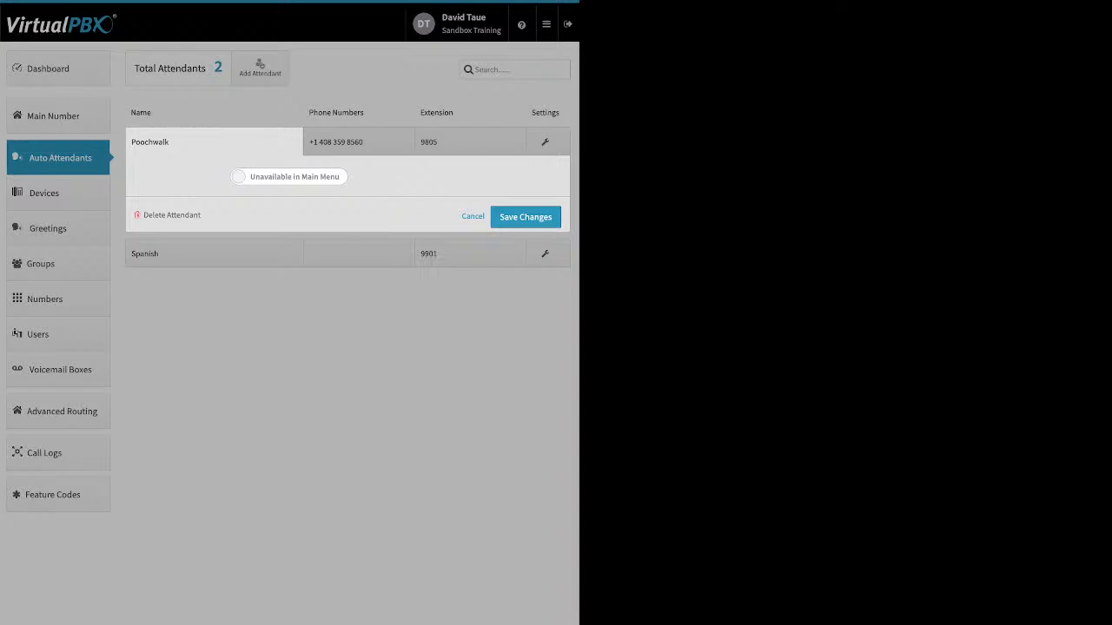
pyautogui.click(288, 177)
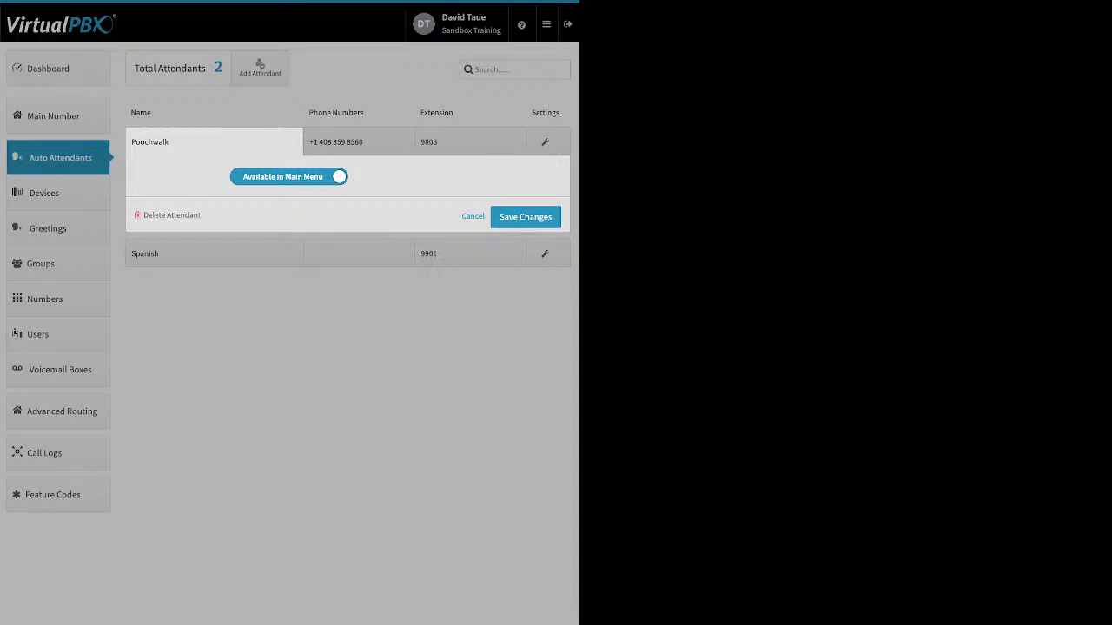
pyautogui.click(289, 177)
# Review the phone number assignment options of the Poochwalk attendant and close them without changes.
pyautogui.click(359, 143)
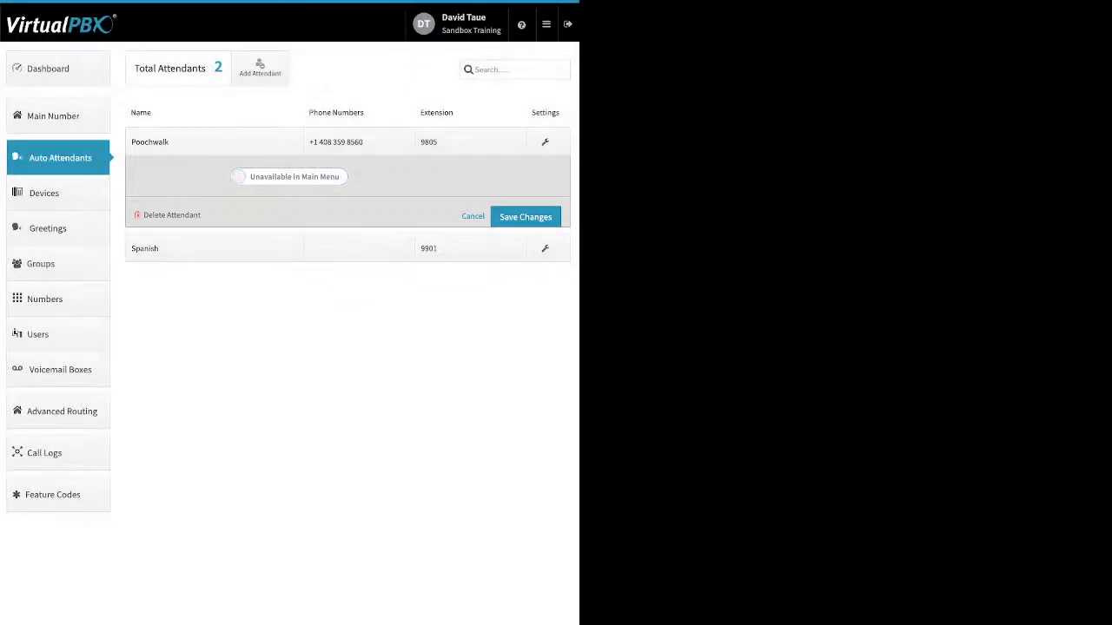
pyautogui.click(358, 142)
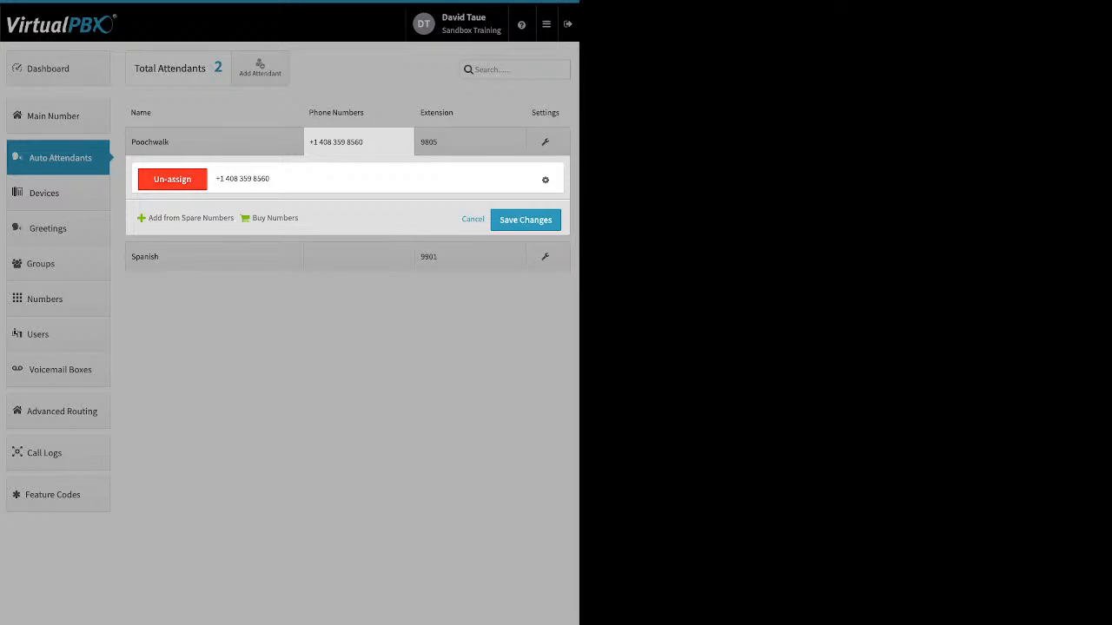
pyautogui.click(473, 219)
# Add extension 5560 to the Poochwalk attendant and save the change.
pyautogui.click(470, 141)
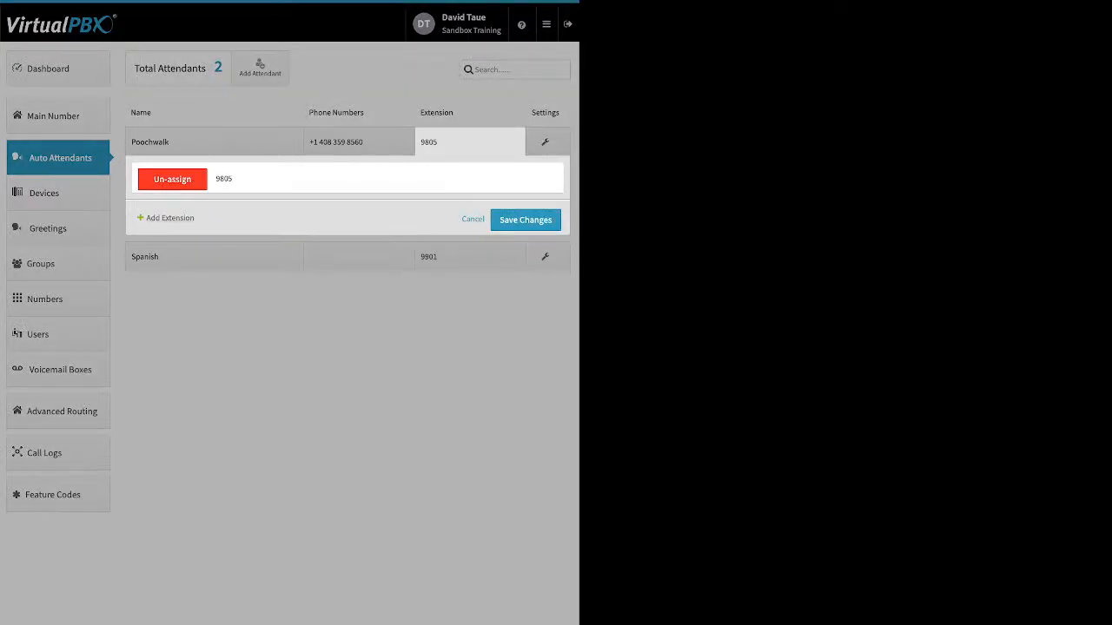
pyautogui.click(169, 218)
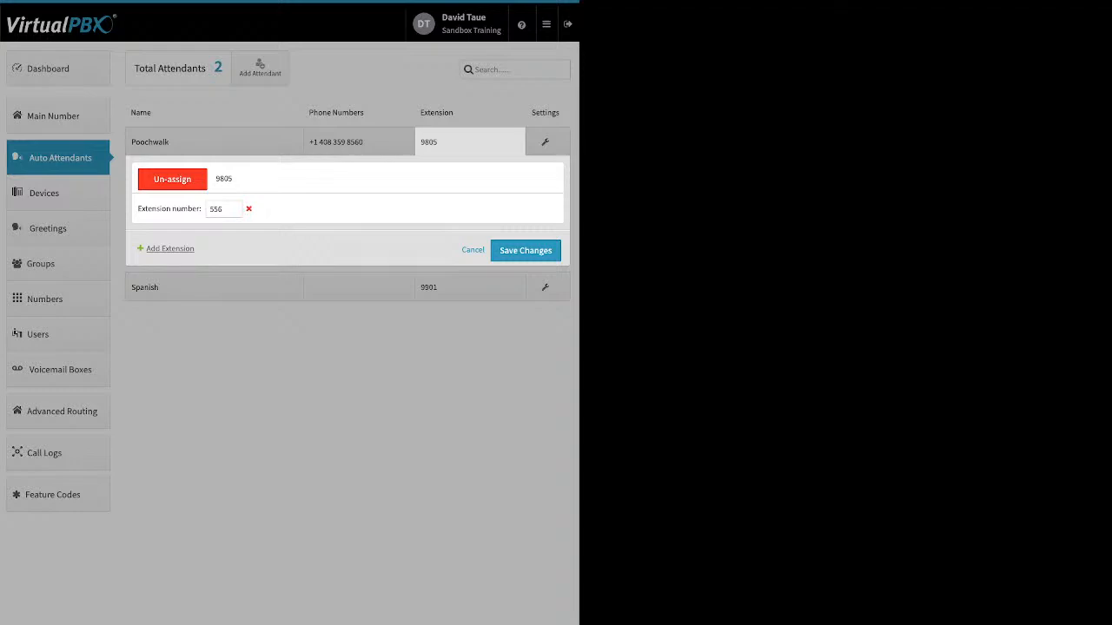
pyautogui.click(224, 210)
pyautogui.write('0')
pyautogui.click(526, 251)
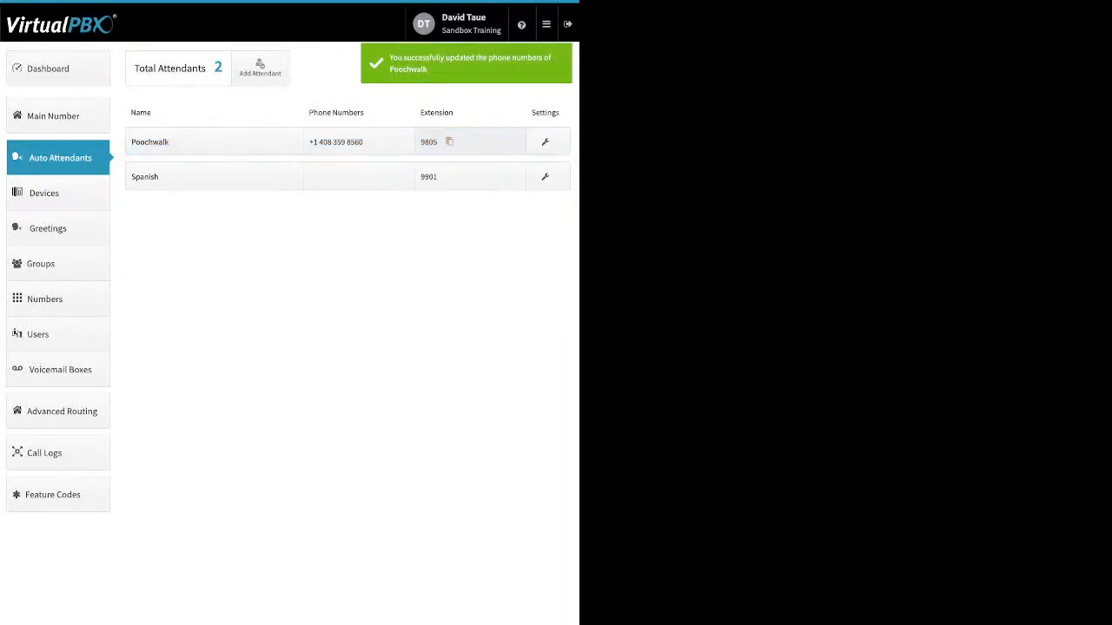
# Un-assign extension 9805 from the Poochwalk attendant and save the change.
pyautogui.click(464, 141)
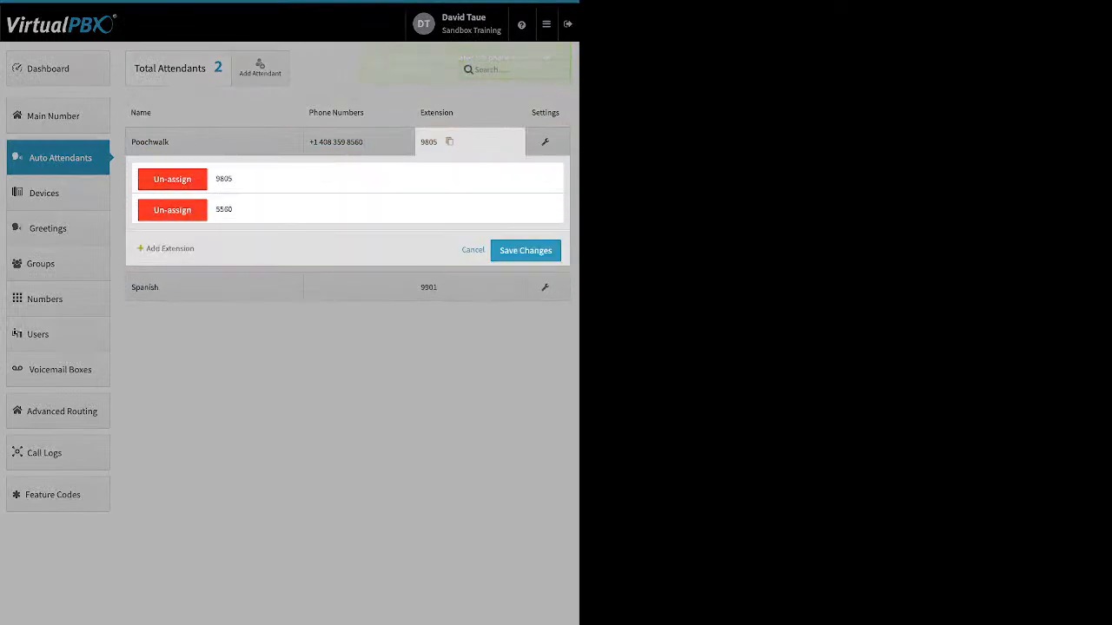
pyautogui.click(172, 179)
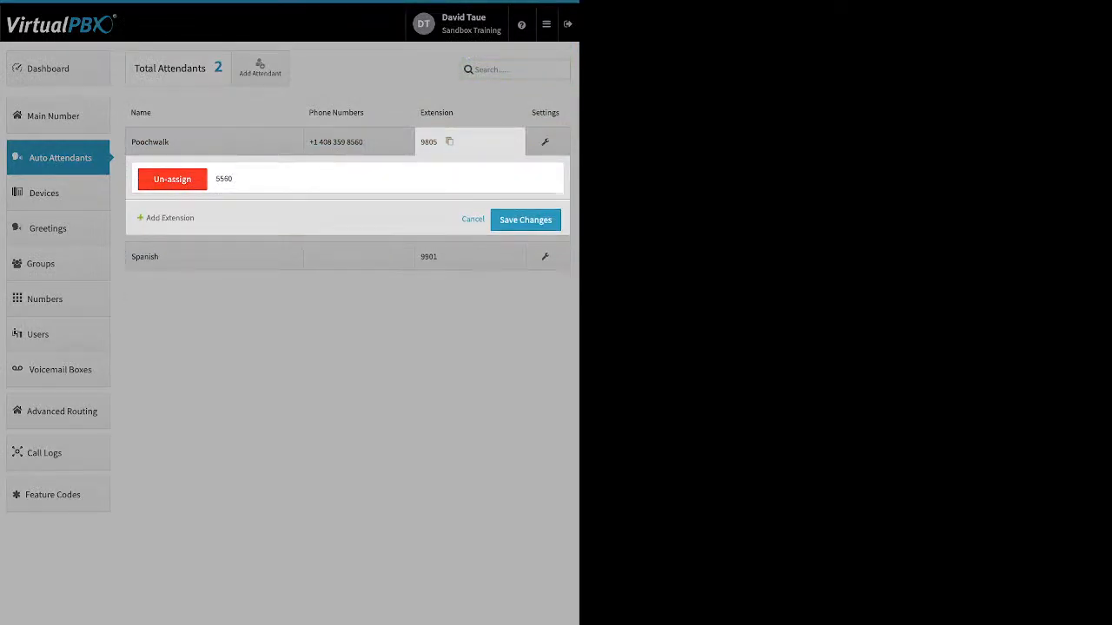
pyautogui.click(526, 220)
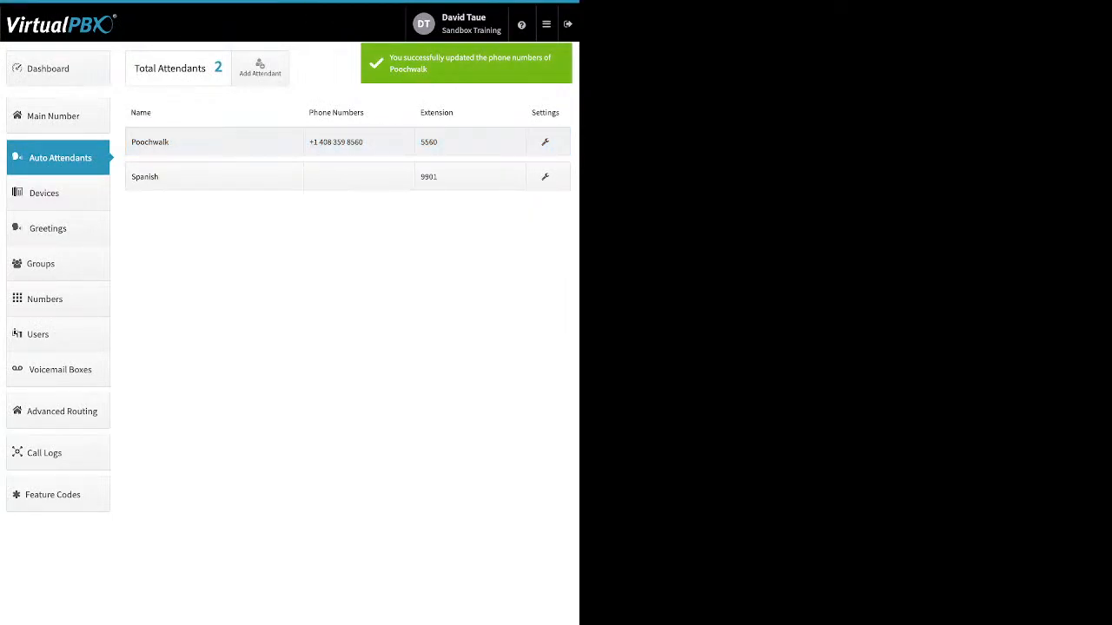
# Open the Poochwalk attendant's open-hours Virtual Receptionist settings and save them.
pyautogui.click(545, 141)
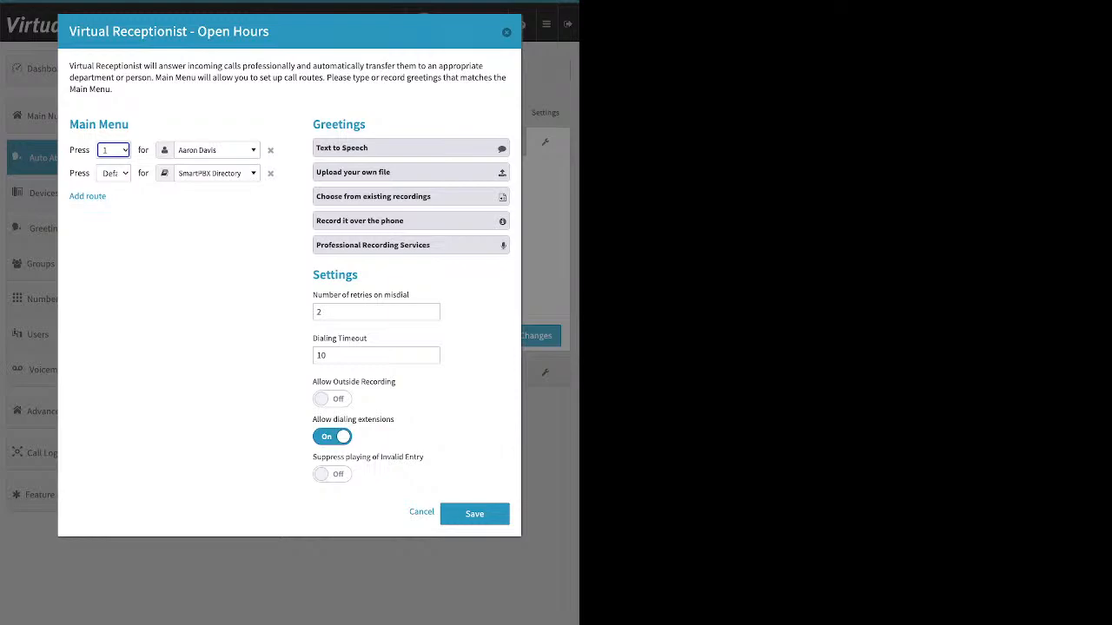
pyautogui.click(474, 515)
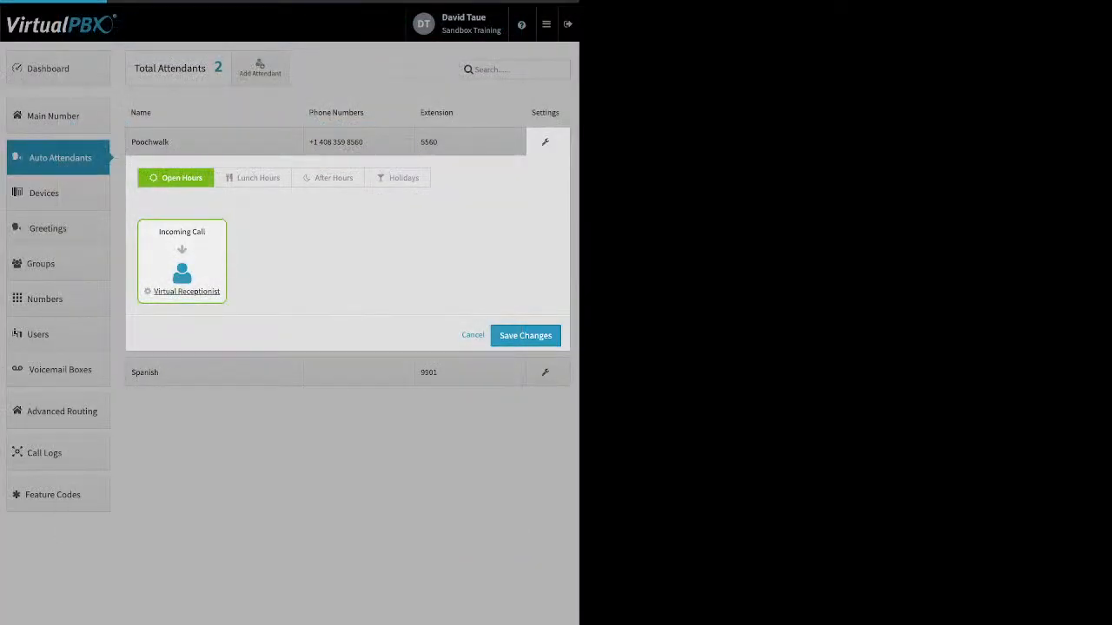
# Save the Poochwalk attendant's call handling, and disable the MH Cell device in the devices list.
pyautogui.click(526, 336)
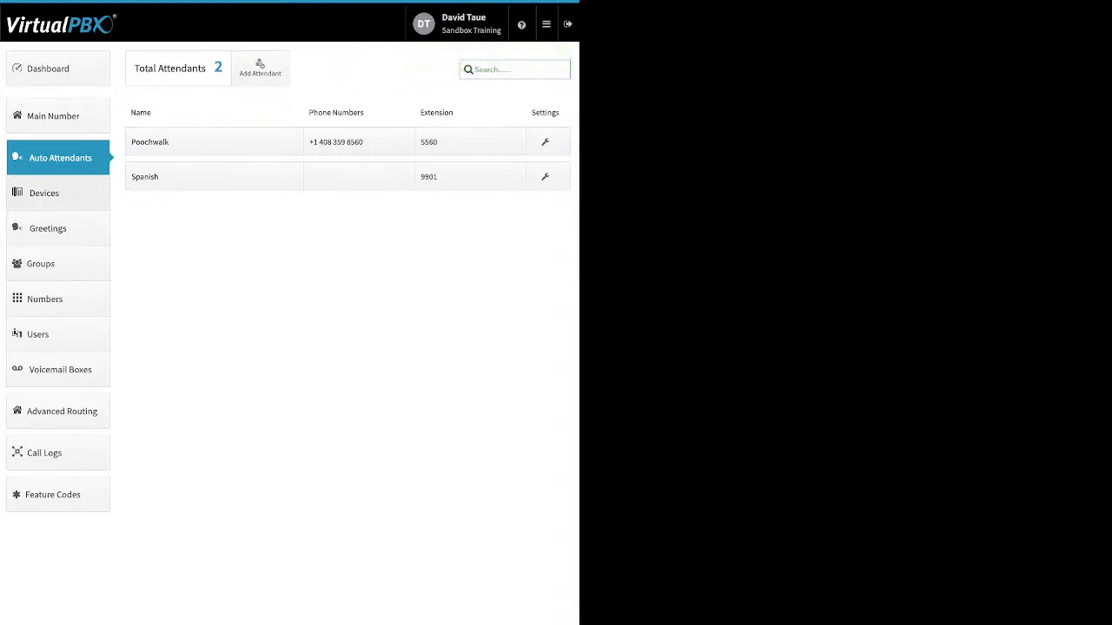
pyautogui.click(58, 194)
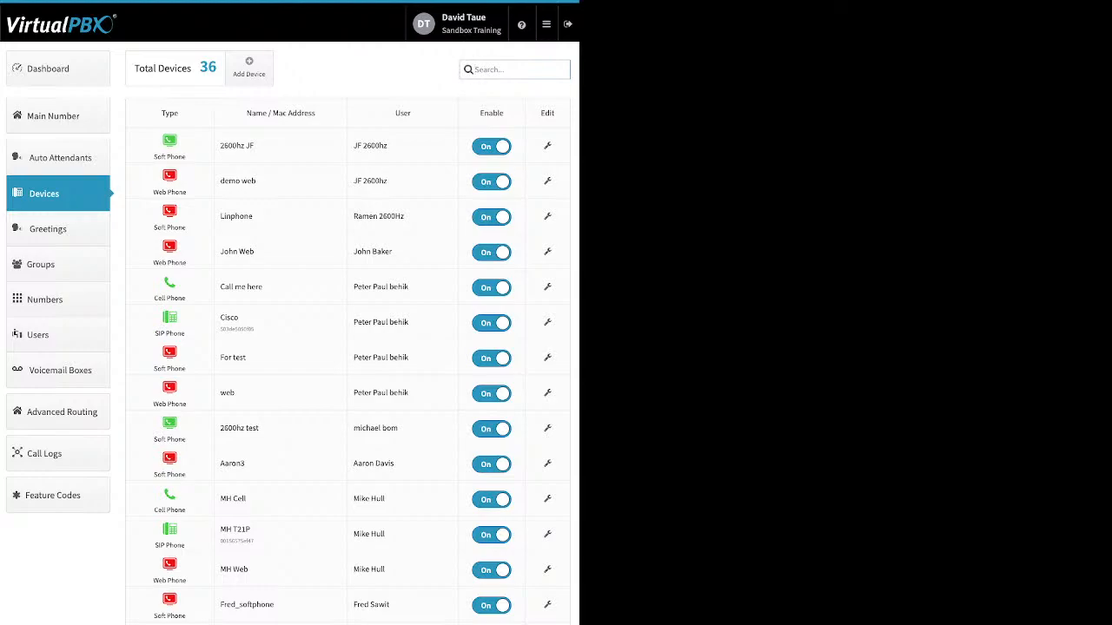
pyautogui.click(492, 499)
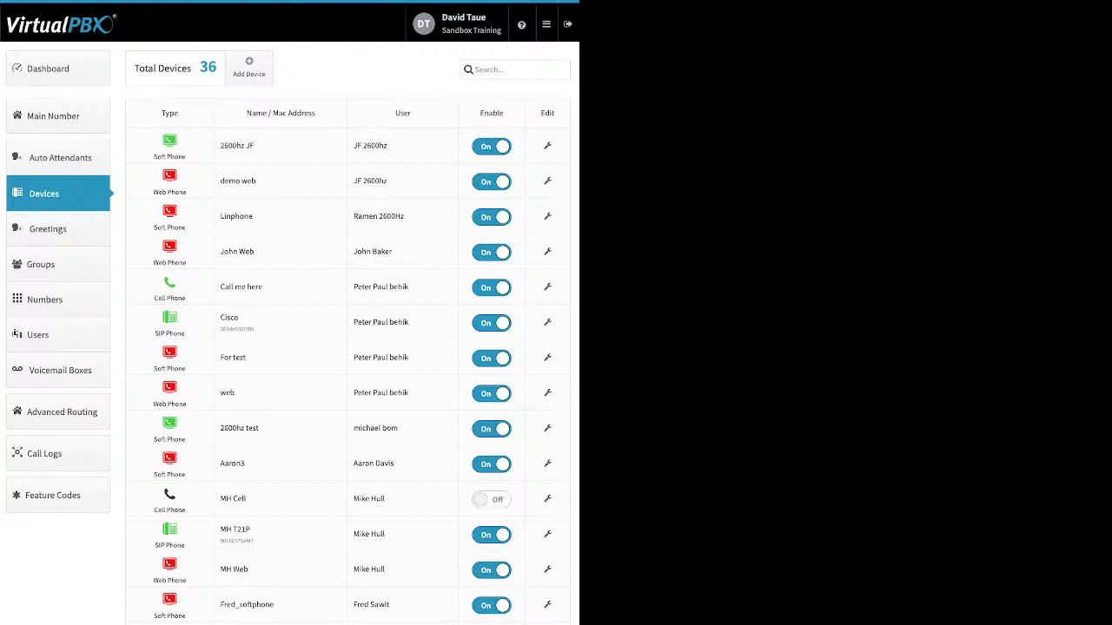
# Start adding a SIP phone and examine the models offered for the Yealink, Poly, Htek and Cisco brands.
pyautogui.click(249, 68)
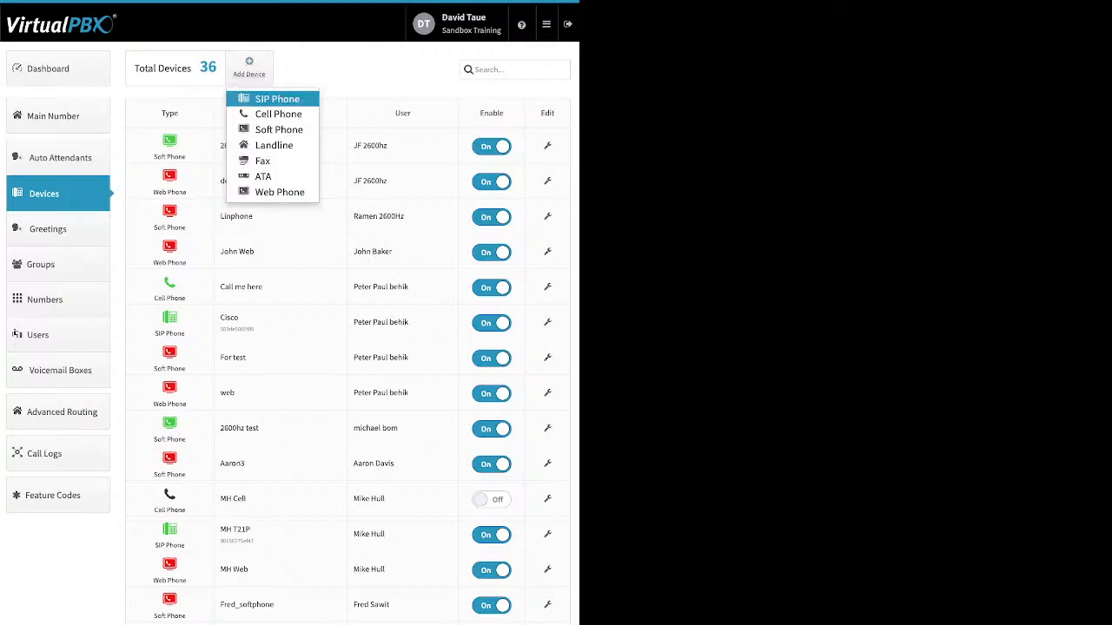
pyautogui.click(277, 98)
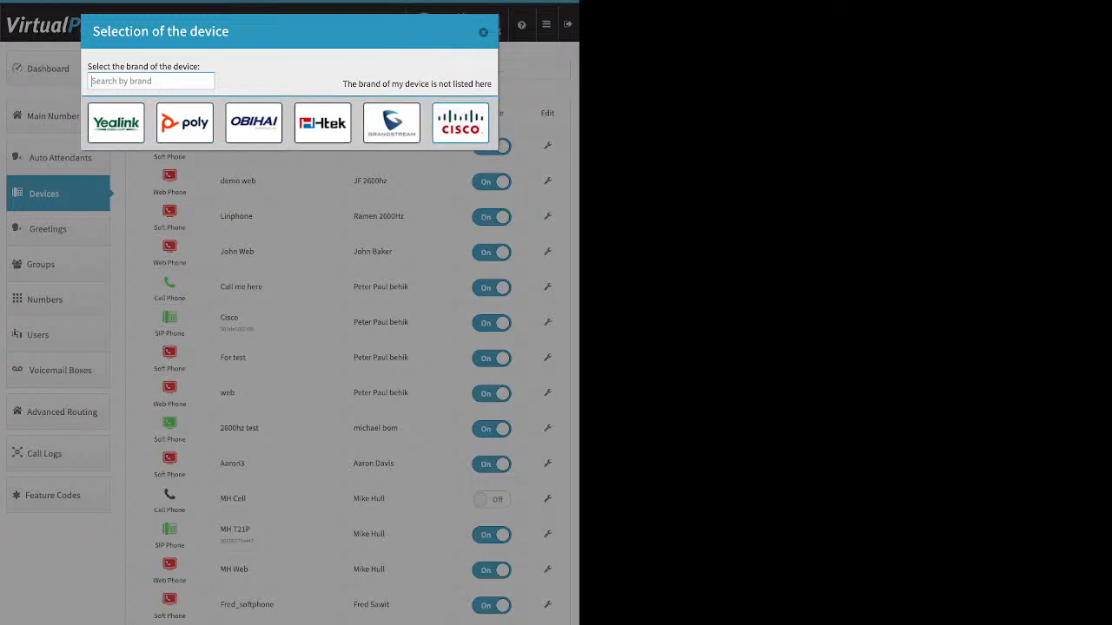
pyautogui.click(116, 122)
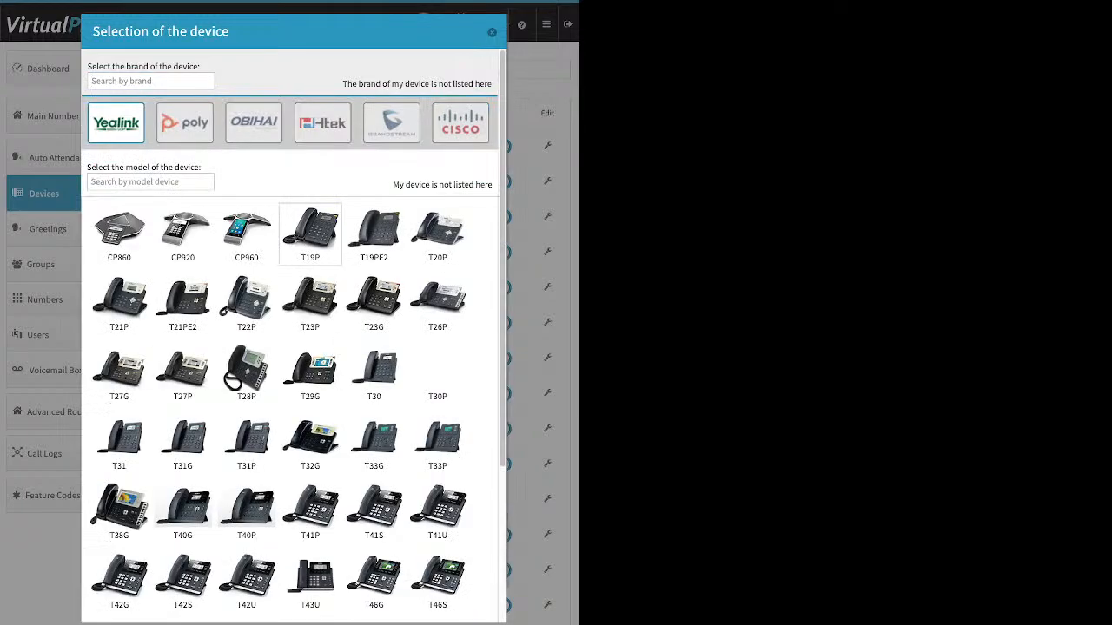
pyautogui.scroll(-5, 310, 300)
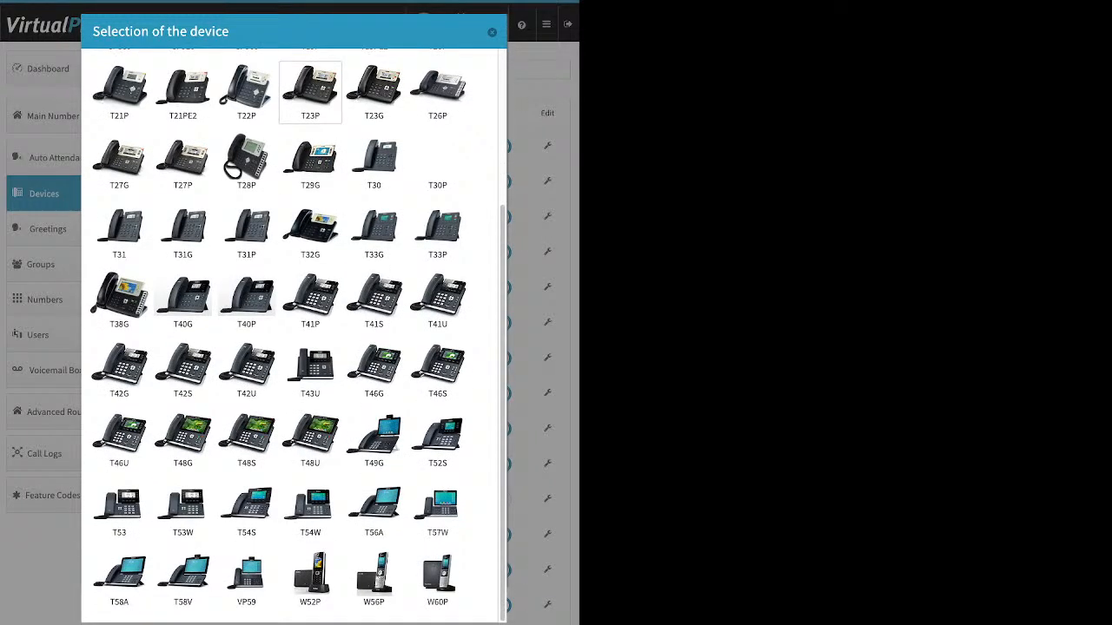
pyautogui.scroll(5, 310, 299)
pyautogui.click(185, 122)
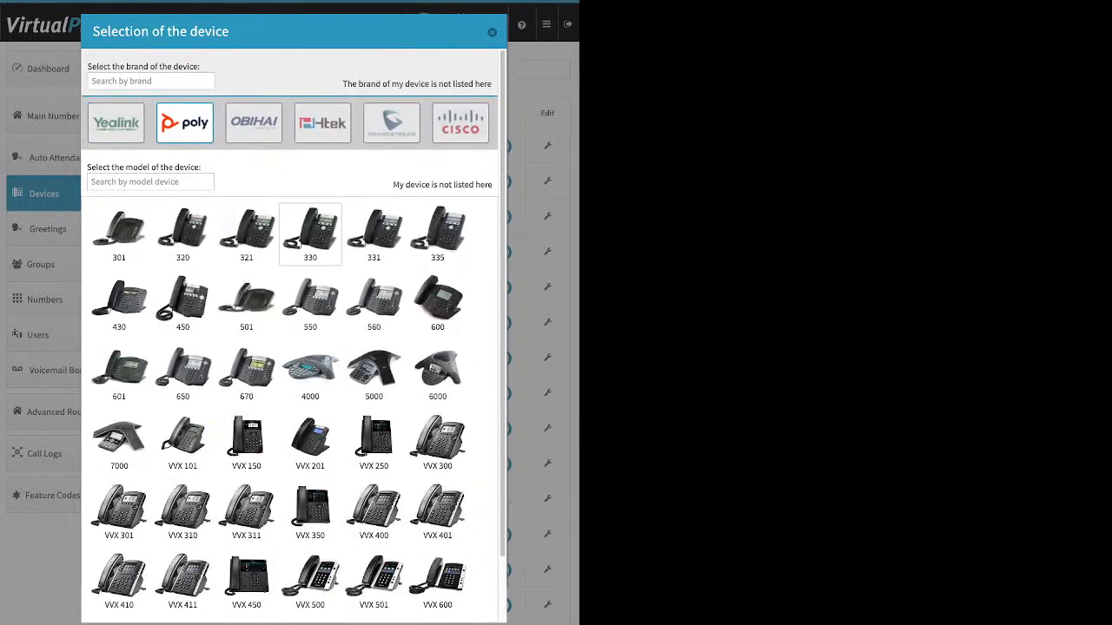
pyautogui.scroll(-2, 310, 235)
pyautogui.scroll(2, 310, 234)
pyautogui.click(322, 123)
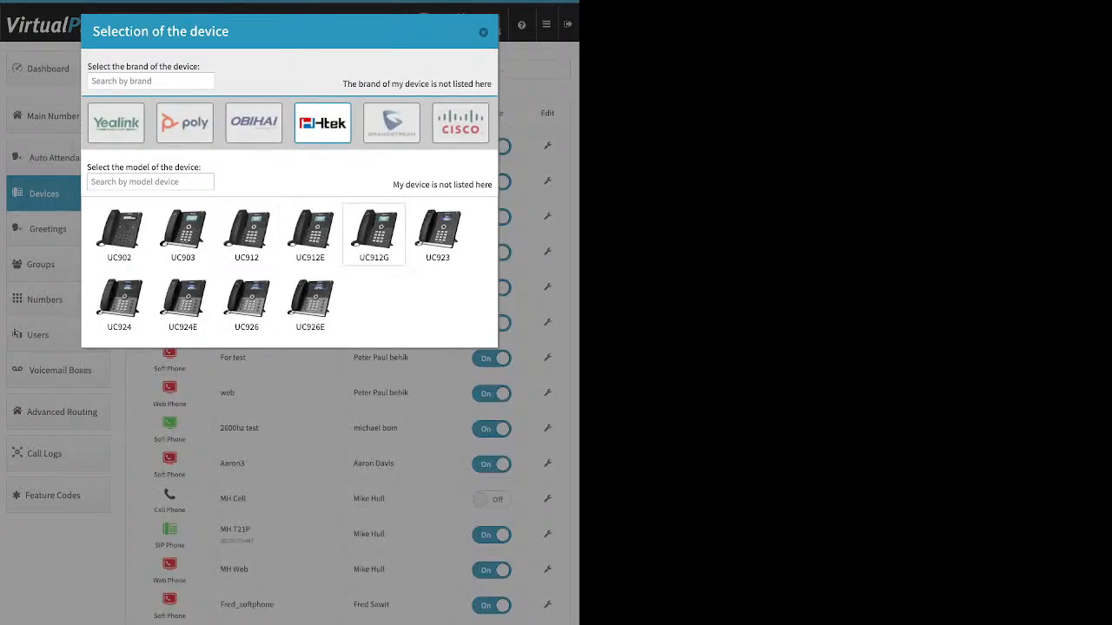
pyautogui.click(460, 122)
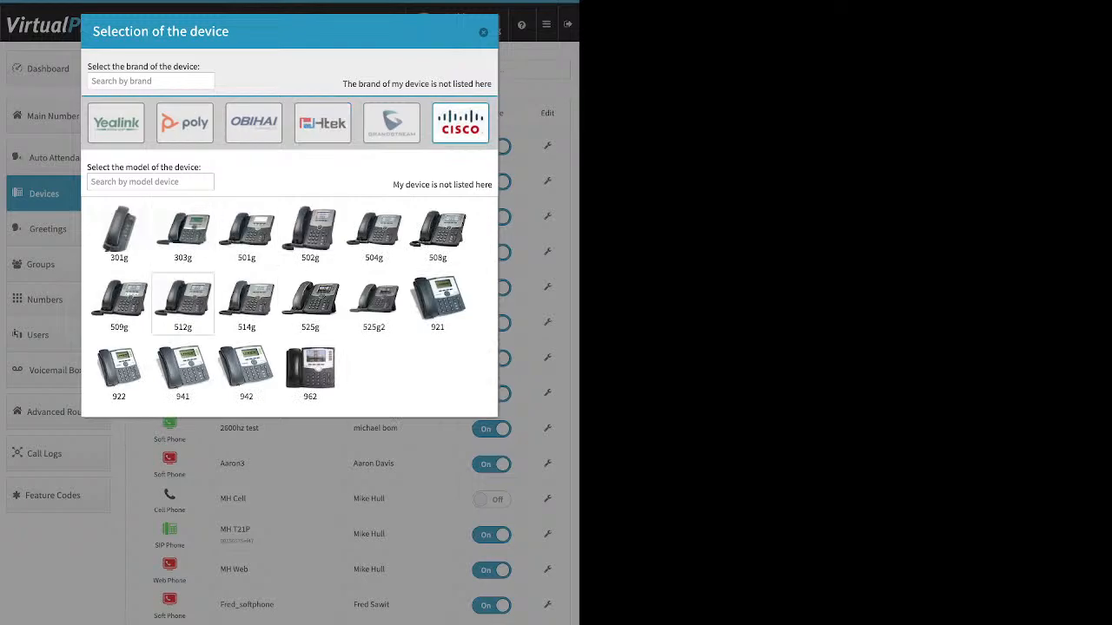
# Select the Cisco 525g2 model, inspect its device name and MAC address fields, and close without creating the device.
pyautogui.click(373, 303)
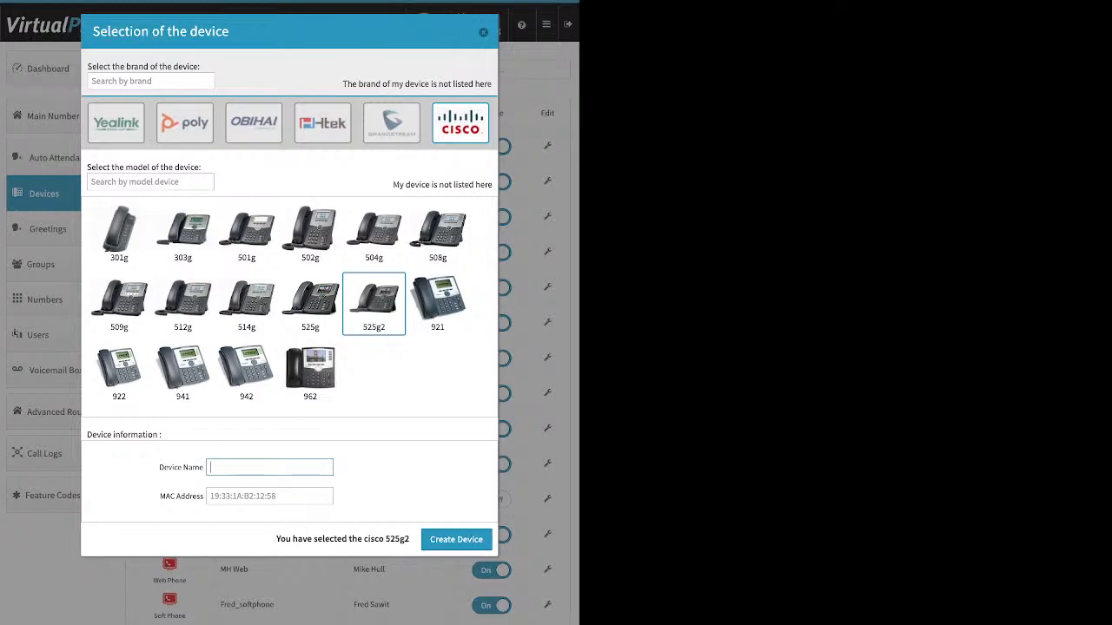
pyautogui.click(269, 496)
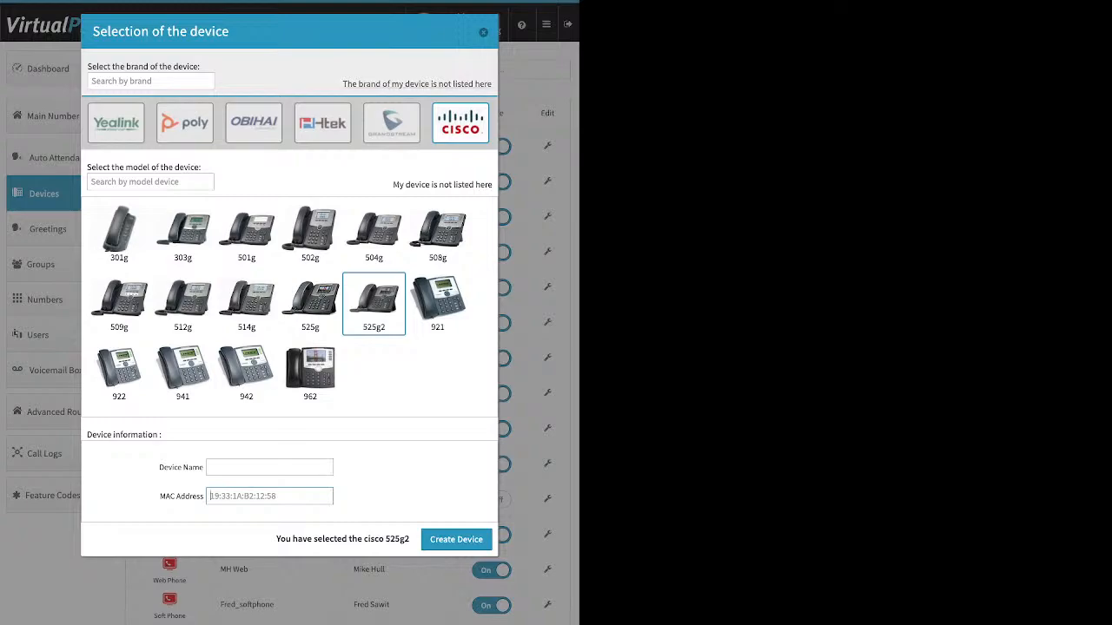
pyautogui.click(483, 32)
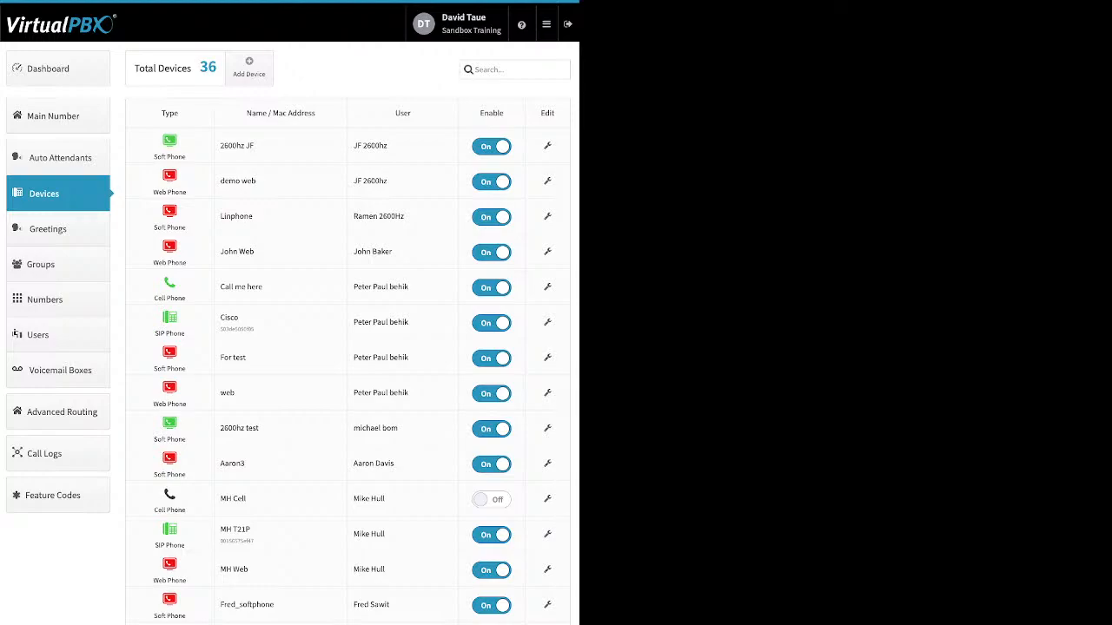
# Review the new cell phone form and the "Call me here" device's basic settings, closing both without changes.
pyautogui.click(249, 67)
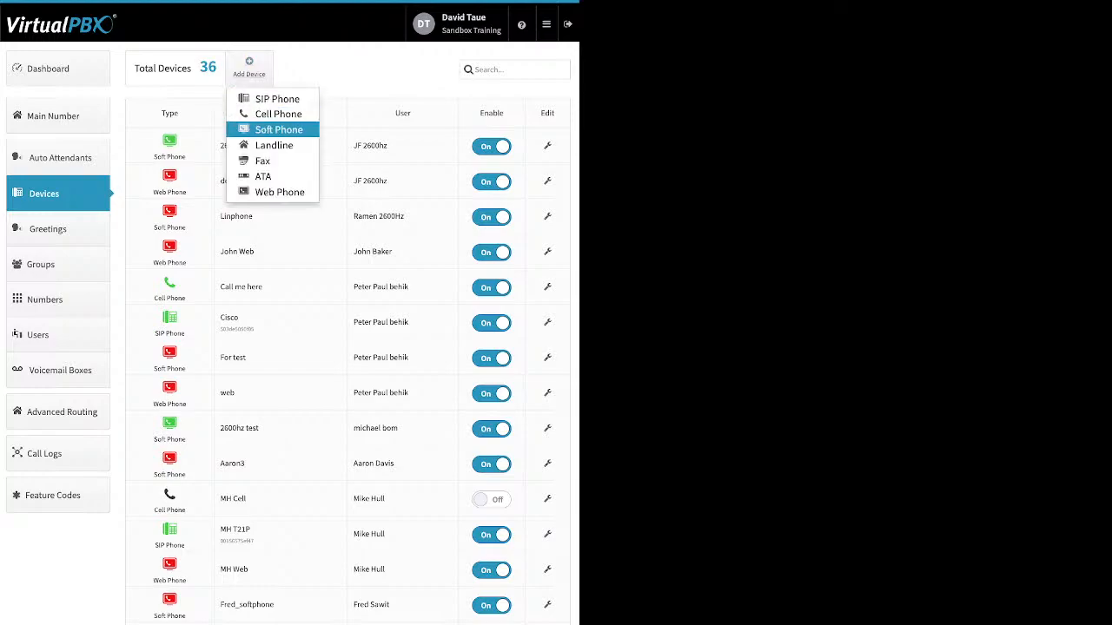
pyautogui.click(278, 114)
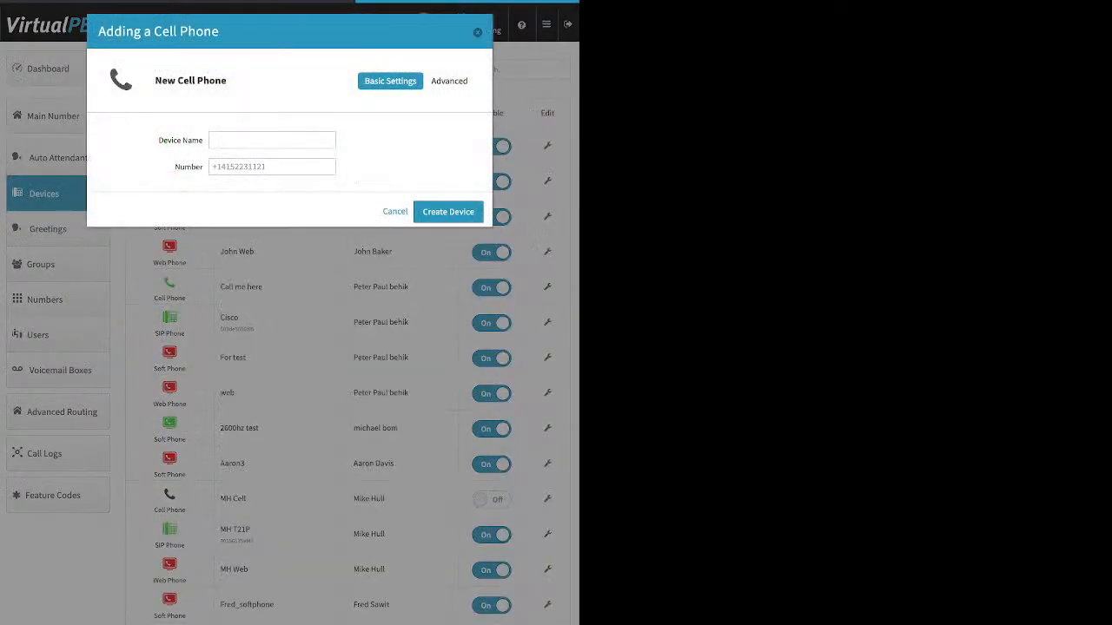
pyautogui.click(271, 139)
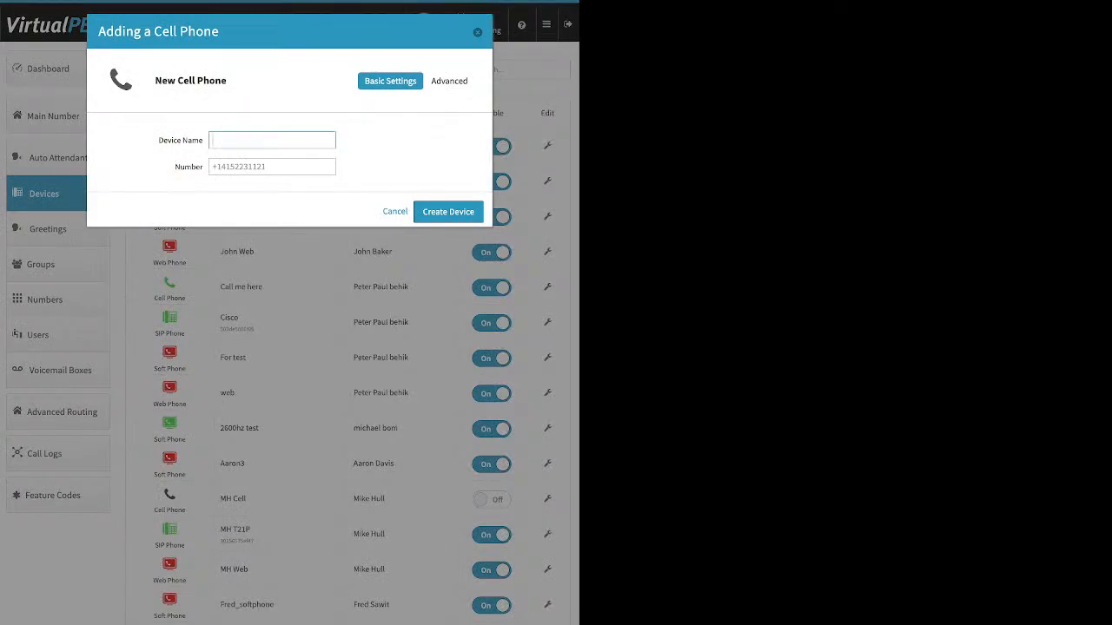
pyautogui.click(271, 167)
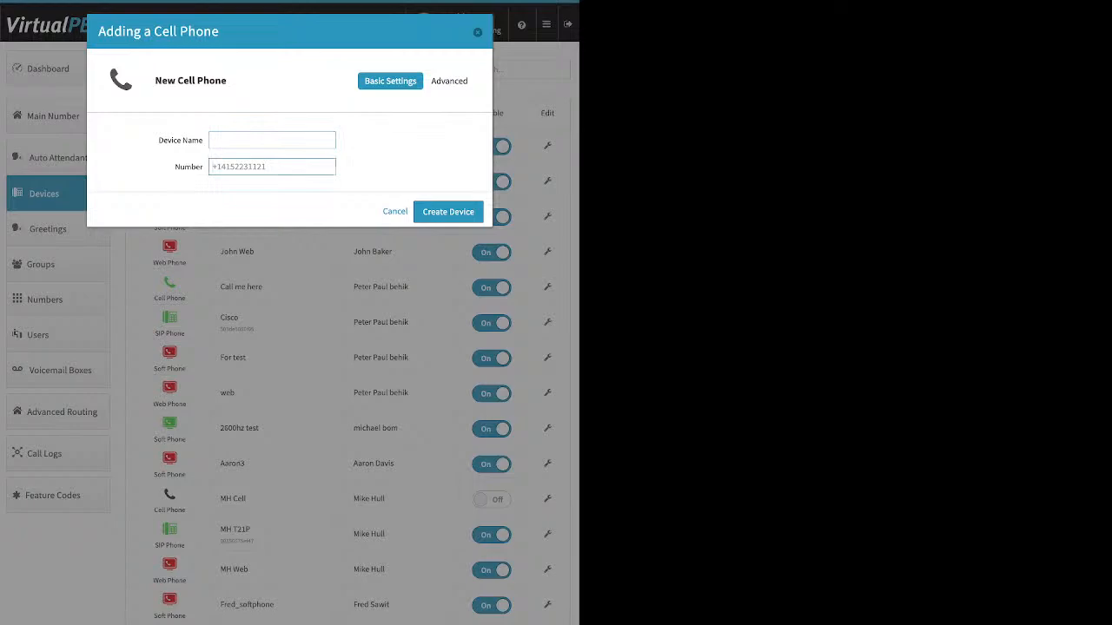
pyautogui.press('Escape')
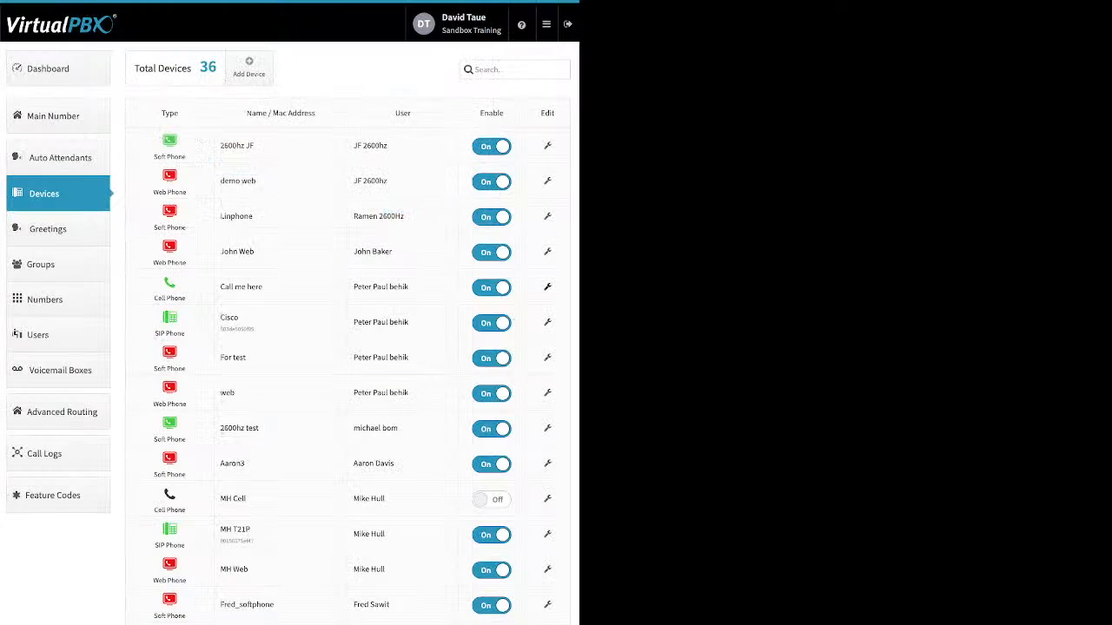
pyautogui.click(547, 288)
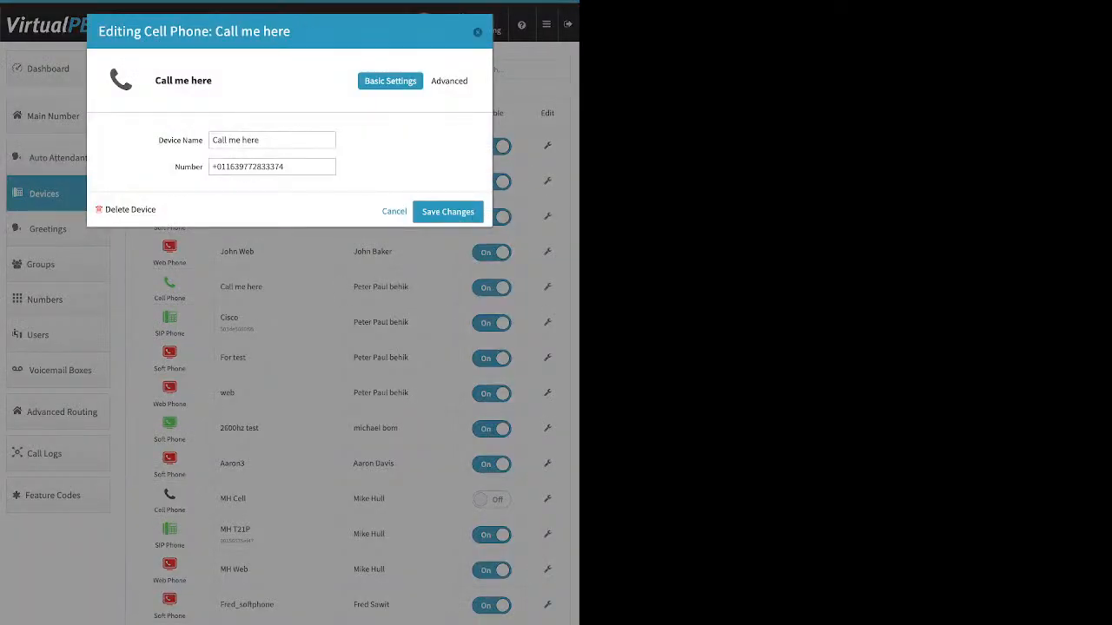
pyautogui.press('Escape')
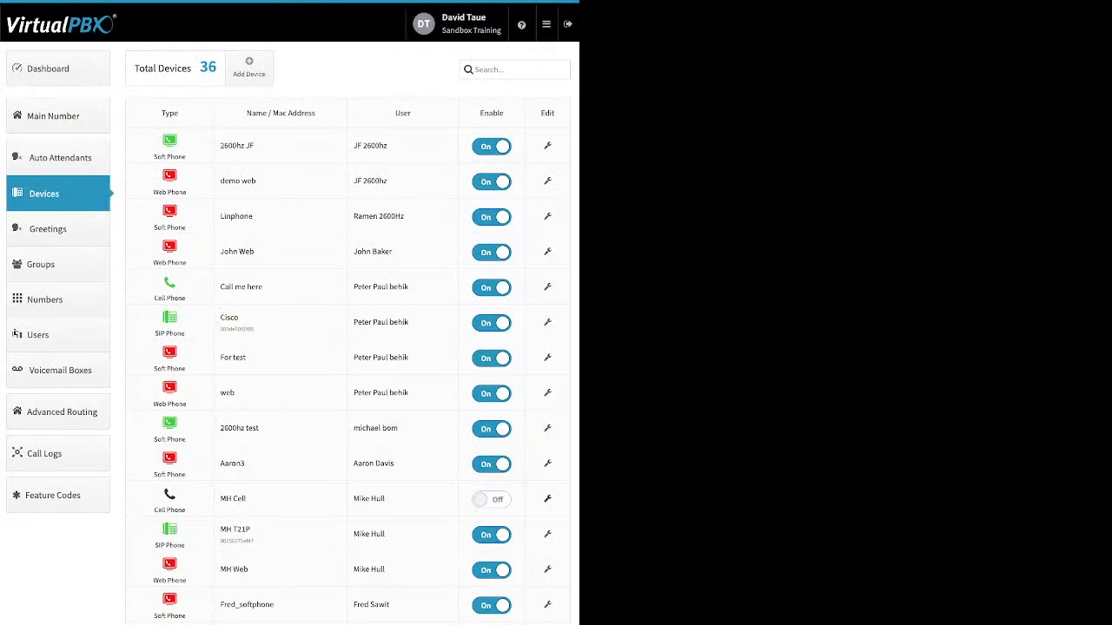
# Open the MH Cell device's advanced options and try allowing use of the cellphone's voicemail, clearing the option again.
pyautogui.click(548, 499)
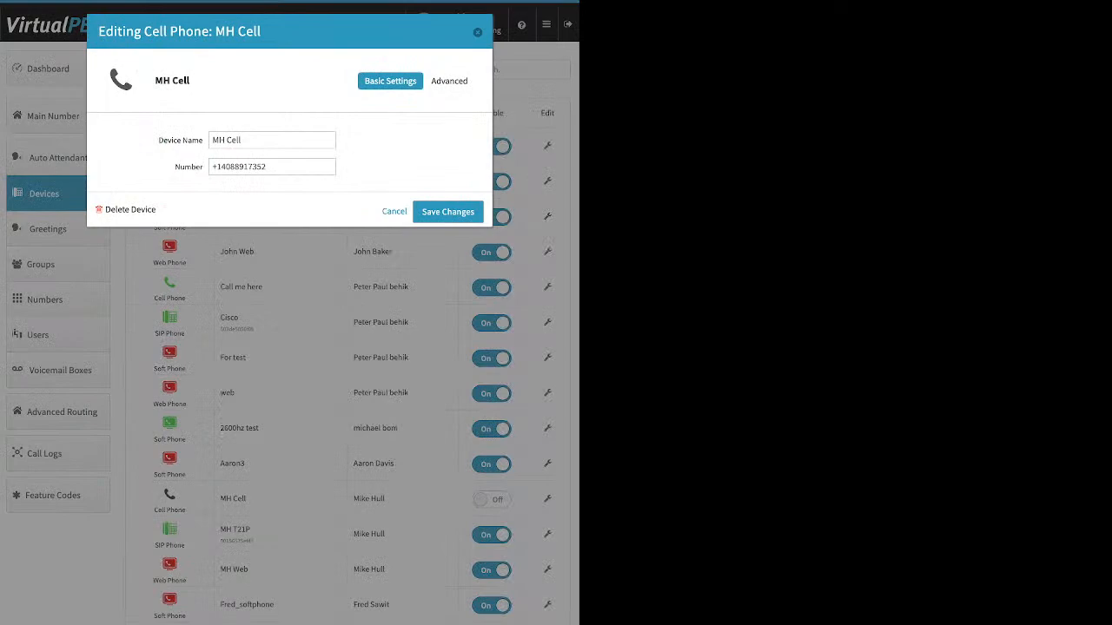
pyautogui.click(450, 80)
pyautogui.click(436, 103)
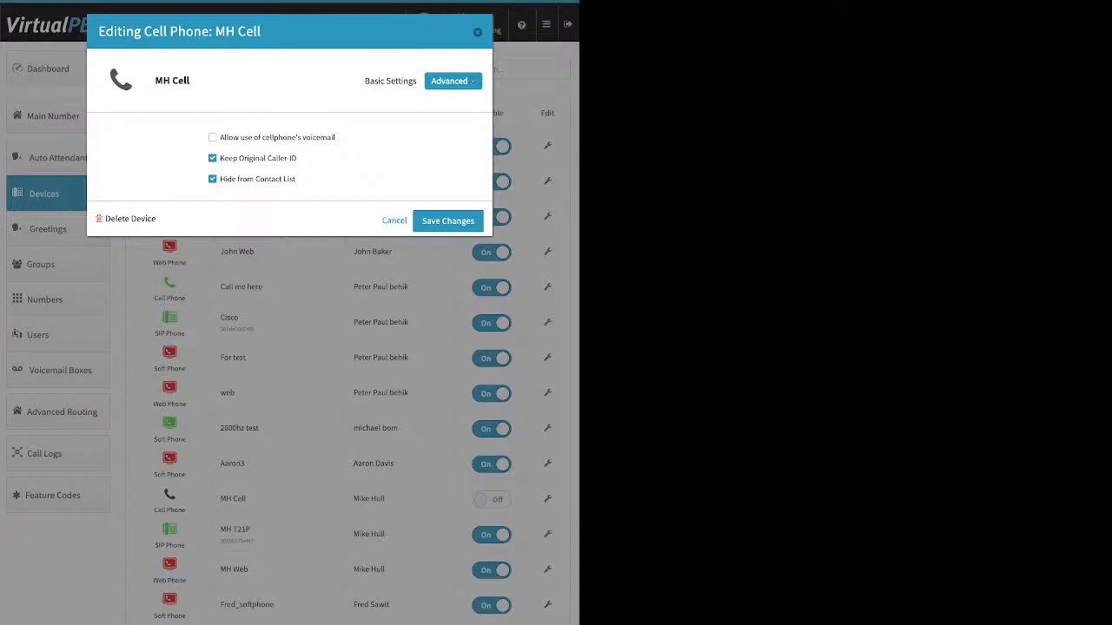
pyautogui.click(453, 81)
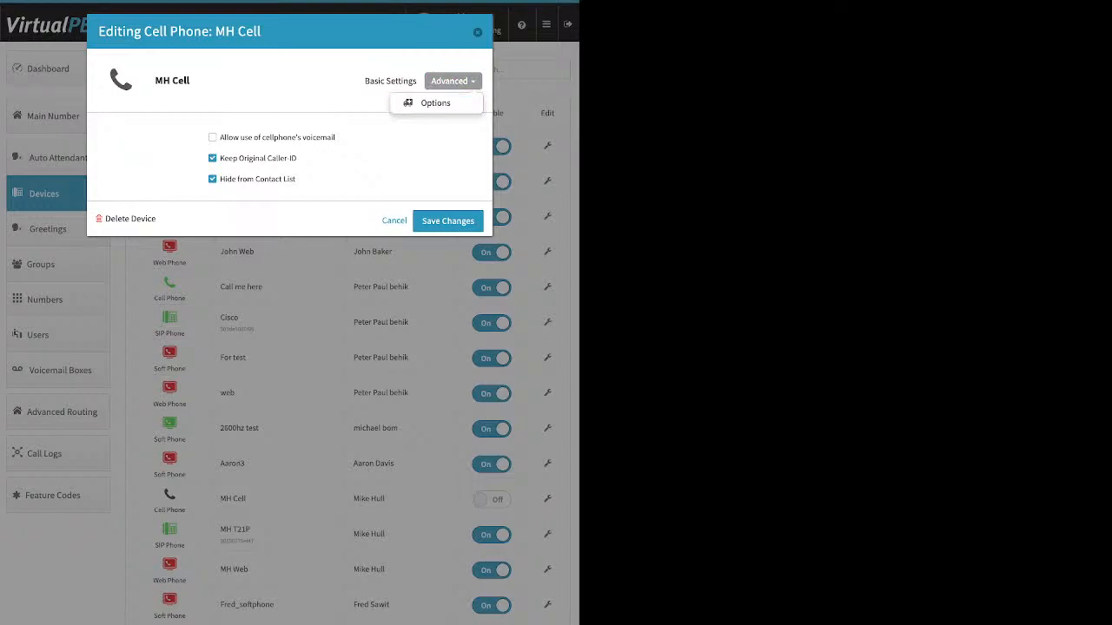
pyautogui.click(352, 137)
pyautogui.moveTo(220, 137); pyautogui.dragTo(336, 137)
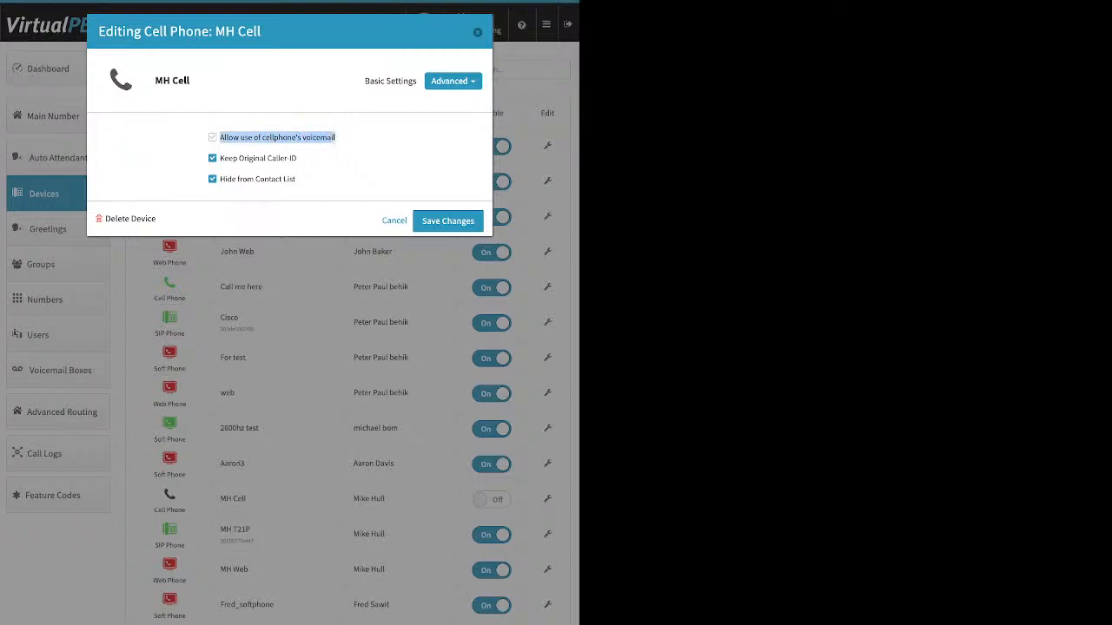
pyautogui.click(213, 137)
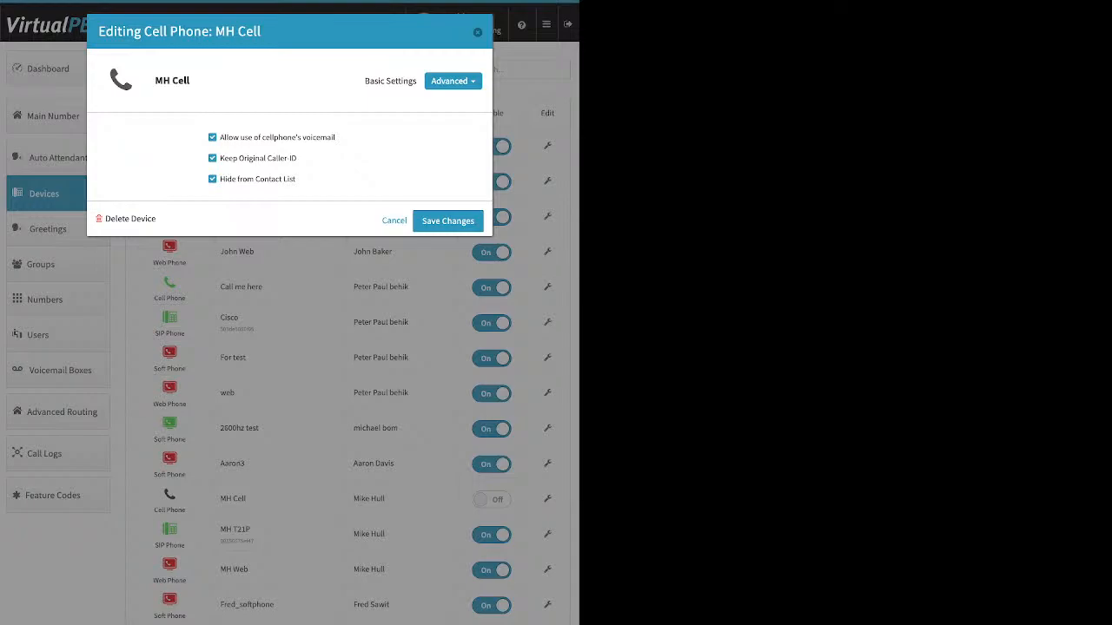
pyautogui.click(212, 138)
# Try turning off Keep Original Caller ID for MH Cell and close the device without saving.
pyautogui.moveTo(298, 159); pyautogui.dragTo(224, 159)
pyautogui.click(224, 159)
pyautogui.moveTo(298, 159); pyautogui.dragTo(219, 158)
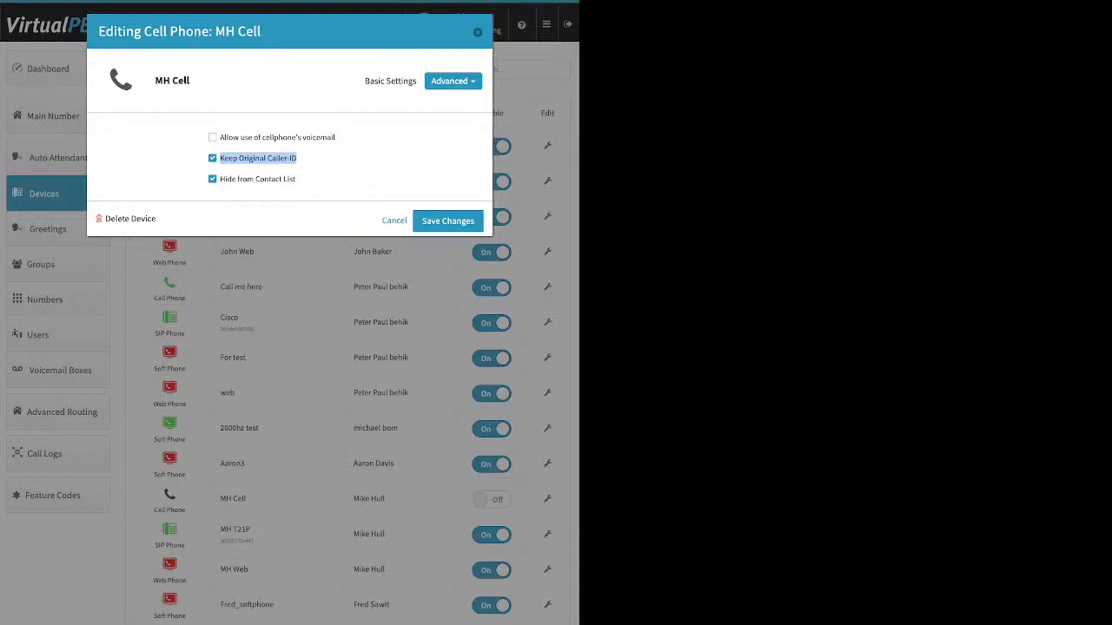
pyautogui.click(212, 158)
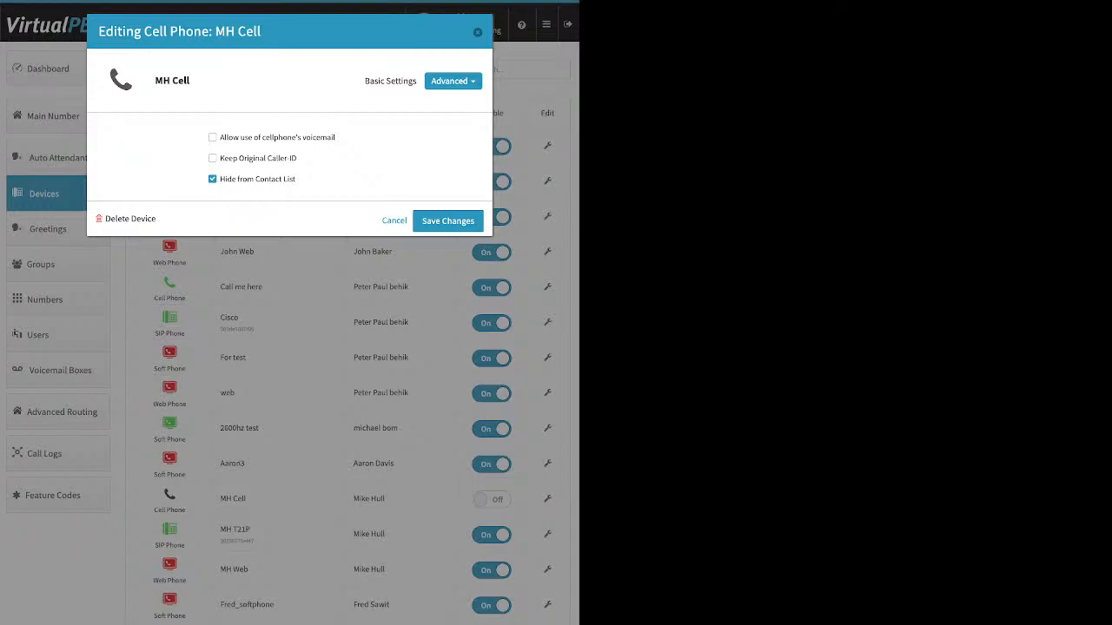
pyautogui.press('Escape')
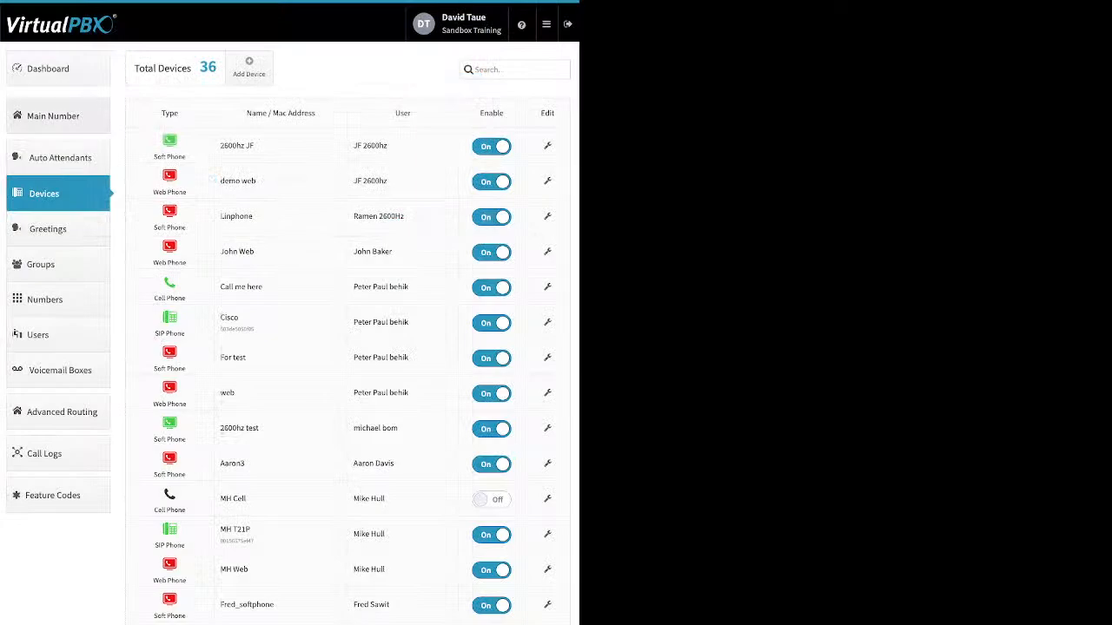
# Review the Company Caller ID and emergency information from the dashboard and close it without changes.
pyautogui.click(57, 116)
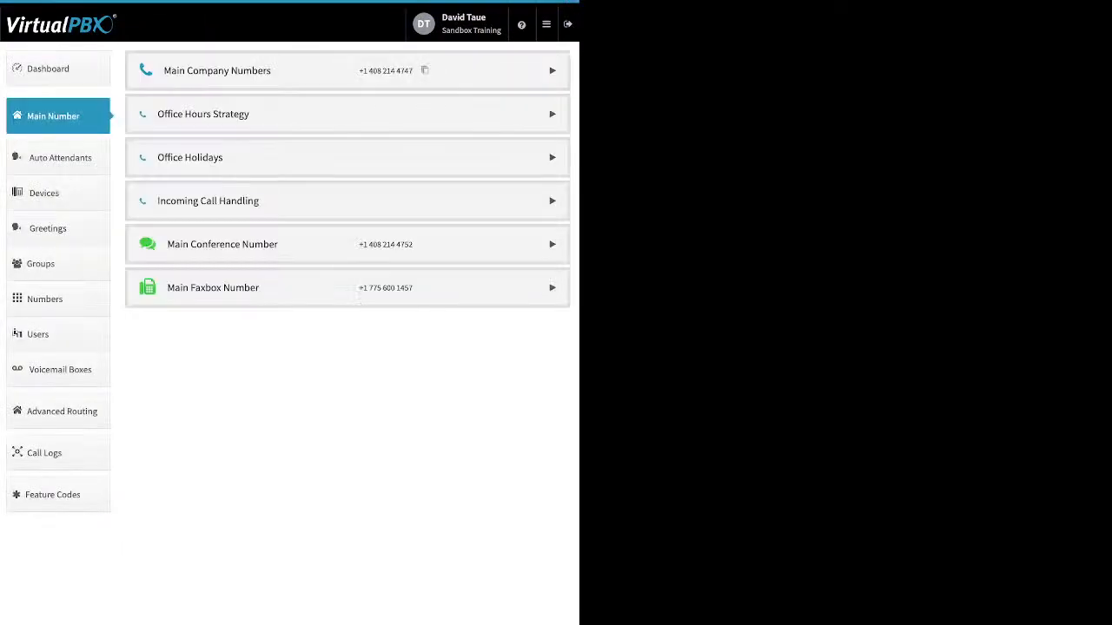
pyautogui.click(57, 69)
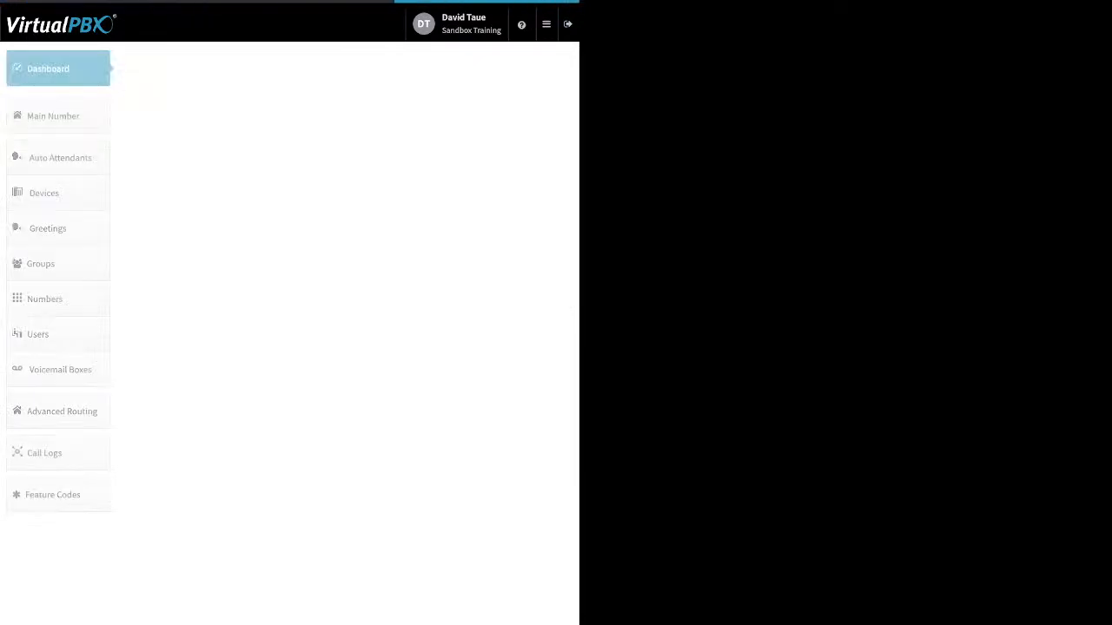
pyautogui.click(403, 68)
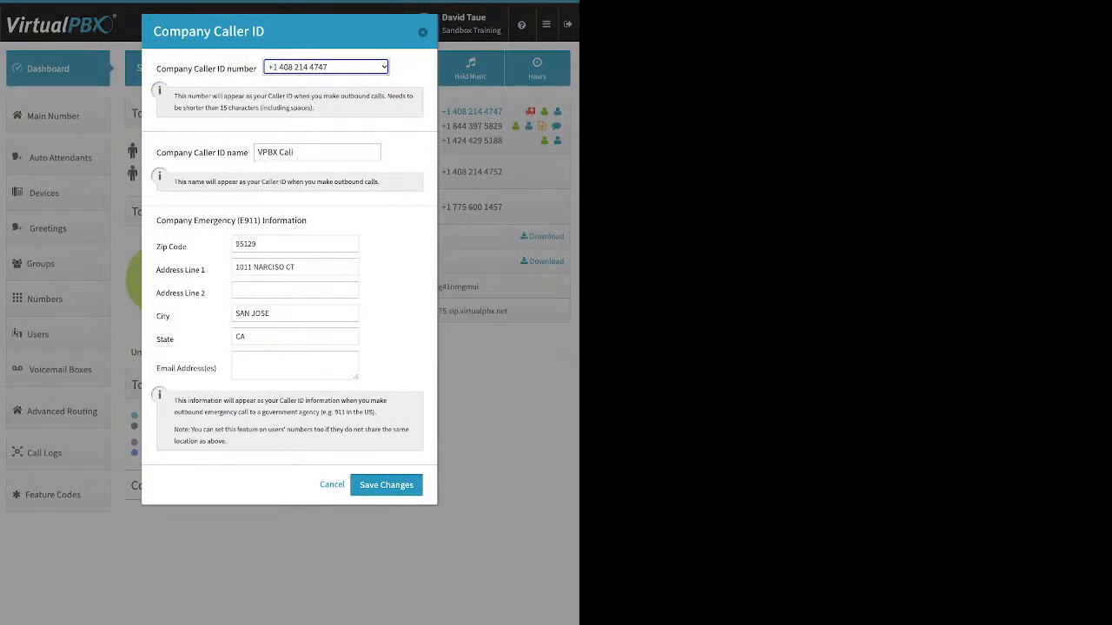
pyautogui.click(423, 33)
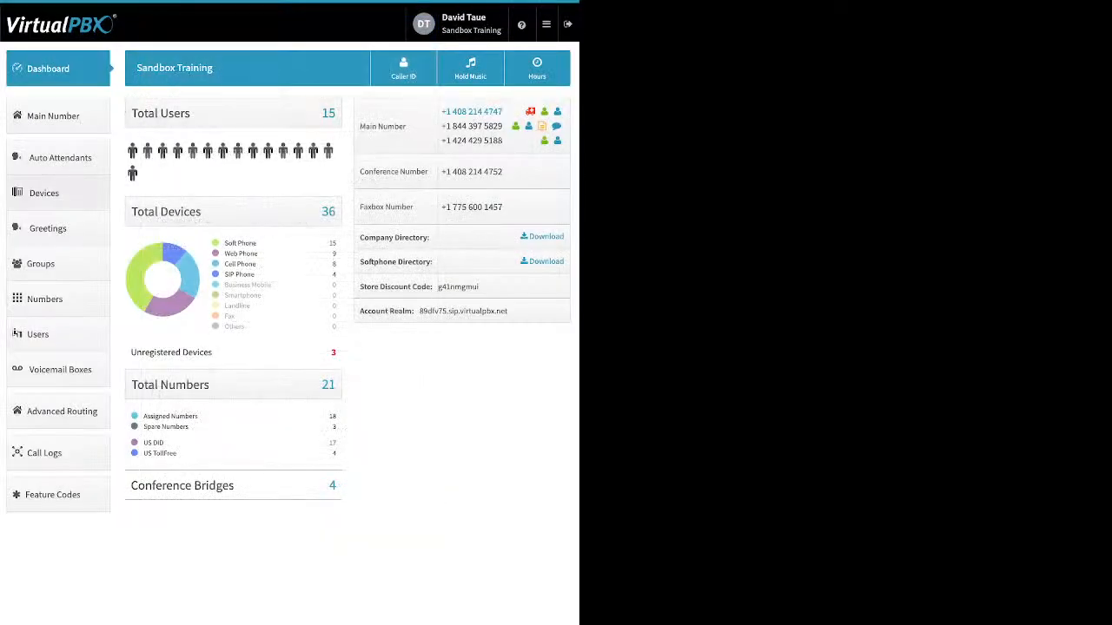
# Open the new soft phone form from the devices list, review its SIP username, SIP password and realm, and close it without creating the device.
pyautogui.click(57, 194)
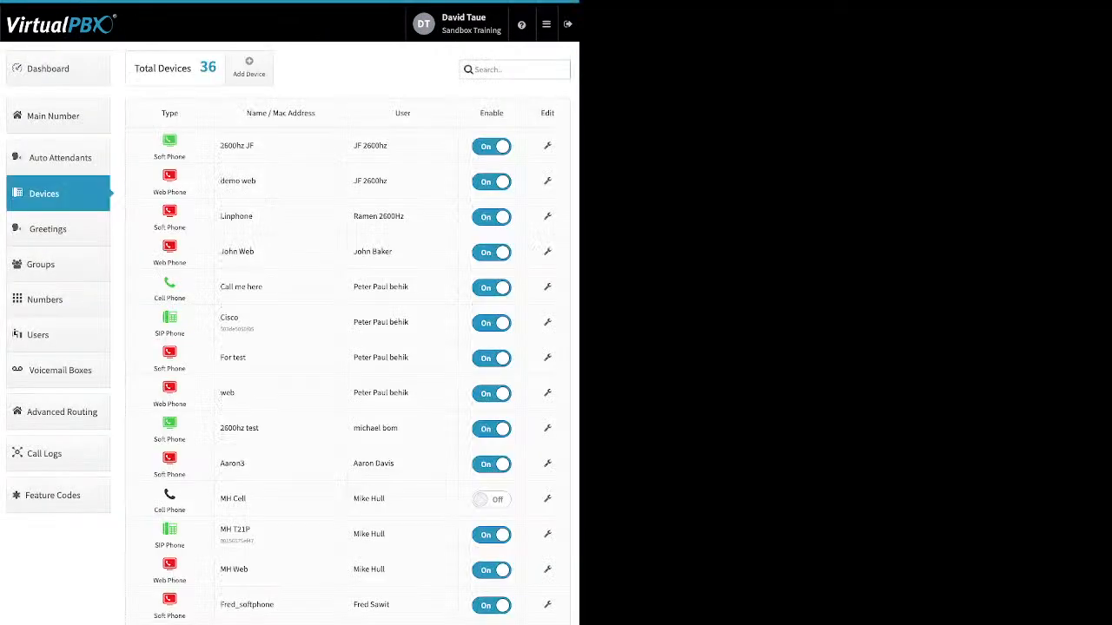
pyautogui.click(250, 67)
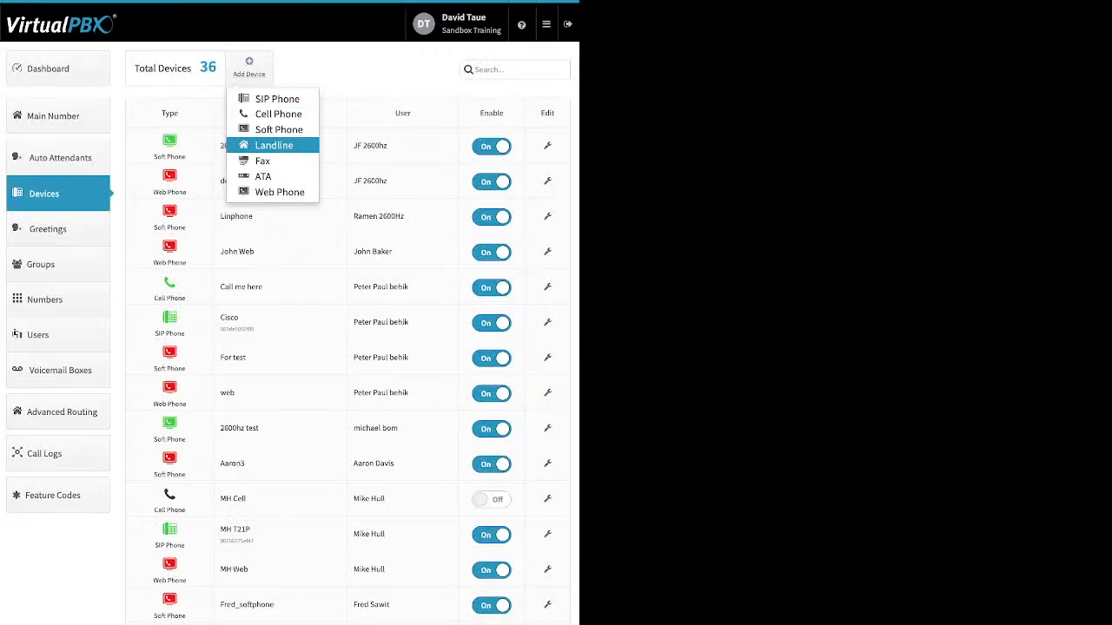
pyautogui.click(278, 129)
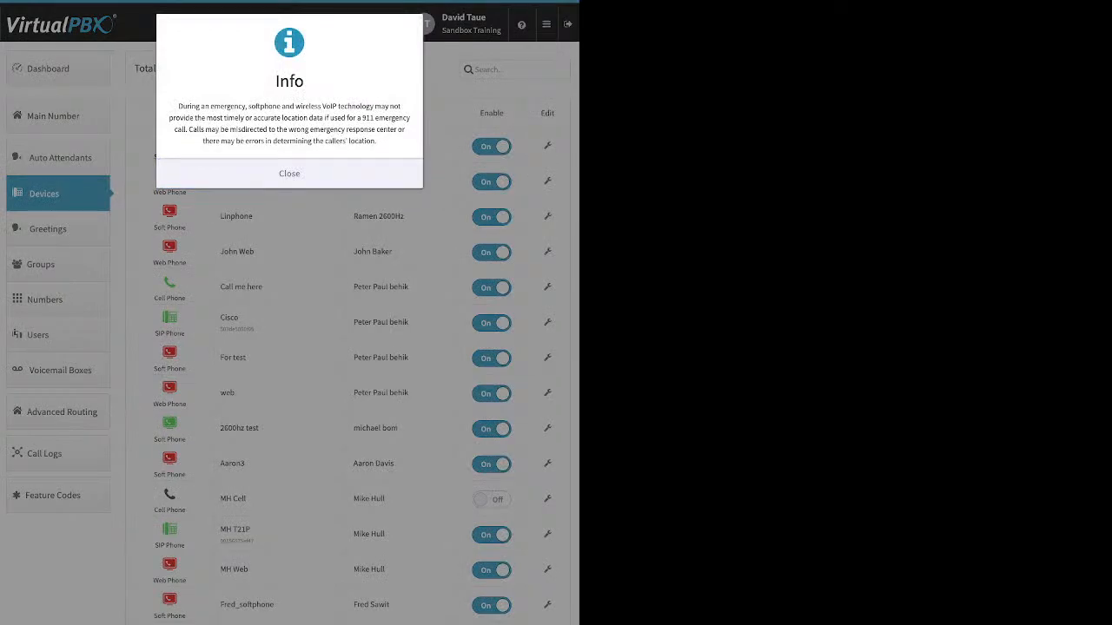
pyautogui.click(289, 174)
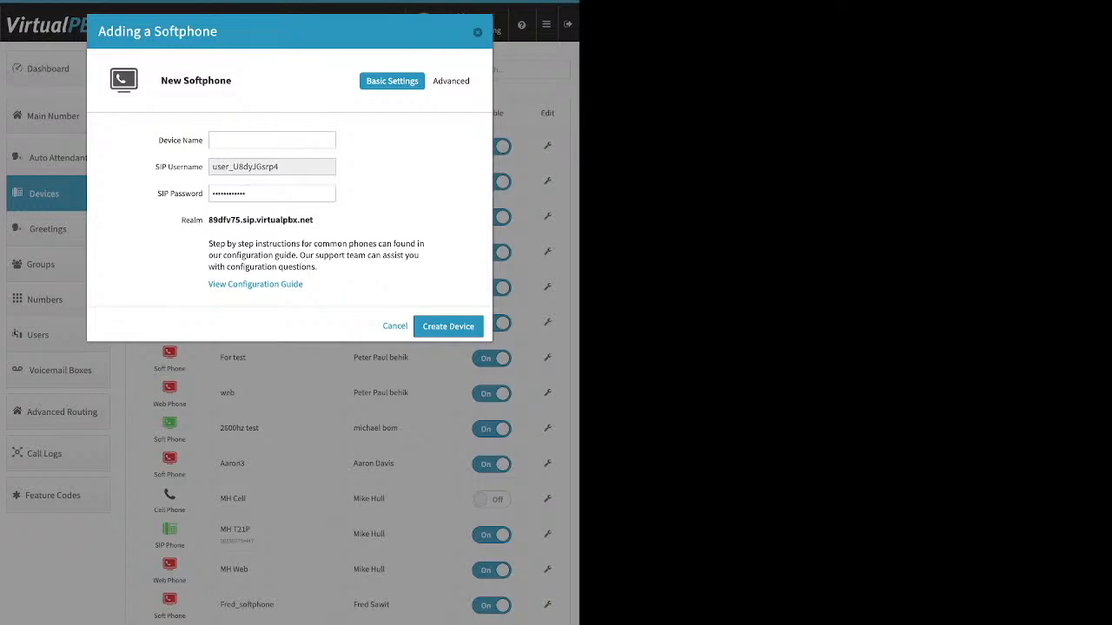
pyautogui.moveTo(281, 166); pyautogui.dragTo(211, 167)
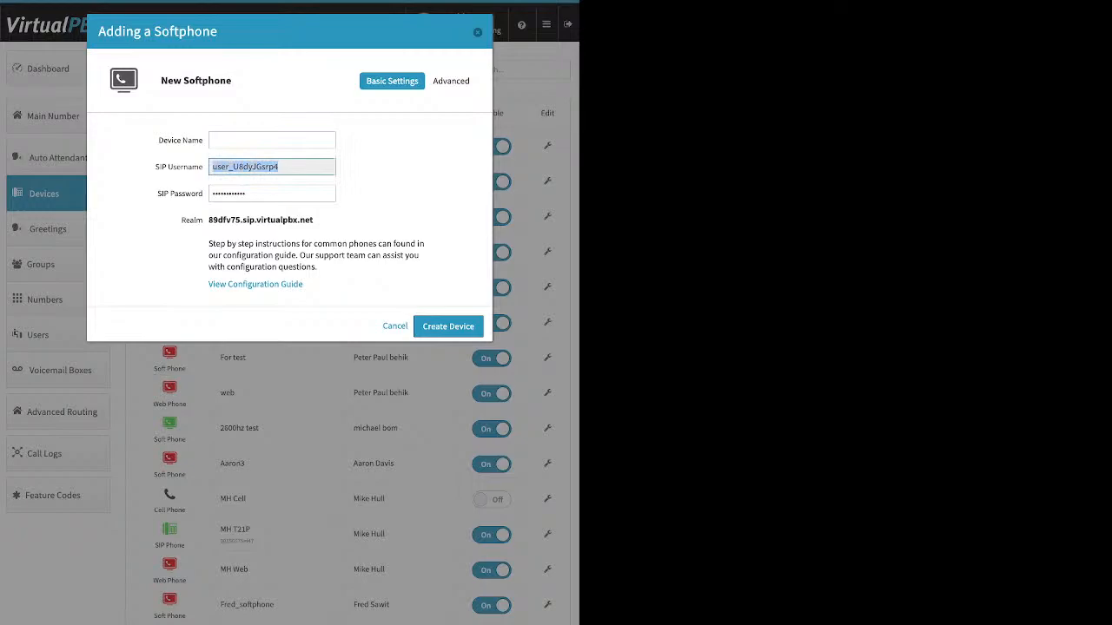
pyautogui.click(271, 194)
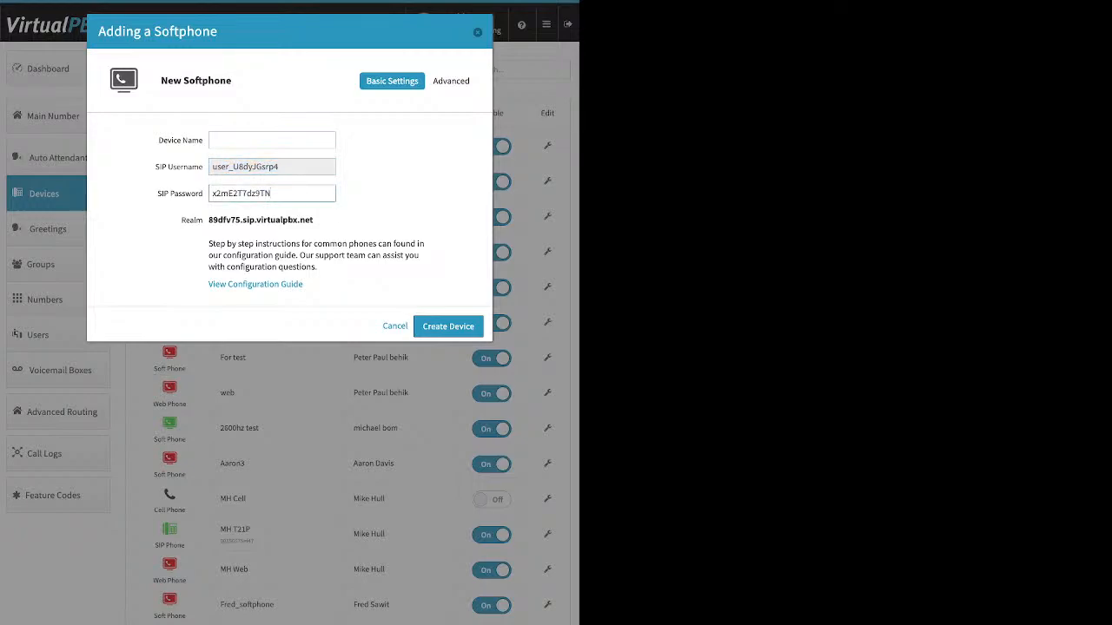
pyautogui.moveTo(271, 194); pyautogui.dragTo(211, 194)
pyautogui.click(314, 219)
pyautogui.moveTo(314, 219)
pyautogui.mouseDown()
pyautogui.moveTo(213, 219)
pyautogui.moveTo(313, 220)
pyautogui.mouseUp()
pyautogui.click(214, 220)
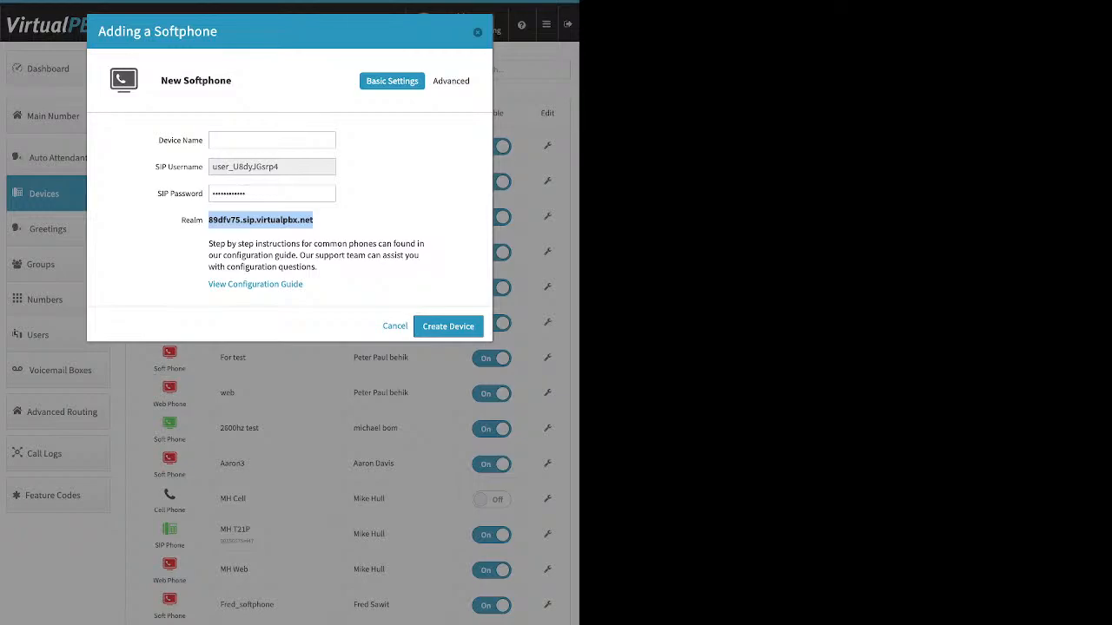
pyautogui.press('Escape')
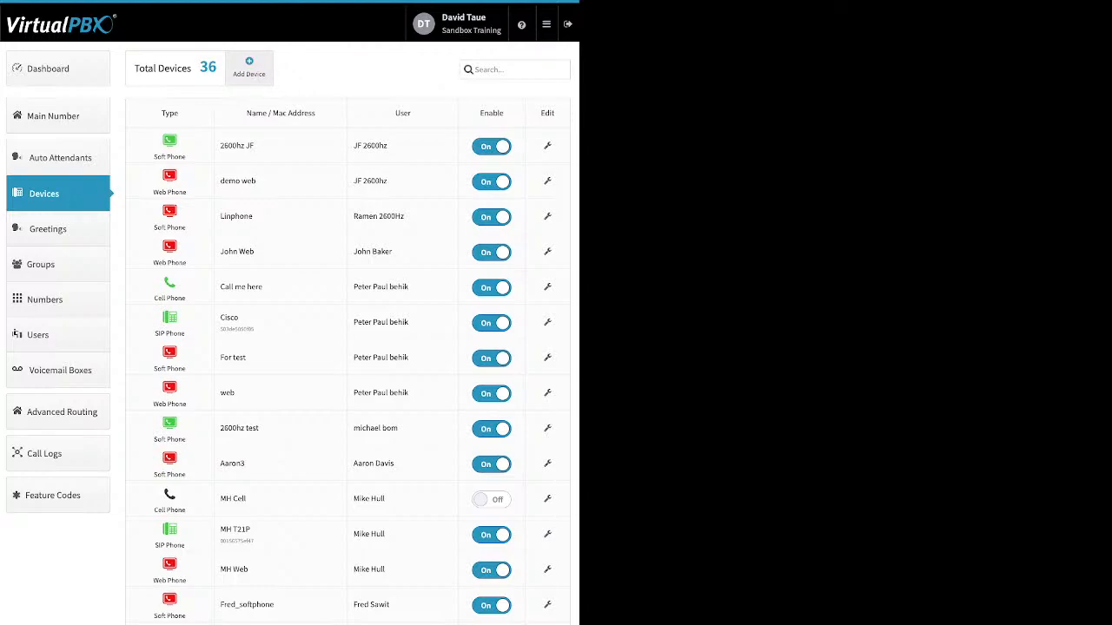
# Review the basic settings of the new web phone form and close it without creating the device.
pyautogui.click(248, 66)
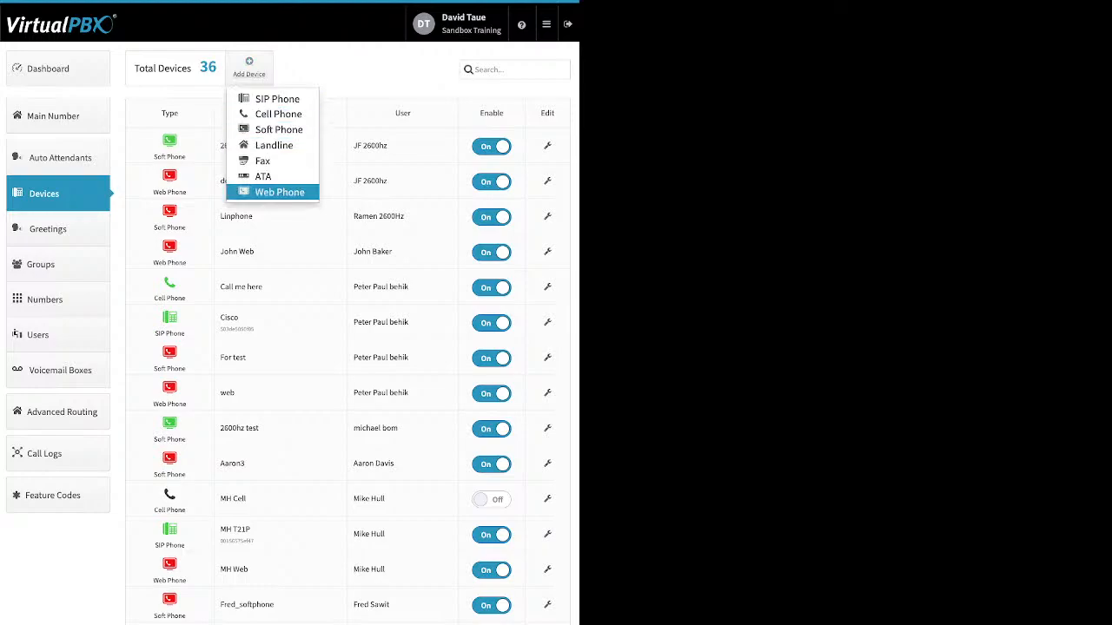
pyautogui.click(279, 192)
pyautogui.click(288, 171)
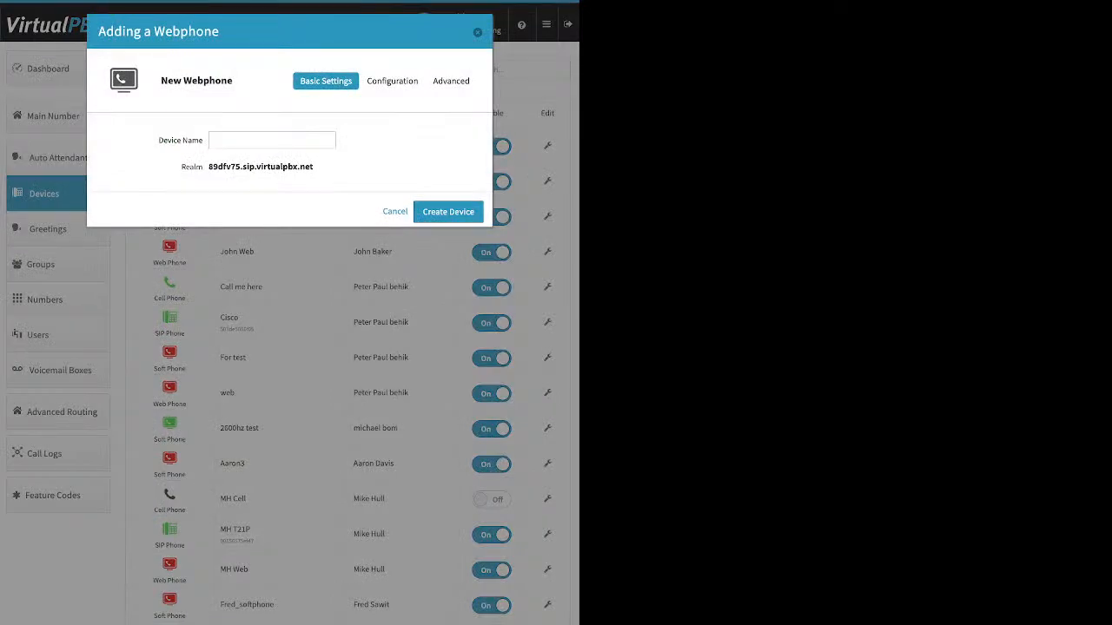
pyautogui.press('Escape')
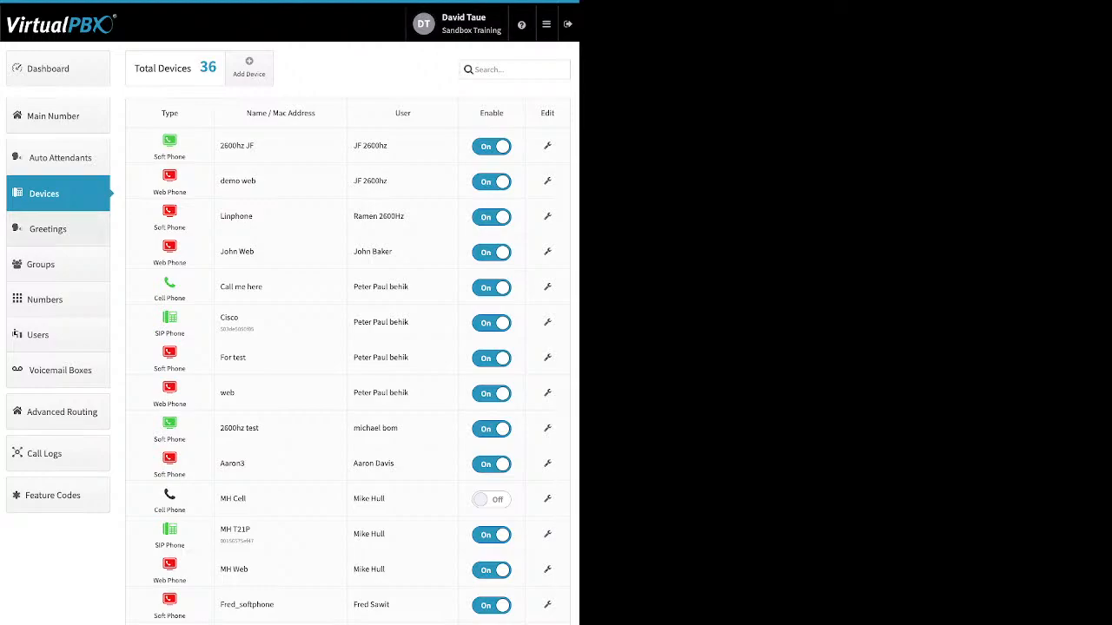
# Review the TTS, upload and recording sources in the greetings list, and view the MainOpenHoursMenuTTS greeting's edit form without changing it.
pyautogui.click(57, 229)
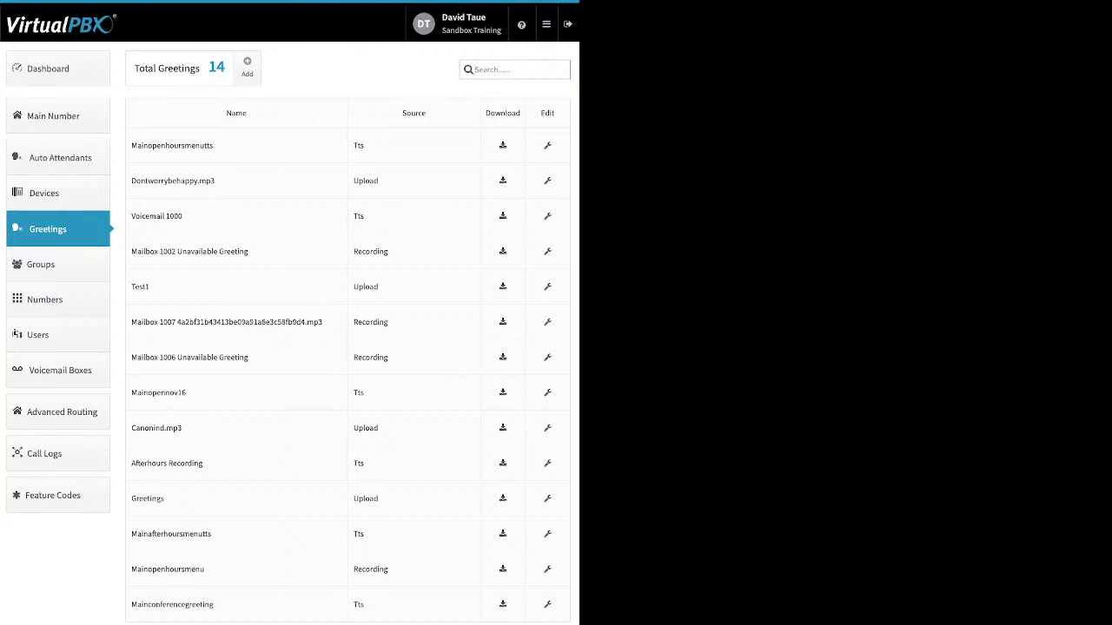
pyautogui.moveTo(131, 146); pyautogui.dragTo(213, 146)
pyautogui.moveTo(365, 146); pyautogui.dragTo(353, 146)
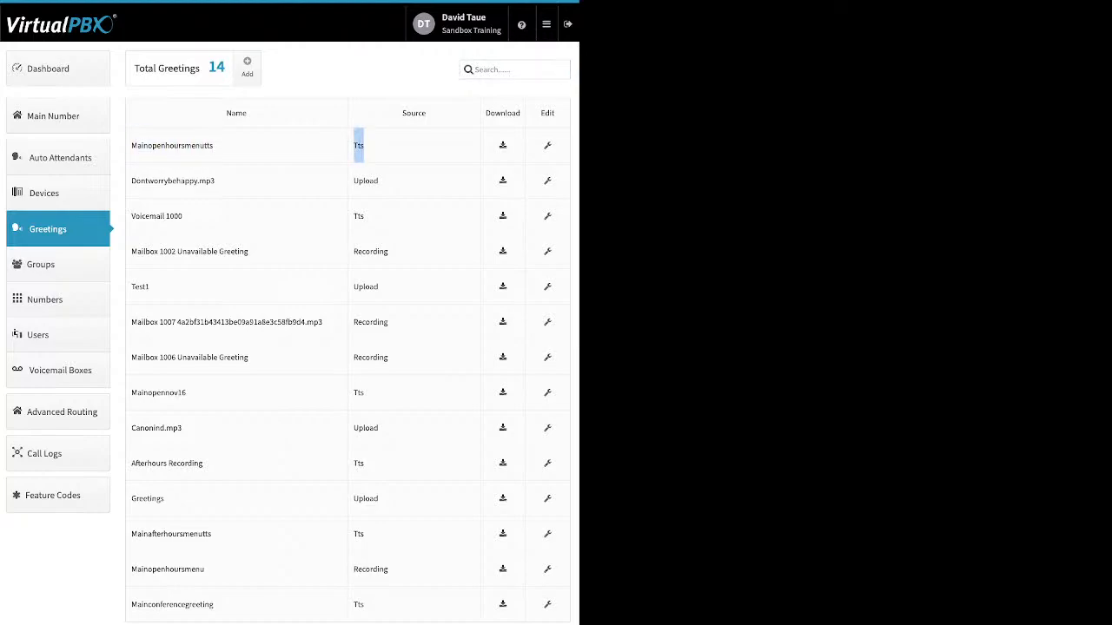
pyautogui.moveTo(379, 181); pyautogui.dragTo(352, 181)
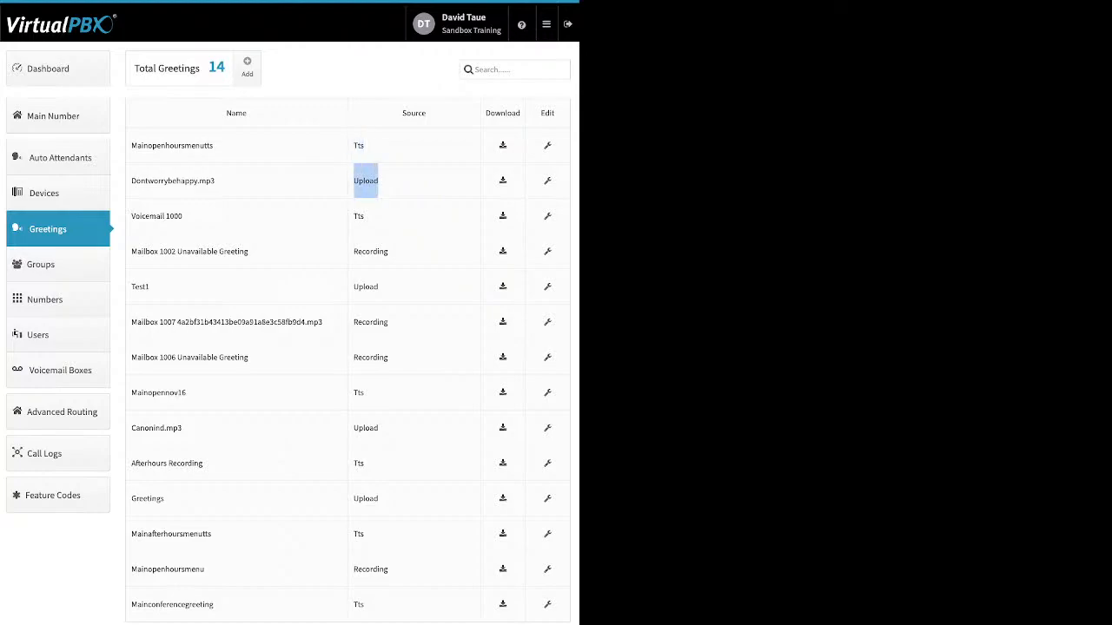
pyautogui.moveTo(388, 251); pyautogui.dragTo(353, 251)
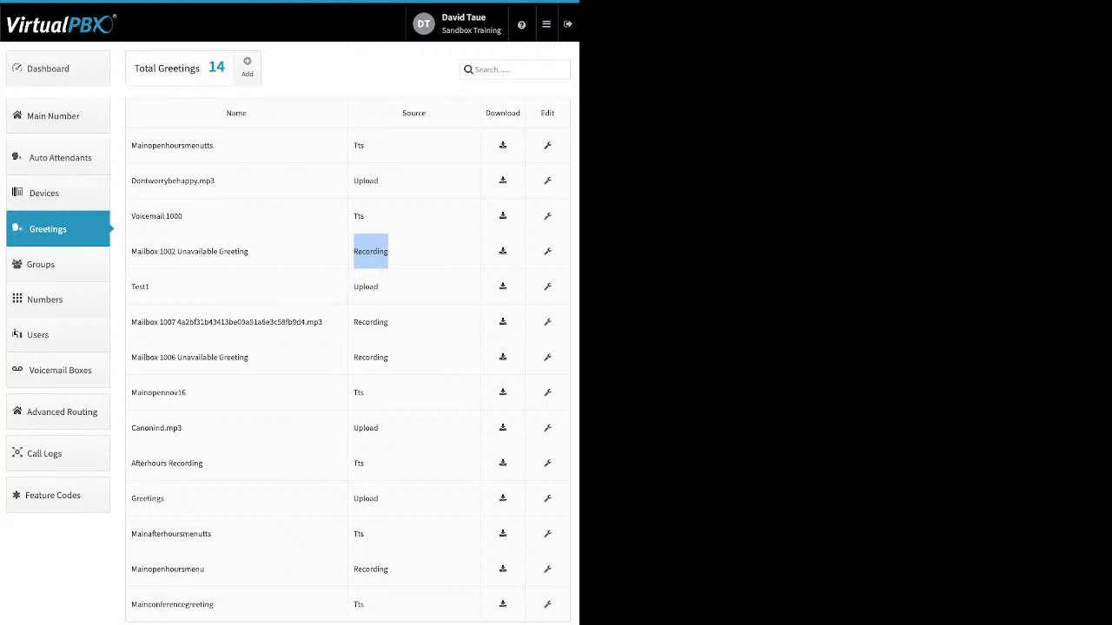
pyautogui.click(547, 146)
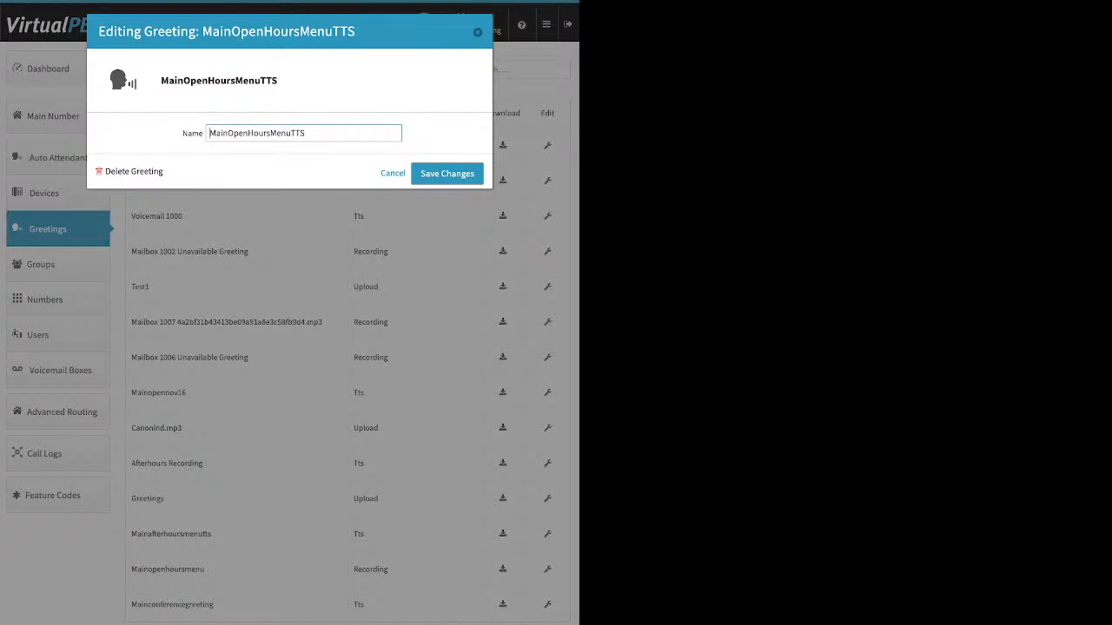
pyautogui.click(477, 32)
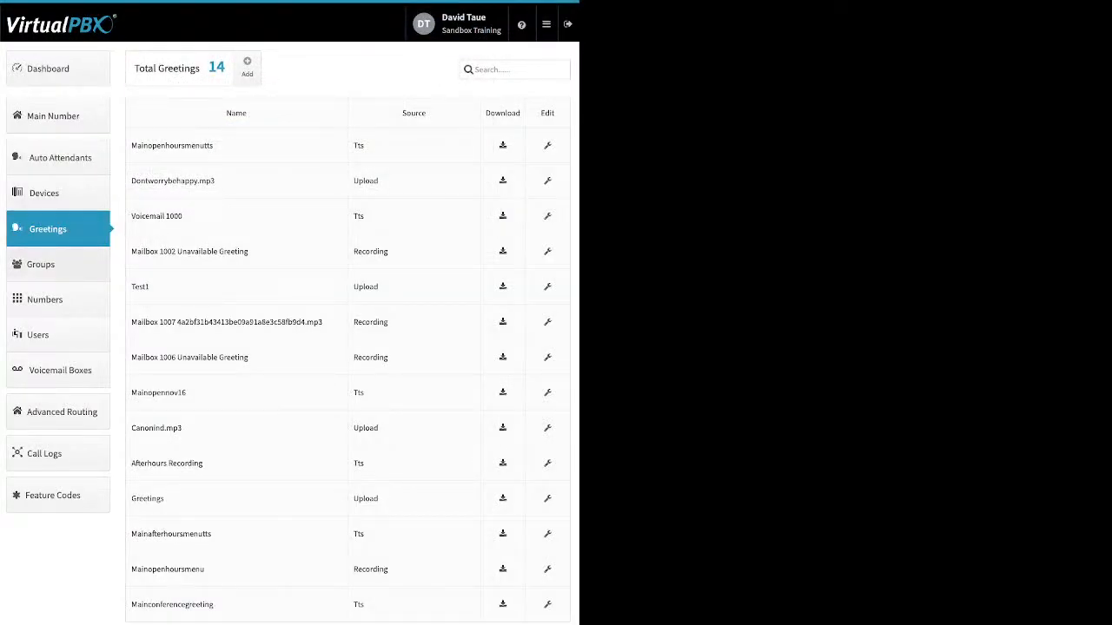
# Start creating a new group, try adding several available users to its selected users, and close the form without creating it.
pyautogui.click(57, 264)
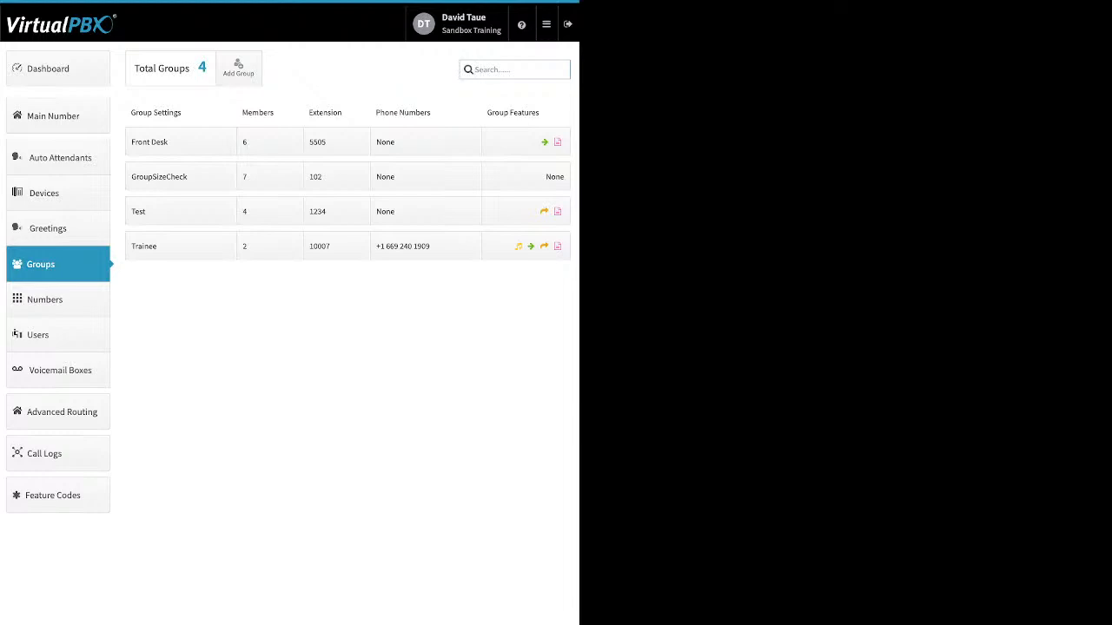
pyautogui.click(238, 67)
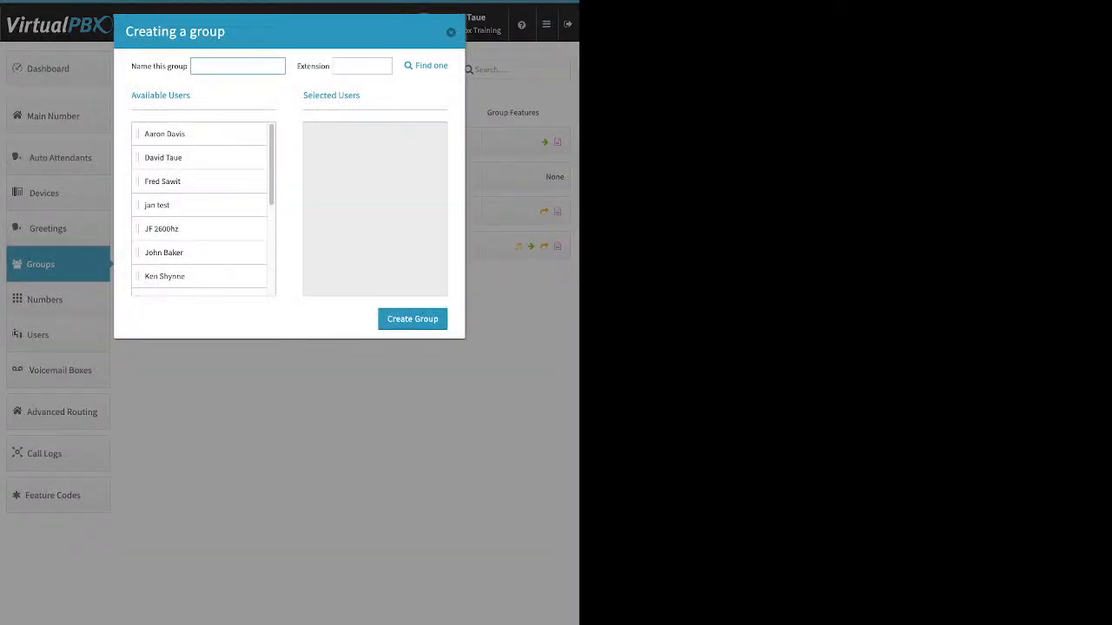
pyautogui.moveTo(179, 134); pyautogui.dragTo(346, 151)
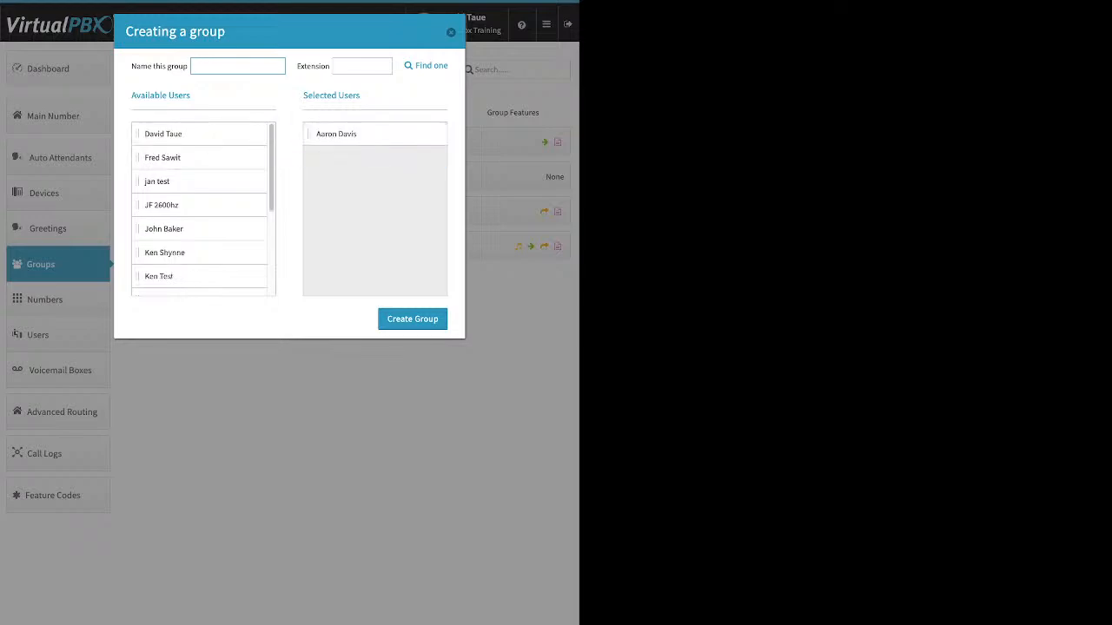
pyautogui.moveTo(163, 157); pyautogui.dragTo(347, 139)
pyautogui.moveTo(160, 180); pyautogui.dragTo(347, 160)
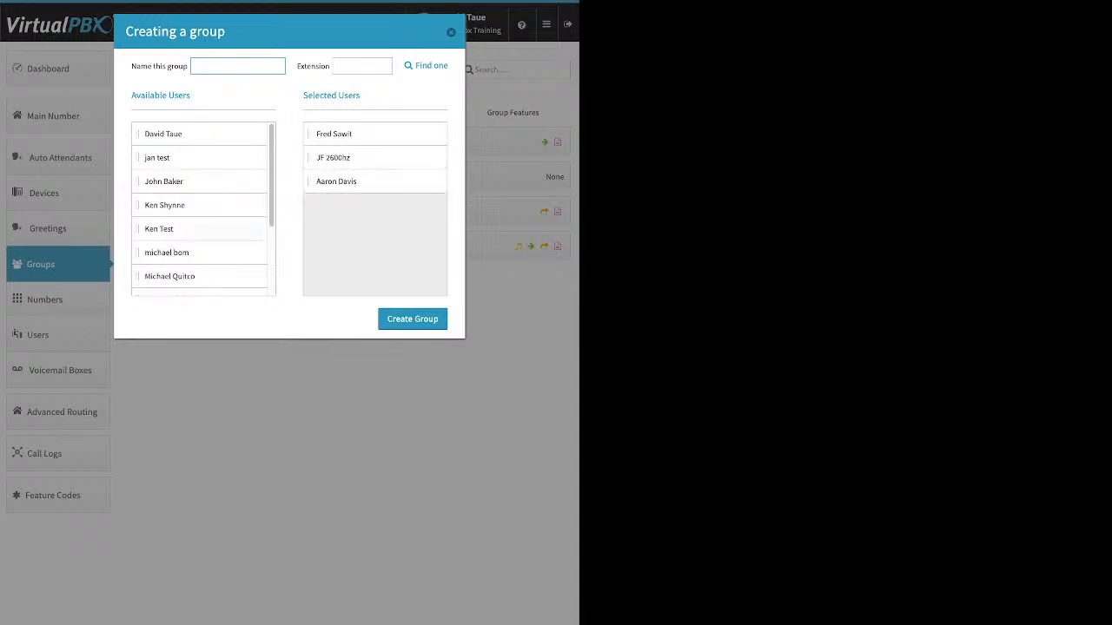
pyautogui.moveTo(159, 228); pyautogui.dragTo(347, 182)
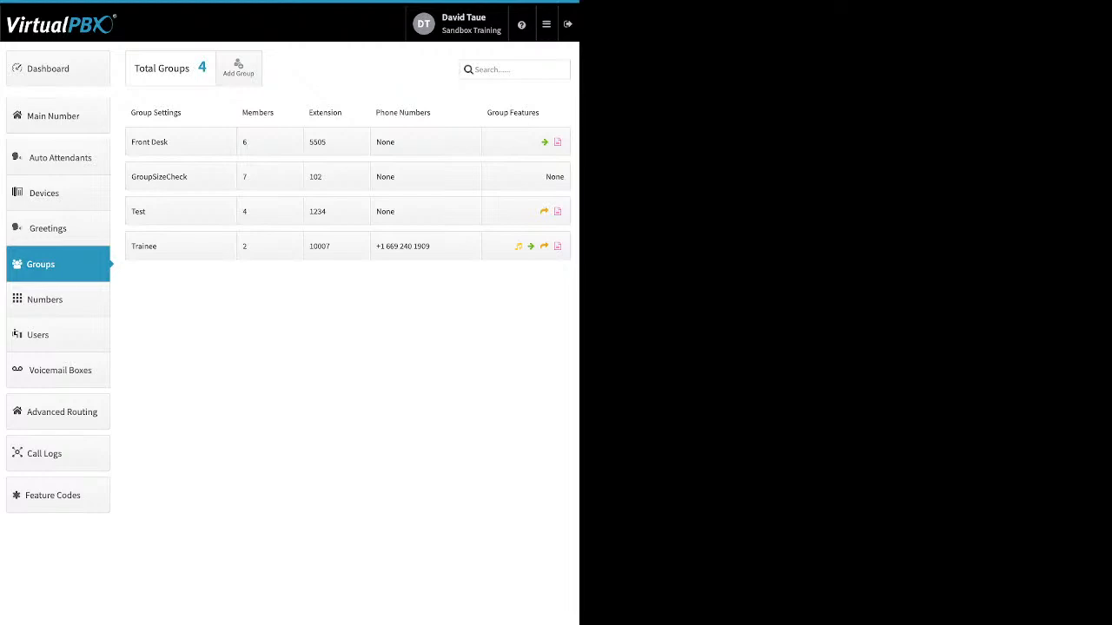
# Review the name and group call attempts settings of the Front Desk and GroupSizeCheck groups, closing them without changes.
pyautogui.click(181, 177)
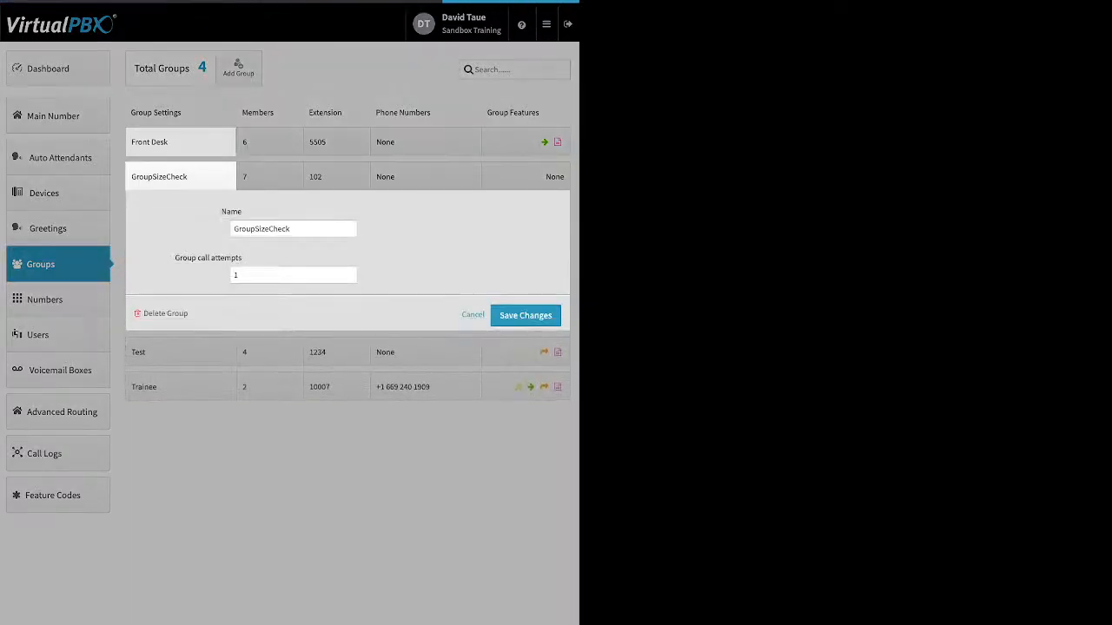
pyautogui.click(181, 141)
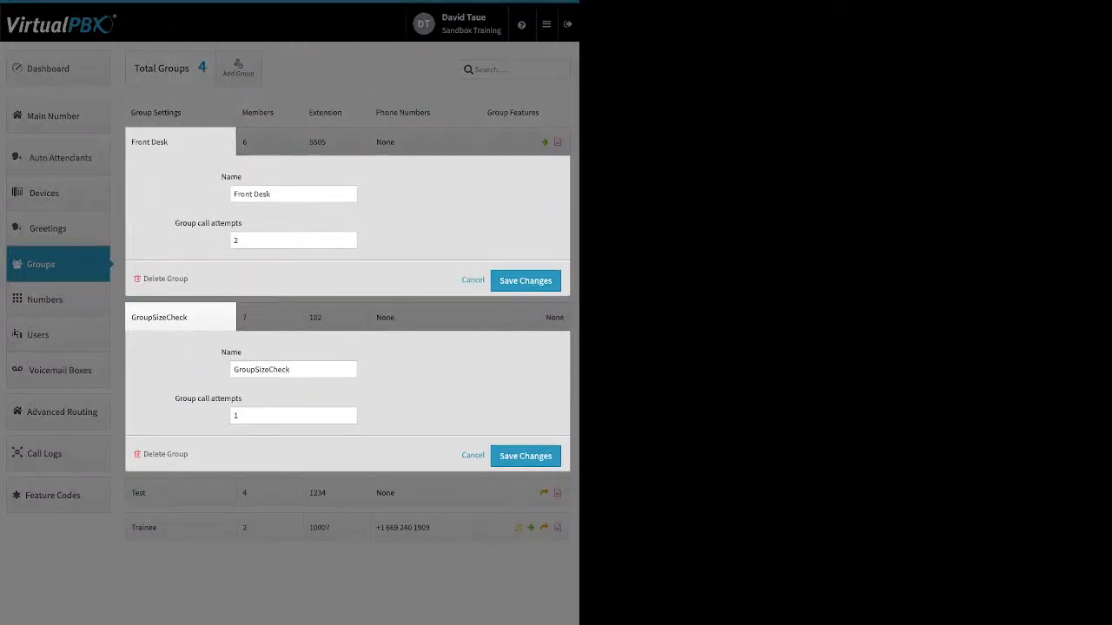
pyautogui.click(181, 141)
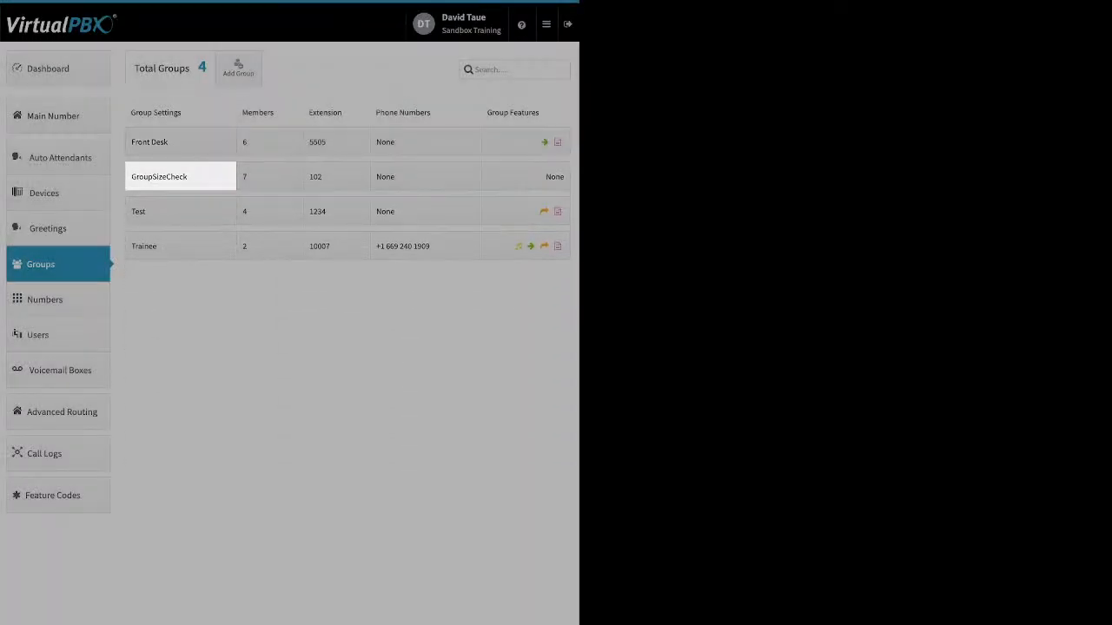
pyautogui.click(181, 177)
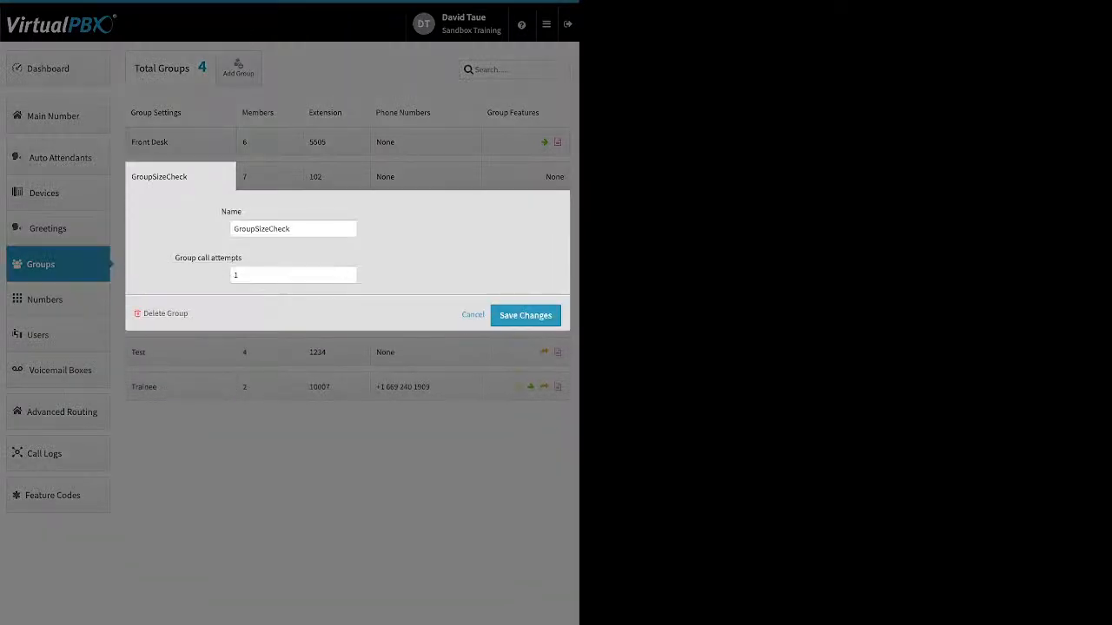
pyautogui.moveTo(175, 258); pyautogui.dragTo(241, 257)
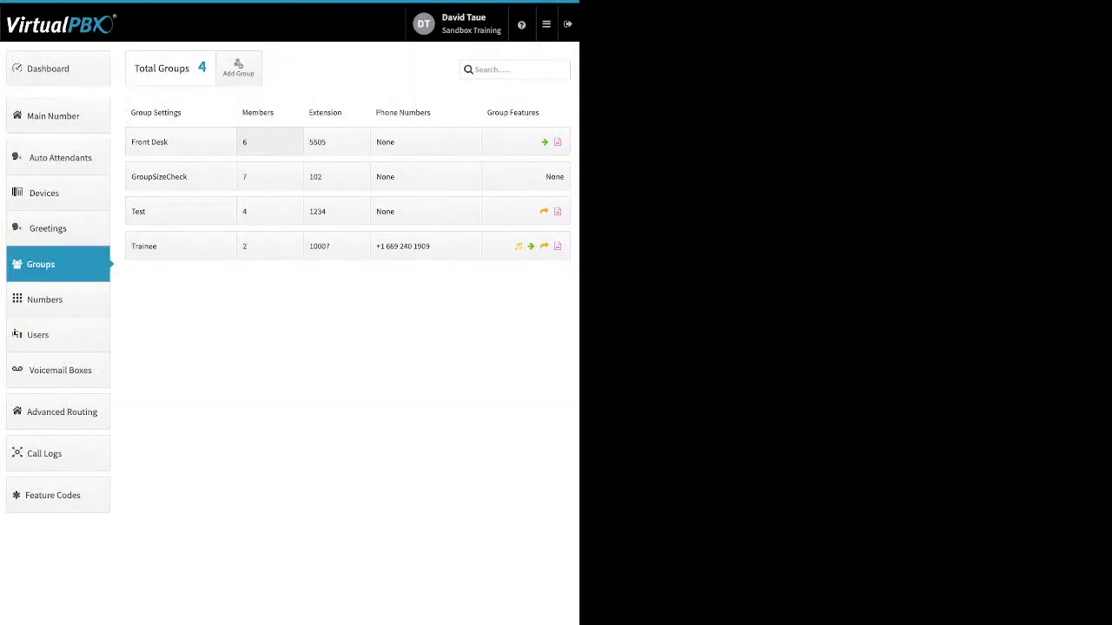
# Set the Front Desk group's ring timeline to 60 seconds and distribute the ring times evenly among its members.
pyautogui.click(269, 142)
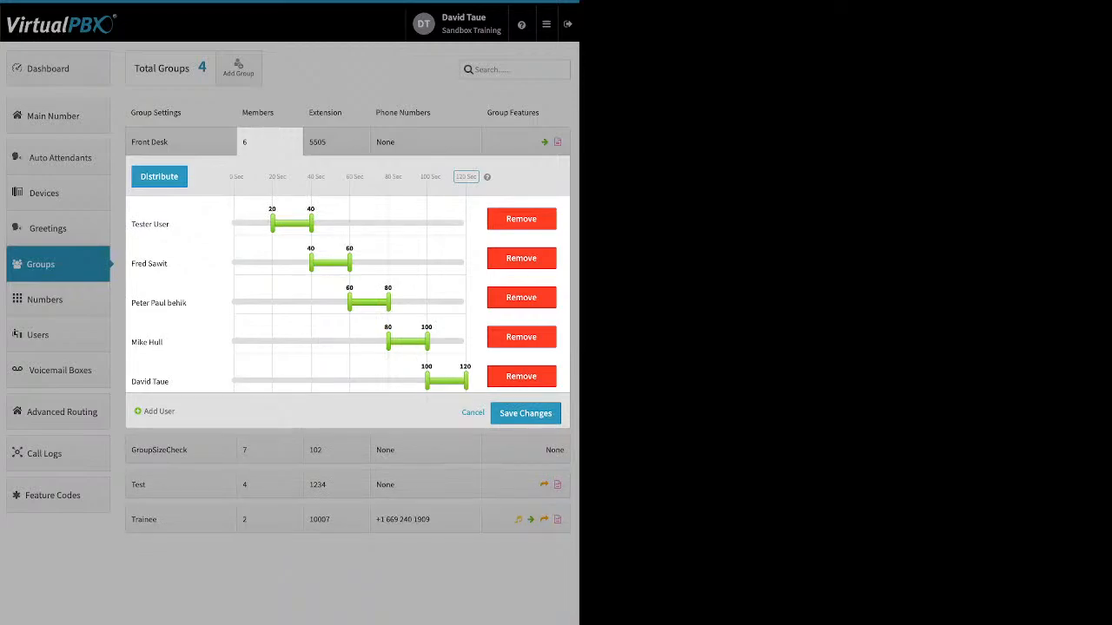
pyautogui.click(467, 177)
pyautogui.write('60')
pyautogui.press('Return')
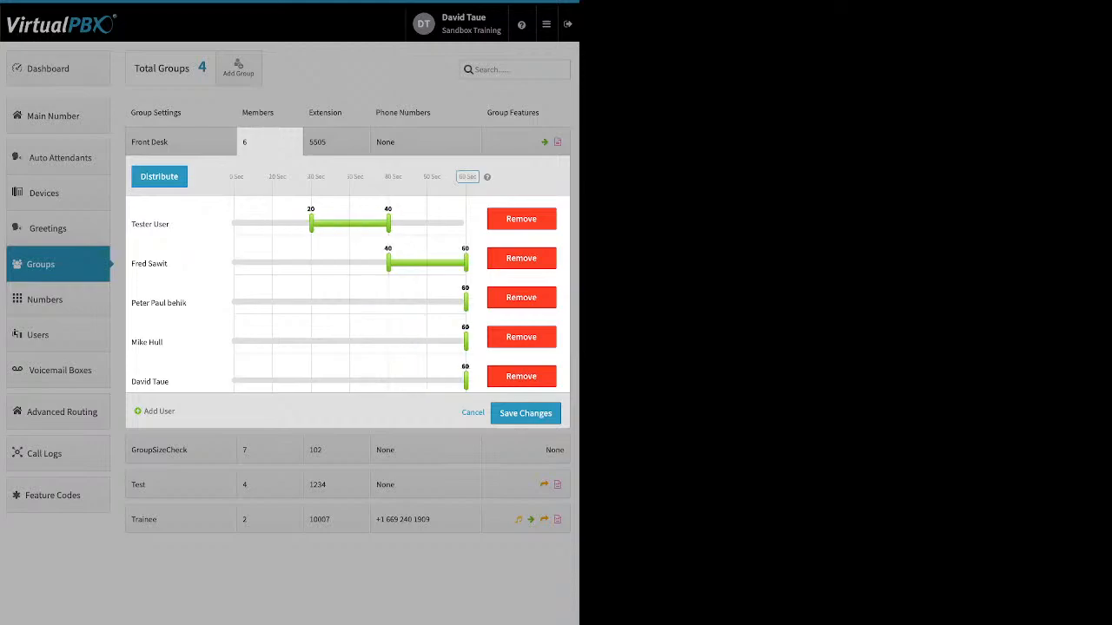
pyautogui.click(159, 177)
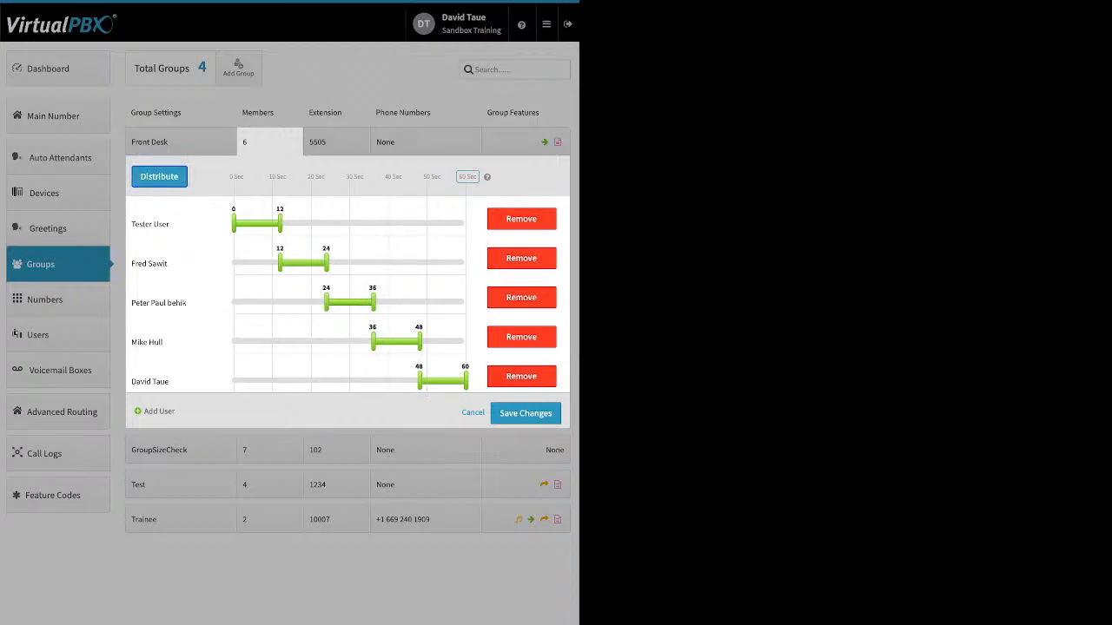
# Reorder the Front Desk members, placing the last one first and the original first one fourth, and distribute the ring times evenly again.
pyautogui.moveTo(151, 381); pyautogui.dragTo(178, 199)
pyautogui.moveTo(150, 263); pyautogui.dragTo(252, 342)
pyautogui.click(159, 176)
# Extend the ring intervals of the five listed Front Desk members to 0–60 seconds so they all ring simultaneously.
pyautogui.moveTo(279, 223); pyautogui.dragTo(466, 224)
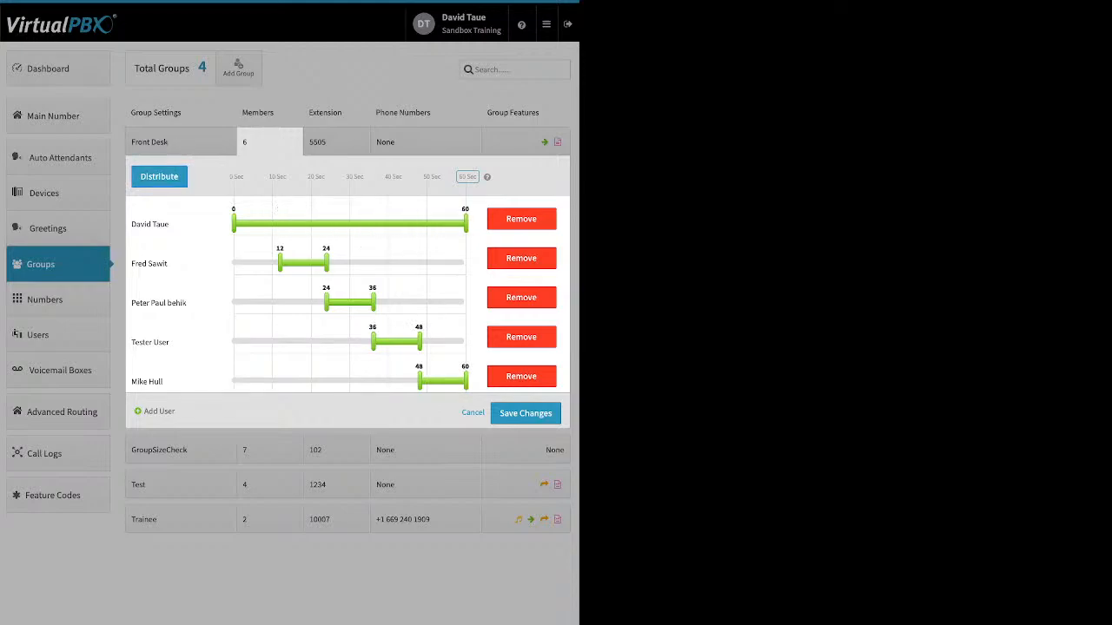
pyautogui.moveTo(280, 263); pyautogui.dragTo(233, 263)
pyautogui.moveTo(326, 264); pyautogui.dragTo(465, 263)
pyautogui.moveTo(326, 302); pyautogui.dragTo(232, 303)
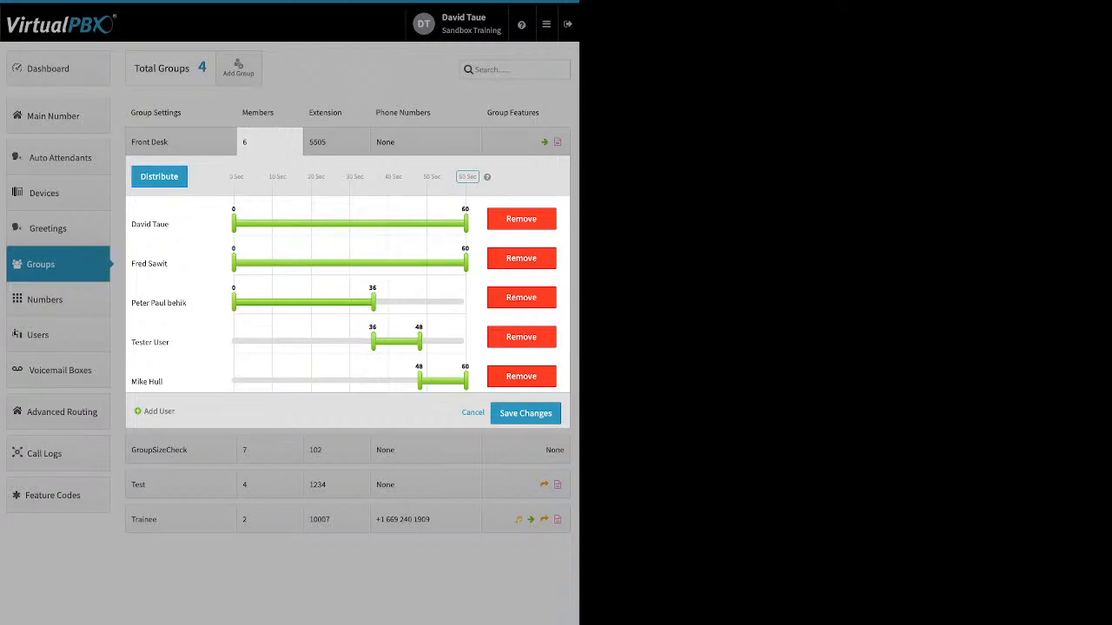
pyautogui.moveTo(373, 302); pyautogui.dragTo(465, 302)
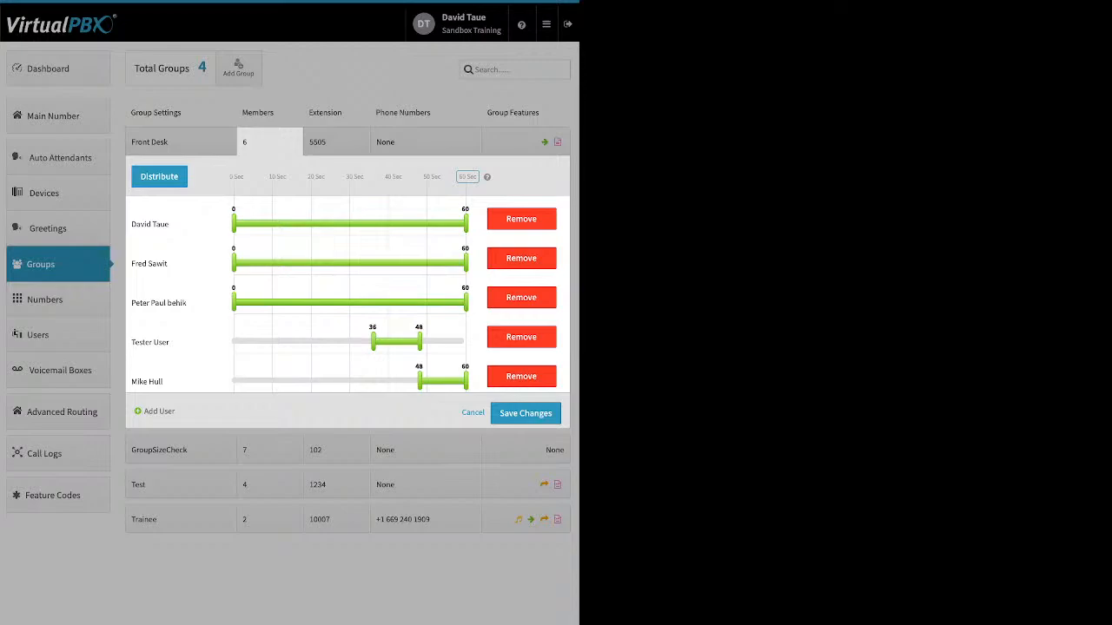
pyautogui.moveTo(374, 341); pyautogui.dragTo(232, 342)
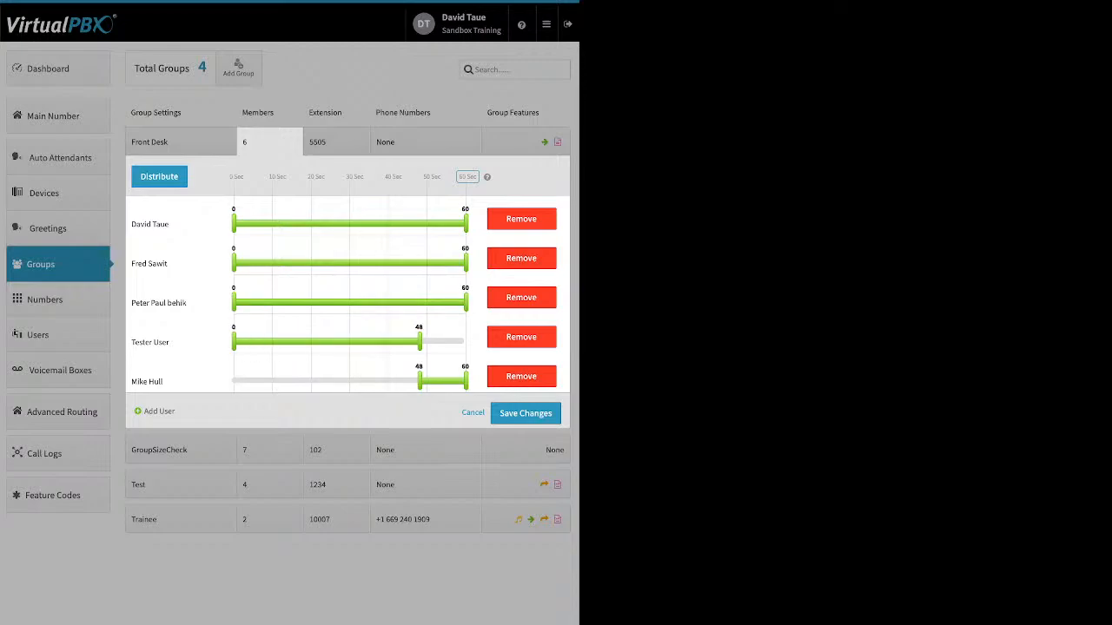
pyautogui.moveTo(419, 341); pyautogui.dragTo(465, 341)
pyautogui.moveTo(419, 381); pyautogui.dragTo(233, 380)
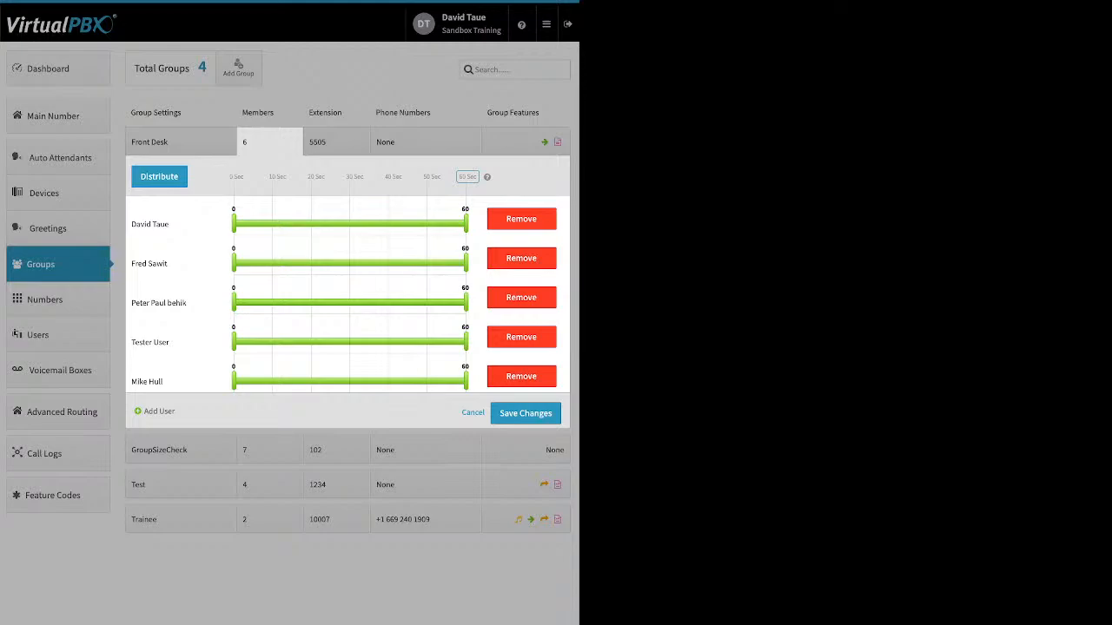
# Add the first and eighth available users to the Front Desk group and save it with evenly distributed ring times.
pyautogui.click(159, 411)
pyautogui.click(159, 411)
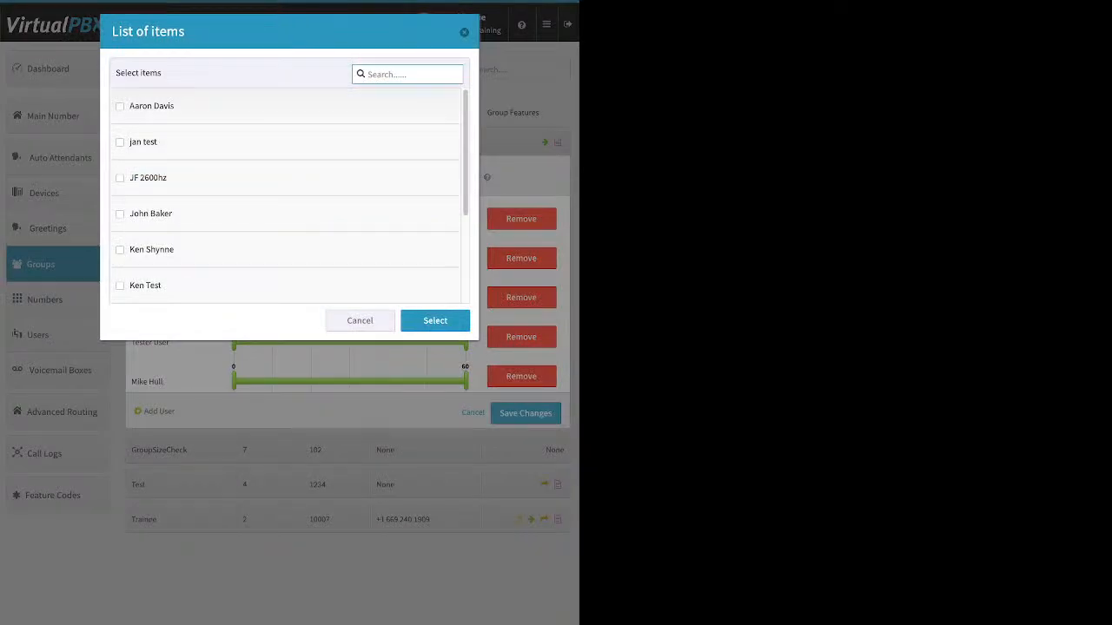
pyautogui.click(120, 106)
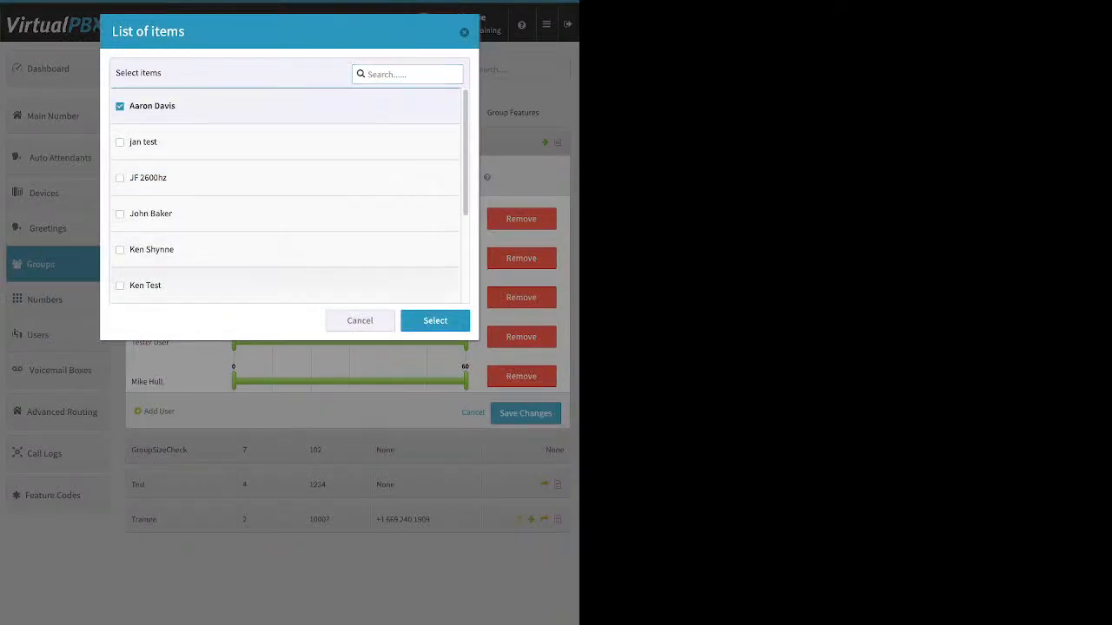
pyautogui.scroll(-3, 287, 196)
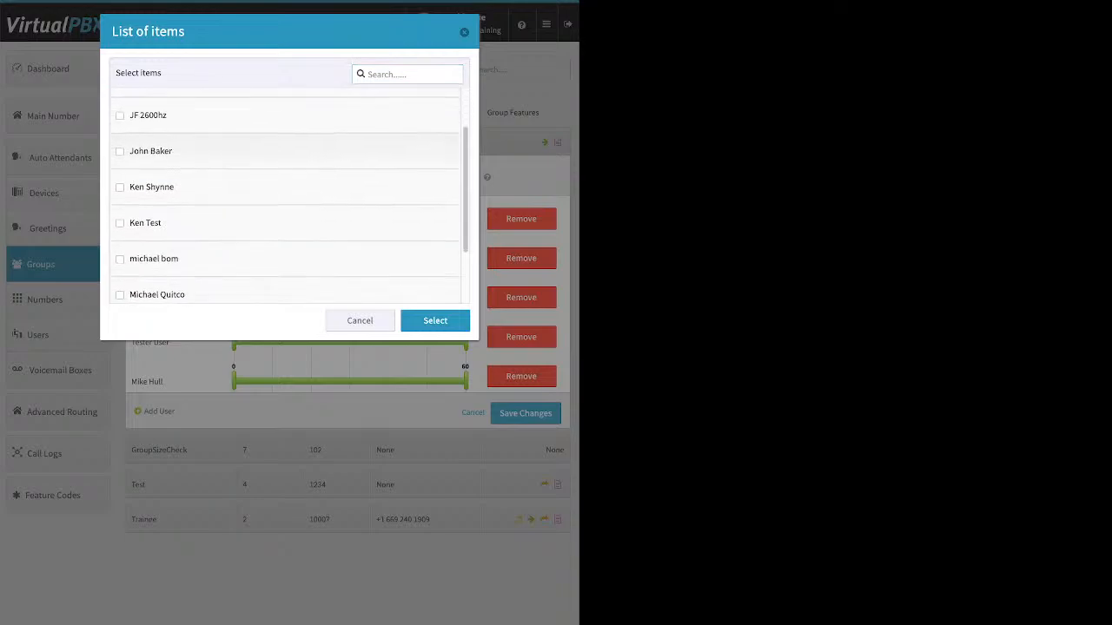
pyautogui.scroll(-2, 286, 200)
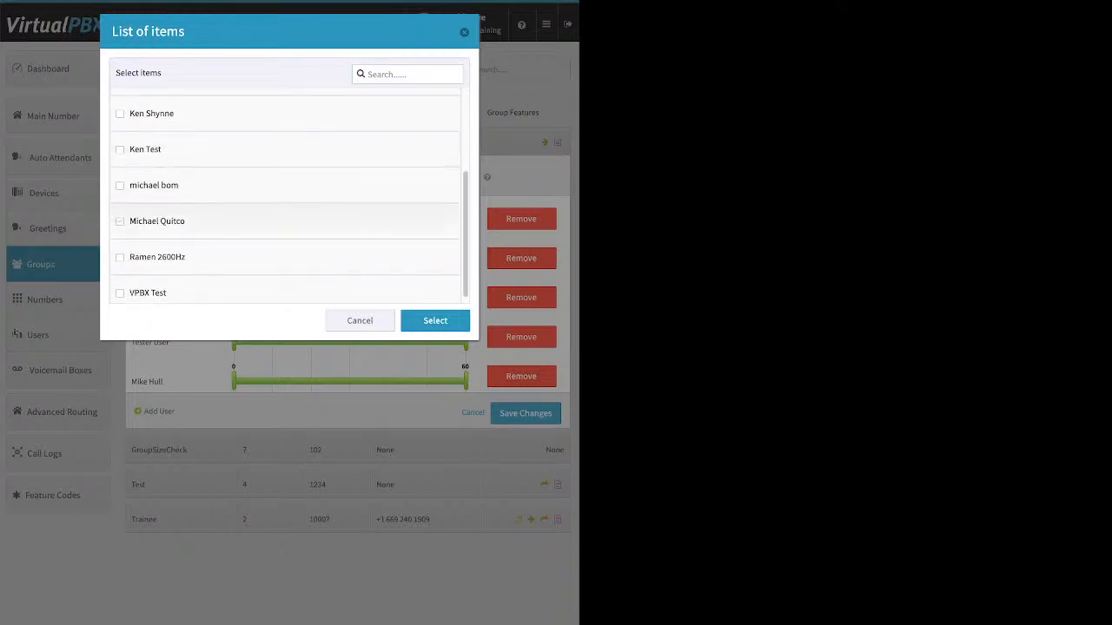
pyautogui.click(120, 220)
pyautogui.click(435, 321)
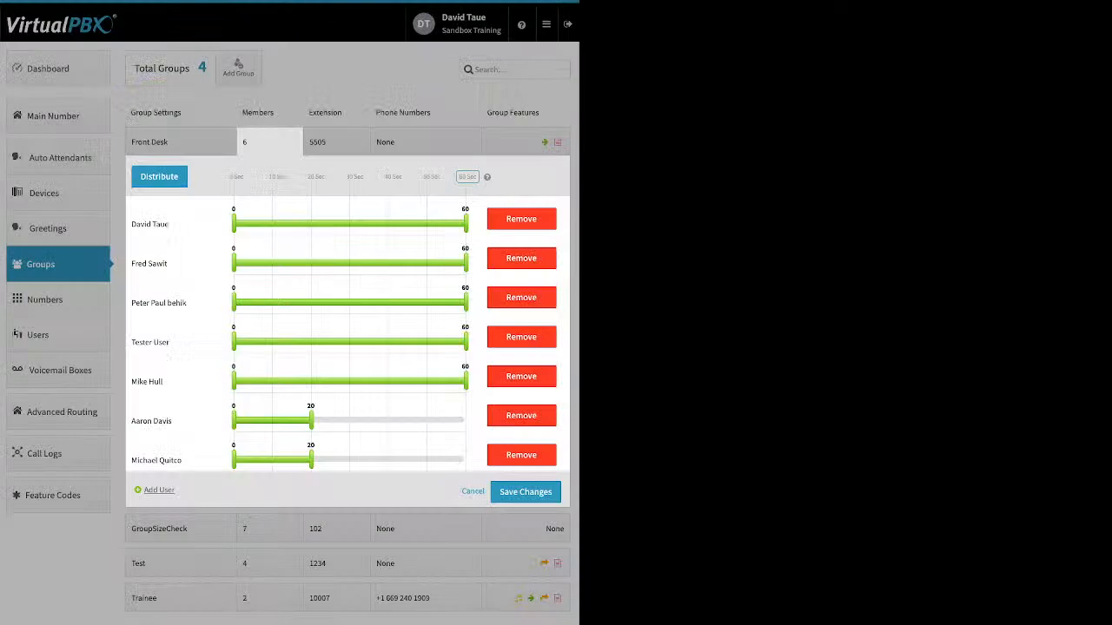
pyautogui.click(159, 176)
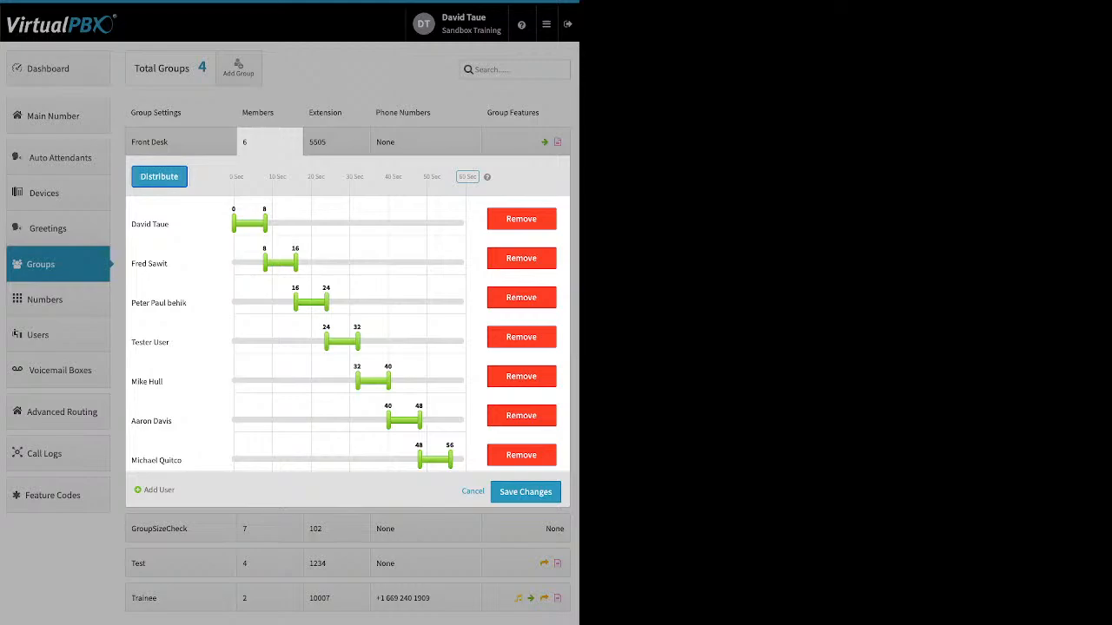
pyautogui.click(526, 491)
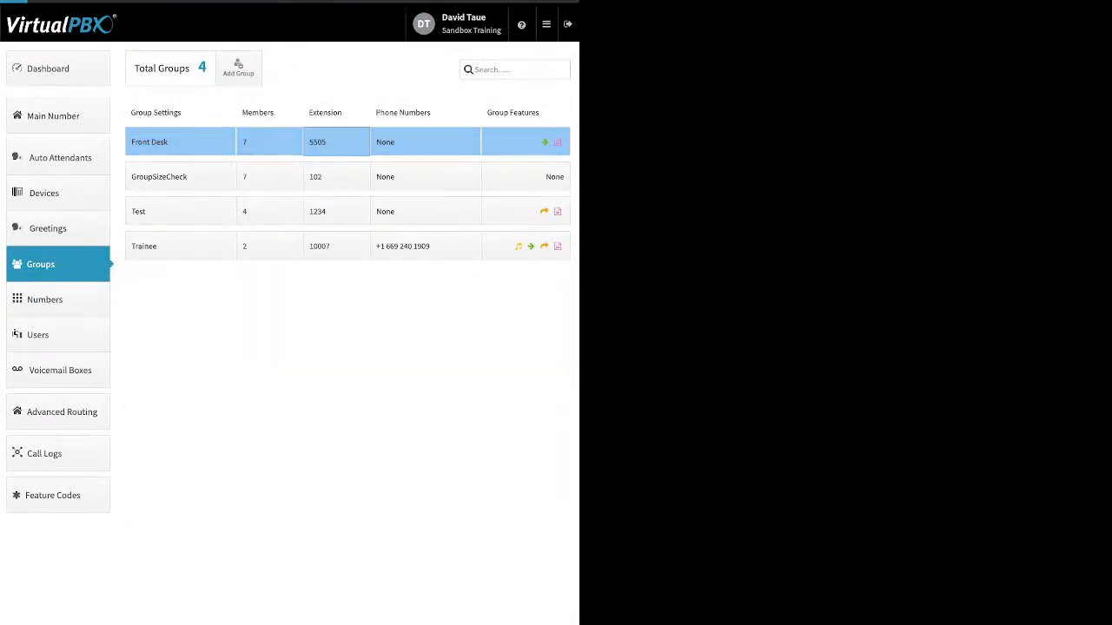
# Review the Front Desk group's extension assignment and the phone number settings of the Front Desk and Trainee groups.
pyautogui.click(337, 141)
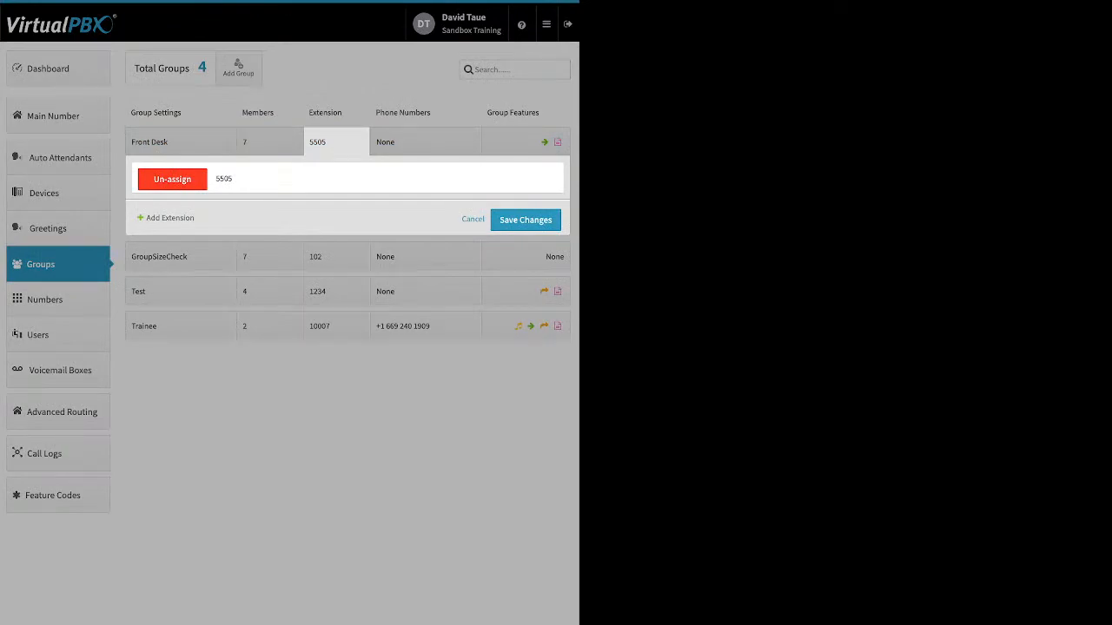
pyautogui.click(425, 142)
pyautogui.click(425, 246)
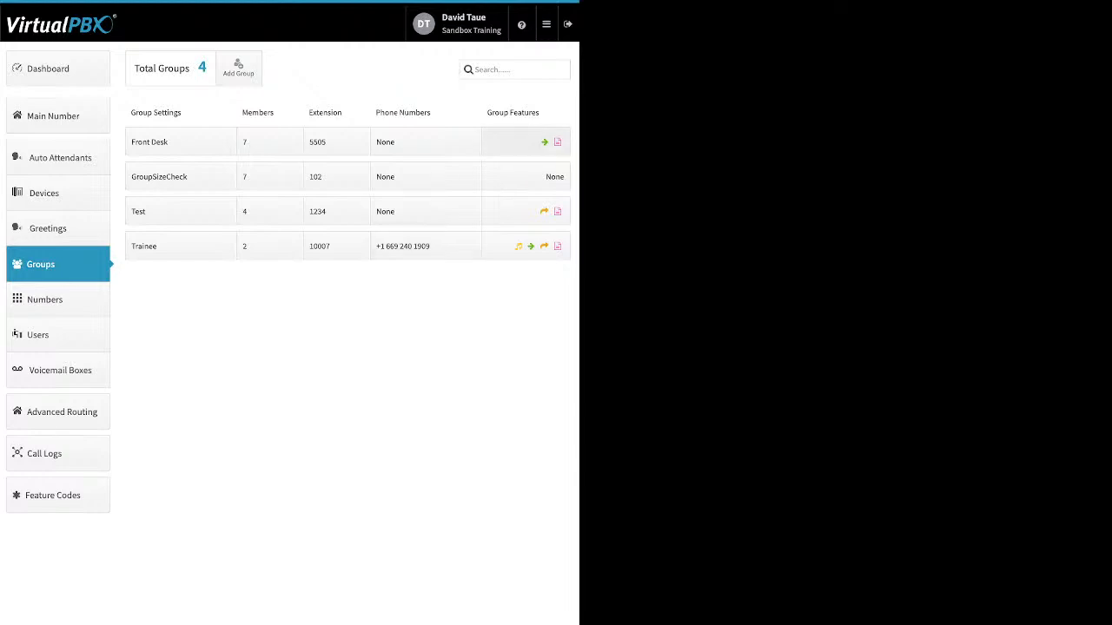
# Inspect the Front Desk group's ringback media options by enabling ringback temporarily, and discard the change.
pyautogui.click(525, 142)
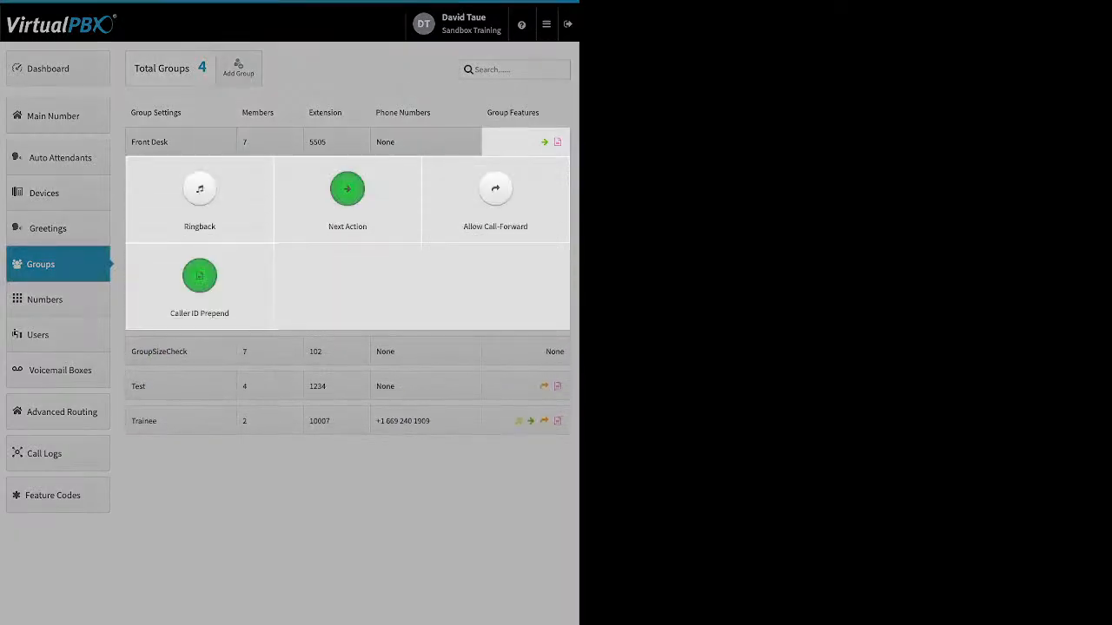
pyautogui.click(200, 189)
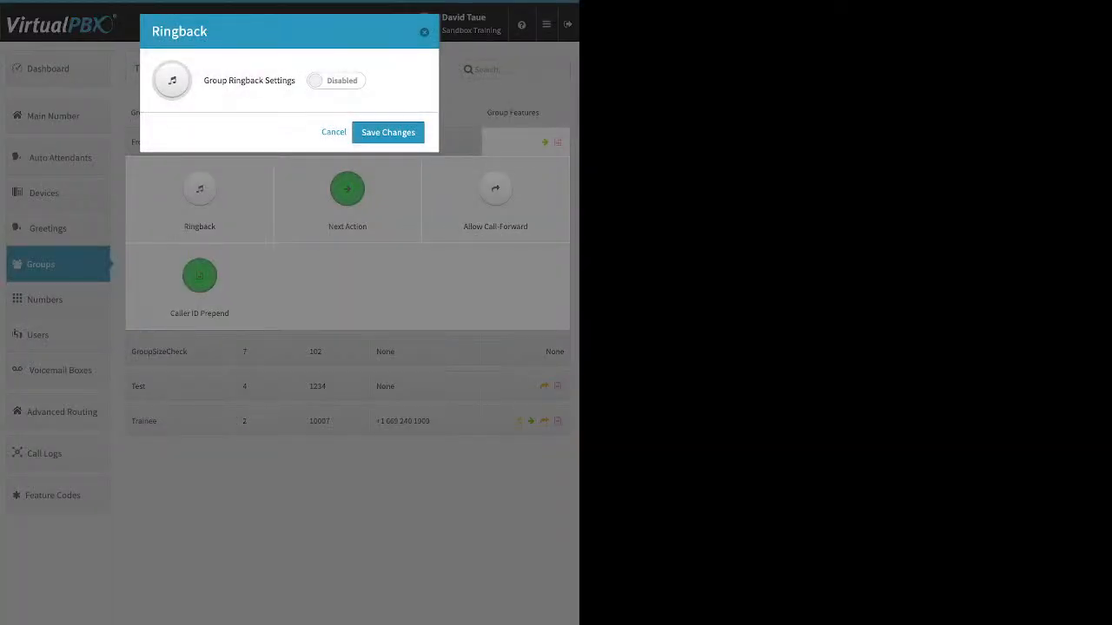
pyautogui.click(337, 80)
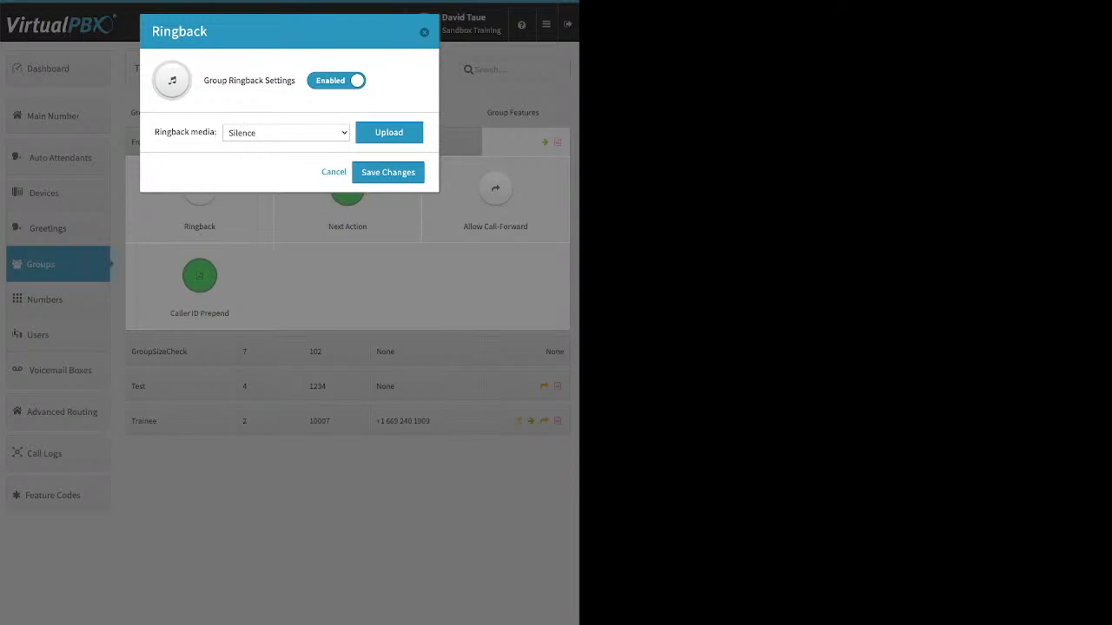
pyautogui.click(333, 172)
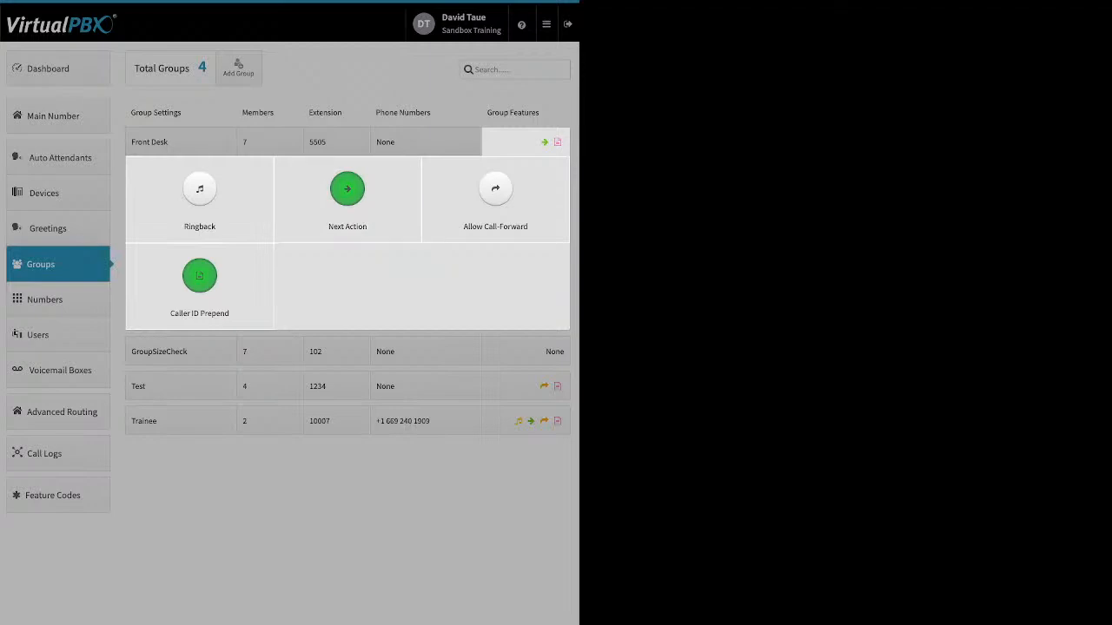
# Browse the forwarding destinations for unanswered Front Desk calls and save Next Action with Main Voicemail Box kept.
pyautogui.click(347, 189)
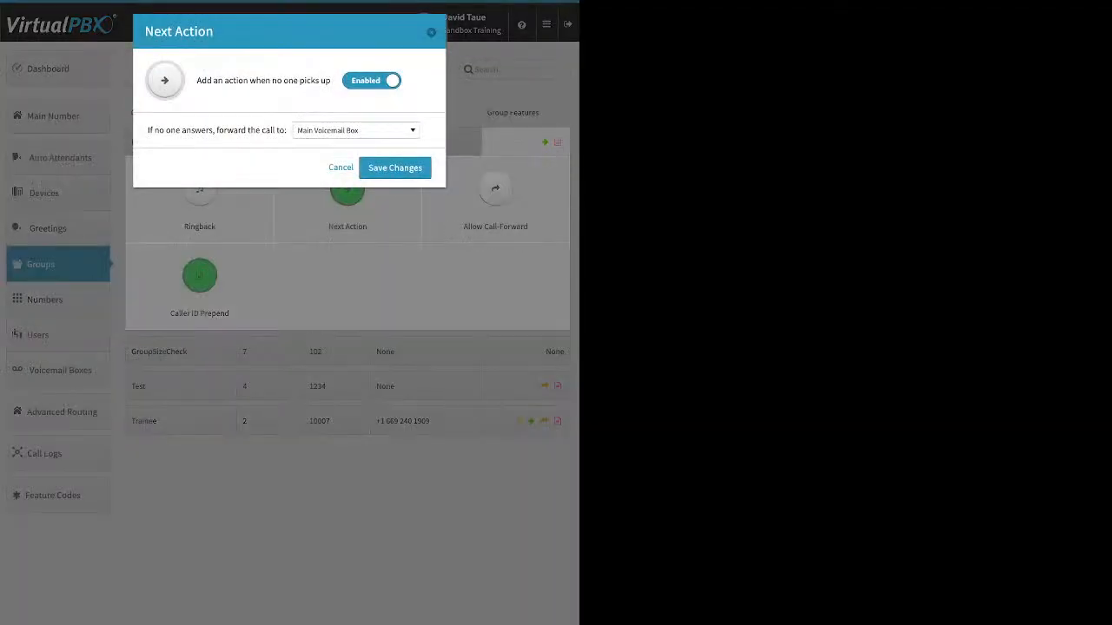
pyautogui.moveTo(148, 130); pyautogui.dragTo(287, 131)
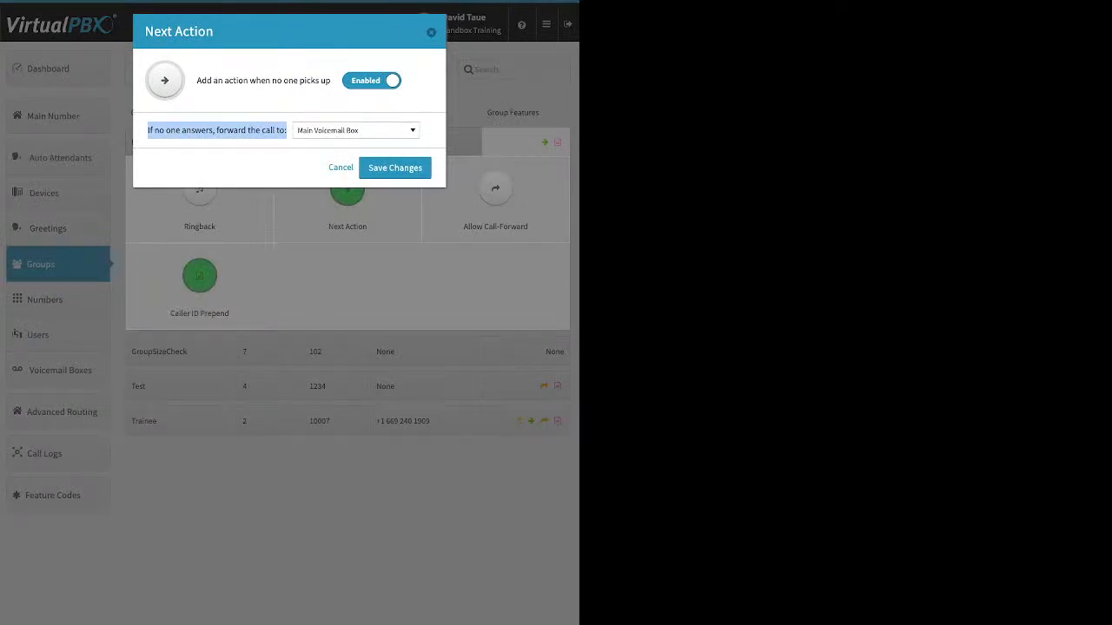
pyautogui.click(356, 130)
pyautogui.scroll(15, 352, 250)
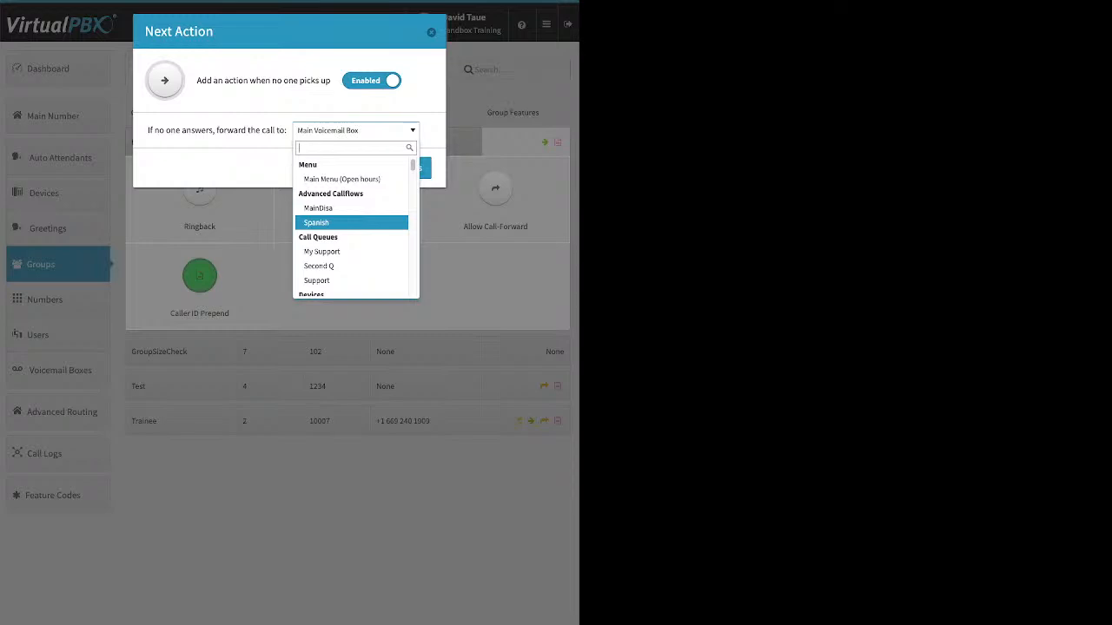
pyautogui.press('Down')
pyautogui.press('Down')
pyautogui.press('Down')
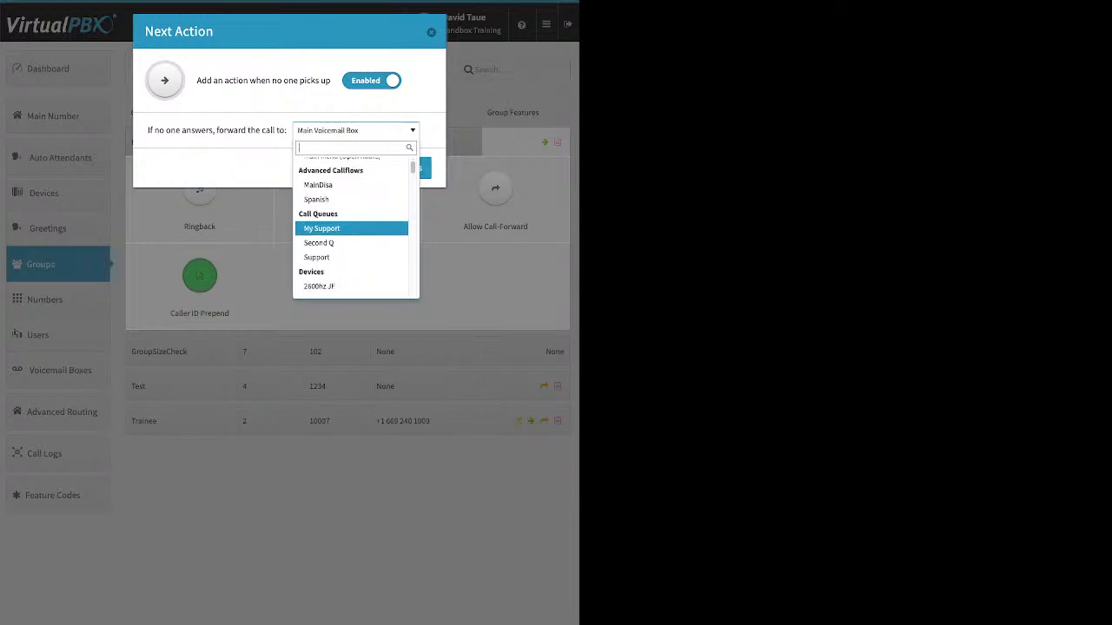
pyautogui.scroll(-3, 351, 223)
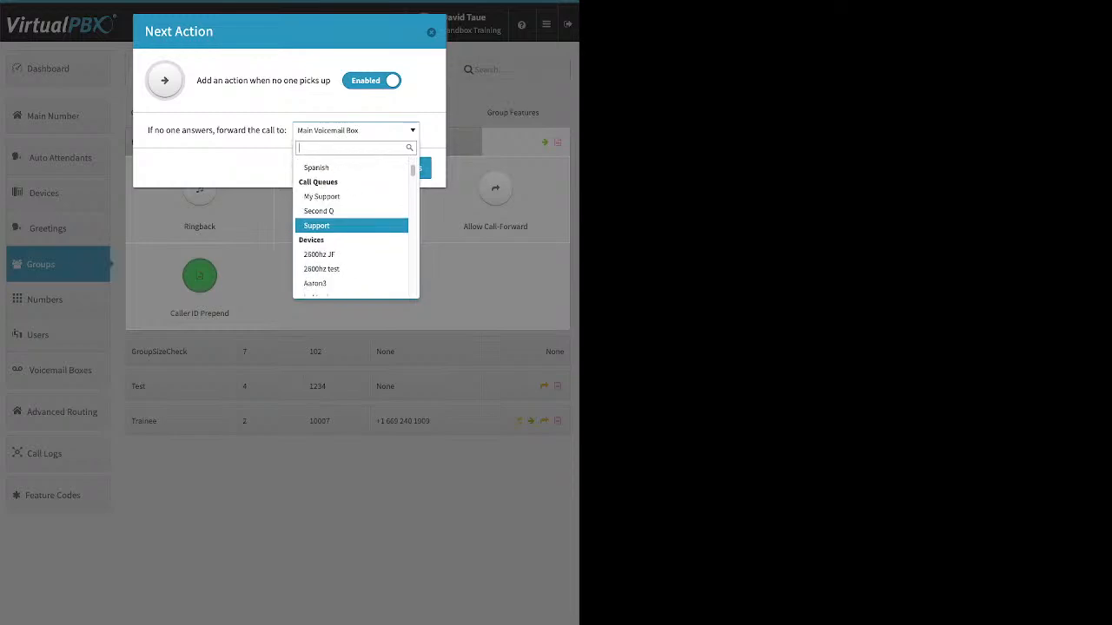
pyautogui.scroll(-5, 351, 228)
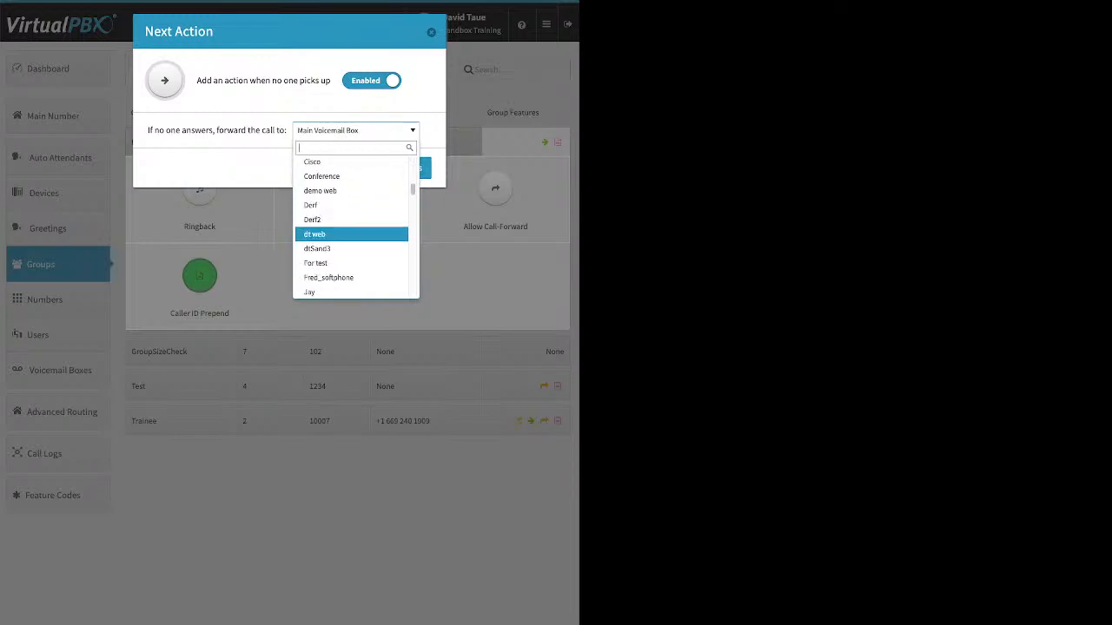
pyautogui.scroll(-6, 351, 227)
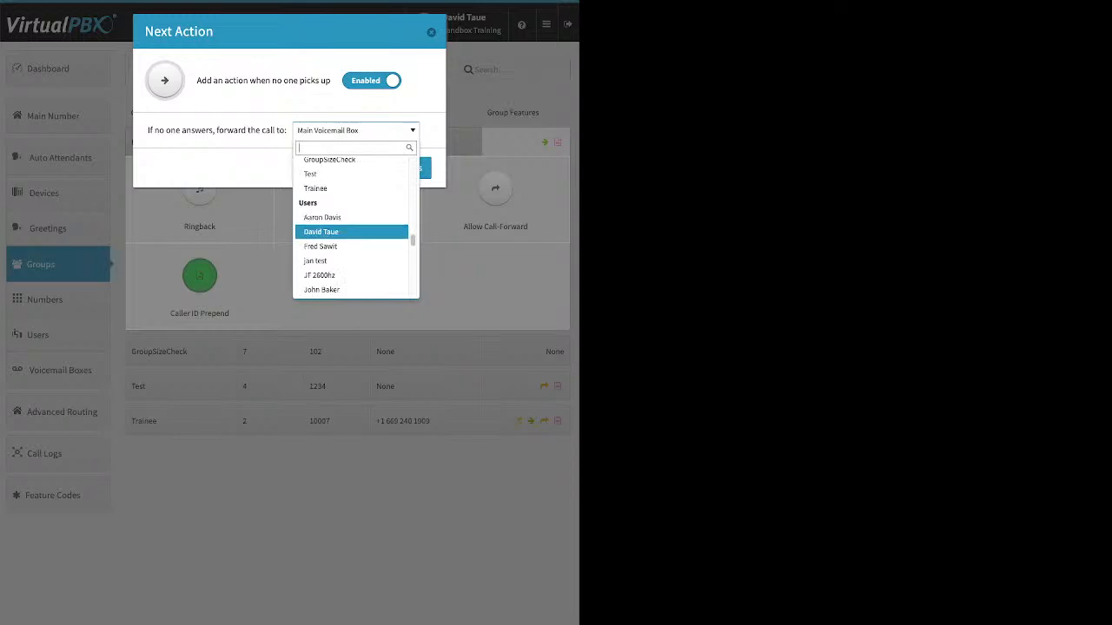
pyautogui.scroll(-4, 351, 219)
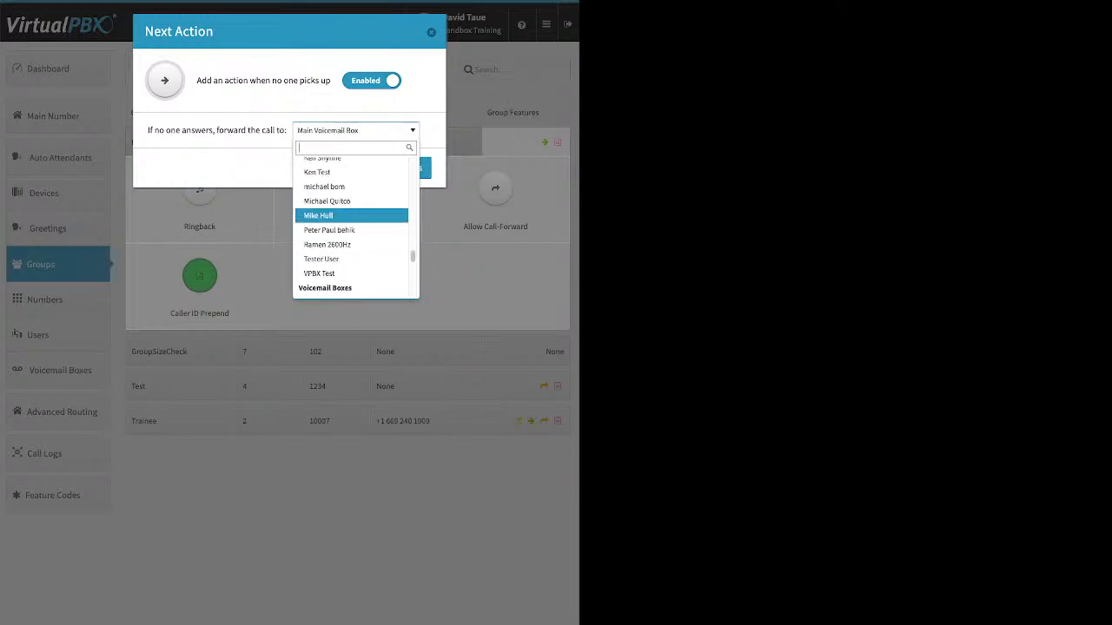
pyautogui.scroll(-2, 351, 218)
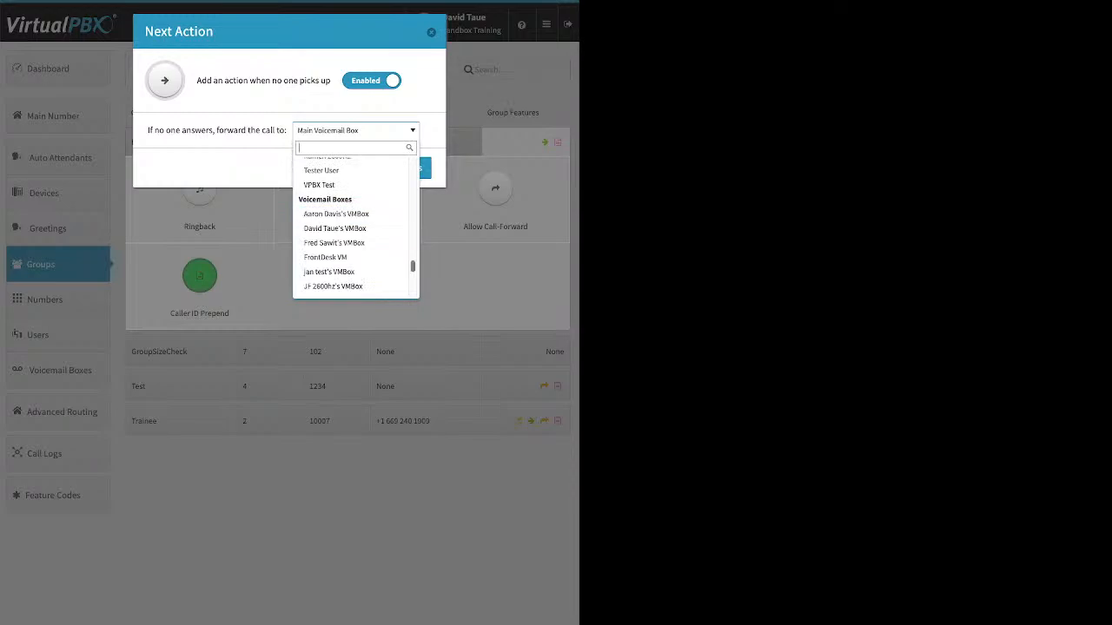
pyautogui.press('Escape')
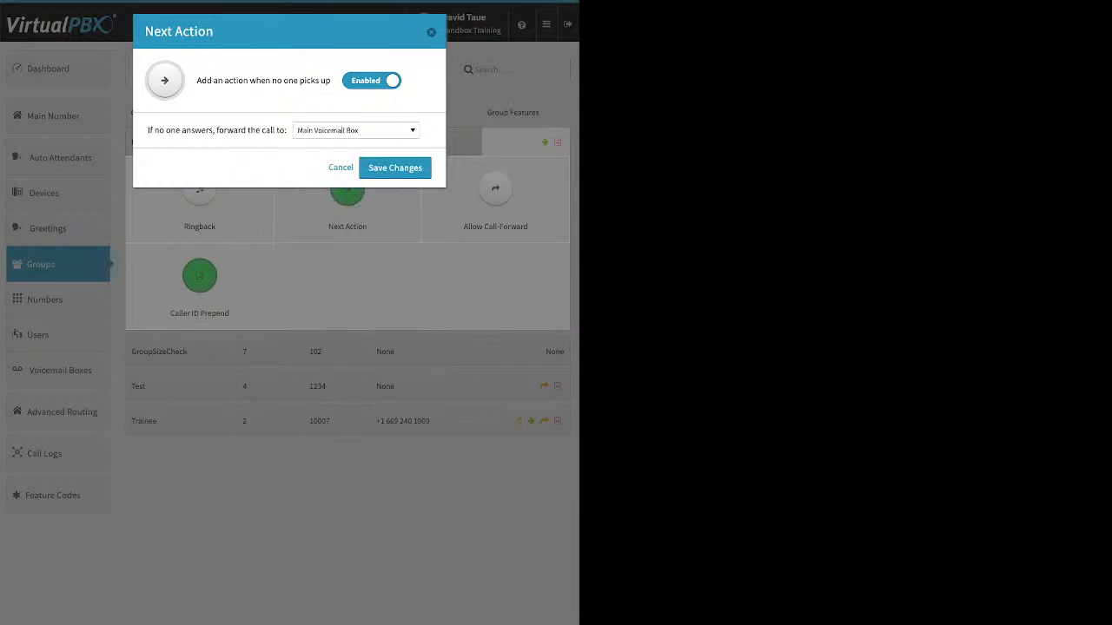
pyautogui.click(400, 167)
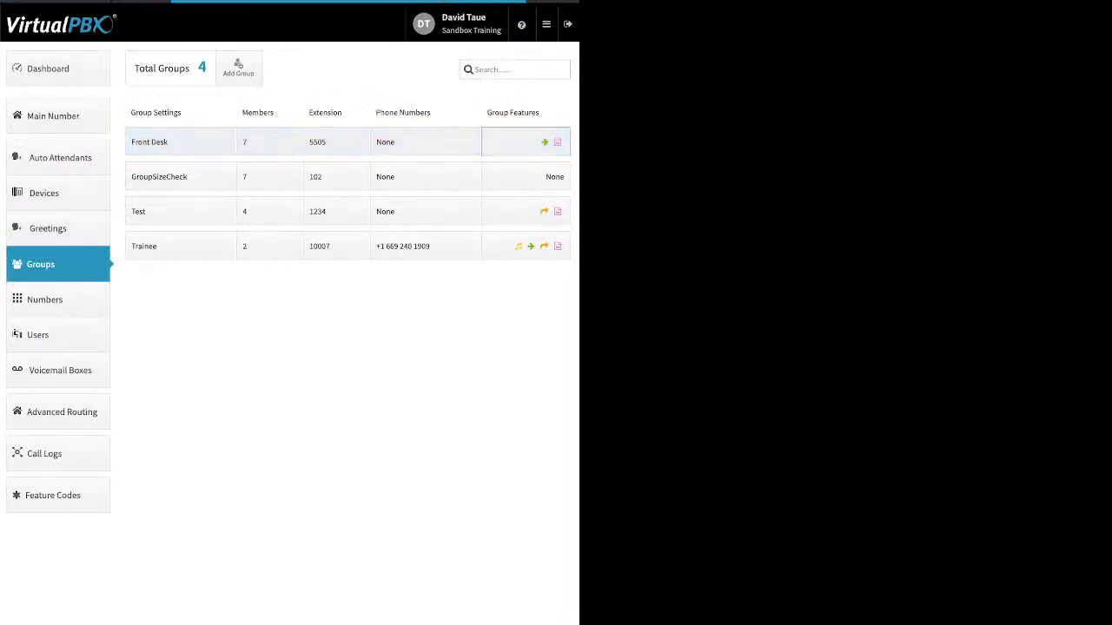
# Review the Front Desk group's Allow Call-Forward option, enabling it only temporarily, and its Caller ID Prepend prefix settings.
pyautogui.click(525, 142)
pyautogui.click(495, 188)
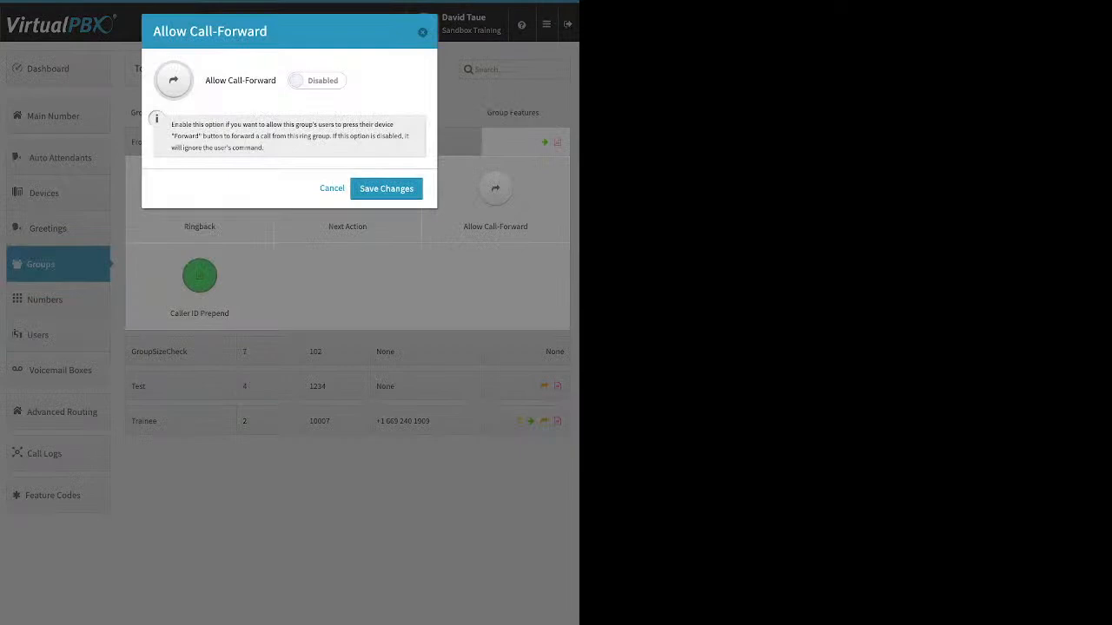
pyautogui.click(317, 81)
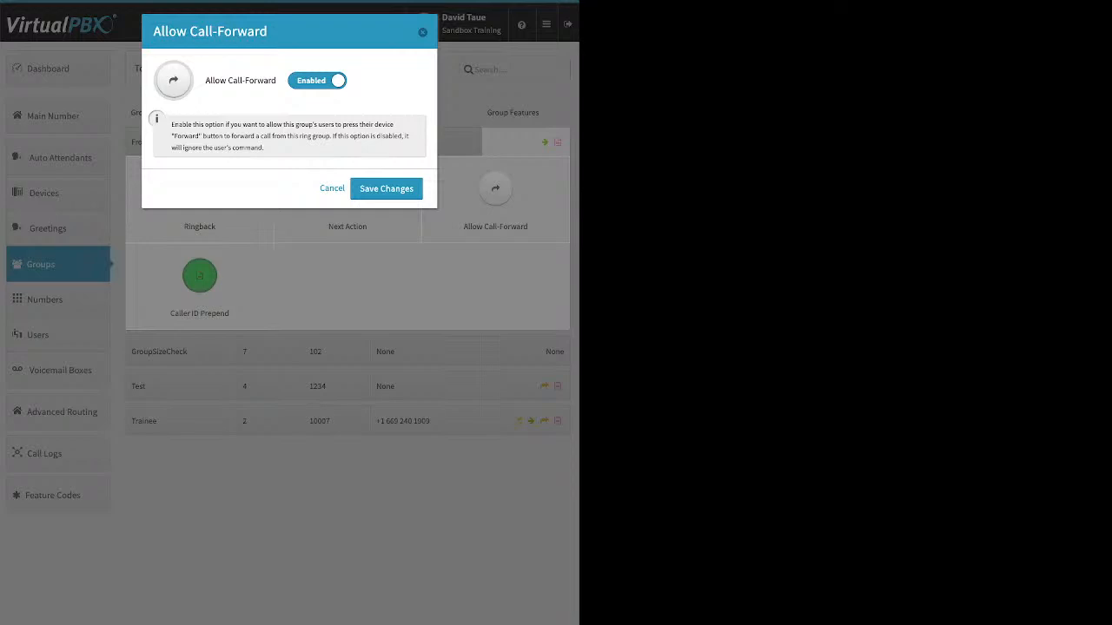
pyautogui.click(386, 189)
pyautogui.click(200, 275)
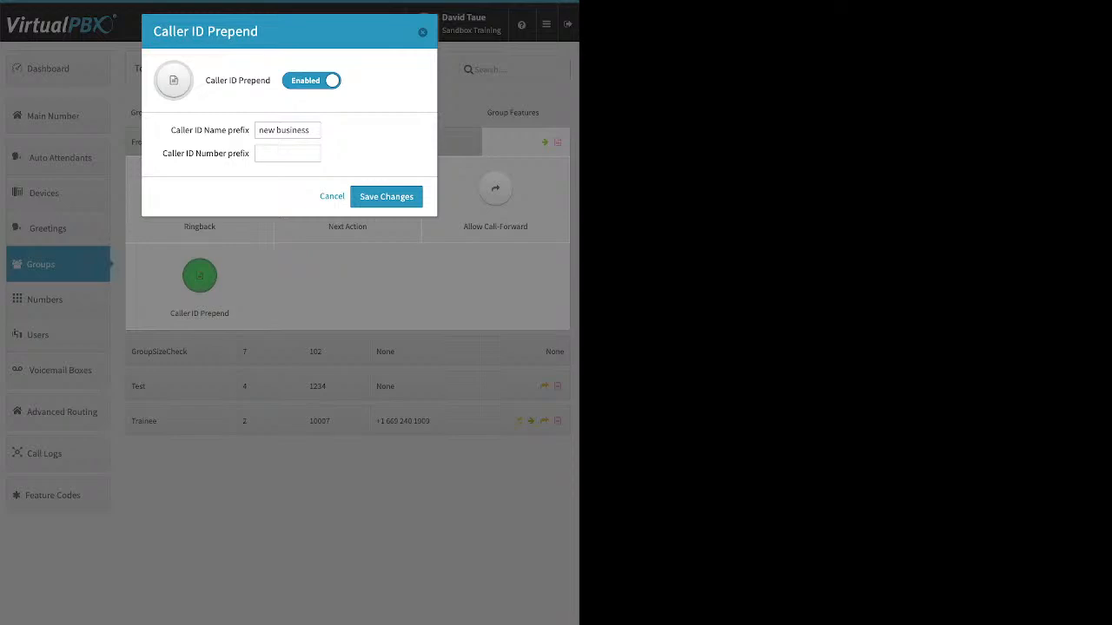
pyautogui.click(387, 197)
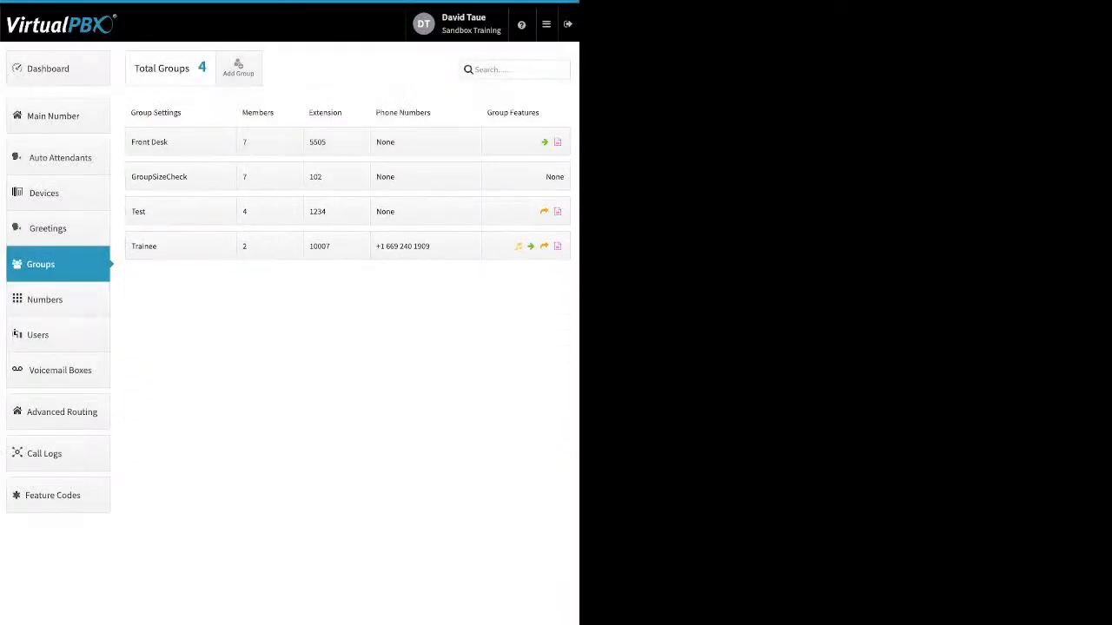
# Delete the first and third numbers from the account's spare numbers.
pyautogui.click(57, 300)
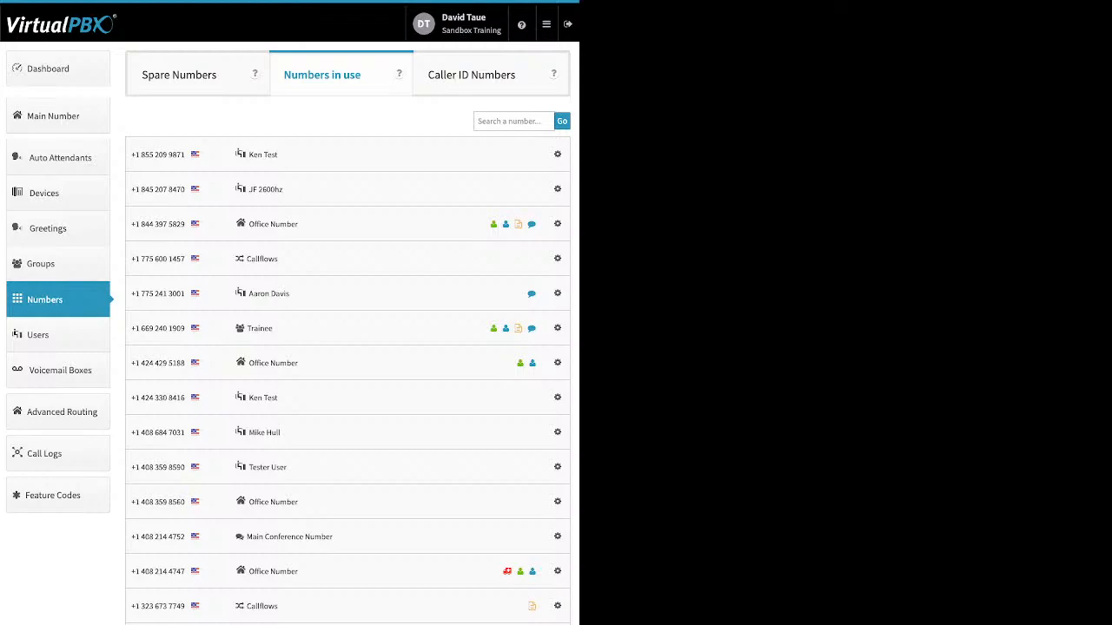
pyautogui.click(180, 75)
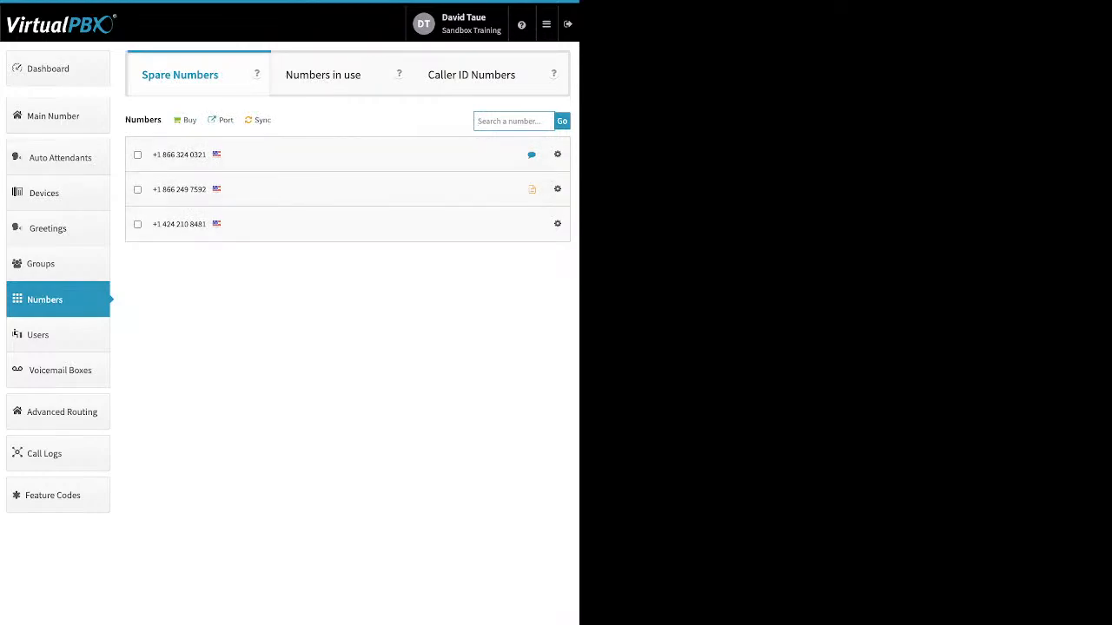
pyautogui.click(138, 155)
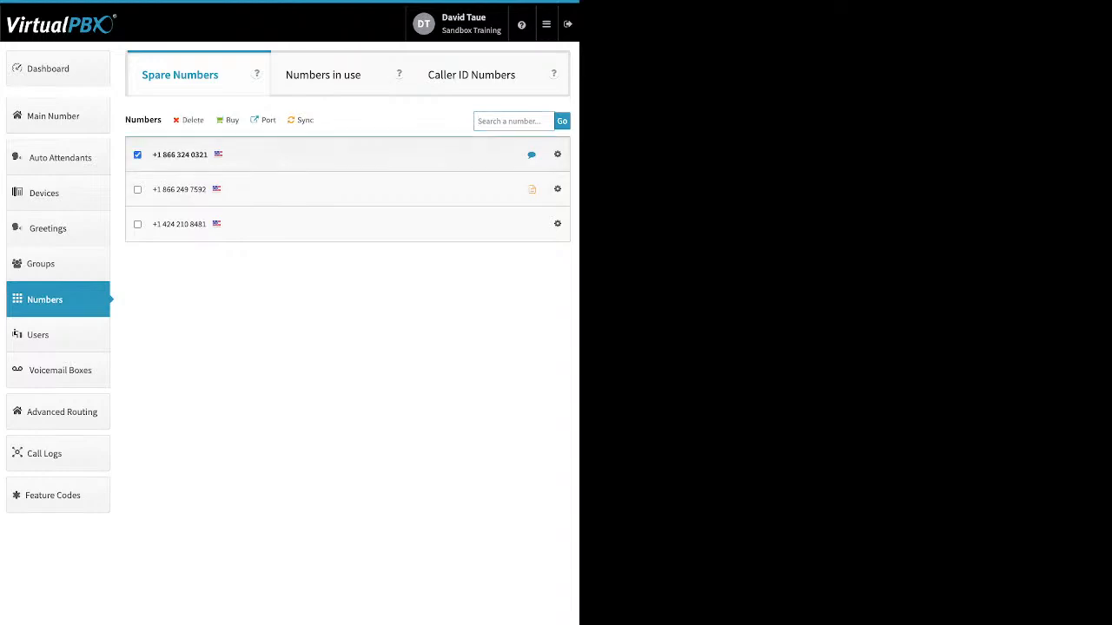
pyautogui.click(138, 224)
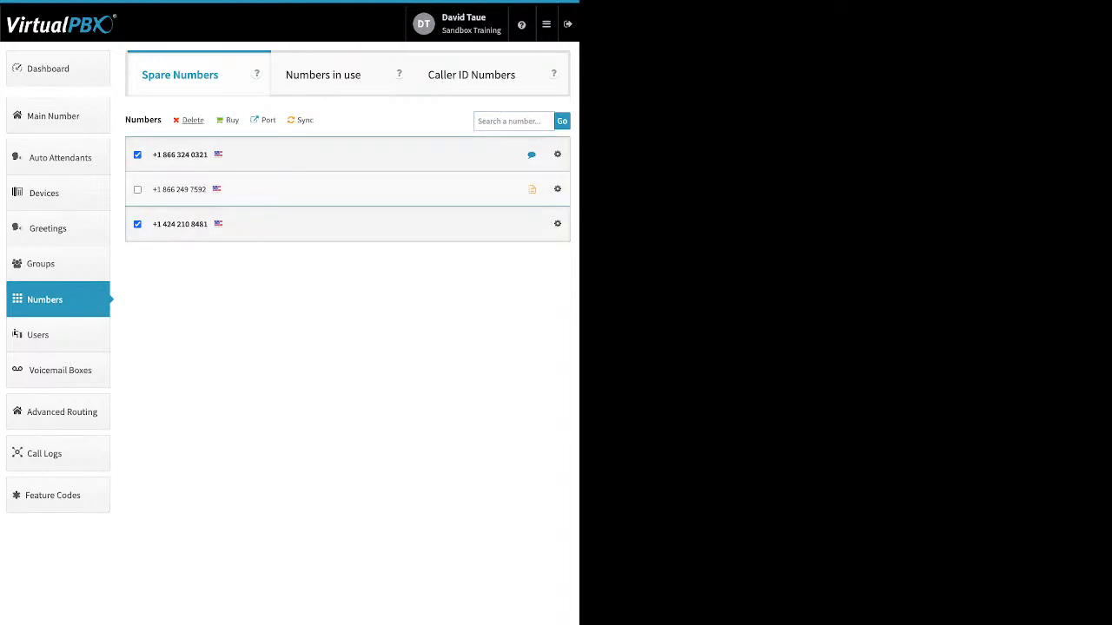
pyautogui.click(192, 120)
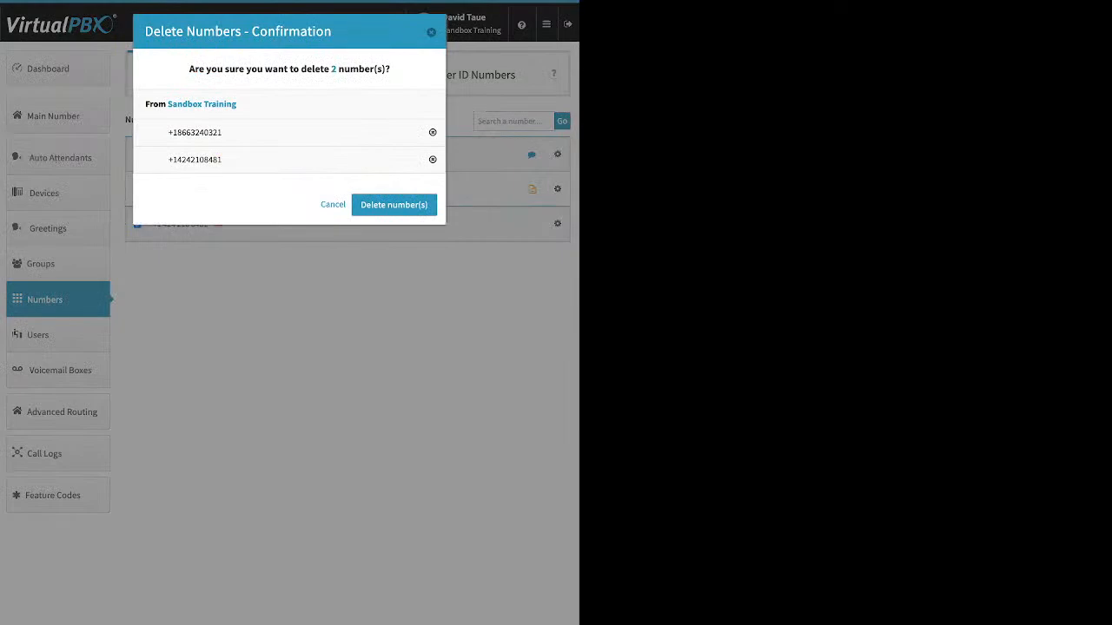
pyautogui.click(394, 204)
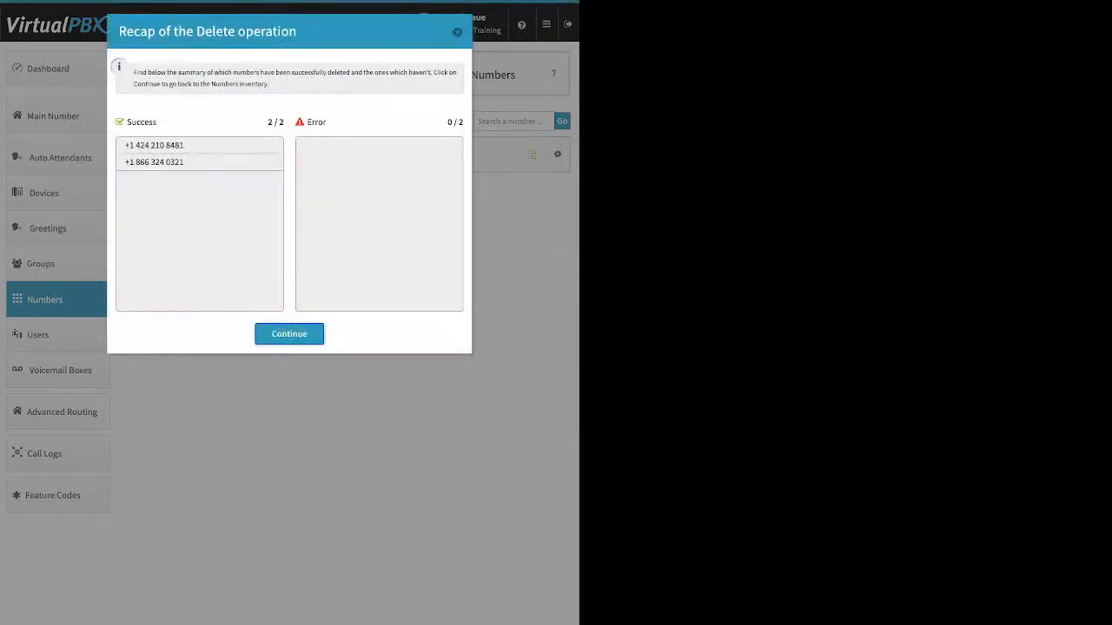
pyautogui.click(289, 334)
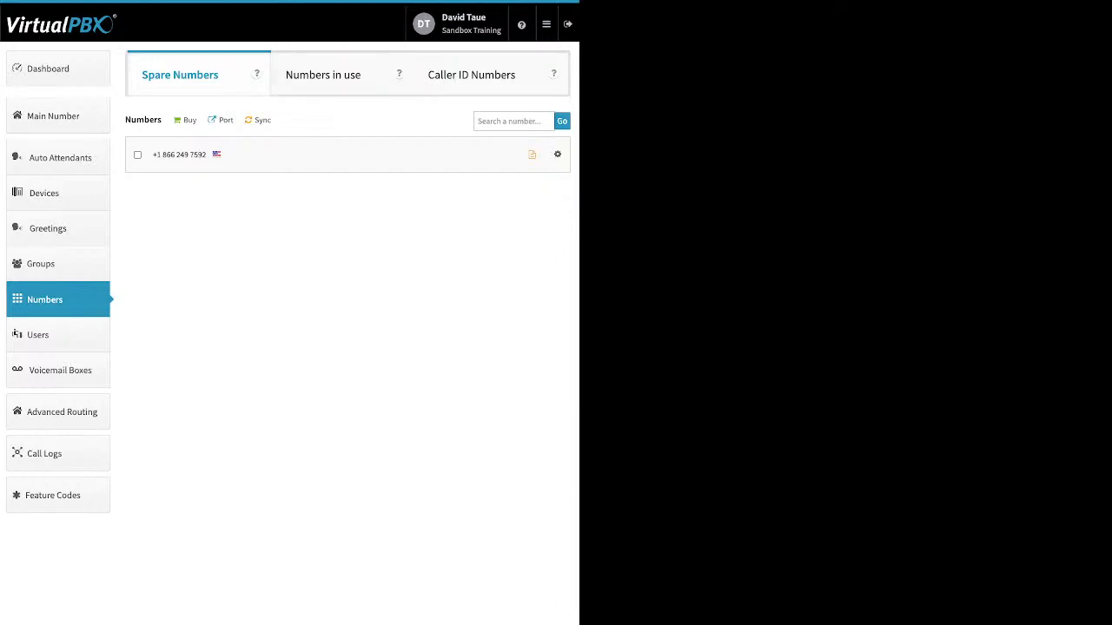
# View the types of numbers that can be bought and close the choices without buying.
pyautogui.click(189, 121)
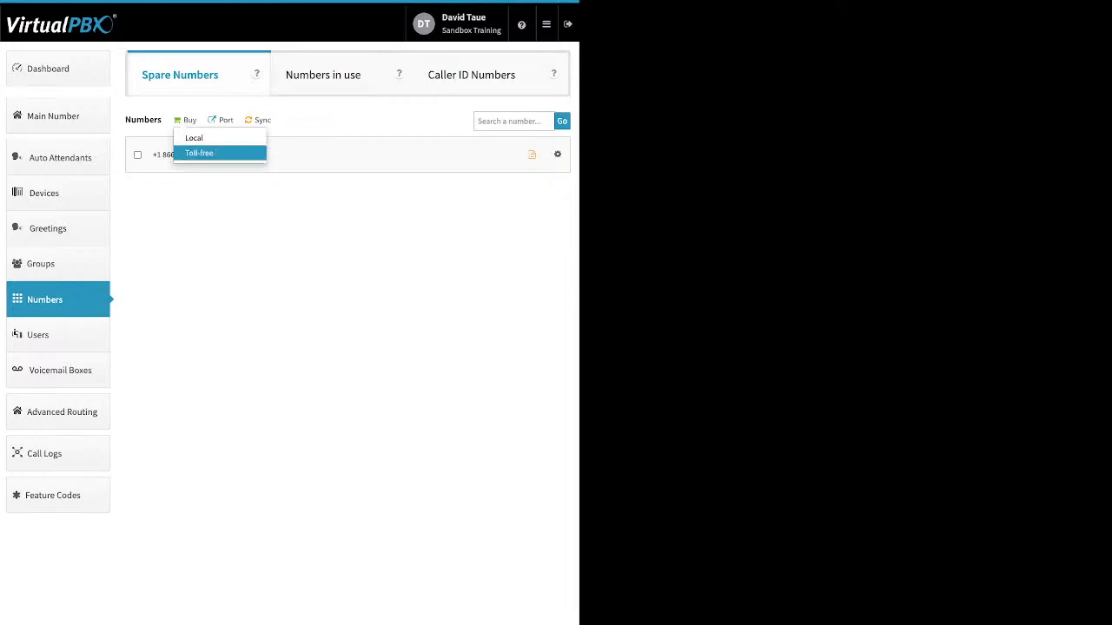
pyautogui.press('Escape')
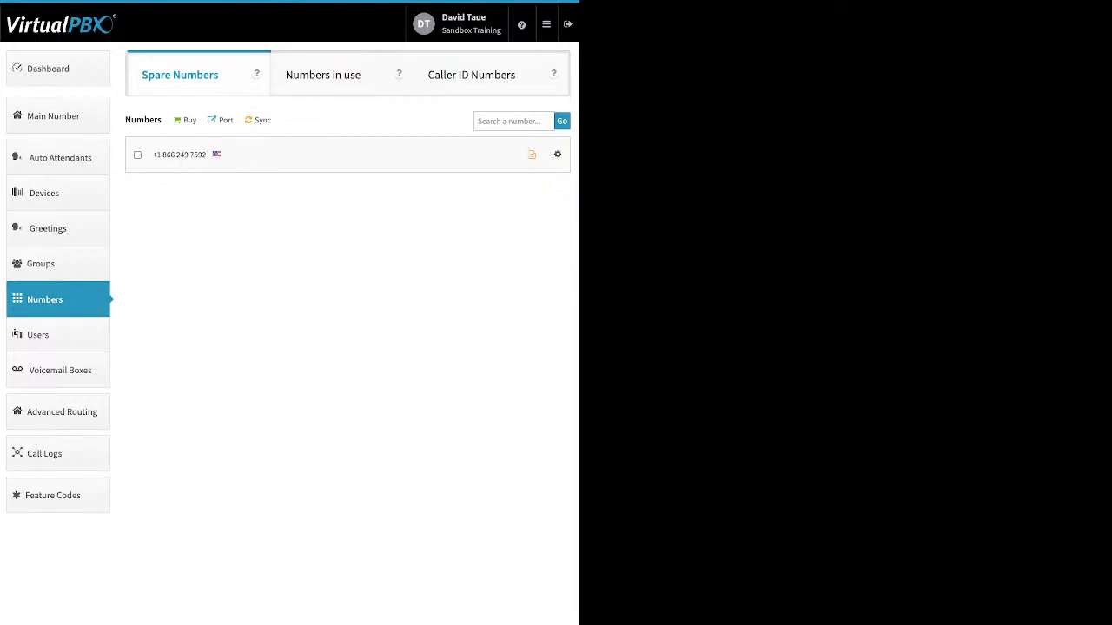
# Start a new port request named "tes" for U.S. local numbers and proceed to the bill upload for ownership verification.
pyautogui.click(225, 119)
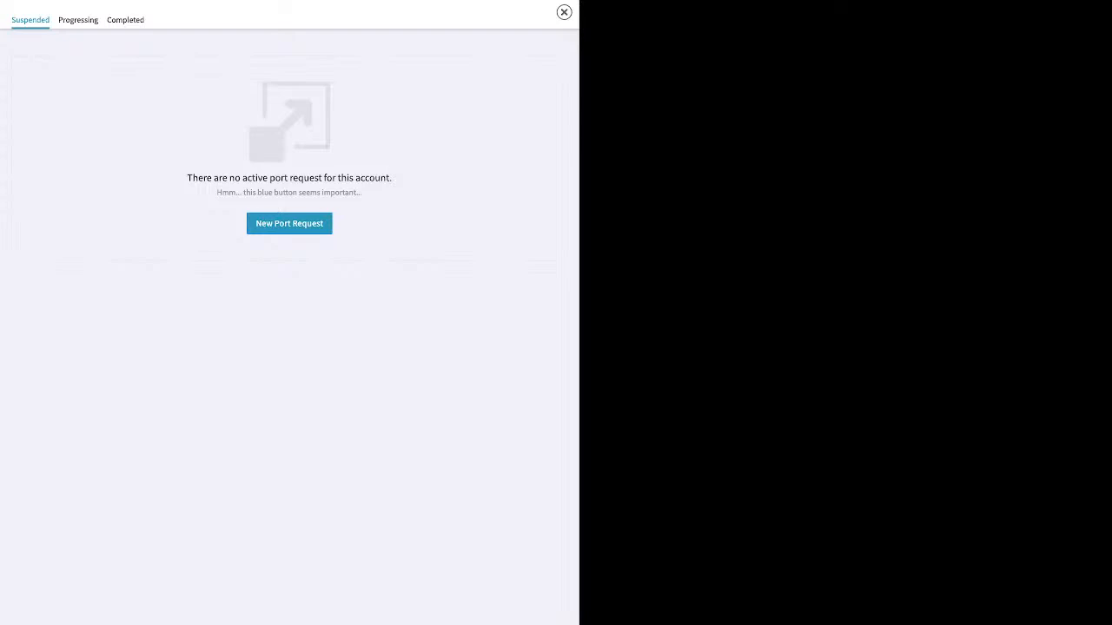
pyautogui.click(289, 223)
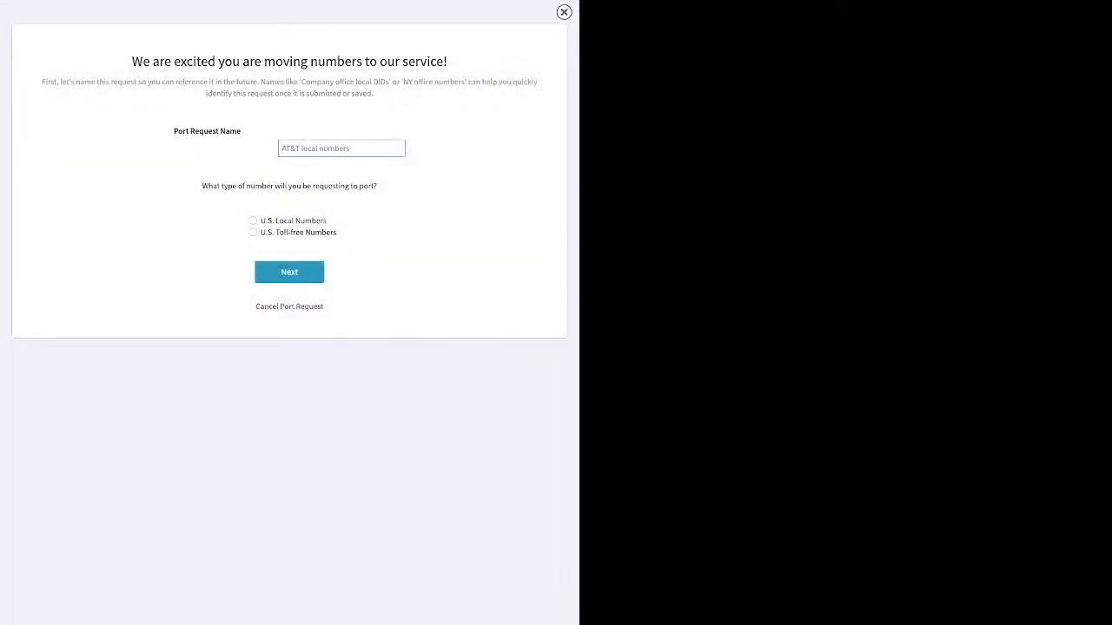
pyautogui.write('test')
pyautogui.click(253, 221)
pyautogui.click(290, 272)
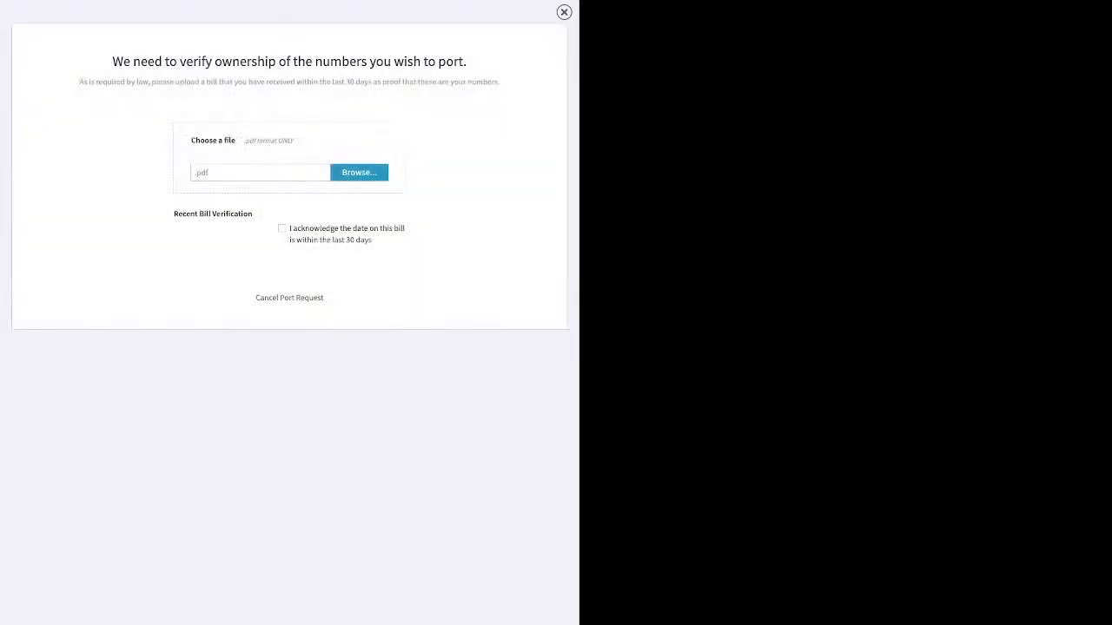
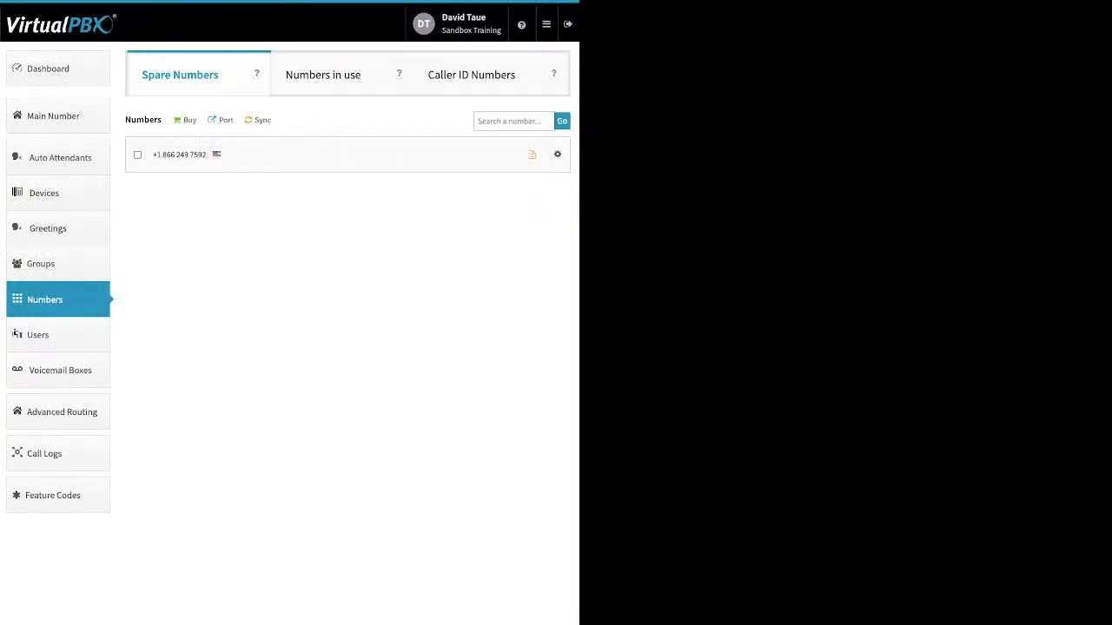
# Start adding a user and review the login email, password and main extension number fields of the form.
pyautogui.click(37, 334)
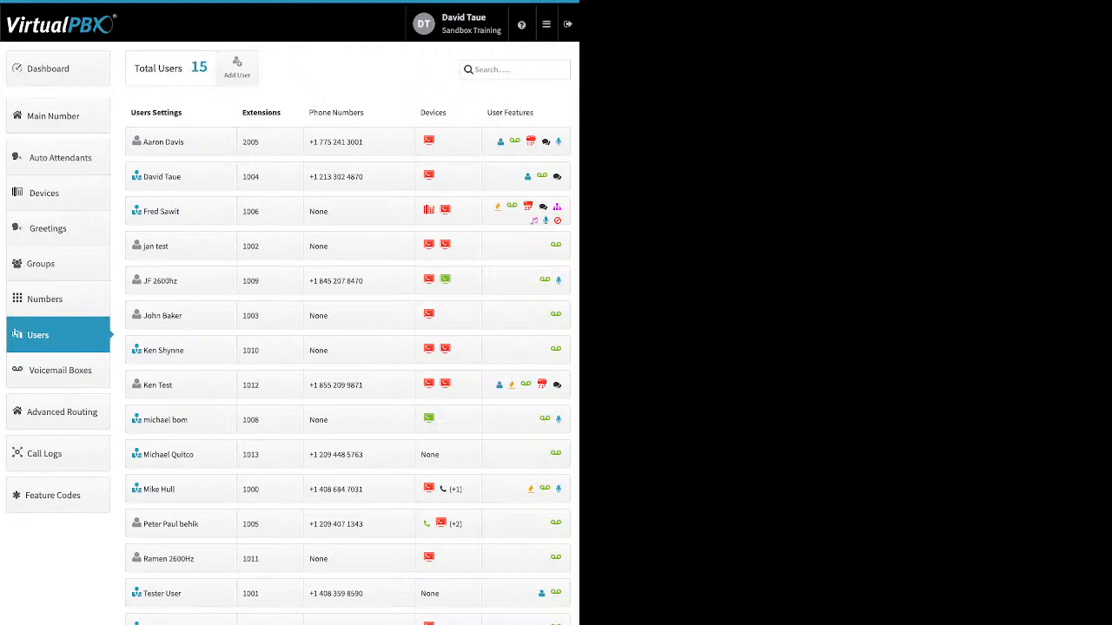
pyautogui.click(237, 67)
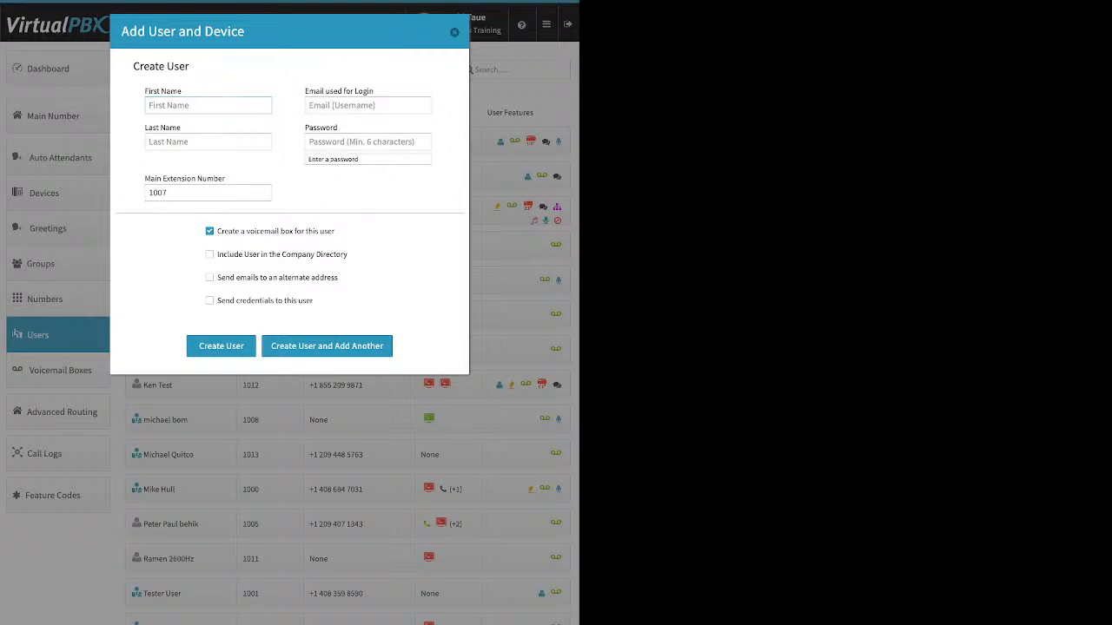
pyautogui.moveTo(374, 91); pyautogui.dragTo(315, 91)
pyautogui.click(310, 92)
pyautogui.click(325, 105)
pyautogui.click(326, 142)
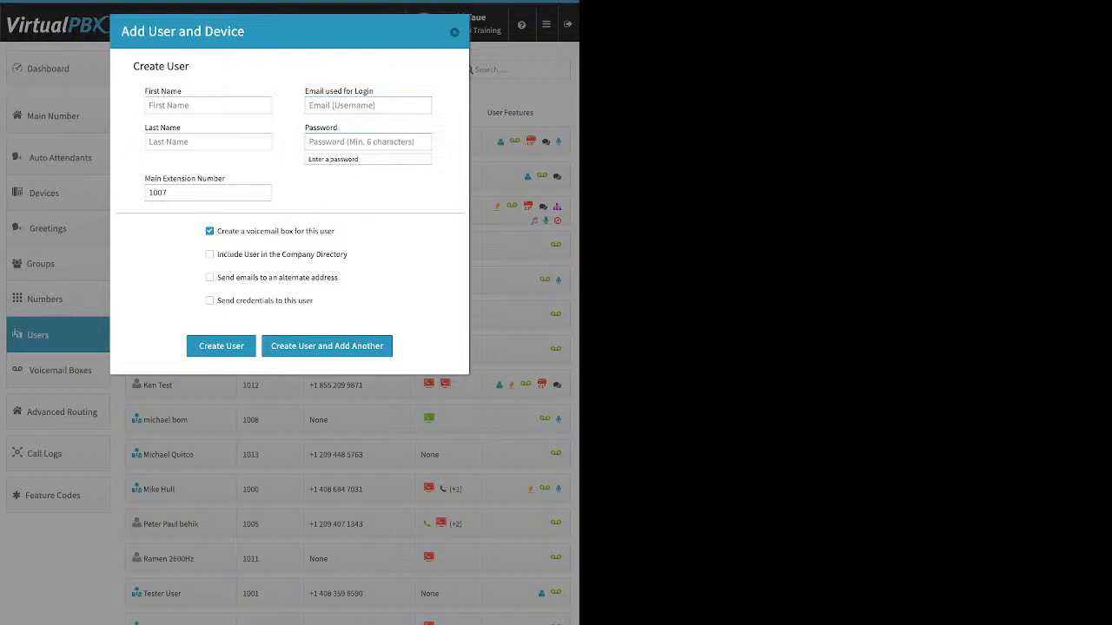
pyautogui.click(150, 193)
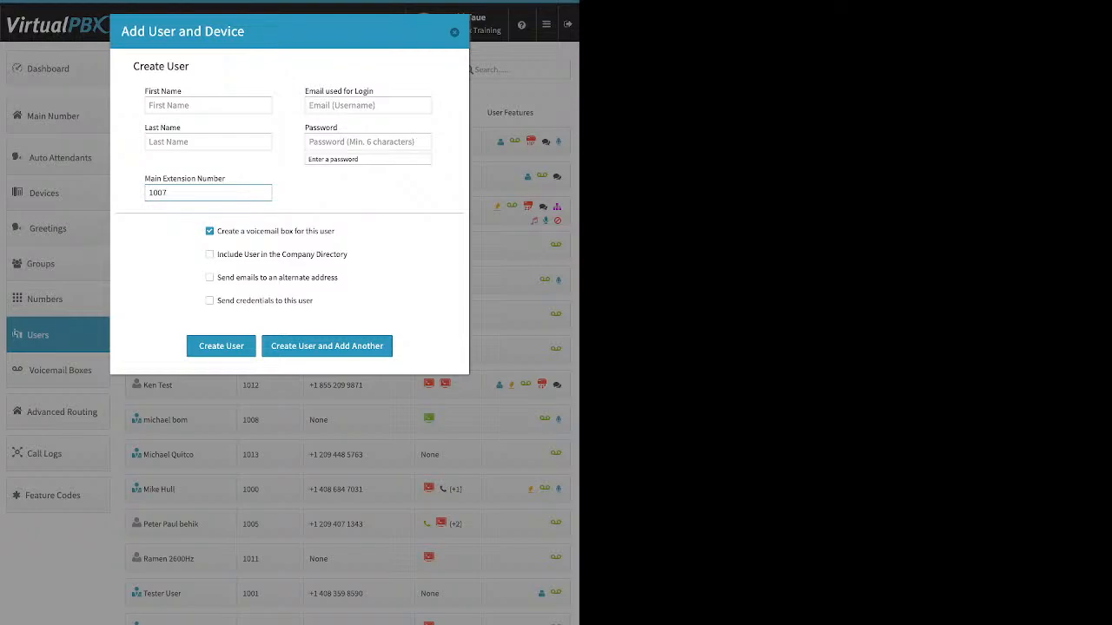
# Review the new user's voicemail box, company directory, alternate email and send-credentials options, and close the form without creating a user.
pyautogui.moveTo(336, 231); pyautogui.dragTo(217, 232)
pyautogui.click(210, 255)
pyautogui.moveTo(348, 255); pyautogui.dragTo(220, 254)
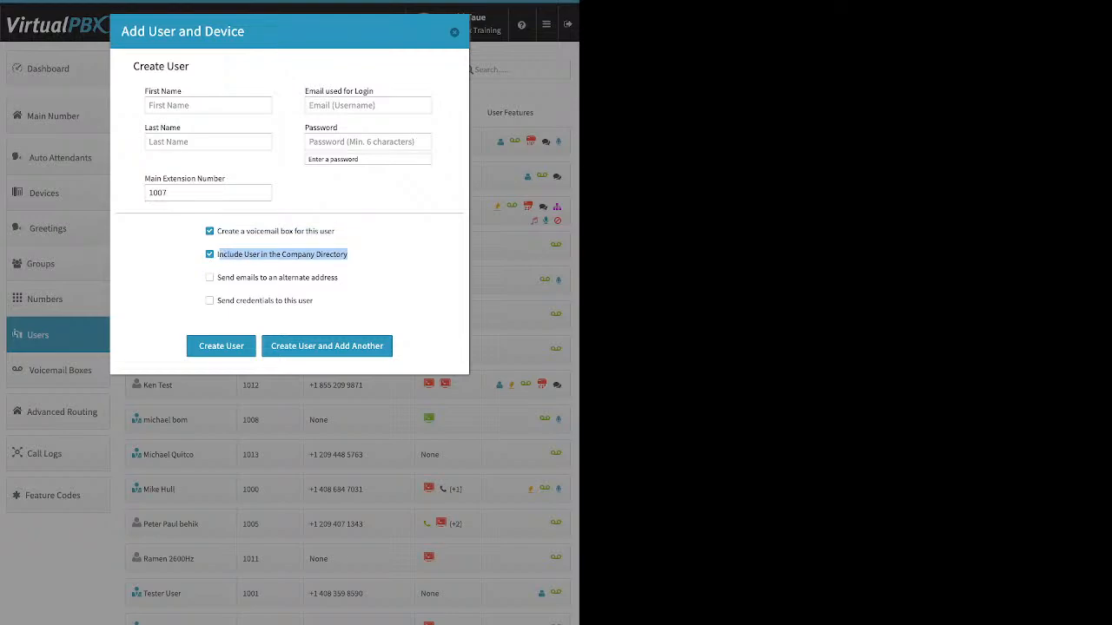
pyautogui.click(209, 278)
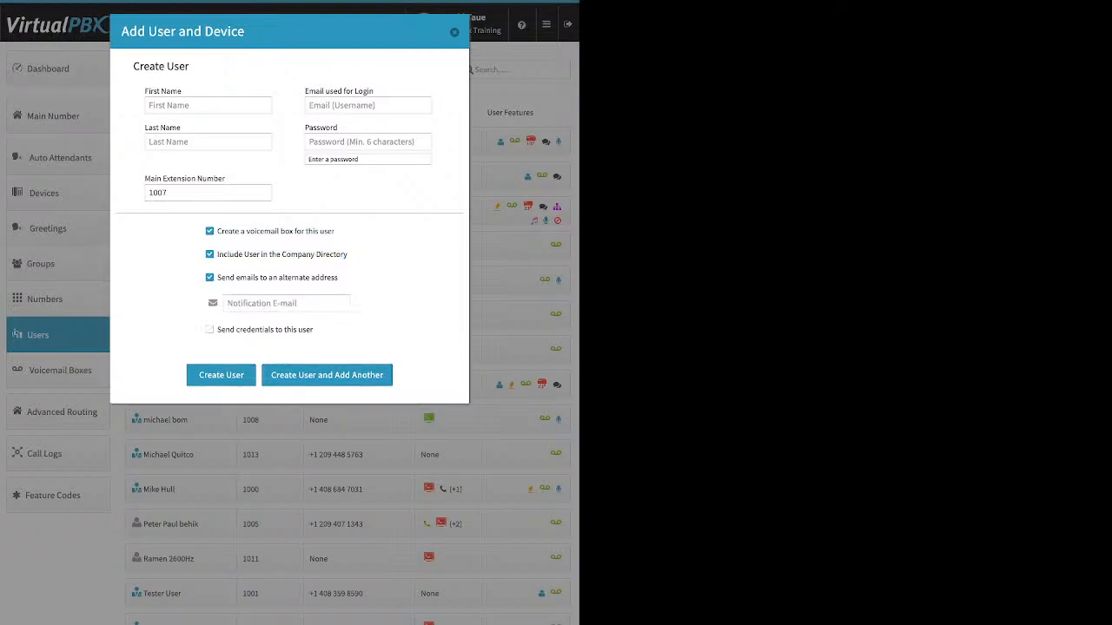
pyautogui.moveTo(338, 277); pyautogui.dragTo(221, 277)
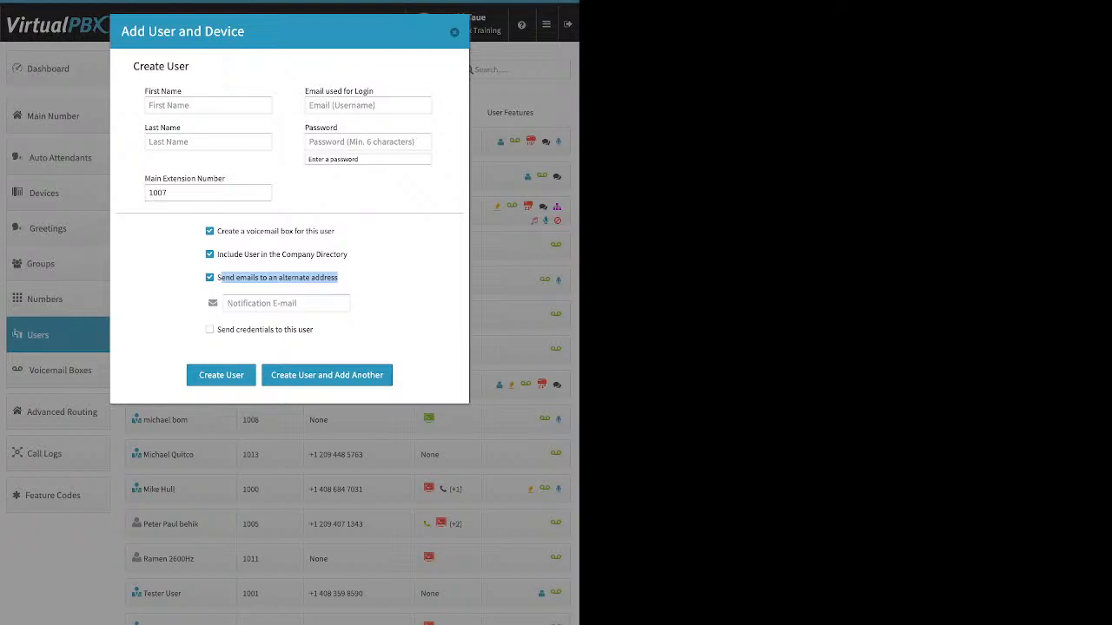
pyautogui.click(286, 303)
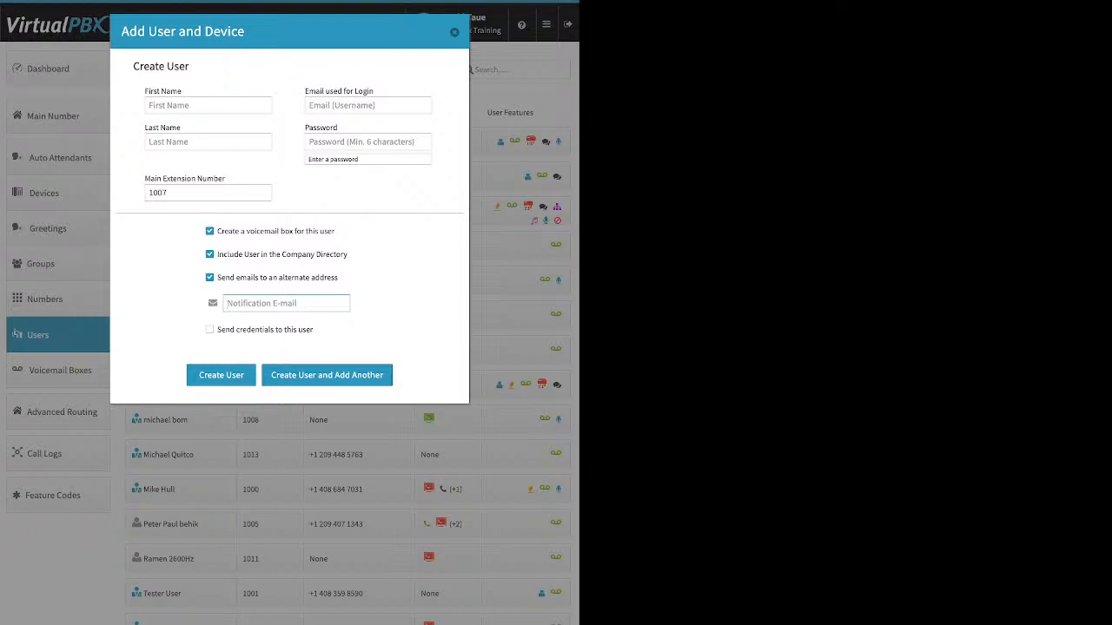
pyautogui.click(209, 278)
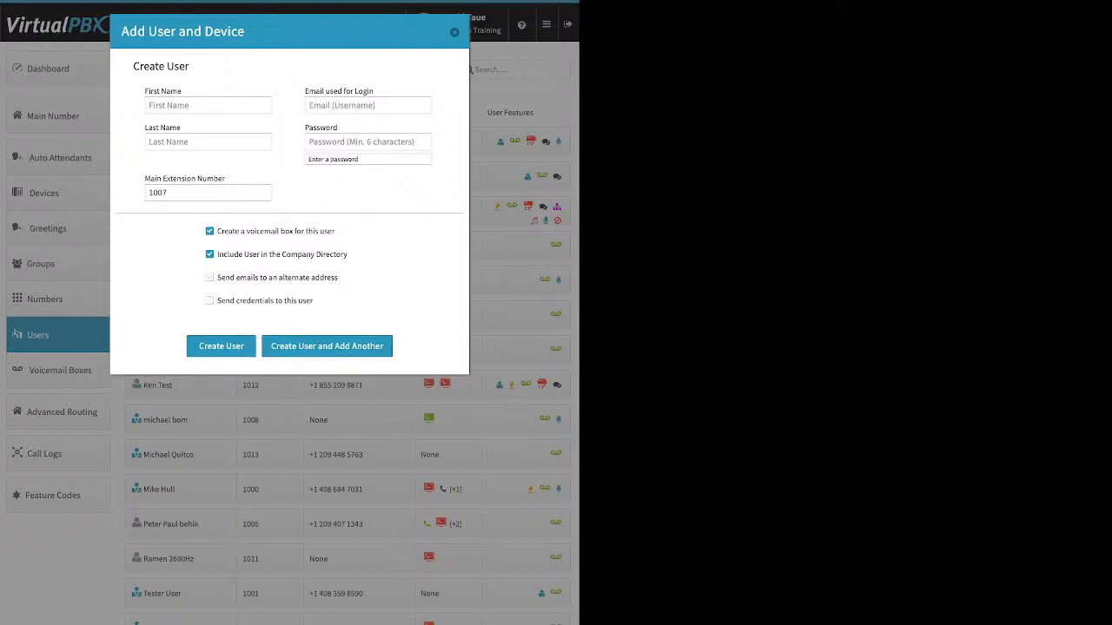
pyautogui.moveTo(313, 301); pyautogui.dragTo(217, 300)
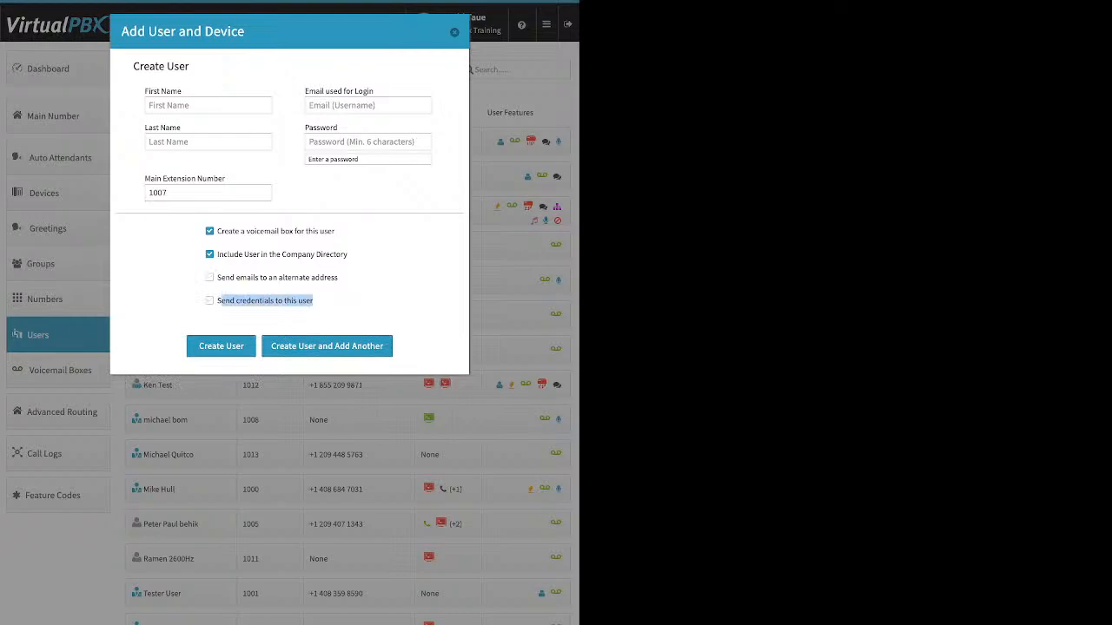
pyautogui.click(339, 302)
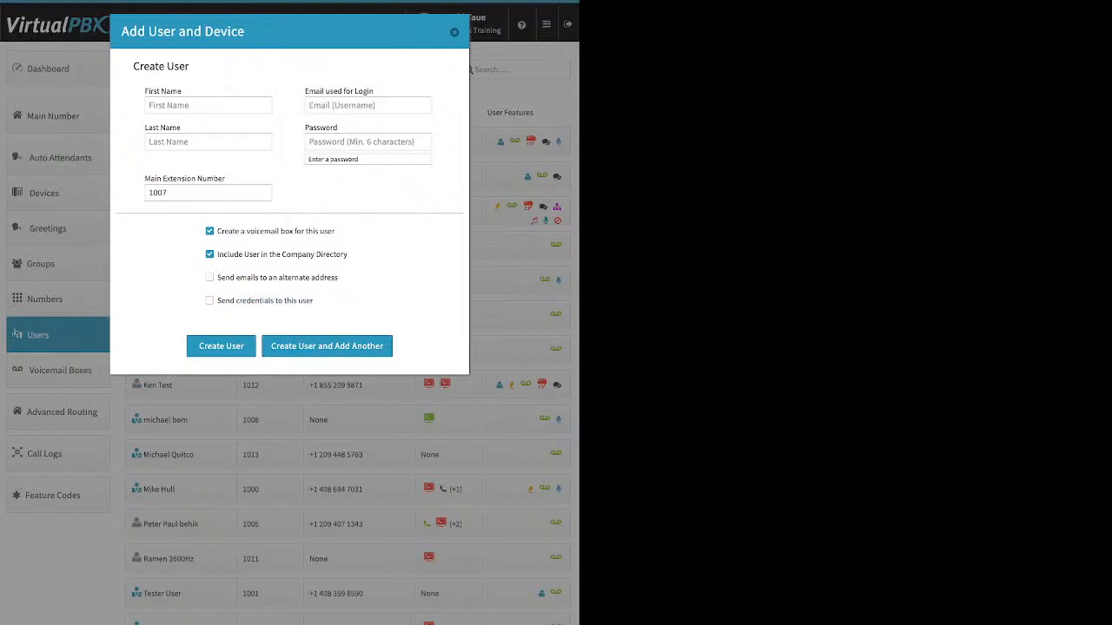
pyautogui.click(209, 301)
pyautogui.click(454, 33)
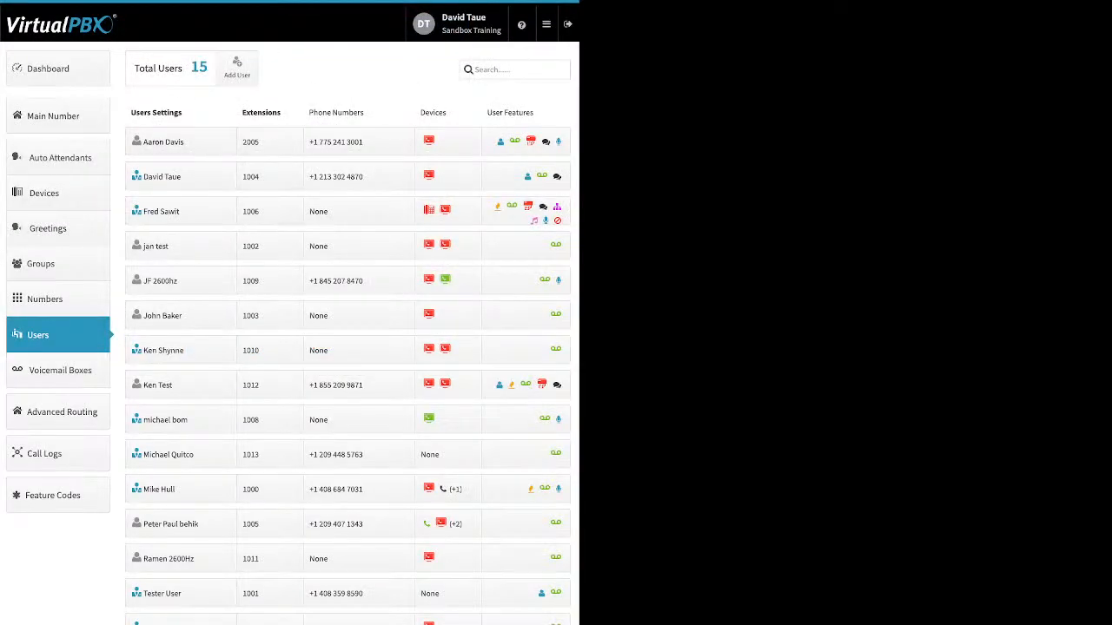
# In the first listed user's settings, view the credentials update and voicemail PIN update forms, closing both without changes.
pyautogui.click(163, 142)
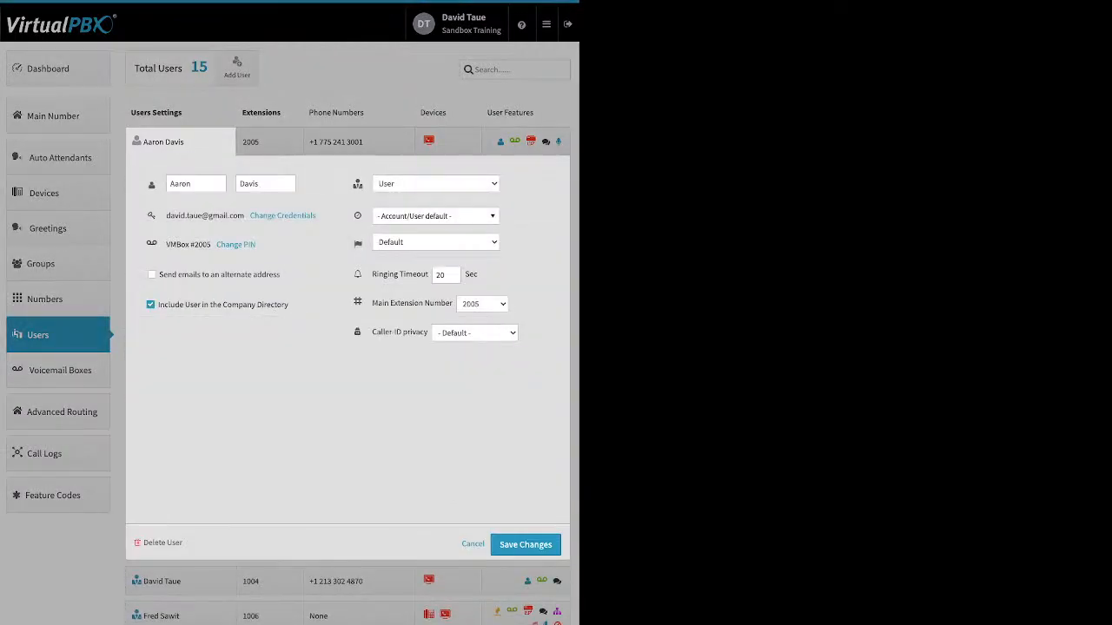
pyautogui.click(282, 215)
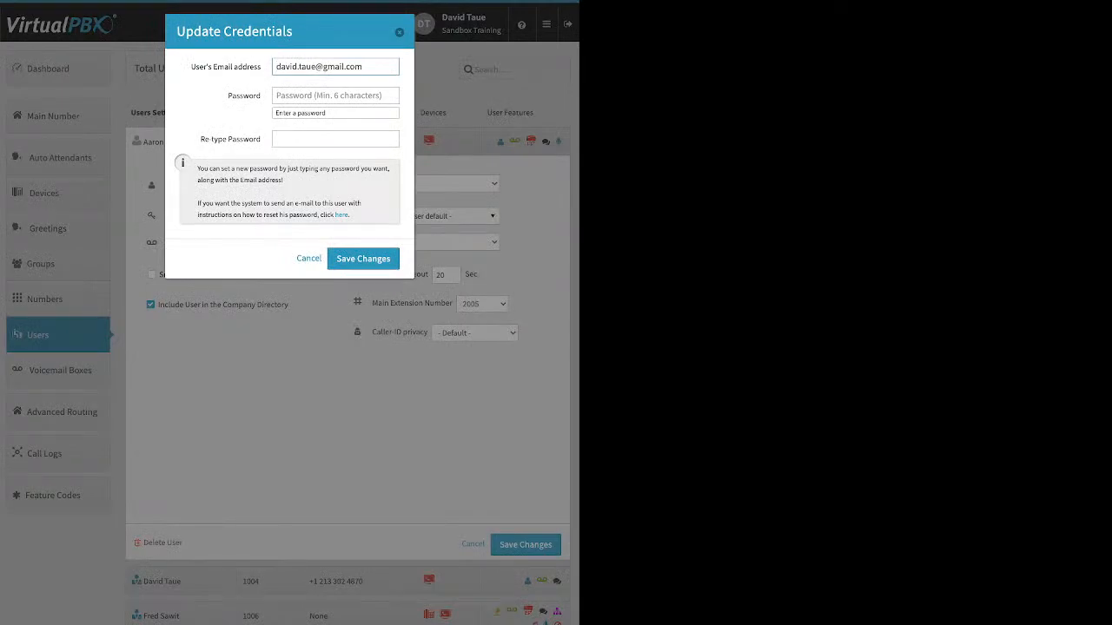
pyautogui.moveTo(350, 216); pyautogui.dragTo(335, 215)
pyautogui.press('Escape')
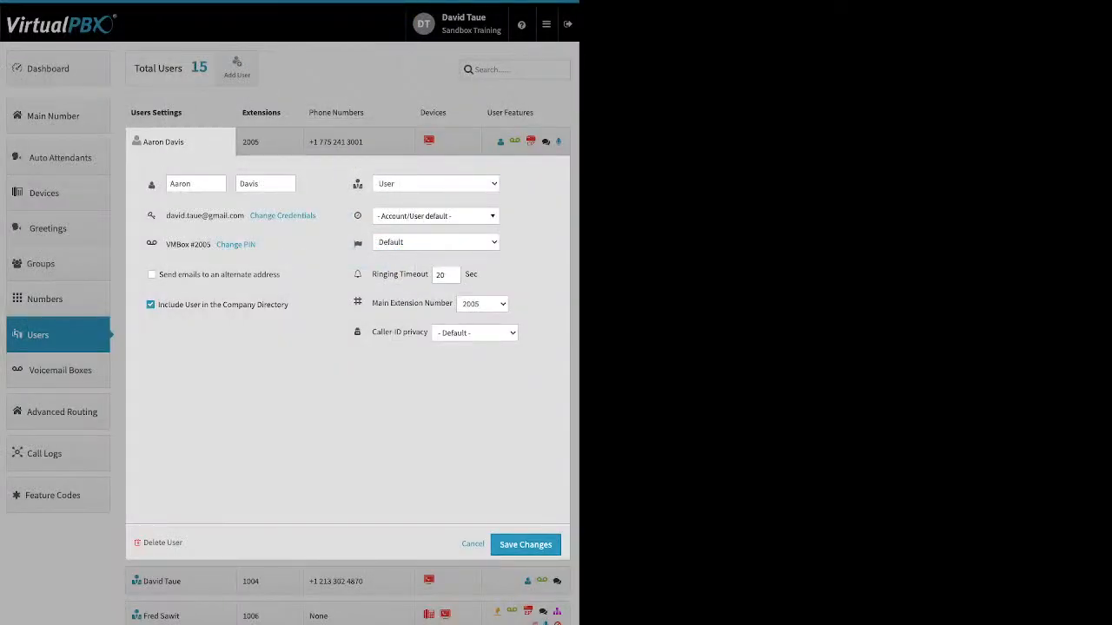
pyautogui.click(236, 244)
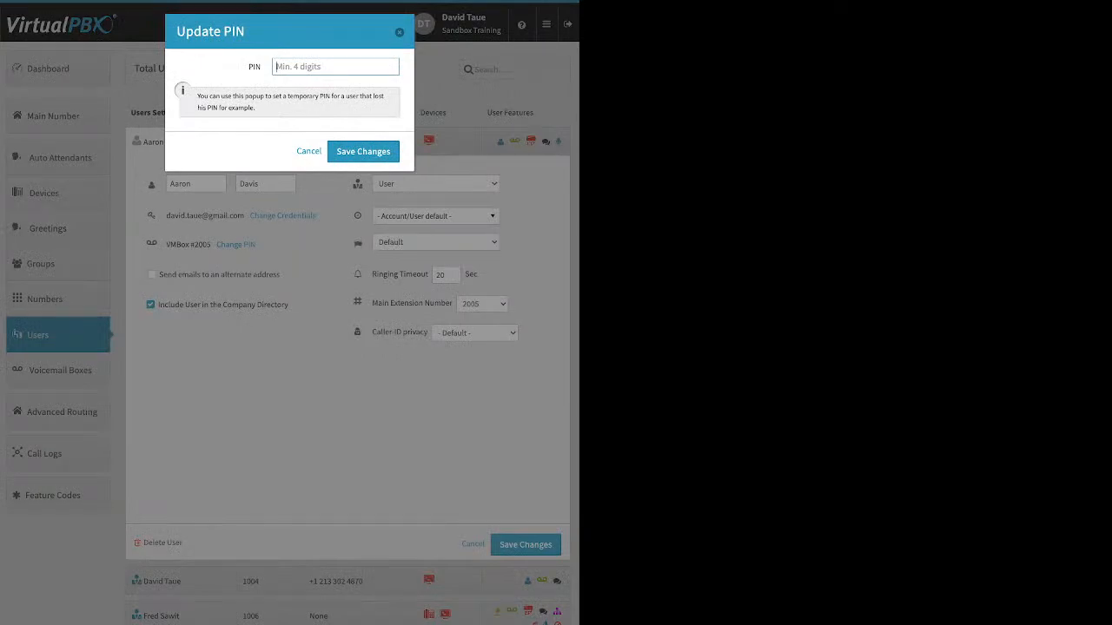
pyautogui.press('Escape')
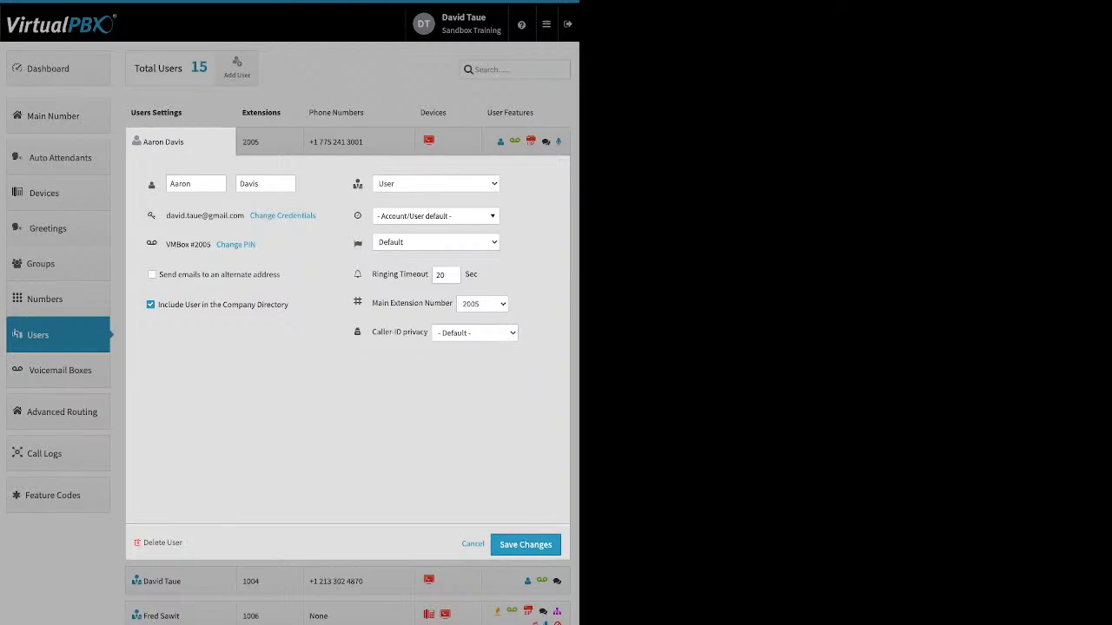
# Review the first user's alternate email address option, enabling it only temporarily, and the Company Directory inclusion option.
pyautogui.click(151, 274)
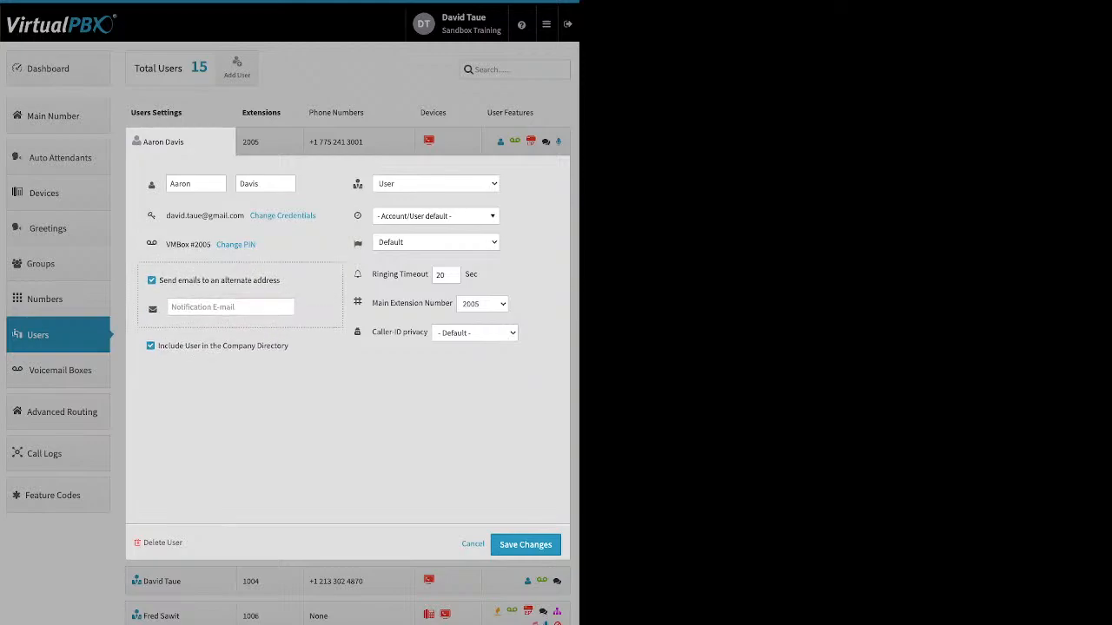
pyautogui.click(152, 279)
pyautogui.moveTo(158, 305); pyautogui.dragTo(289, 305)
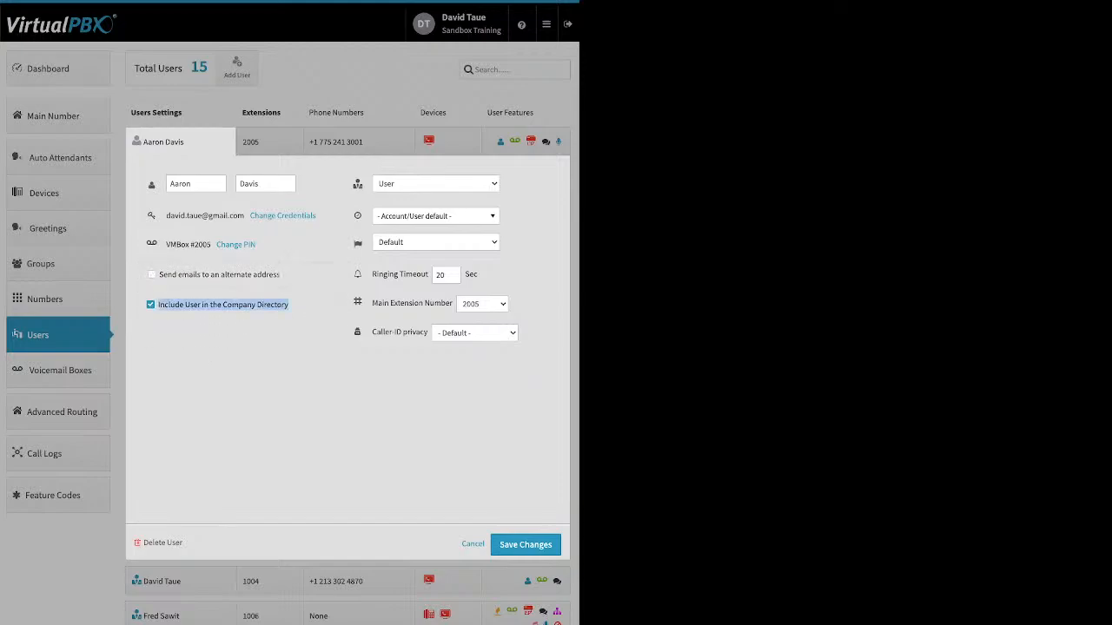
pyautogui.click(297, 306)
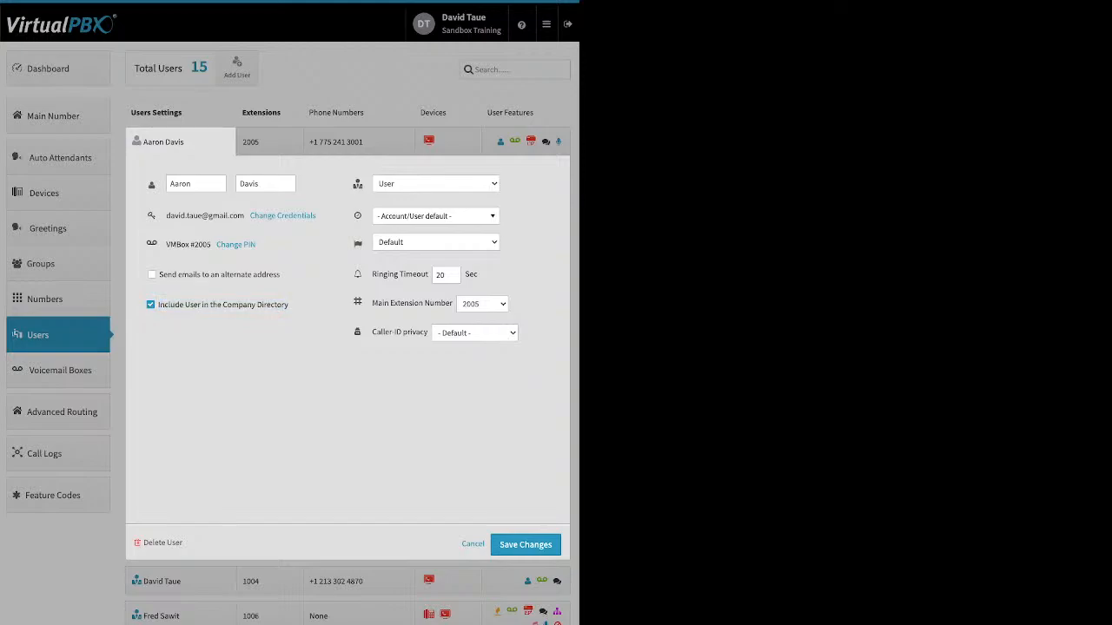
# Review the first user's Admin/User role, time zone choices and Ringing Timeout setting without changing them.
pyautogui.moveTo(358, 184)
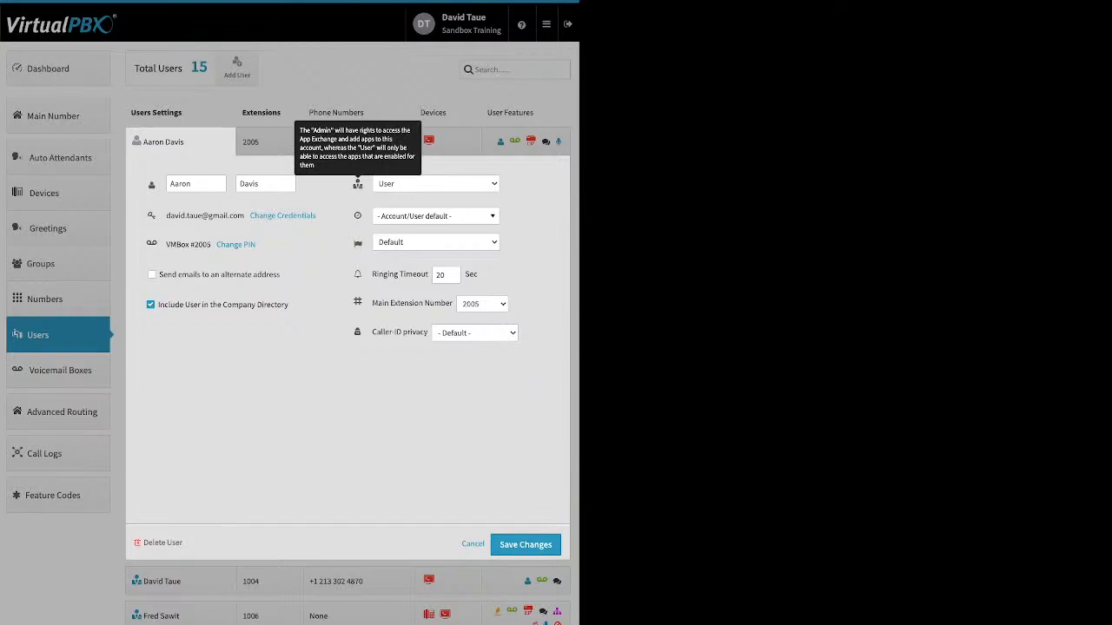
pyautogui.moveTo(357, 215)
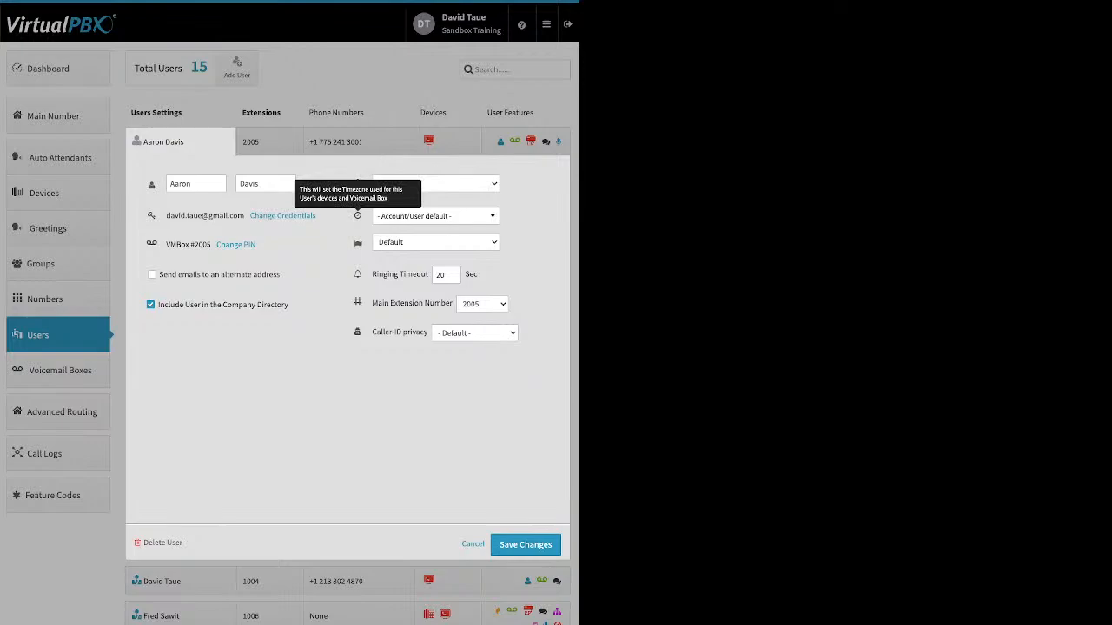
pyautogui.click(435, 217)
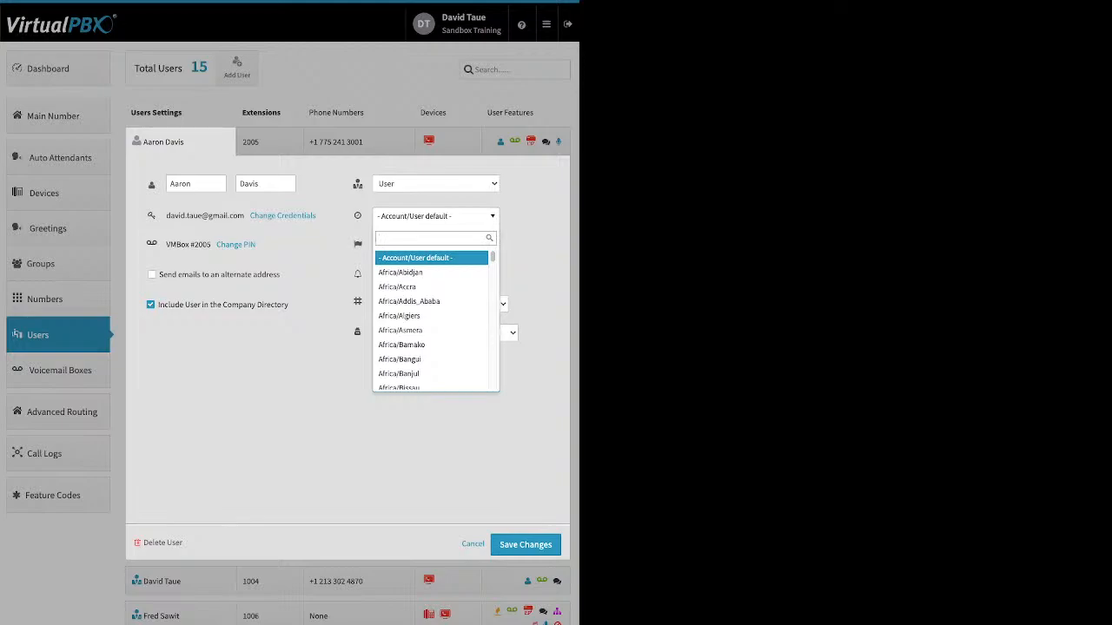
pyautogui.press('Escape')
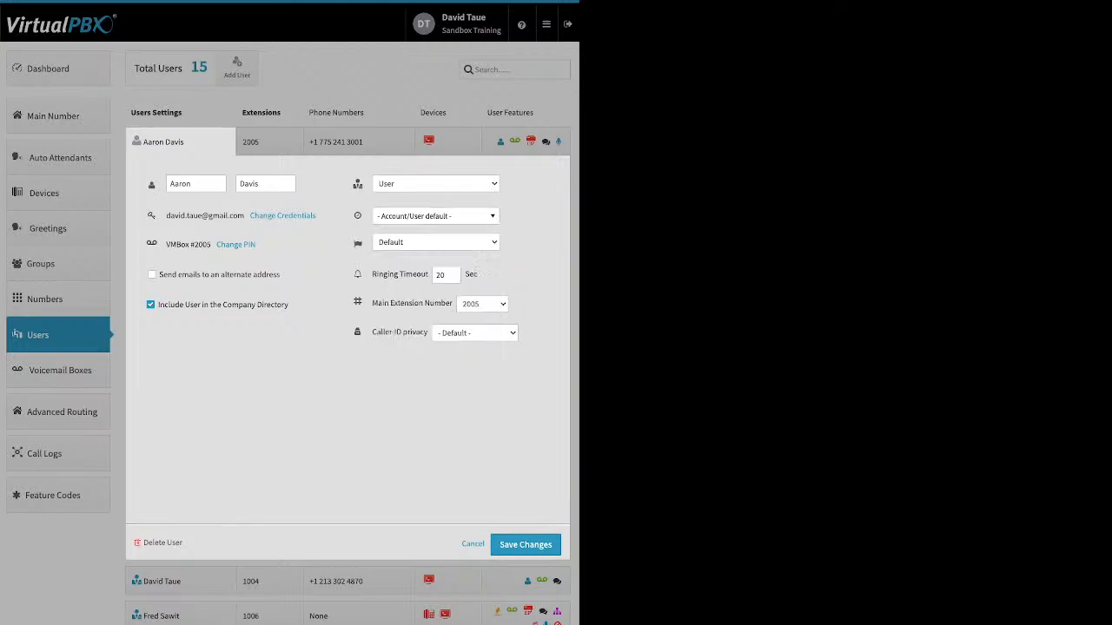
pyautogui.moveTo(358, 244)
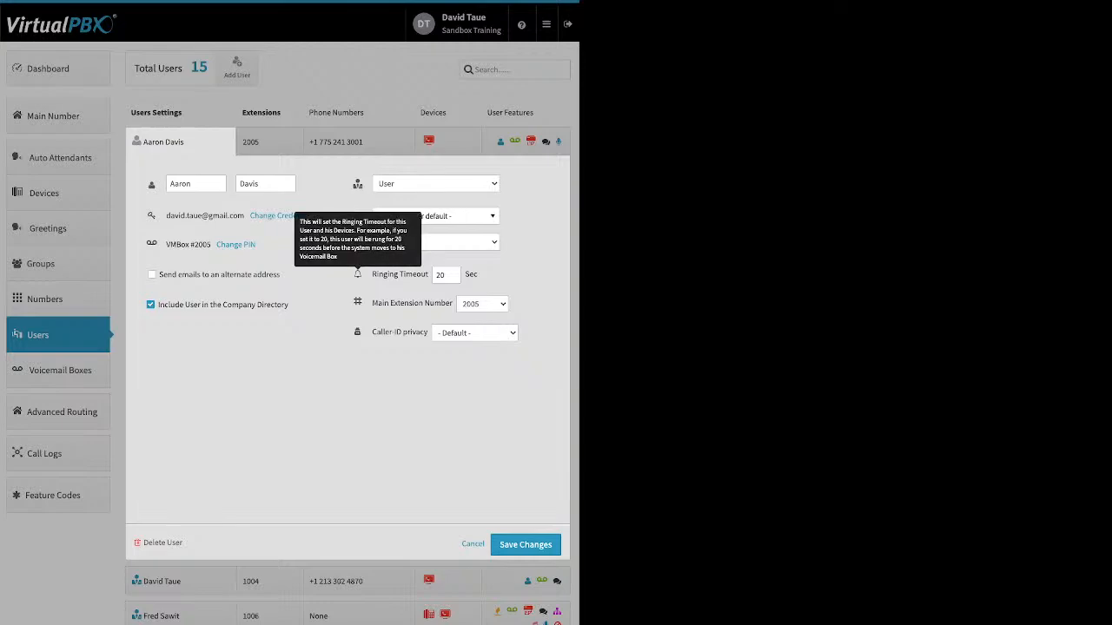
pyautogui.moveTo(377, 274); pyautogui.dragTo(416, 274)
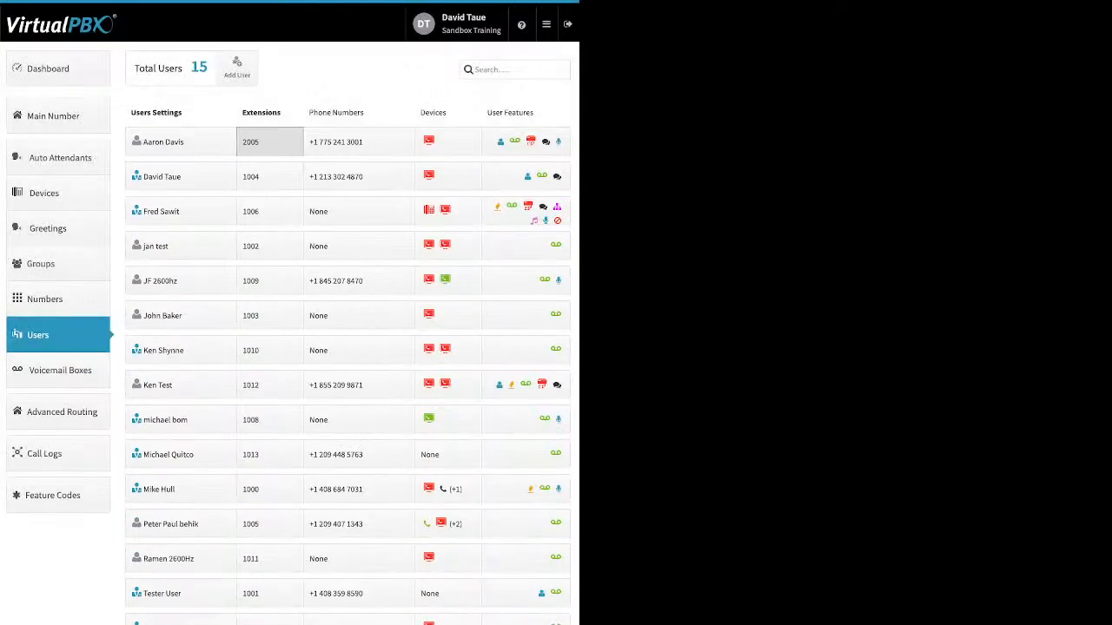
# View the first user's extension and assigned phone number options, and cancel without changes.
pyautogui.click(269, 142)
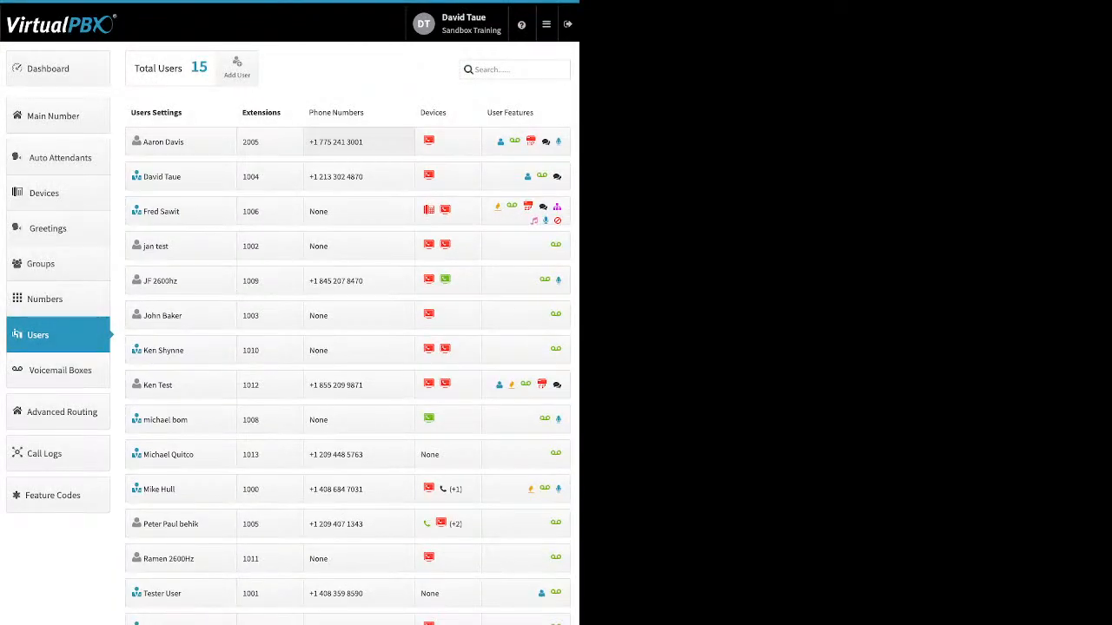
pyautogui.click(347, 142)
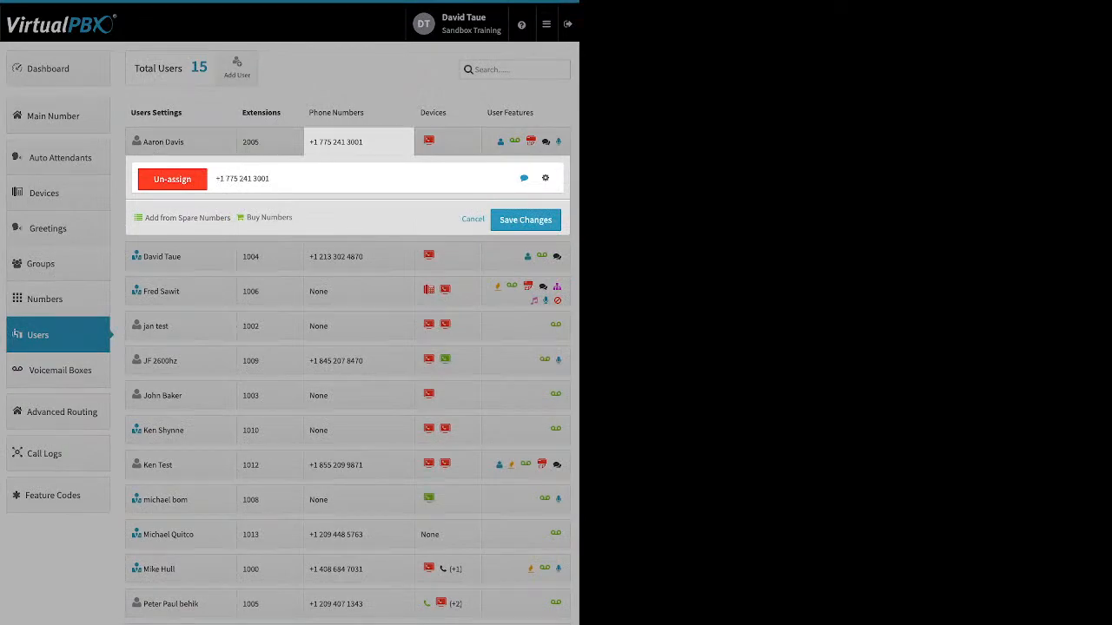
pyautogui.click(473, 219)
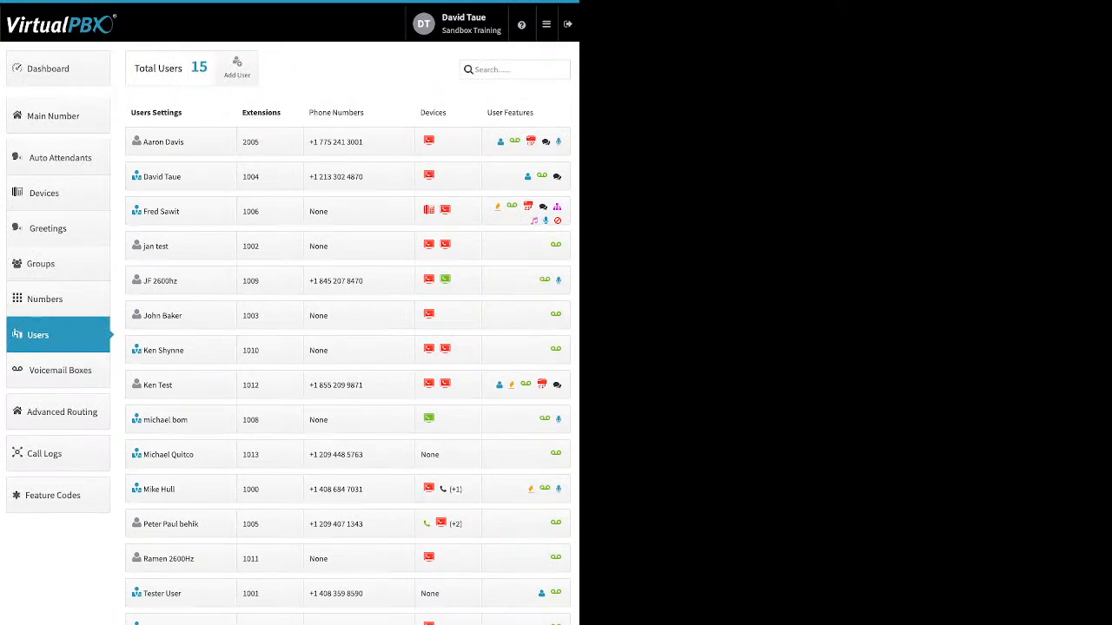
# View the first user's assigned devices and the available new device types, and cancel without changes.
pyautogui.click(439, 141)
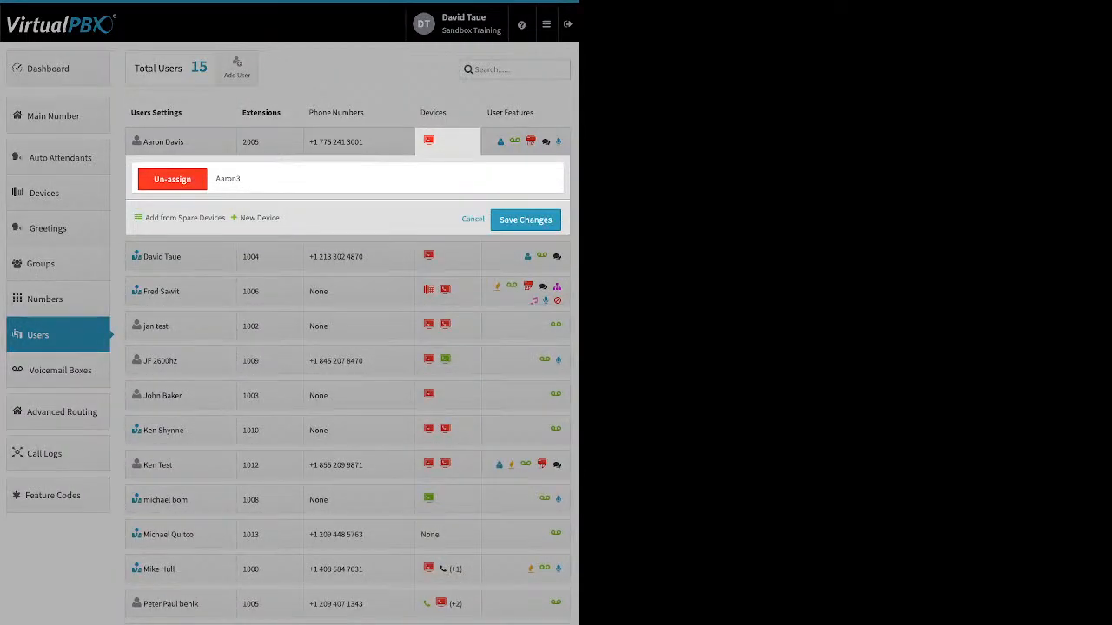
pyautogui.click(258, 218)
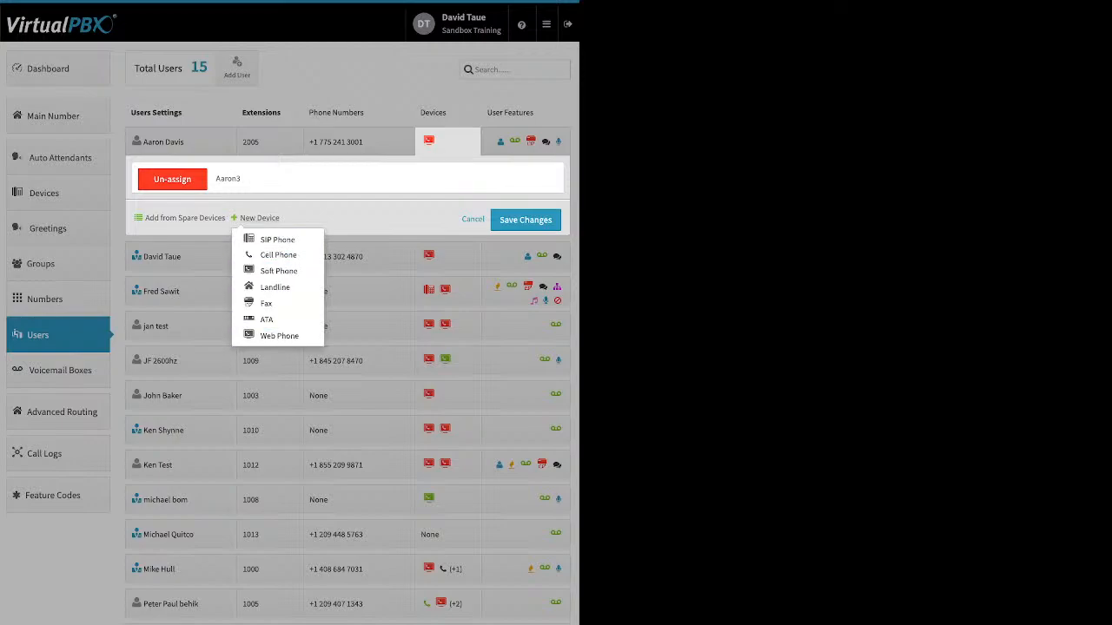
pyautogui.click(472, 219)
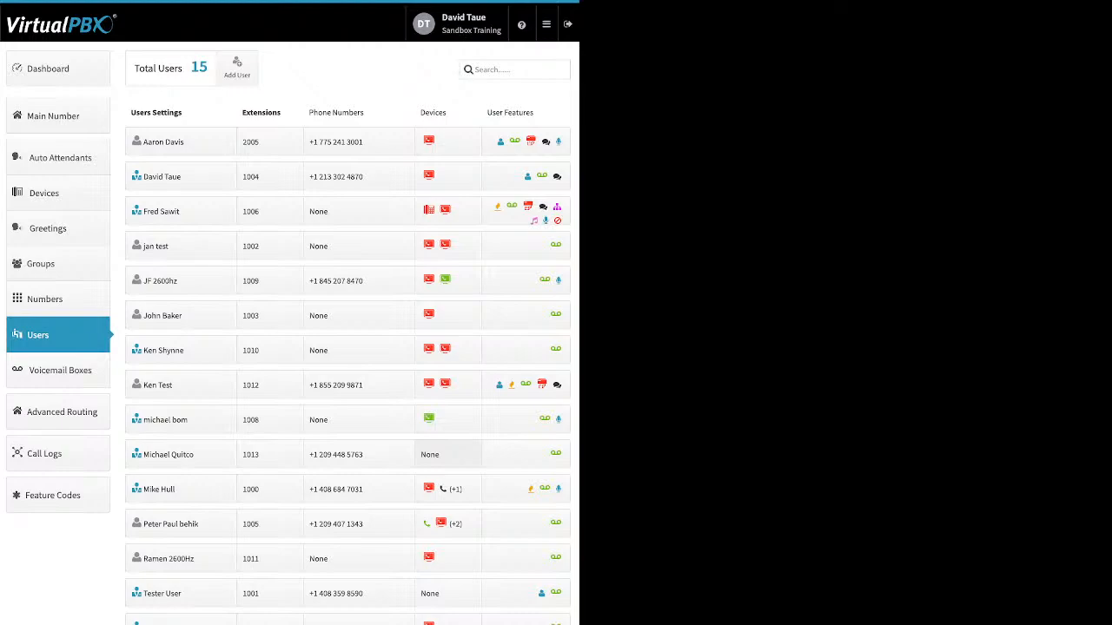
# Try to add a new softphone using the VirtualPBX application for the user at extension 1013, and cancel.
pyautogui.click(448, 454)
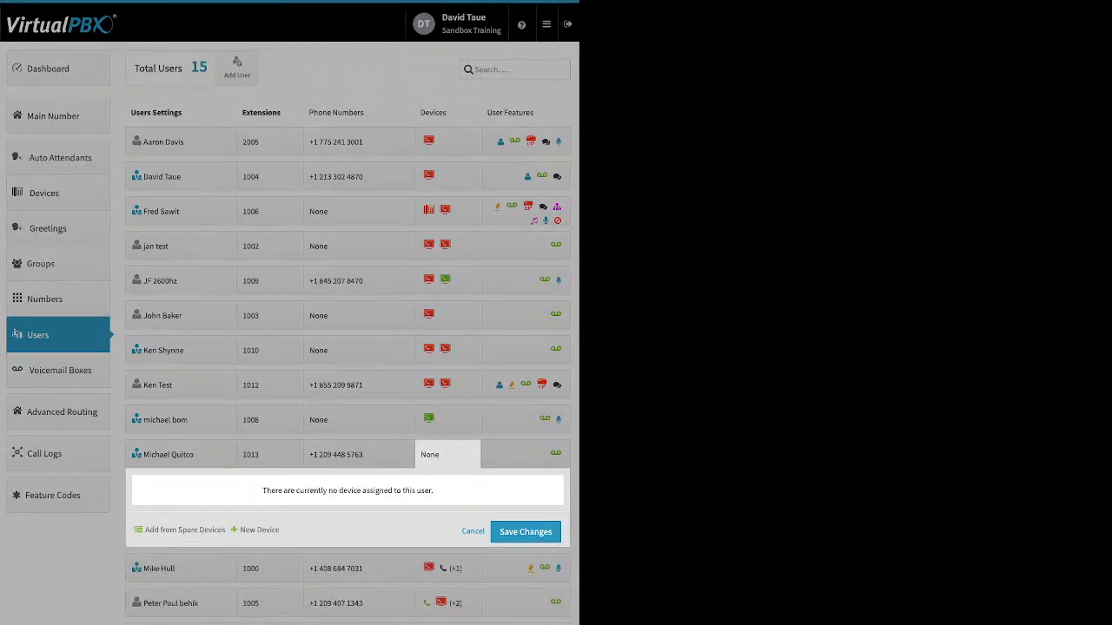
pyautogui.click(259, 530)
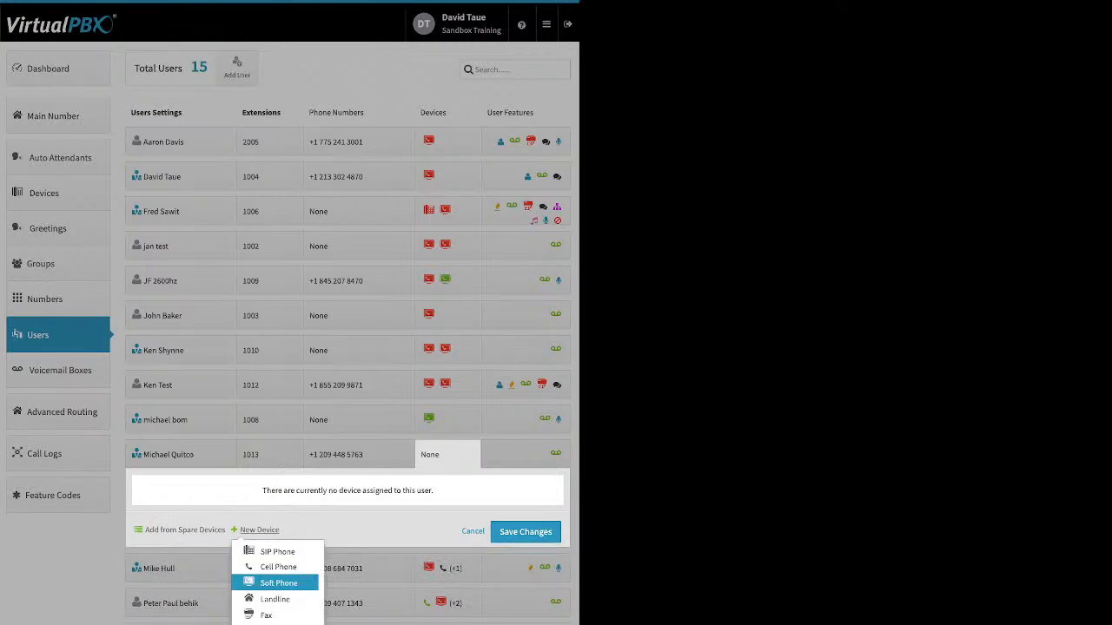
pyautogui.click(278, 583)
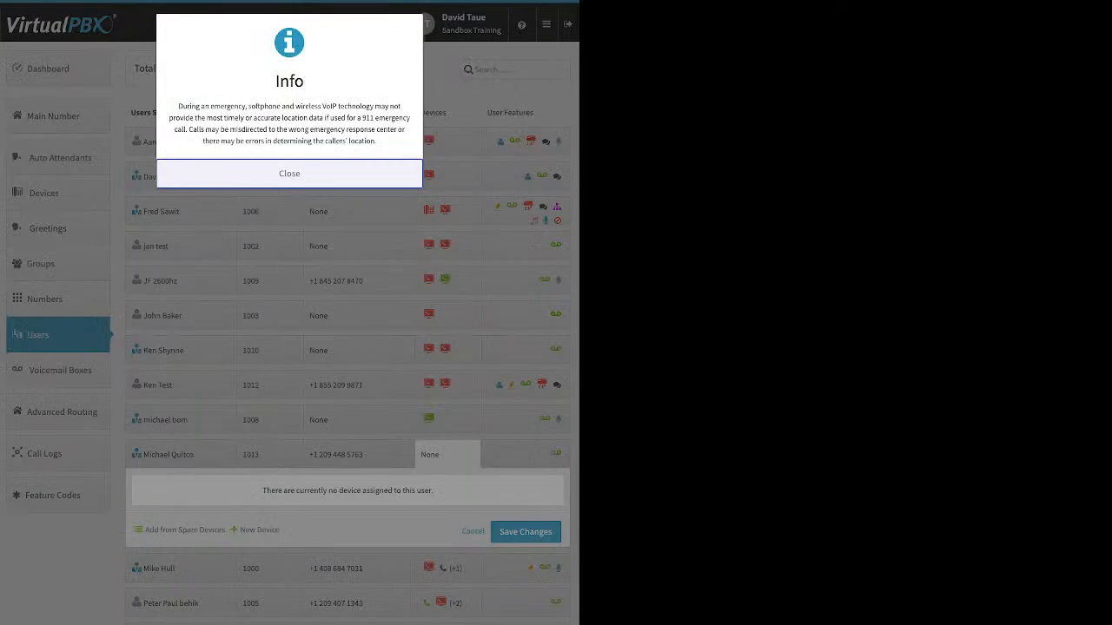
pyautogui.click(289, 174)
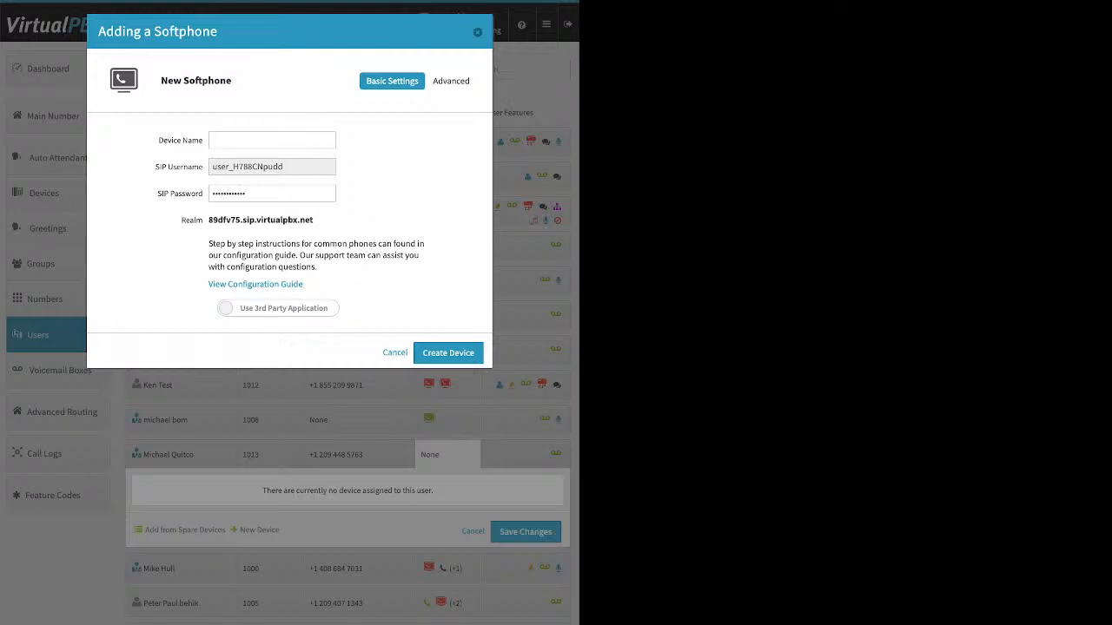
pyautogui.click(278, 308)
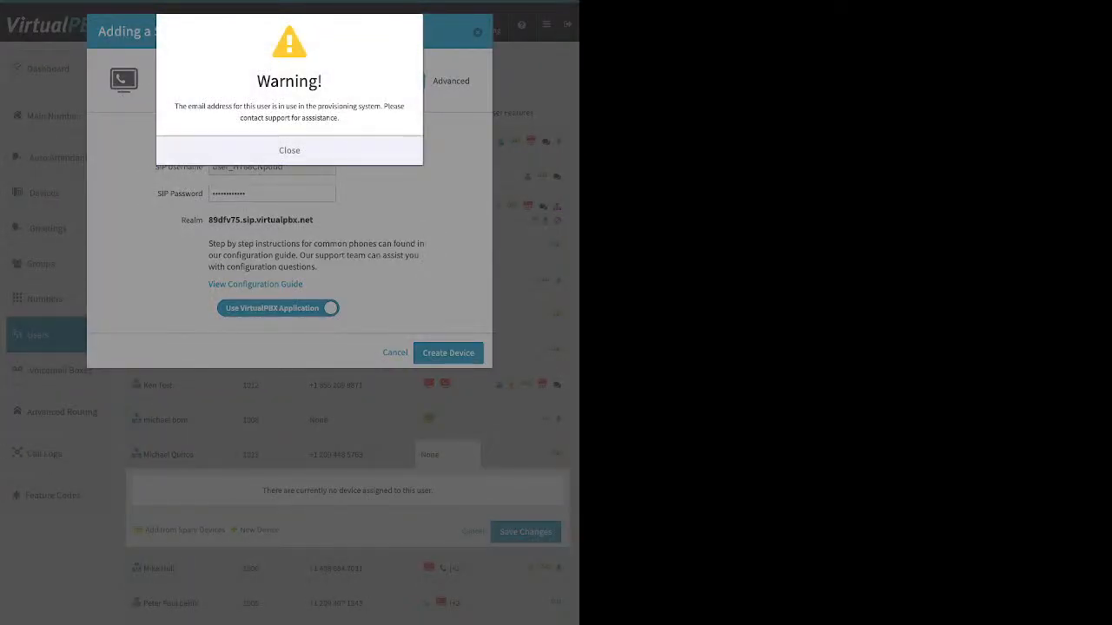
pyautogui.moveTo(174, 106); pyautogui.dragTo(300, 117)
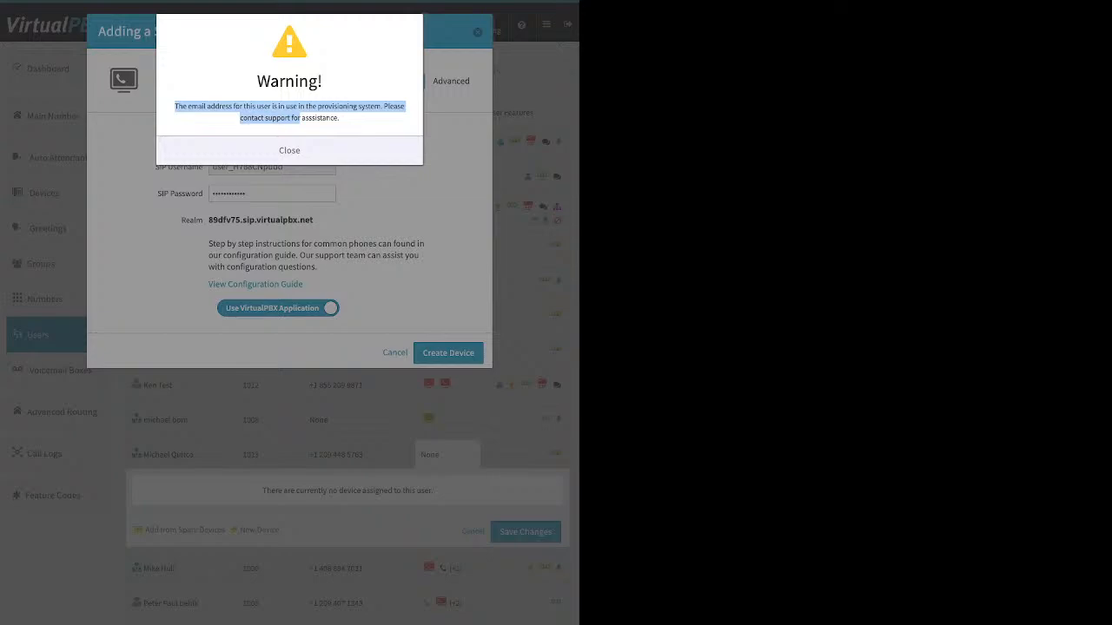
pyautogui.click(300, 119)
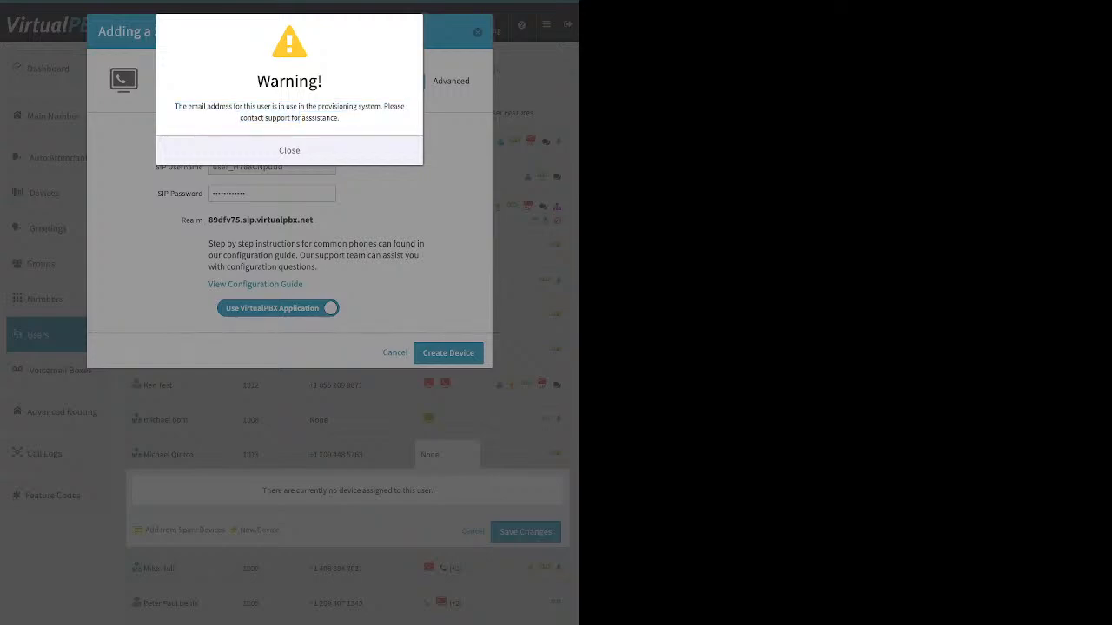
pyautogui.click(289, 151)
pyautogui.click(394, 353)
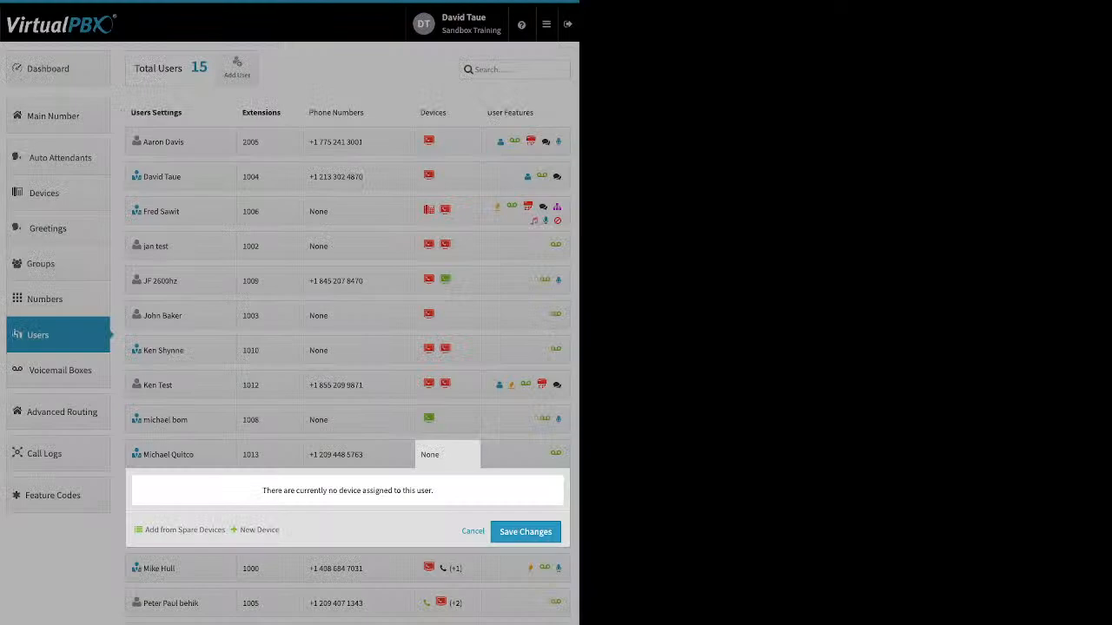
# View the settings of the user at extension 1013 and close them without changes.
pyautogui.click(180, 454)
pyautogui.click(179, 454)
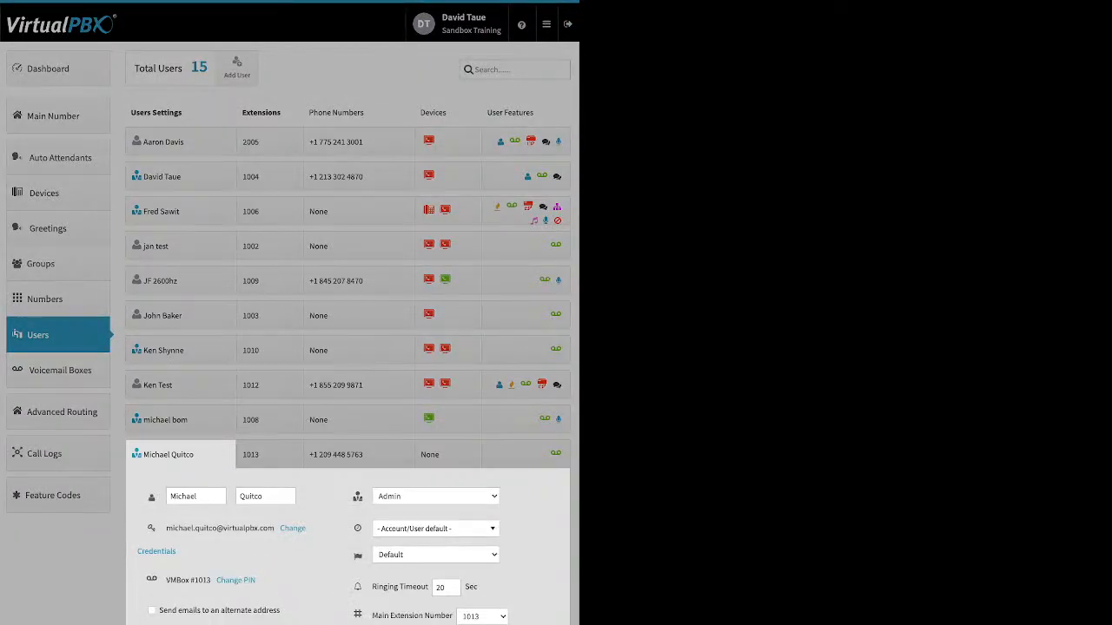
pyautogui.click(180, 454)
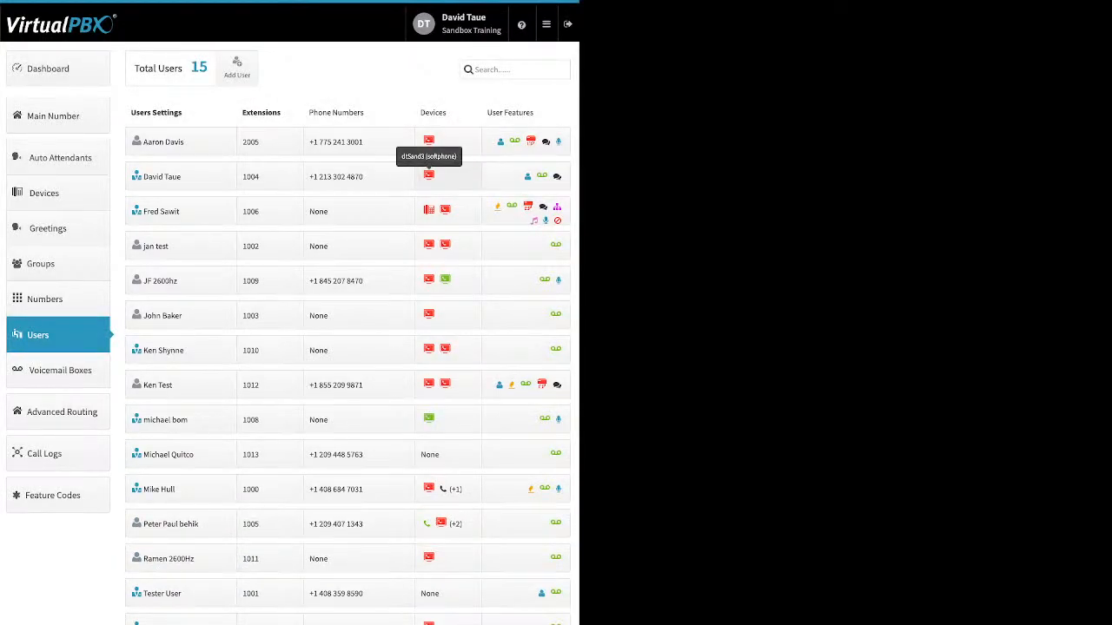
# Un-assign the dtSand3 softphone from the user at extension 1004 and save the changes.
pyautogui.click(429, 174)
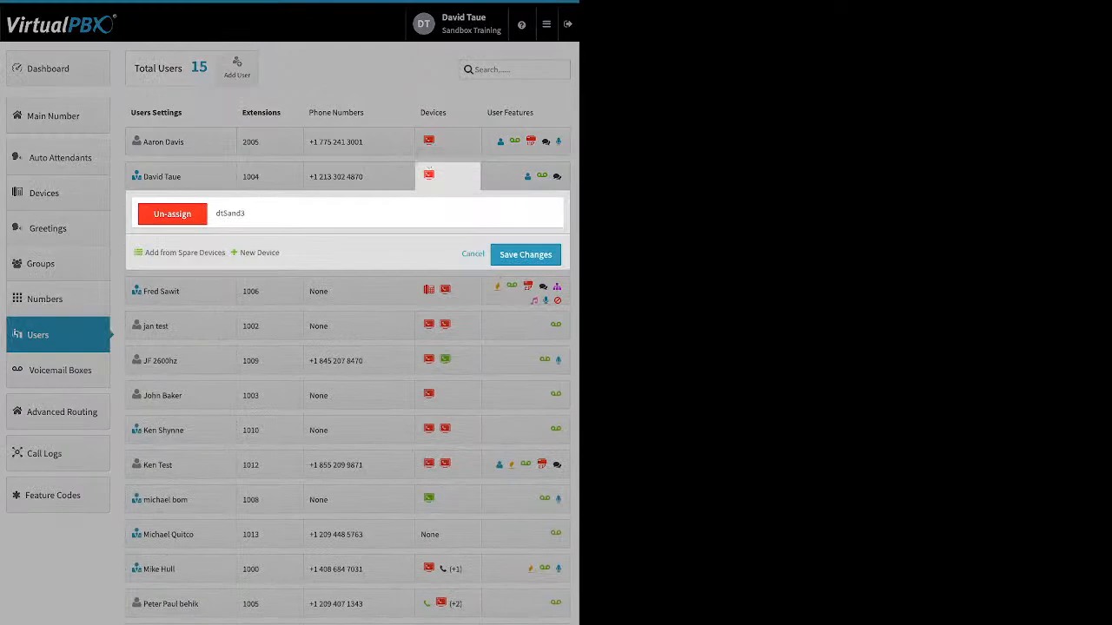
pyautogui.click(172, 214)
pyautogui.click(526, 253)
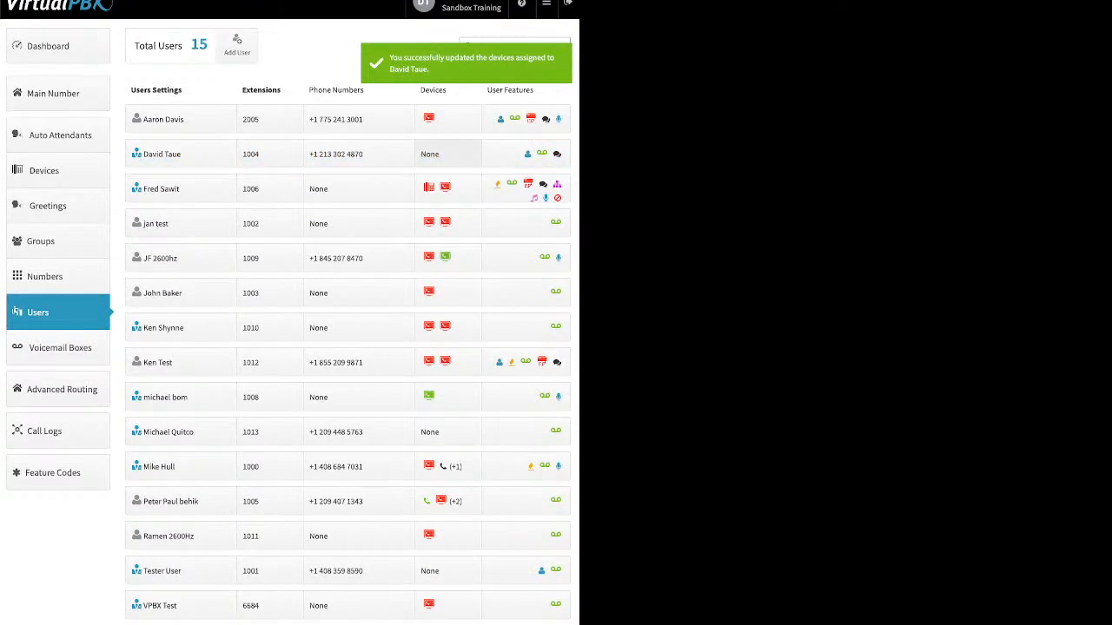
# Try to add a new softphone for the user at extension 1004.
pyautogui.click(448, 154)
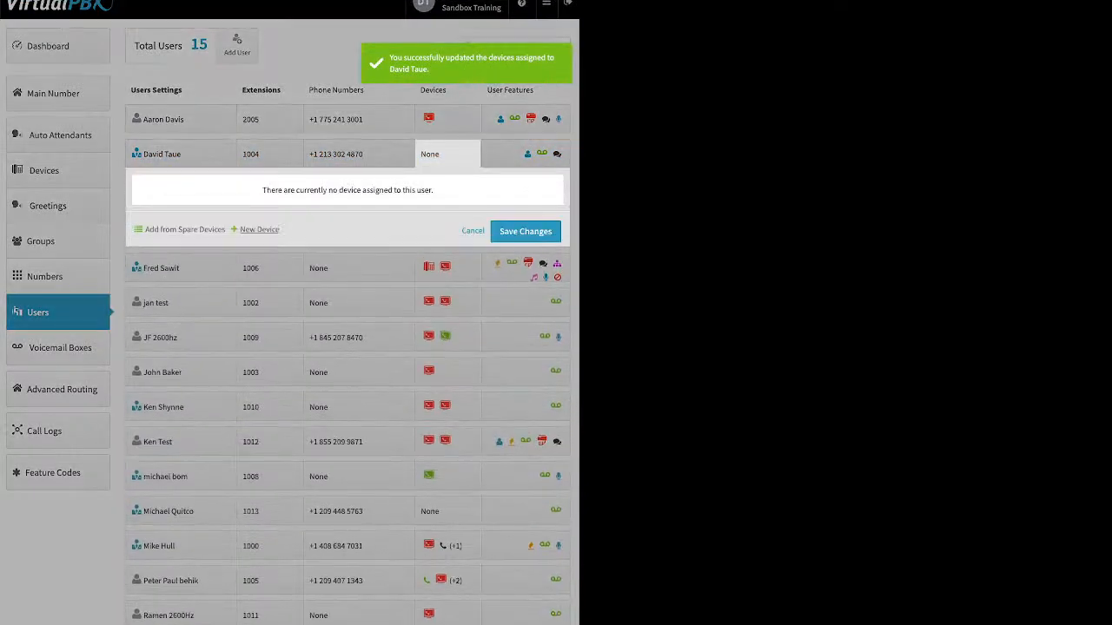
pyautogui.click(259, 229)
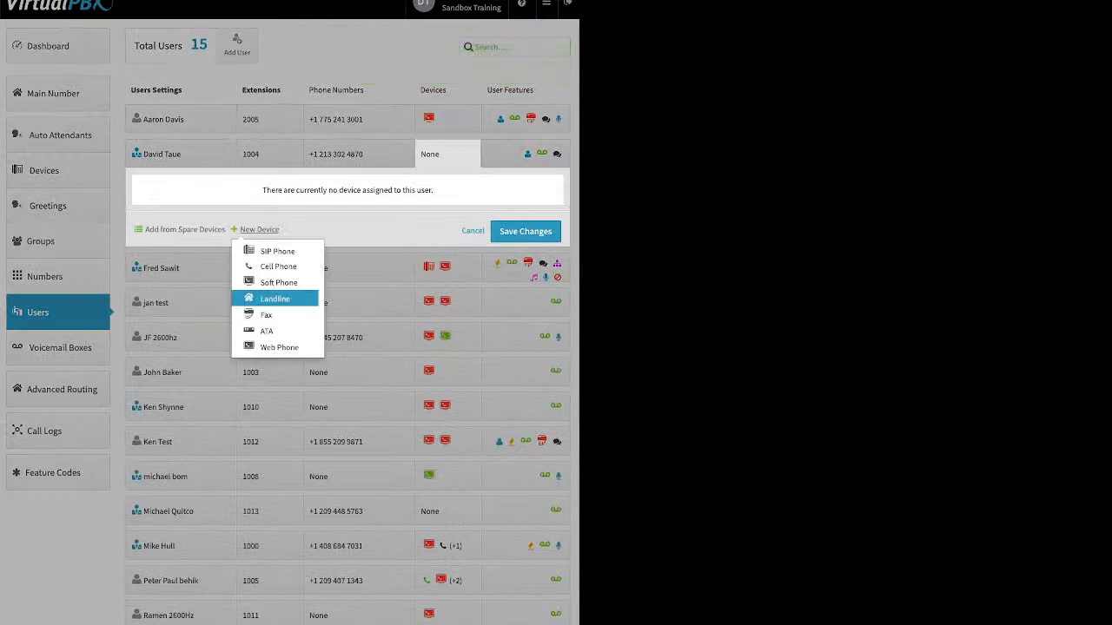
pyautogui.click(278, 283)
pyautogui.click(289, 173)
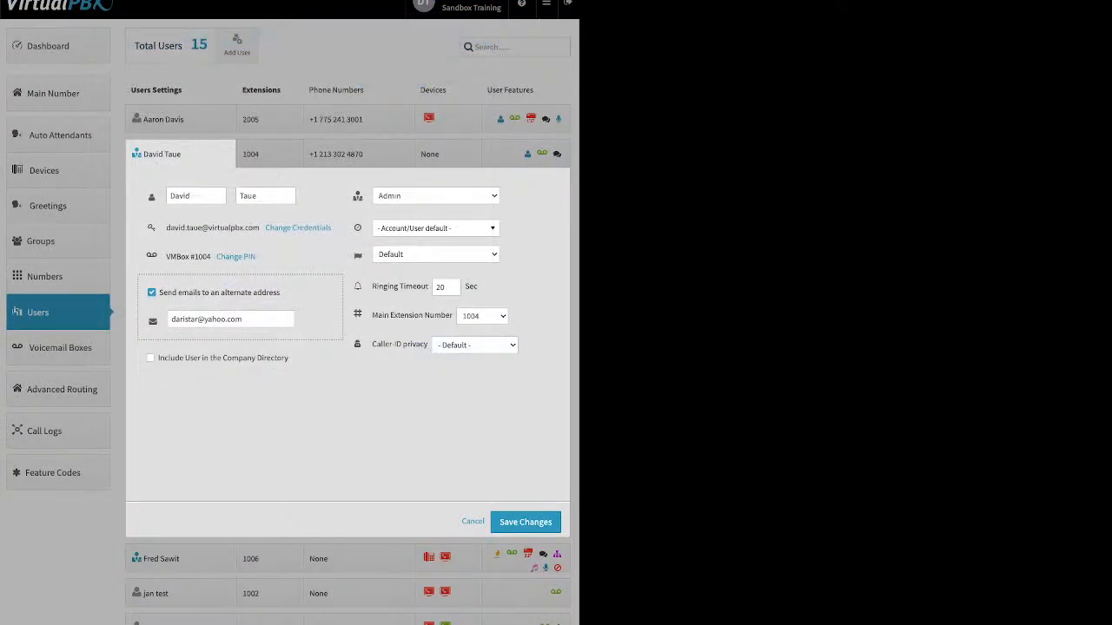
# Disable sending emails to an alternate address for the user at extension 1004 and save the settings.
pyautogui.click(152, 292)
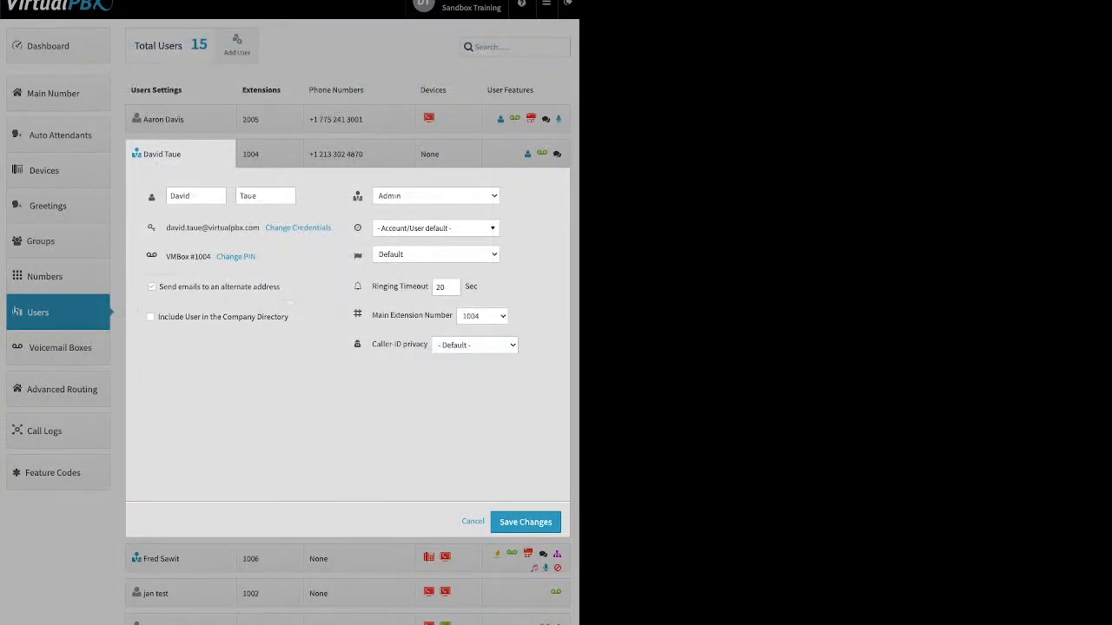
pyautogui.click(525, 522)
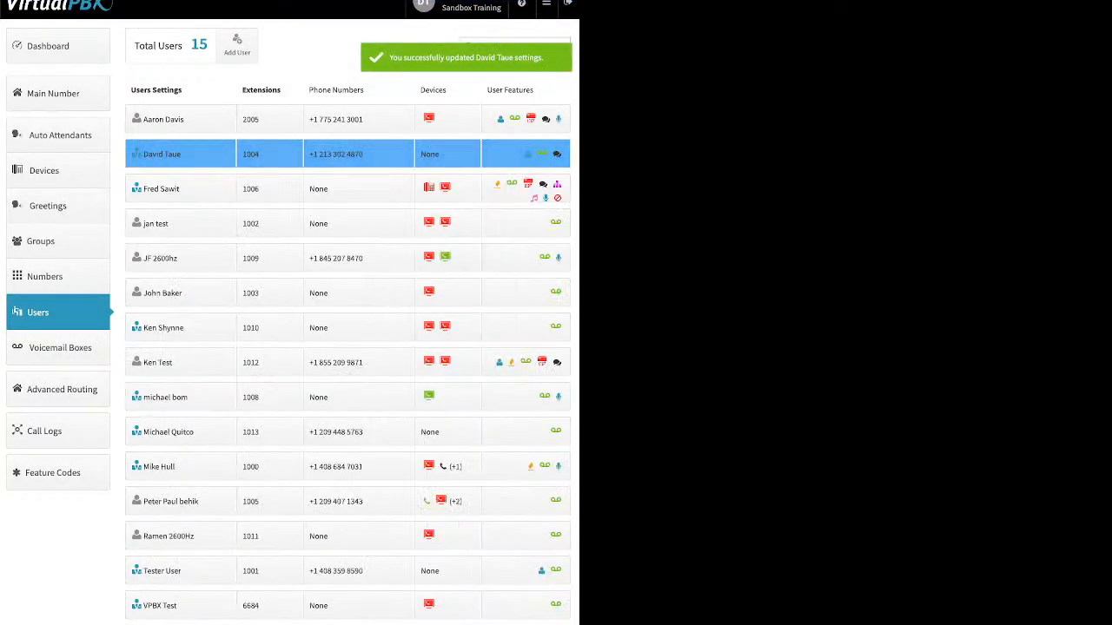
# Try to add a softphone with the VirtualPBX application enabled for the user at extension 1004, and cancel.
pyautogui.click(447, 153)
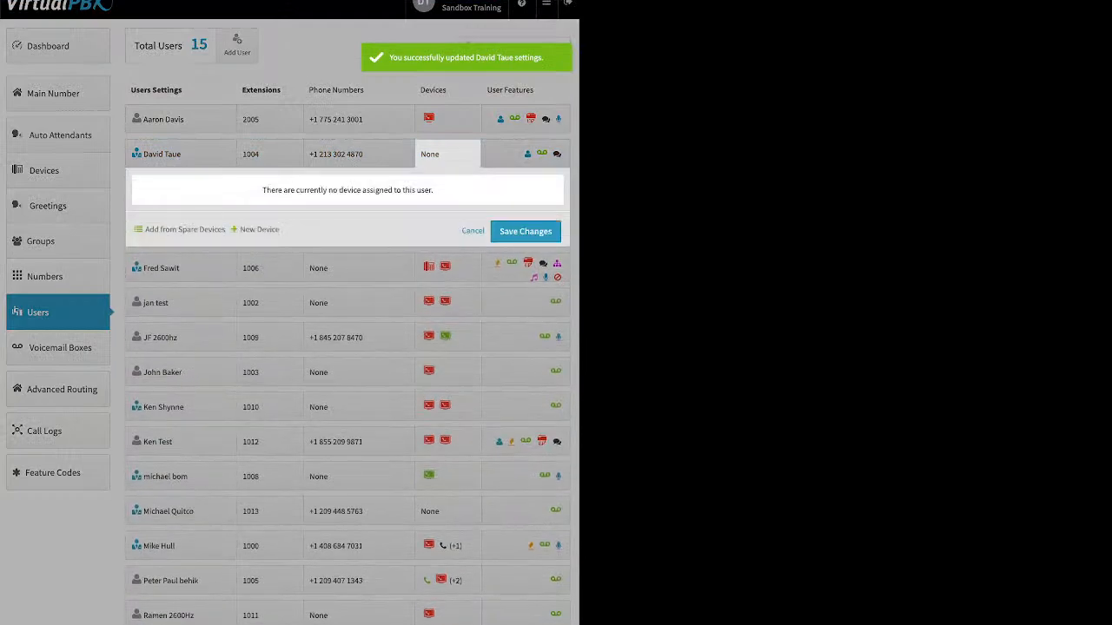
pyautogui.click(259, 229)
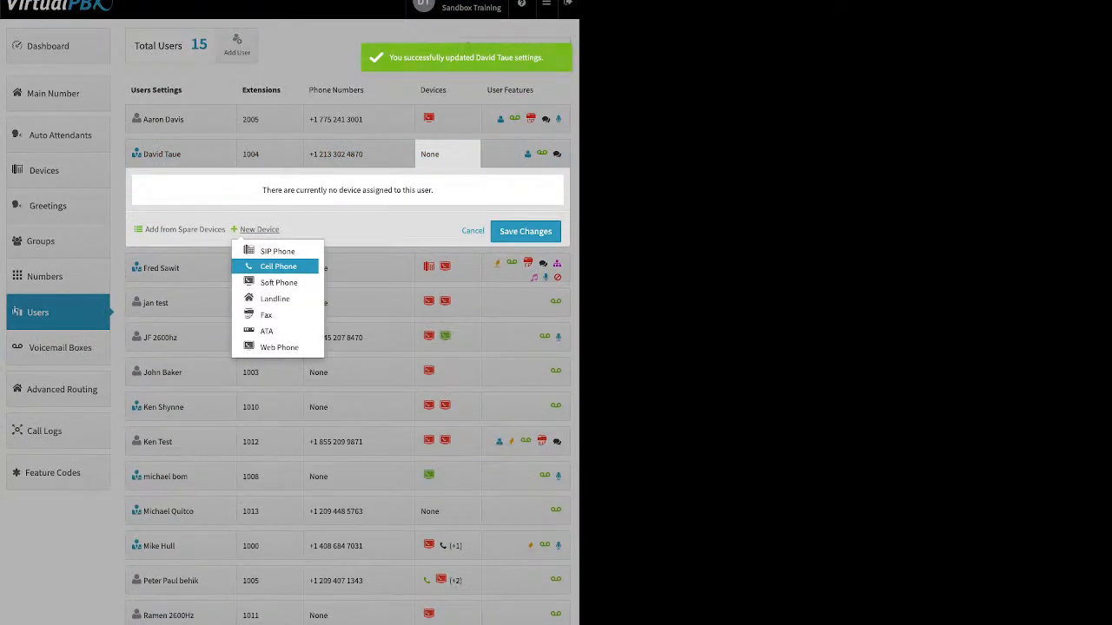
pyautogui.click(278, 282)
pyautogui.click(288, 171)
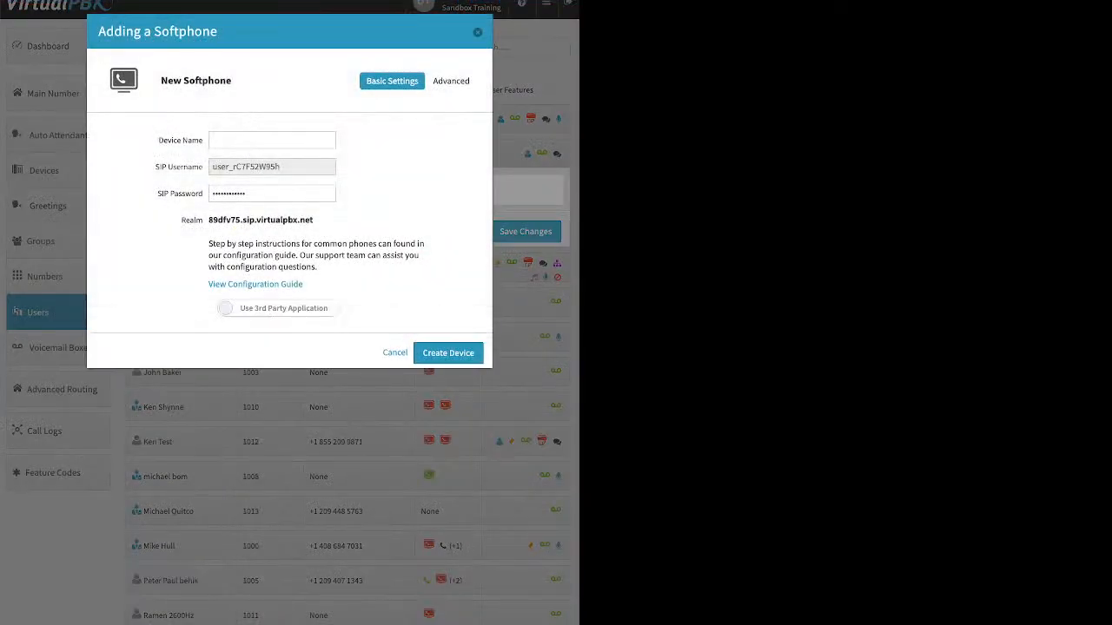
pyautogui.click(277, 309)
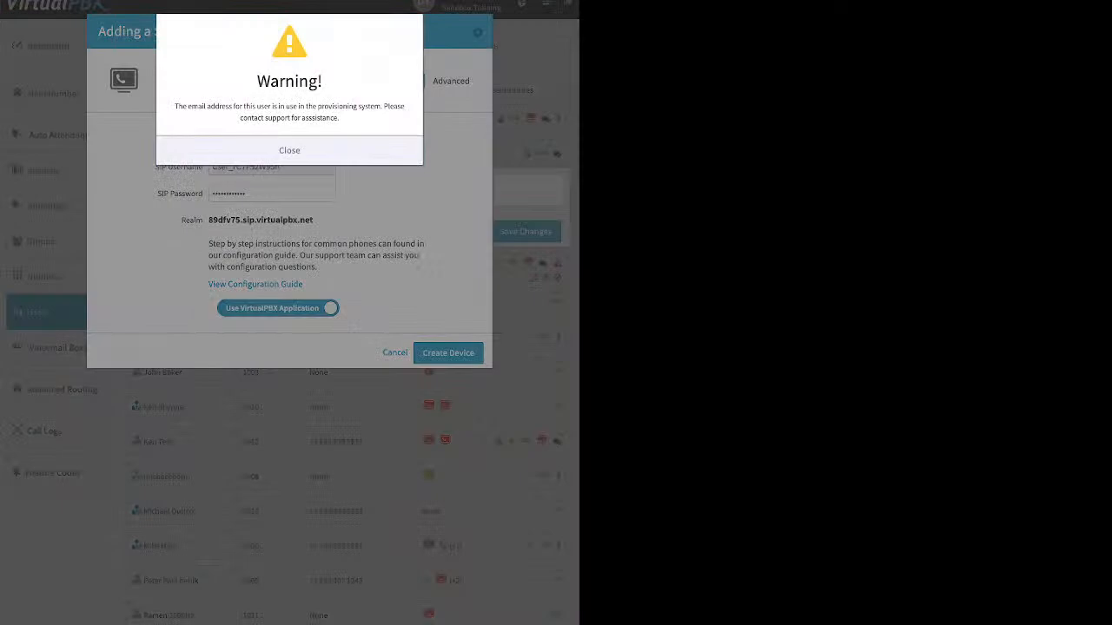
pyautogui.click(289, 151)
pyautogui.press('Escape')
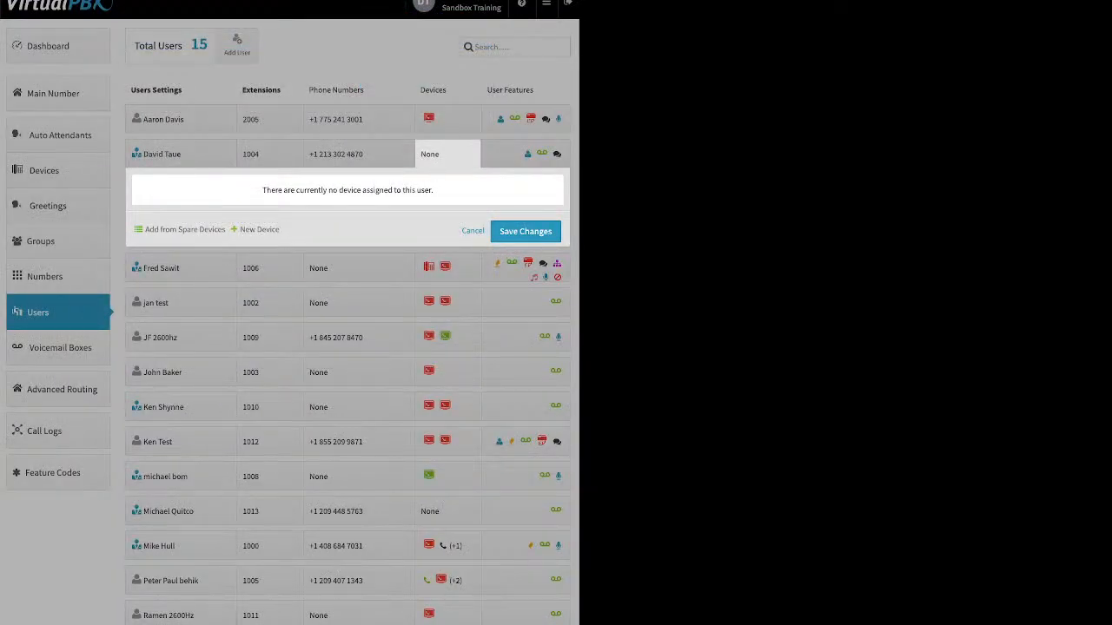
# Enable sending emails to an alternate address for the user at extension 1004, enter the notification e-mail and save.
pyautogui.click(180, 155)
pyautogui.click(181, 155)
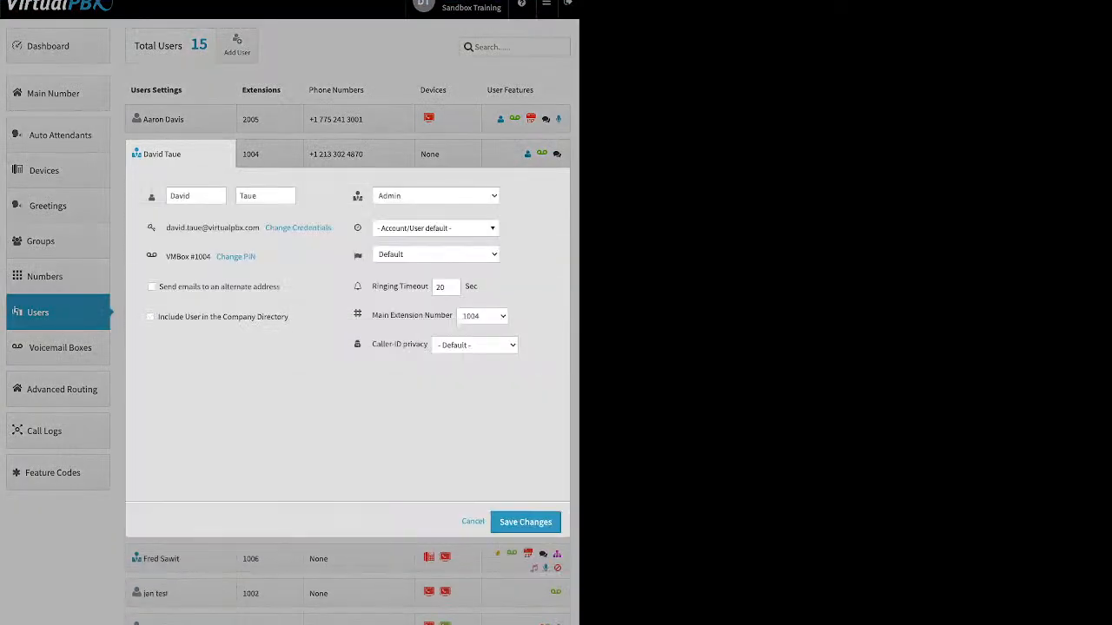
pyautogui.click(151, 287)
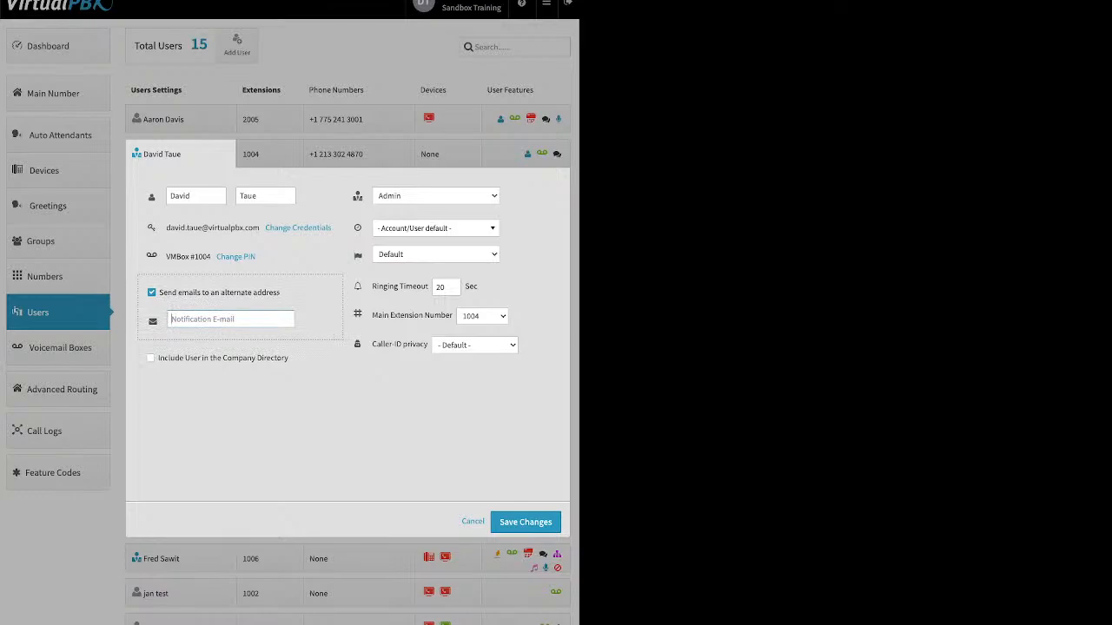
pyautogui.click(524, 522)
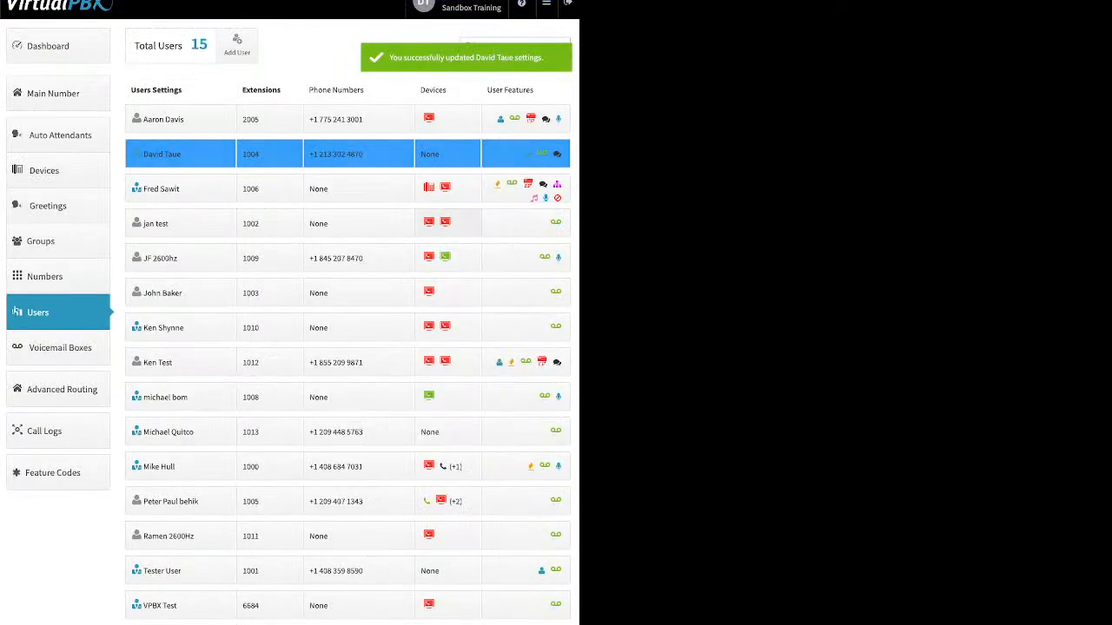
# Try again to add a softphone using the VirtualPBX application for the user at extension 1004, and cancel.
pyautogui.click(447, 154)
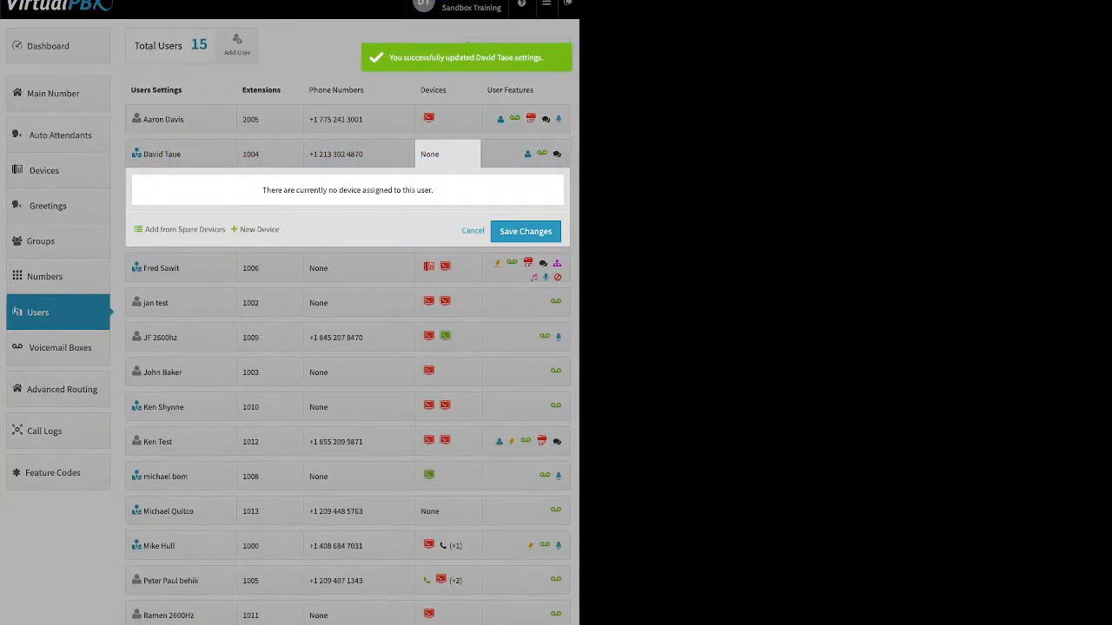
pyautogui.click(259, 230)
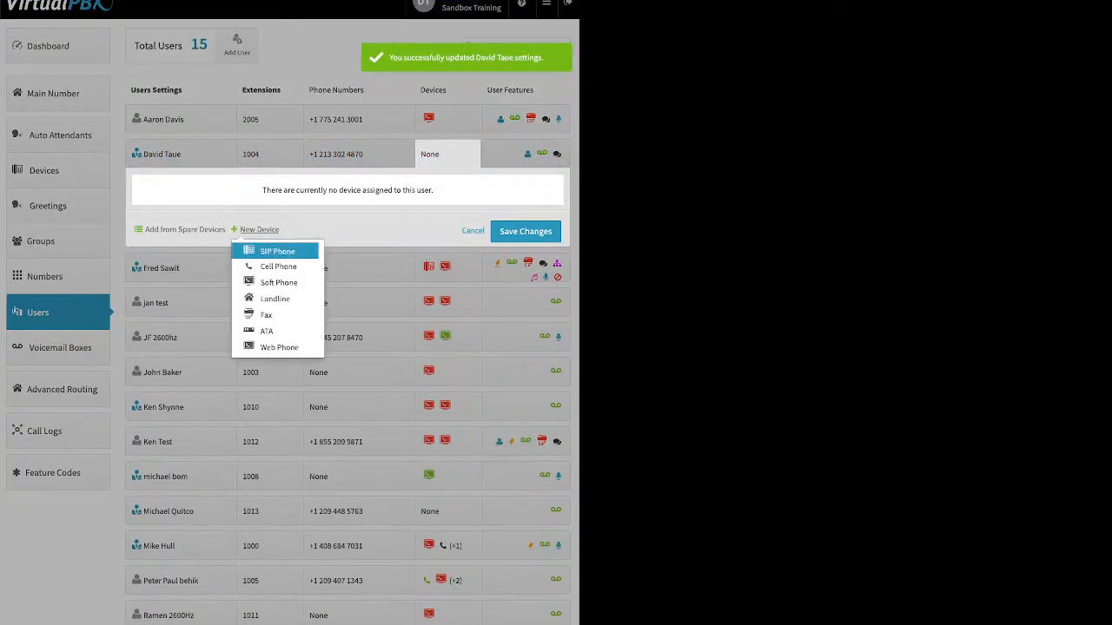
pyautogui.click(278, 282)
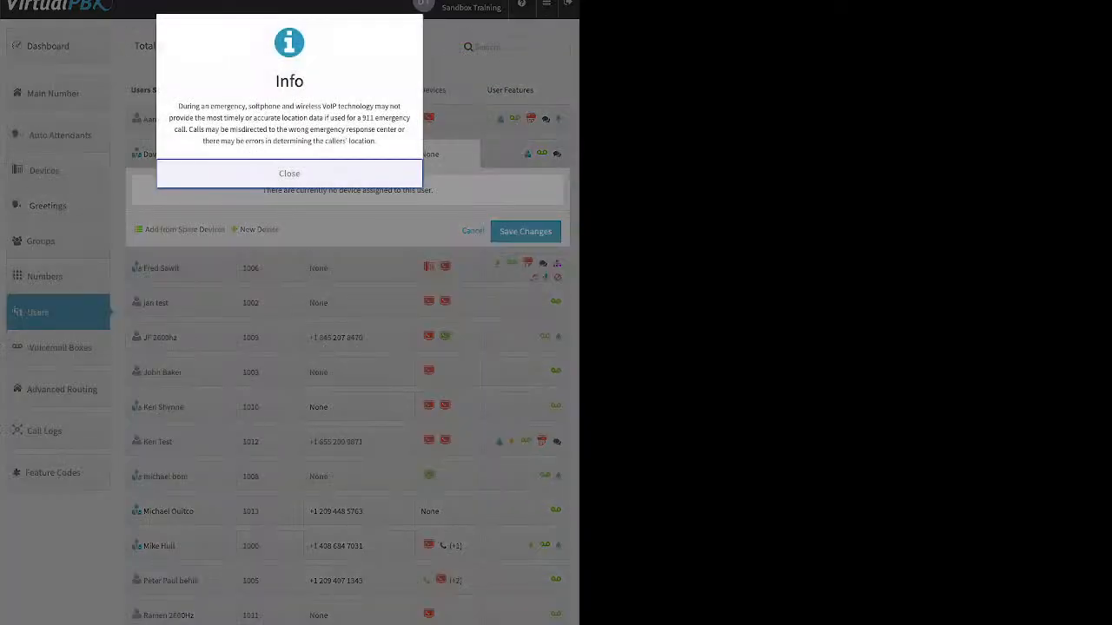
pyautogui.click(290, 174)
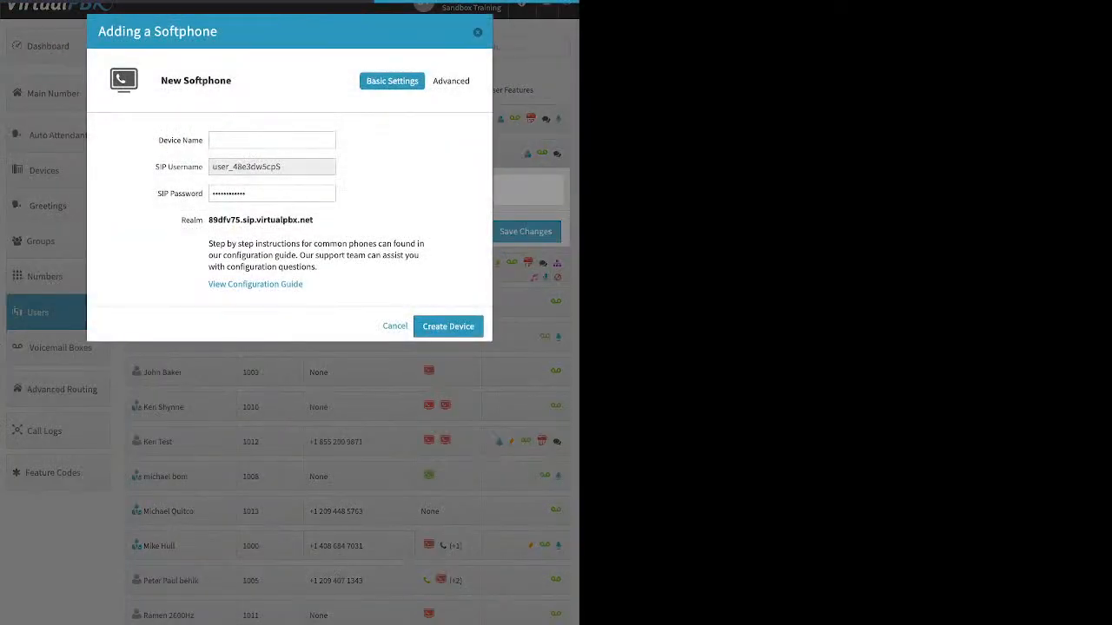
pyautogui.click(278, 308)
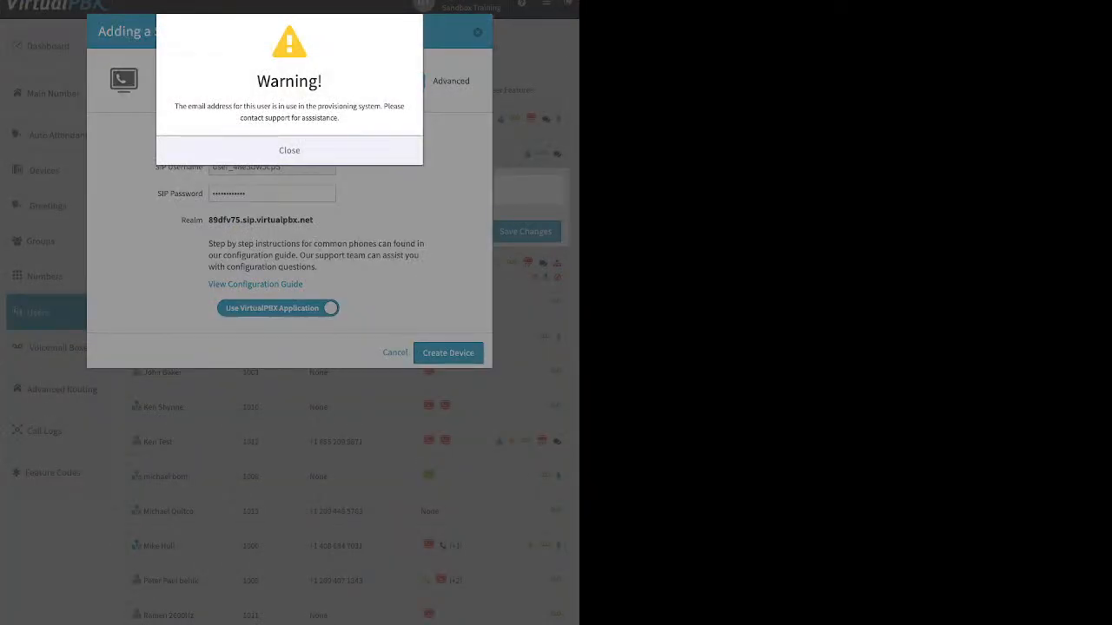
pyautogui.click(289, 150)
pyautogui.click(395, 353)
pyautogui.click(473, 231)
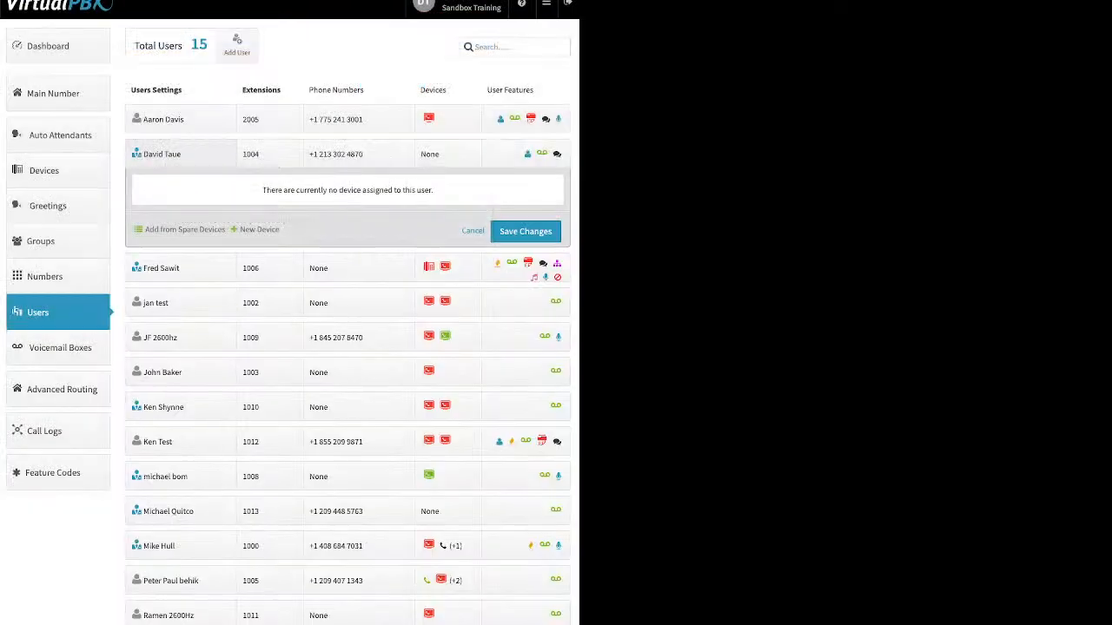
# Replace the alternate notification e-mail of the user at extension 1004 with a different address and save the settings.
pyautogui.click(163, 154)
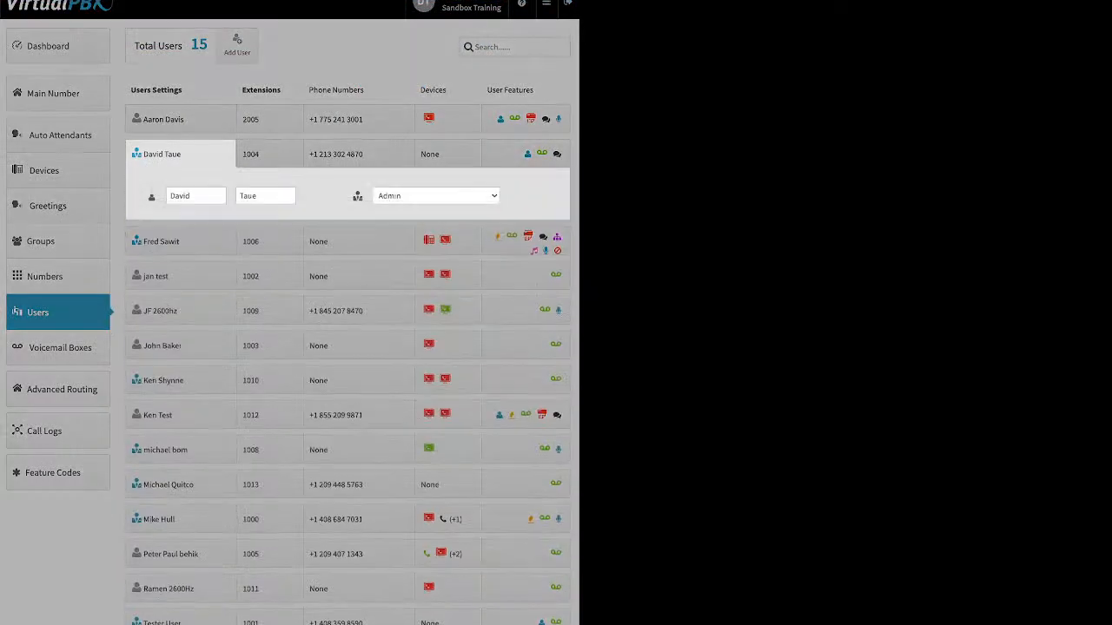
pyautogui.click(250, 320)
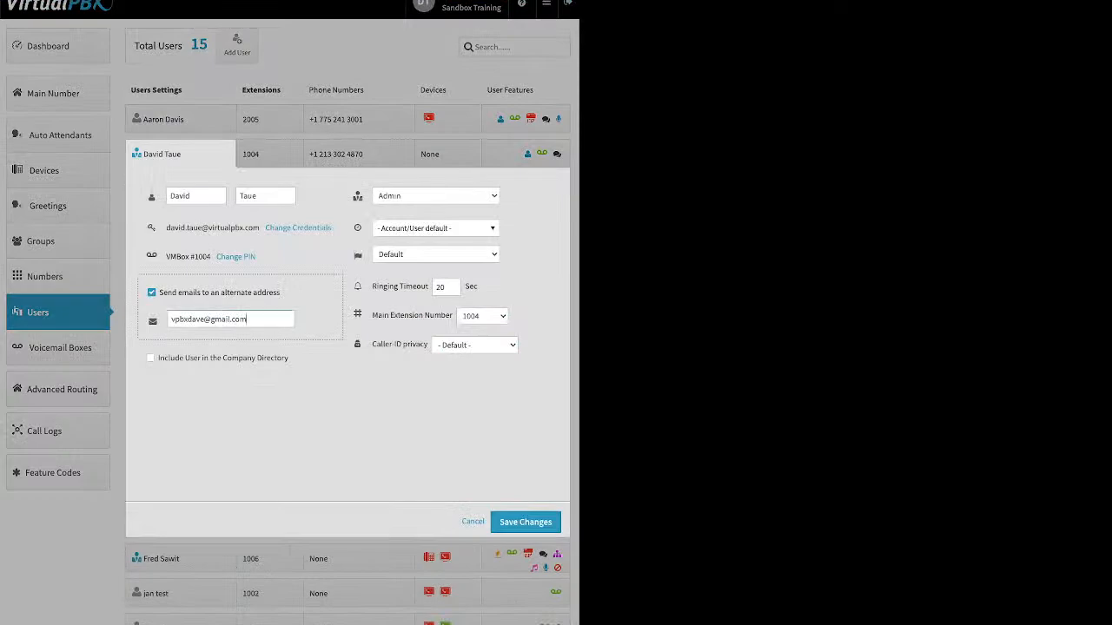
pyautogui.hotkey('ctrl', 'a')
pyautogui.click(526, 522)
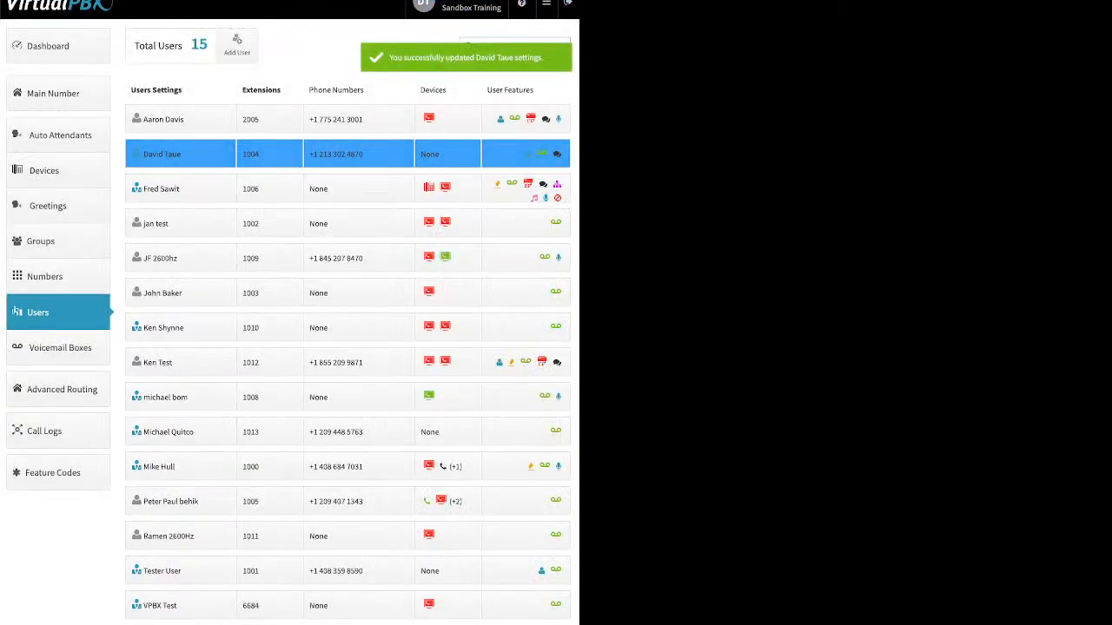
# Try once more to add a softphone using the VirtualPBX application for the user at extension 1004, and cancel.
pyautogui.click(447, 154)
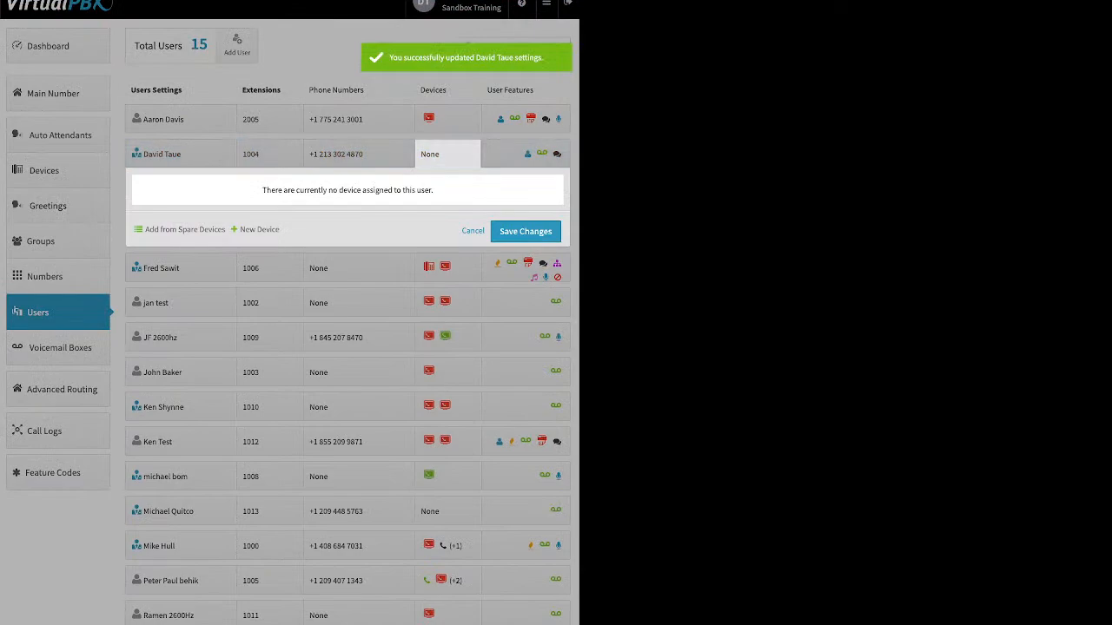
pyautogui.click(259, 229)
pyautogui.press('Down')
pyautogui.press('Down')
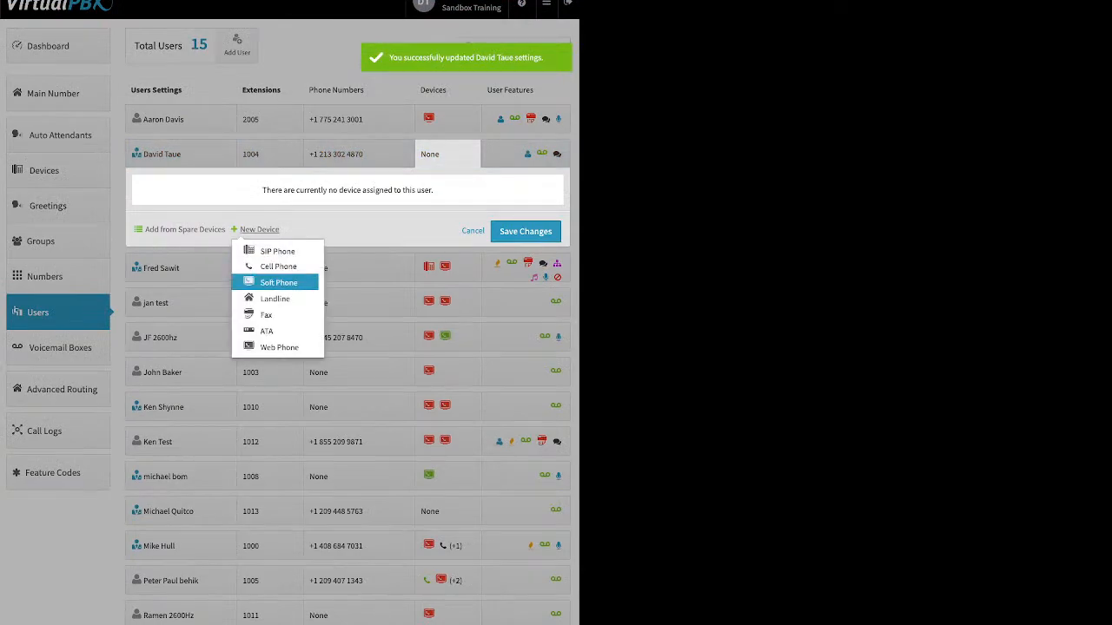
pyautogui.press('Return')
pyautogui.press('Return')
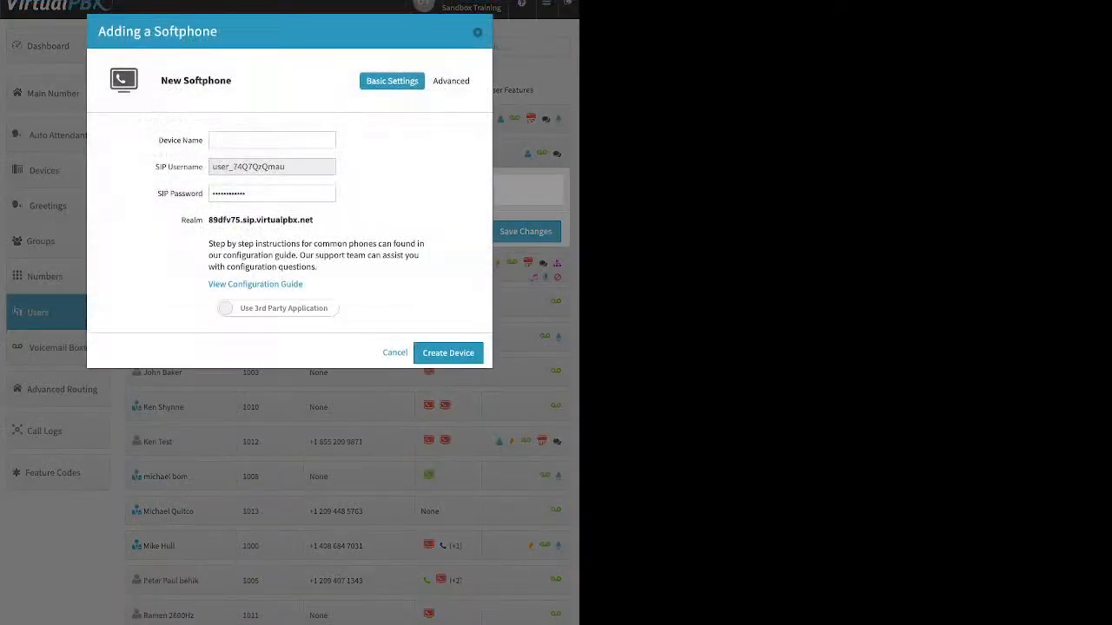
pyautogui.press('space')
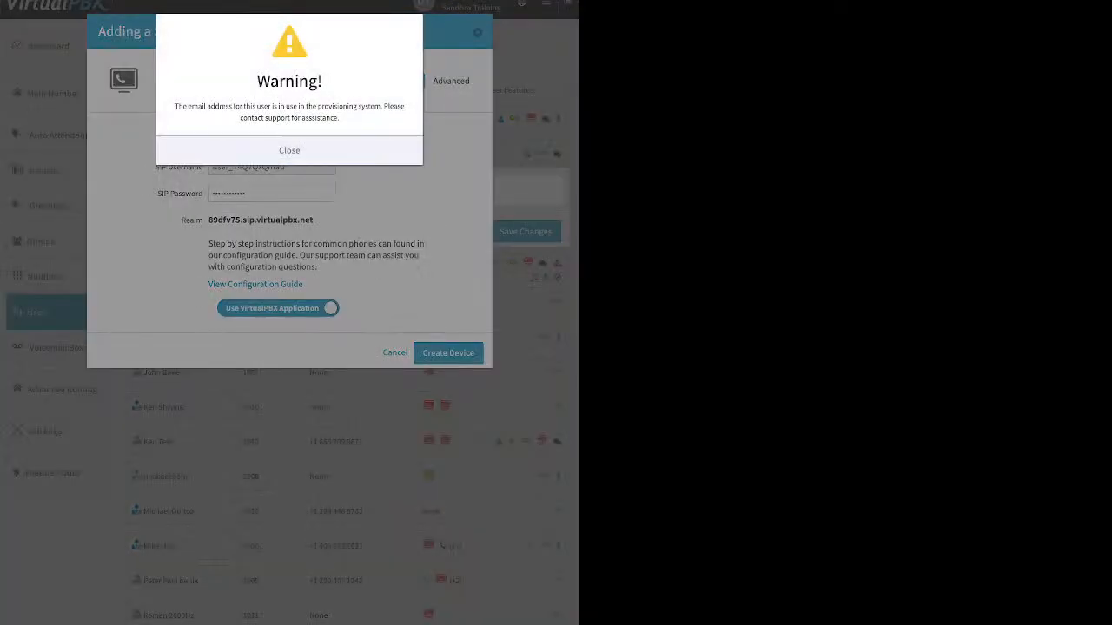
pyautogui.press('Return')
pyautogui.press('Escape')
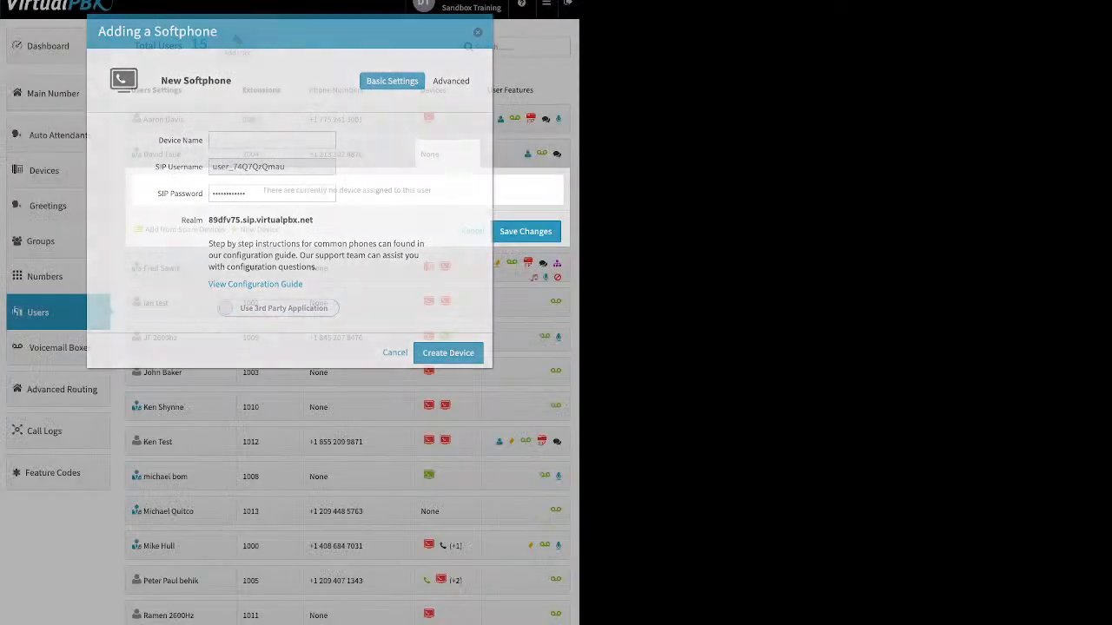
pyautogui.click(473, 231)
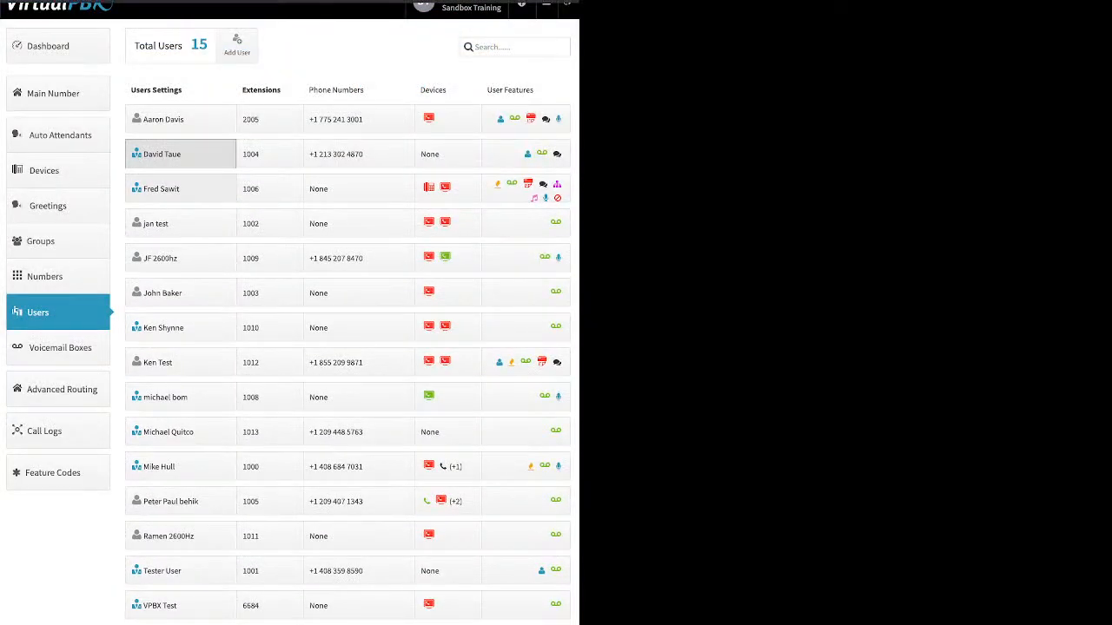
# Replace the alternate notification e-mail of the user at extension 1004 with another e-mail address and save the changes.
pyautogui.click(181, 154)
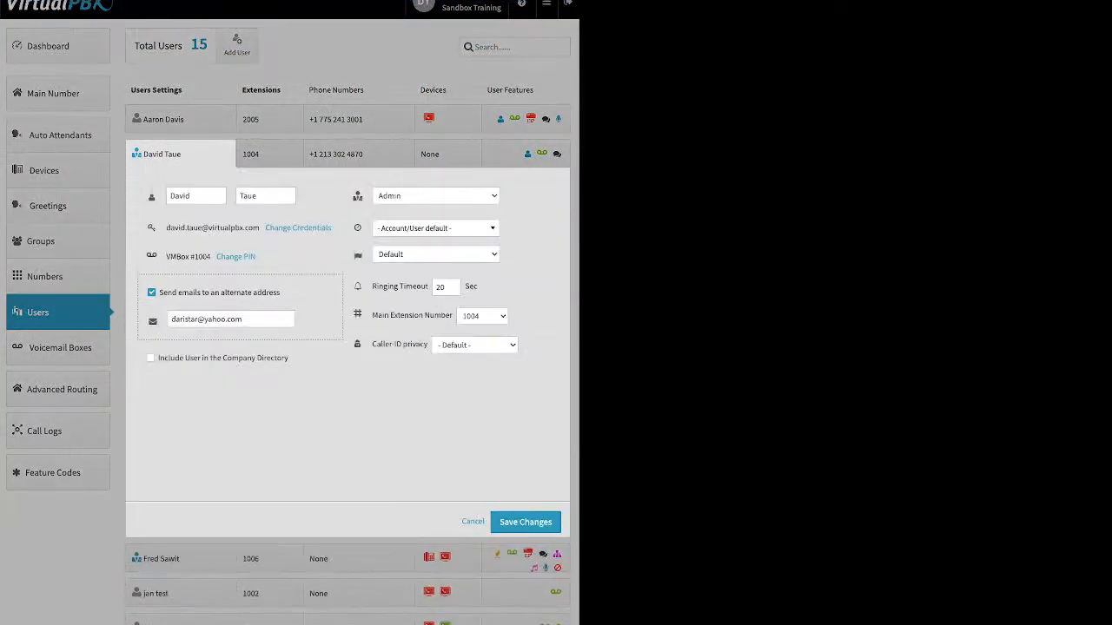
pyautogui.tripleClick(208, 319)
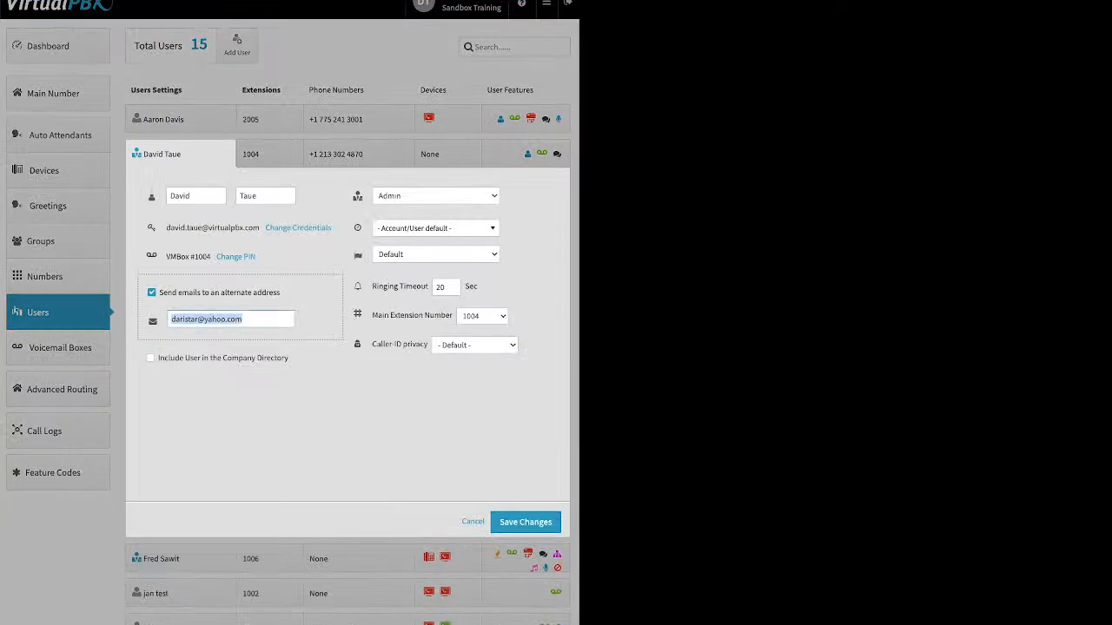
pyautogui.write('d')
pyautogui.press('BackSpace')
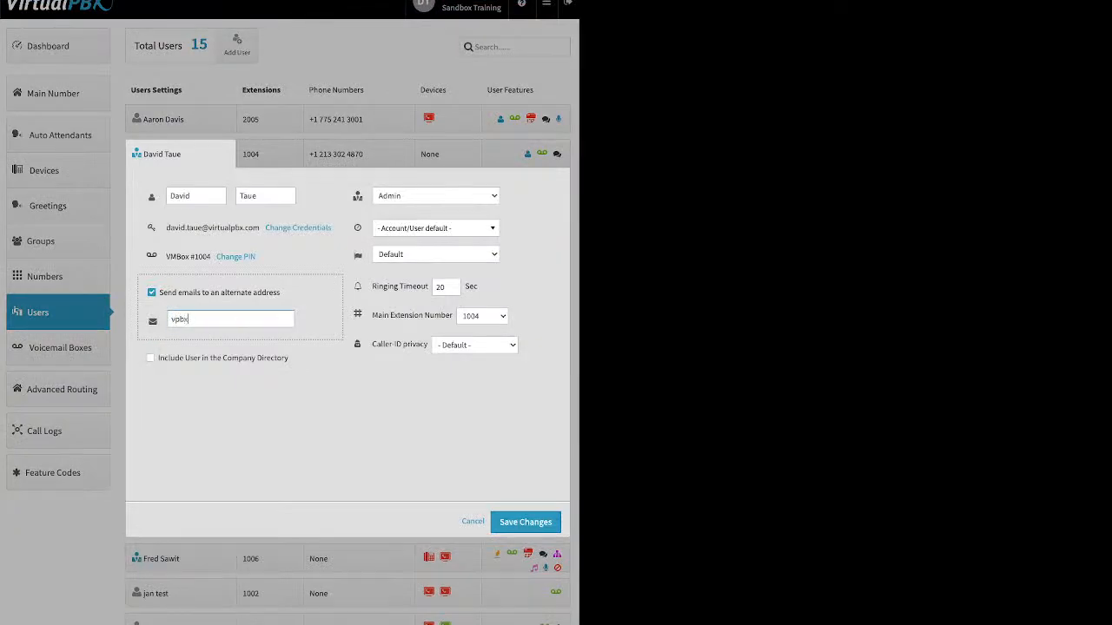
pyautogui.click(526, 522)
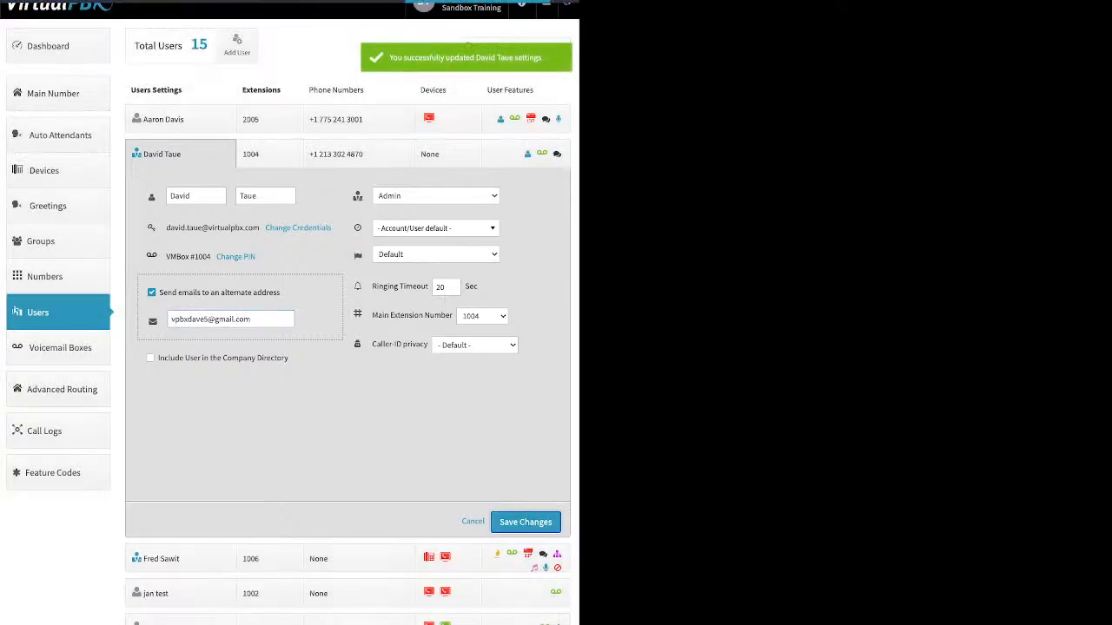
# Try to create a softphone named dtsand with the VirtualPBX application for the user at extension 1004, and save the user's device changes.
pyautogui.click(448, 154)
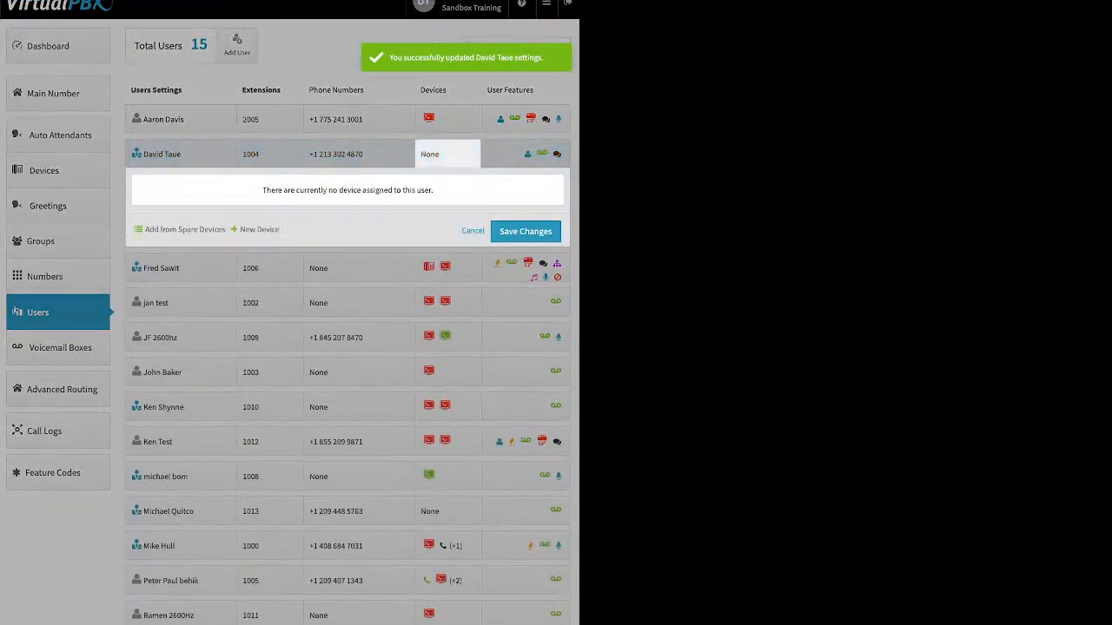
pyautogui.click(259, 229)
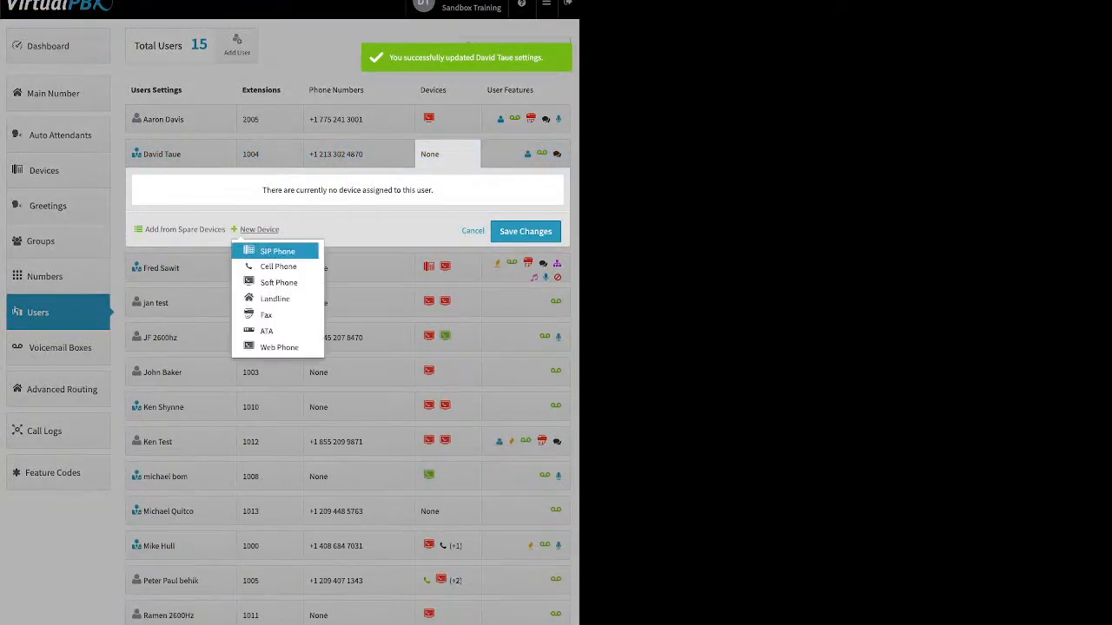
pyautogui.click(271, 281)
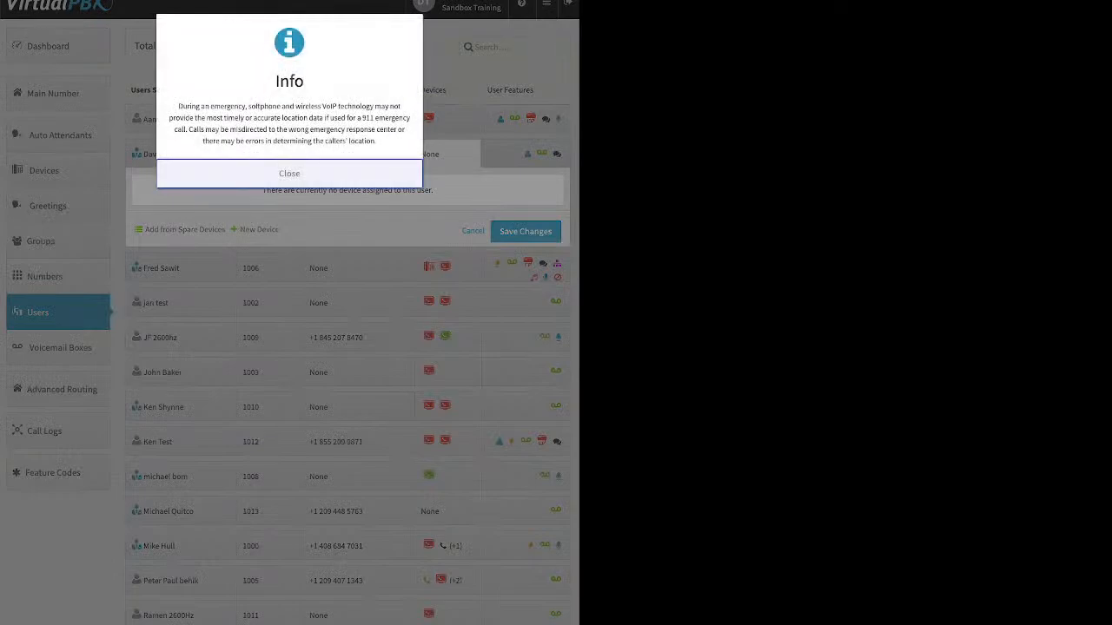
pyautogui.click(290, 174)
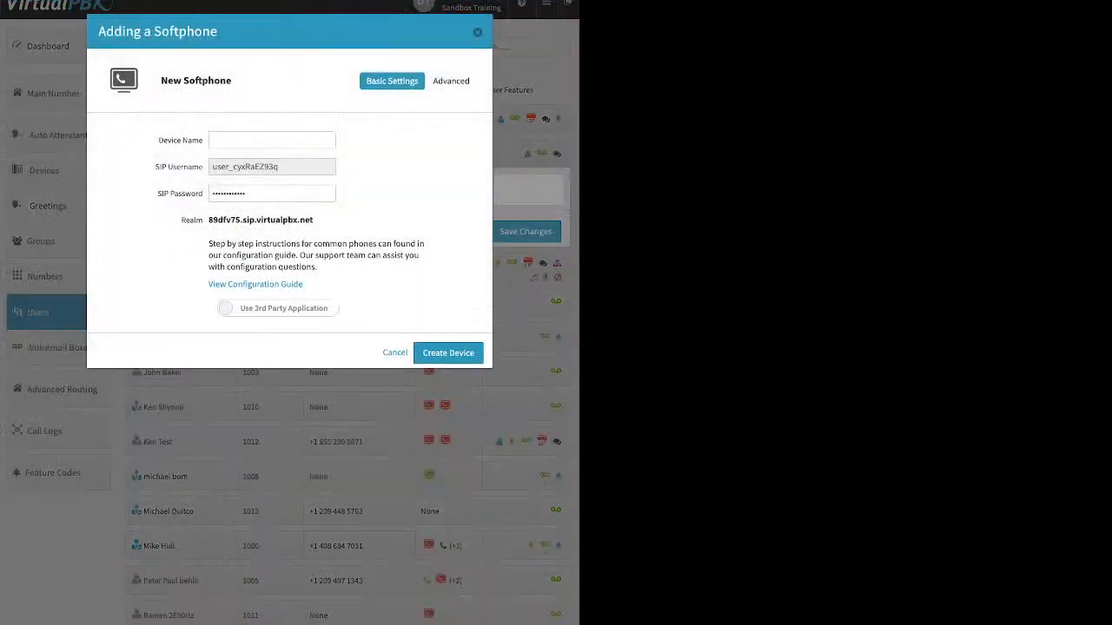
pyautogui.click(277, 308)
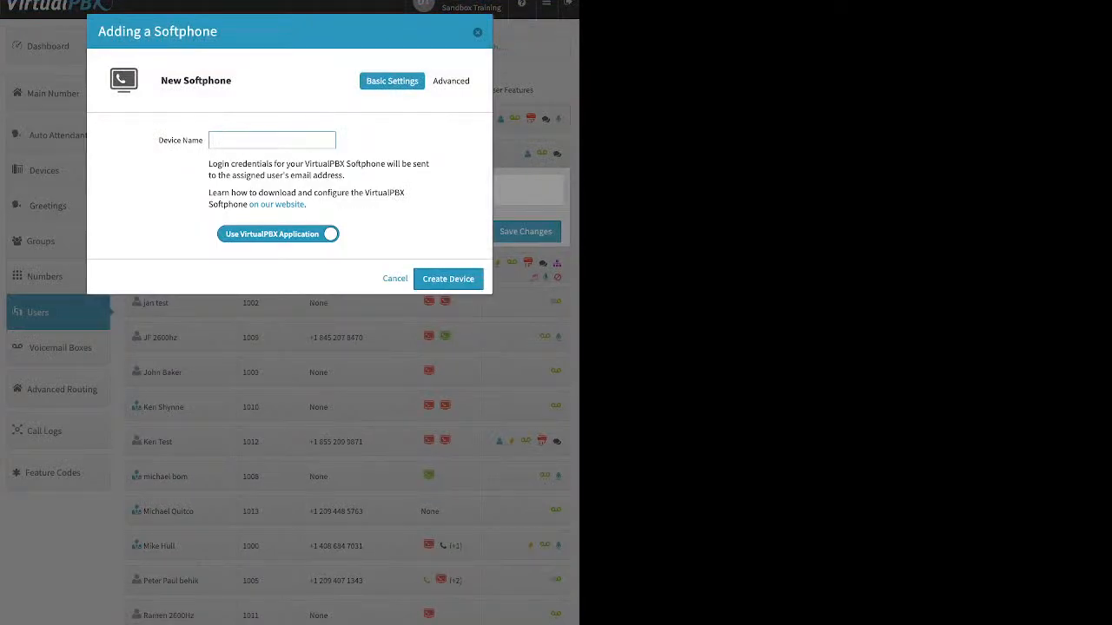
pyautogui.write('dtsand5')
pyautogui.click(448, 279)
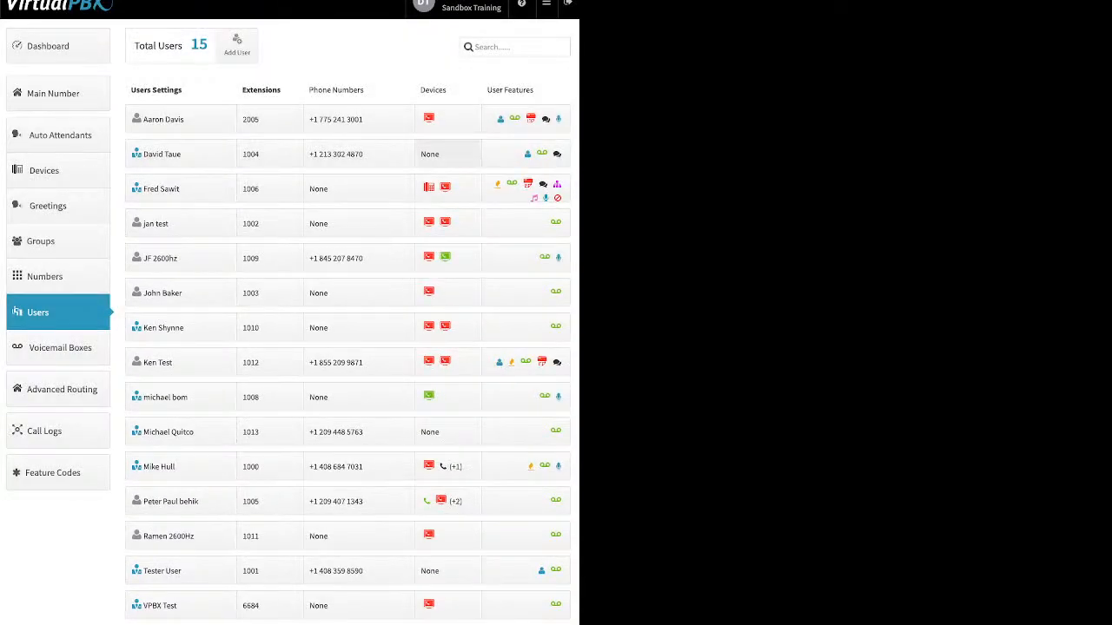
pyautogui.click(447, 154)
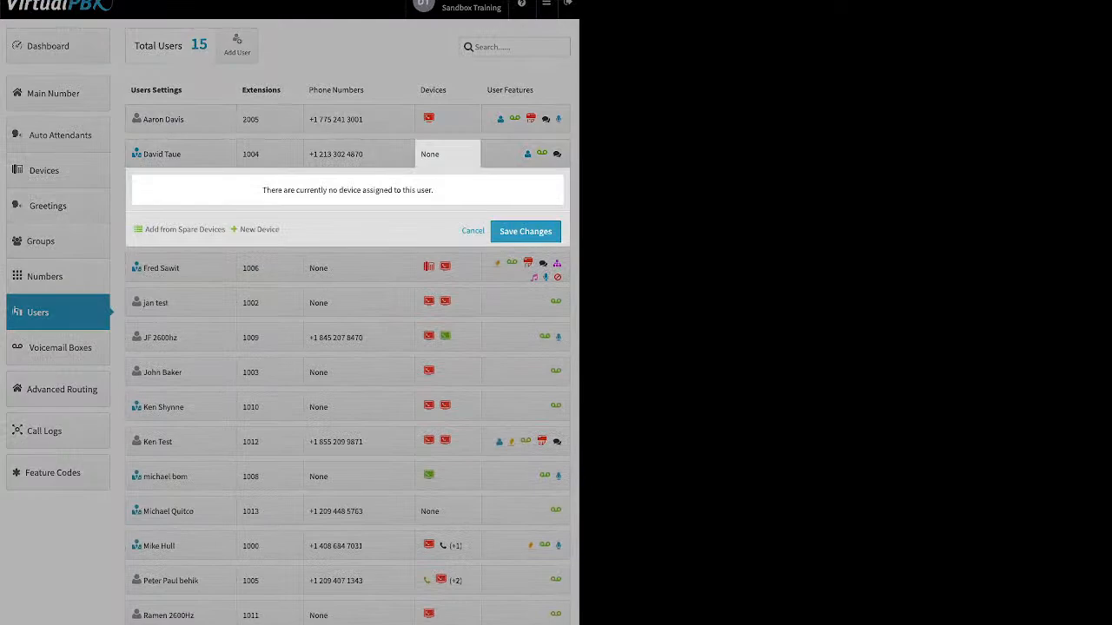
pyautogui.click(526, 232)
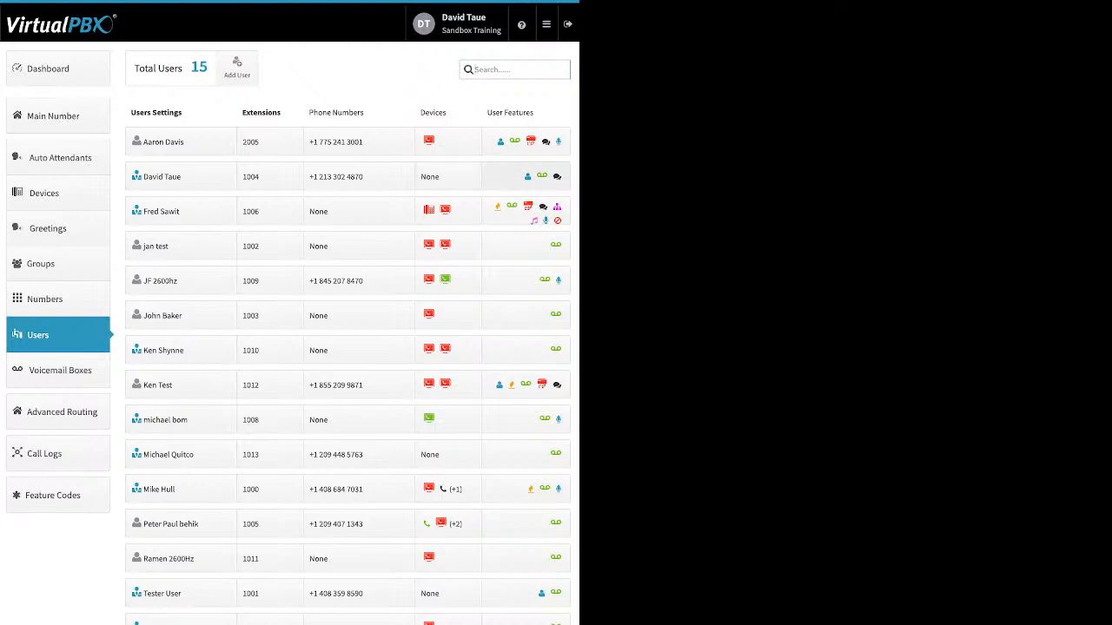
# Add a web phone named dtweb to the user at extension 1004 and save the device changes.
pyautogui.click(443, 177)
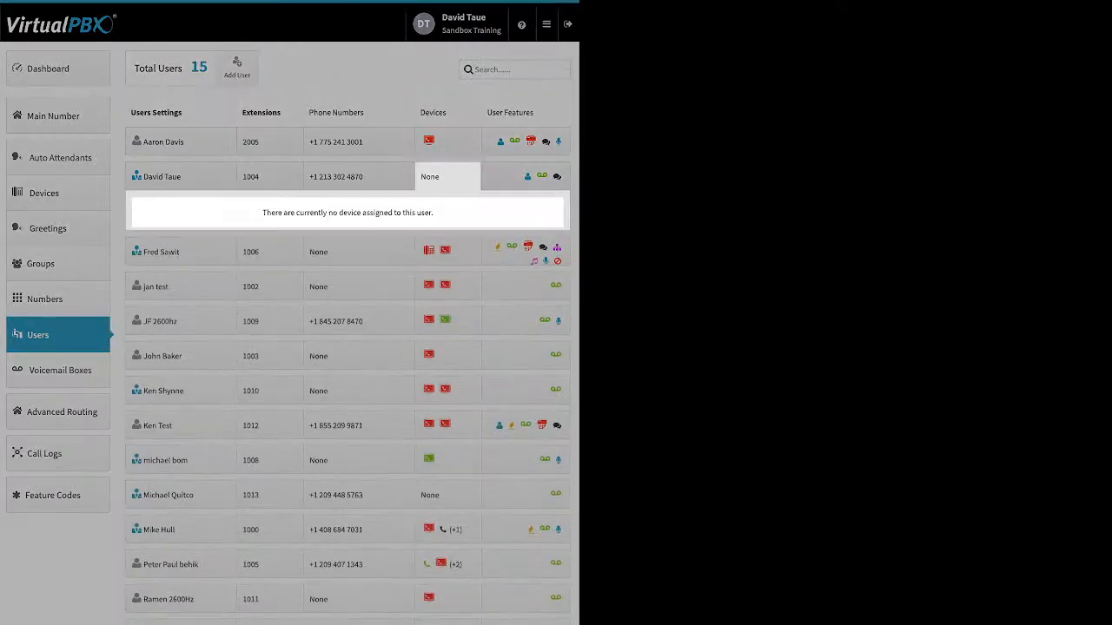
pyautogui.click(259, 252)
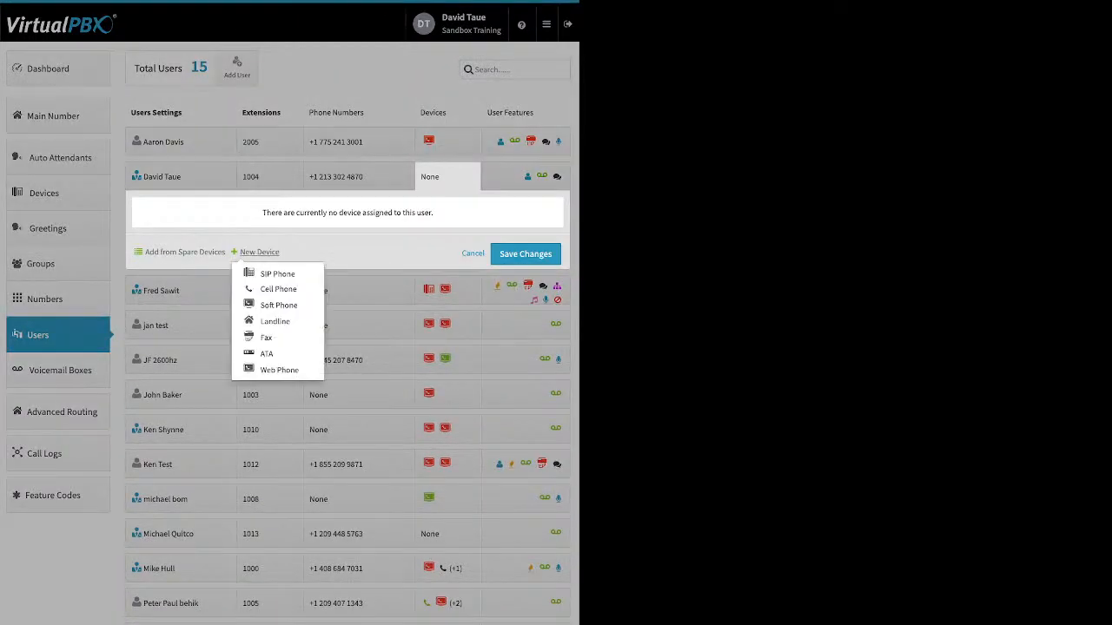
pyautogui.click(278, 371)
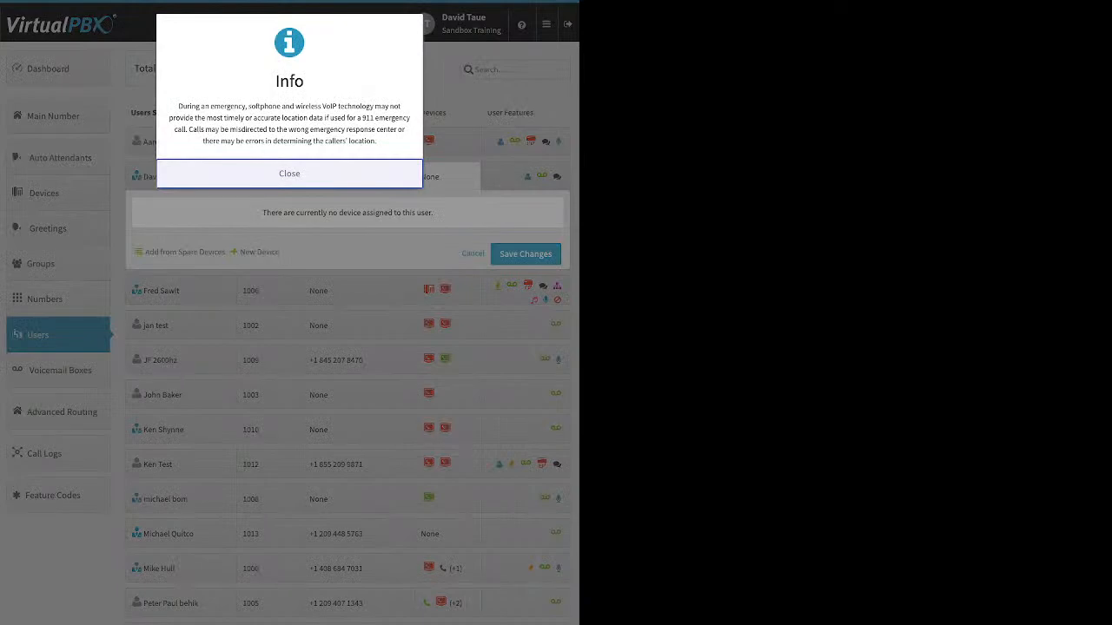
pyautogui.click(290, 174)
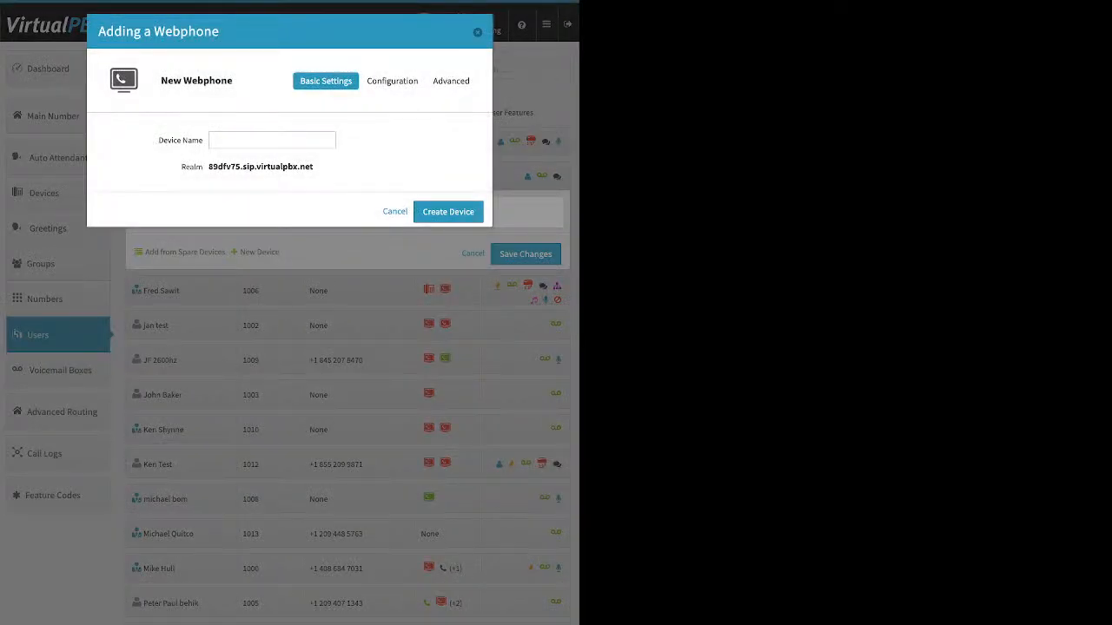
pyautogui.click(272, 139)
pyautogui.write('dtweb')
pyautogui.click(449, 212)
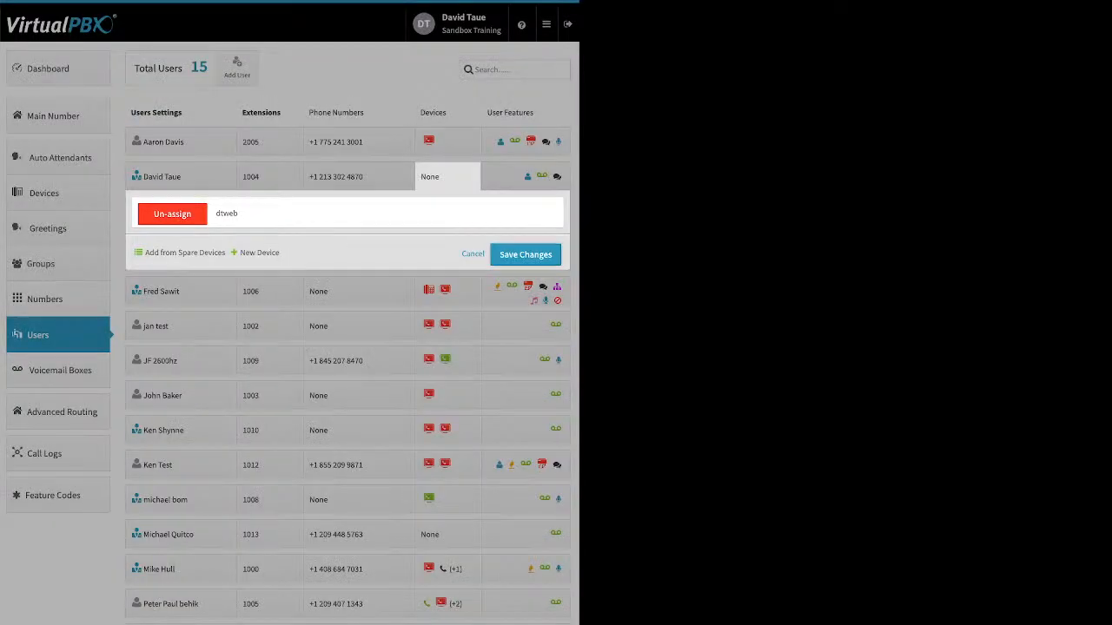
pyautogui.click(524, 254)
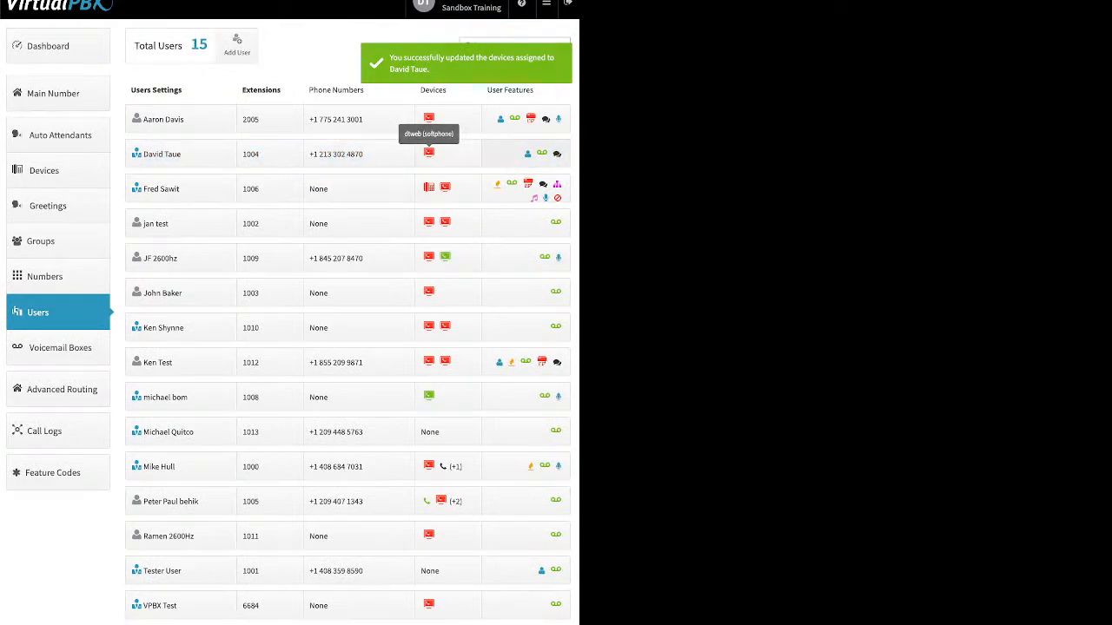
# Review the Caller-ID Number feature settings of the user at extension 2005 and save them.
pyautogui.click(526, 119)
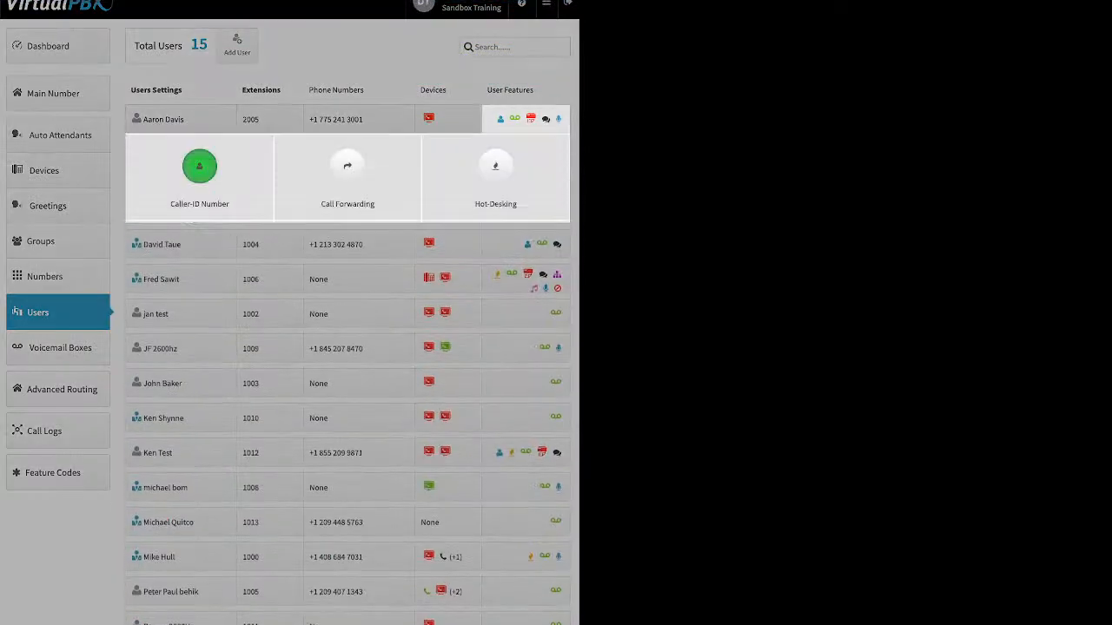
pyautogui.click(199, 166)
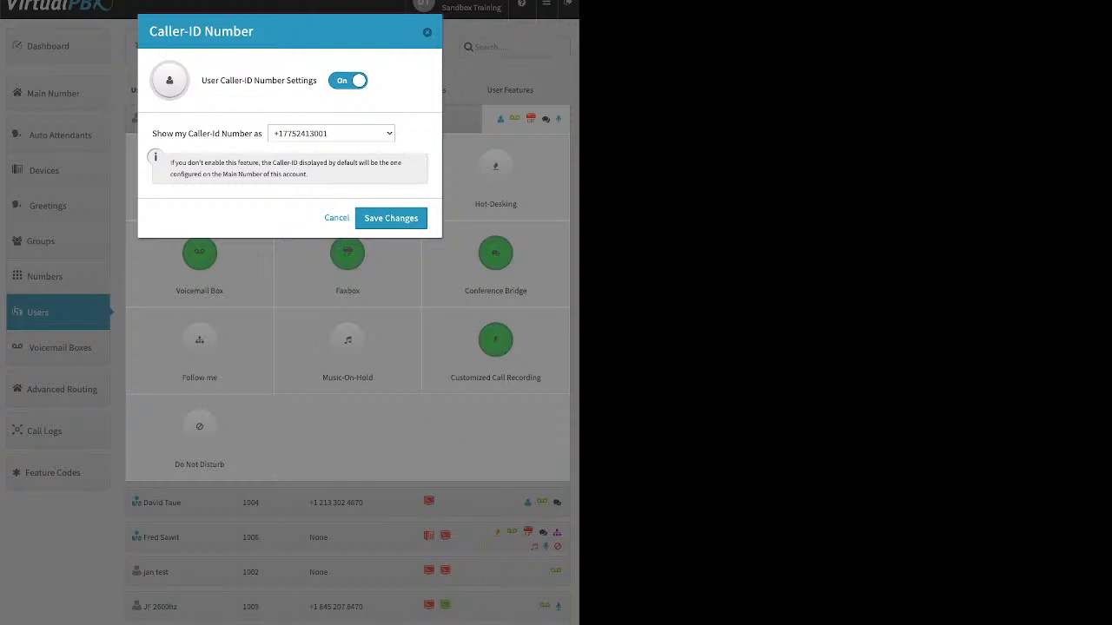
pyautogui.click(391, 218)
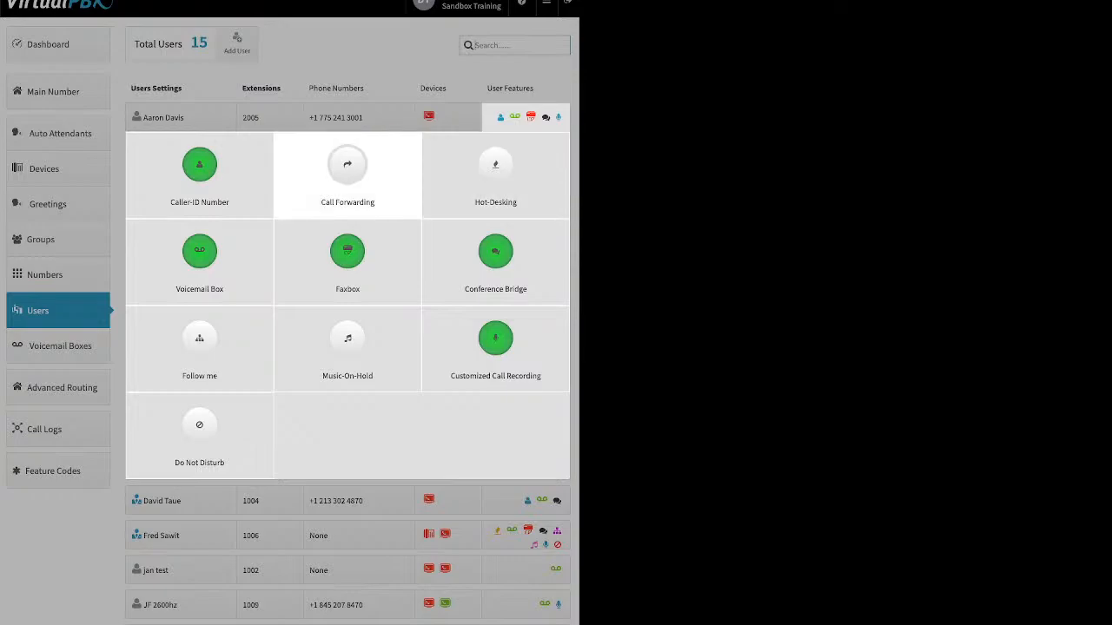
# Review the On and Failover Mode options of call forwarding for the user at extension 2005, and close without saving.
pyautogui.click(347, 167)
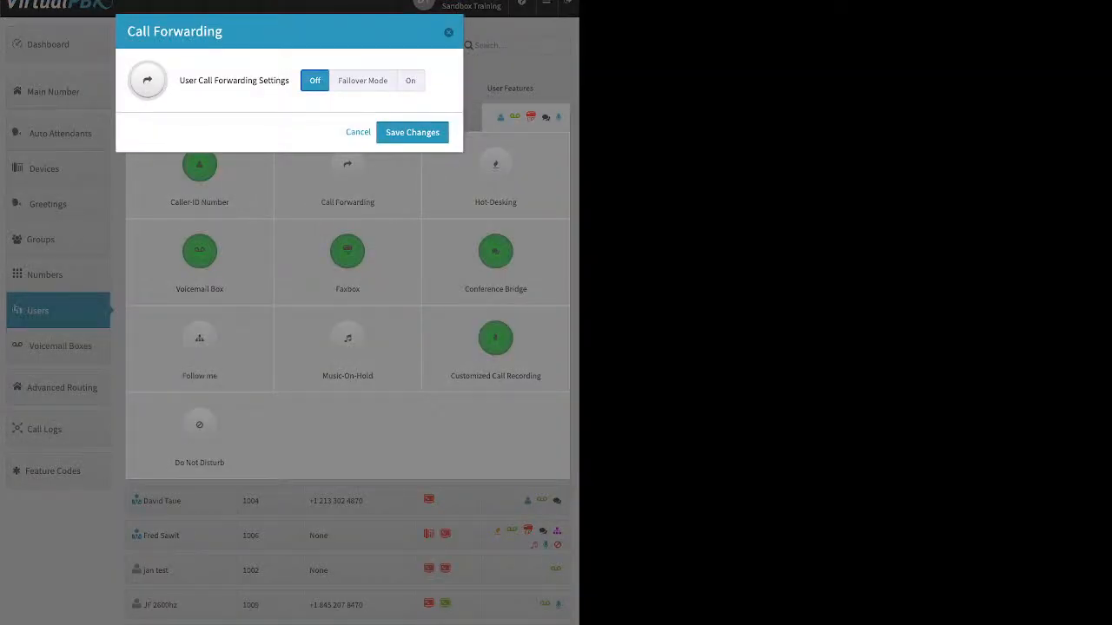
pyautogui.click(410, 80)
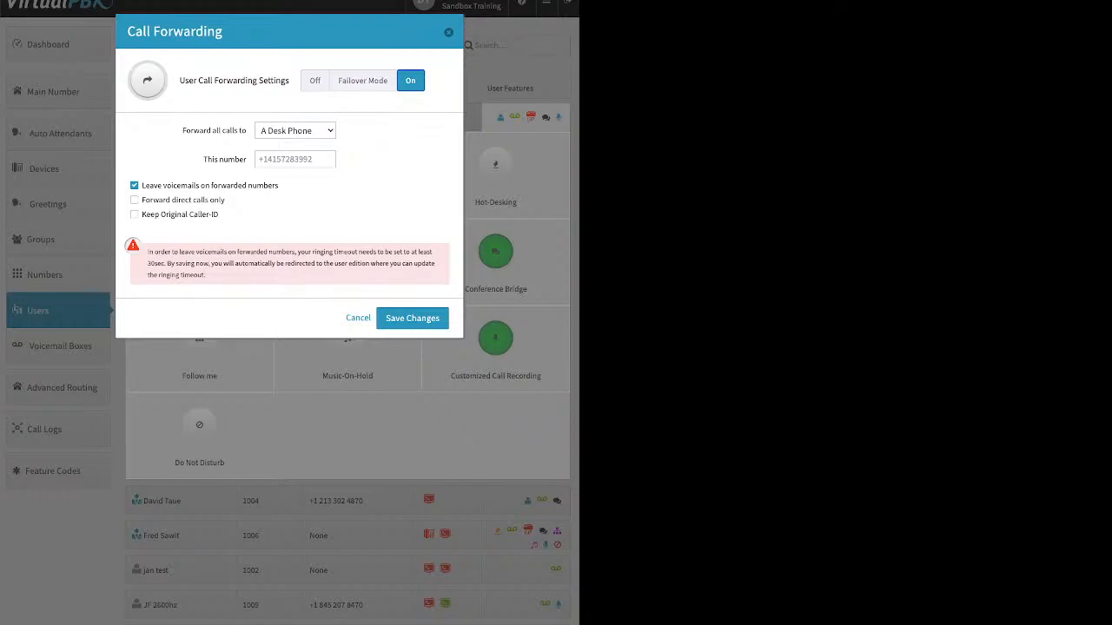
pyautogui.click(362, 80)
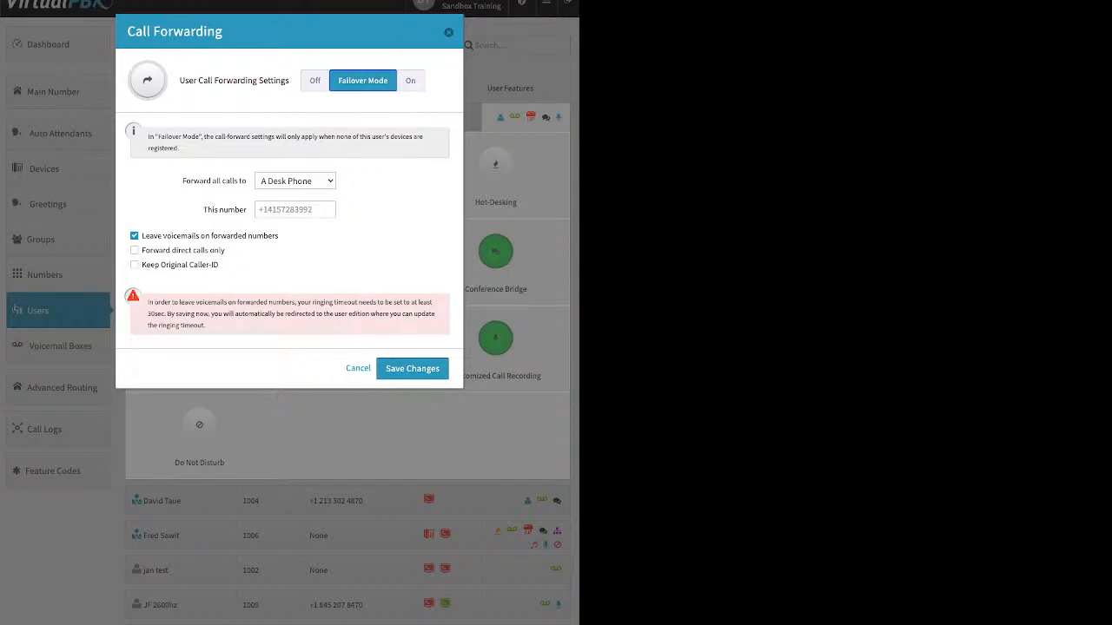
pyautogui.click(294, 210)
pyautogui.click(448, 32)
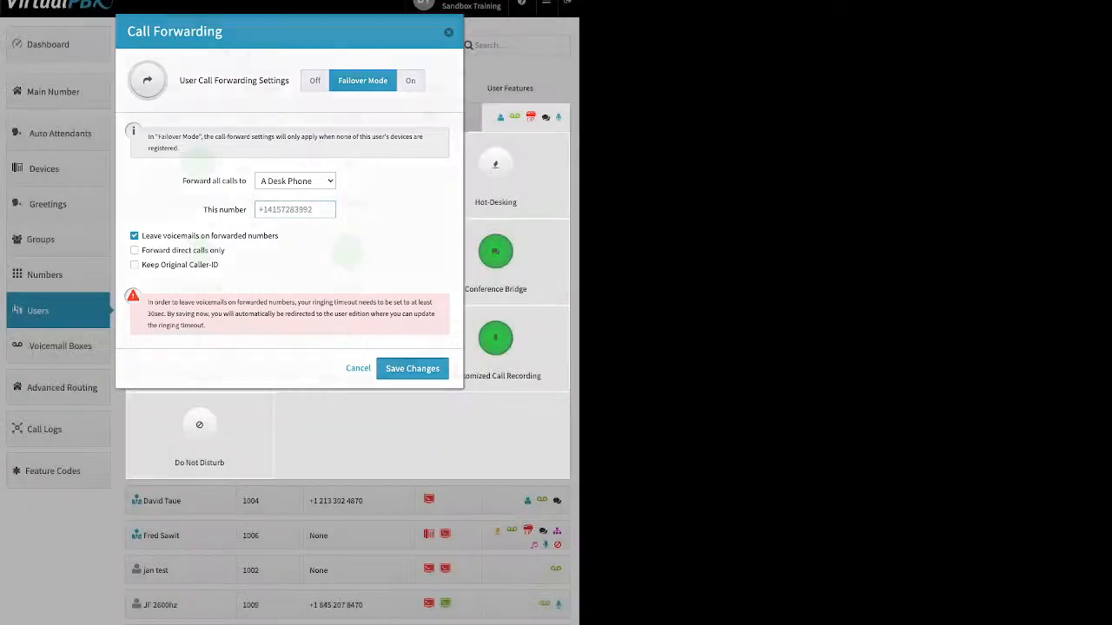
# Enable hot-desking for the user at extension 2005 with Hotdesk ID 1008 and save the changes.
pyautogui.click(495, 170)
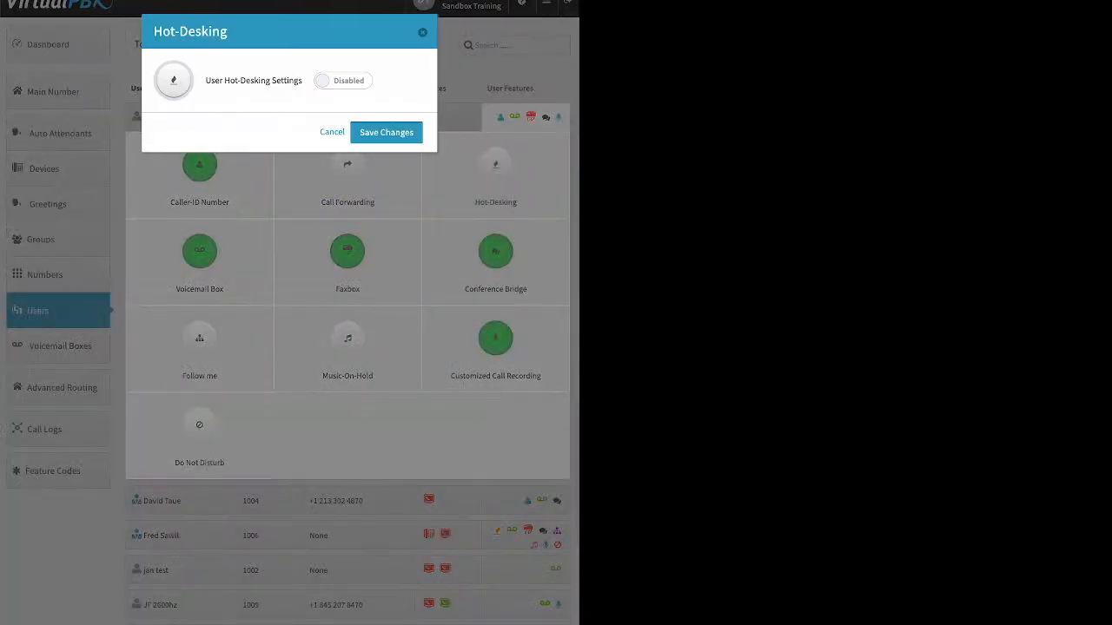
pyautogui.click(343, 81)
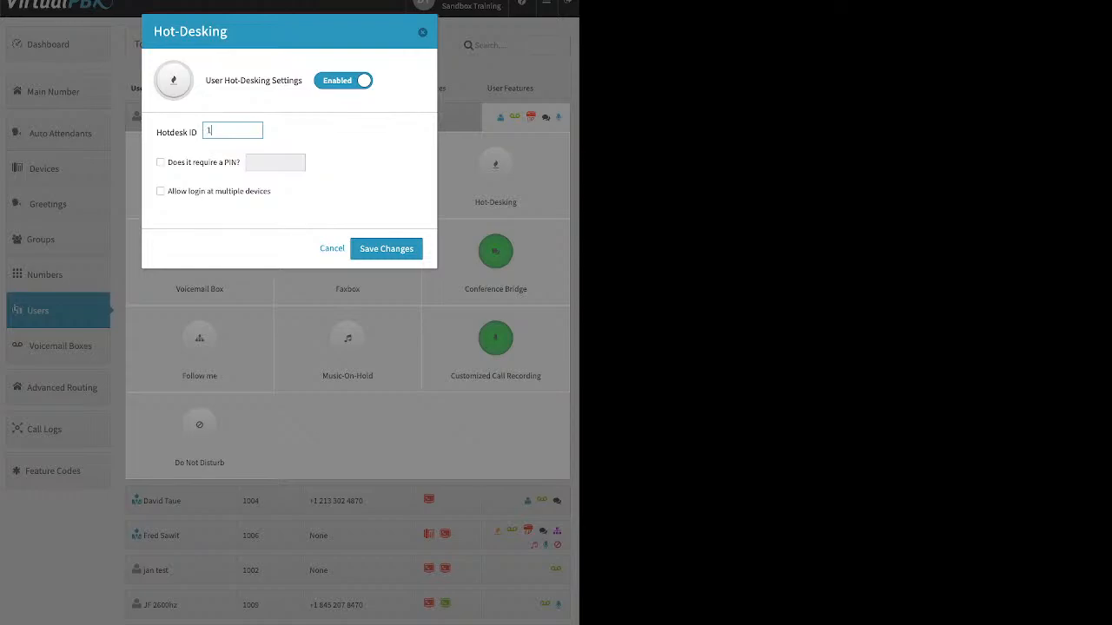
pyautogui.write('008')
pyautogui.click(387, 249)
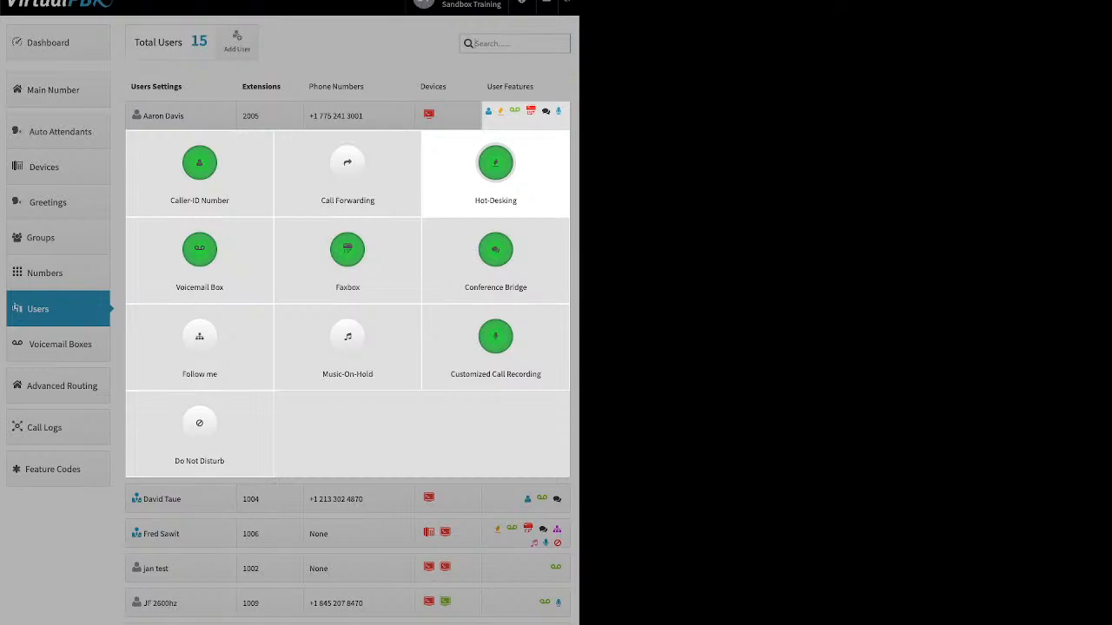
# Disable hot-desking for the user at extension 2005 and save the changes.
pyautogui.click(496, 163)
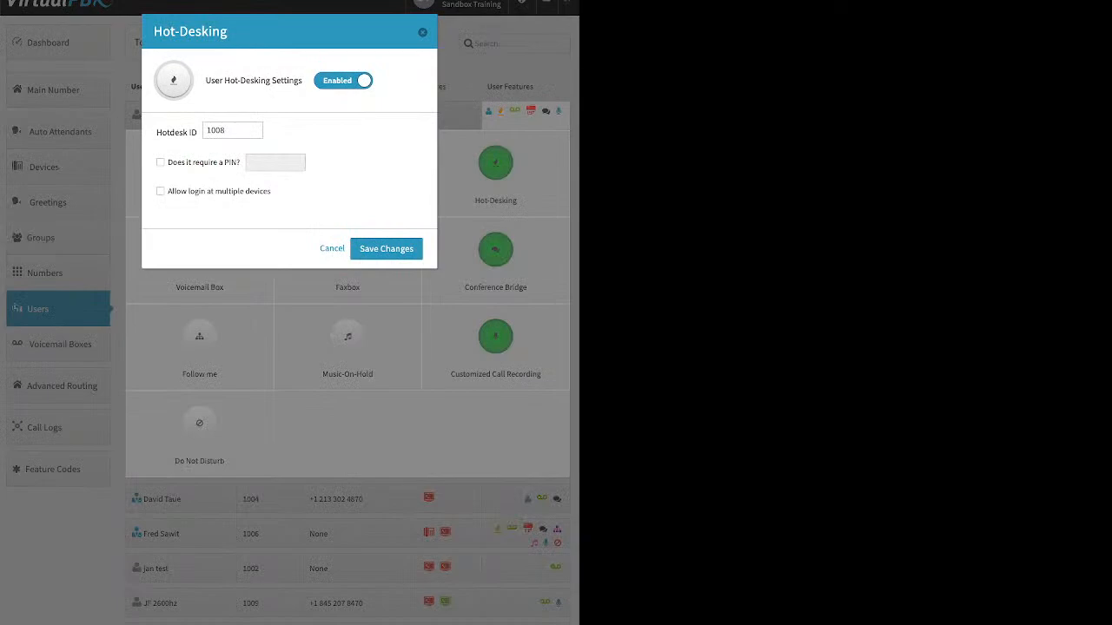
pyautogui.click(343, 81)
pyautogui.click(386, 133)
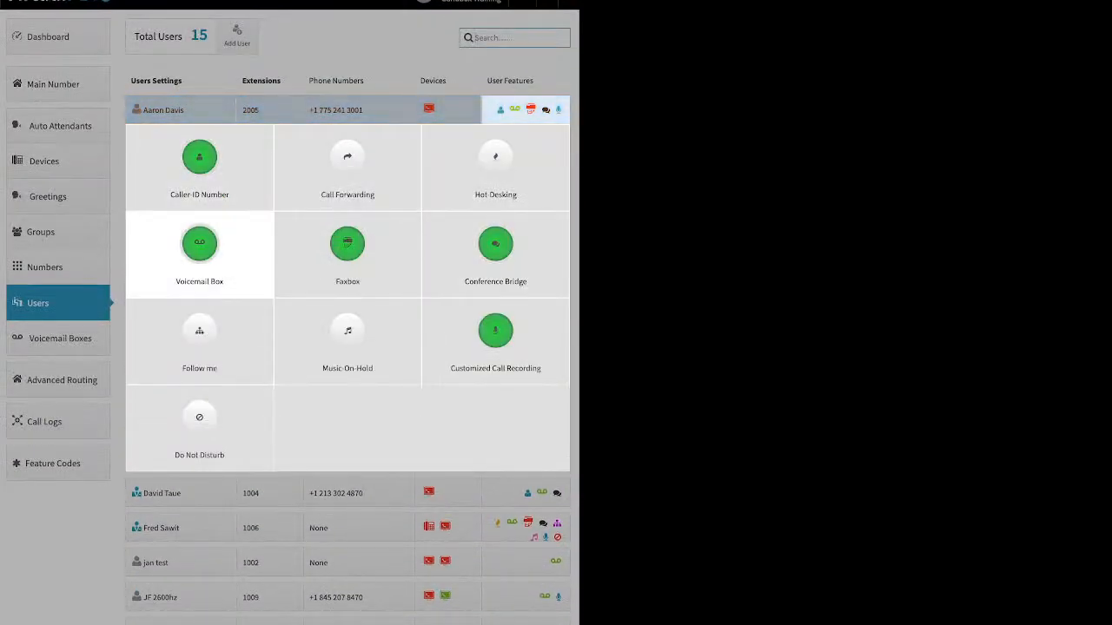
# Review the Voicemail Box transcription, email attachment and message deletion options for the user at extension 2005, and close without saving.
pyautogui.click(199, 245)
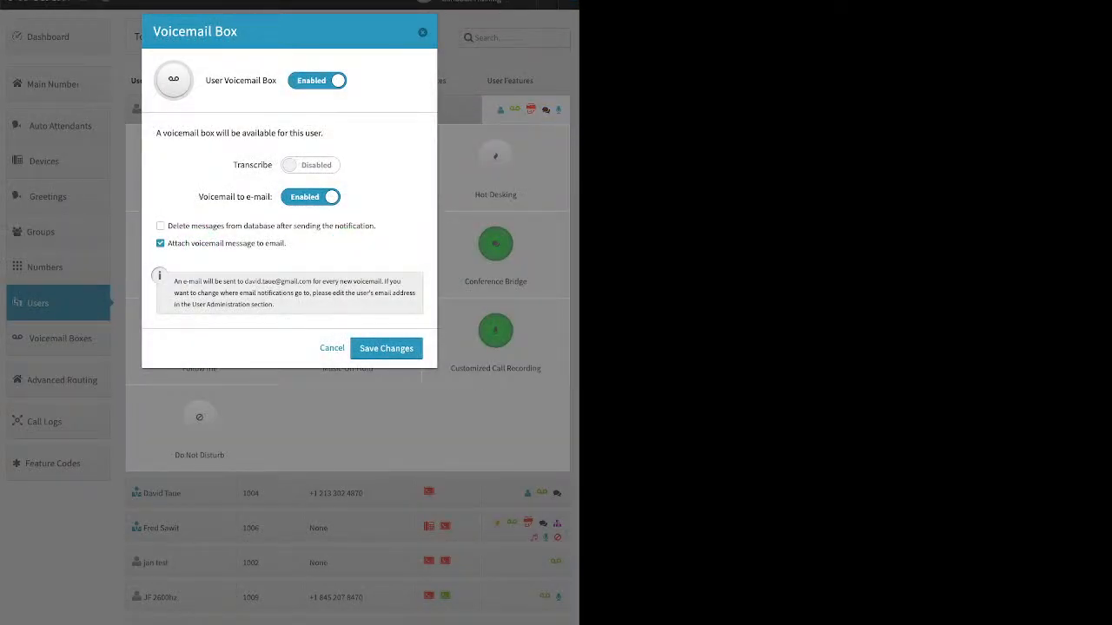
pyautogui.doubleClick(252, 165)
pyautogui.moveTo(286, 243); pyautogui.dragTo(191, 243)
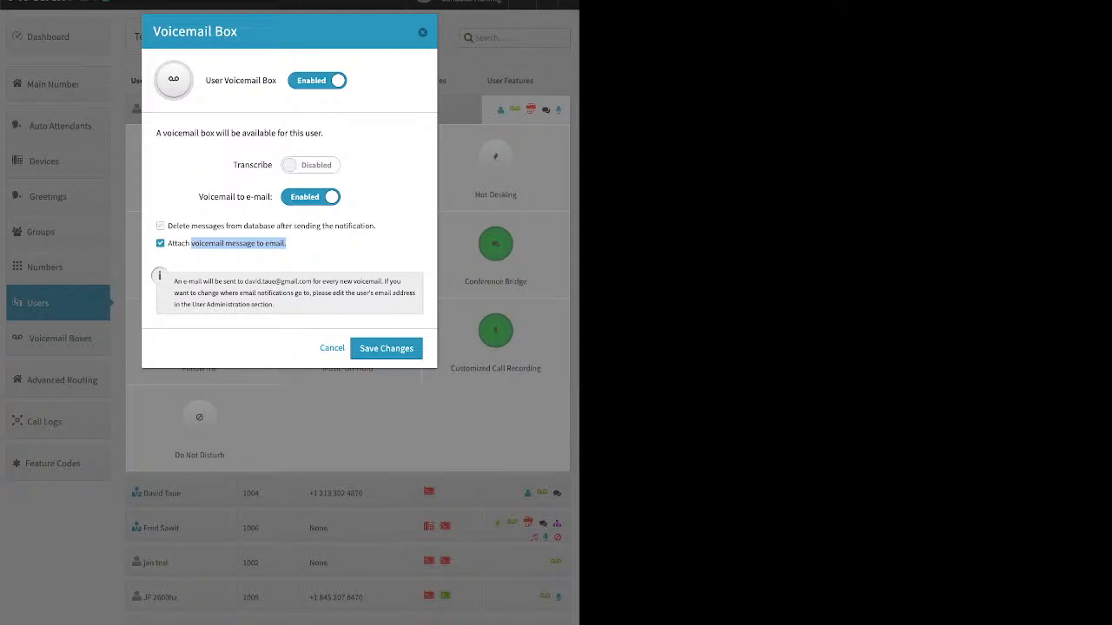
pyautogui.click(161, 226)
pyautogui.moveTo(177, 226); pyautogui.dragTo(371, 226)
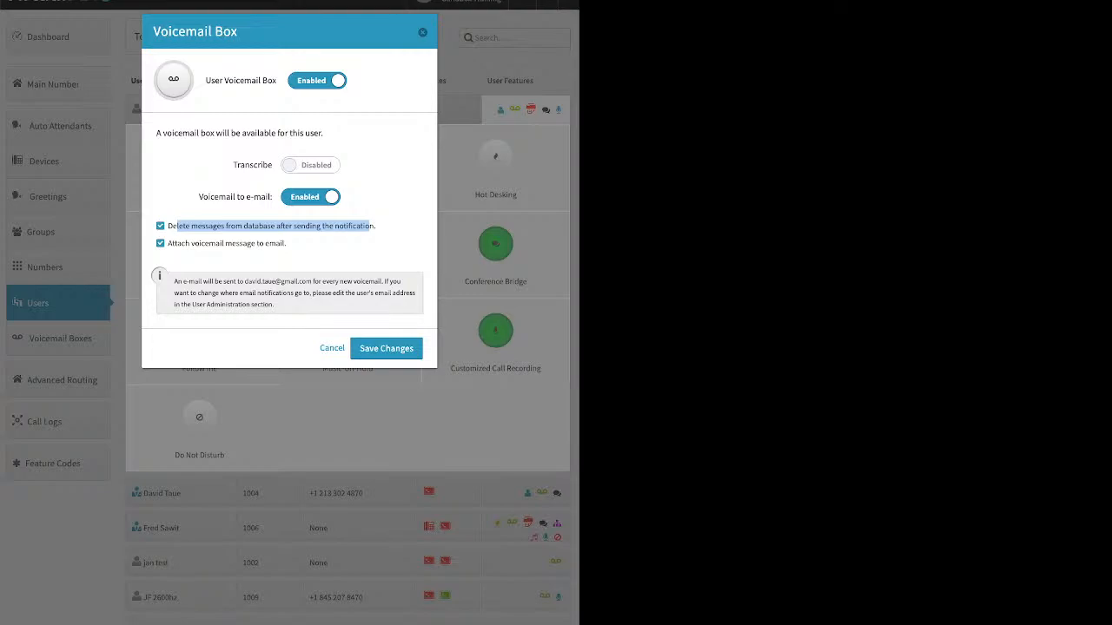
pyautogui.click(422, 32)
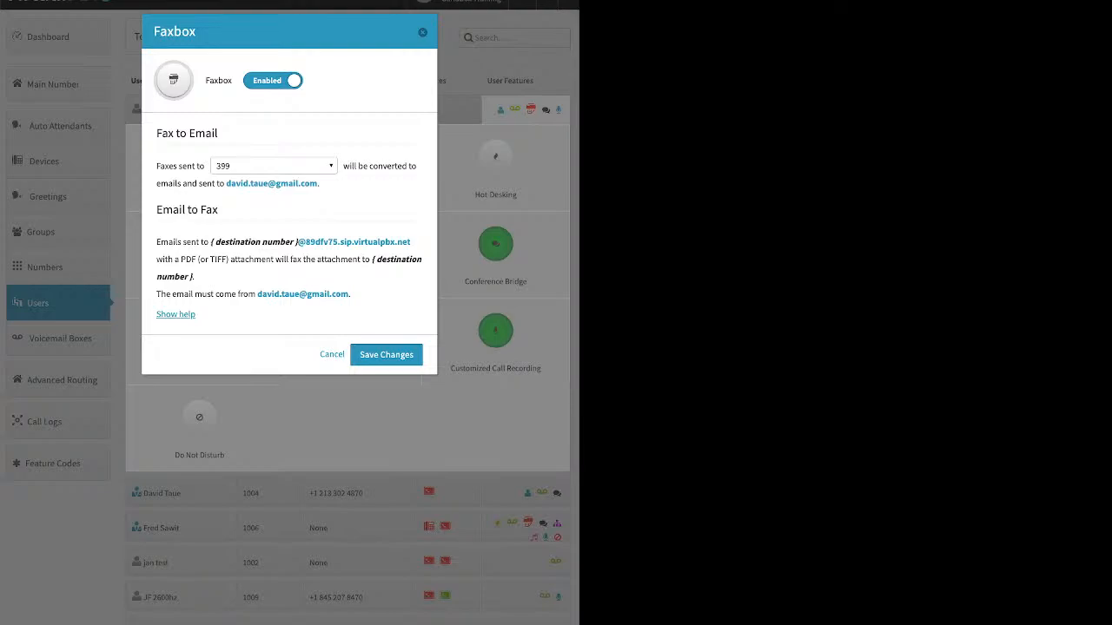
# Review the fax number assignment options in the Faxbox settings of the user at extension 2005, and close without saving.
pyautogui.click(274, 166)
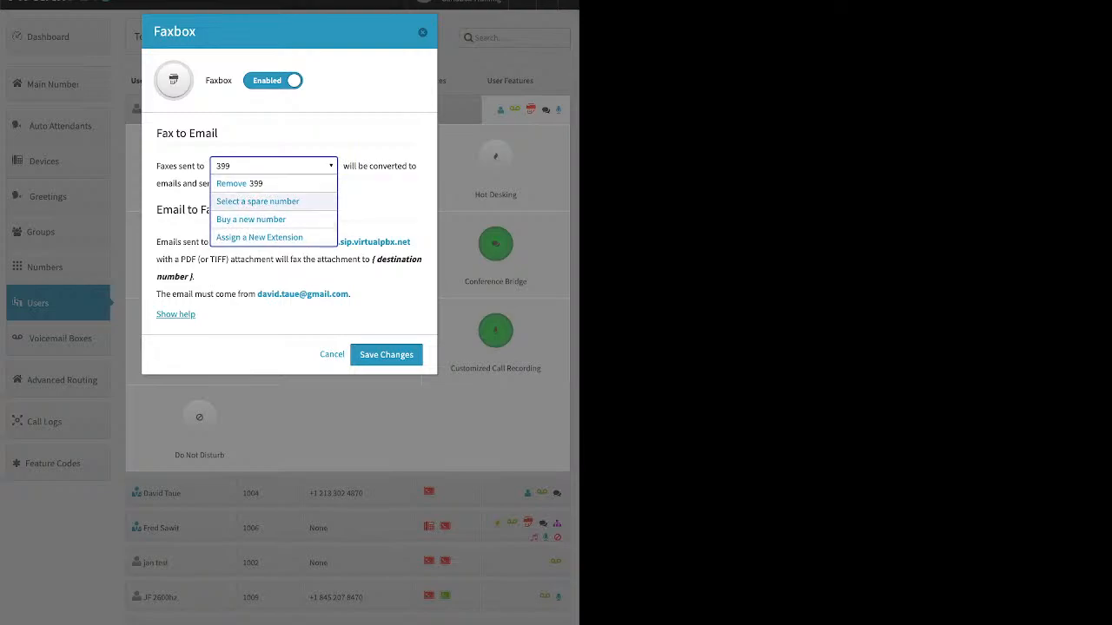
pyautogui.click(274, 166)
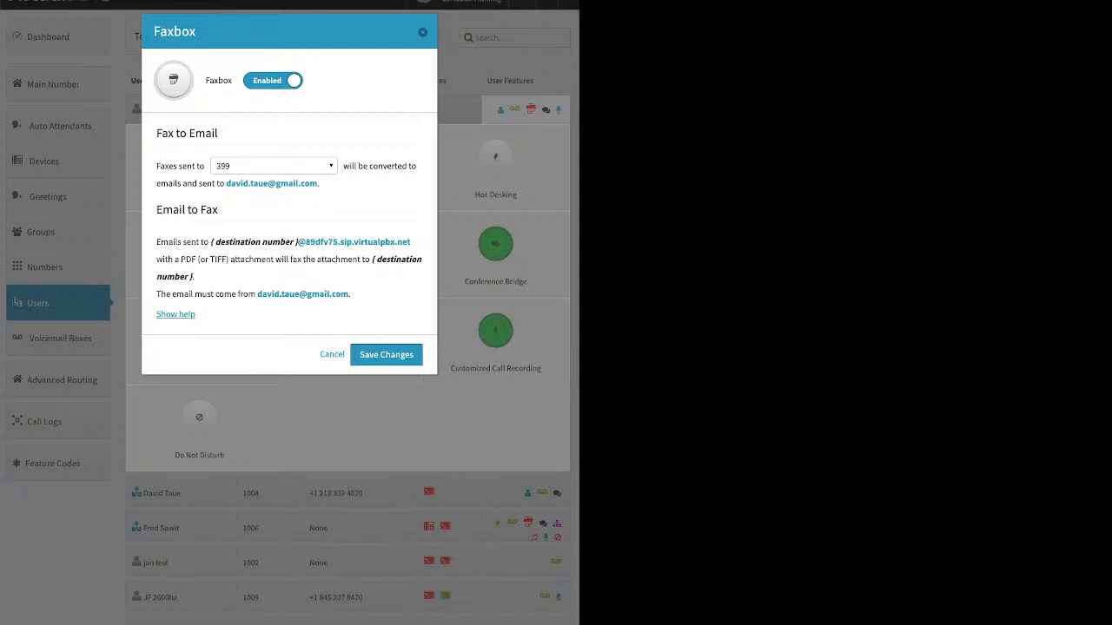
pyautogui.click(274, 166)
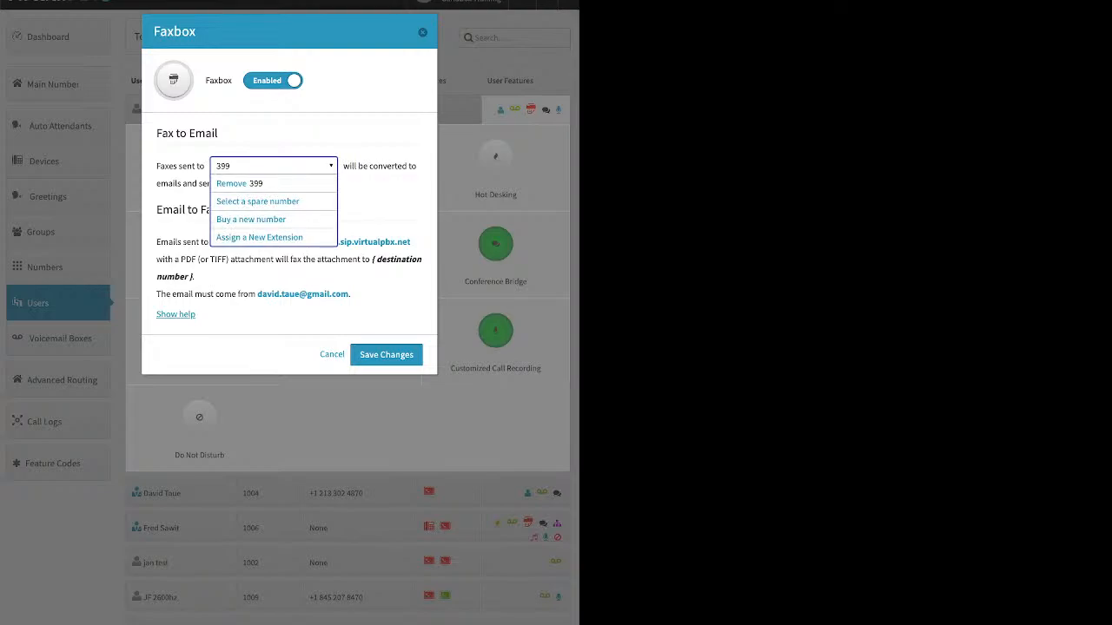
pyautogui.click(274, 166)
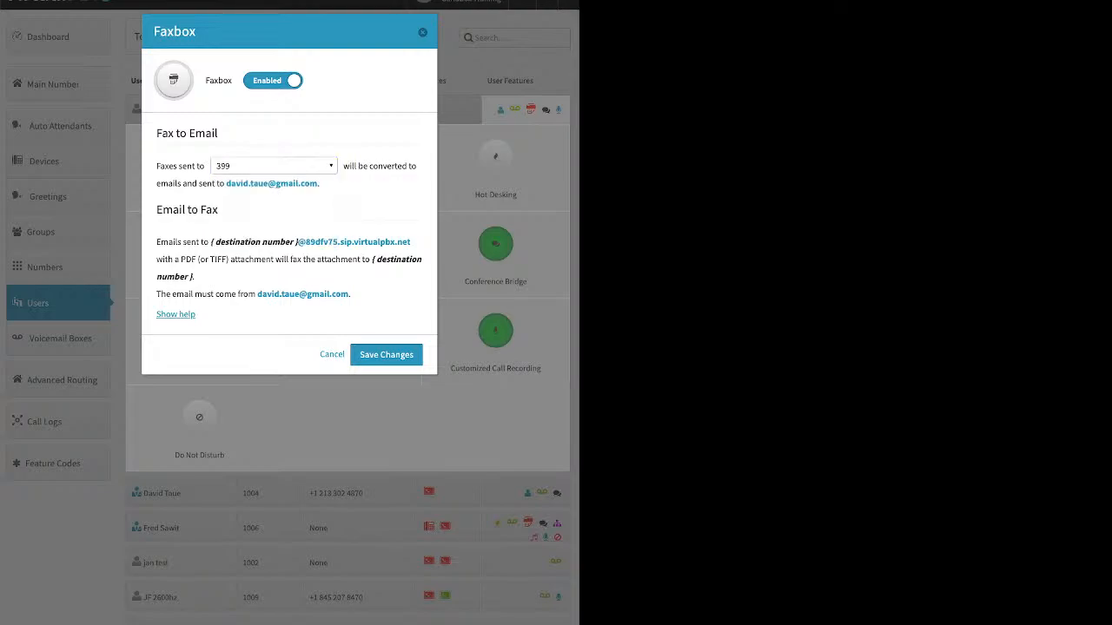
pyautogui.click(423, 33)
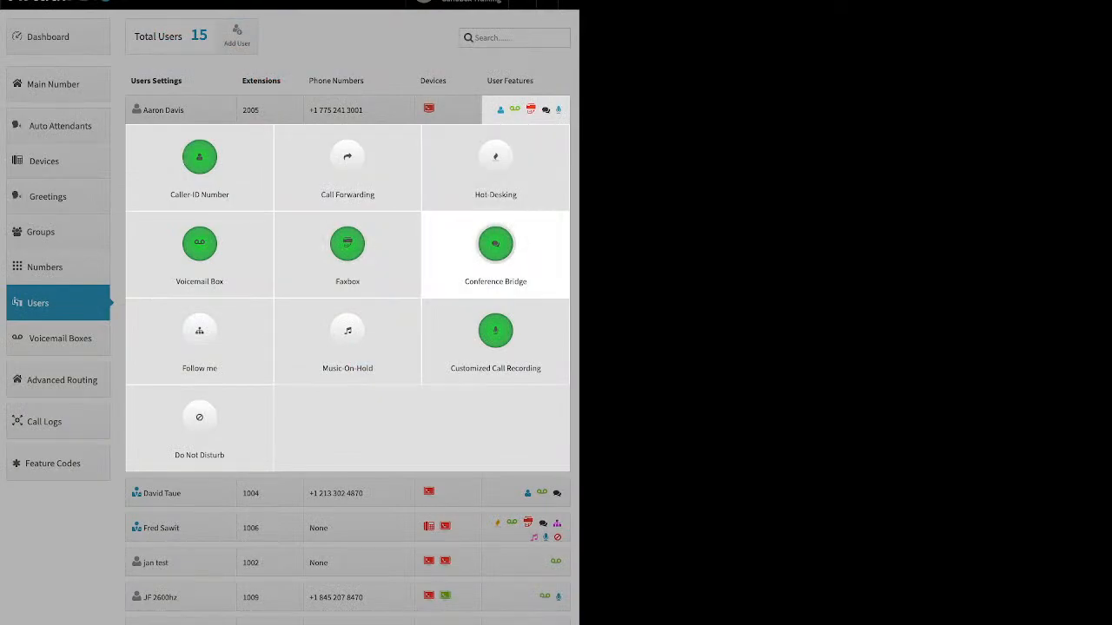
# Review the Conference Bridge settings of the user at extension 2005, including the Personal Conference Room PIN field, and close without saving.
pyautogui.click(495, 247)
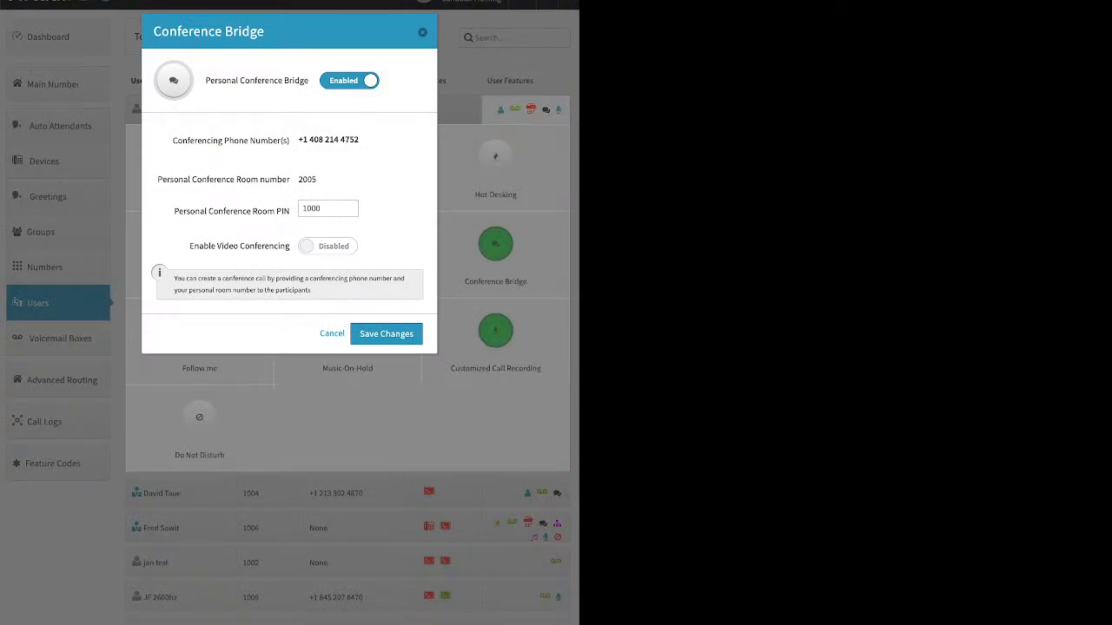
pyautogui.click(330, 208)
pyautogui.tripleClick(232, 211)
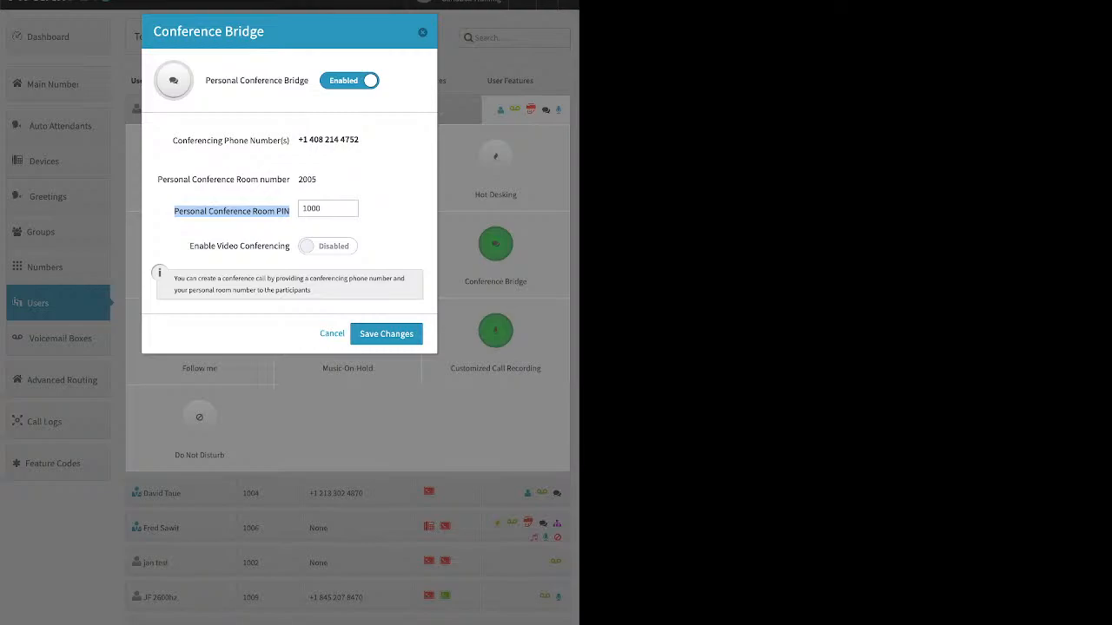
pyautogui.click(423, 32)
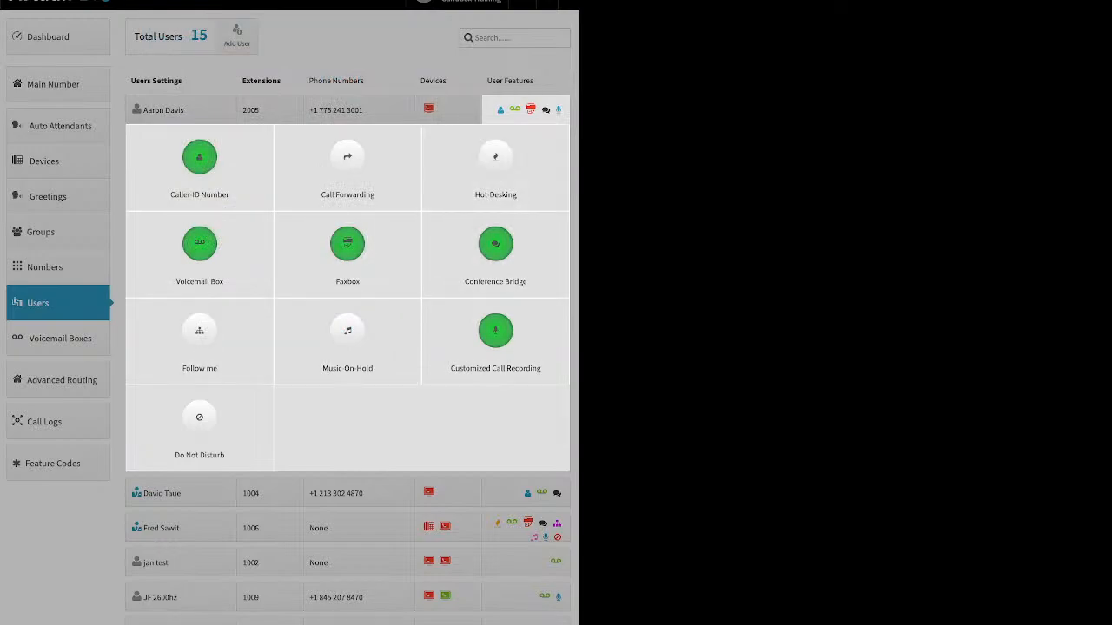
# Switch to the features of the user at extension 1006, disable Follow me and save the changes.
pyautogui.click(526, 110)
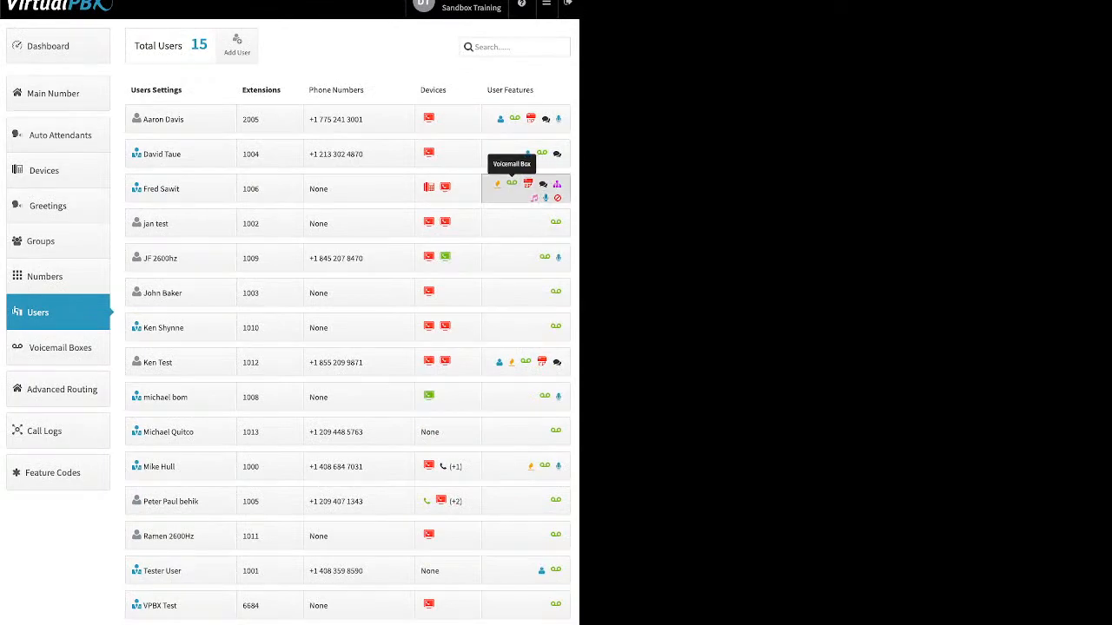
pyautogui.click(556, 193)
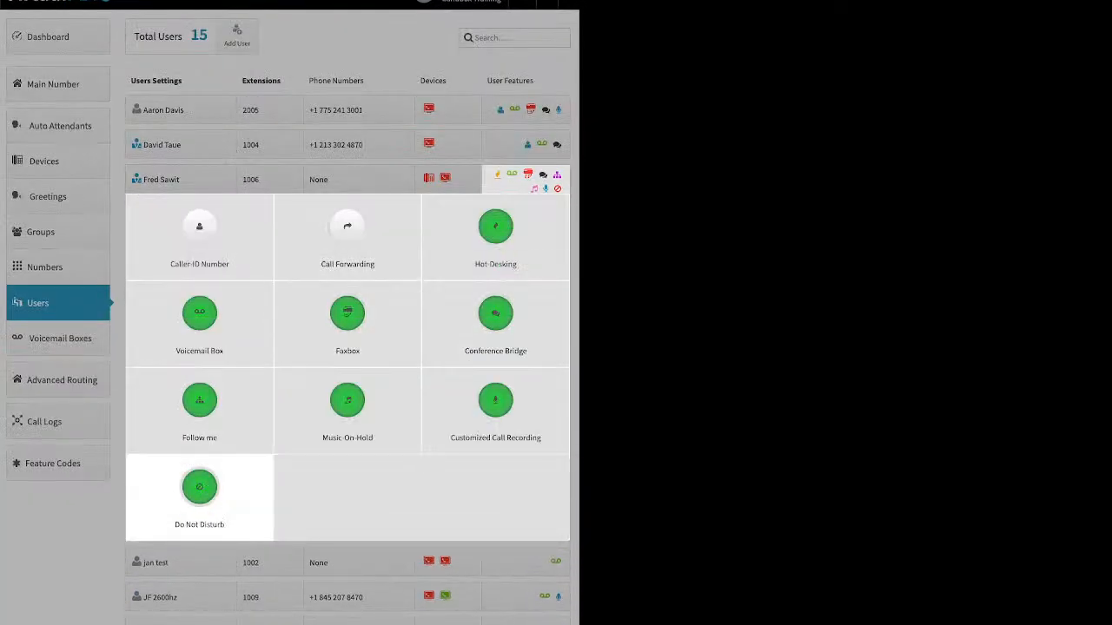
pyautogui.click(495, 401)
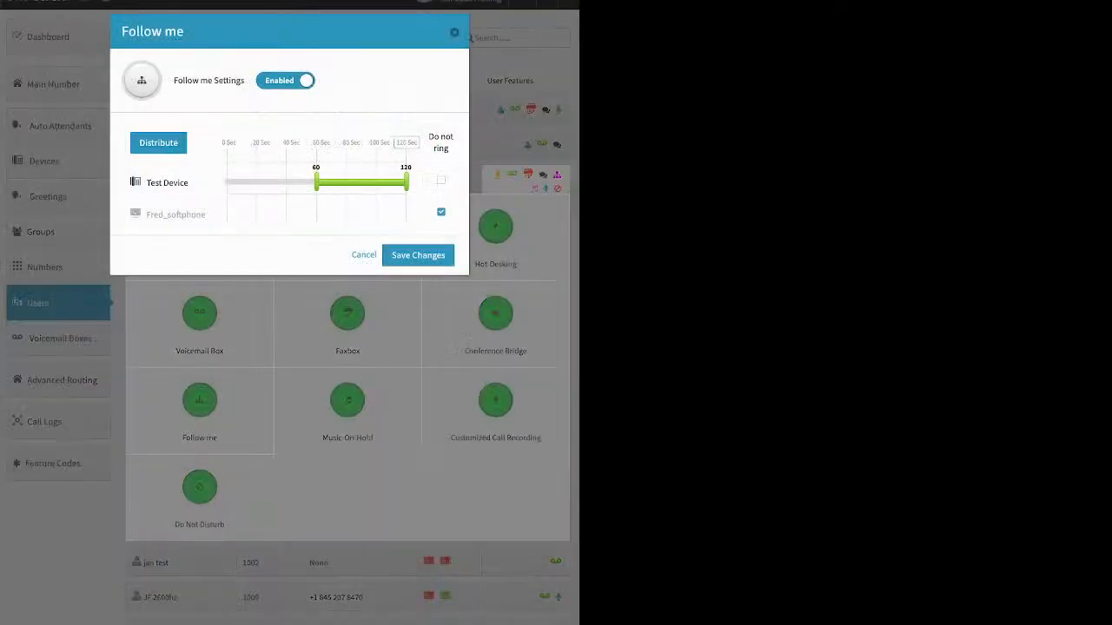
pyautogui.click(285, 81)
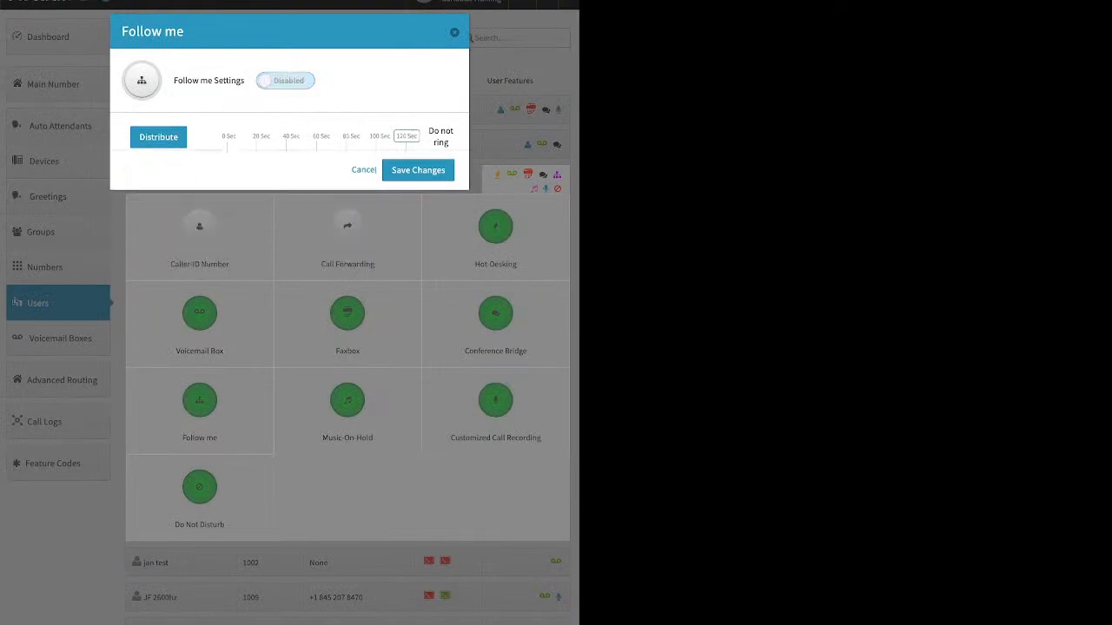
pyautogui.click(418, 133)
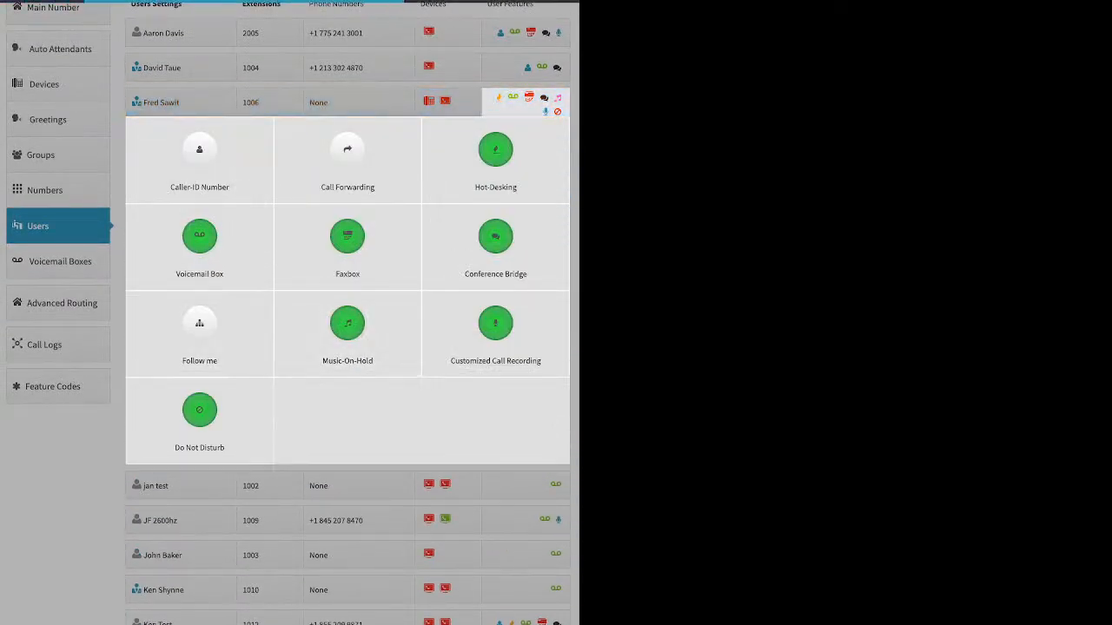
# Enable Follow me for extension 1006, with the softphone ringing from 0 to 56 seconds and Test Device from 0 to 37 seconds.
pyautogui.click(199, 323)
pyautogui.click(285, 81)
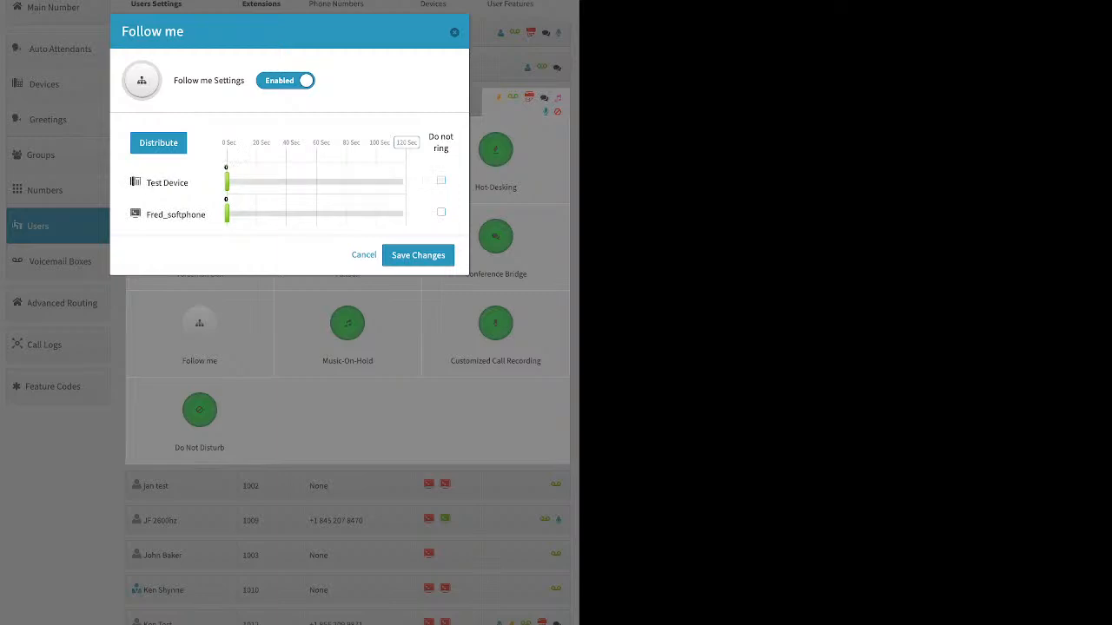
pyautogui.moveTo(227, 213); pyautogui.dragTo(310, 213)
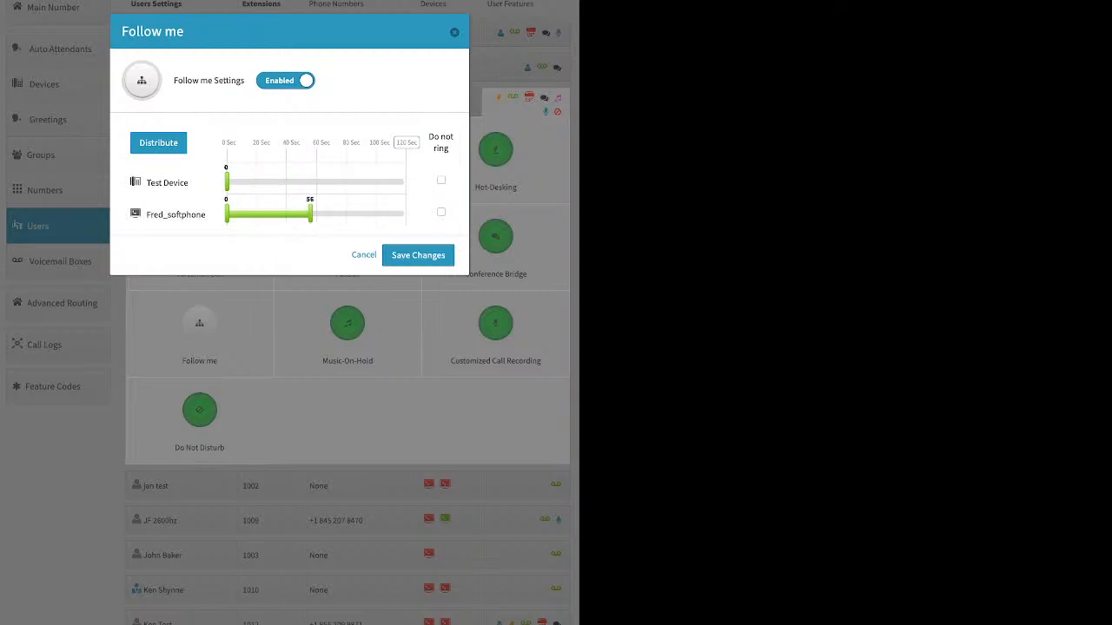
pyautogui.scroll(-1, 289, 313)
pyautogui.scroll(-1, 289, 313)
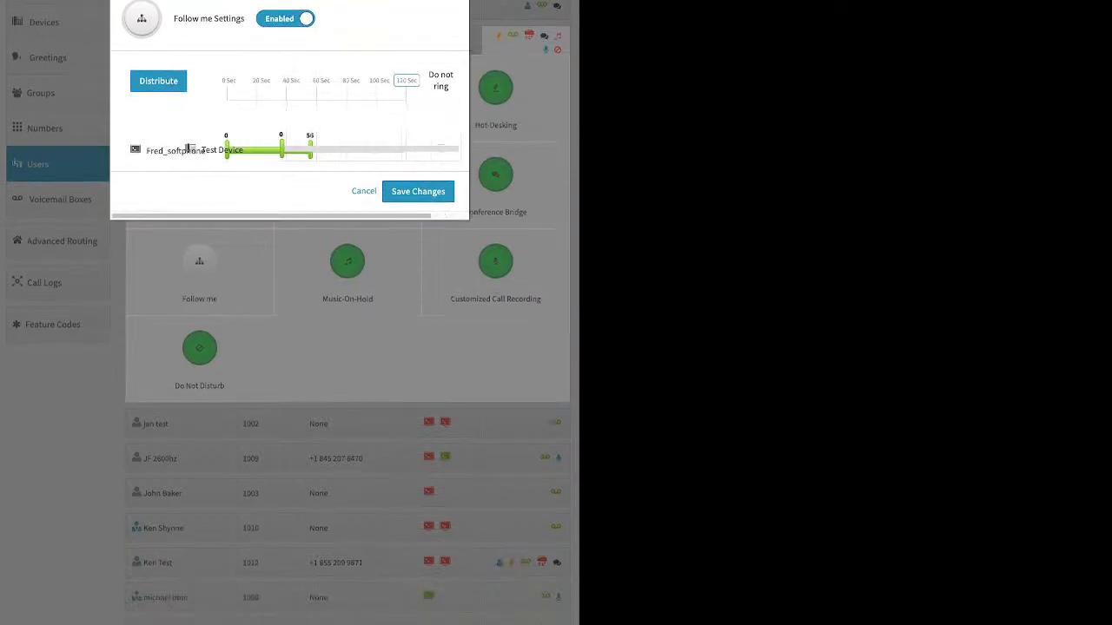
pyautogui.moveTo(227, 119); pyautogui.dragTo(282, 119)
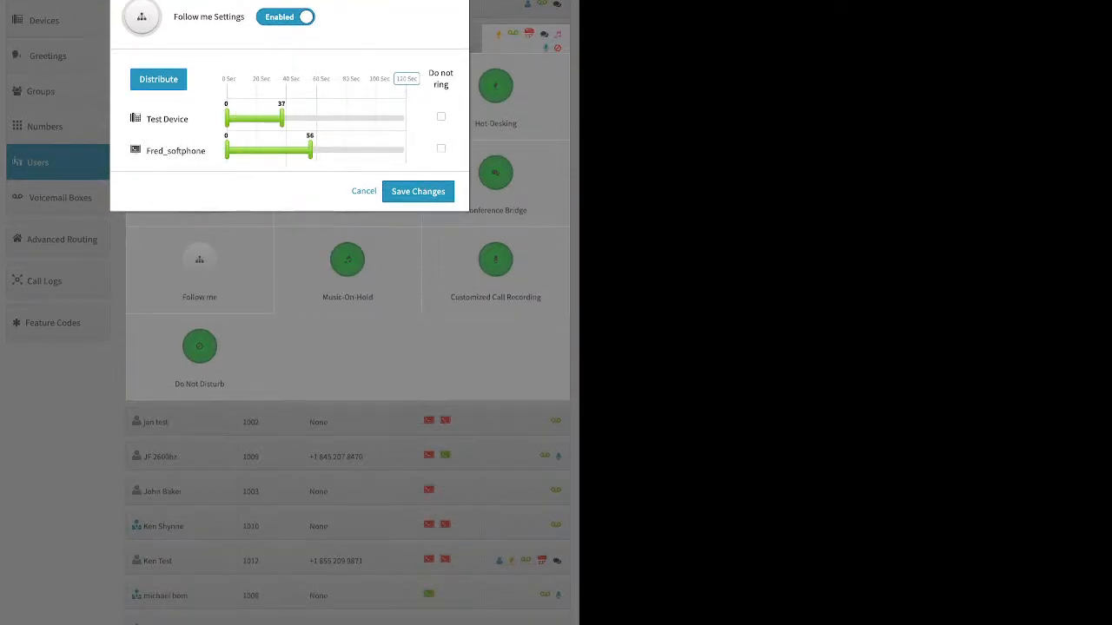
# Place the softphone above Test Device in Follow me, distribute the ring times evenly over 120 seconds and save the changes.
pyautogui.click(407, 79)
pyautogui.click(158, 79)
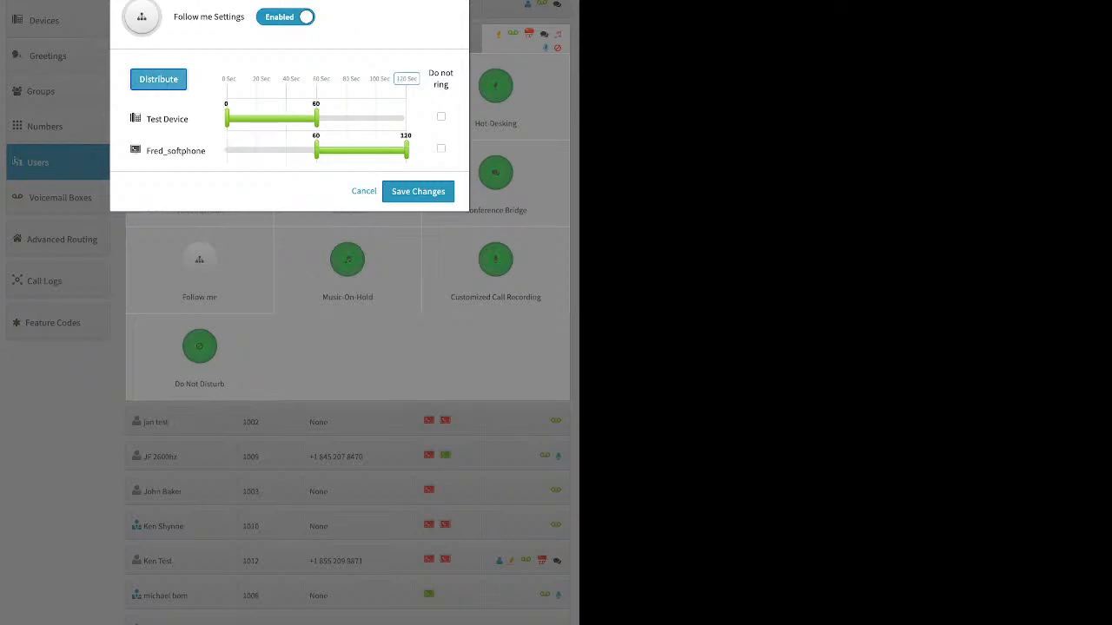
pyautogui.moveTo(176, 151); pyautogui.dragTo(175, 110)
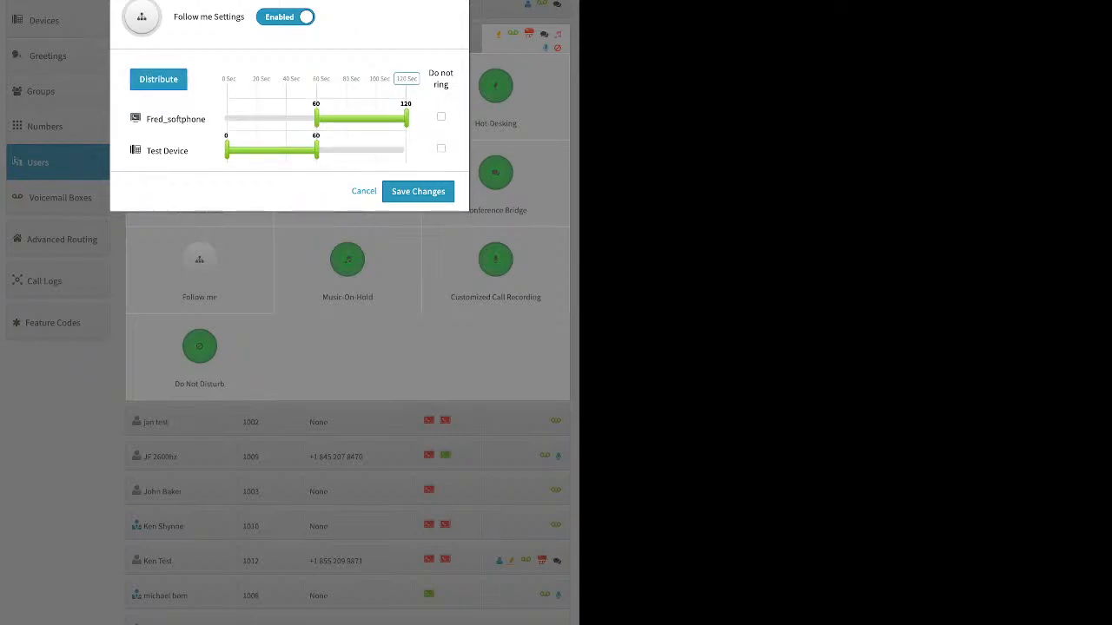
pyautogui.click(158, 80)
pyautogui.click(418, 191)
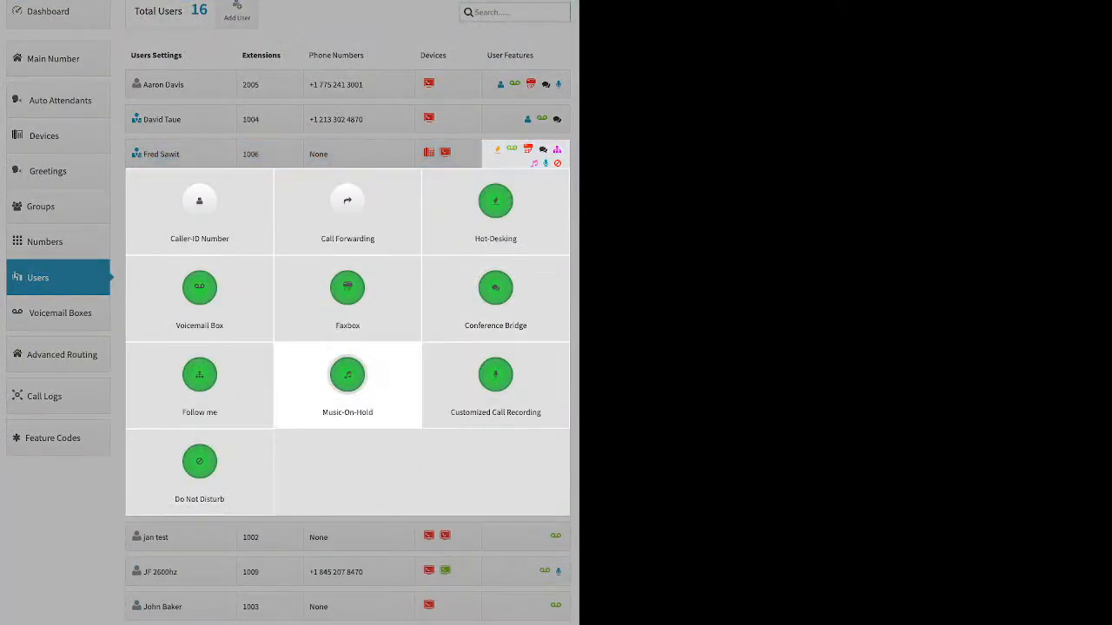
# Review the Music-On-Hold file selection and upload option for the user at extension 1006, and save the settings.
pyautogui.click(348, 374)
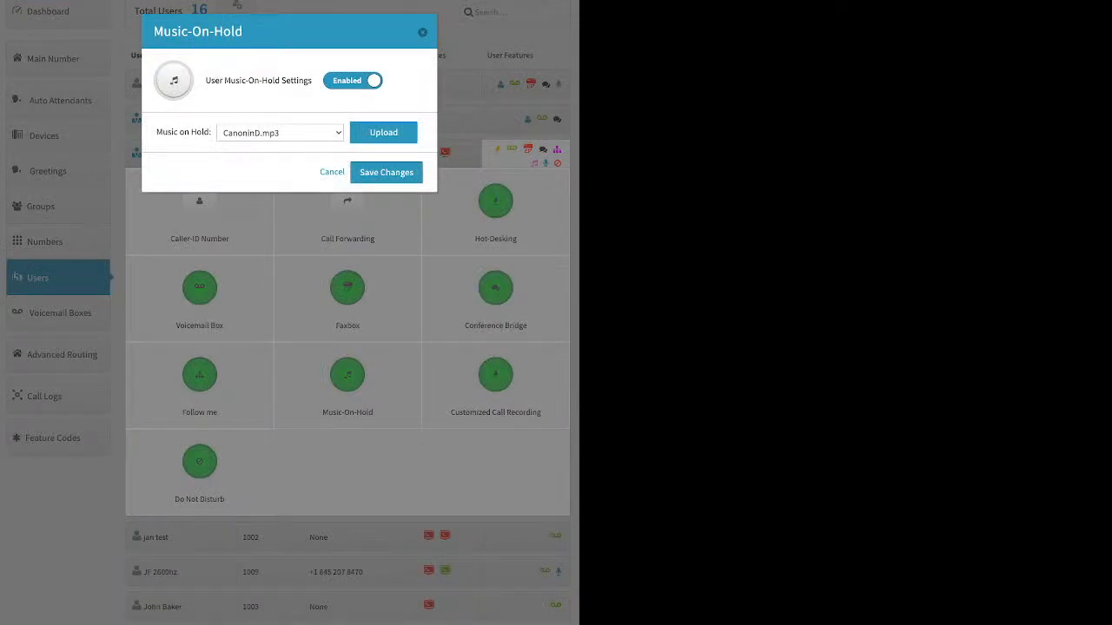
pyautogui.click(383, 133)
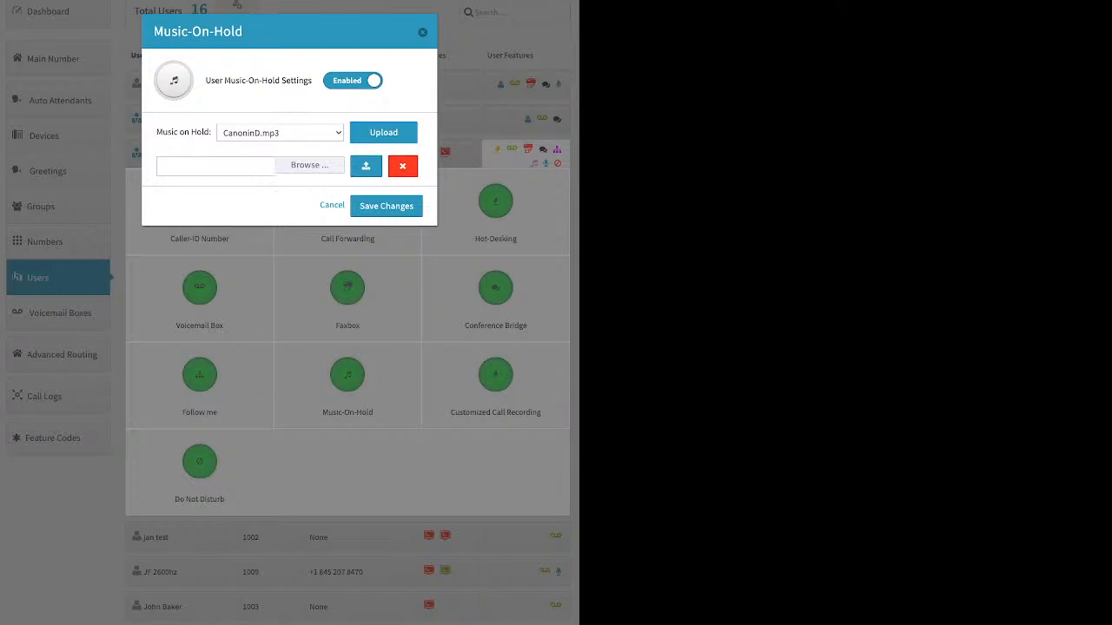
pyautogui.click(387, 206)
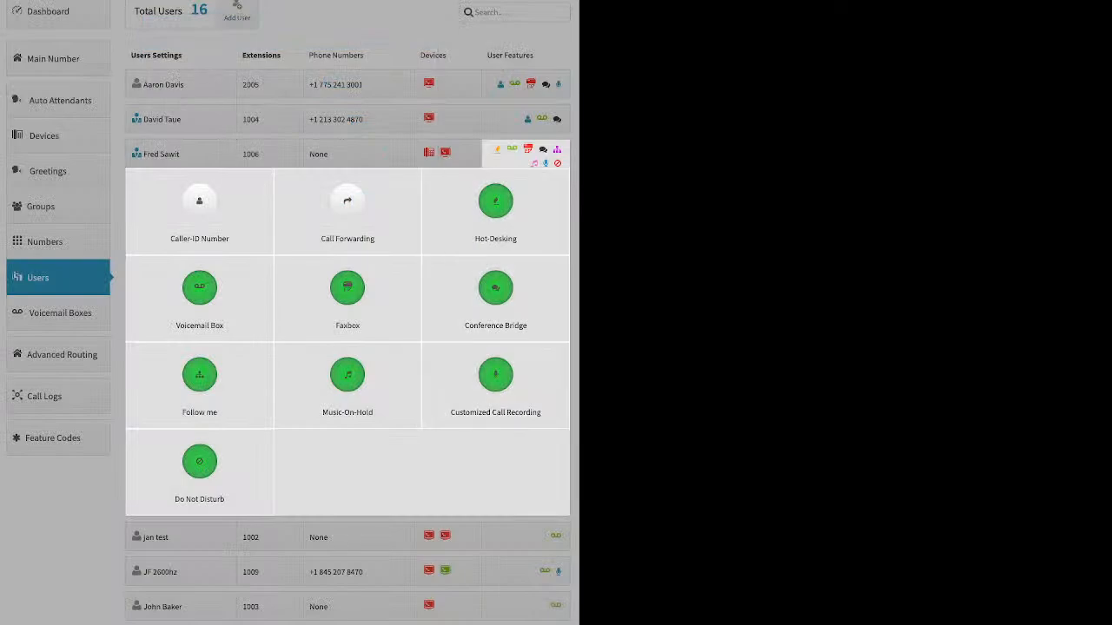
# Set all four Customized Call Recording directions for the user at extension 1006 to Account Default (Off).
pyautogui.click(495, 378)
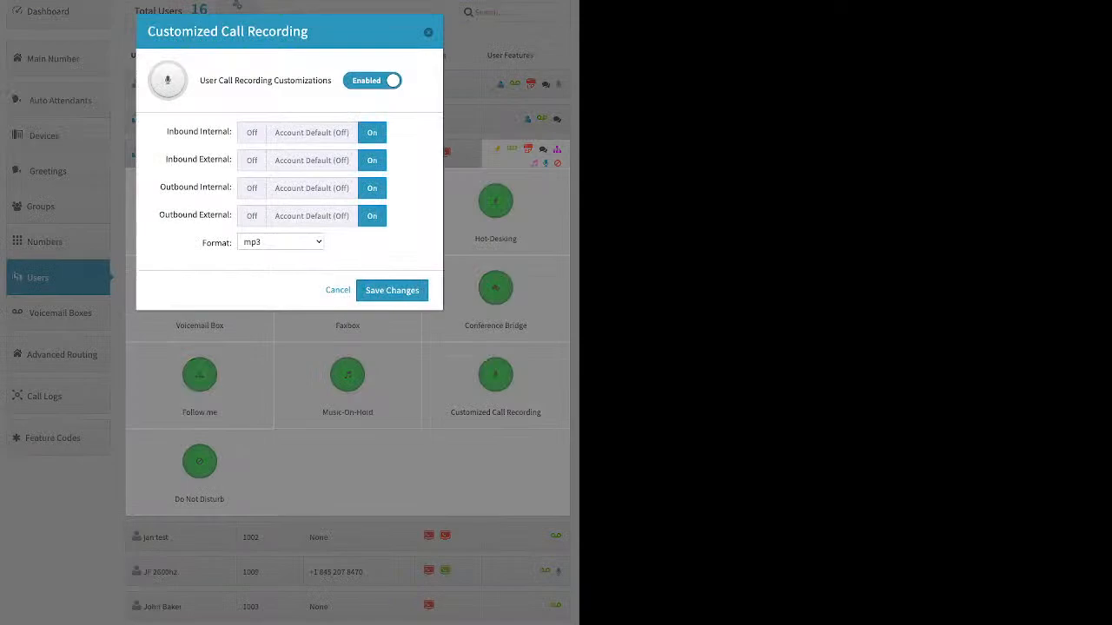
pyautogui.click(312, 133)
pyautogui.click(311, 161)
pyautogui.click(312, 188)
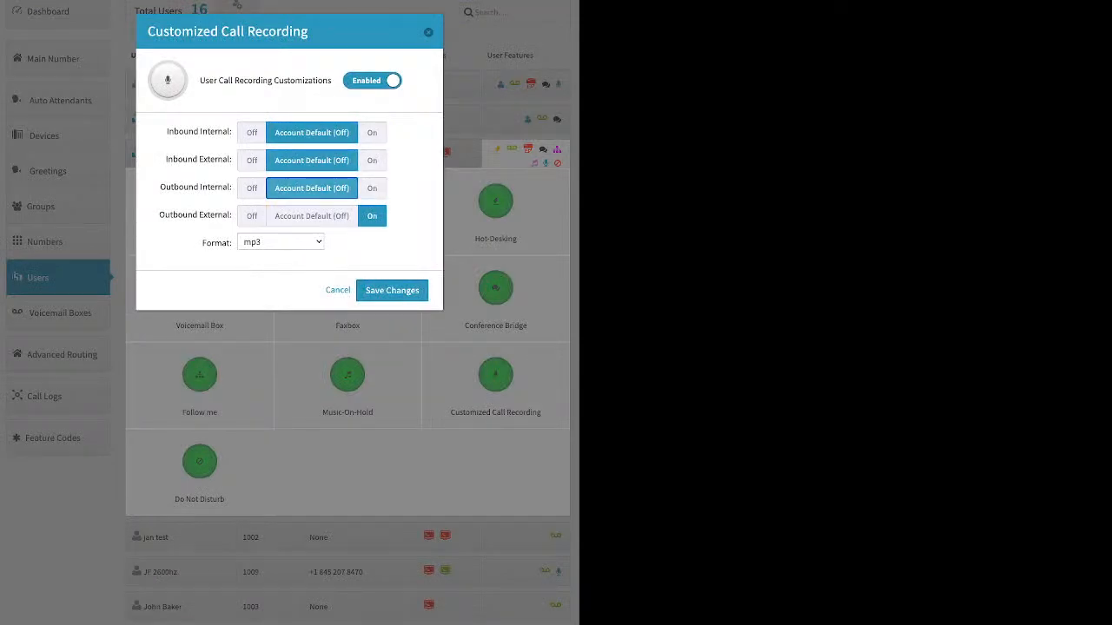
pyautogui.click(312, 216)
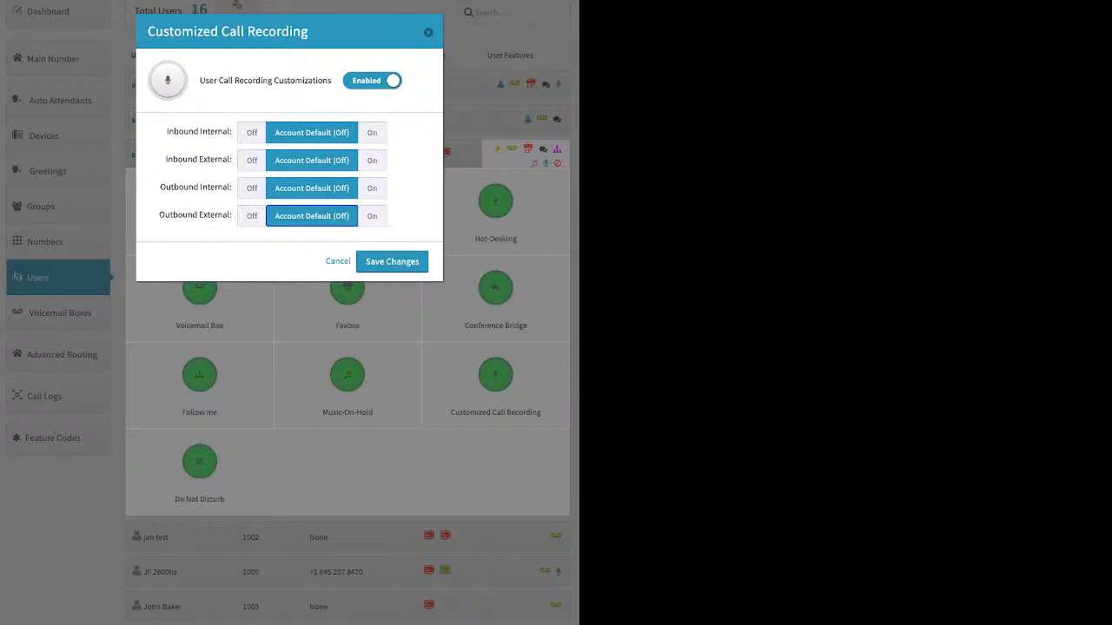
# Turn on Inbound External and Outbound External call recording for the user at extension 1006 and save the changes.
pyautogui.click(371, 161)
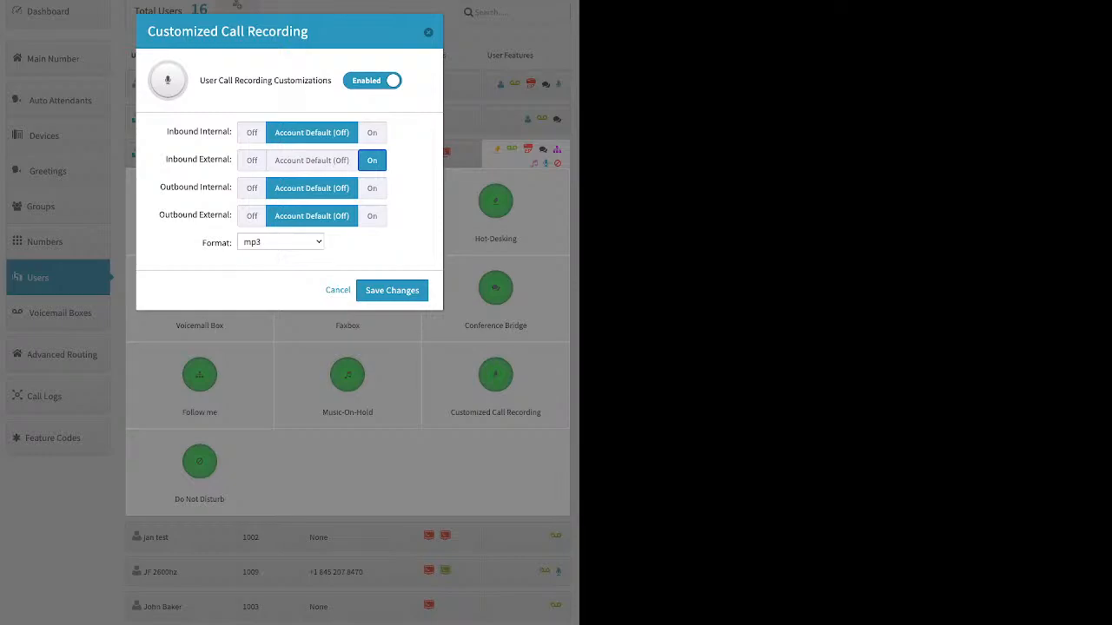
pyautogui.click(372, 217)
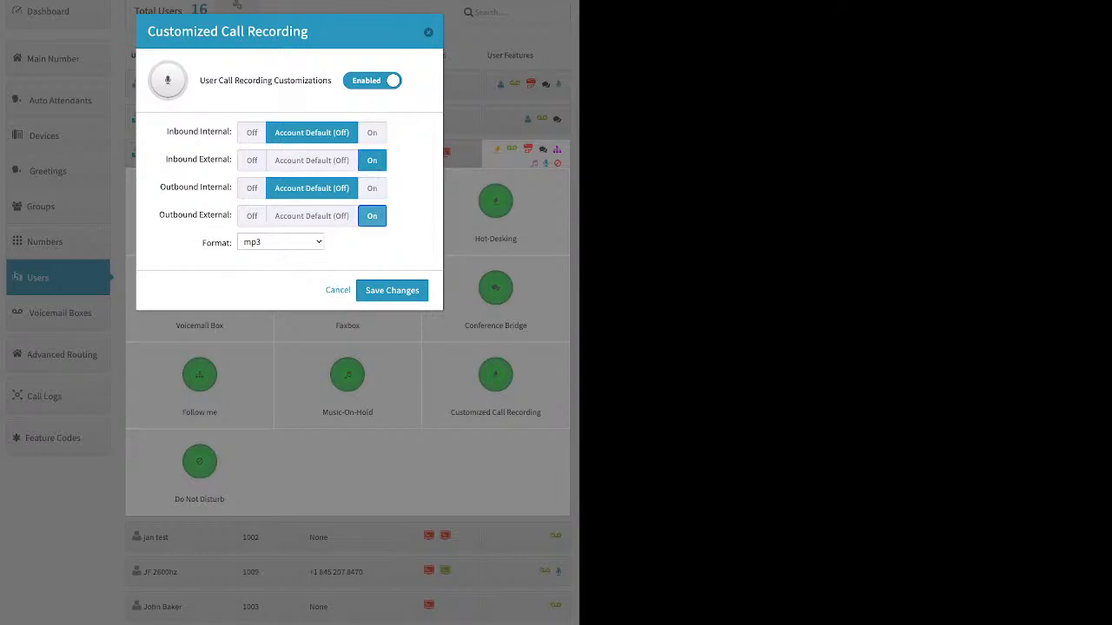
pyautogui.click(392, 291)
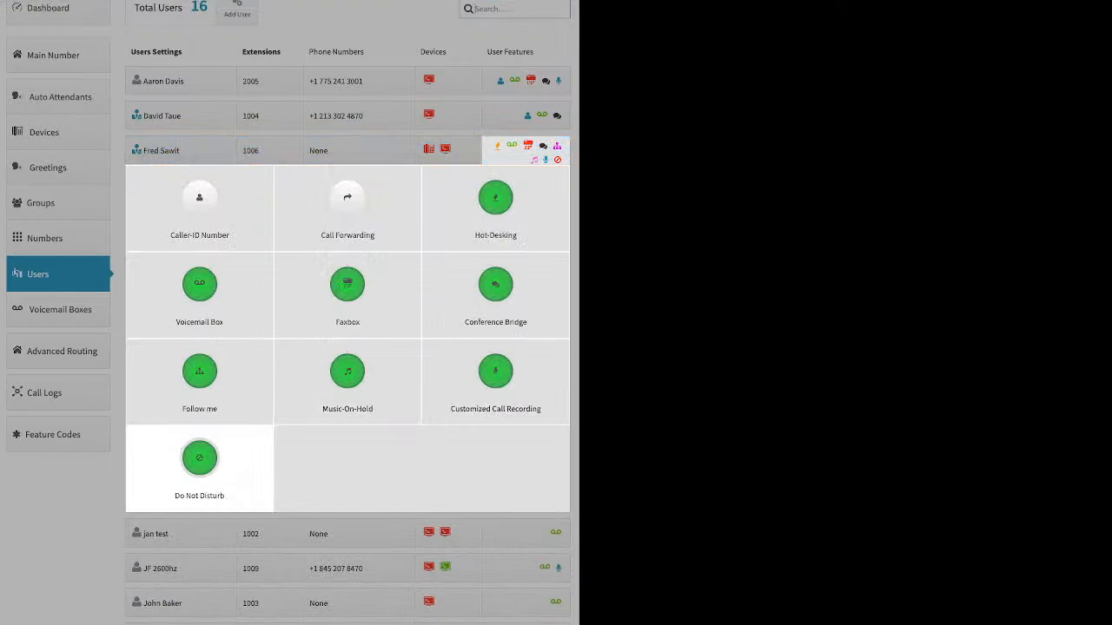
# Disable the Do Not Disturb setting for the user at extension 1006, save the changes and collapse the user's feature list.
pyautogui.click(199, 458)
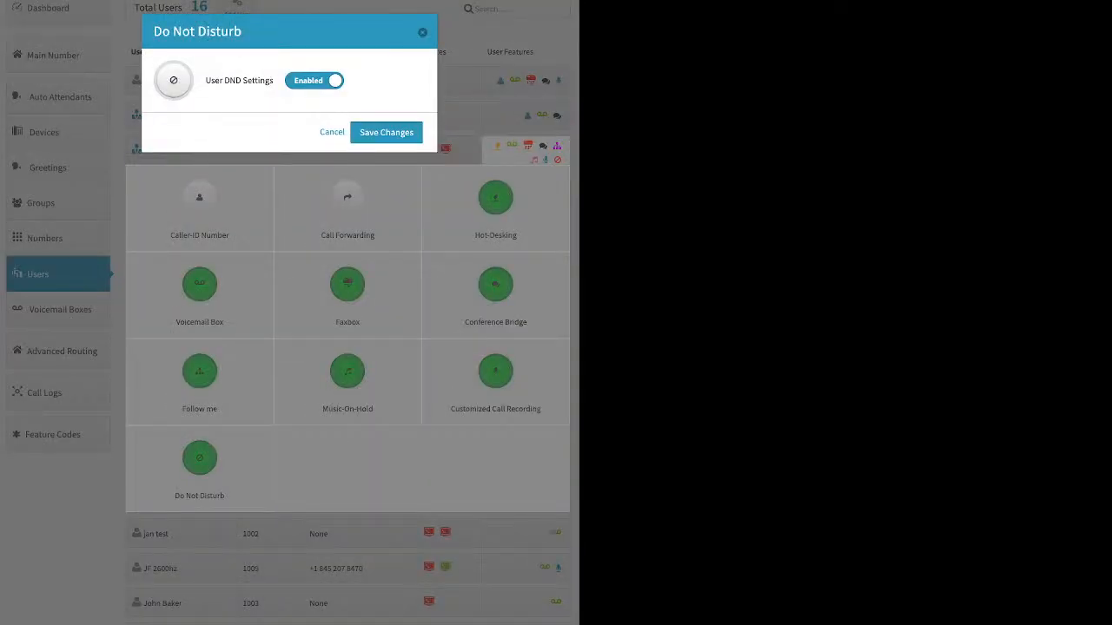
pyautogui.click(315, 81)
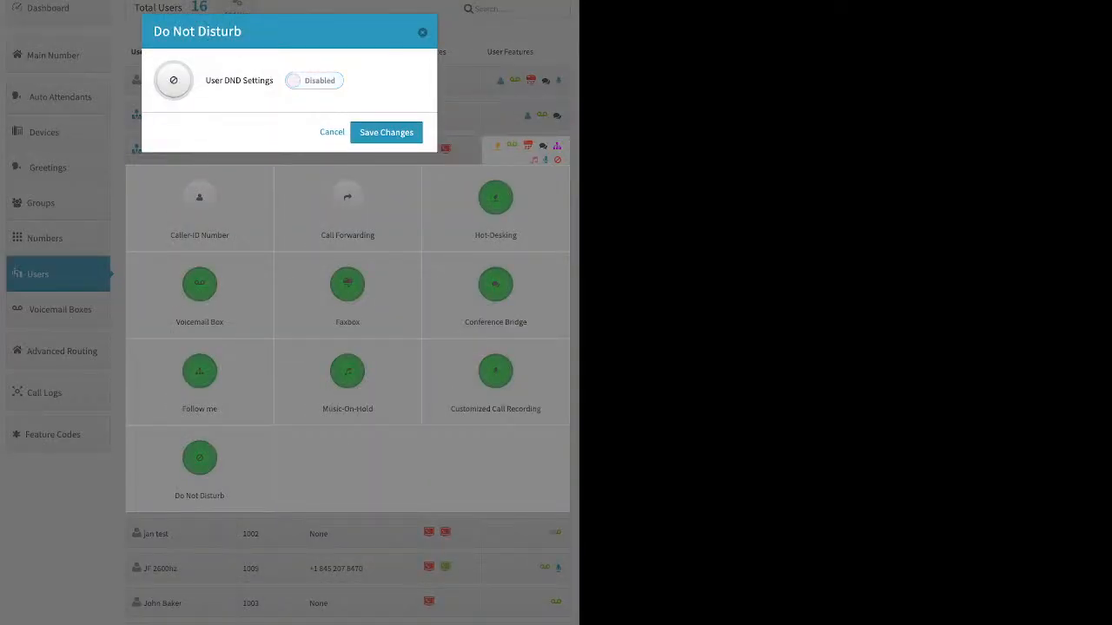
pyautogui.click(386, 132)
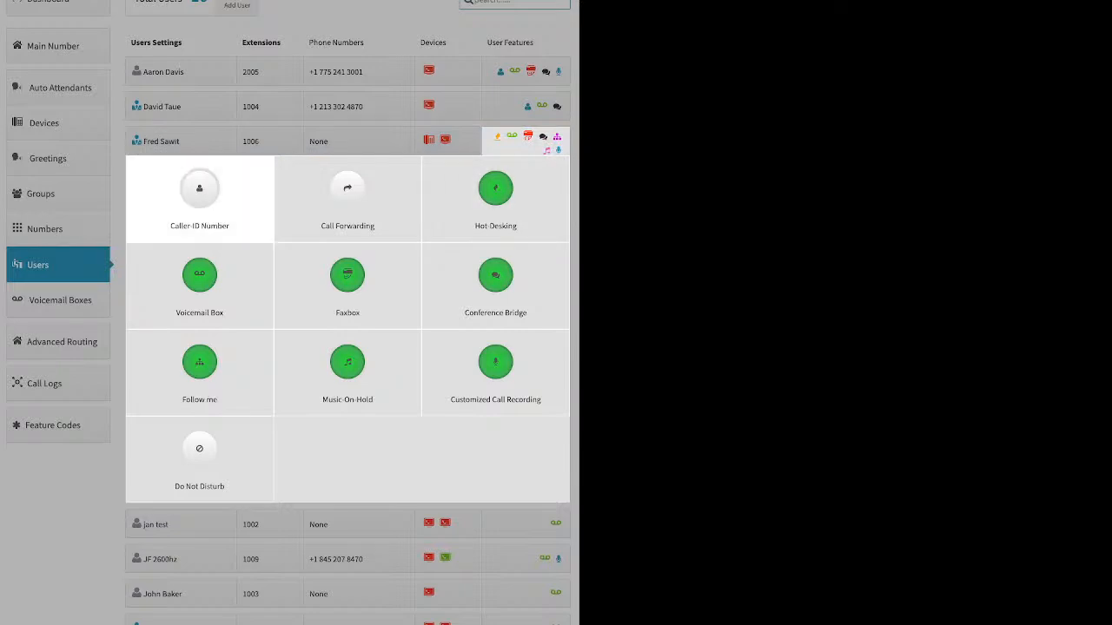
pyautogui.click(117, 261)
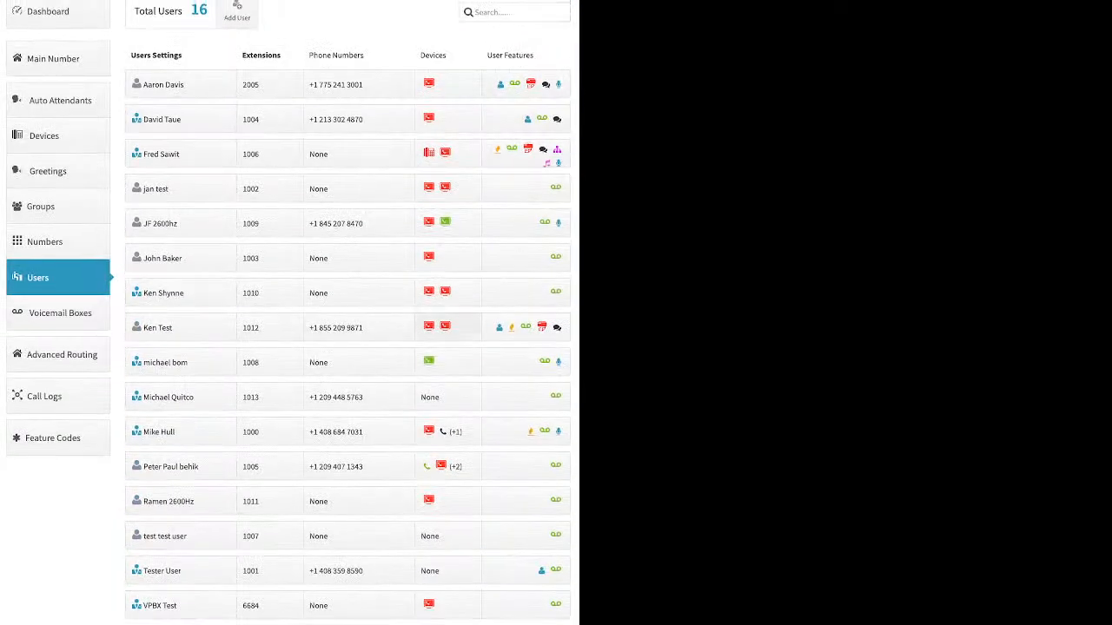
# Review the basic fields for creating a new voicemail box and dismiss the form without creating one.
pyautogui.click(60, 312)
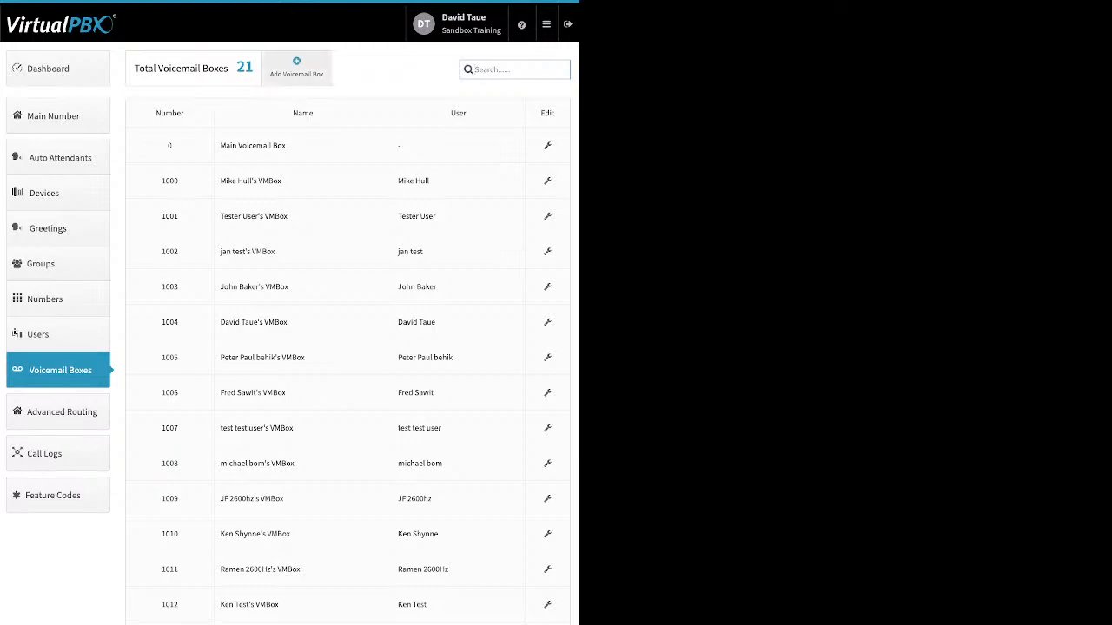
pyautogui.click(296, 67)
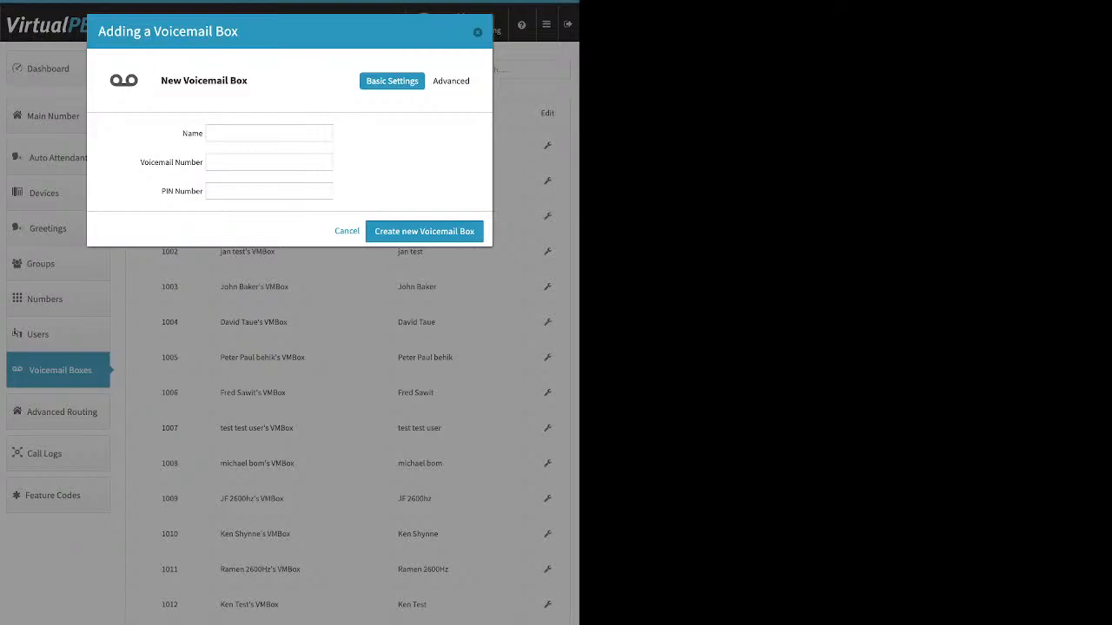
pyautogui.click(269, 133)
pyautogui.click(269, 191)
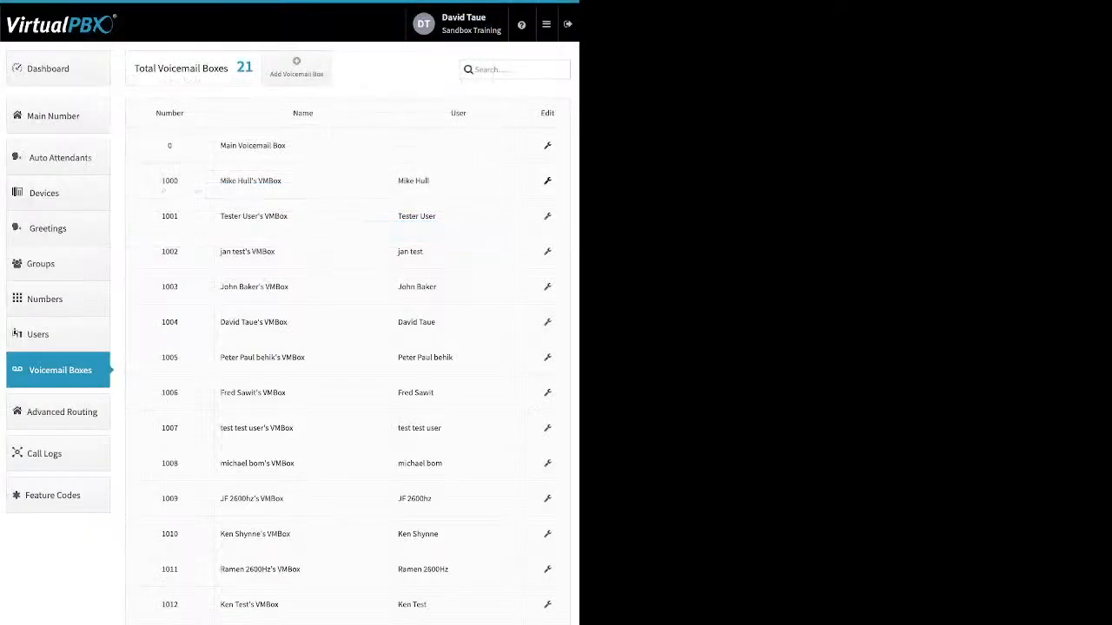
# Examine the Basic Settings and Greeting Media of voicemail box 1000, including the PIN Number field and the Temporary greeting option.
pyautogui.click(548, 180)
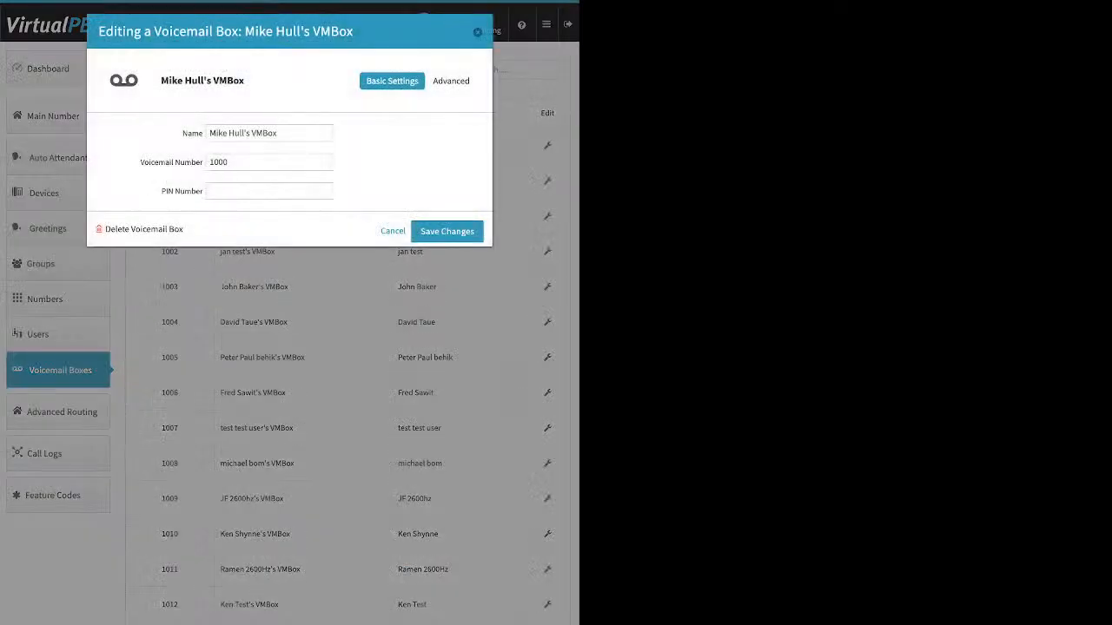
pyautogui.click(450, 81)
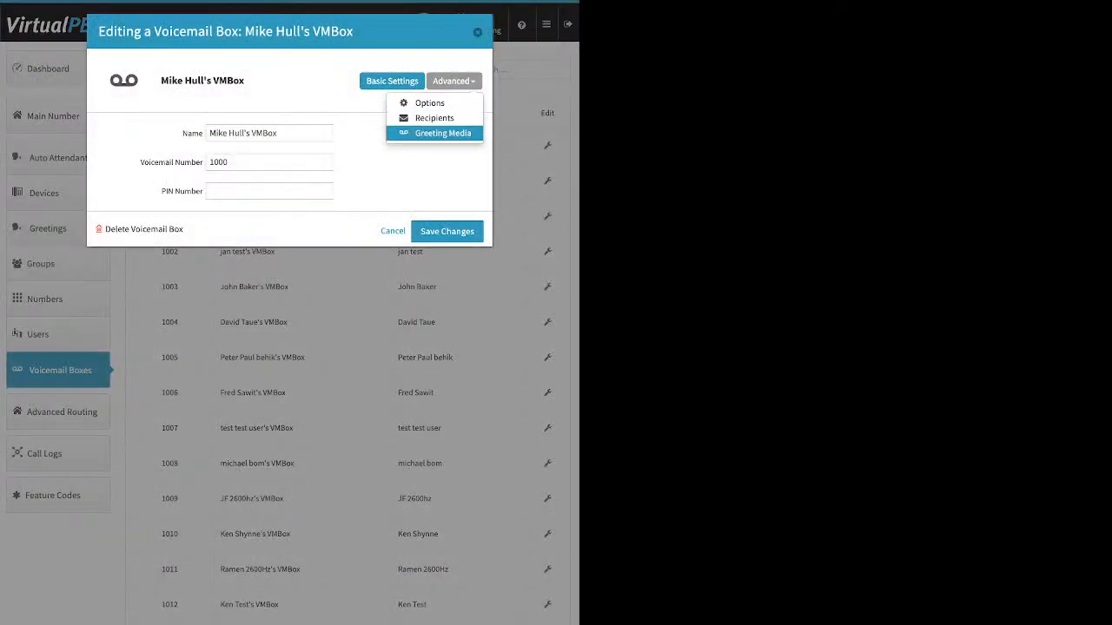
pyautogui.click(442, 133)
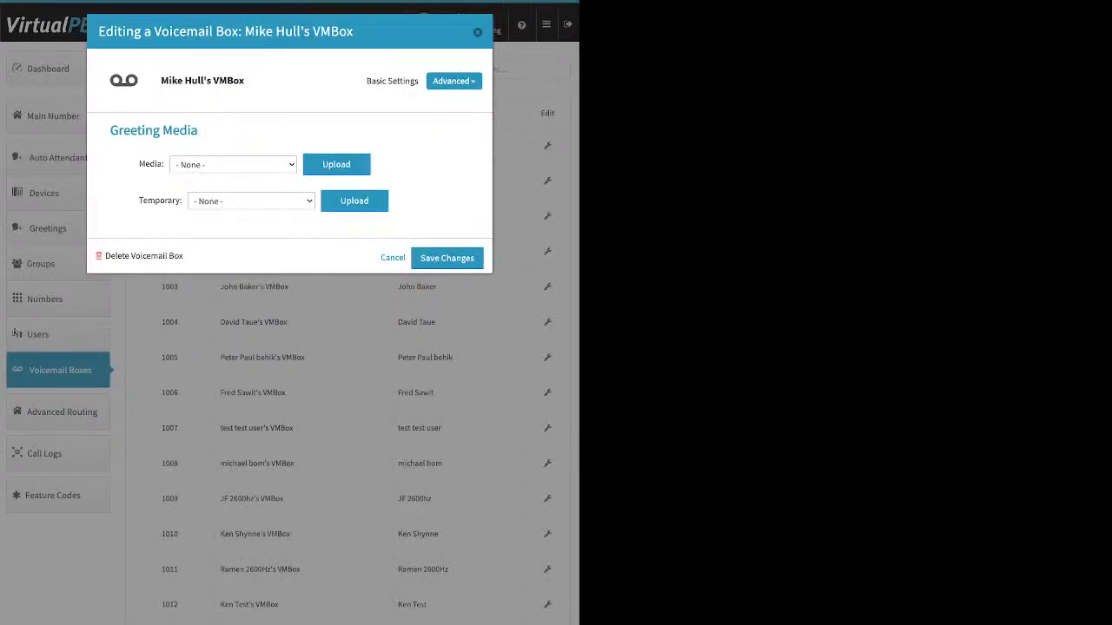
pyautogui.click(392, 81)
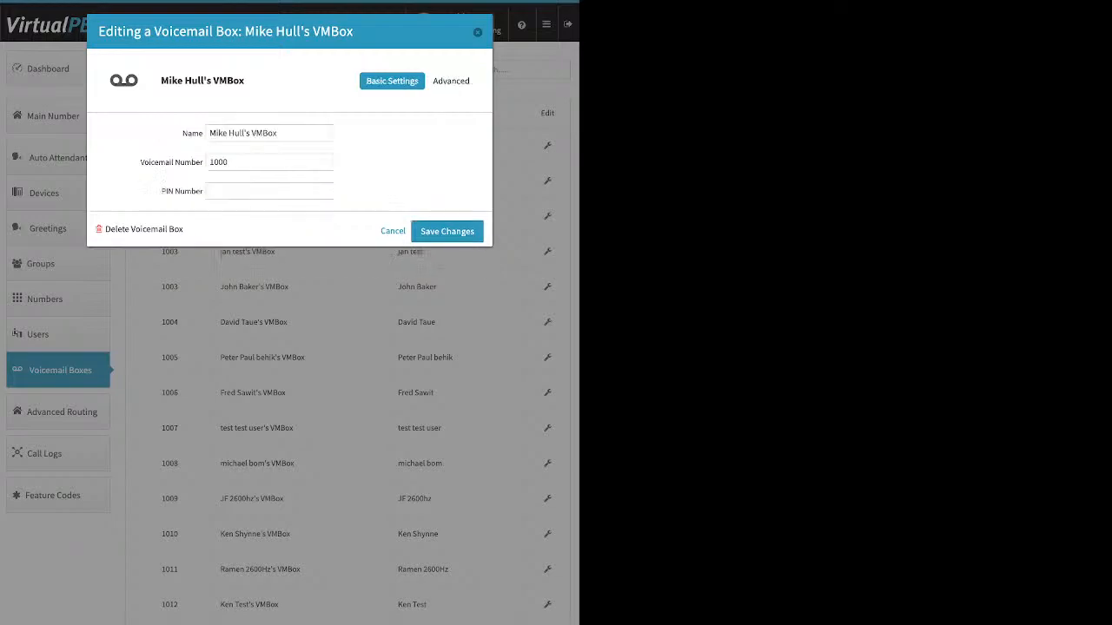
pyautogui.click(270, 191)
pyautogui.click(453, 81)
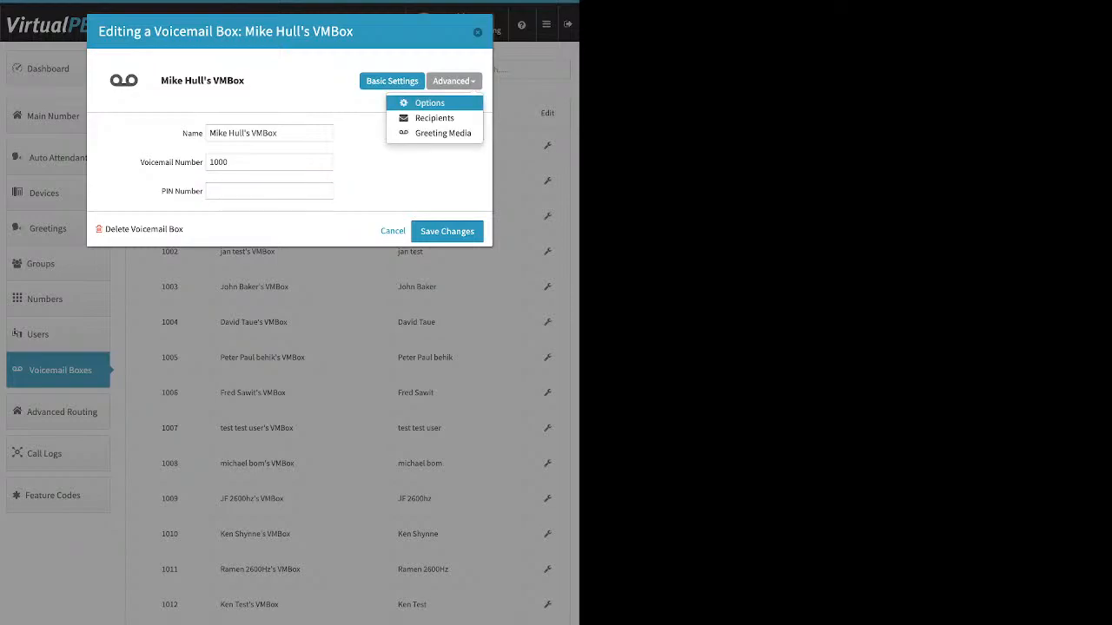
pyautogui.click(442, 133)
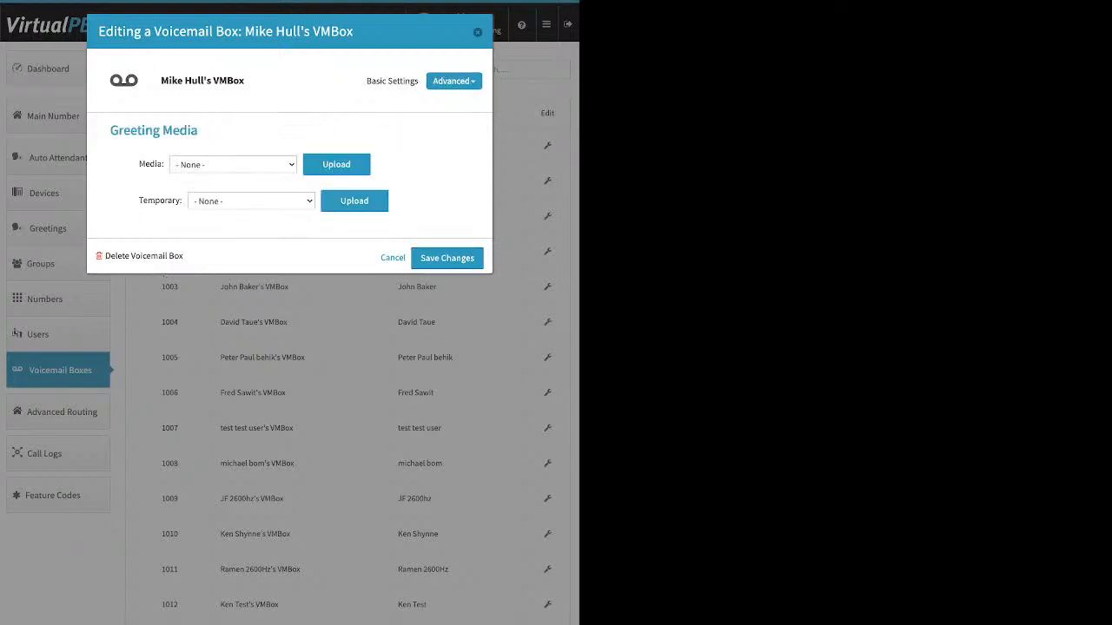
pyautogui.moveTo(139, 201); pyautogui.dragTo(183, 201)
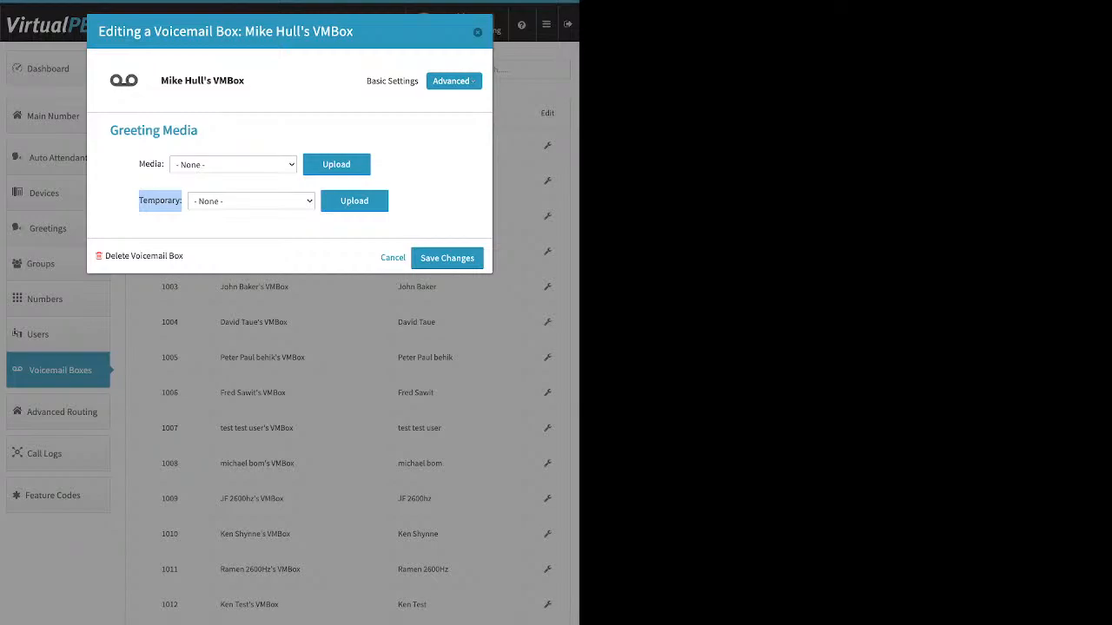
# Review the notification Recipients of voicemail box 1000 and open the entry field for adding a new recipient.
pyautogui.click(454, 81)
pyautogui.click(432, 116)
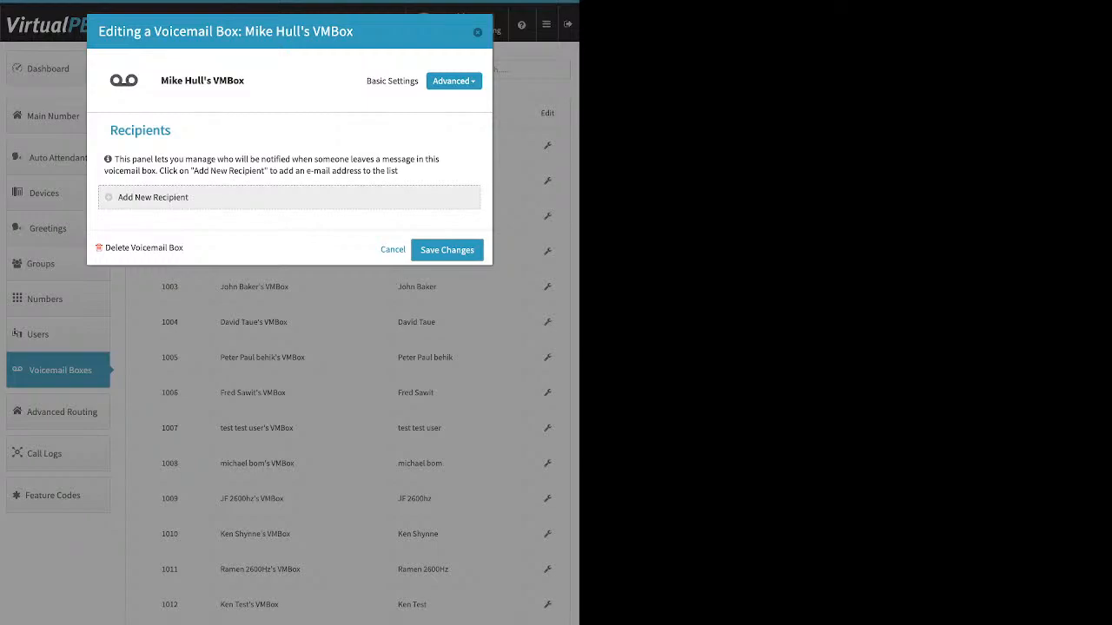
pyautogui.click(158, 198)
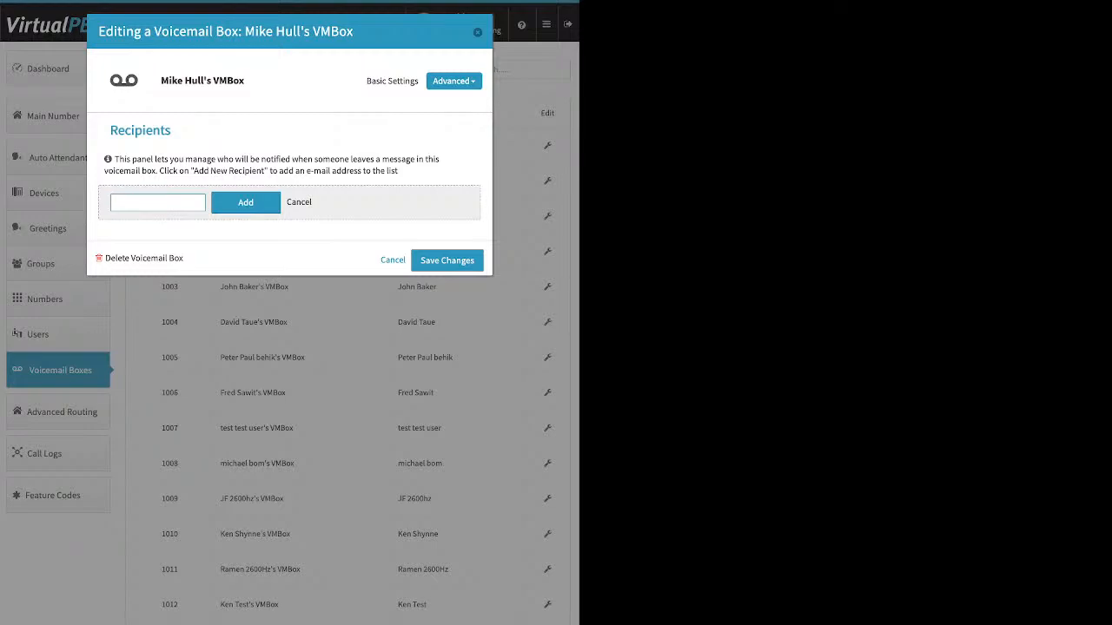
# Mark voicemail box 1000 as Already Setup in its options, highlight the Delete after Notification option, and close the box without saving.
pyautogui.click(454, 81)
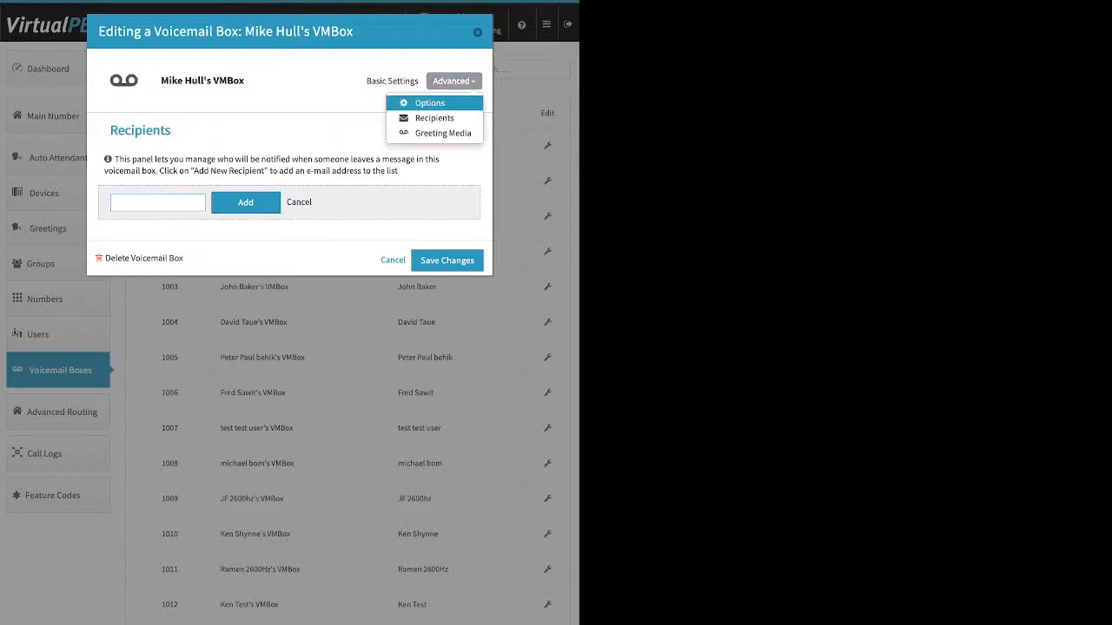
pyautogui.click(429, 103)
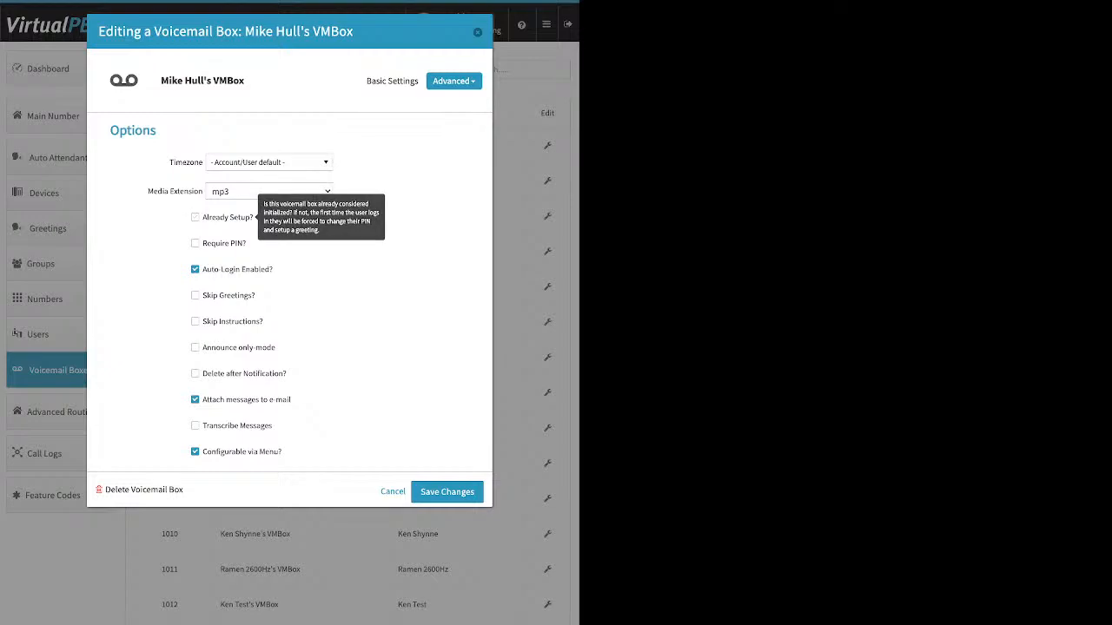
pyautogui.click(195, 217)
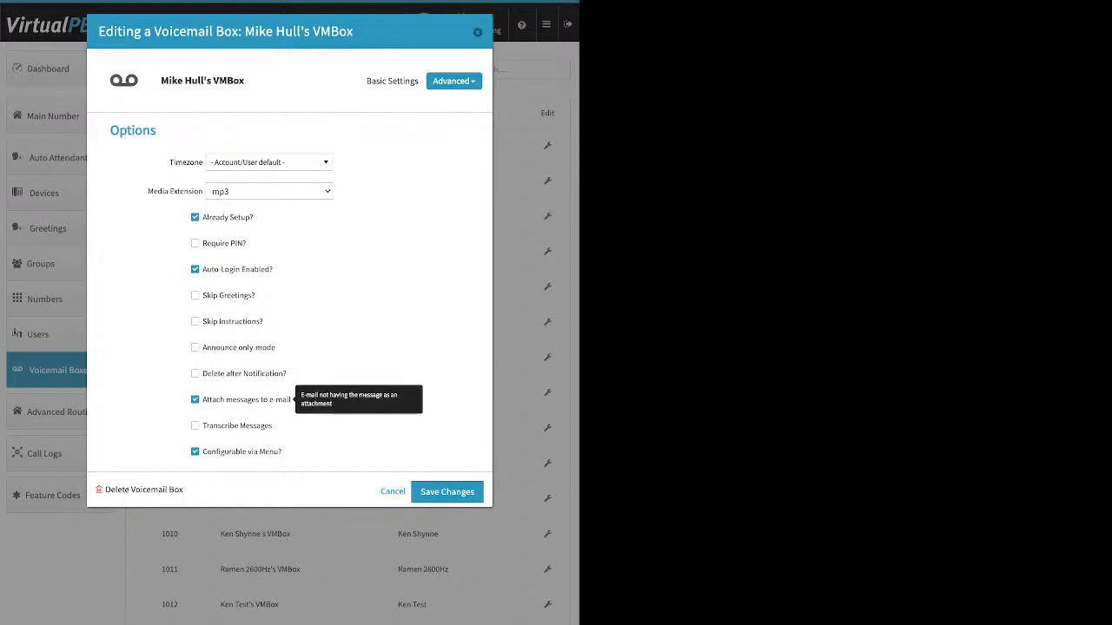
pyautogui.moveTo(287, 374); pyautogui.dragTo(213, 374)
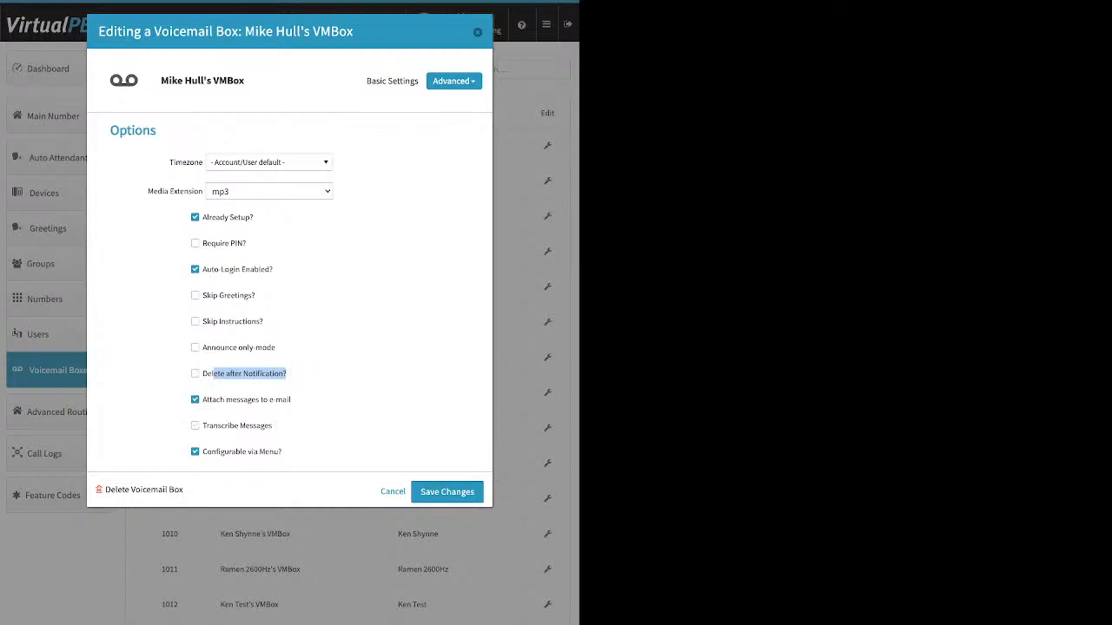
pyautogui.press('Escape')
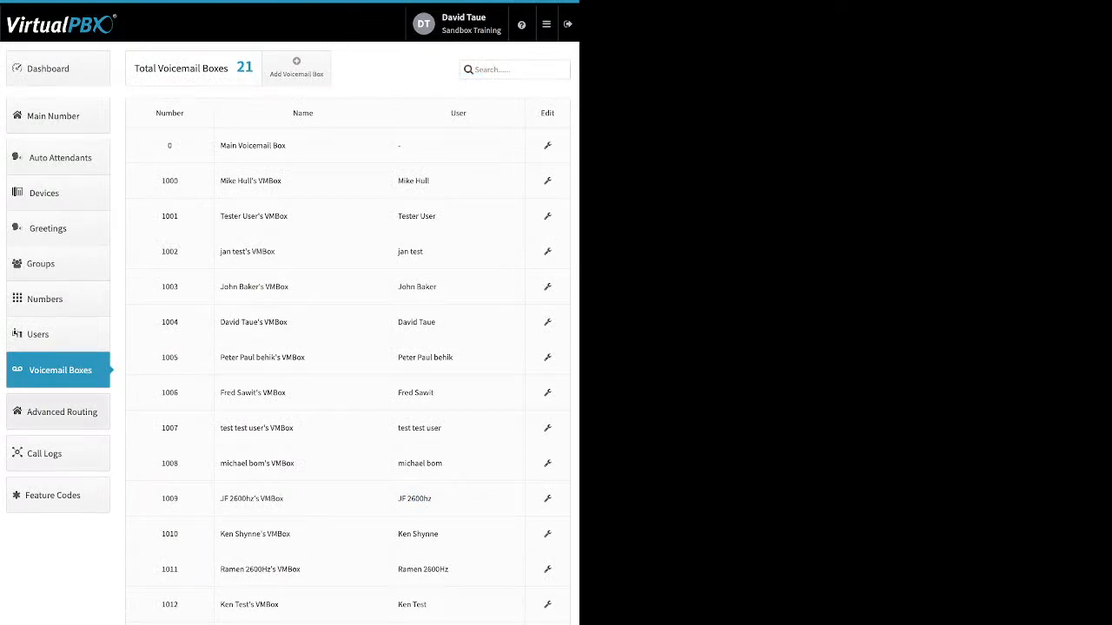
# Review the Direct Inward System Access settings under Advanced Routing without editing them, and disable the feature.
pyautogui.click(58, 411)
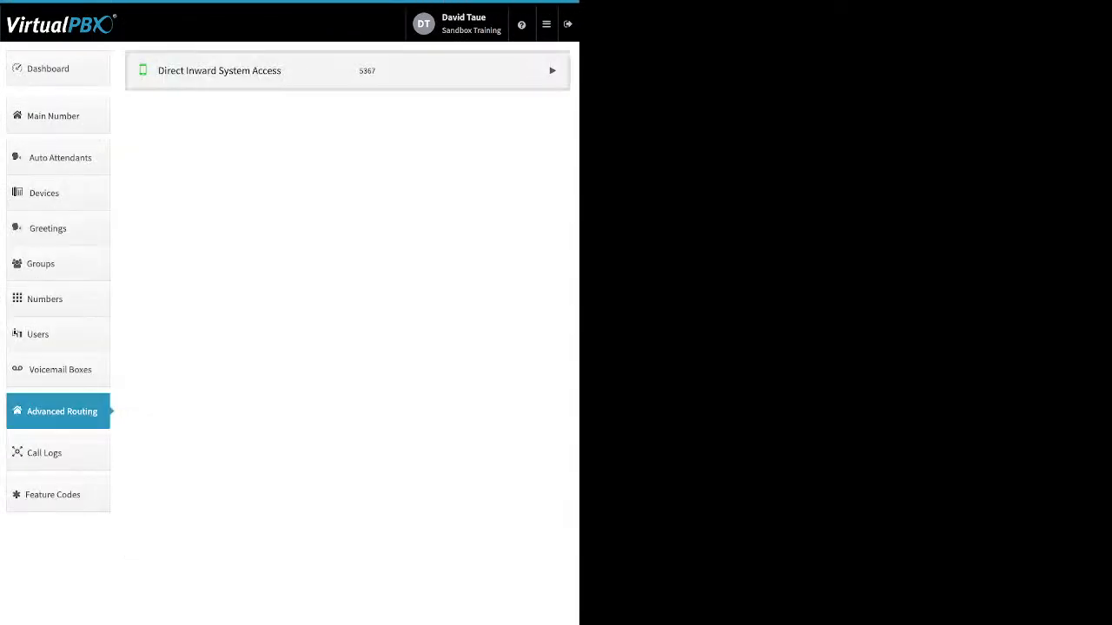
pyautogui.click(553, 70)
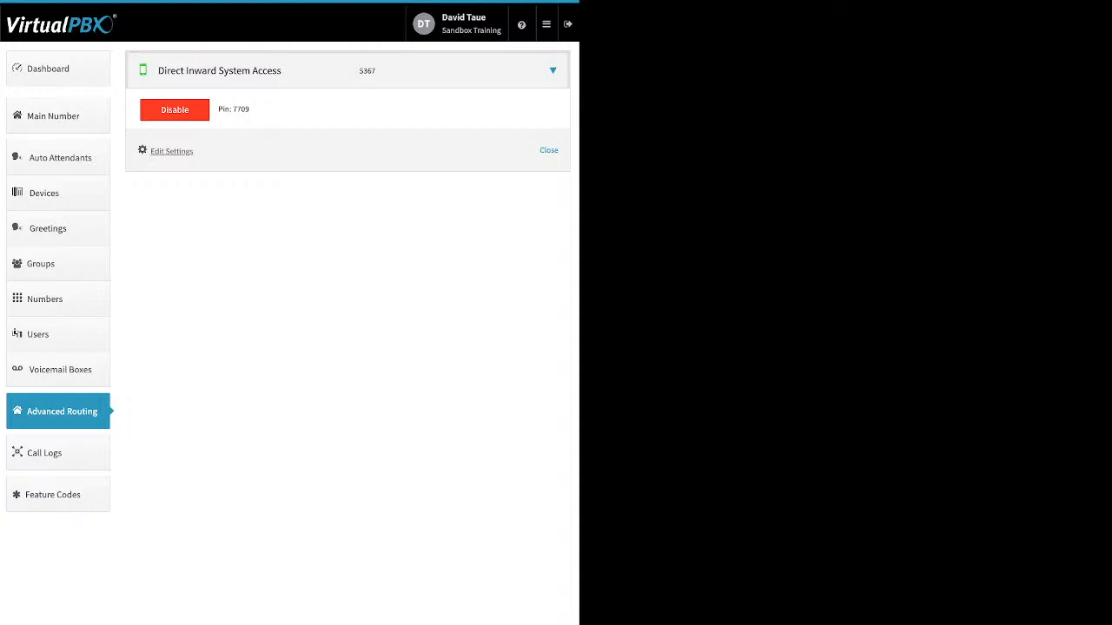
pyautogui.click(171, 150)
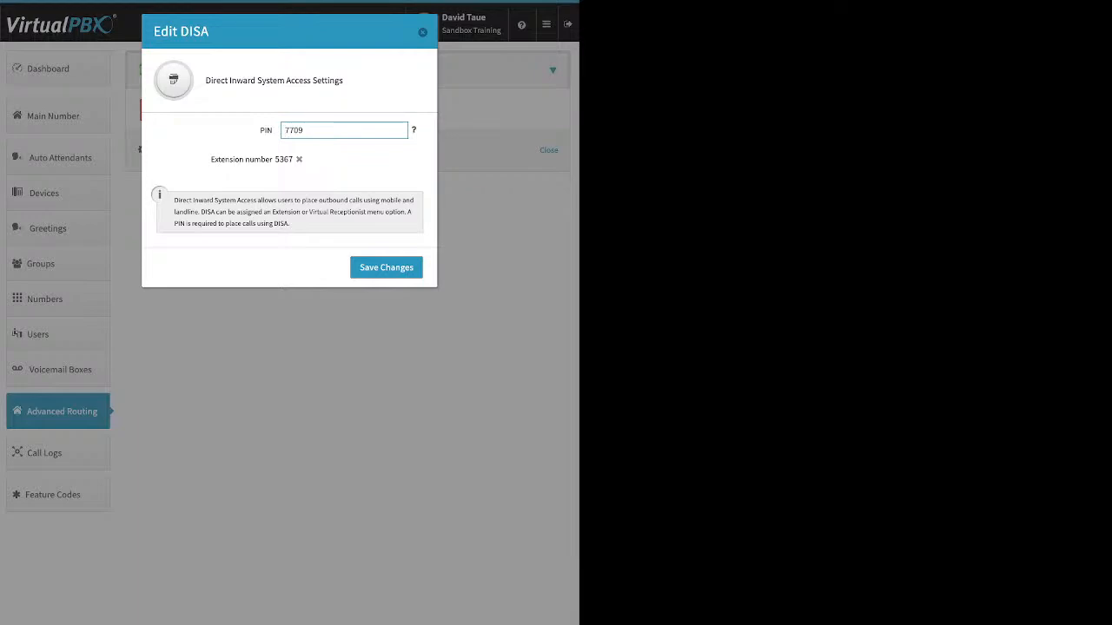
pyautogui.click(422, 32)
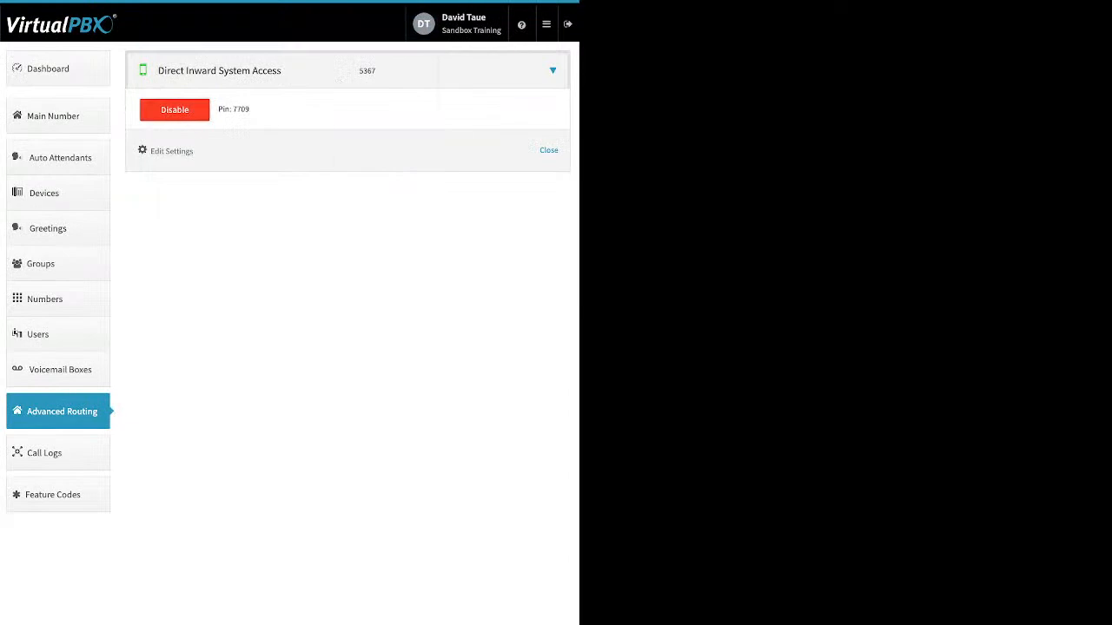
pyautogui.click(173, 109)
pyautogui.click(356, 139)
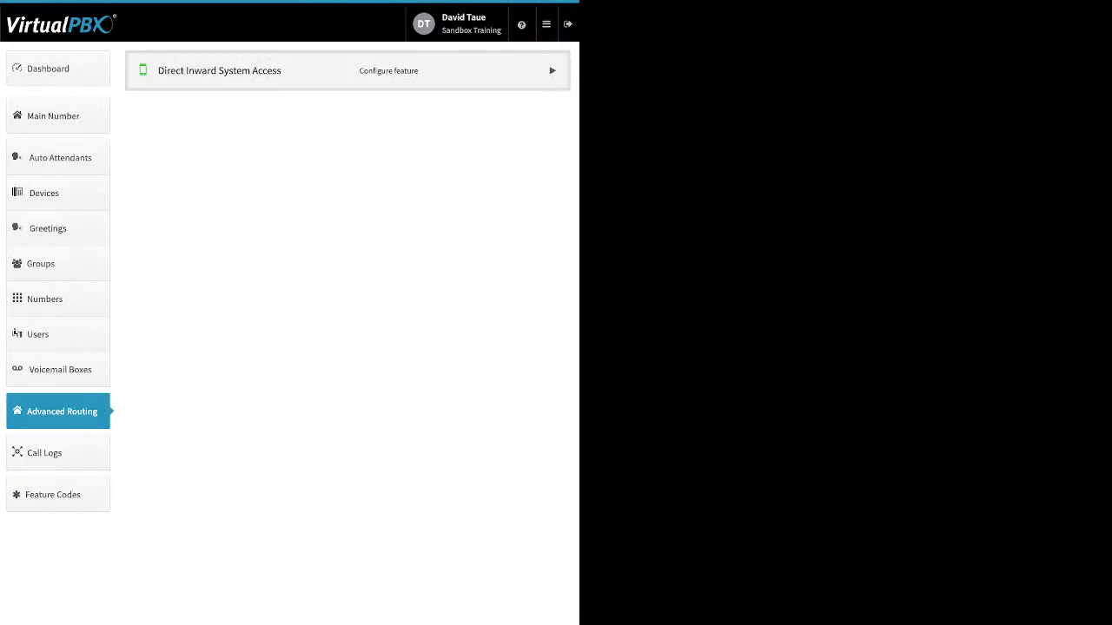
# Show the call logs for This Month, inspect the individual legs of several calls, and show the Custom date range filter.
pyautogui.click(44, 453)
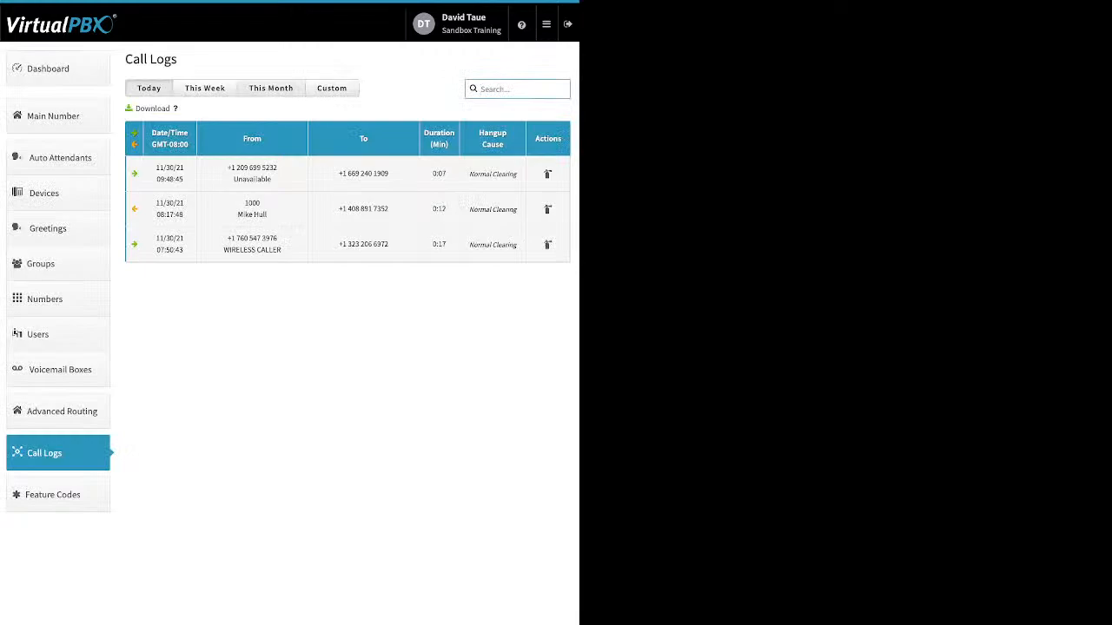
pyautogui.click(270, 87)
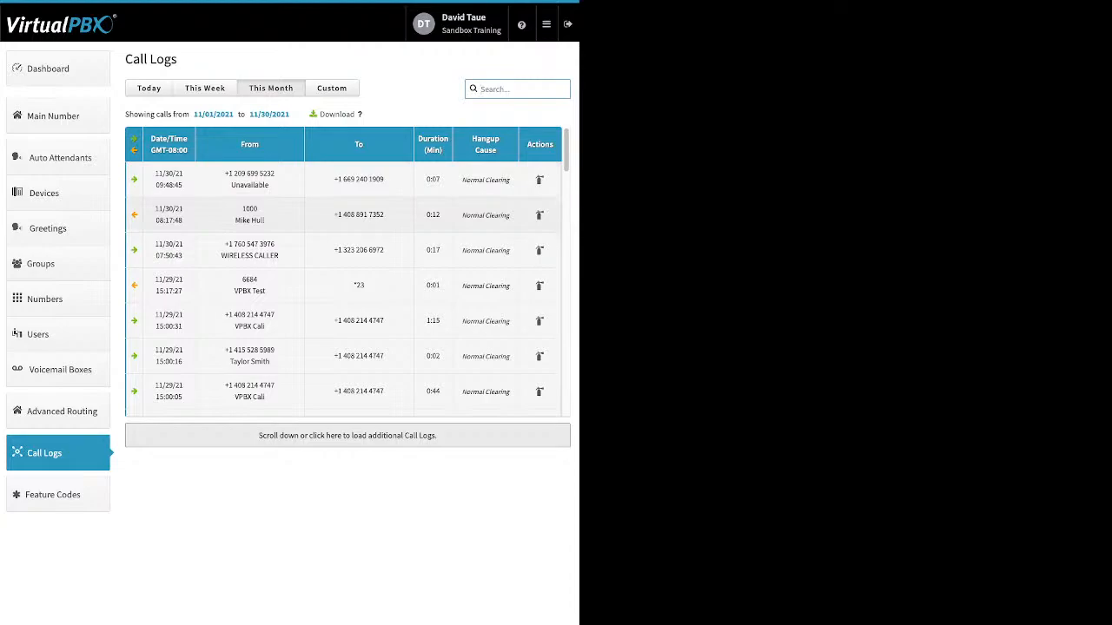
pyautogui.click(343, 215)
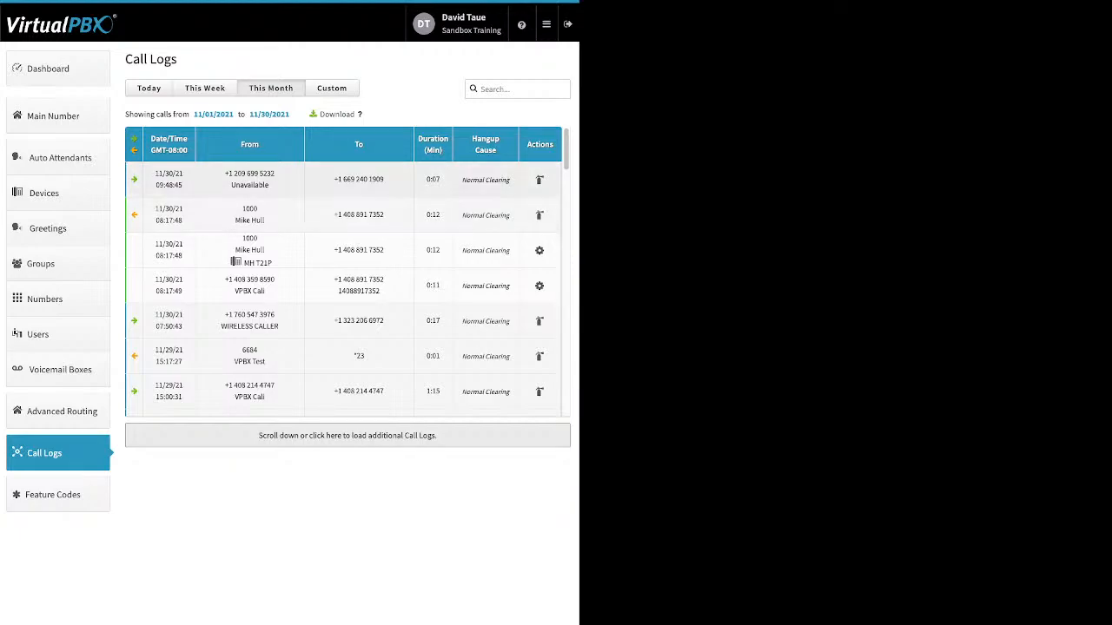
pyautogui.click(342, 180)
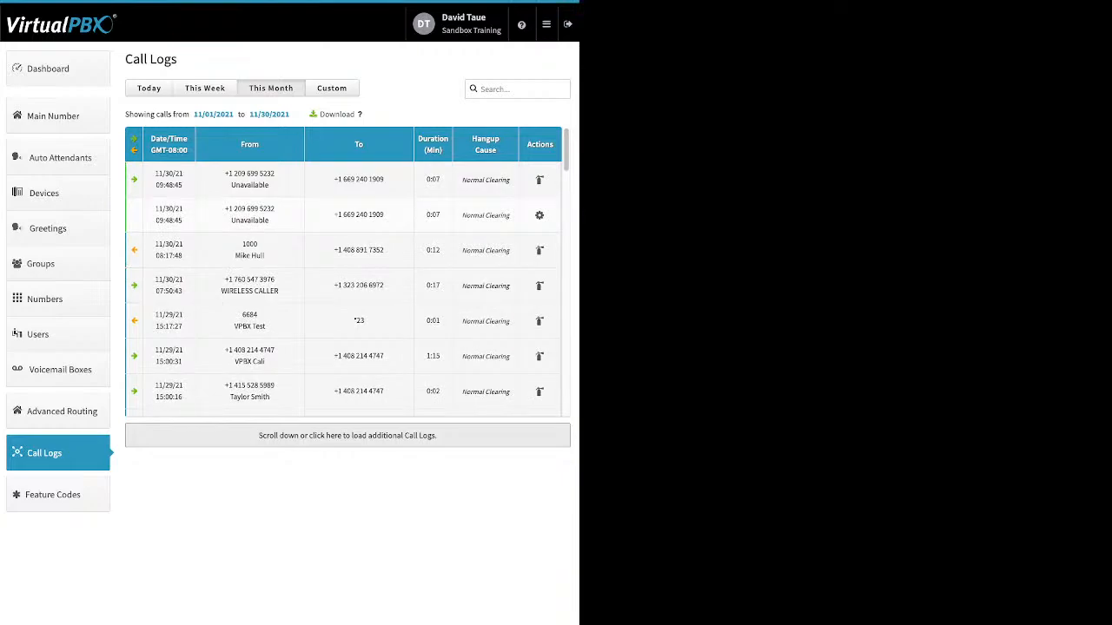
pyautogui.click(340, 286)
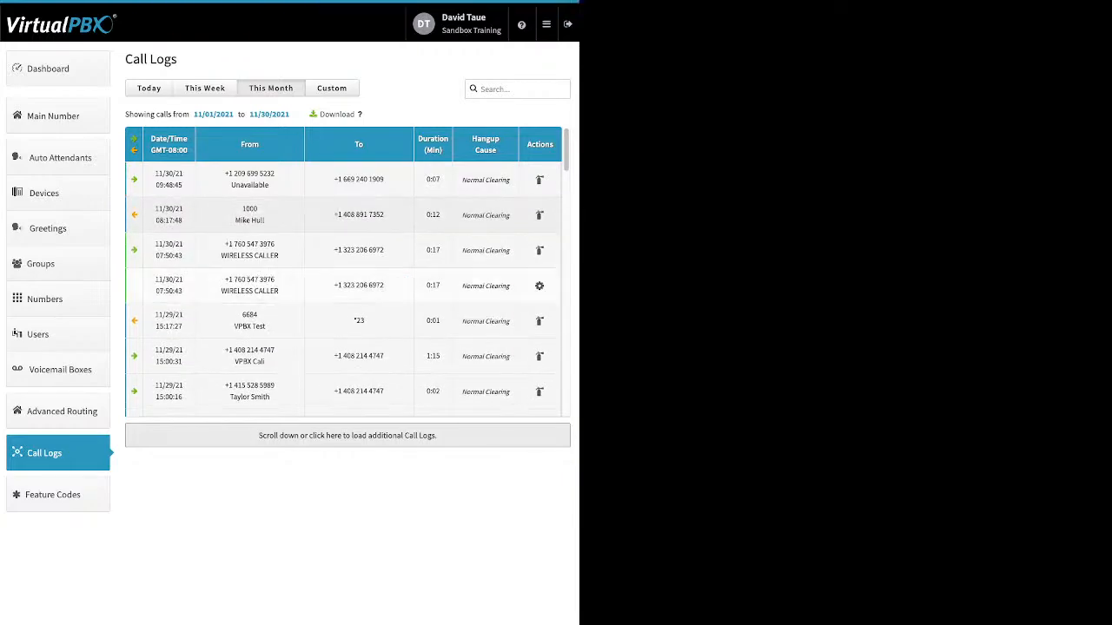
pyautogui.scroll(-2, 348, 271)
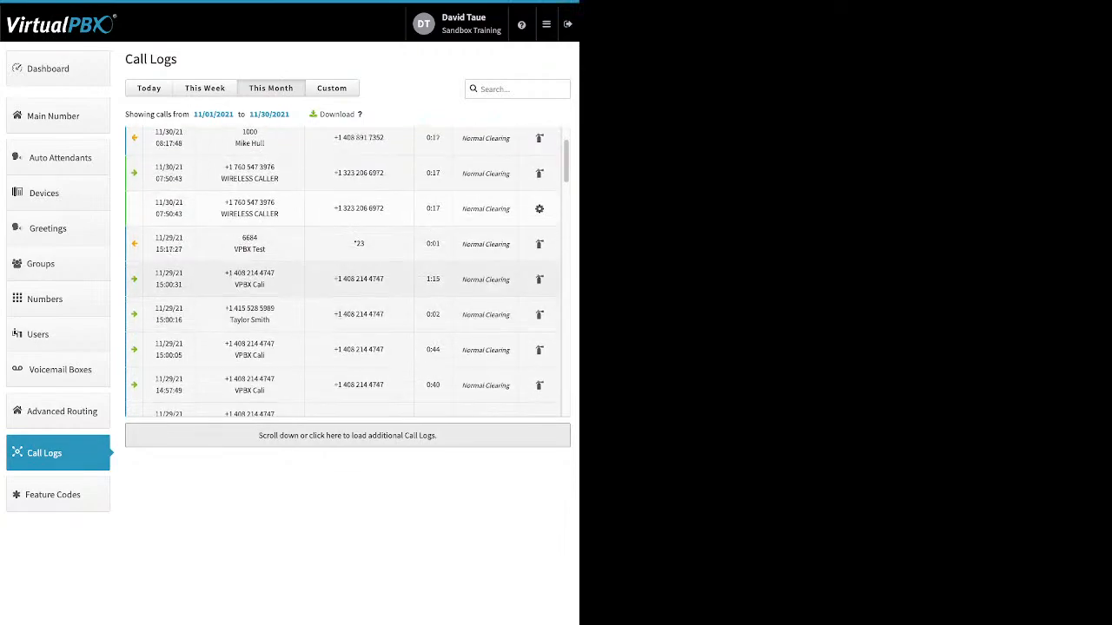
pyautogui.click(342, 279)
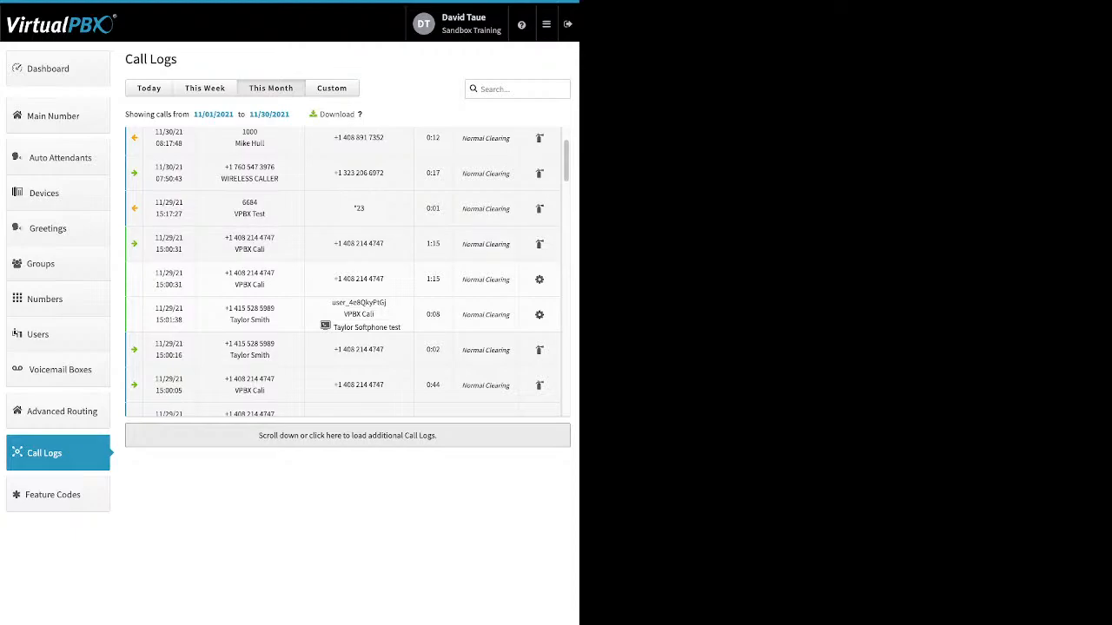
pyautogui.click(332, 89)
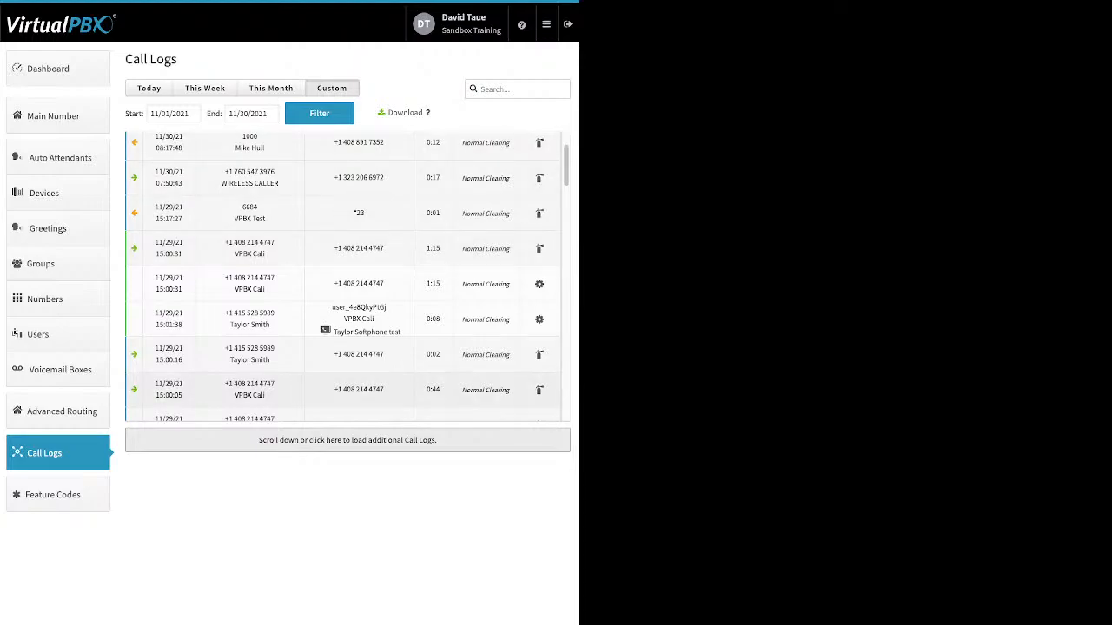
# Open the list of available feature codes for review.
pyautogui.click(59, 495)
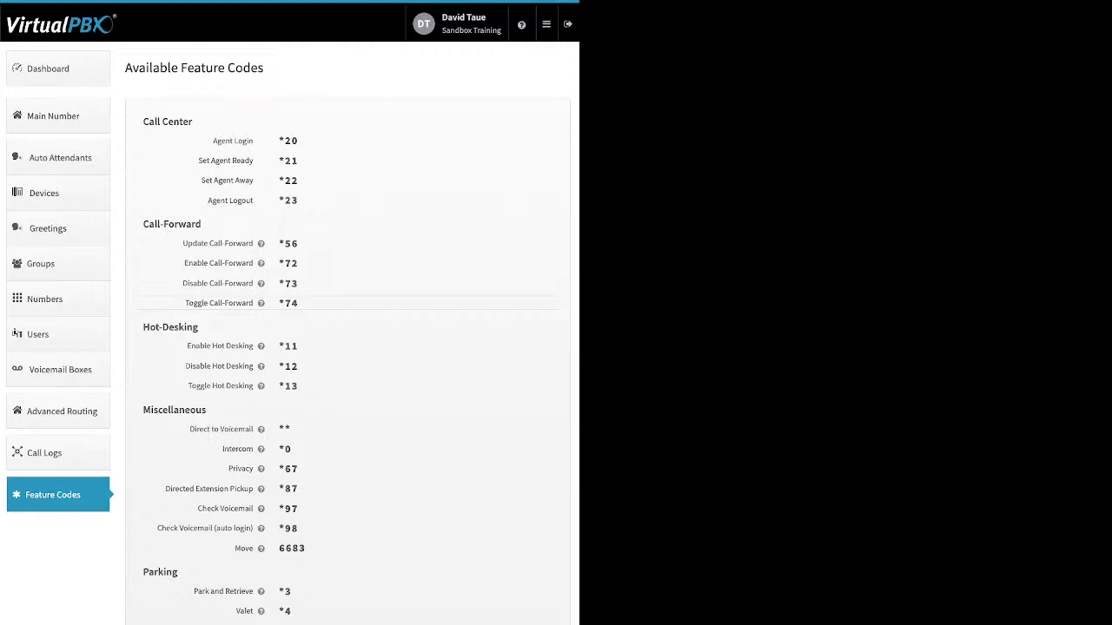
# Switch from the feature codes to the call queue overview and open the settings of the My Support queue.
pyautogui.moveTo(261, 347)
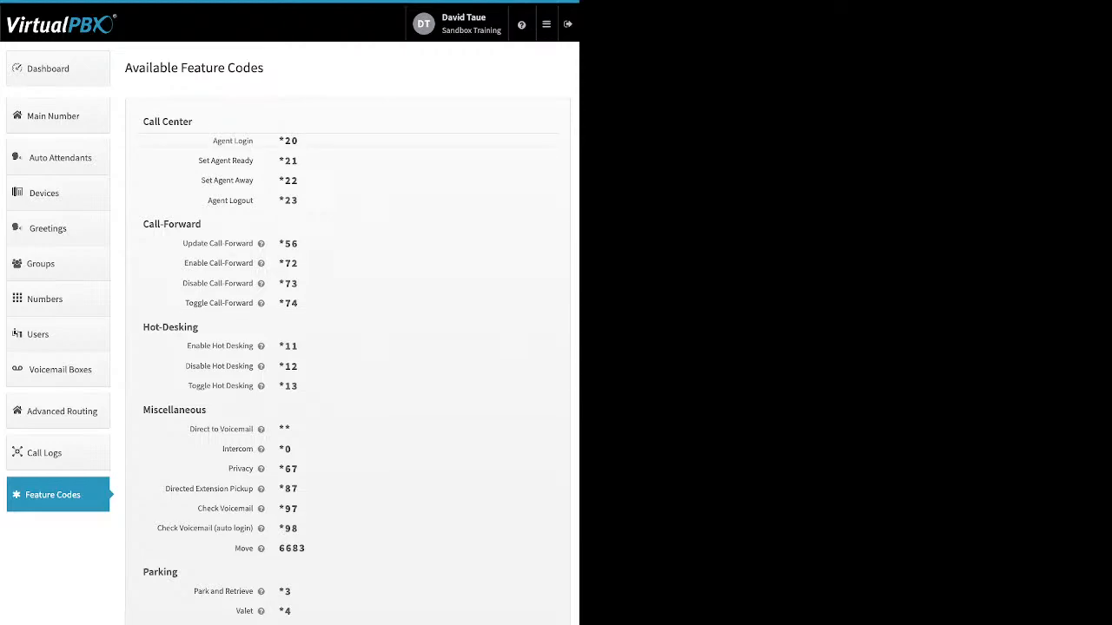
pyautogui.moveTo(546, 25)
pyautogui.click(495, 55)
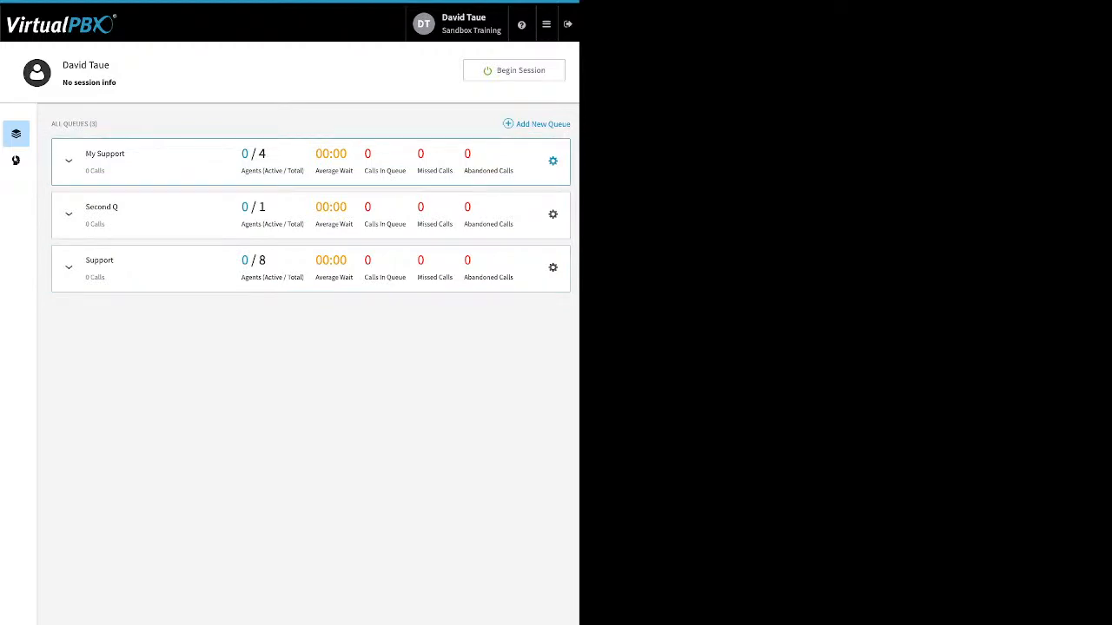
pyautogui.click(553, 160)
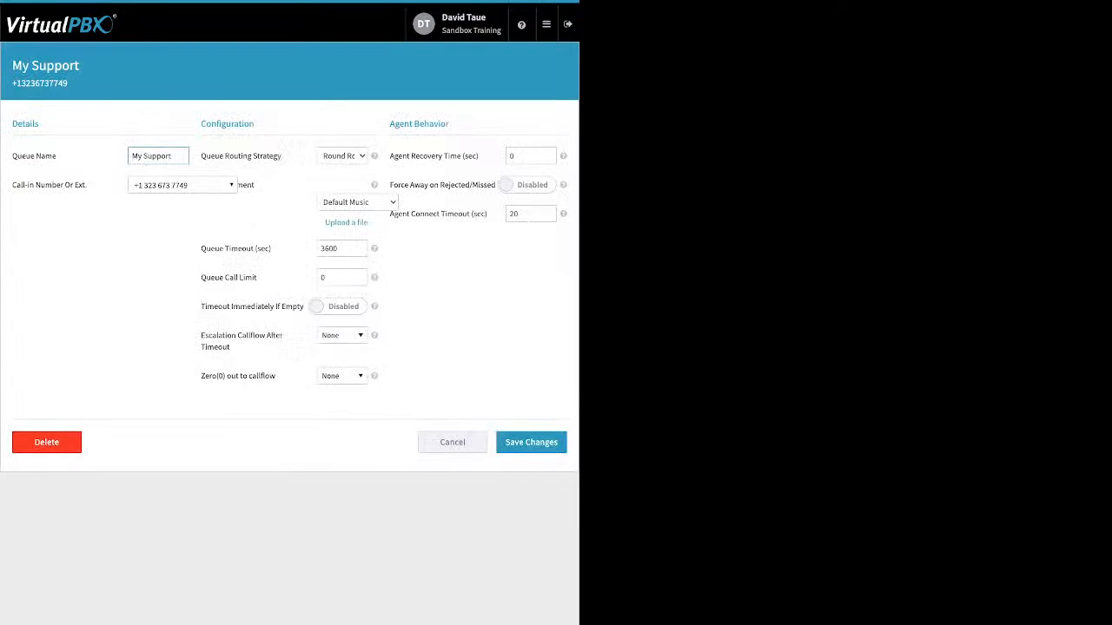
# Review the call-in number or extension choices for the My Support queue and the help text for its Queue Routing Strategy.
pyautogui.click(182, 185)
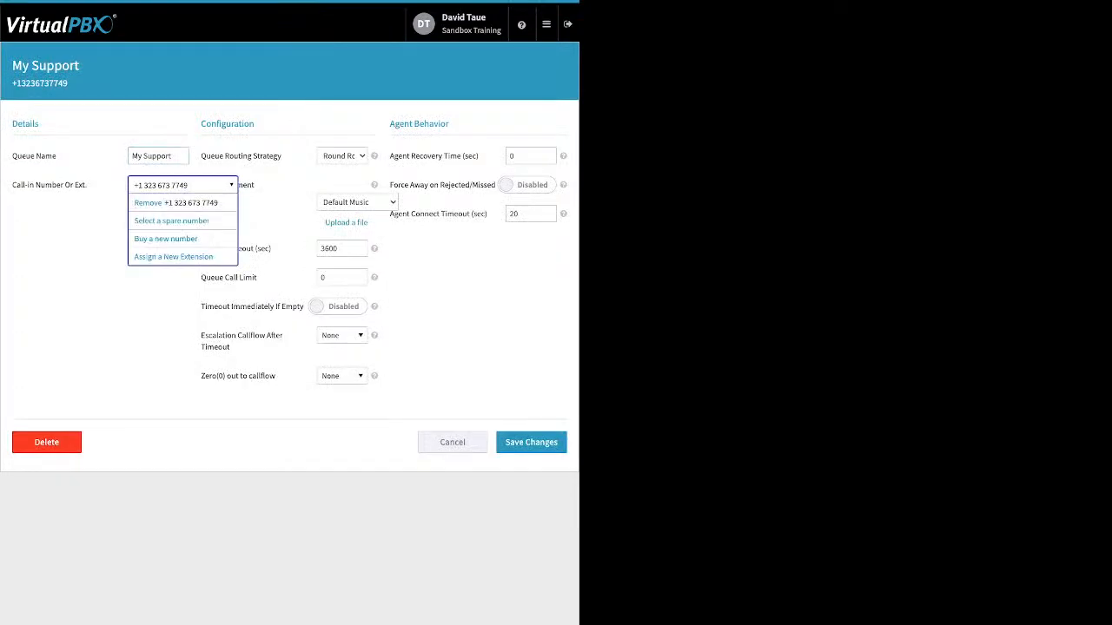
pyautogui.click(183, 185)
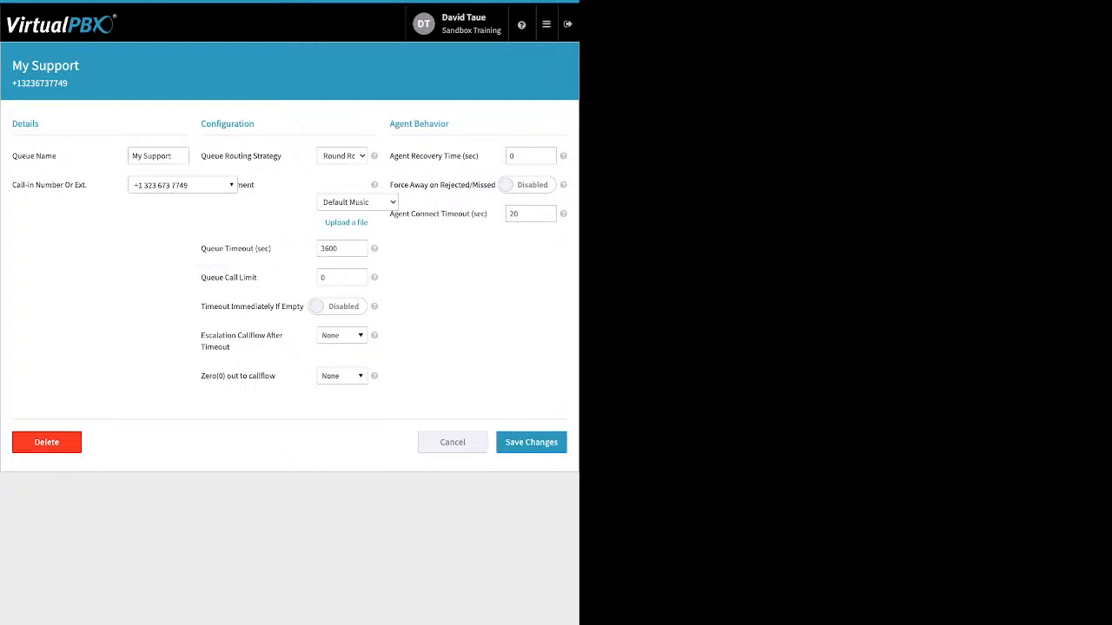
pyautogui.moveTo(373, 155)
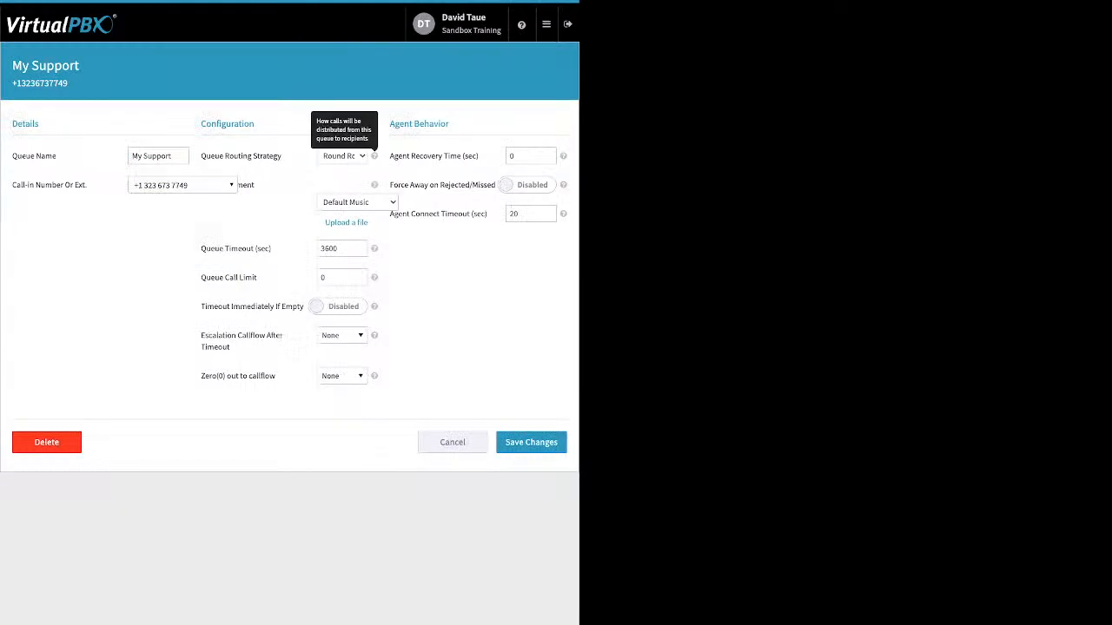
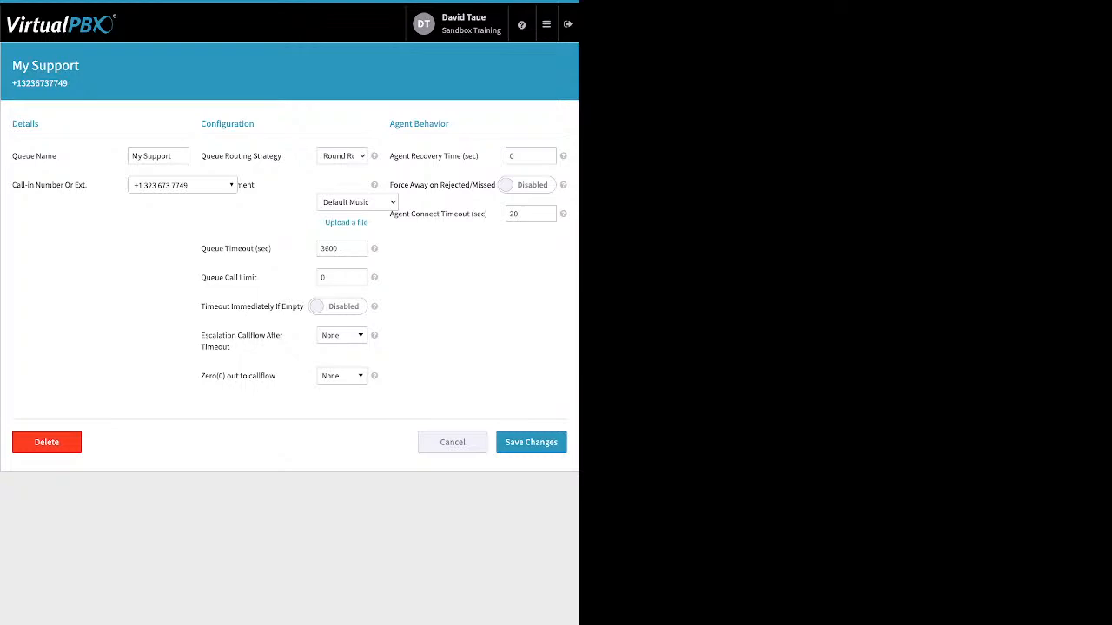
# Review the My Support queue's routing strategy options, Queue Timeout and Queue Call Limit settings.
pyautogui.click(342, 156)
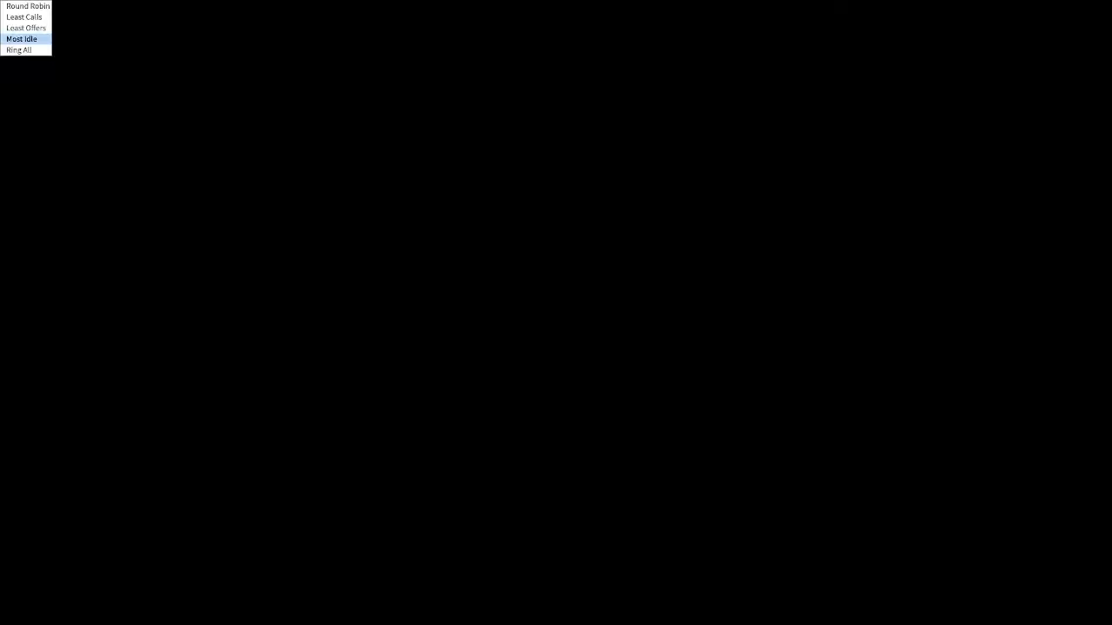
pyautogui.click(280, 336)
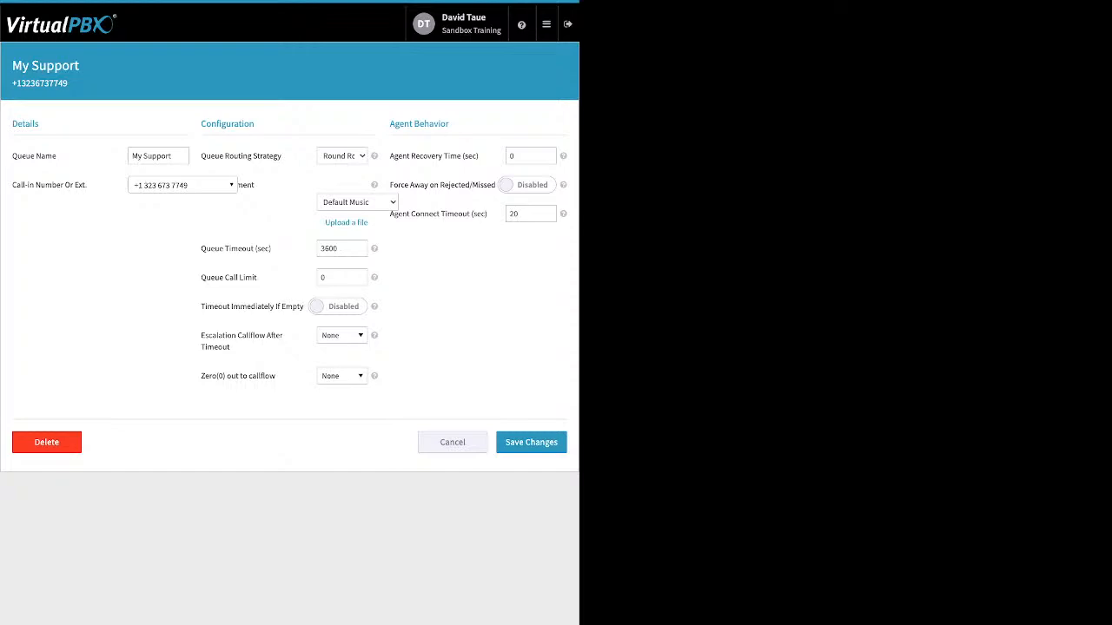
pyautogui.moveTo(272, 249)
pyautogui.mouseDown()
pyautogui.moveTo(201, 248)
pyautogui.moveTo(253, 249)
pyautogui.mouseUp()
pyautogui.click(339, 249)
pyautogui.moveTo(257, 277); pyautogui.dragTo(200, 277)
pyautogui.click(325, 277)
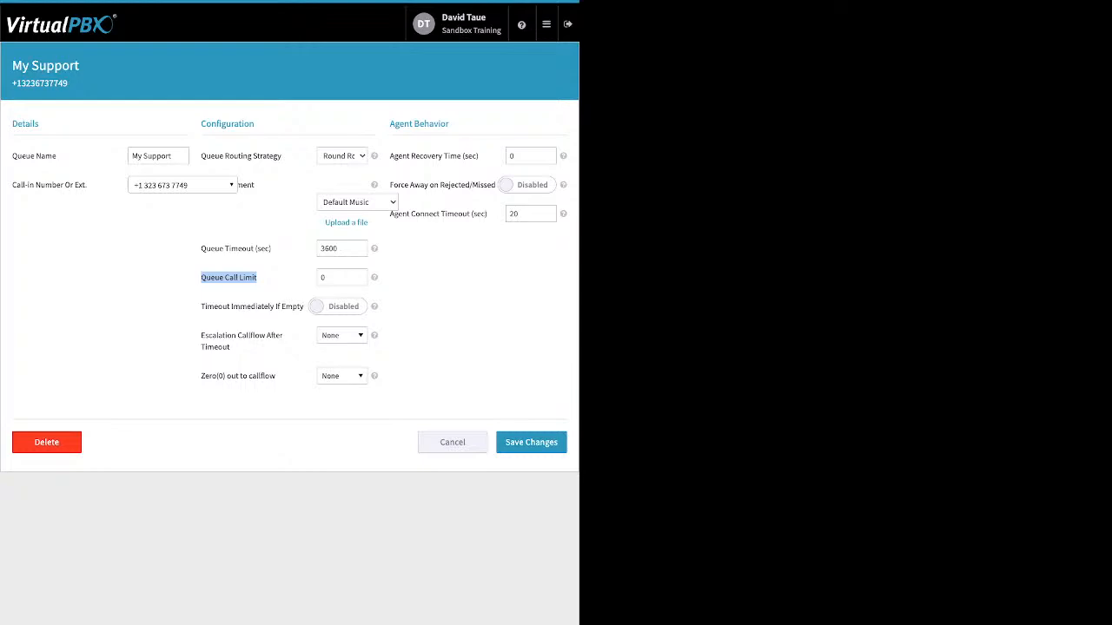
# Enable Timeout Immediately If Empty for the My Support queue.
pyautogui.click(338, 307)
pyautogui.moveTo(202, 306); pyautogui.dragTo(270, 306)
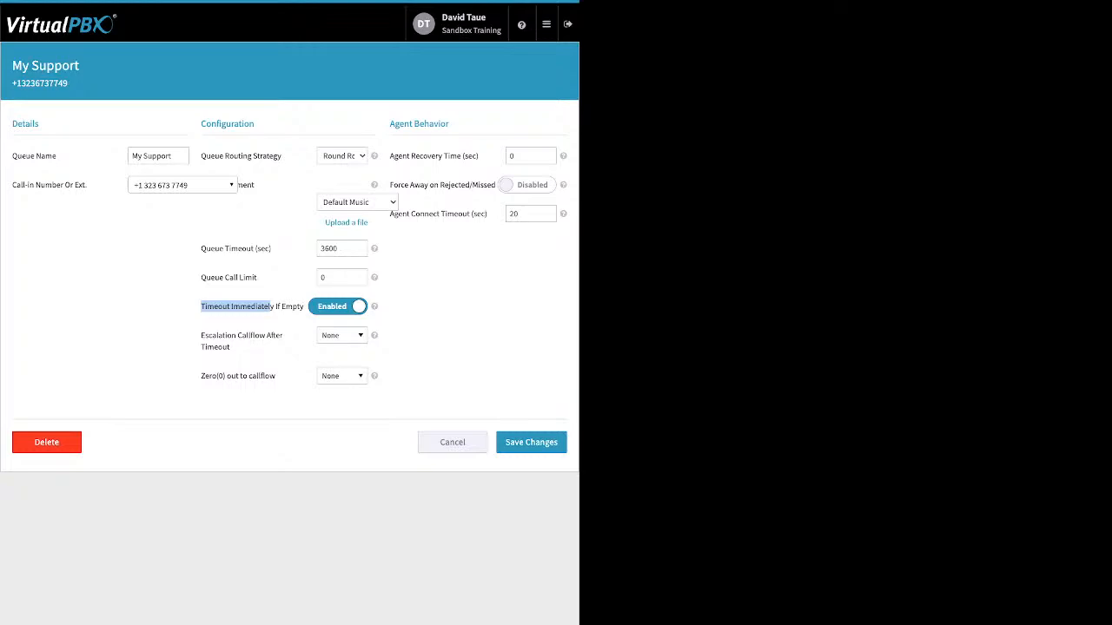
pyautogui.click(270, 307)
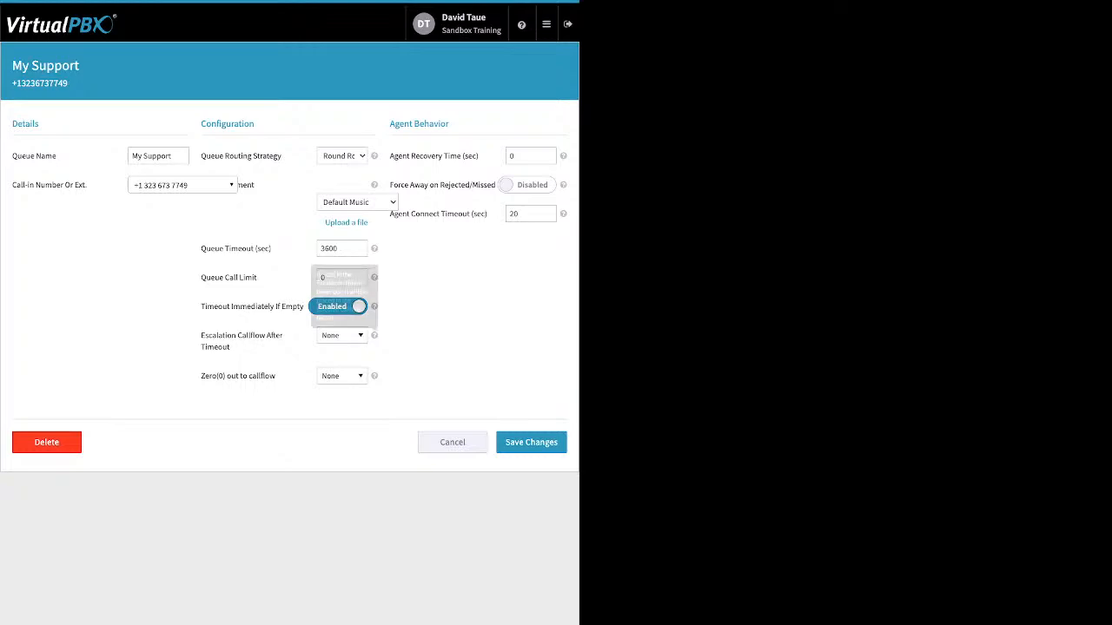
# Browse the available callflows and set the queue's Escalation Callflow After Timeout to MainCallflow.
pyautogui.click(342, 335)
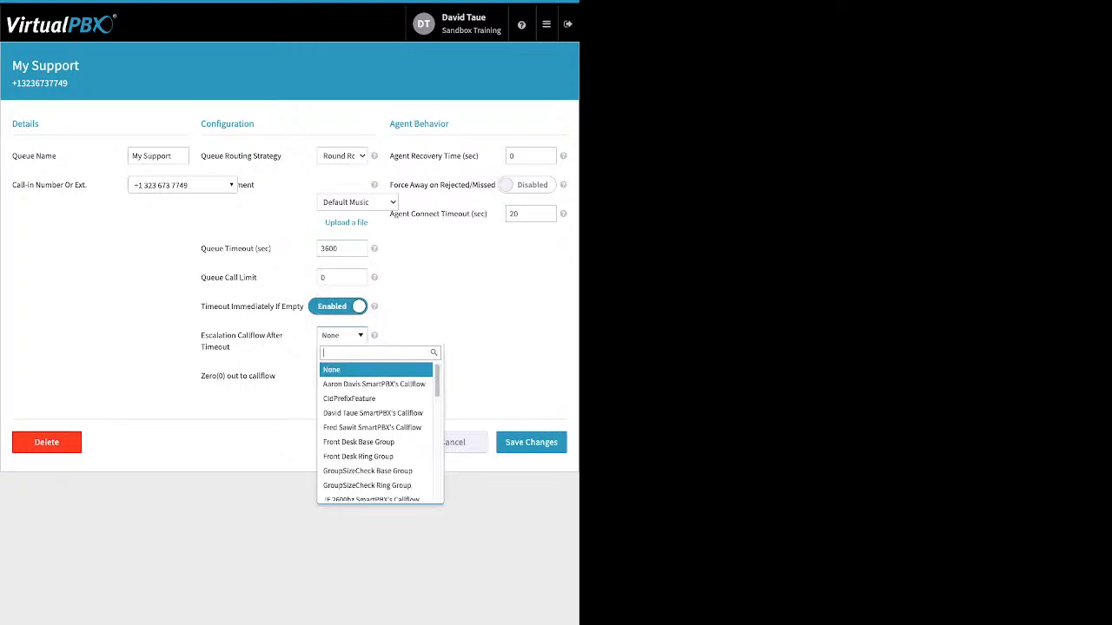
pyautogui.press('Down')
pyautogui.press('Down')
pyautogui.press('Down')
pyautogui.press('Down')
pyautogui.press('Down')
pyautogui.press('Down')
pyautogui.press('Down')
pyautogui.press('Down')
pyautogui.press('Down')
pyautogui.press('Down')
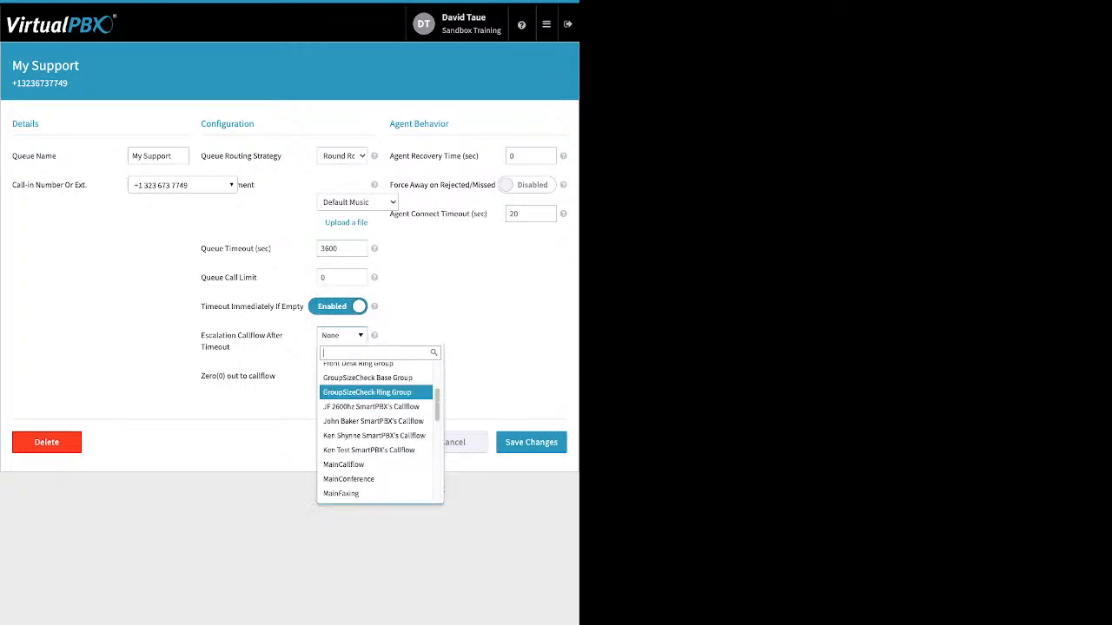
pyautogui.press('Down')
pyautogui.press('Down')
pyautogui.press('Down')
pyautogui.press('Down')
pyautogui.press('Down')
pyautogui.press('Down')
pyautogui.press('Down')
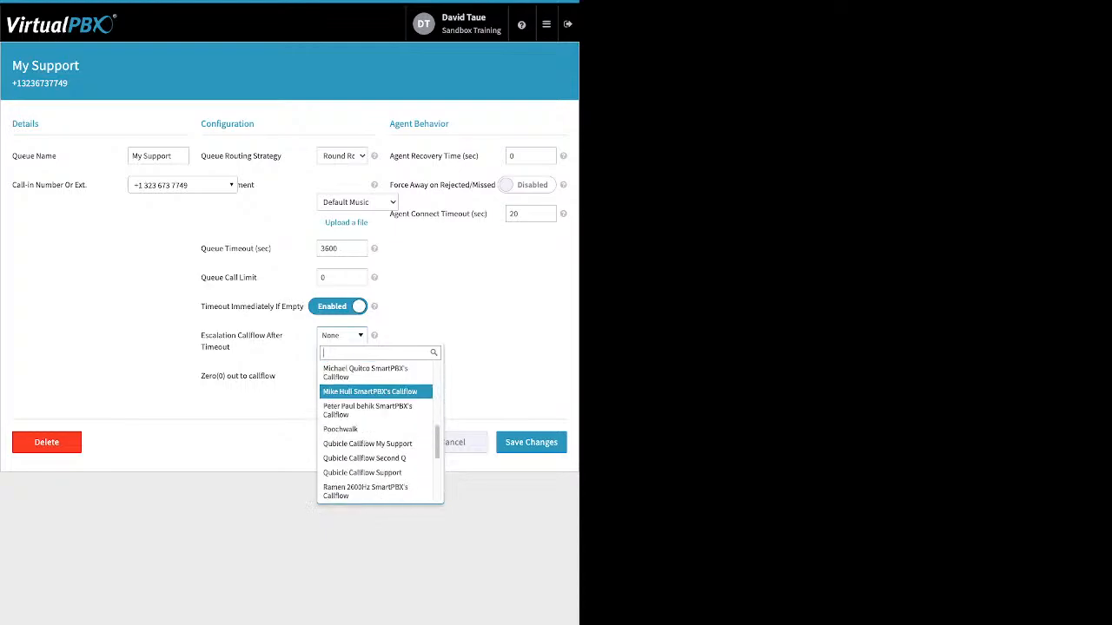
pyautogui.press('Down')
pyautogui.press('Down')
pyautogui.press('Up')
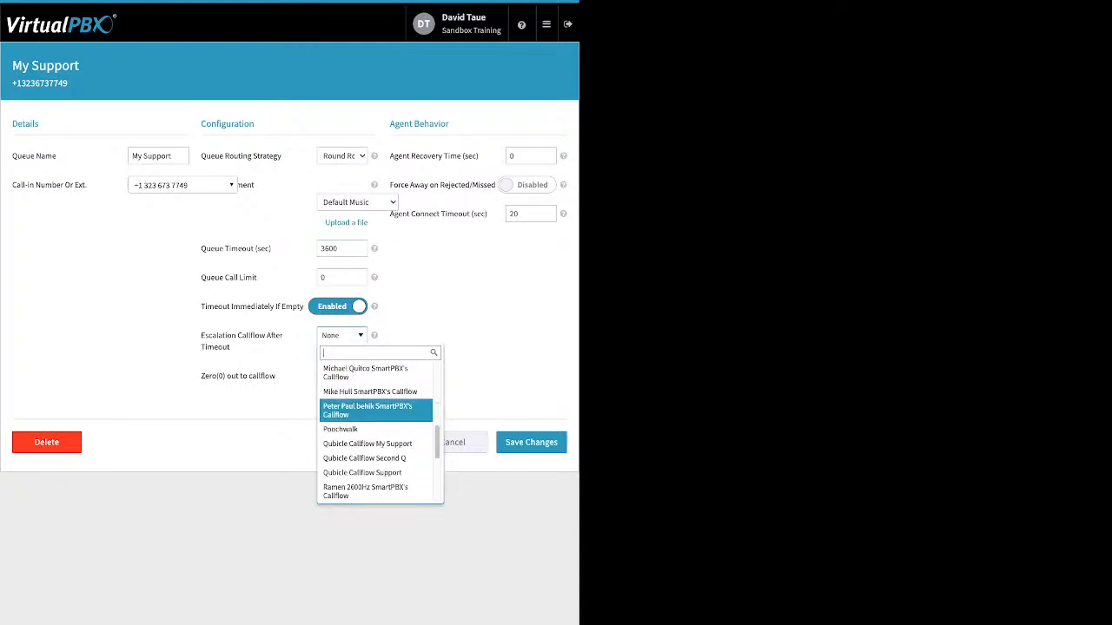
pyautogui.press('Down')
pyautogui.press('Down')
pyautogui.press('Down')
pyautogui.press('Down')
pyautogui.press('Down')
pyautogui.press('Down')
pyautogui.press('Down')
pyautogui.press('Down')
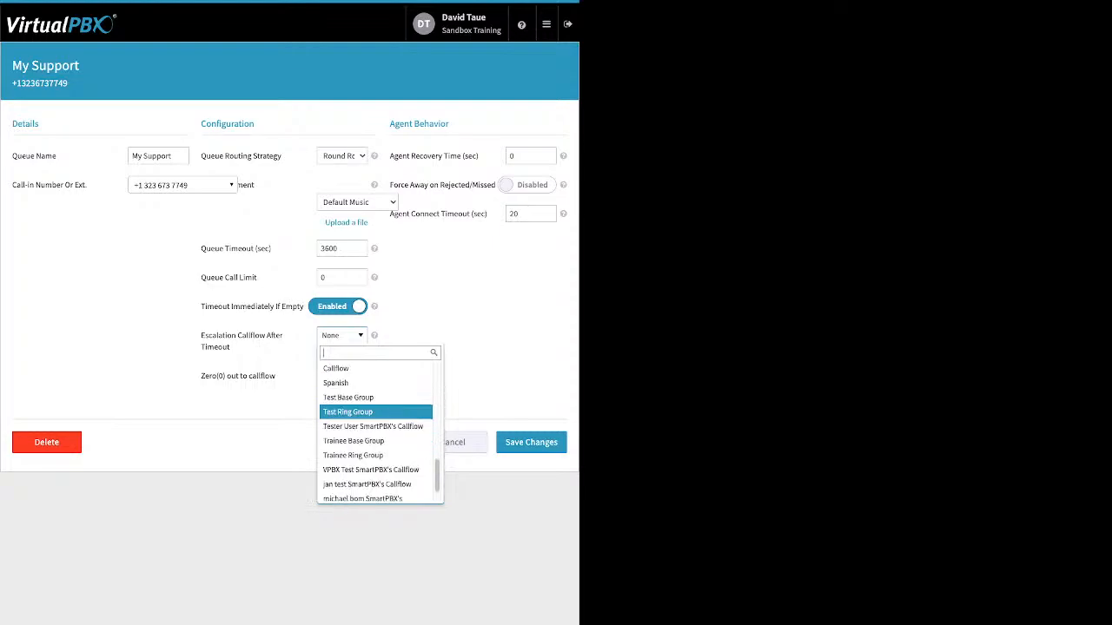
pyautogui.press('Down')
pyautogui.press('Down')
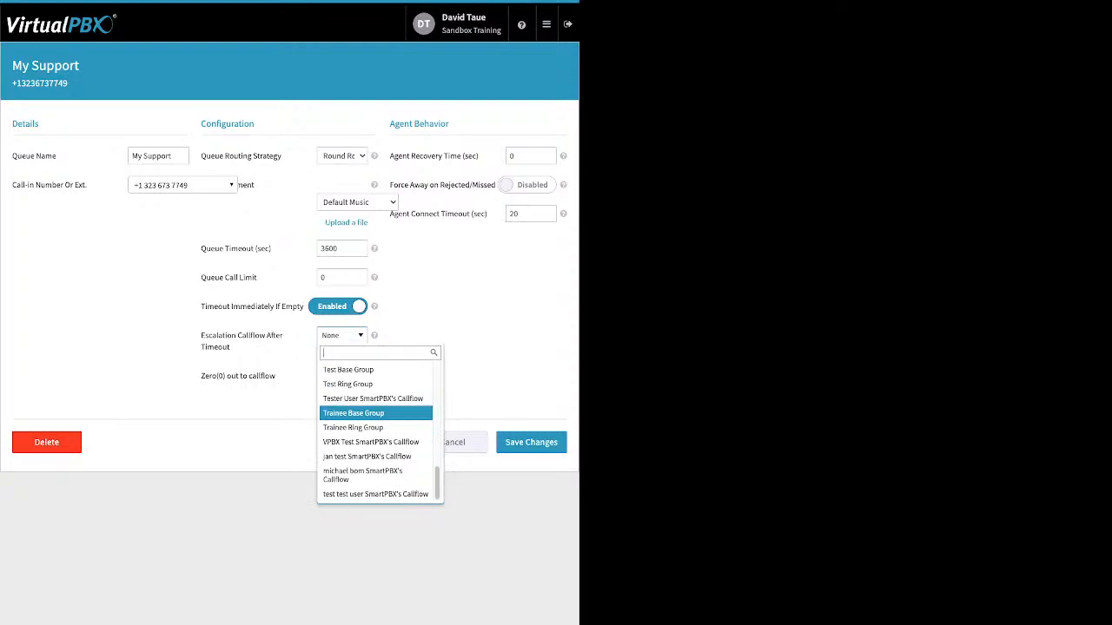
pyautogui.press('Up')
pyautogui.press('Up')
pyautogui.press('Up')
pyautogui.press('Up')
pyautogui.press('Up')
pyautogui.press('Up')
pyautogui.press('Up')
pyautogui.press('Up')
pyautogui.press('Up')
pyautogui.press('Up')
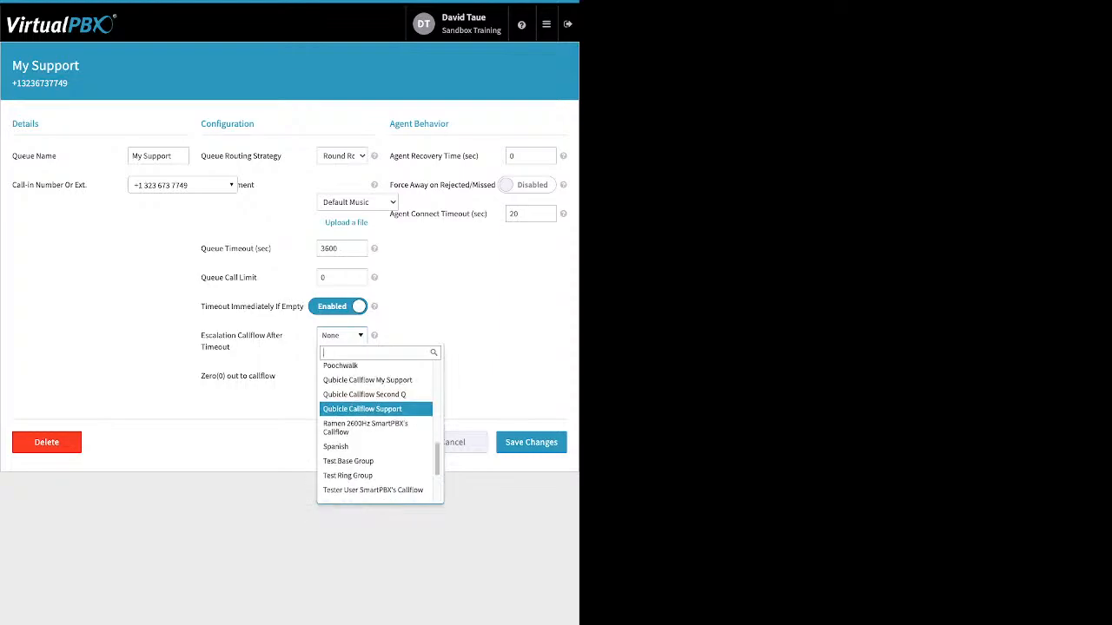
pyautogui.press('Up')
pyautogui.press('Up')
pyautogui.press('Up')
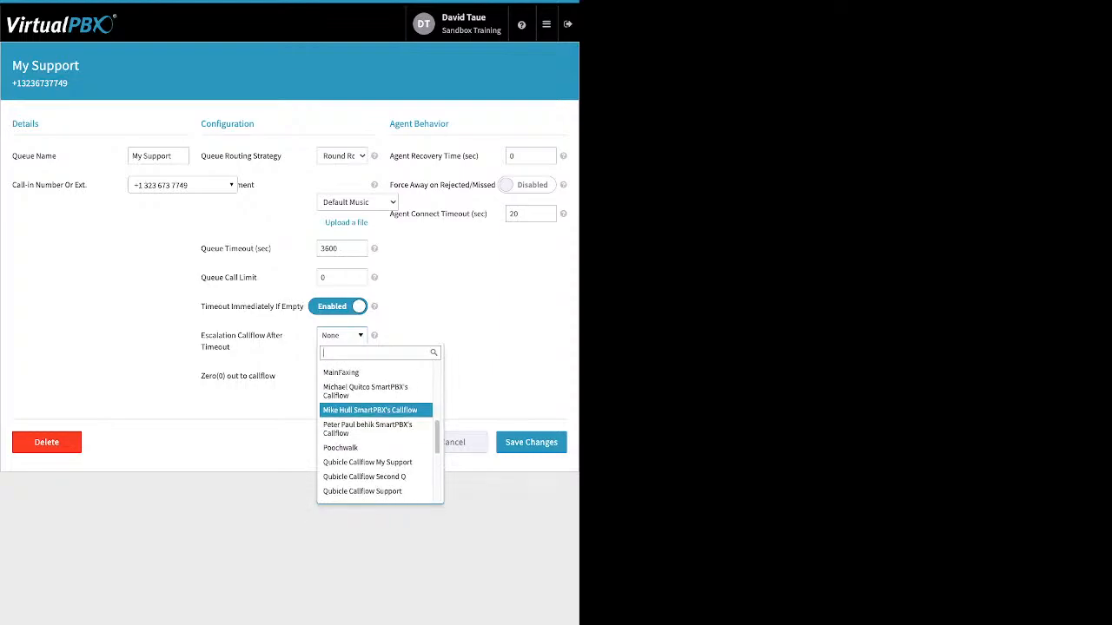
pyautogui.press('Up')
pyautogui.press('Up')
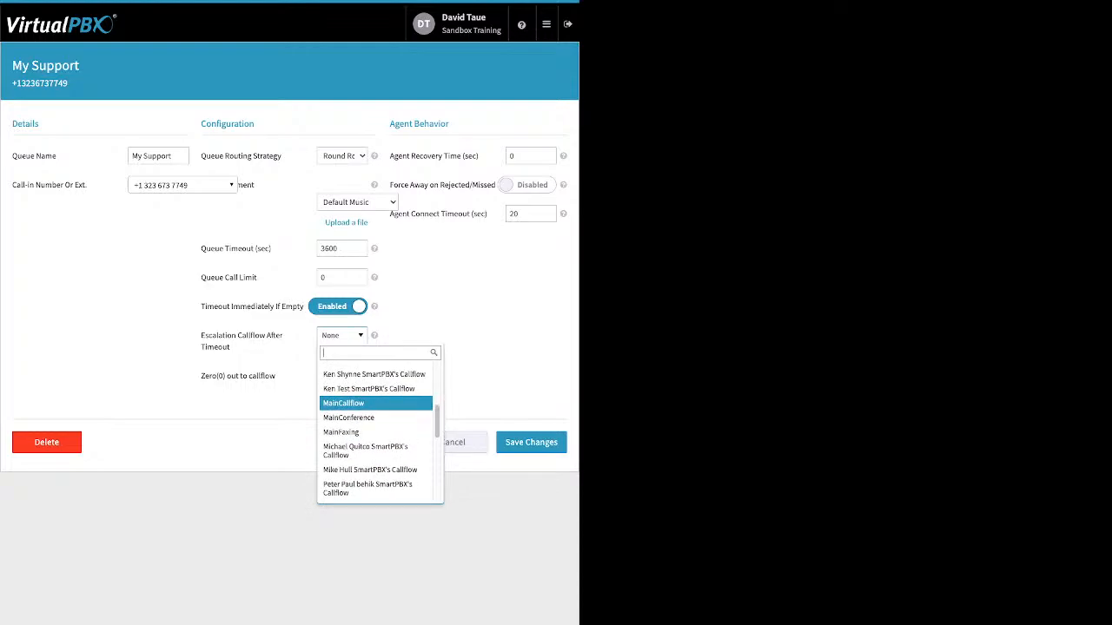
pyautogui.press('Return')
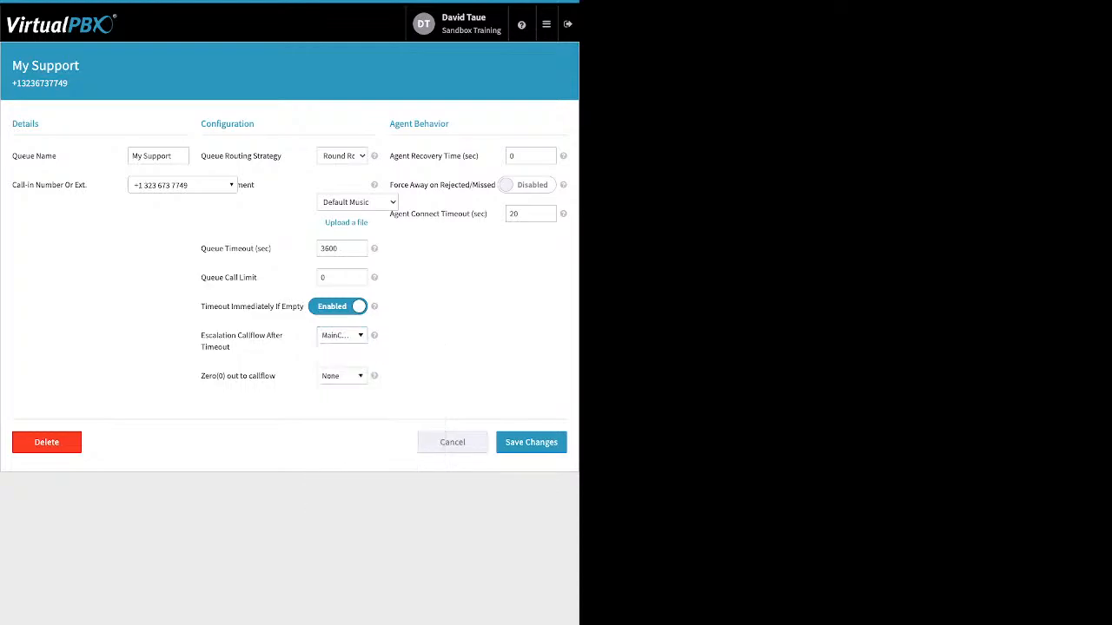
# Review the callflow choices for Zero(0) out to callflow and the Agent Recovery Time setting, leaving both as they are.
pyautogui.moveTo(277, 376); pyautogui.dragTo(209, 376)
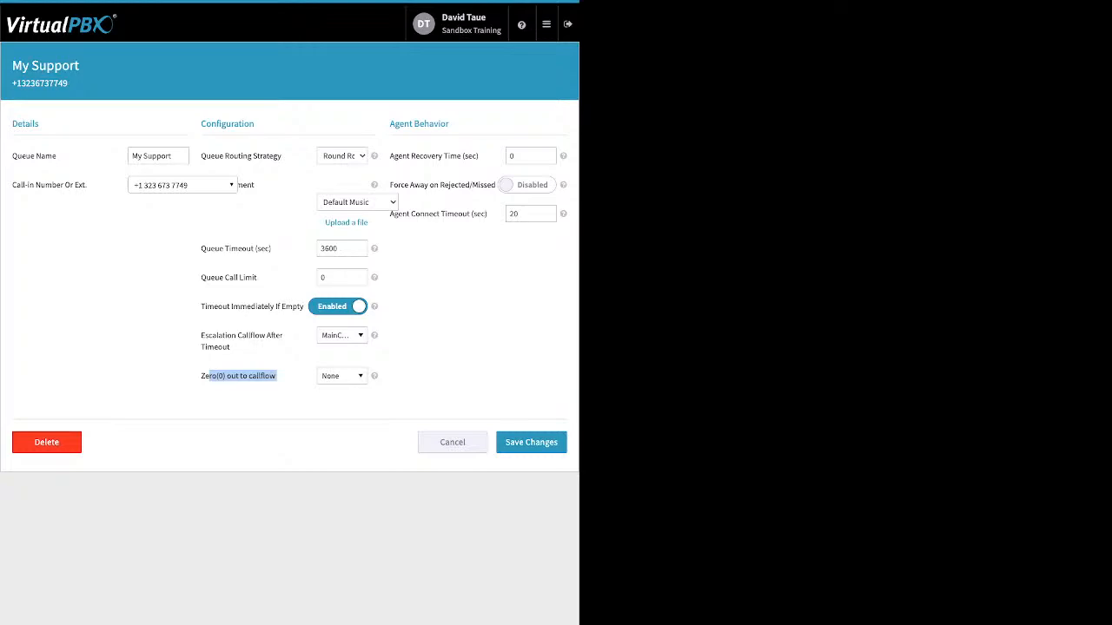
pyautogui.click(342, 376)
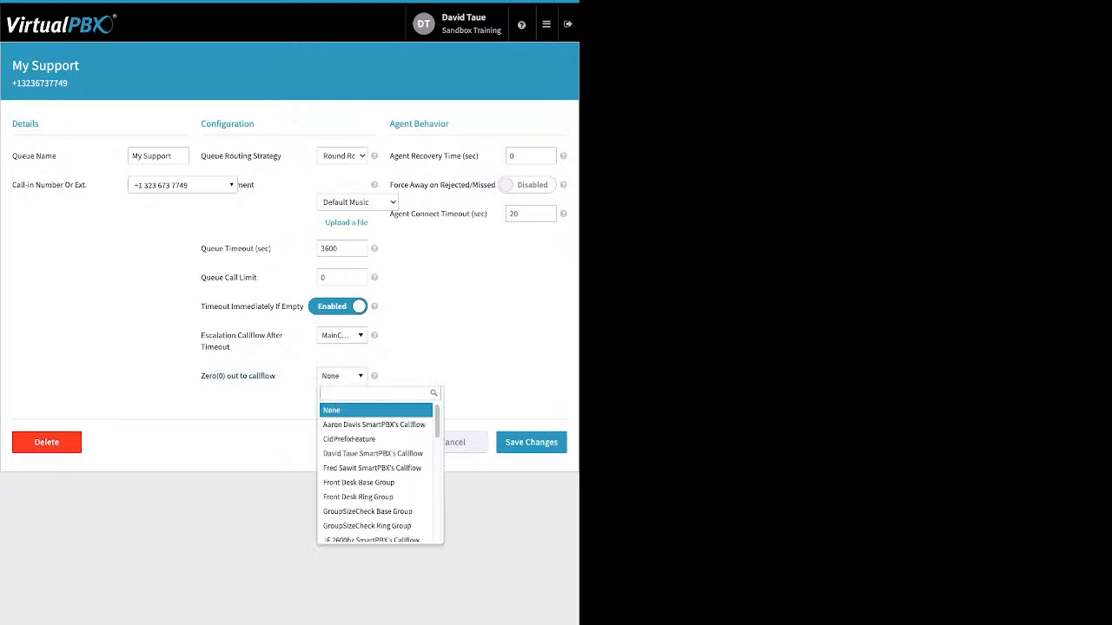
pyautogui.press('Escape')
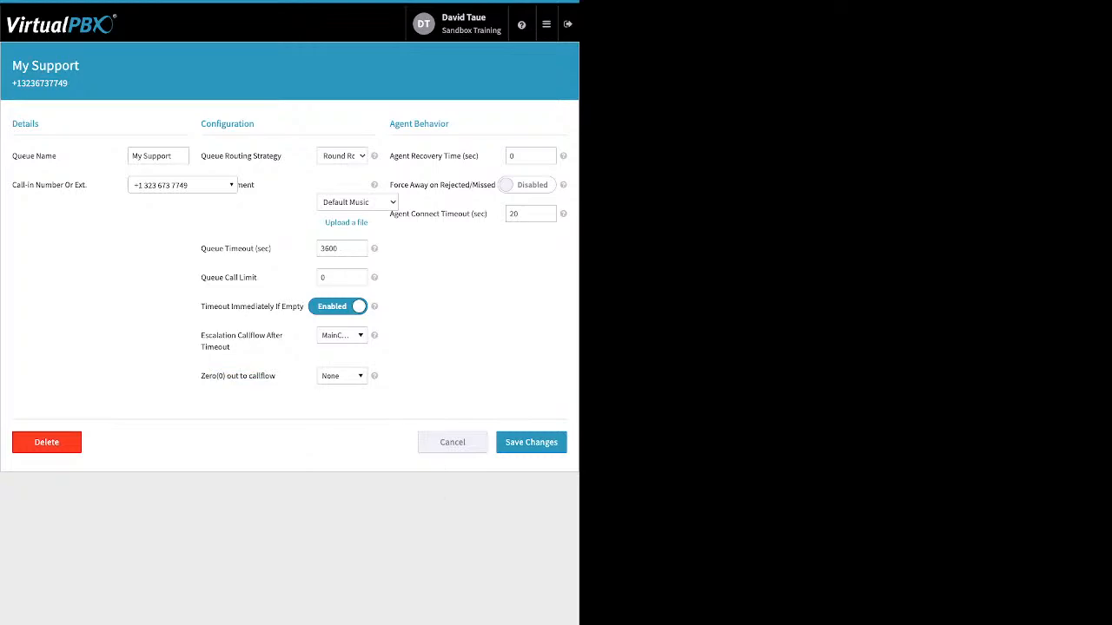
pyautogui.moveTo(480, 157); pyautogui.dragTo(420, 156)
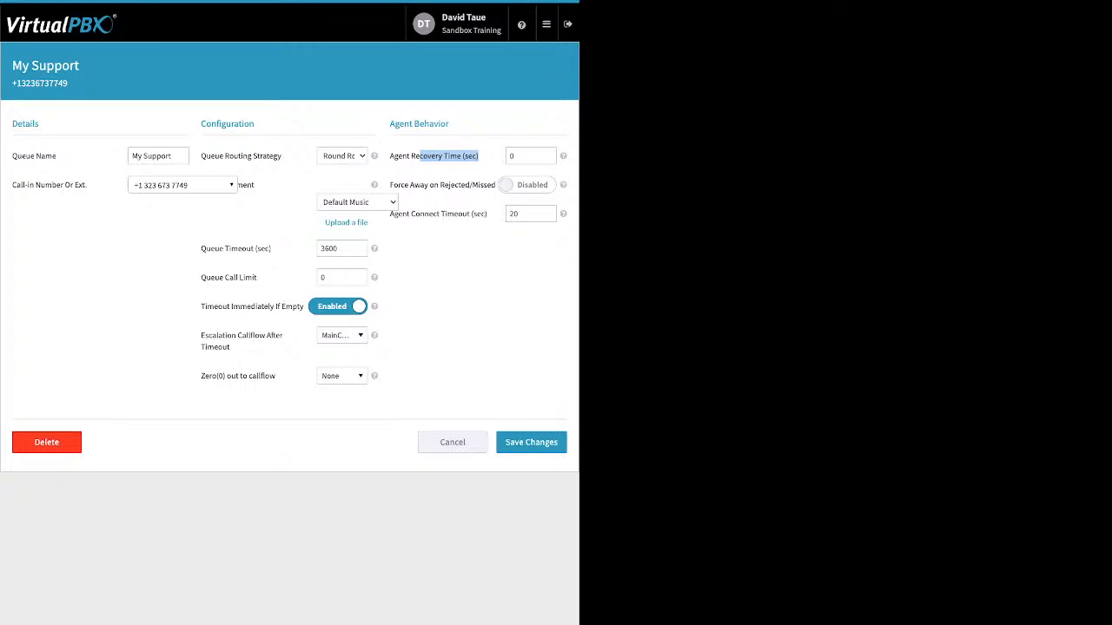
pyautogui.click(479, 156)
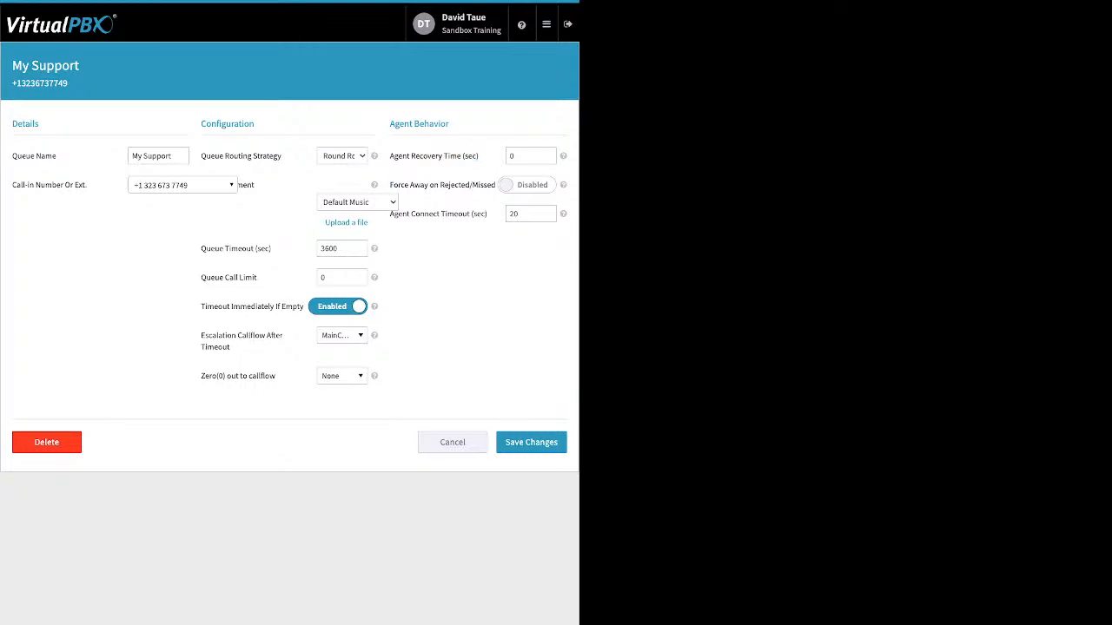
# Enable Force Away on Rejected/Missed for the queue's agents and review the Agent Connect Timeout setting.
pyautogui.click(528, 185)
pyautogui.click(528, 185)
pyautogui.click(527, 185)
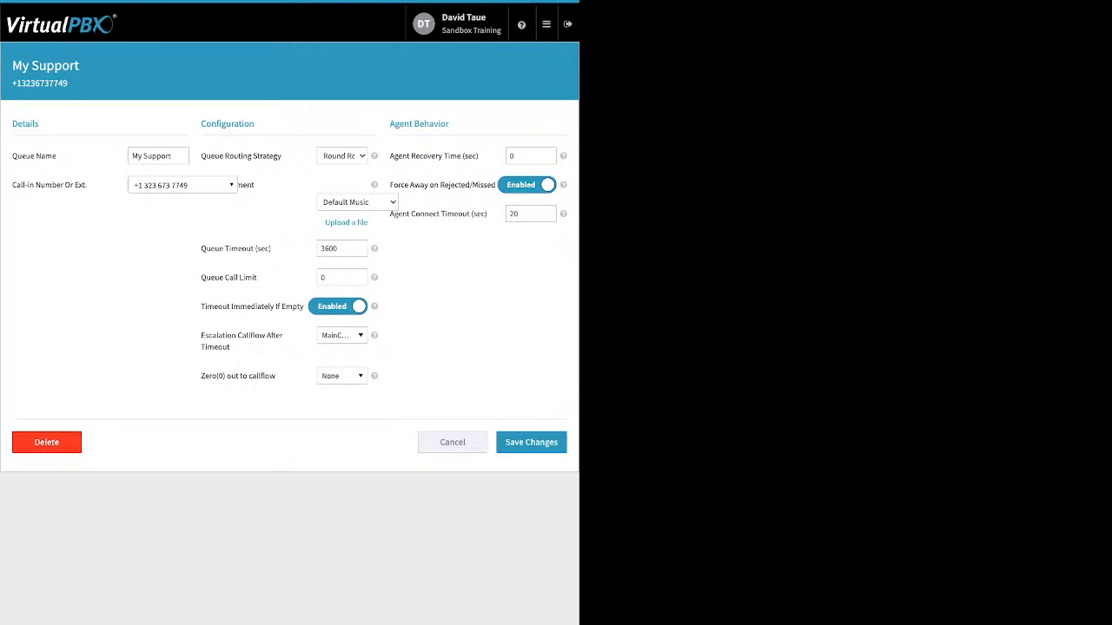
pyautogui.moveTo(415, 214); pyautogui.dragTo(470, 214)
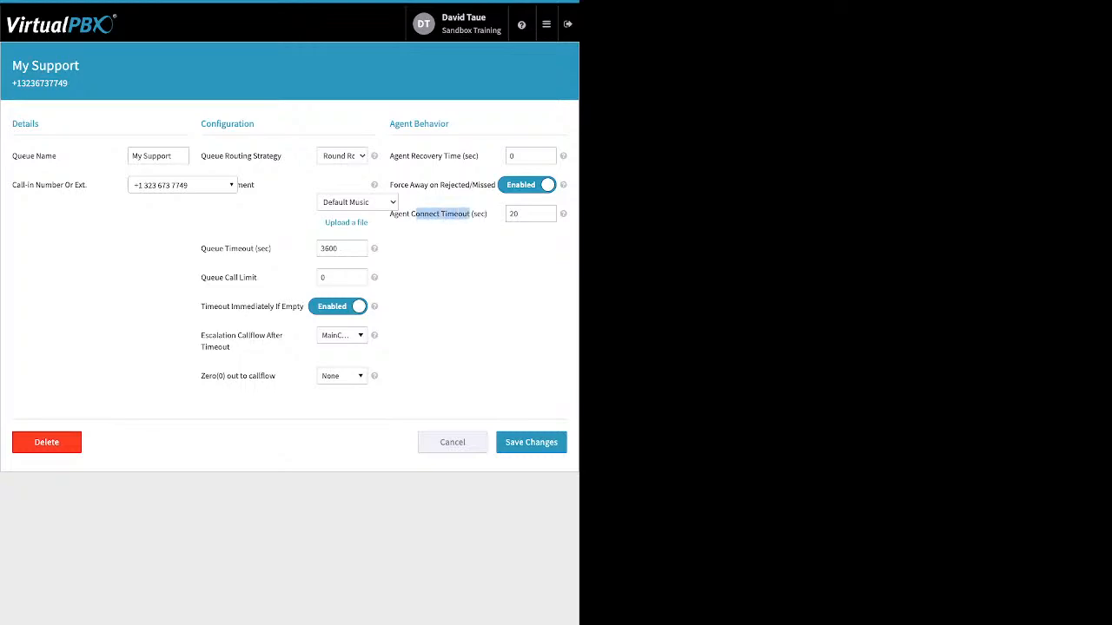
pyautogui.click(531, 214)
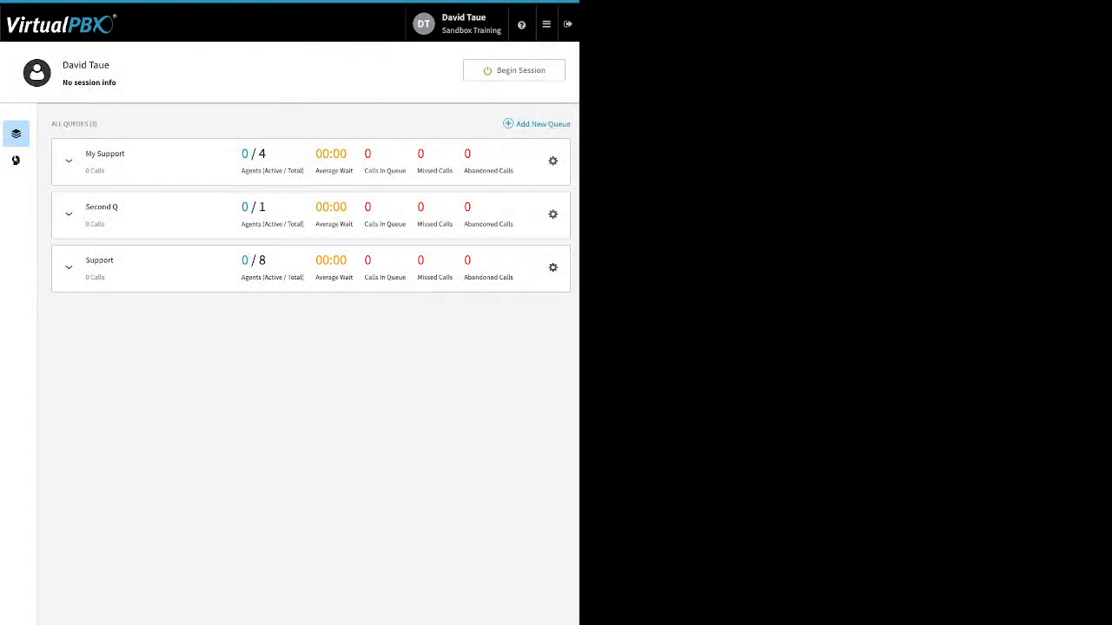
# Open member management for the call center and add the third available user as a member.
pyautogui.click(15, 160)
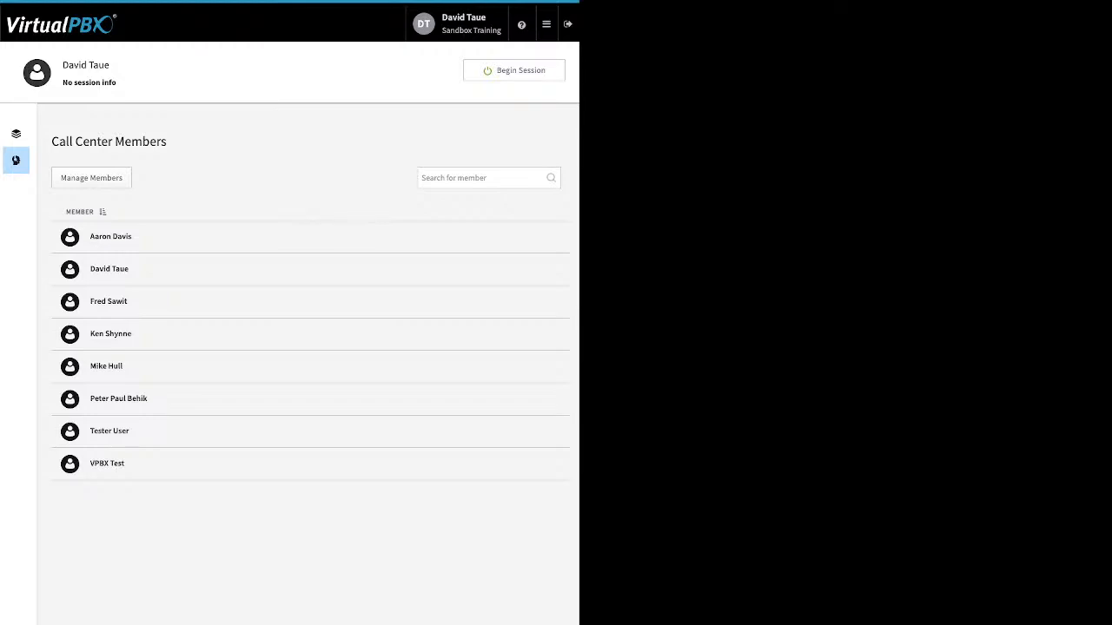
pyautogui.click(91, 178)
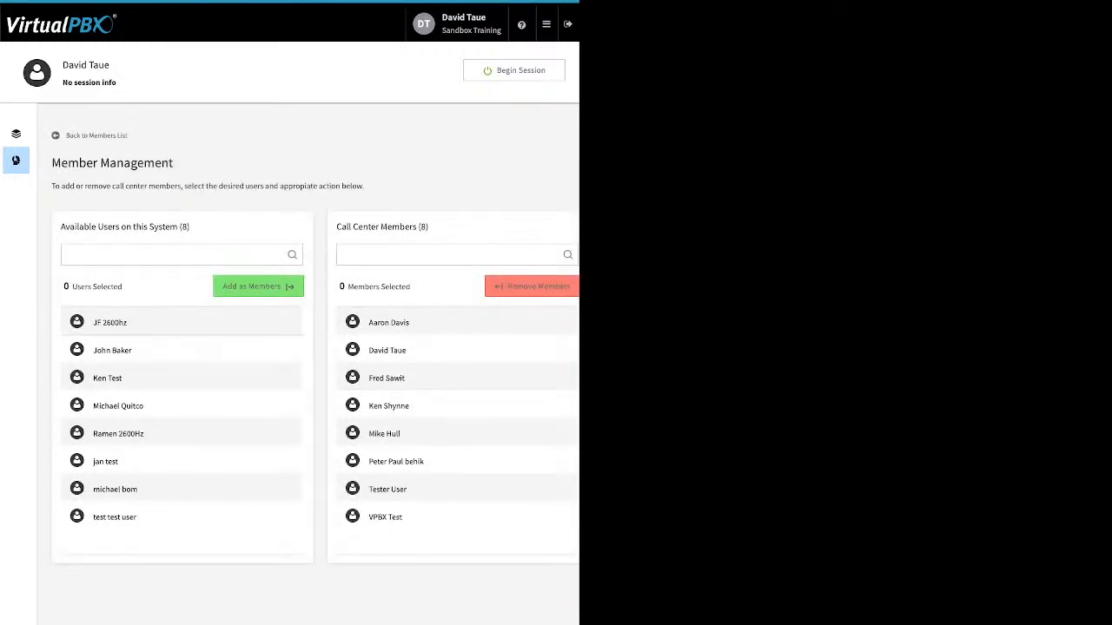
pyautogui.click(180, 379)
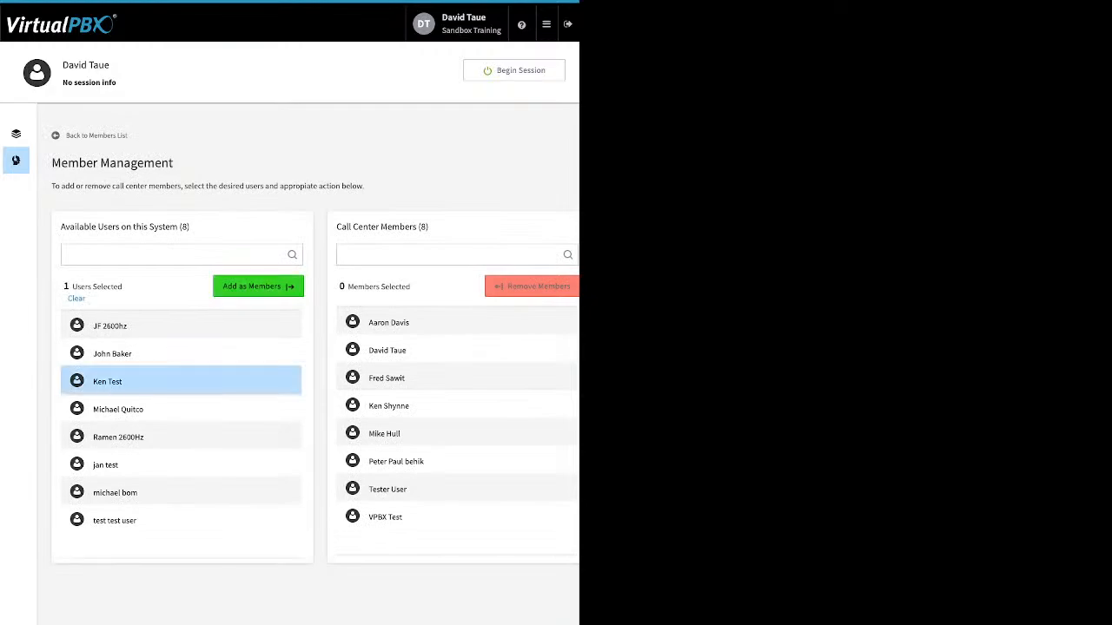
pyautogui.click(258, 286)
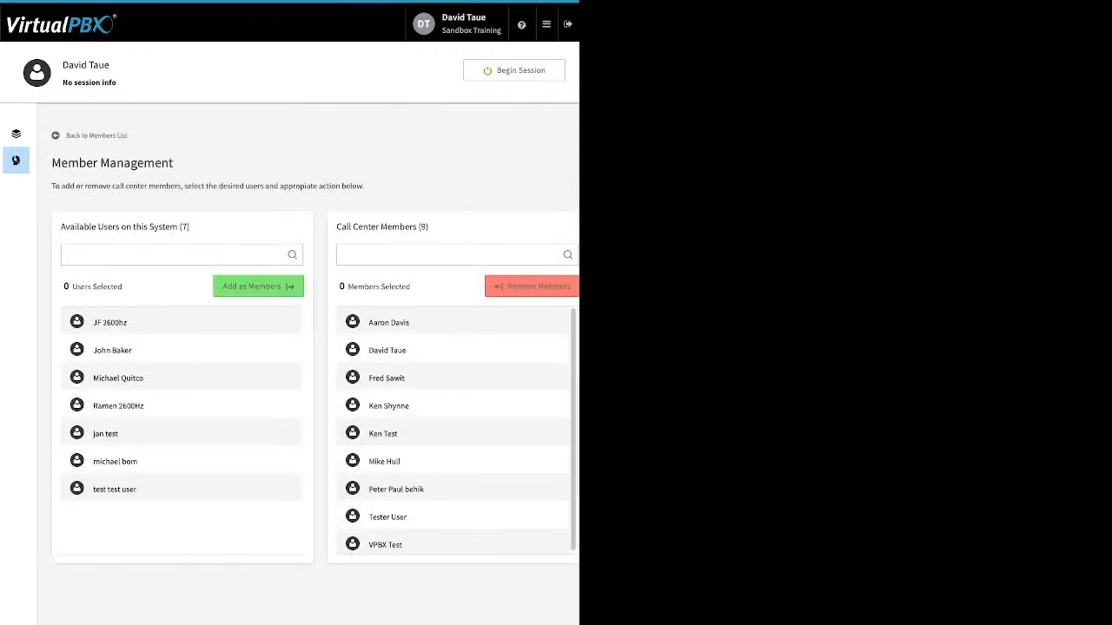
# Remove the newly added member and the one listed just above from the call center, and return to the members list.
pyautogui.click(389, 434)
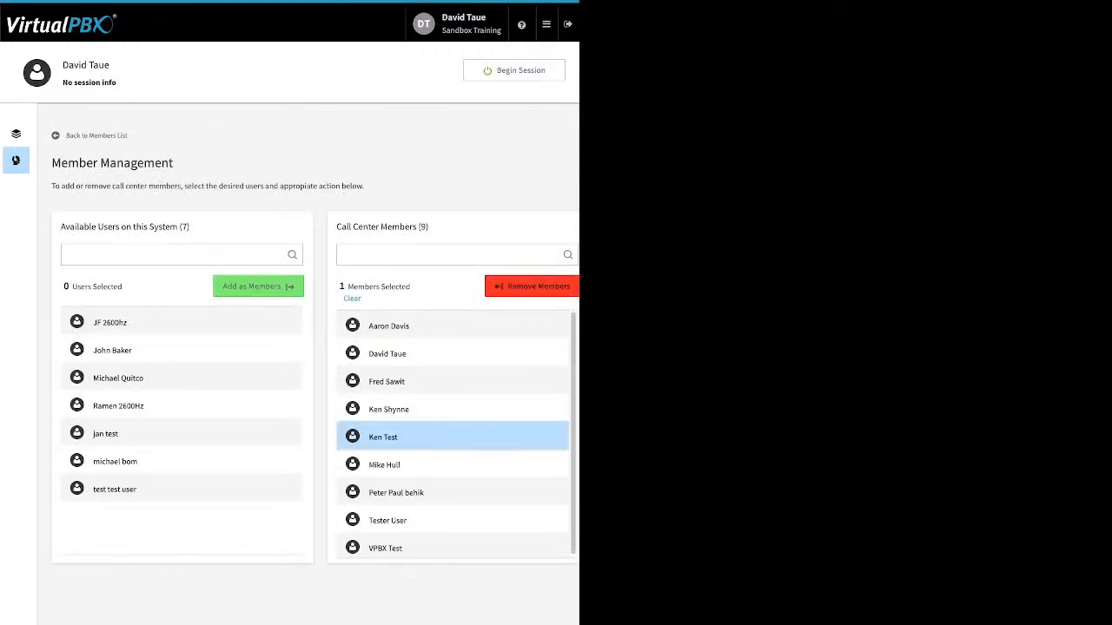
pyautogui.click(390, 409)
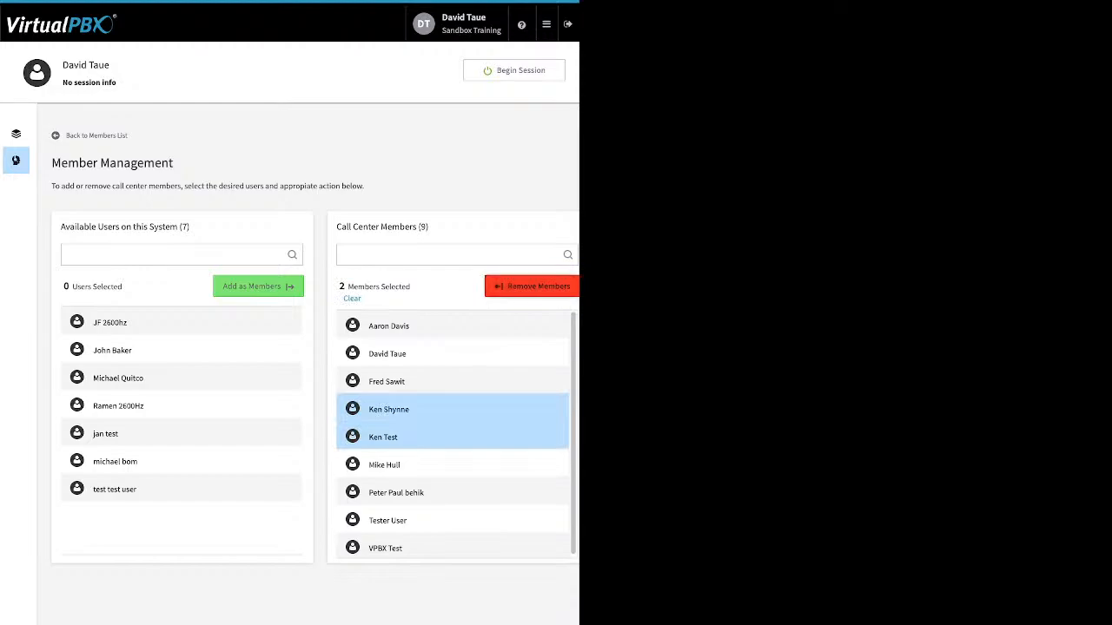
pyautogui.click(532, 286)
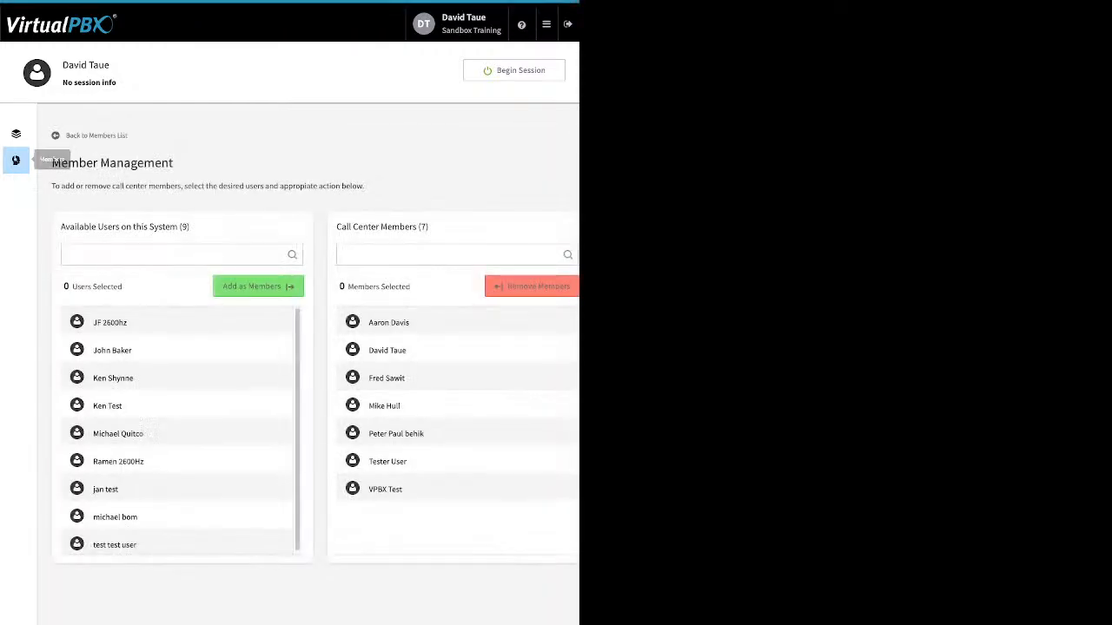
pyautogui.click(95, 136)
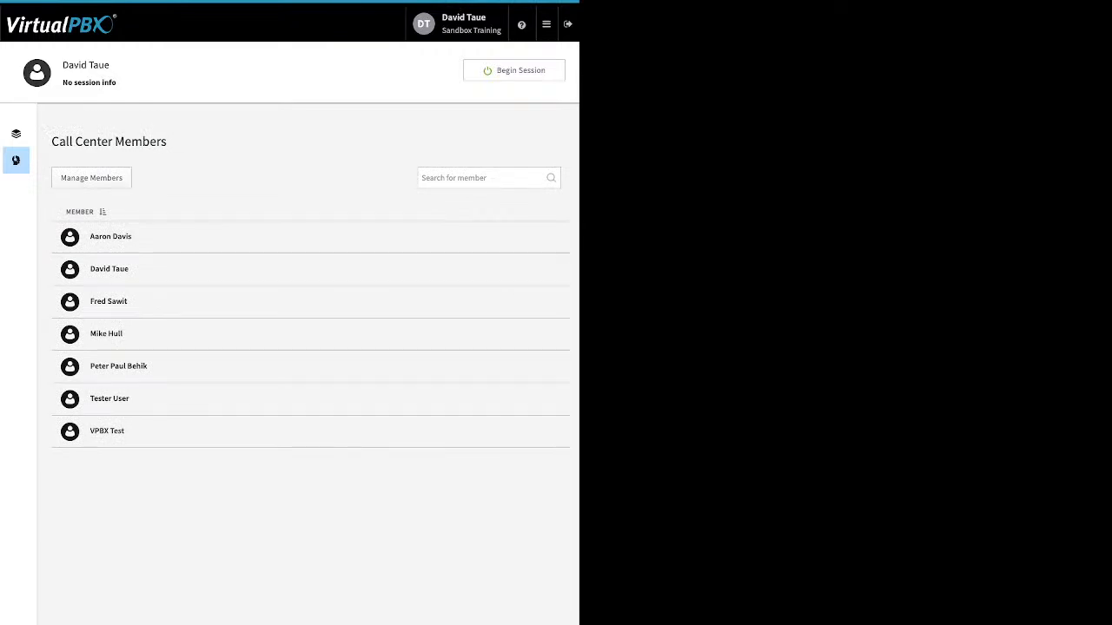
# Expand the My Support queue in the queue overview, assign the second available user as an agent, and save the assignment.
pyautogui.click(16, 133)
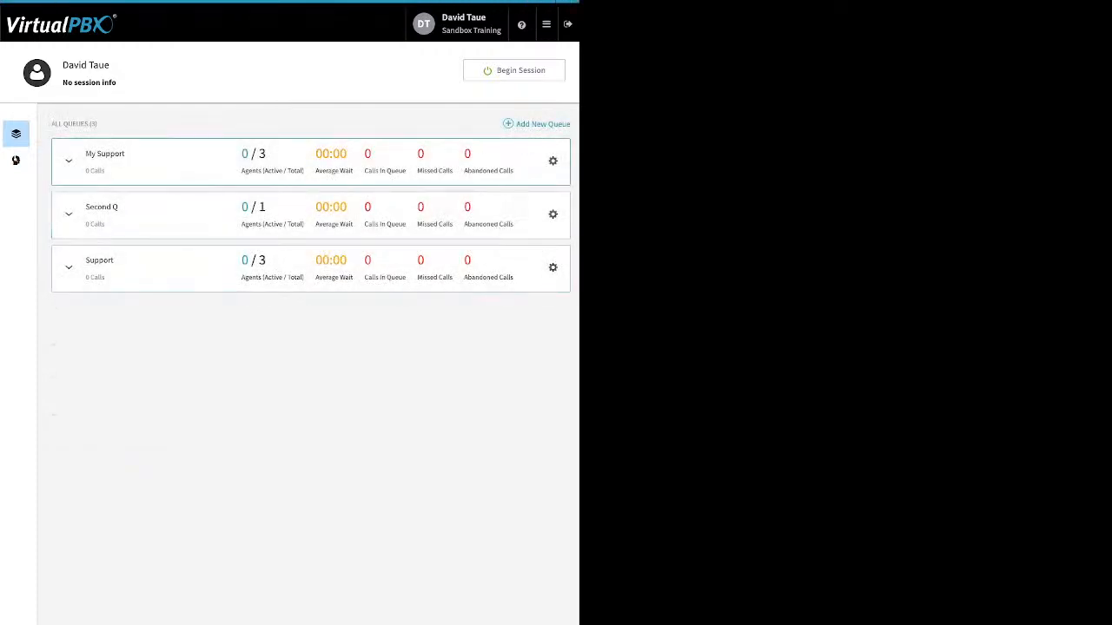
pyautogui.click(69, 160)
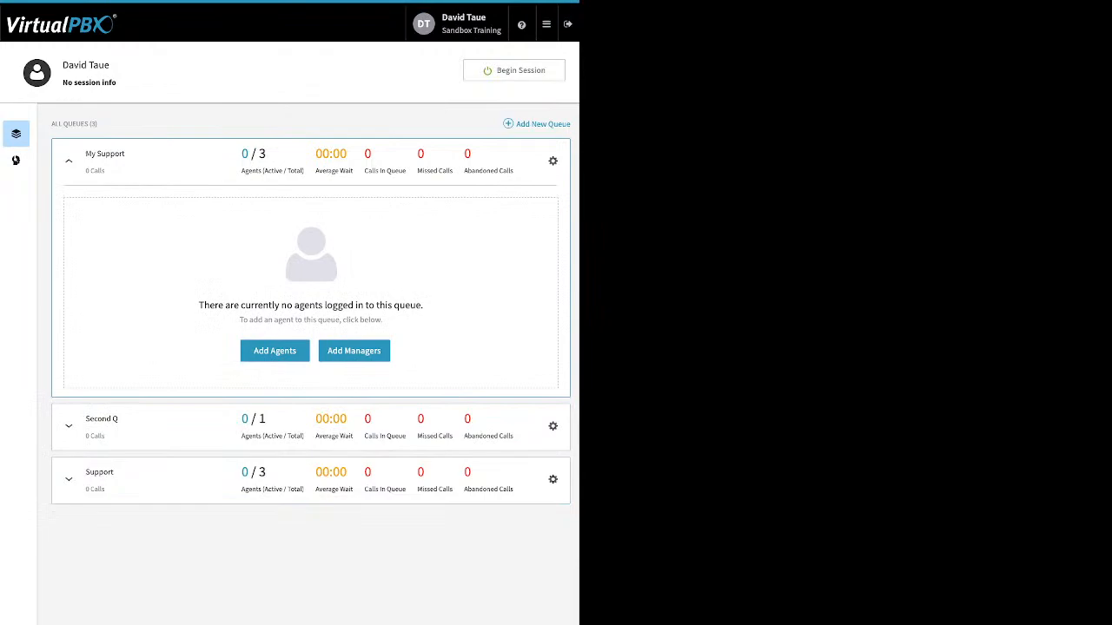
pyautogui.click(275, 350)
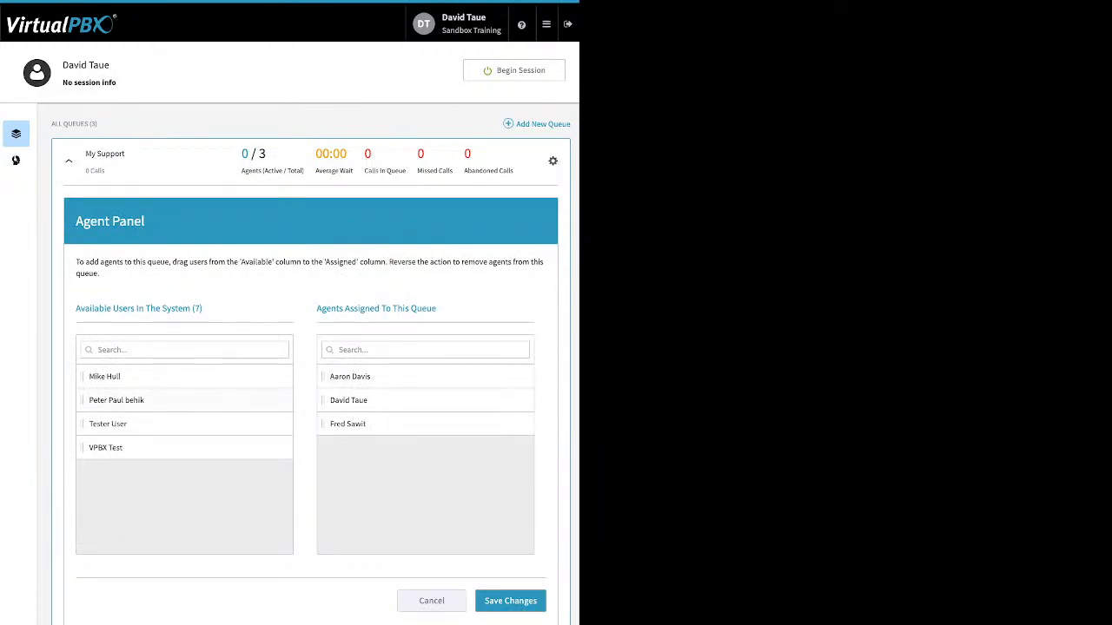
pyautogui.moveTo(116, 399); pyautogui.dragTo(365, 469)
pyautogui.click(510, 600)
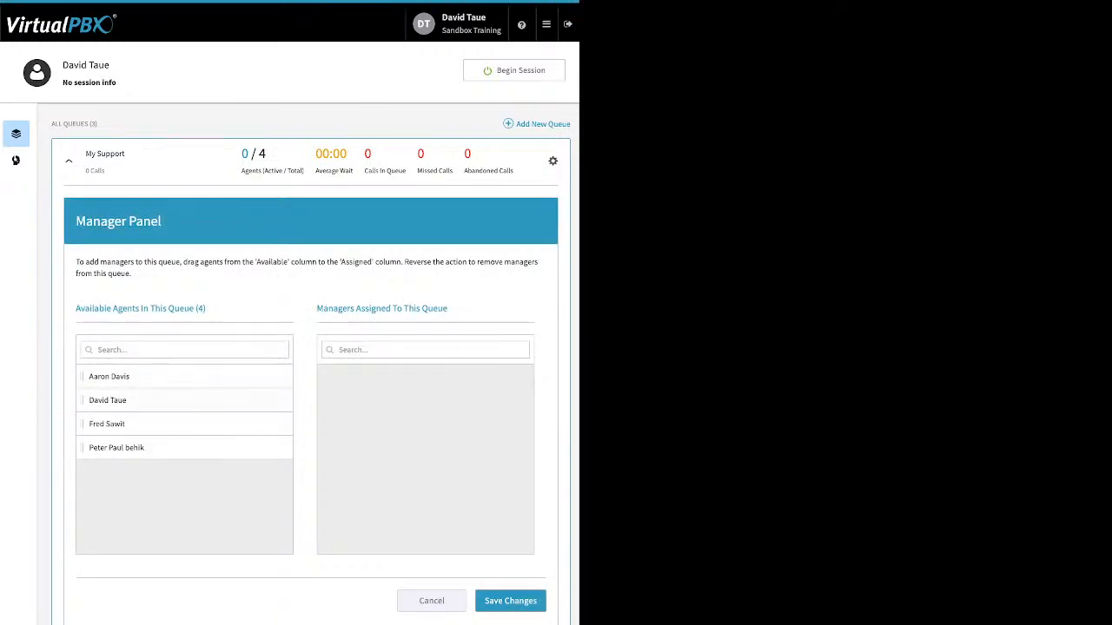
# Assign the second available agent as a manager of the My Support queue, save the changes, and reopen the ACD Queues overview.
pyautogui.moveTo(107, 399); pyautogui.dragTo(349, 376)
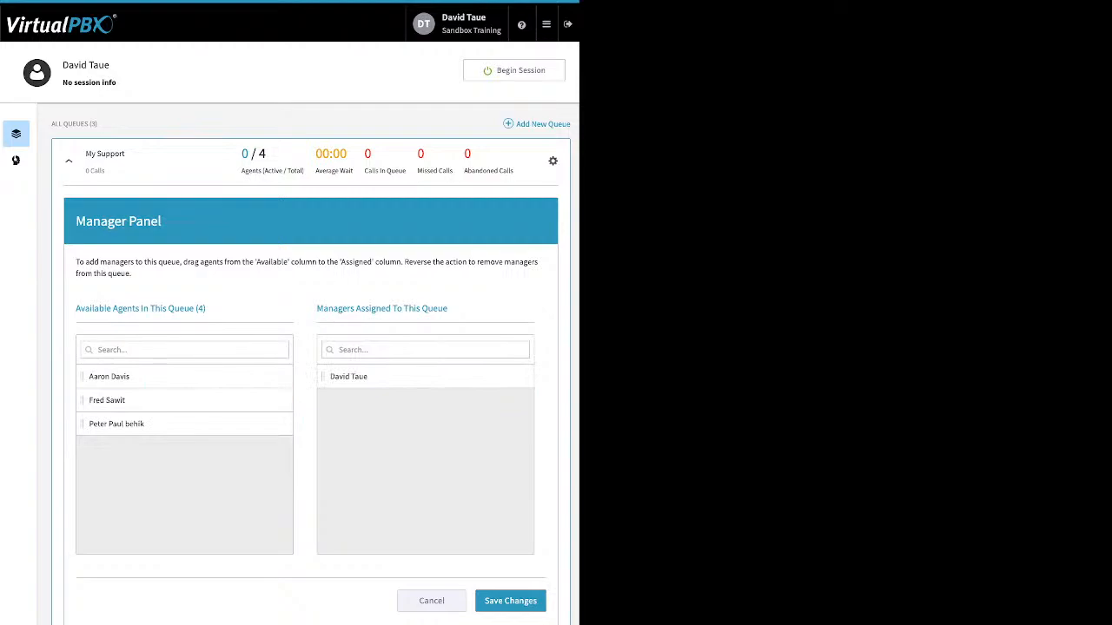
pyautogui.click(510, 600)
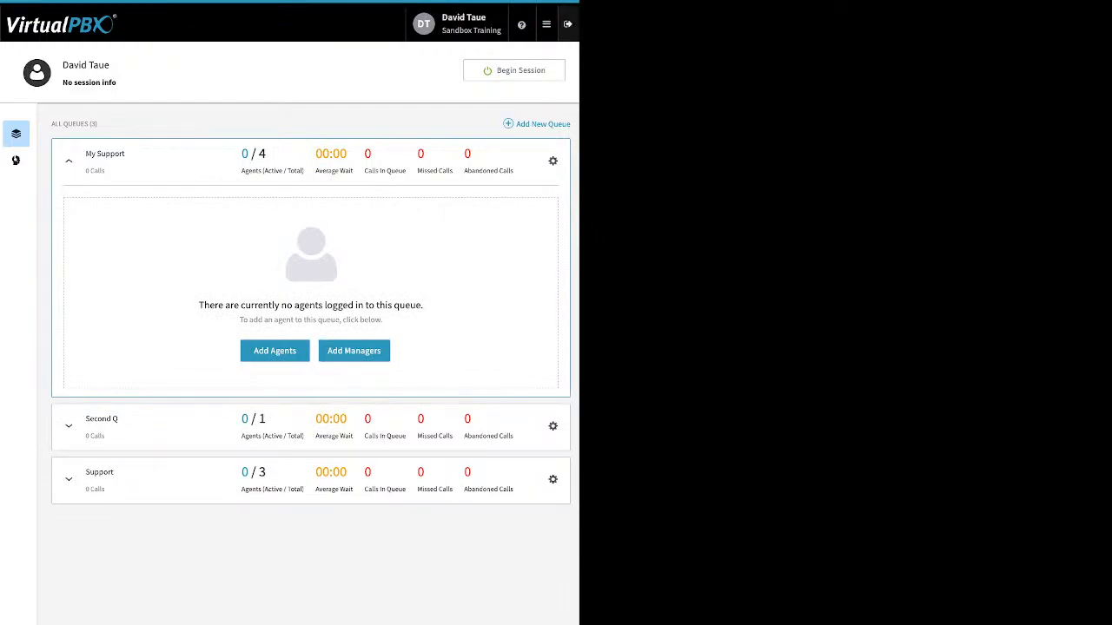
pyautogui.click(547, 25)
pyautogui.click(488, 55)
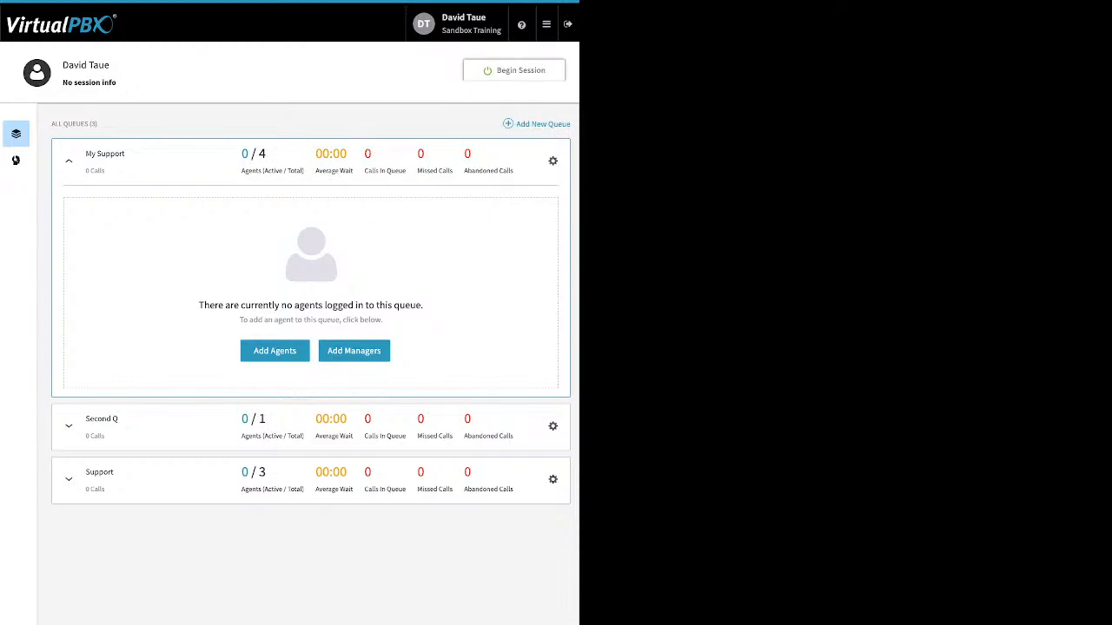
# Begin an agent session, view the default answering device, and mark all queues as Ready.
pyautogui.click(514, 70)
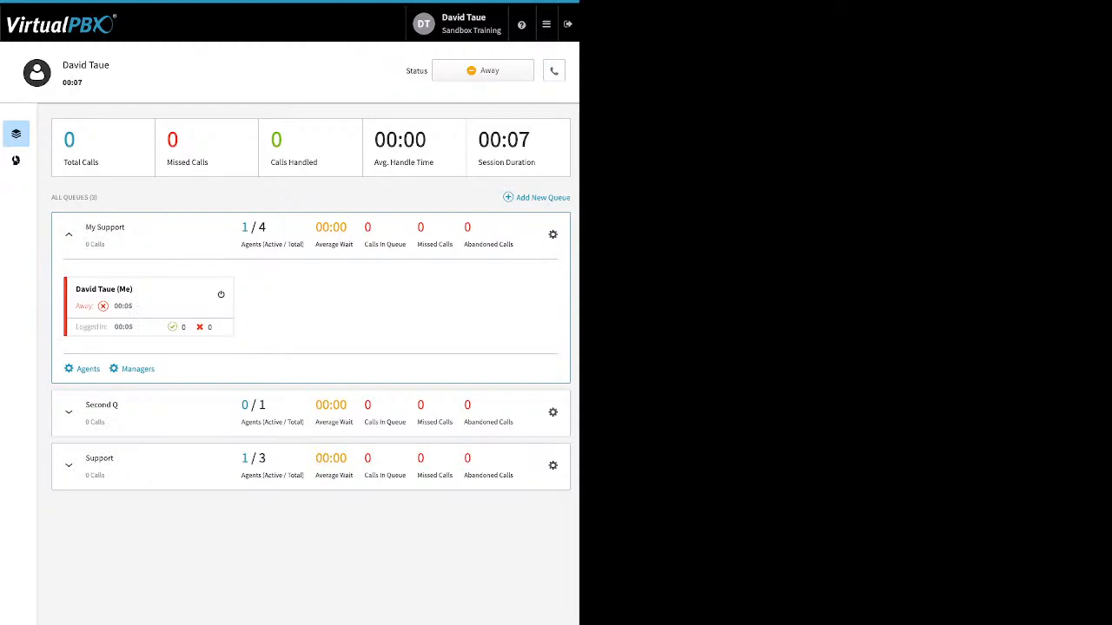
pyautogui.click(553, 71)
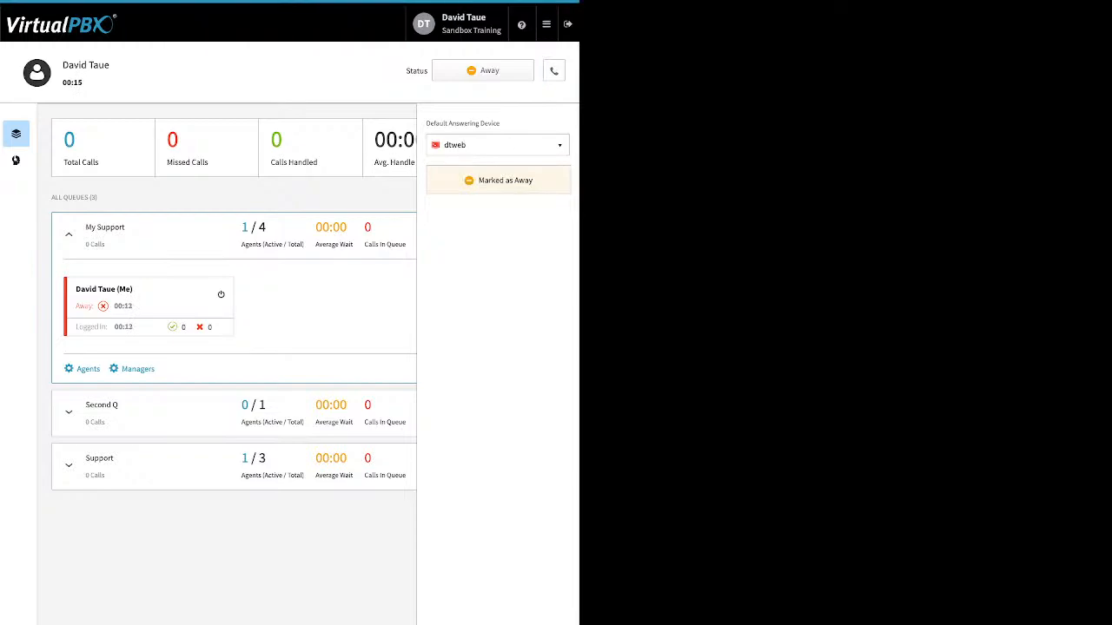
pyautogui.click(482, 70)
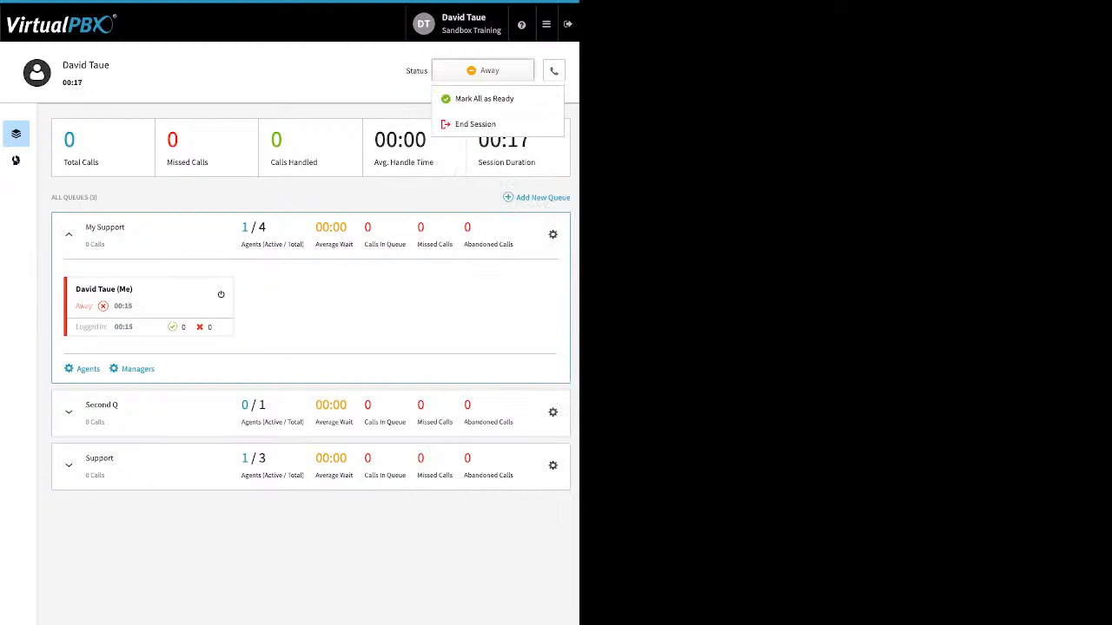
pyautogui.click(484, 98)
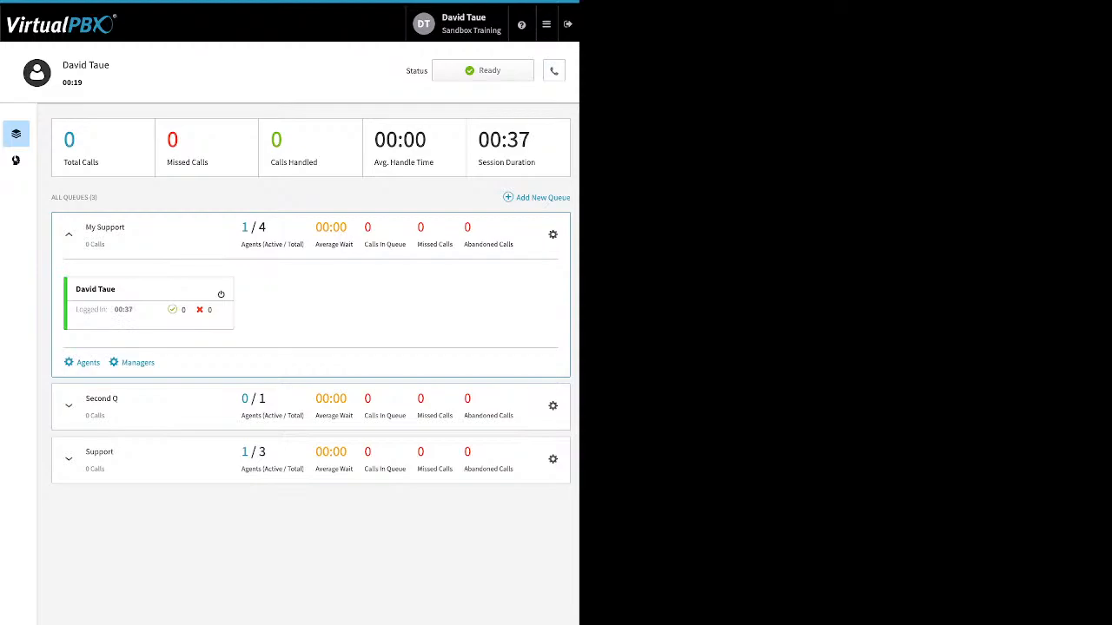
# End the current agent session, begin a new one, and mark all queues as Ready again.
pyautogui.click(483, 71)
pyautogui.click(476, 152)
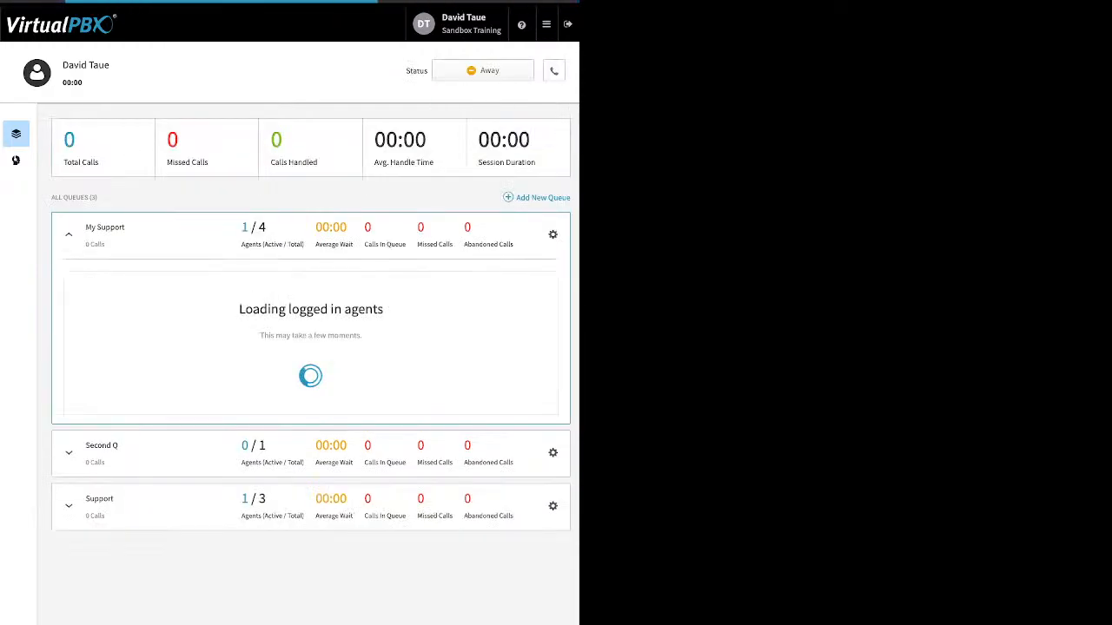
pyautogui.click(483, 70)
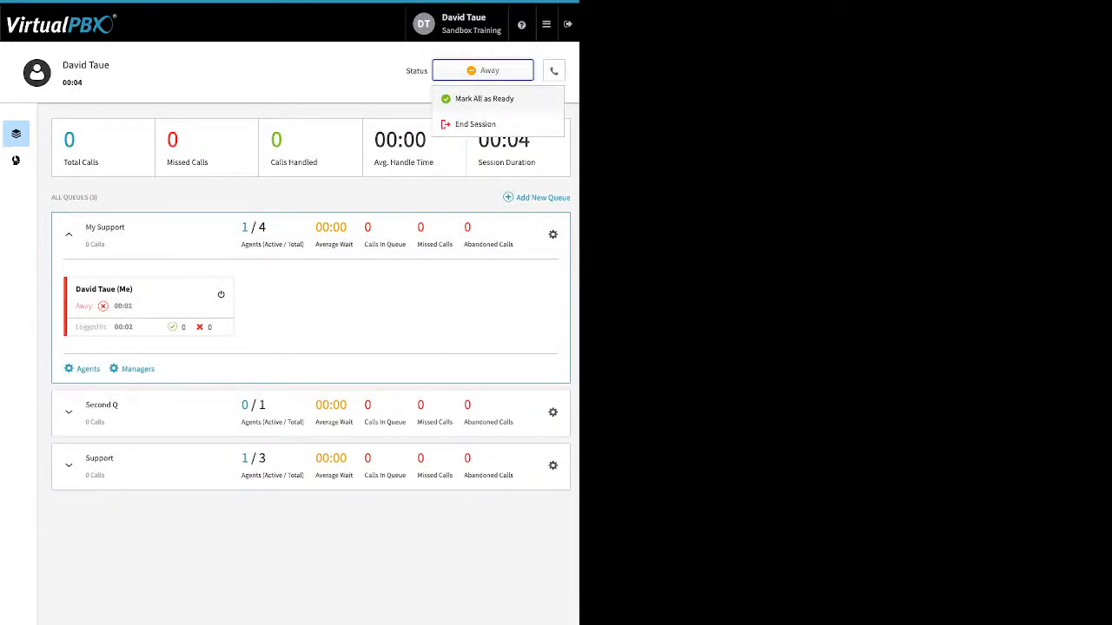
pyautogui.click(484, 98)
# Mark all queues as Away without a reason and end the agent session.
pyautogui.click(483, 71)
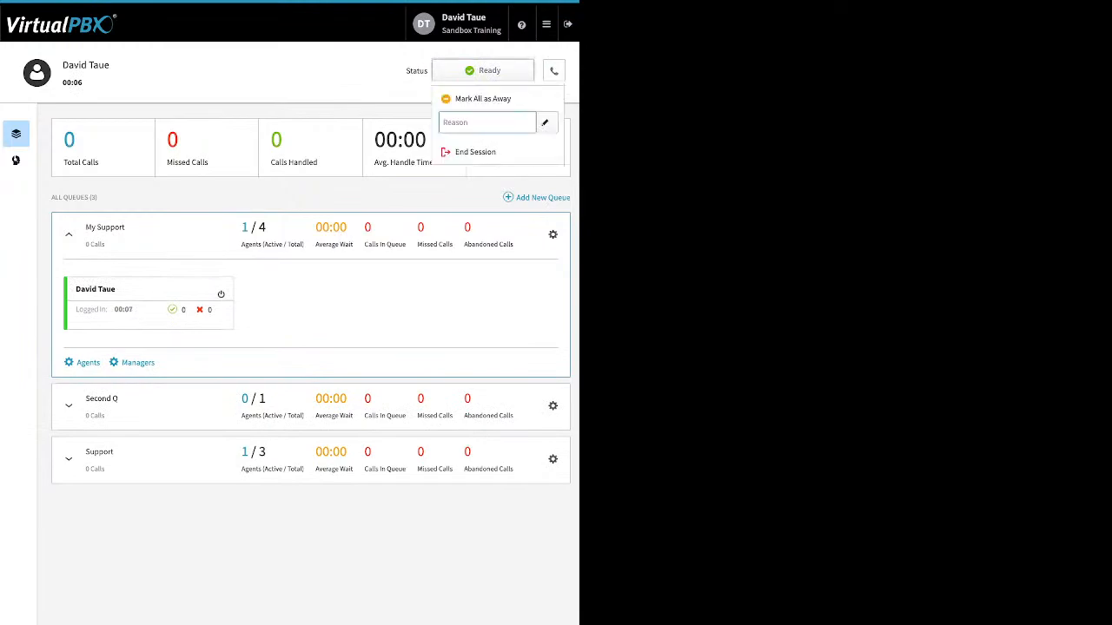
pyautogui.click(483, 98)
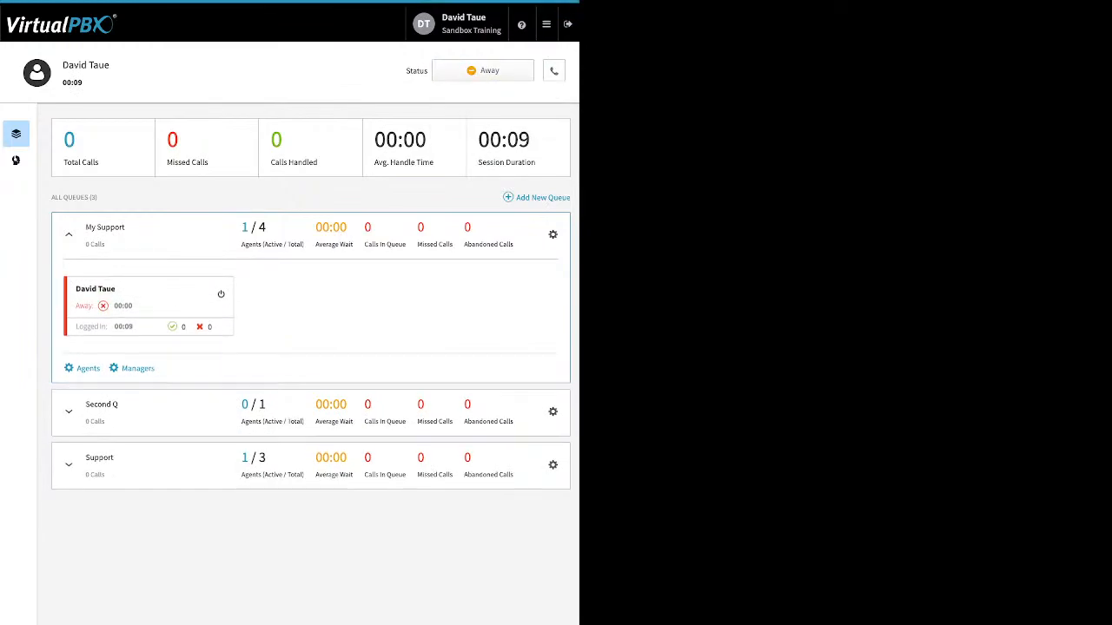
pyautogui.click(483, 70)
pyautogui.click(483, 124)
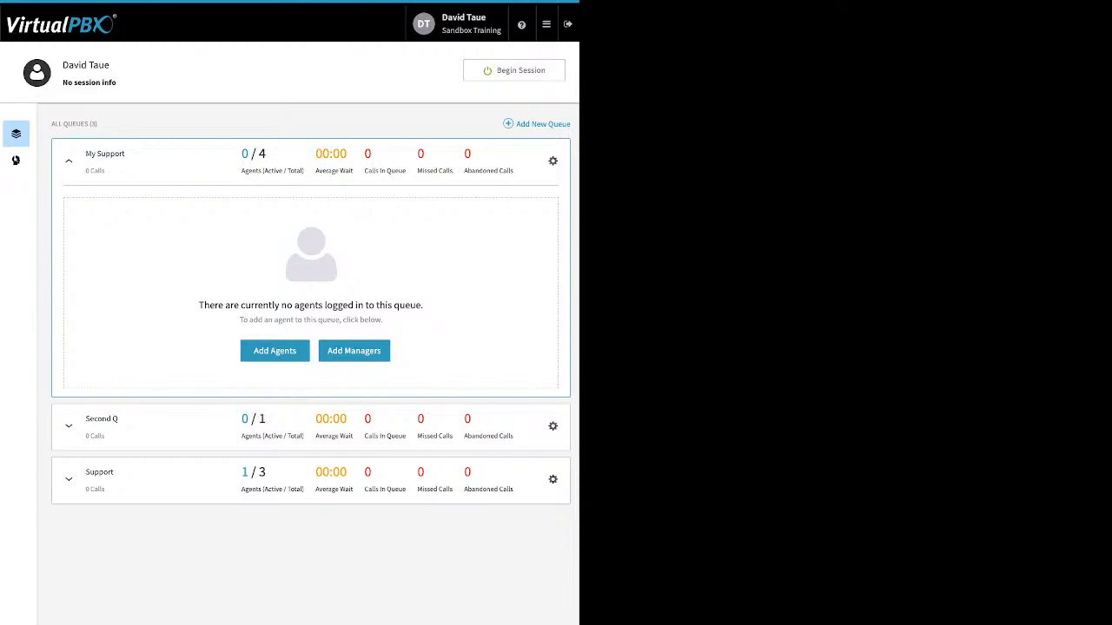
# Open the existing Block list in the blacklist editor and review its name, blocked numbers and Block Anonymous setting.
pyautogui.click(546, 24)
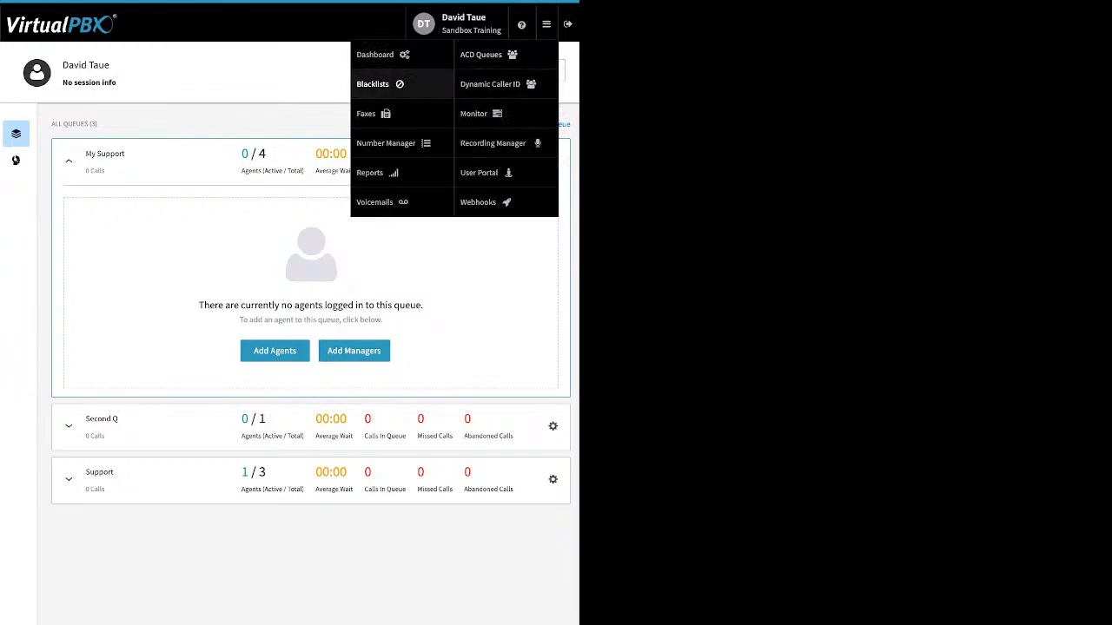
pyautogui.click(372, 84)
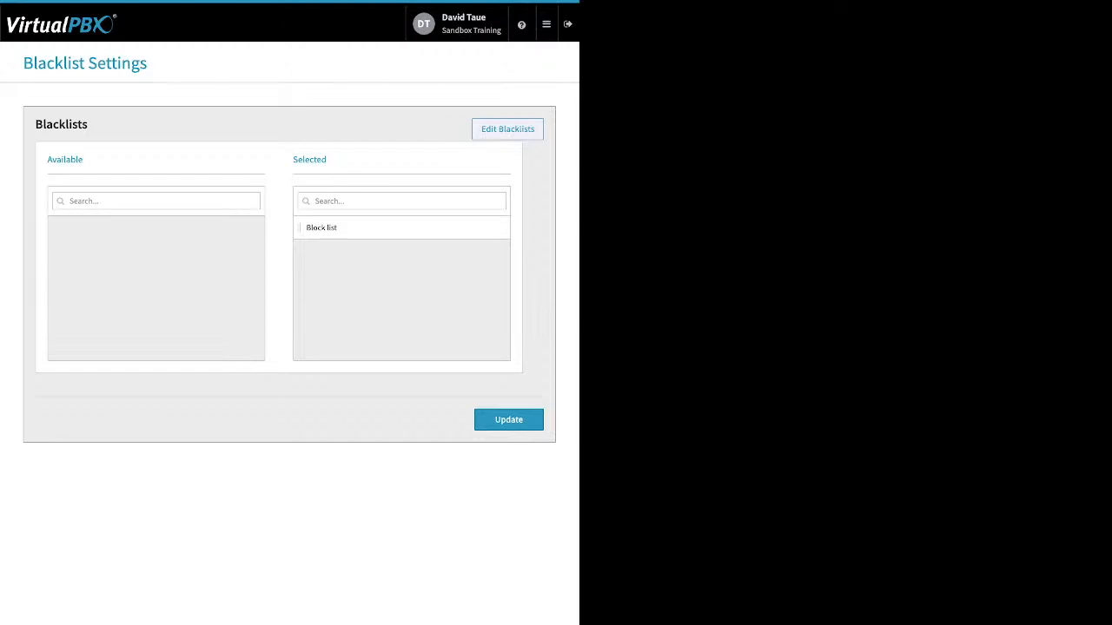
pyautogui.click(507, 129)
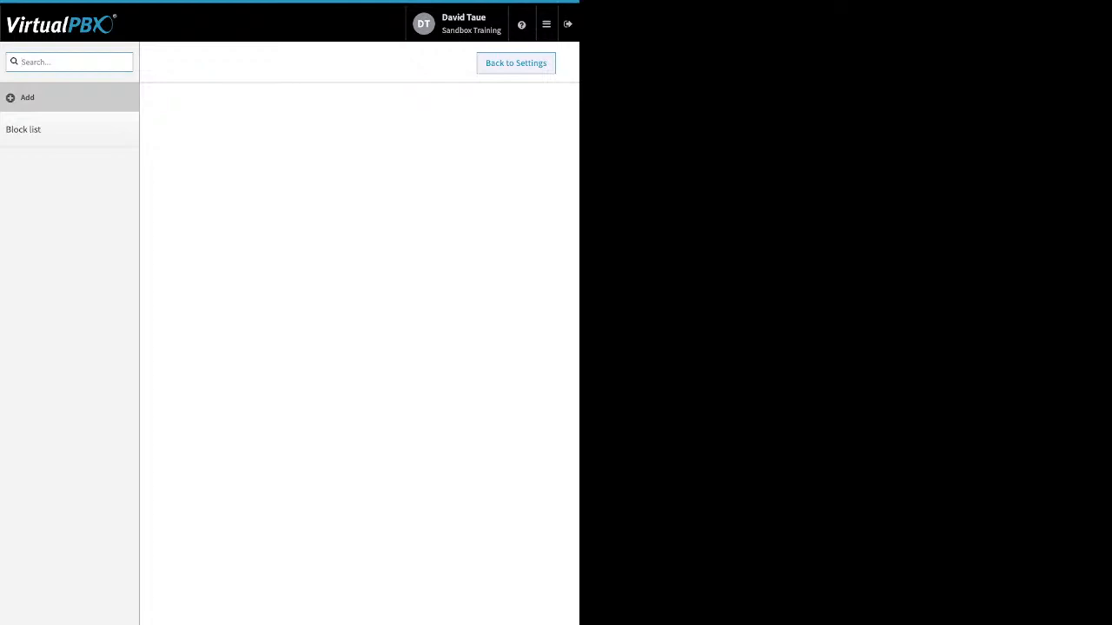
pyautogui.click(24, 129)
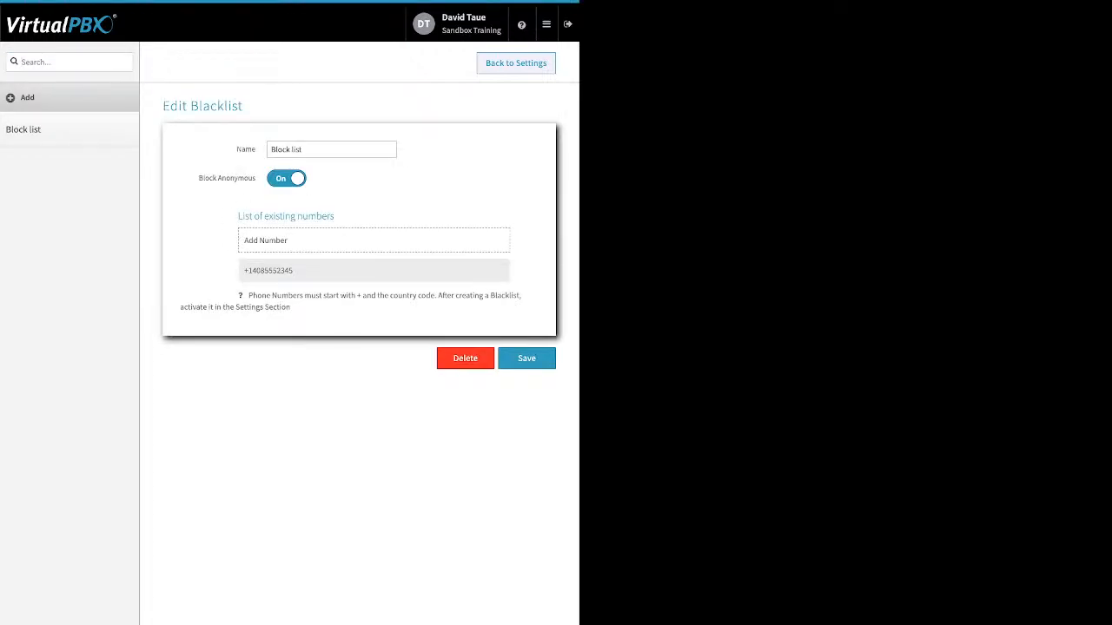
pyautogui.moveTo(374, 271)
pyautogui.click(271, 150)
pyautogui.moveTo(198, 178); pyautogui.dragTo(256, 178)
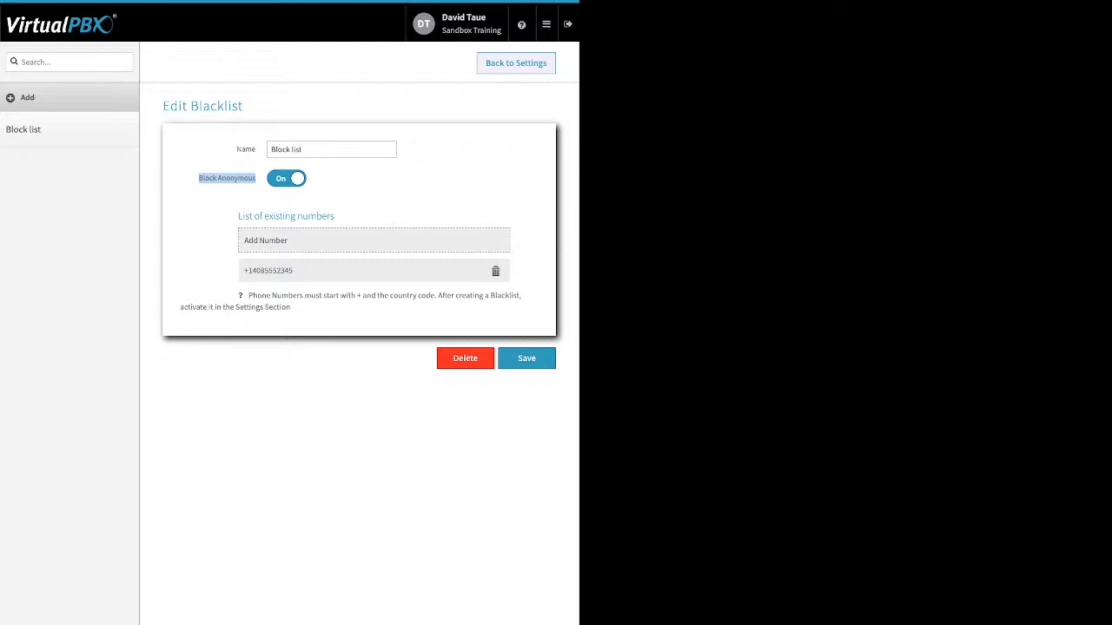
# Show the number entry for the Block list, save the blacklist without a new number, and update the Blacklist Settings.
pyautogui.click(373, 241)
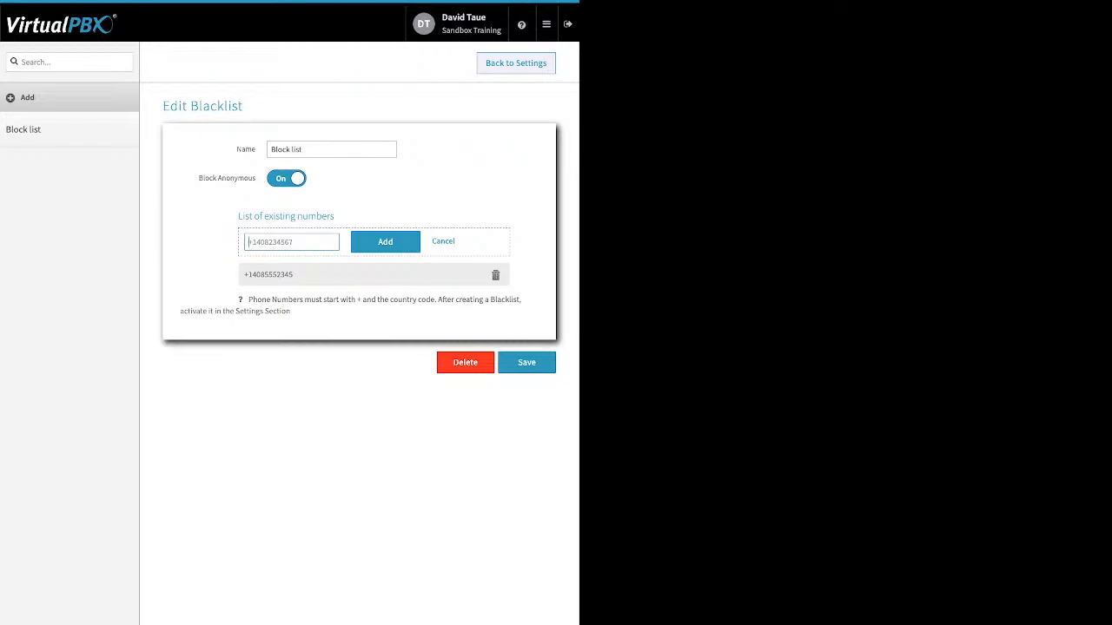
pyautogui.click(527, 362)
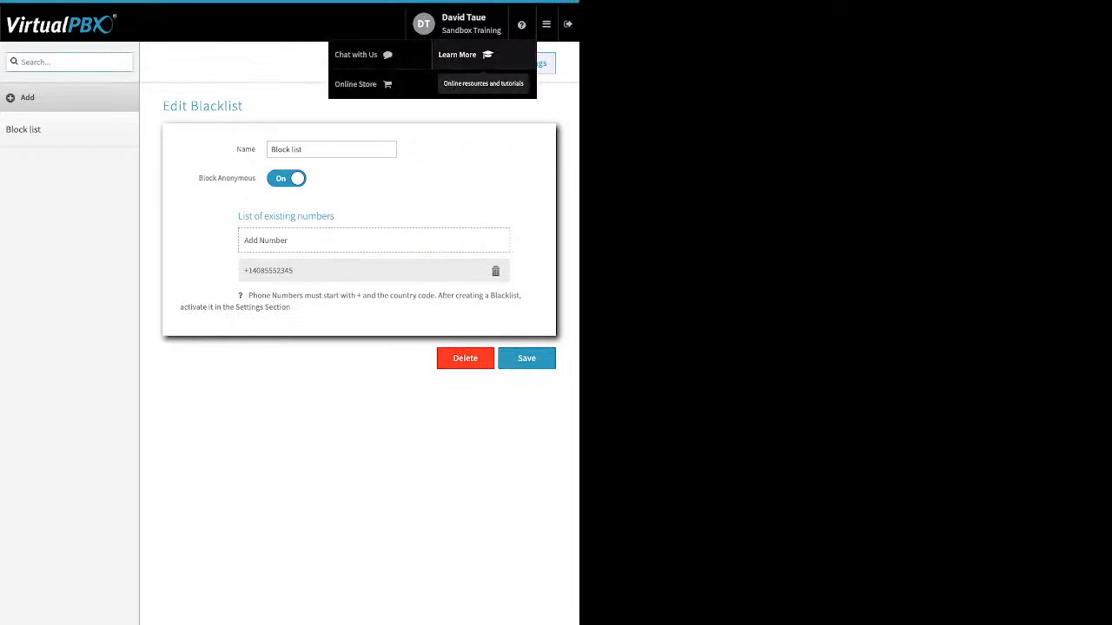
pyautogui.click(516, 63)
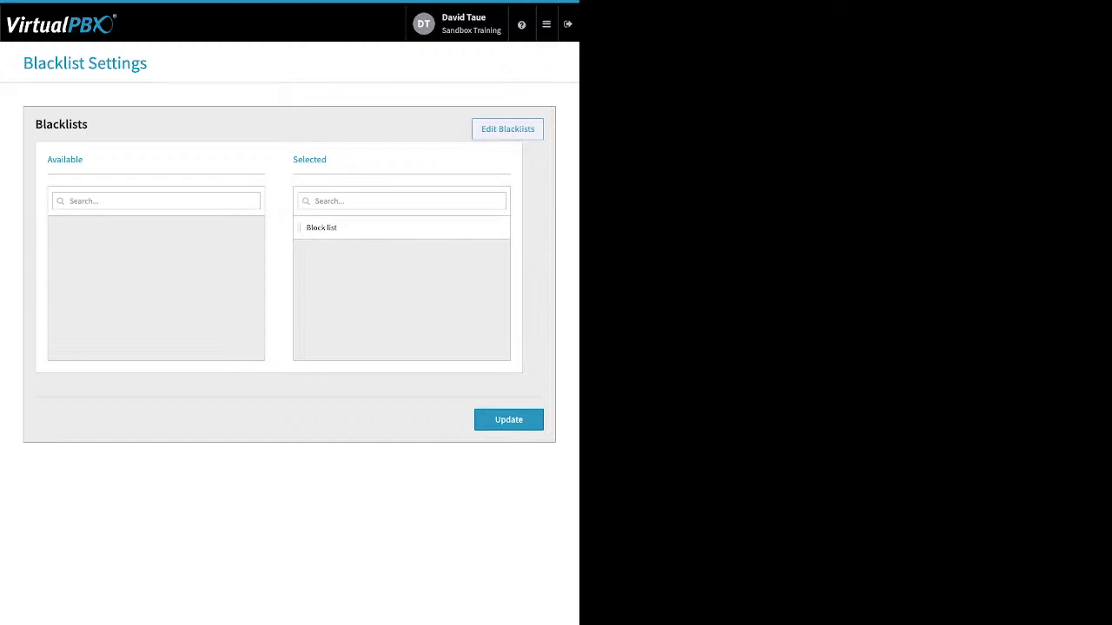
pyautogui.moveTo(327, 160); pyautogui.dragTo(293, 160)
pyautogui.click(509, 420)
# Open the Dynamic Caller ID rules and review the area code match of the 408 rule.
pyautogui.click(547, 23)
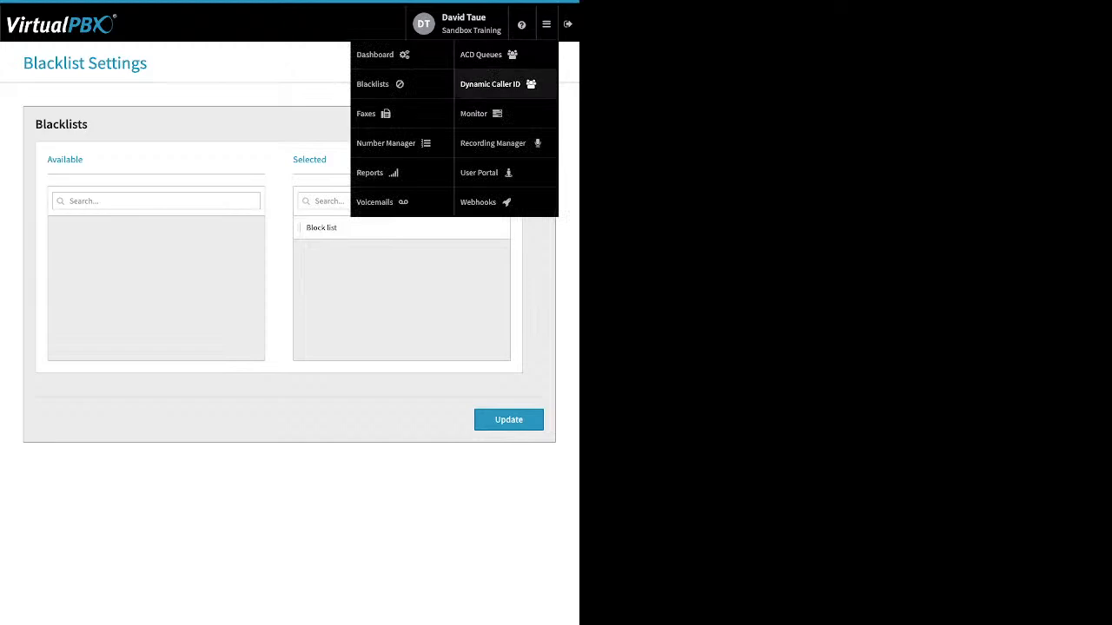
pyautogui.click(490, 83)
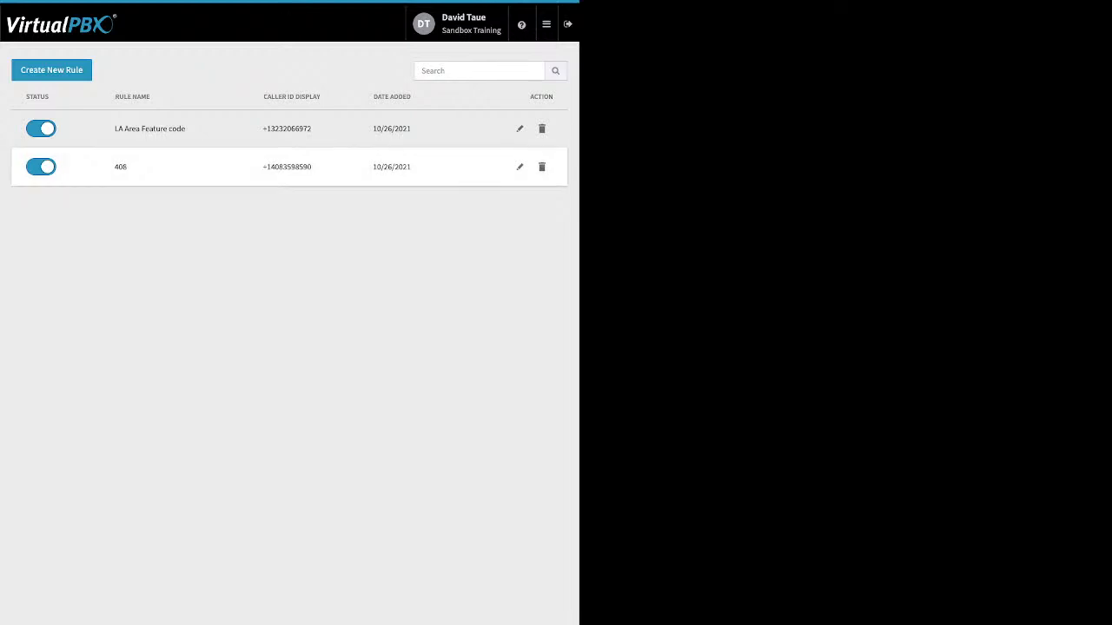
pyautogui.click(520, 167)
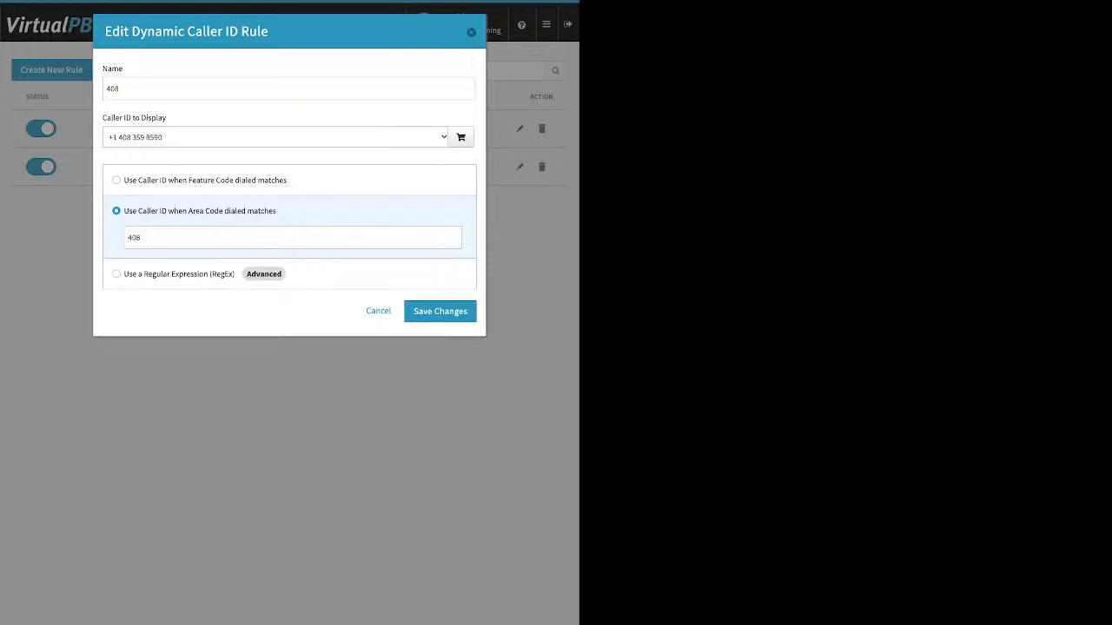
pyautogui.click(156, 237)
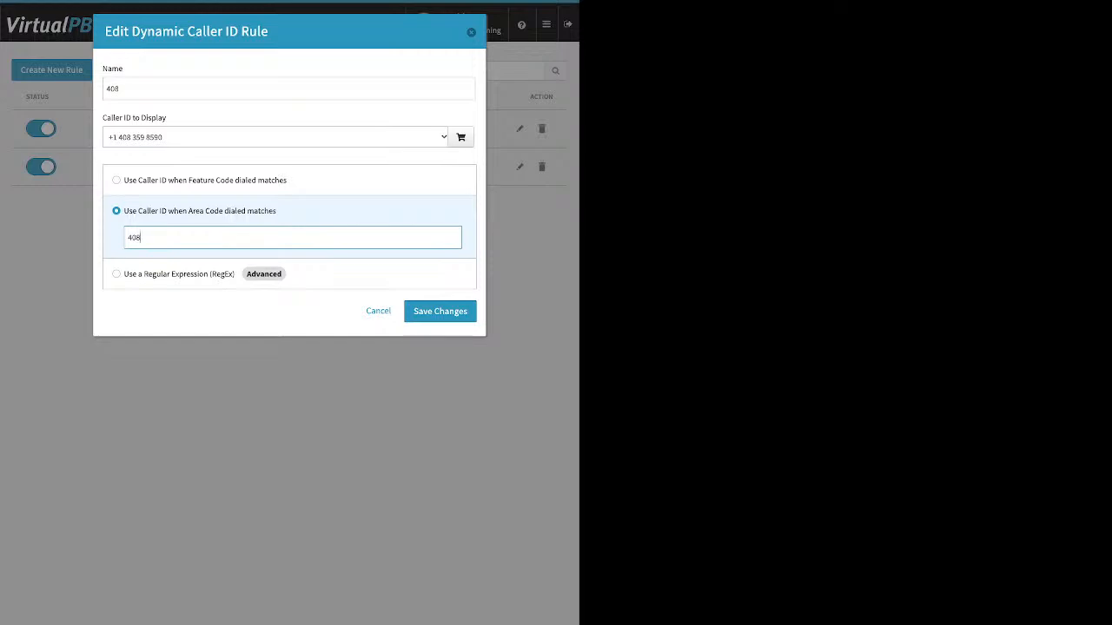
pyautogui.press('Return')
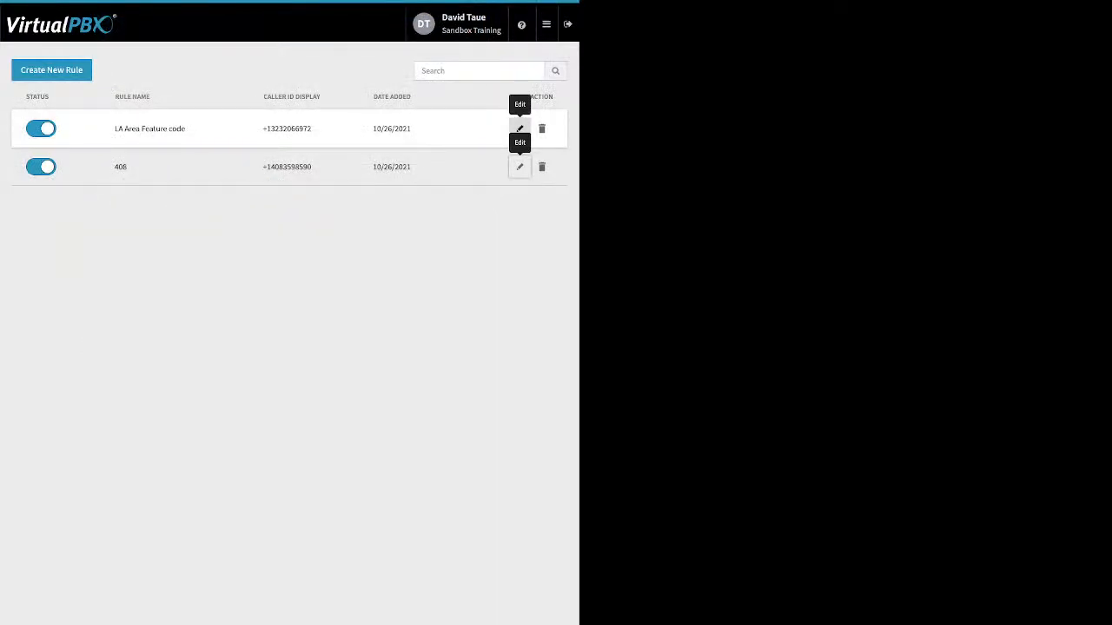
# Review the feature code match of the LA Area Feature code rule and close it without saving.
pyautogui.click(519, 129)
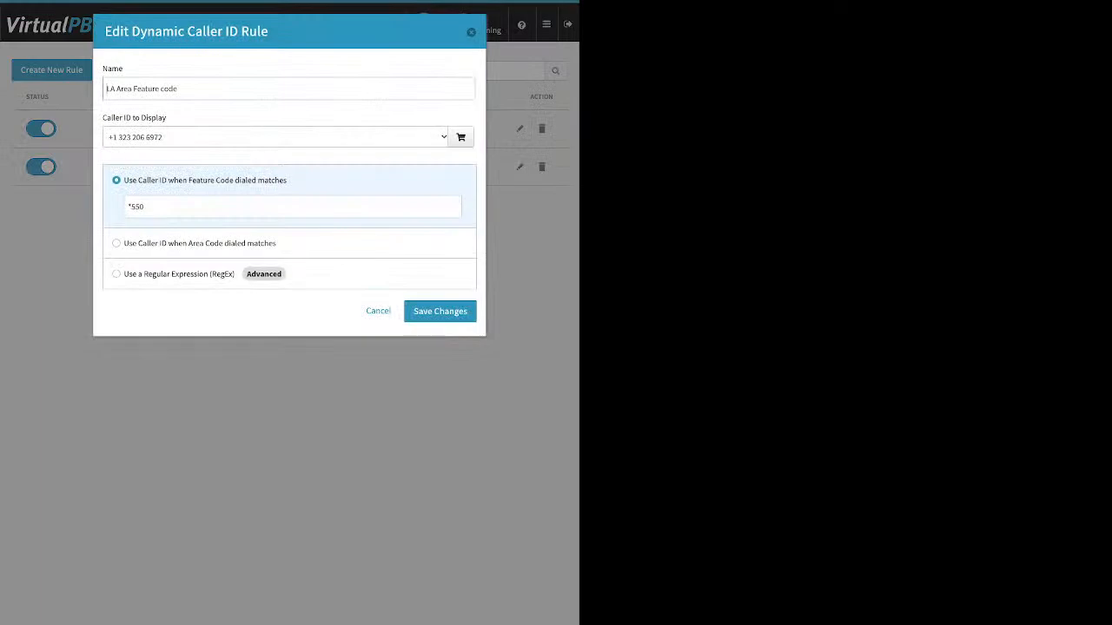
pyautogui.click(146, 206)
pyautogui.click(378, 311)
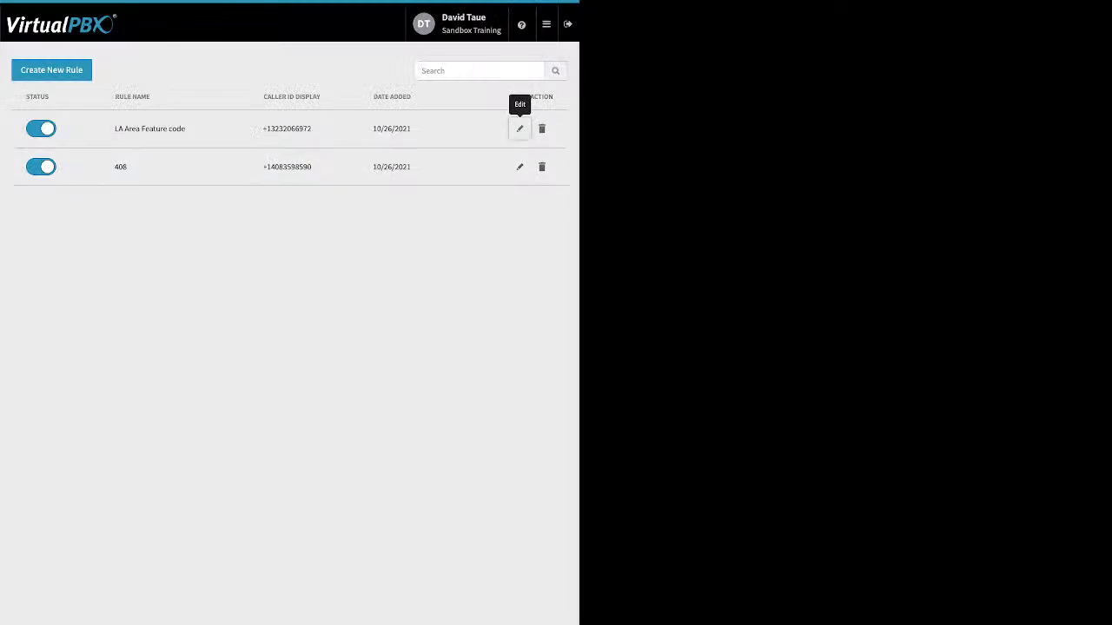
# Open Faxes, list the inbound faxes of Sandbox Training's Main Faxbox, and select the fax received 11/23/2021.
pyautogui.click(546, 23)
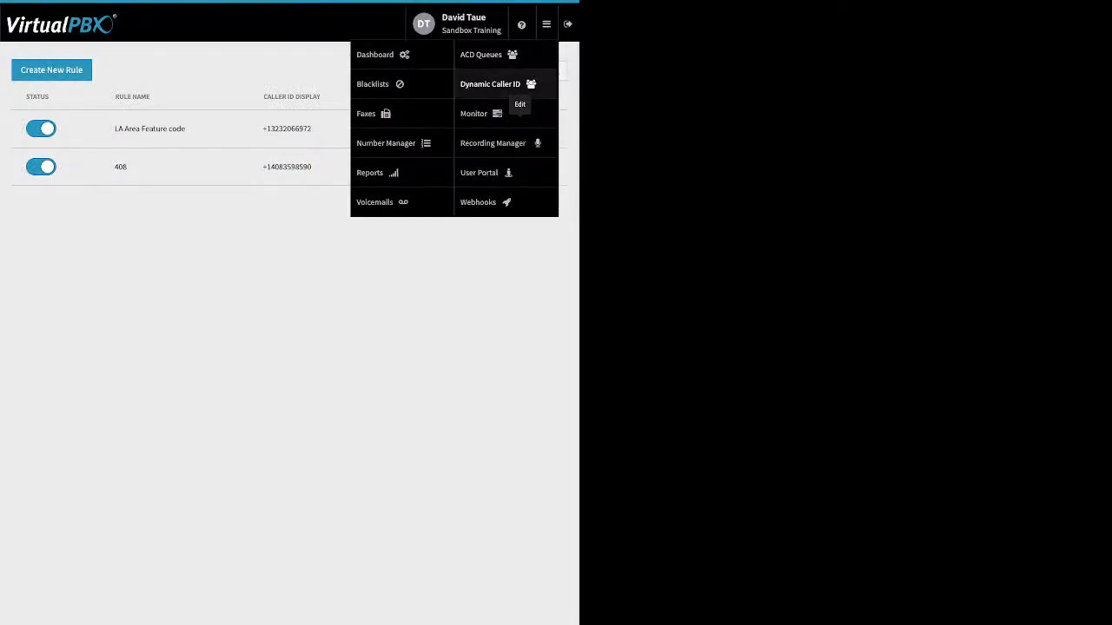
pyautogui.click(369, 113)
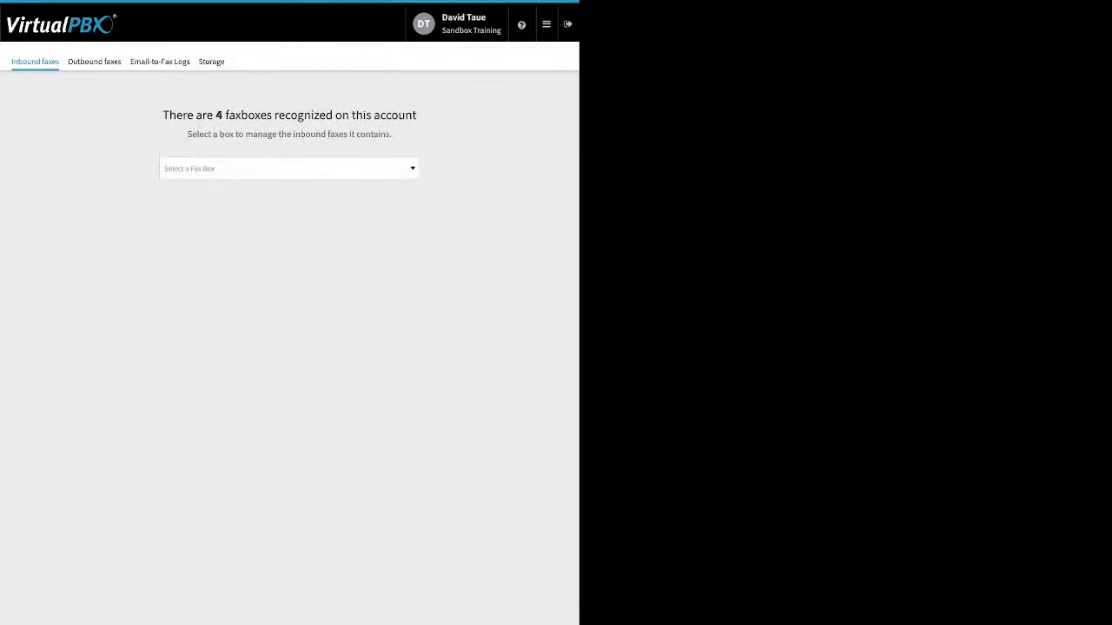
pyautogui.click(290, 168)
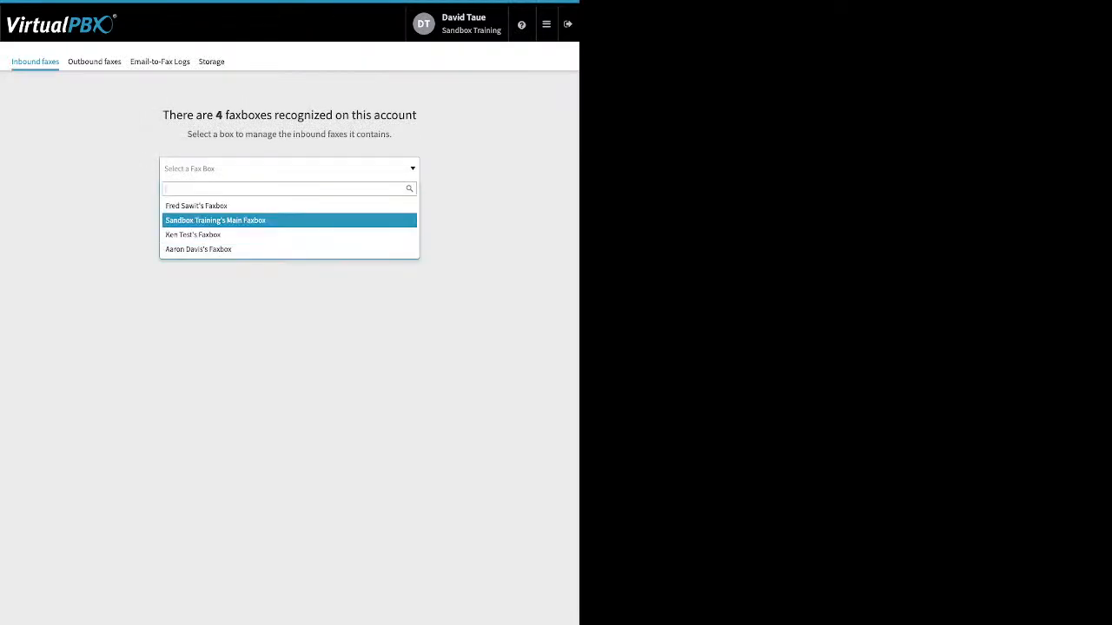
pyautogui.click(290, 221)
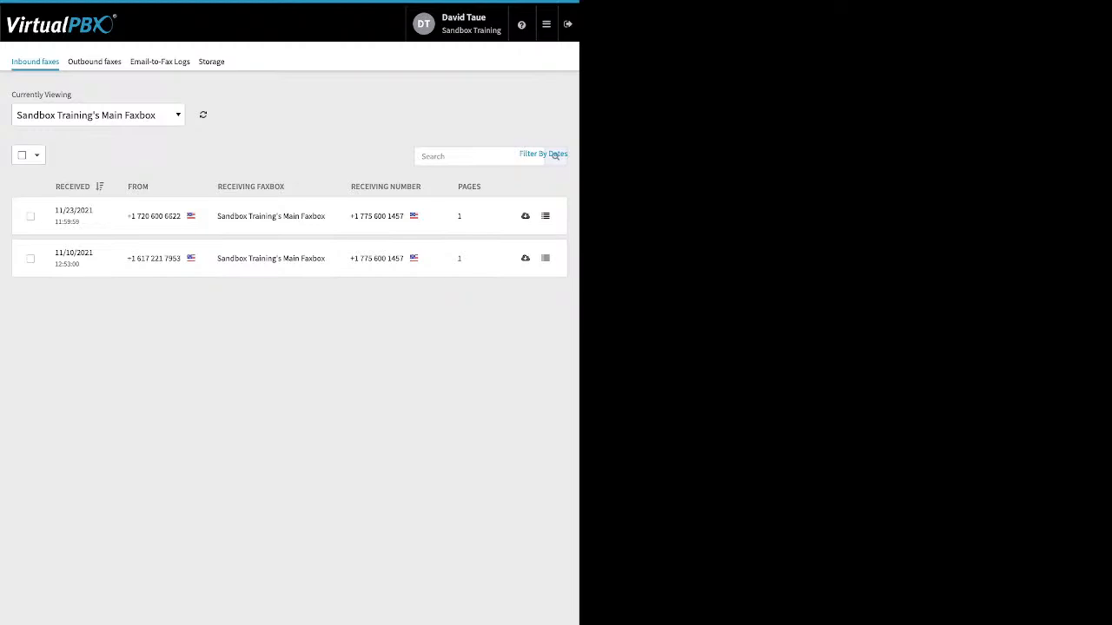
pyautogui.click(30, 217)
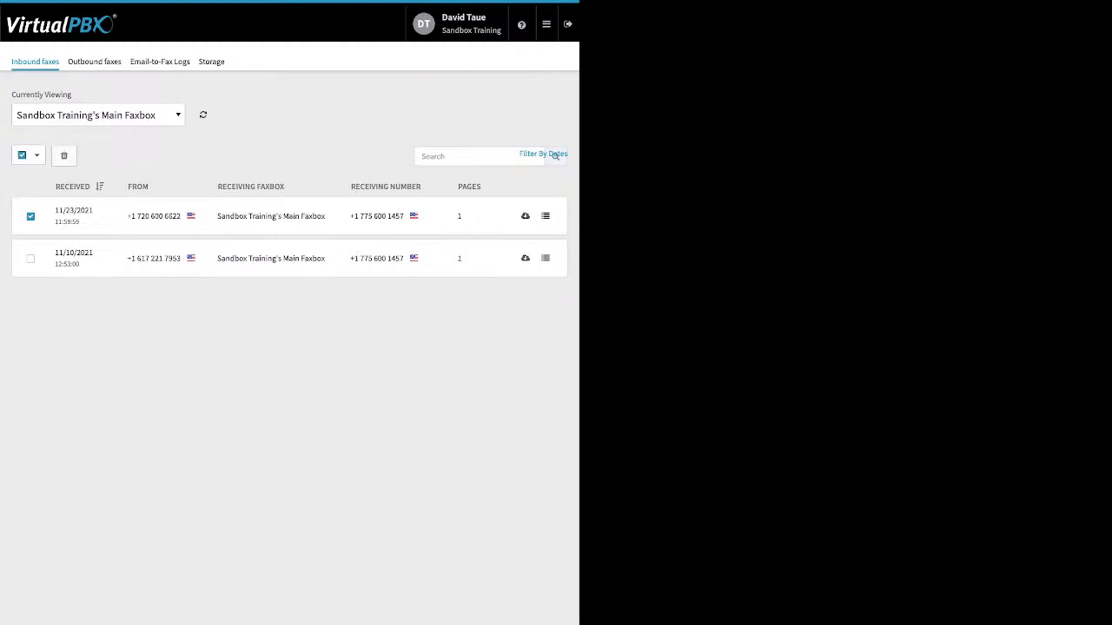
# List the outbound faxes sent from Sandbox Training's Main Faxbox.
pyautogui.click(93, 62)
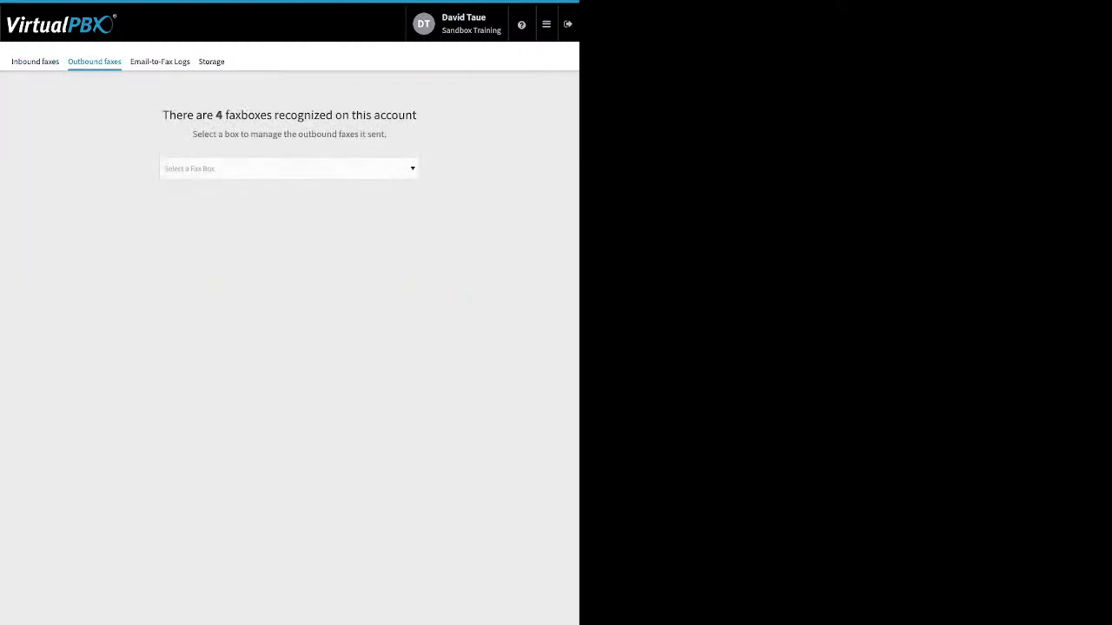
pyautogui.click(288, 168)
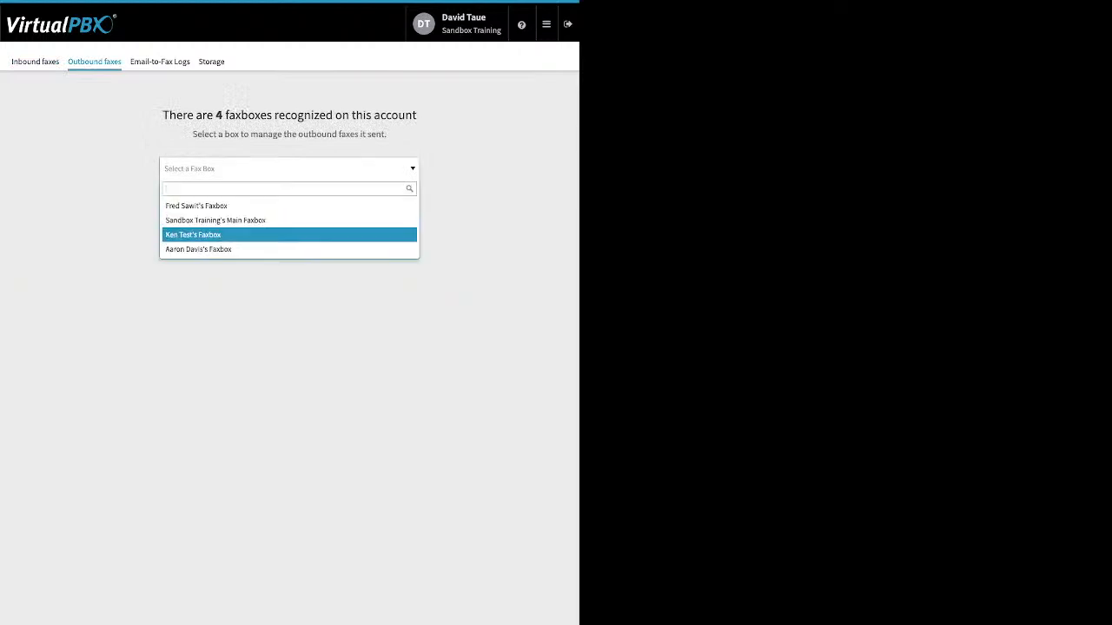
pyautogui.click(261, 220)
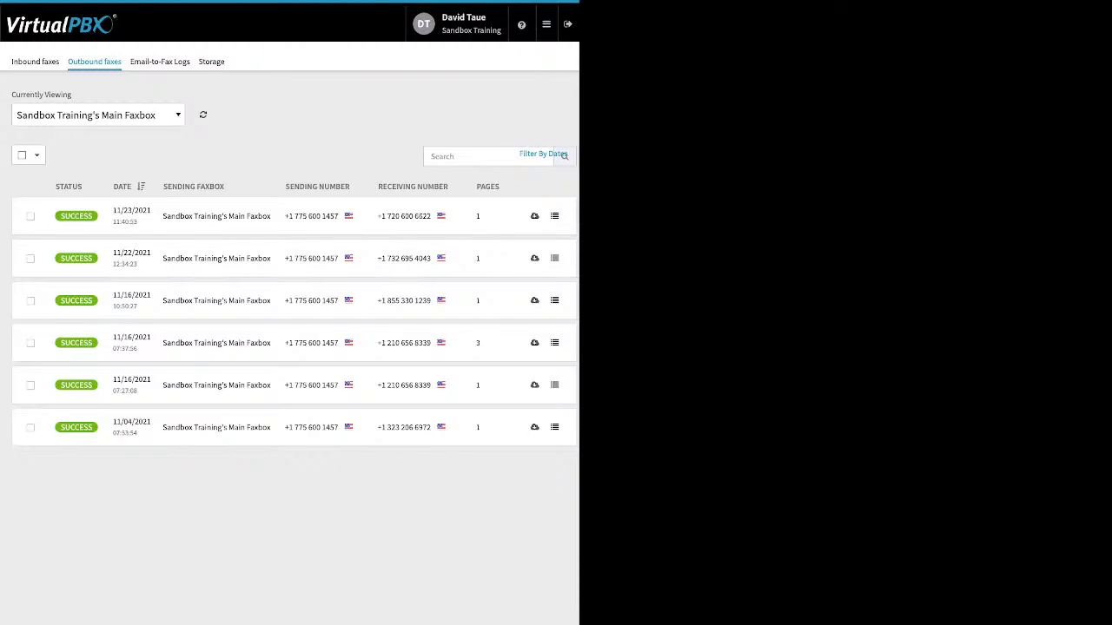
# Open the Email-to-Fax Logs, review the errors in the technical details of the 11/04/2021 07:52:14 entry, and close the details.
pyautogui.click(160, 61)
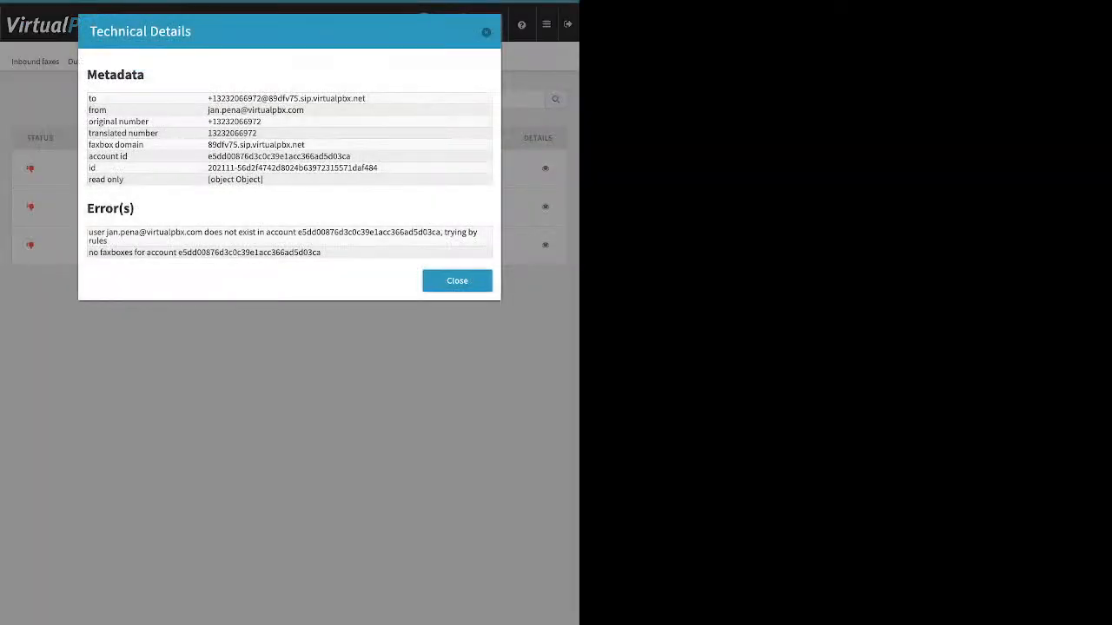
pyautogui.tripleClick(283, 233)
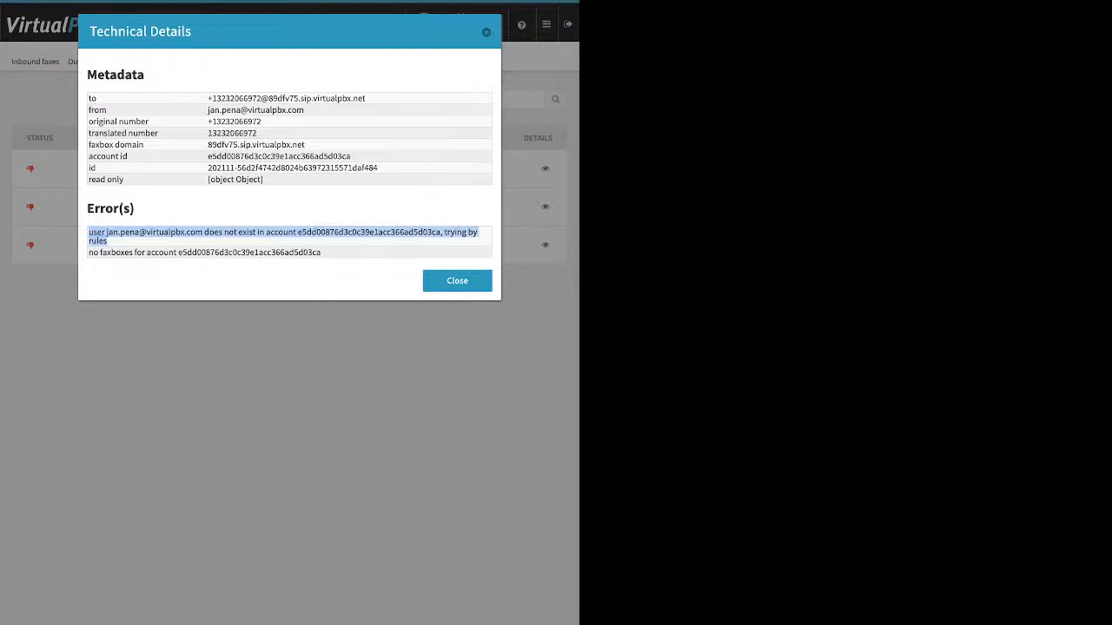
pyautogui.moveTo(323, 252); pyautogui.dragTo(99, 242)
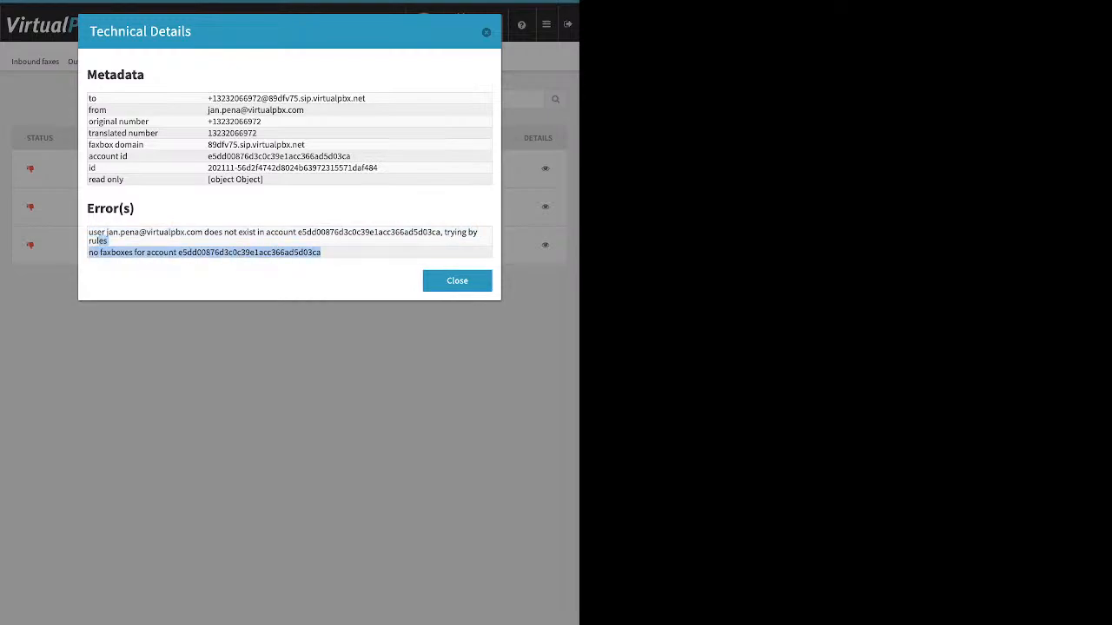
pyautogui.press('Escape')
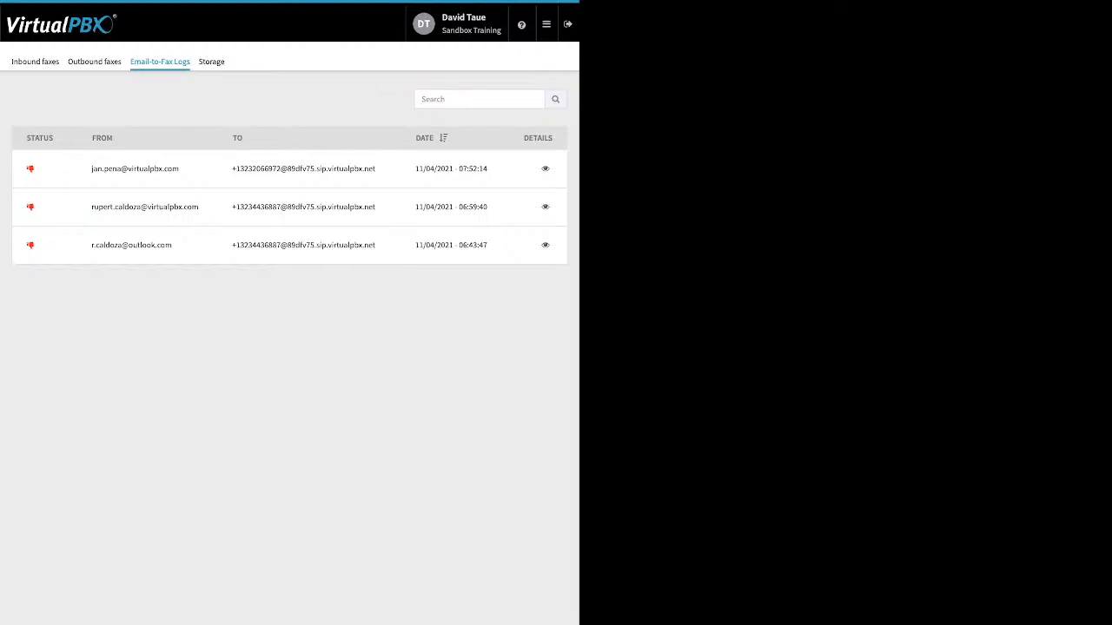
# List the outbound faxes of the test user's faxbox and return to the Email-to-Fax Logs.
pyautogui.click(95, 62)
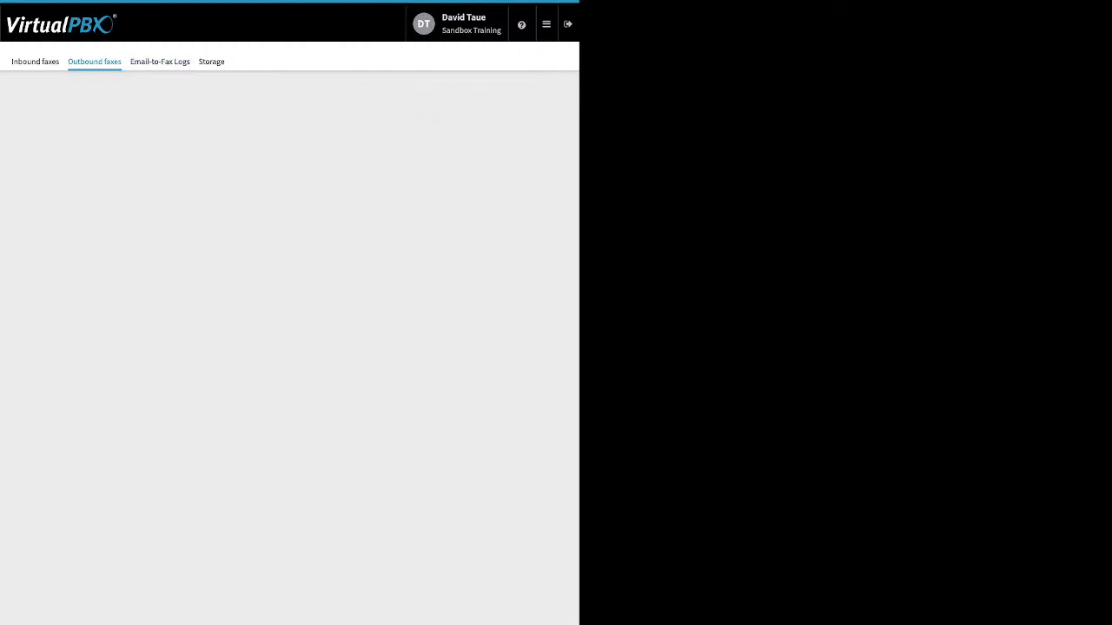
pyautogui.click(289, 169)
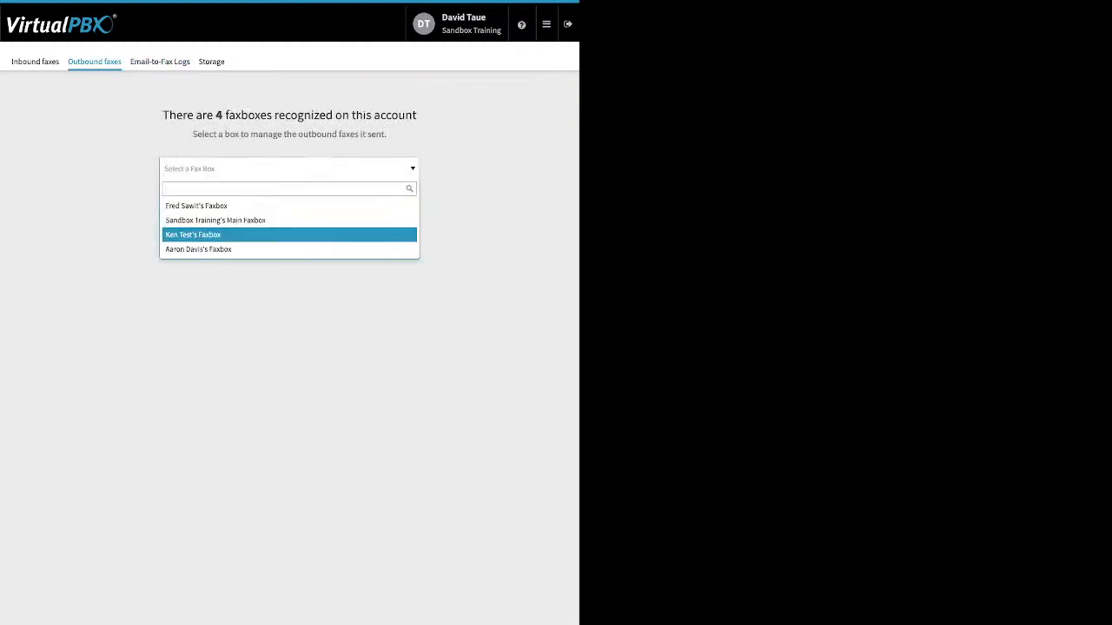
pyautogui.click(289, 234)
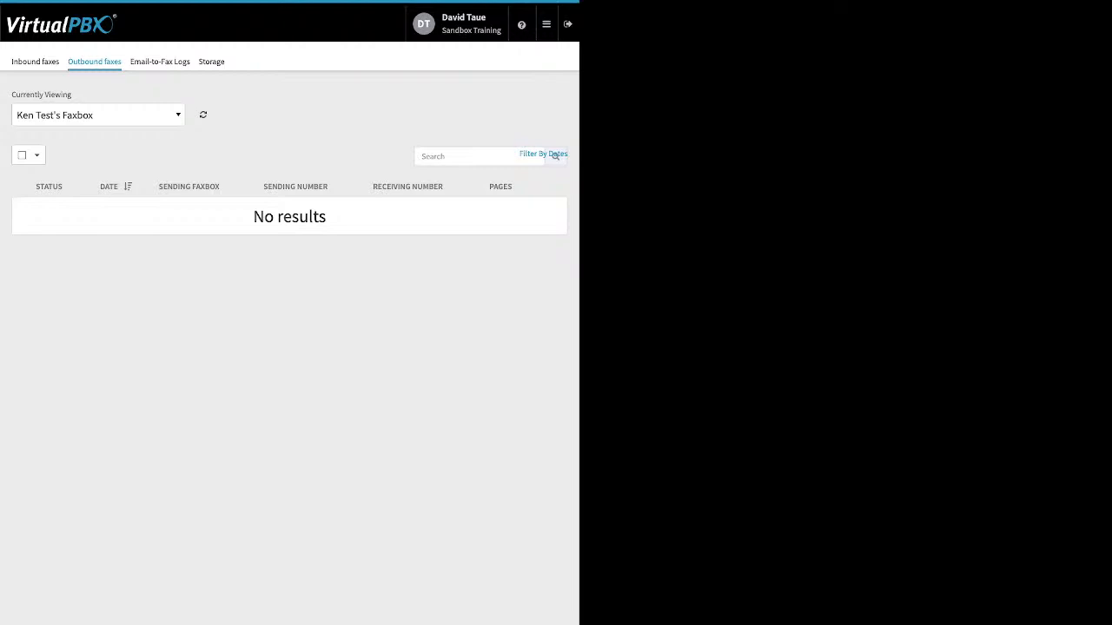
pyautogui.click(160, 61)
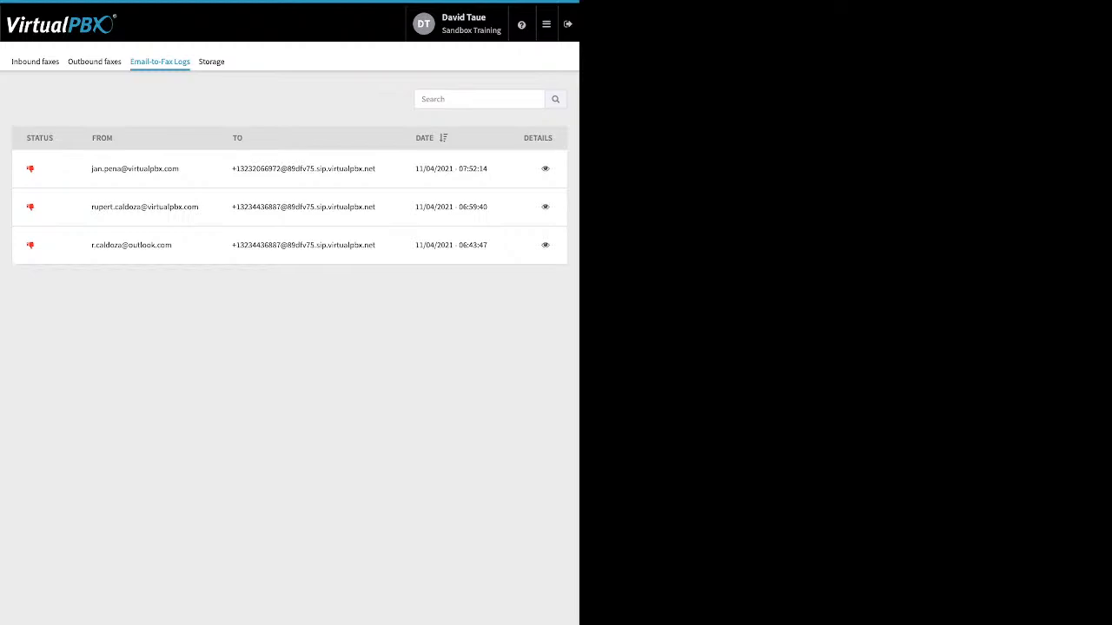
# Open Monitor, filter employees by Available and Busy, and review the devices list and the active and parked calls areas.
pyautogui.click(545, 24)
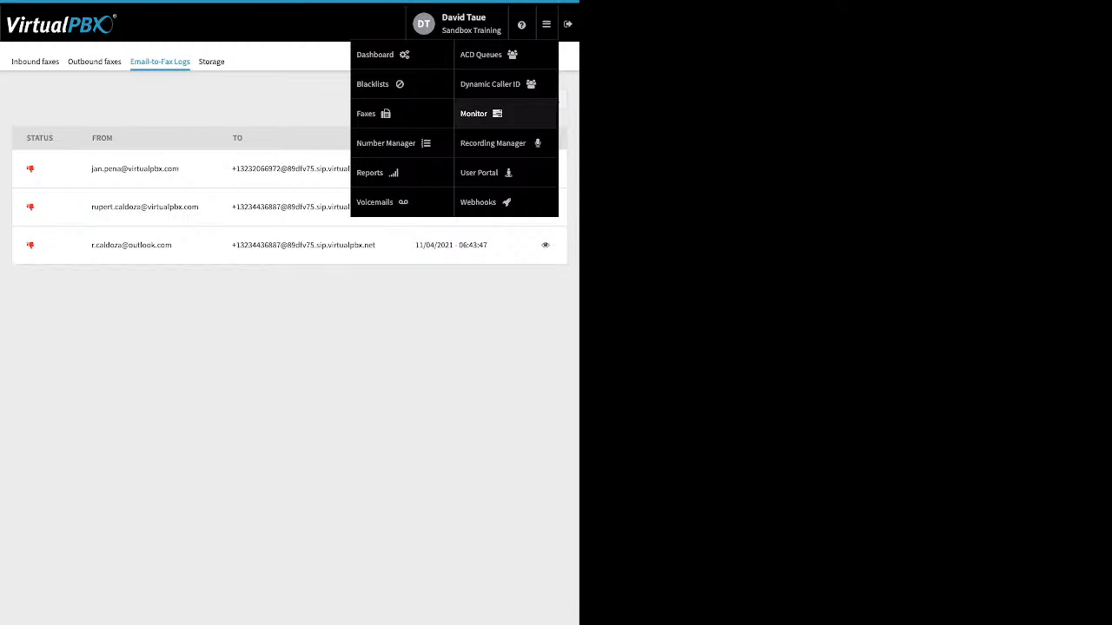
pyautogui.click(478, 113)
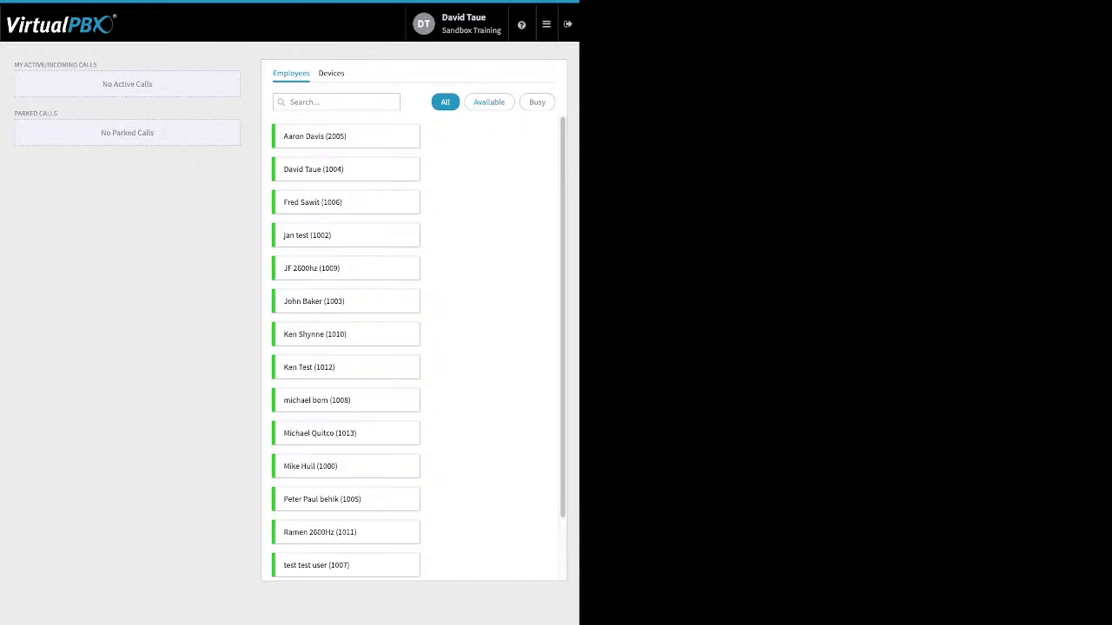
pyautogui.click(489, 102)
pyautogui.click(536, 102)
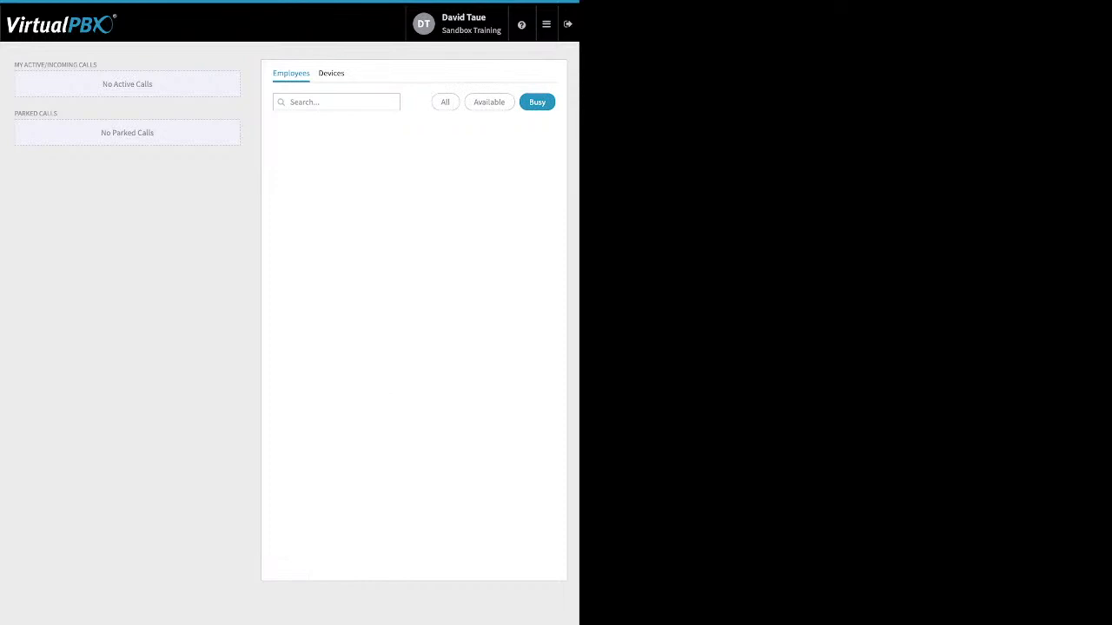
pyautogui.click(330, 73)
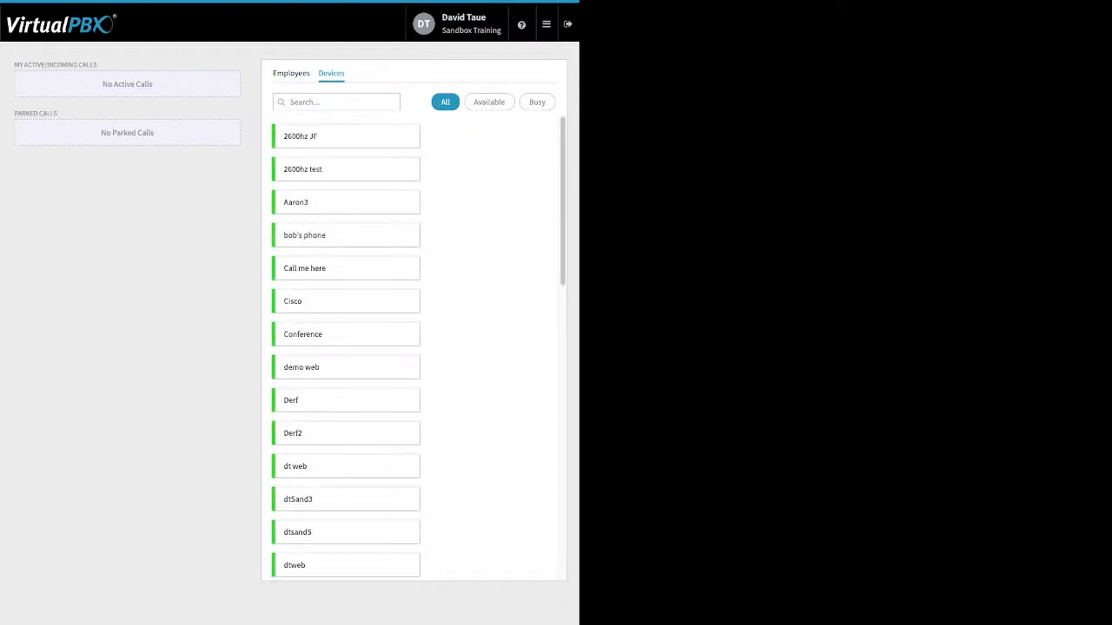
pyautogui.moveTo(165, 146); pyautogui.dragTo(14, 65)
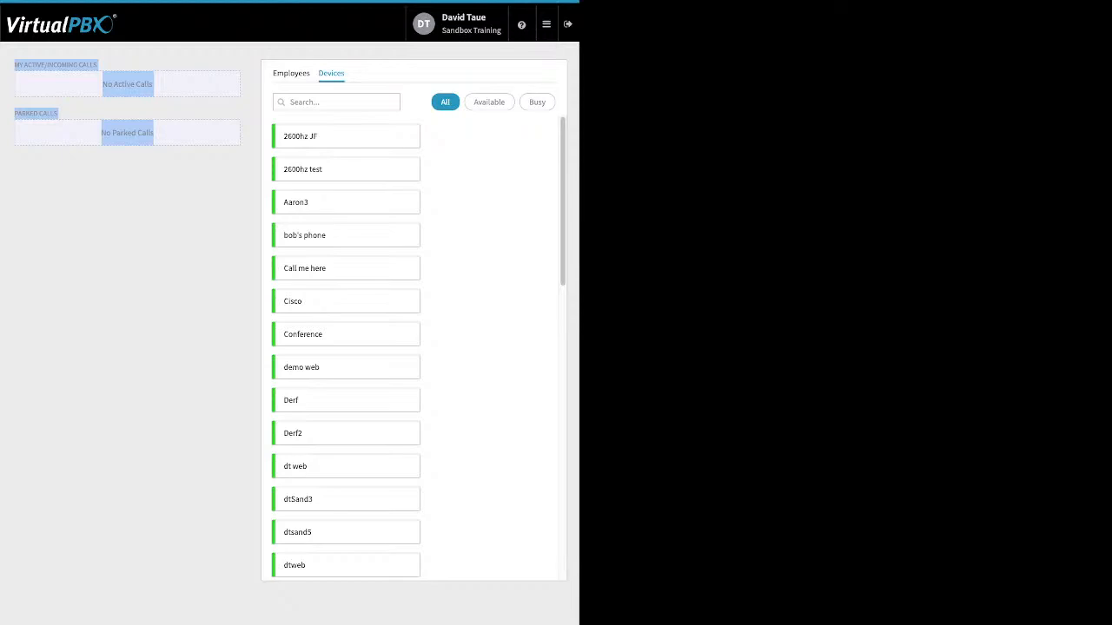
# Open the Number Manager and view Sandbox Training's spare numbers.
pyautogui.click(545, 23)
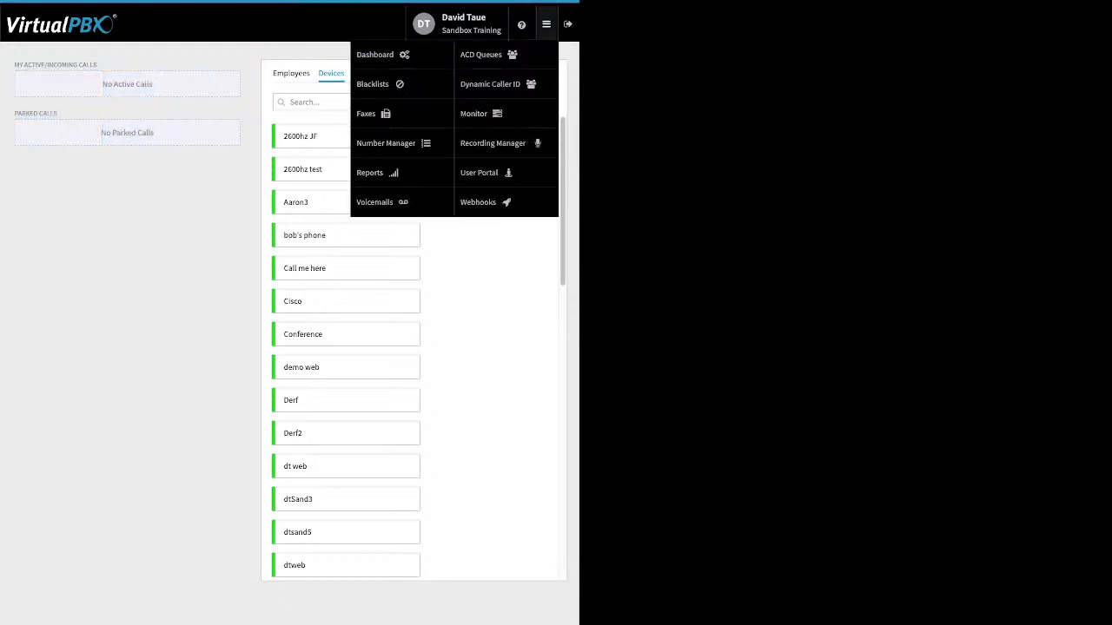
pyautogui.click(386, 142)
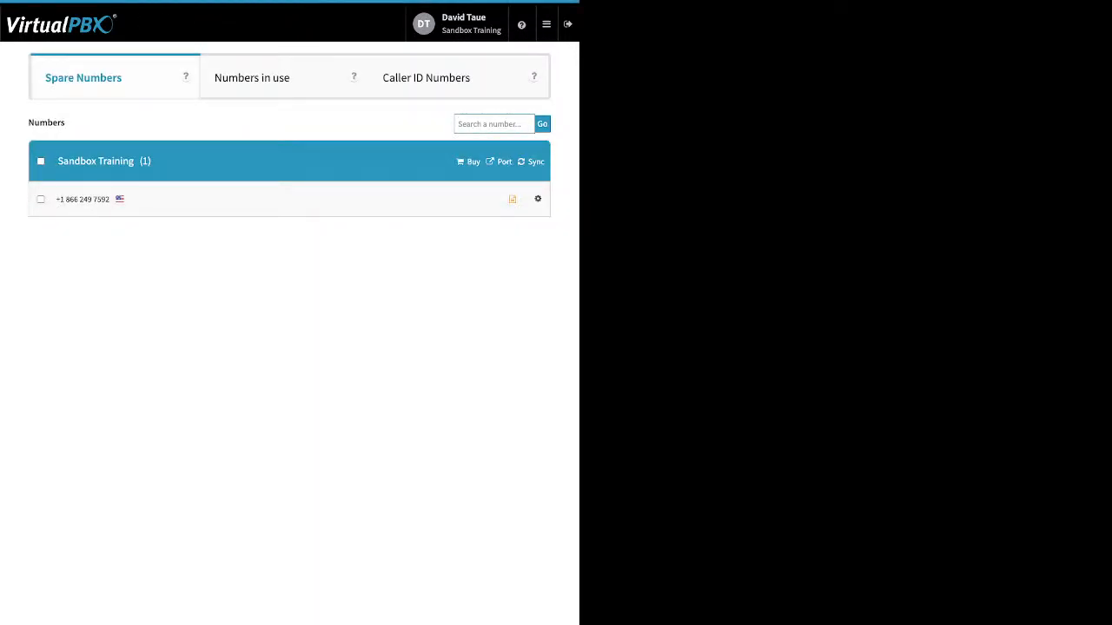
pyautogui.click(545, 23)
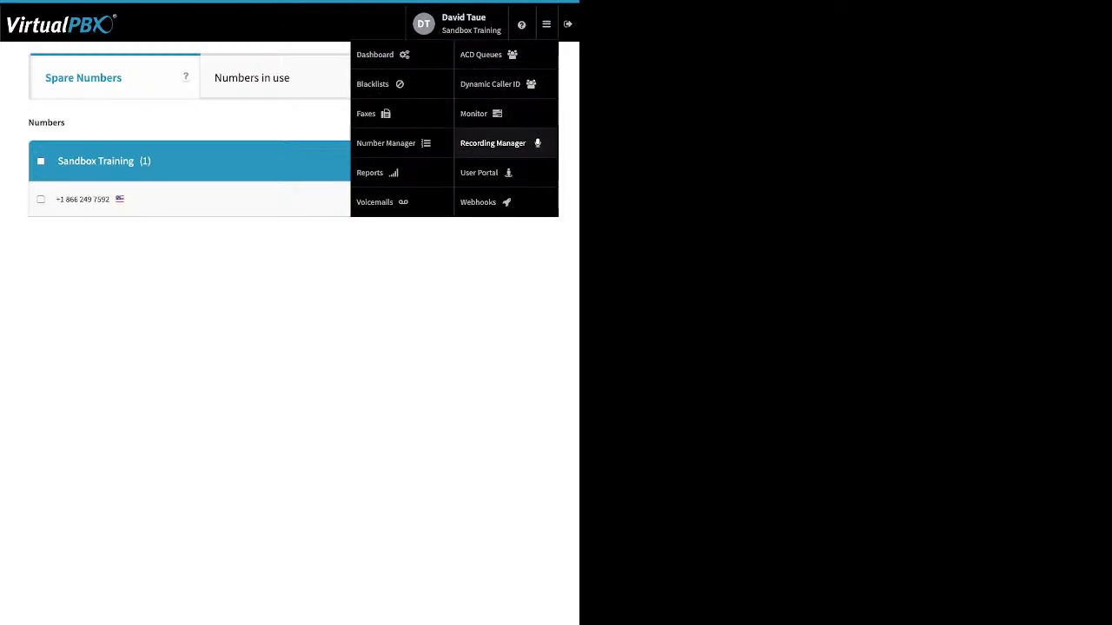
pyautogui.click(487, 173)
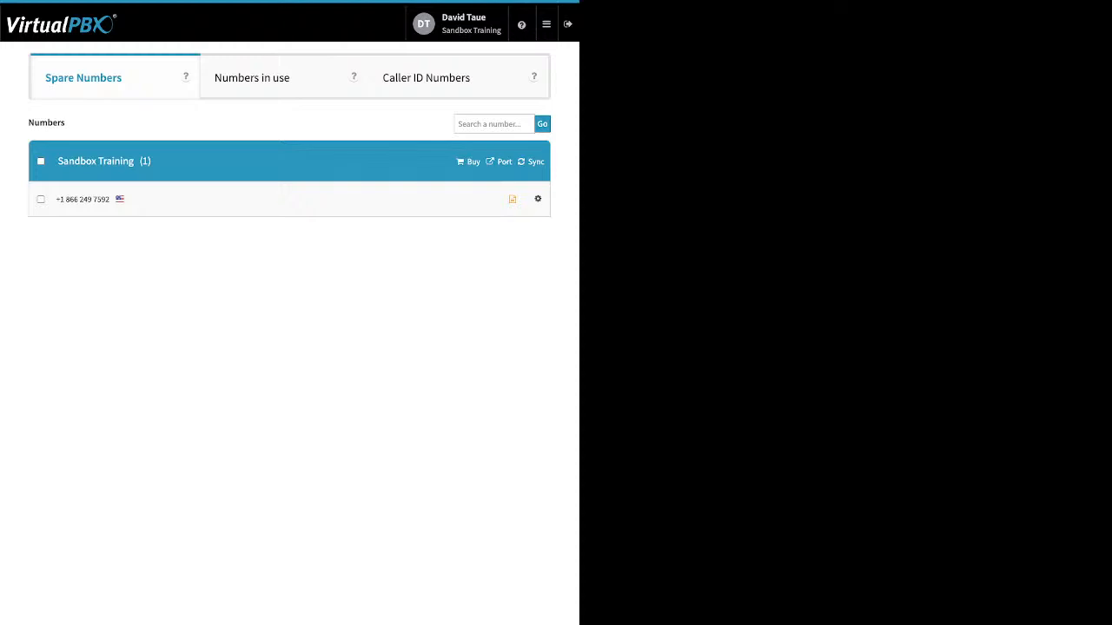
# Open Voicemails and list the received voicemails of the FrontDesk VM box.
pyautogui.moveTo(547, 25)
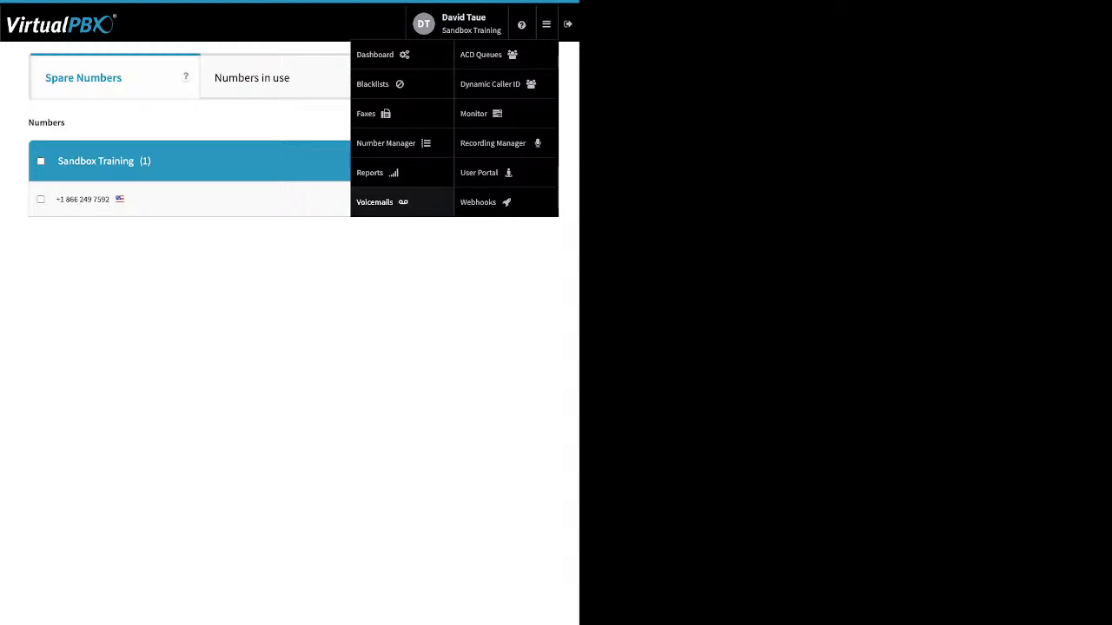
pyautogui.click(374, 201)
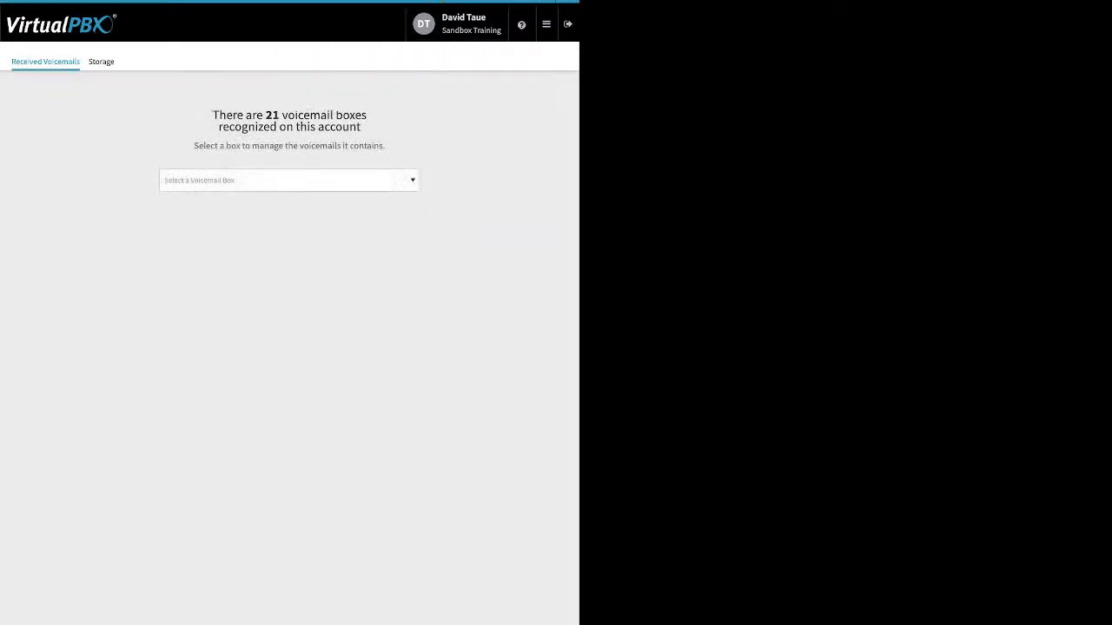
pyautogui.click(289, 181)
pyautogui.click(278, 261)
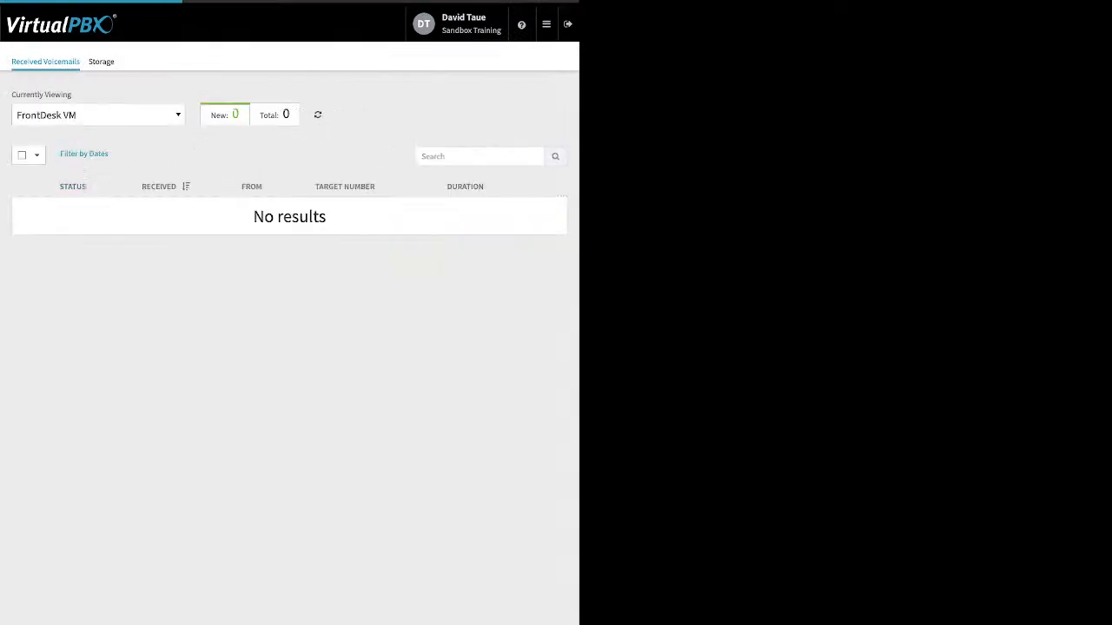
# View the received voicemails of an individual employee's VMBox and of the signed-in admin's own VMBox.
pyautogui.click(98, 115)
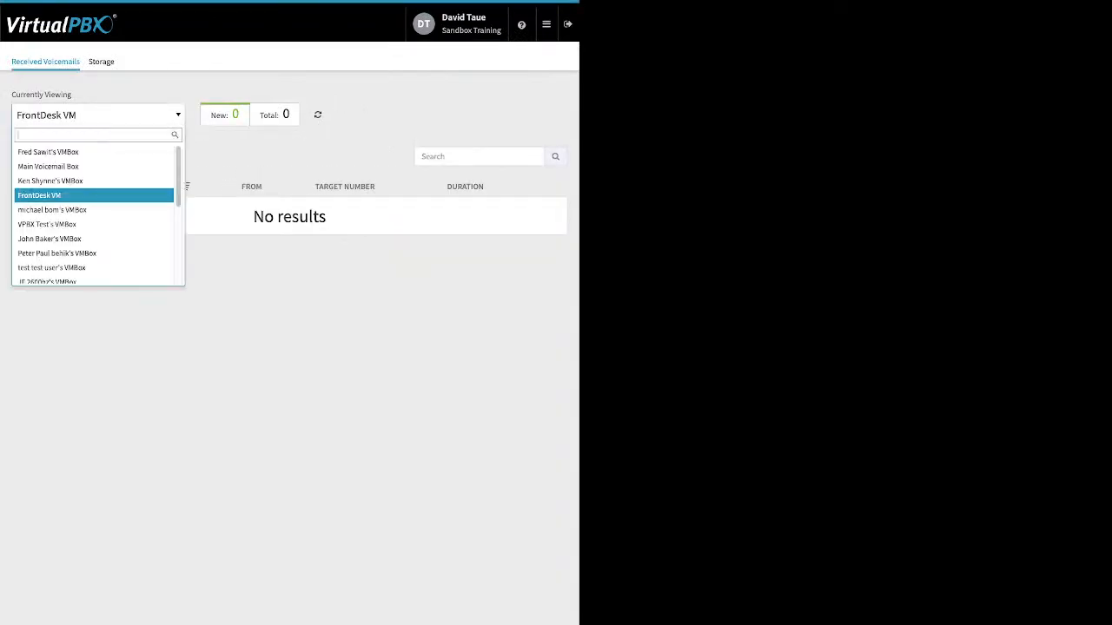
pyautogui.click(50, 239)
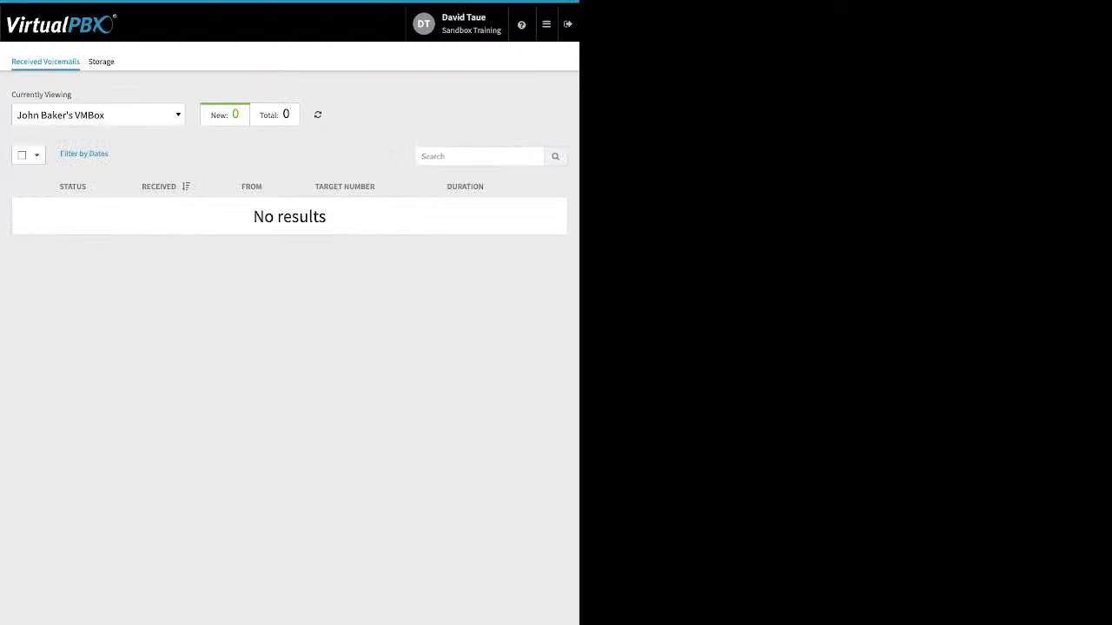
pyautogui.click(98, 115)
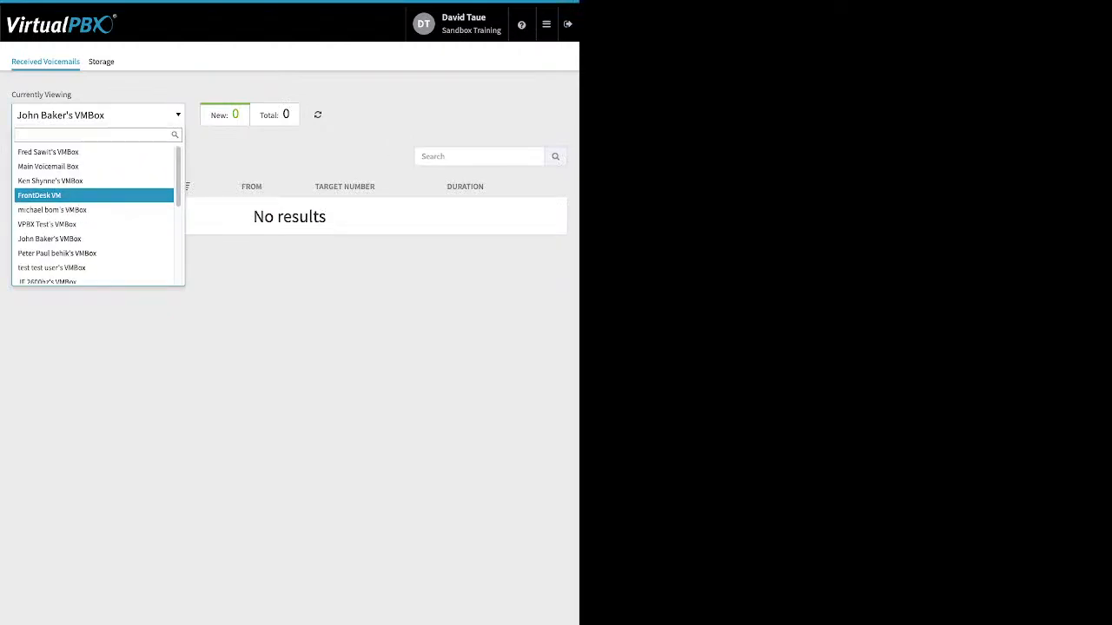
pyautogui.scroll(-10, 94, 198)
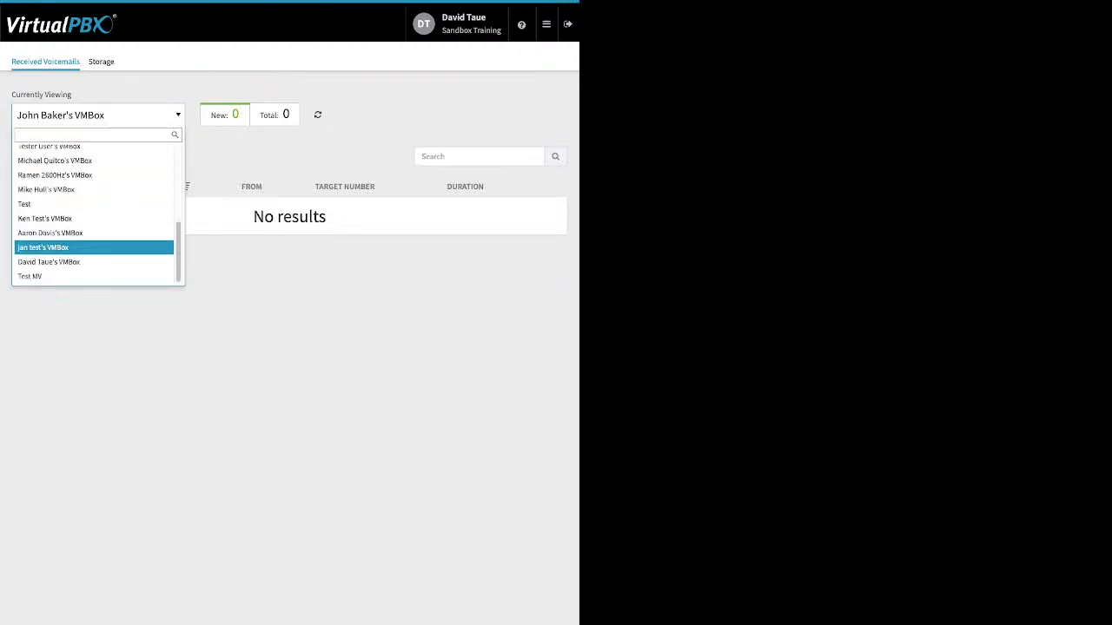
pyautogui.click(49, 263)
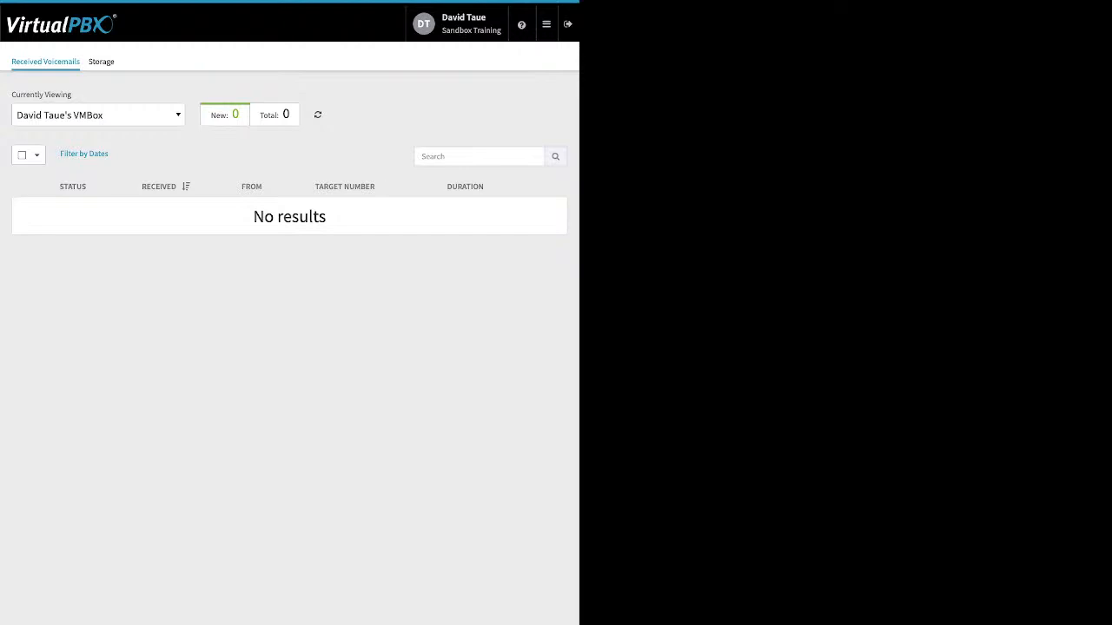
# View the account's Webhooks page and open the User Portal.
pyautogui.click(547, 25)
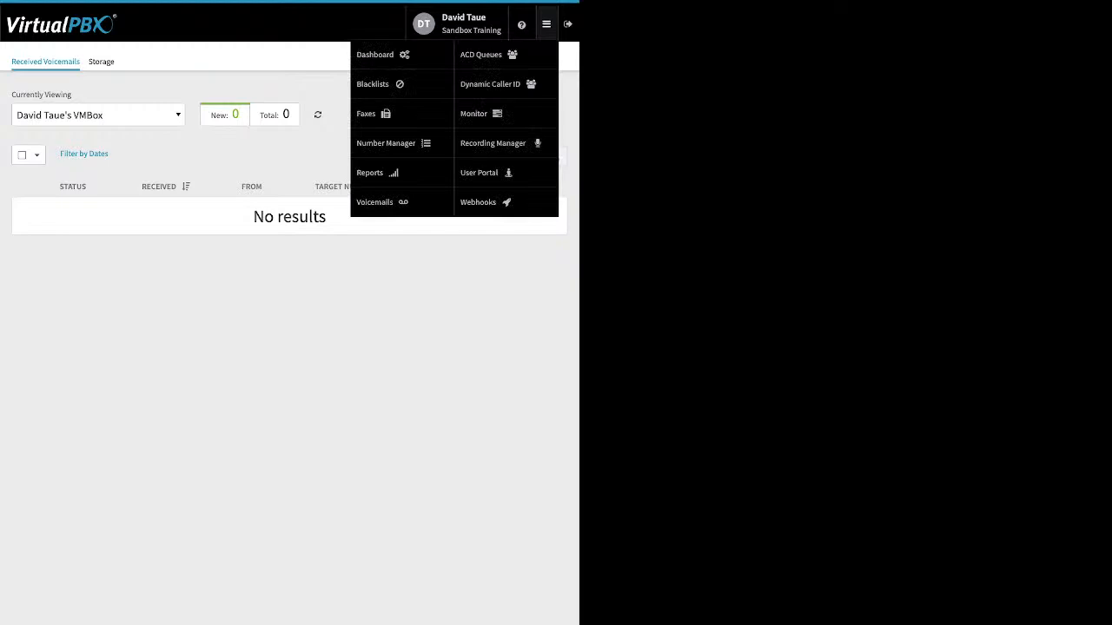
pyautogui.click(477, 201)
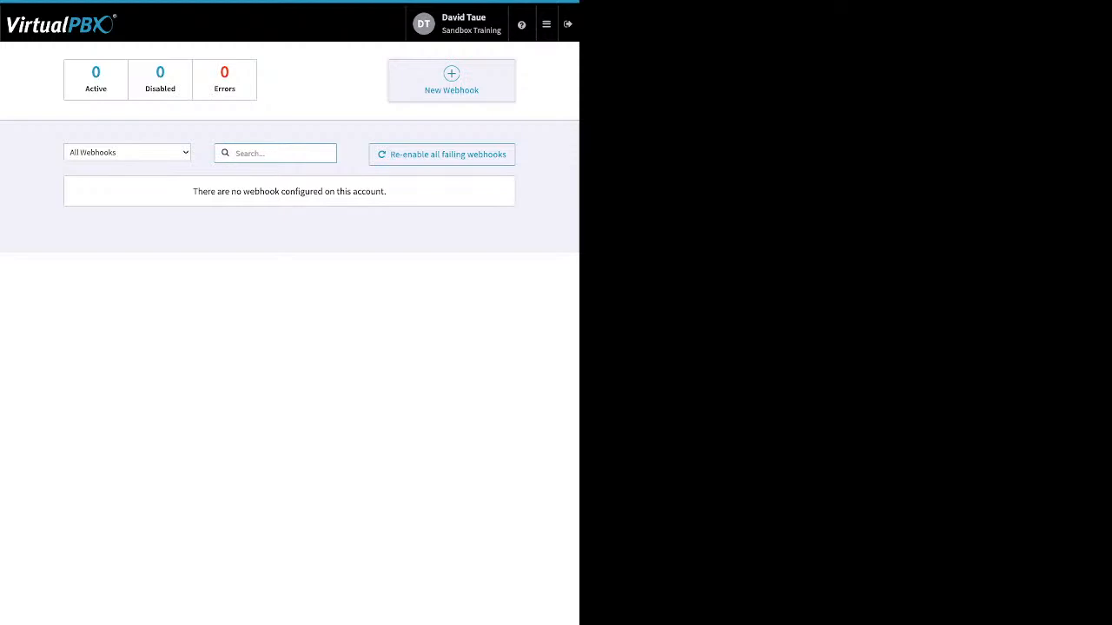
pyautogui.moveTo(546, 24)
pyautogui.click(487, 173)
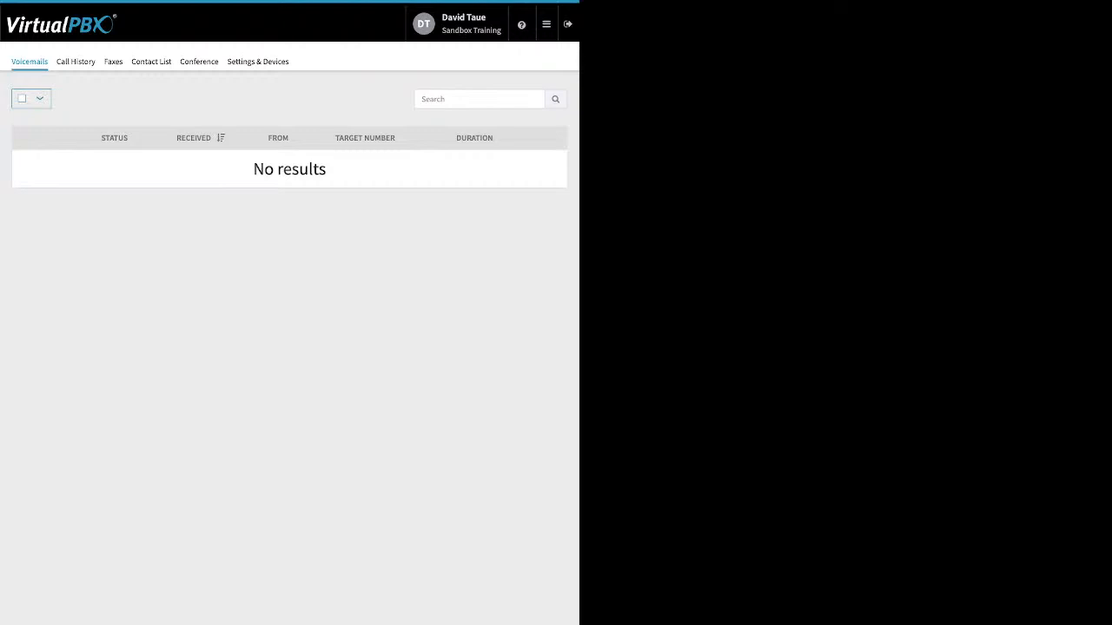
# Review the User Portal's Call History with its start and end date filters, plus the Faxes and Contact List pages.
pyautogui.click(76, 61)
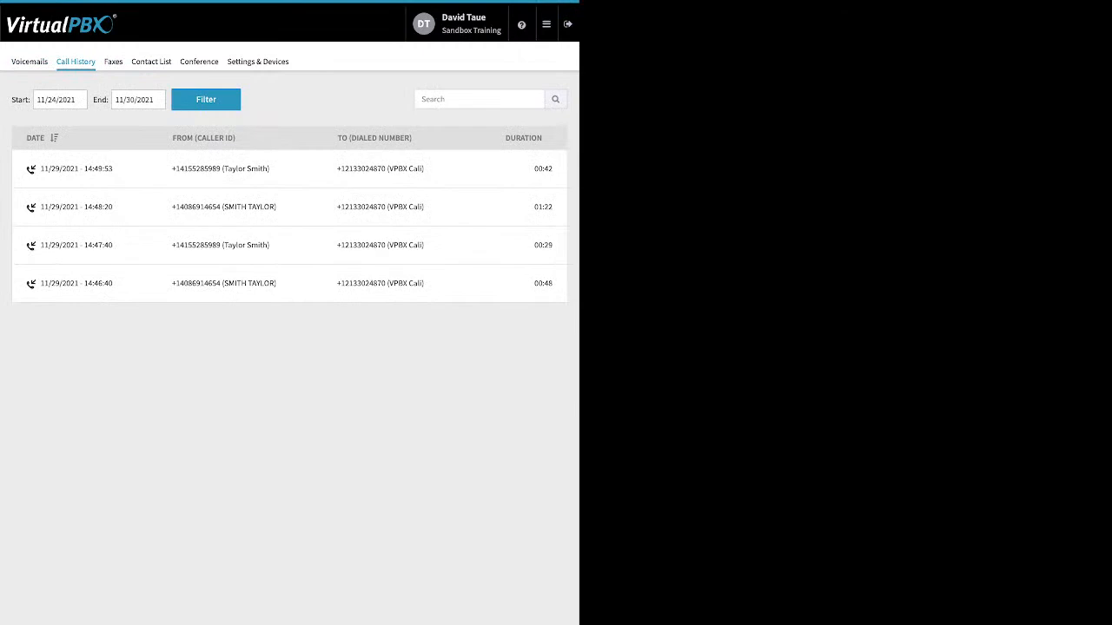
pyautogui.click(59, 100)
pyautogui.click(138, 100)
pyautogui.click(113, 61)
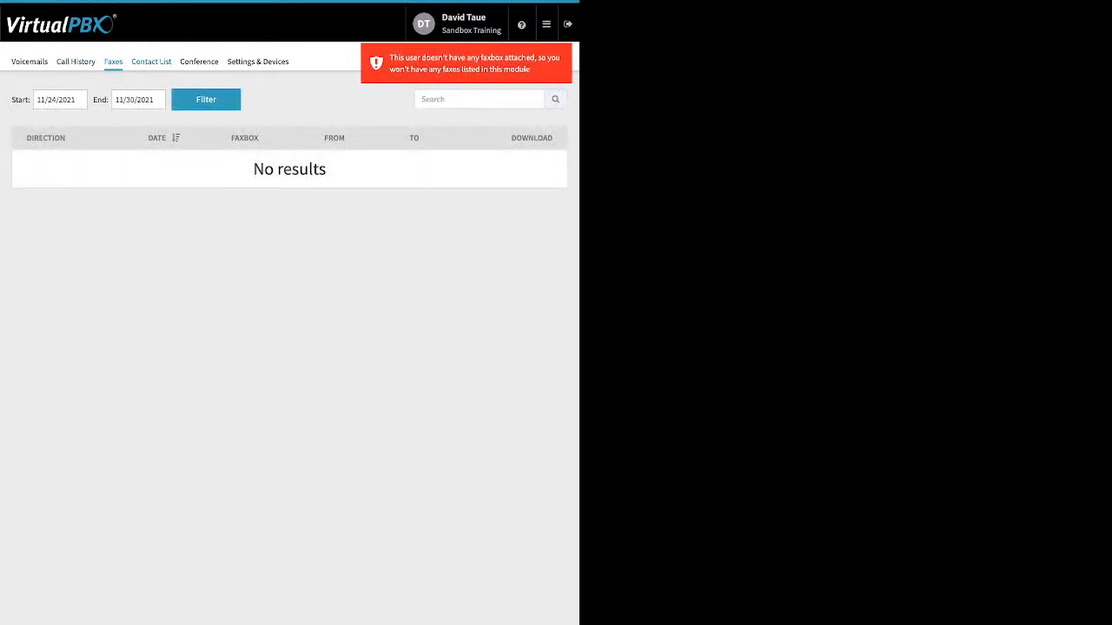
pyautogui.click(151, 60)
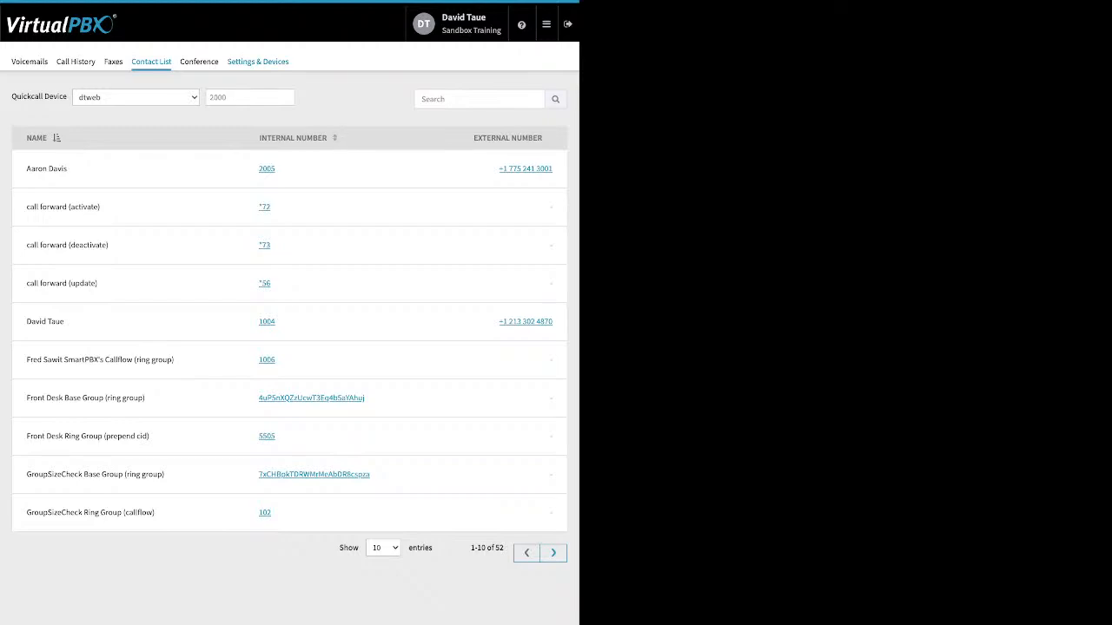
# Review the Conference settings for participants joining muted and participants joining deaf, leaving both options unchanged.
pyautogui.click(199, 62)
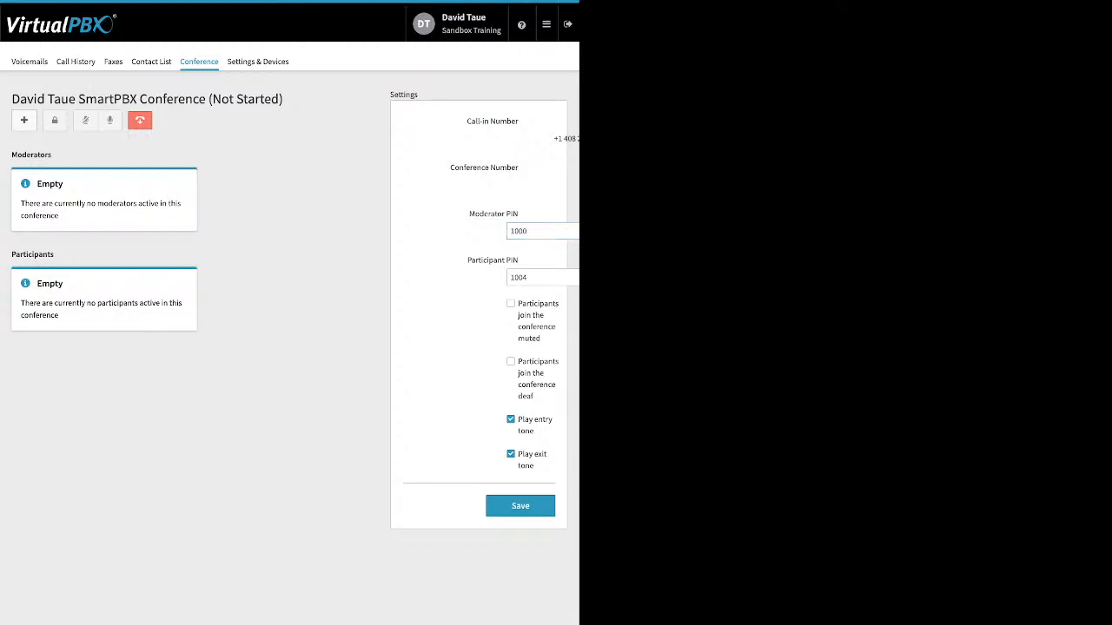
pyautogui.tripleClick(532, 315)
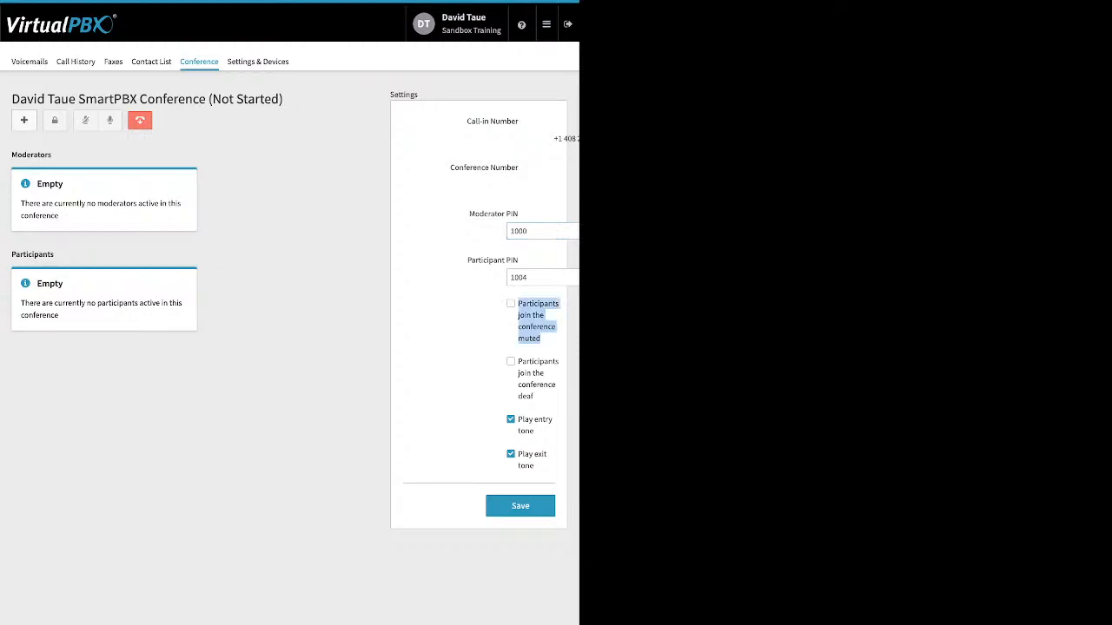
pyautogui.moveTo(519, 361); pyautogui.dragTo(534, 397)
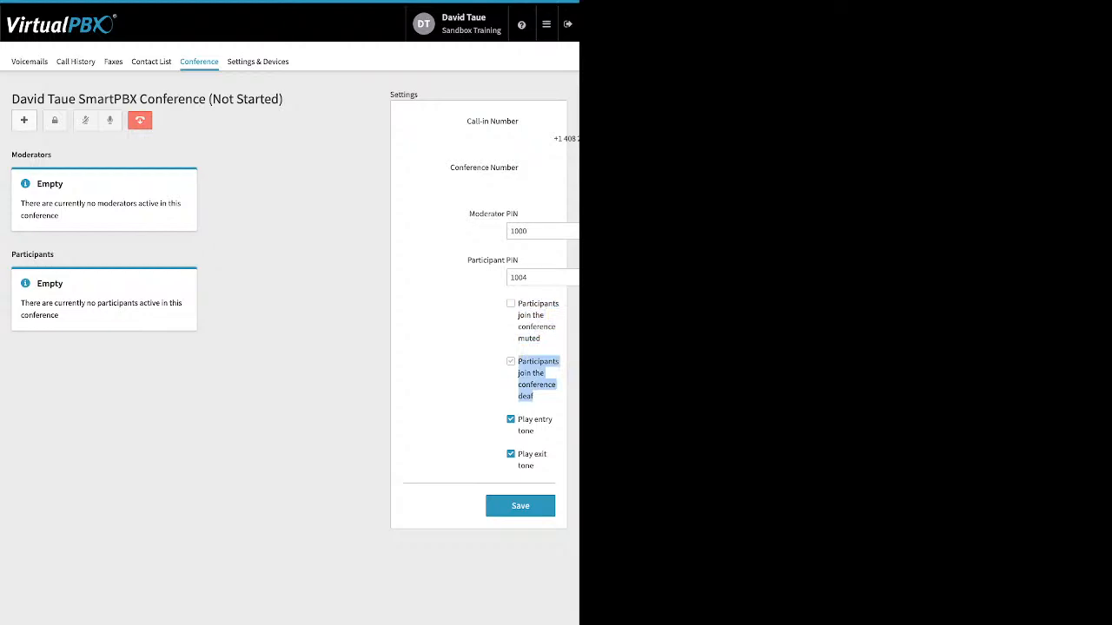
pyautogui.click(474, 375)
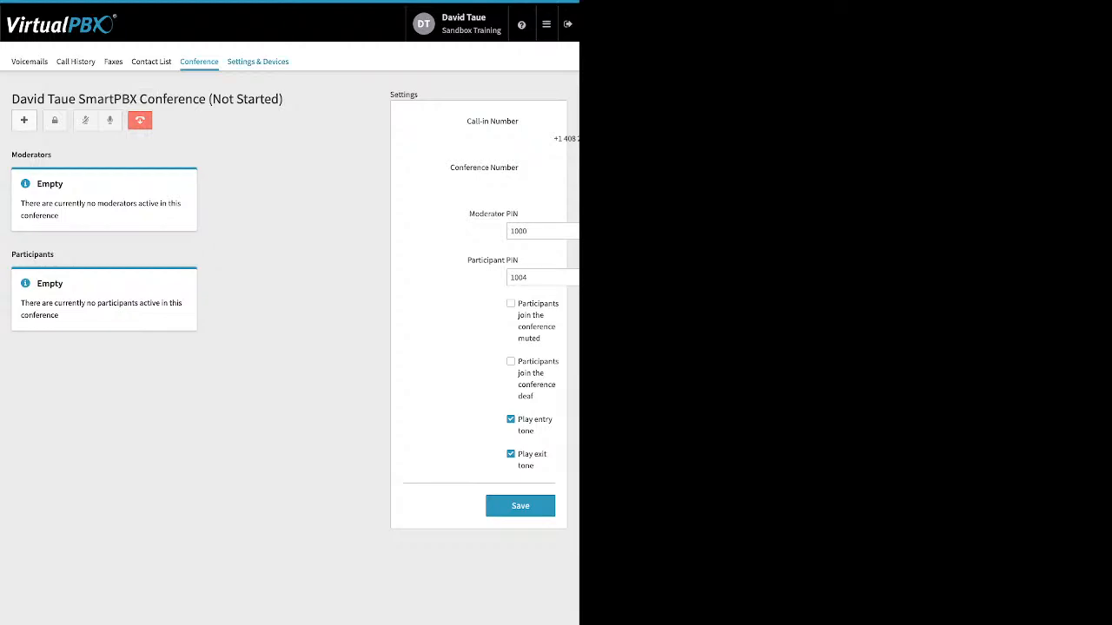
# Review the call forwarding number field in Settings & Devices and return to the account Dashboard.
pyautogui.click(257, 61)
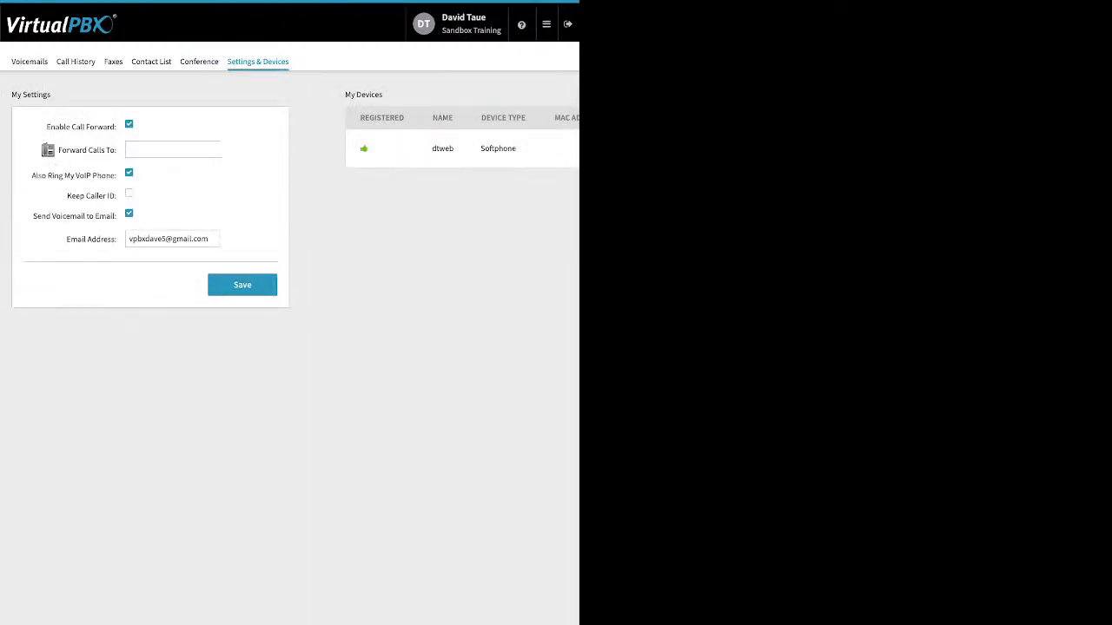
pyautogui.click(173, 150)
pyautogui.click(545, 24)
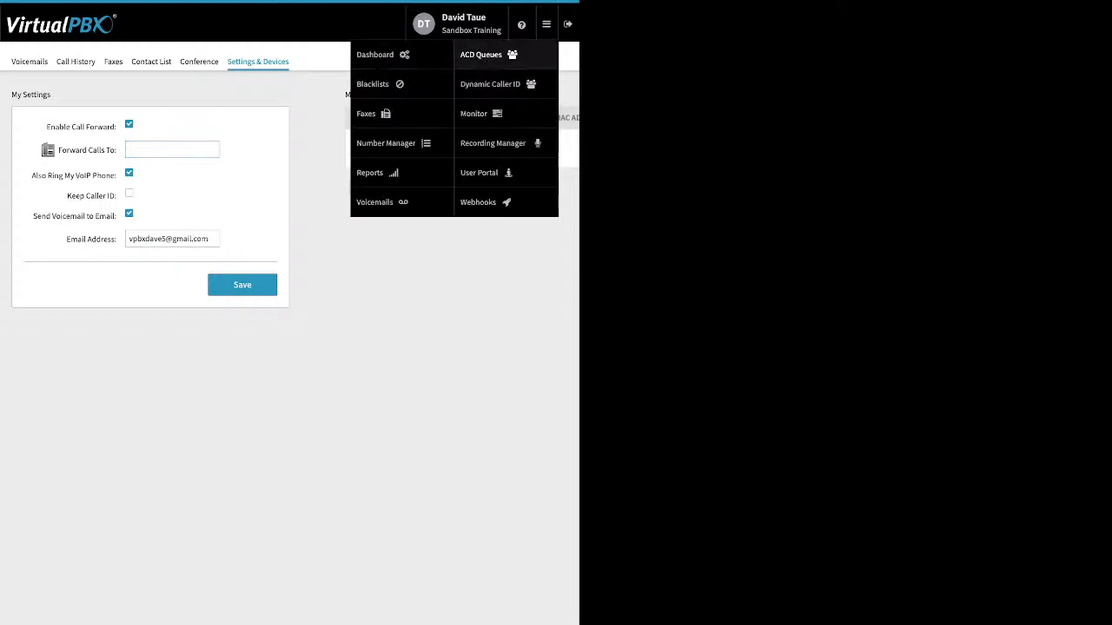
pyautogui.click(374, 54)
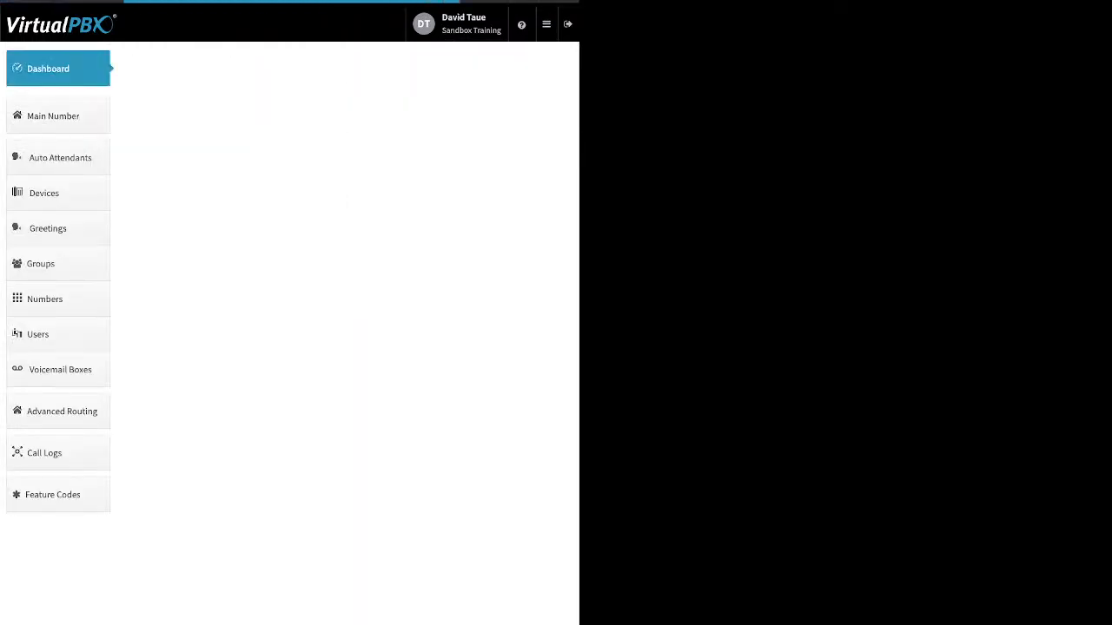